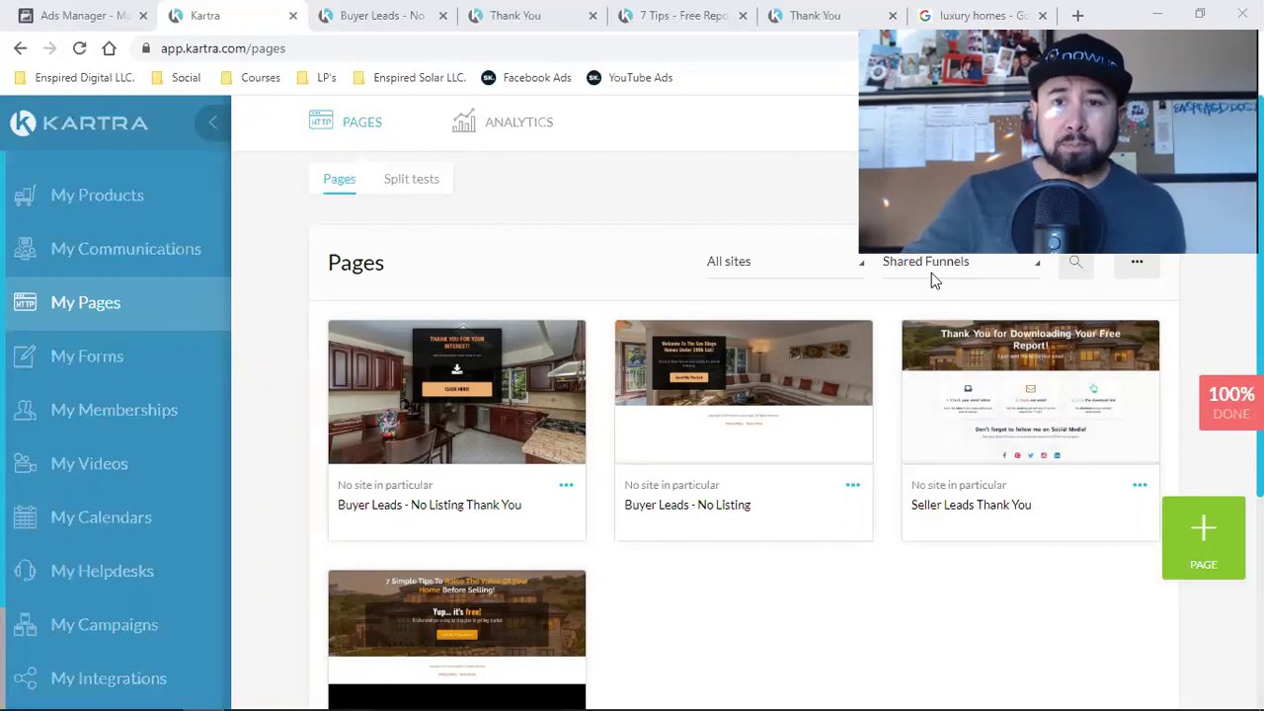
Open the enspireddigital.com website in a new browser tab.
{"action": "left_click", "coordinate": [1077, 14]}
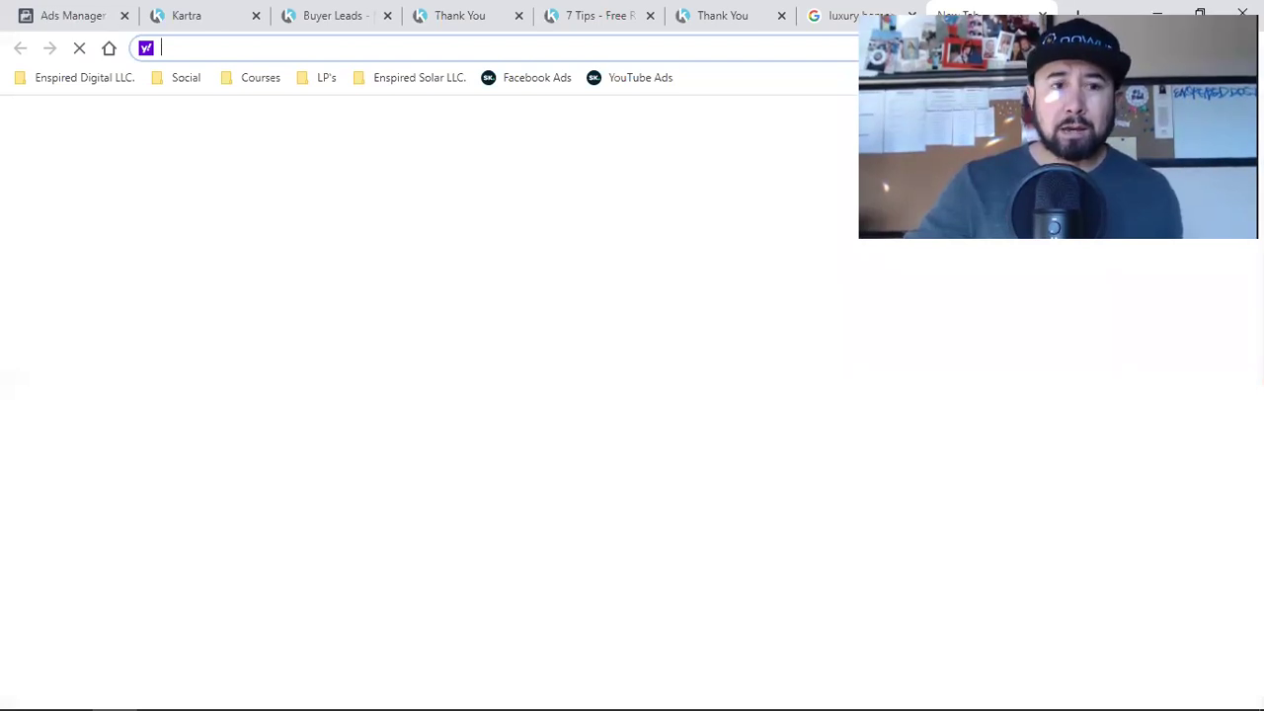
{"action": "type", "text": "en"}
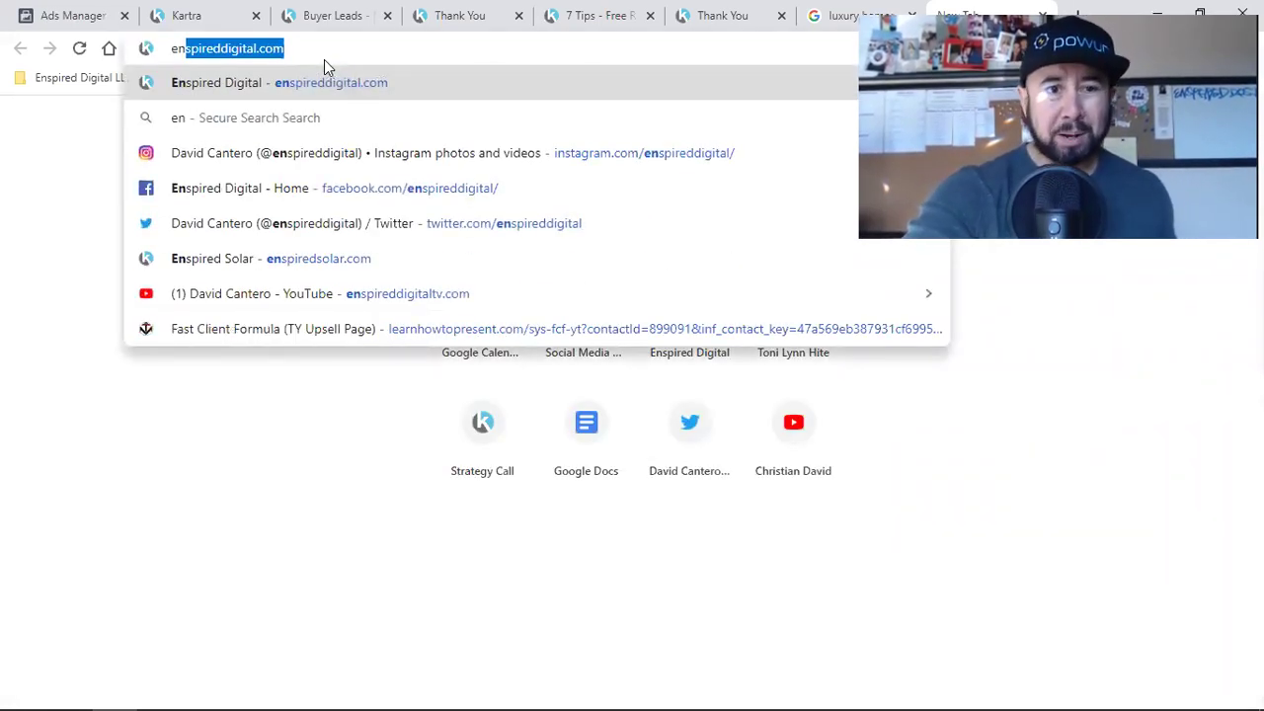
{"action": "key", "text": "Return"}
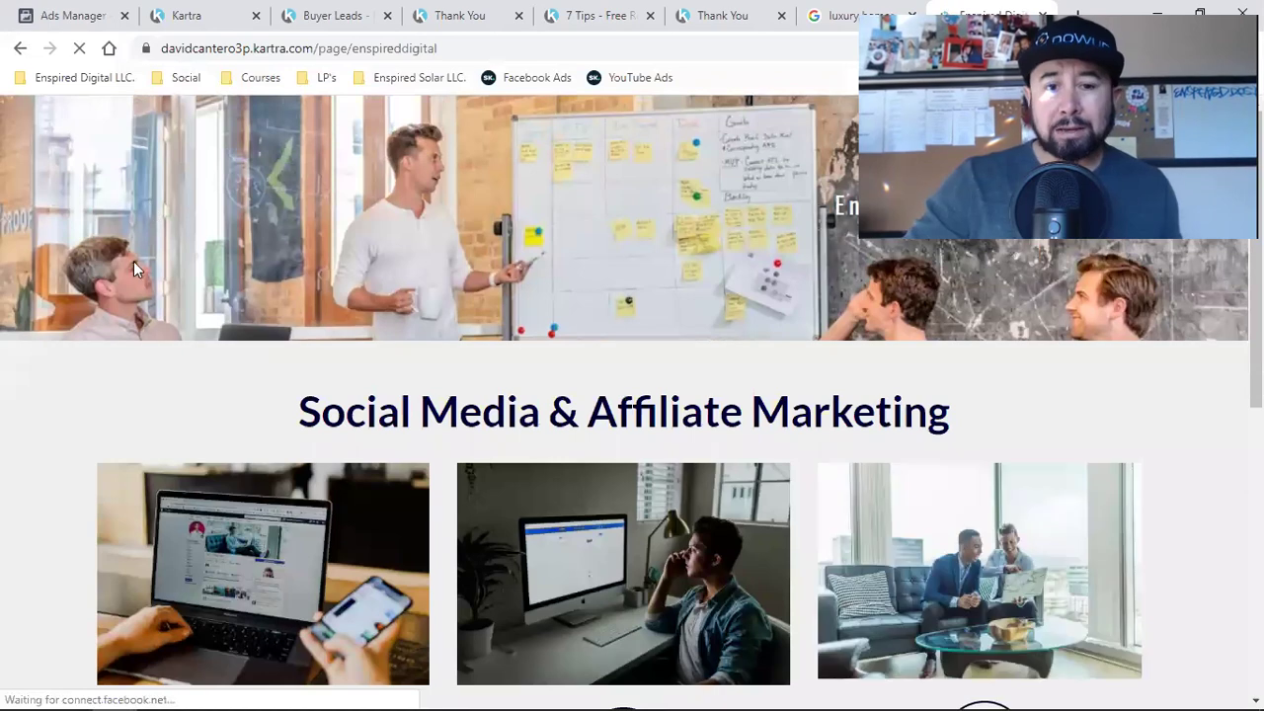
Look through the website's Social Media & Affiliate Marketing section, its three training offers and the footer links.
{"action": "scroll", "coordinate": [637, 368], "scroll_direction": "down", "scroll_amount": 2}
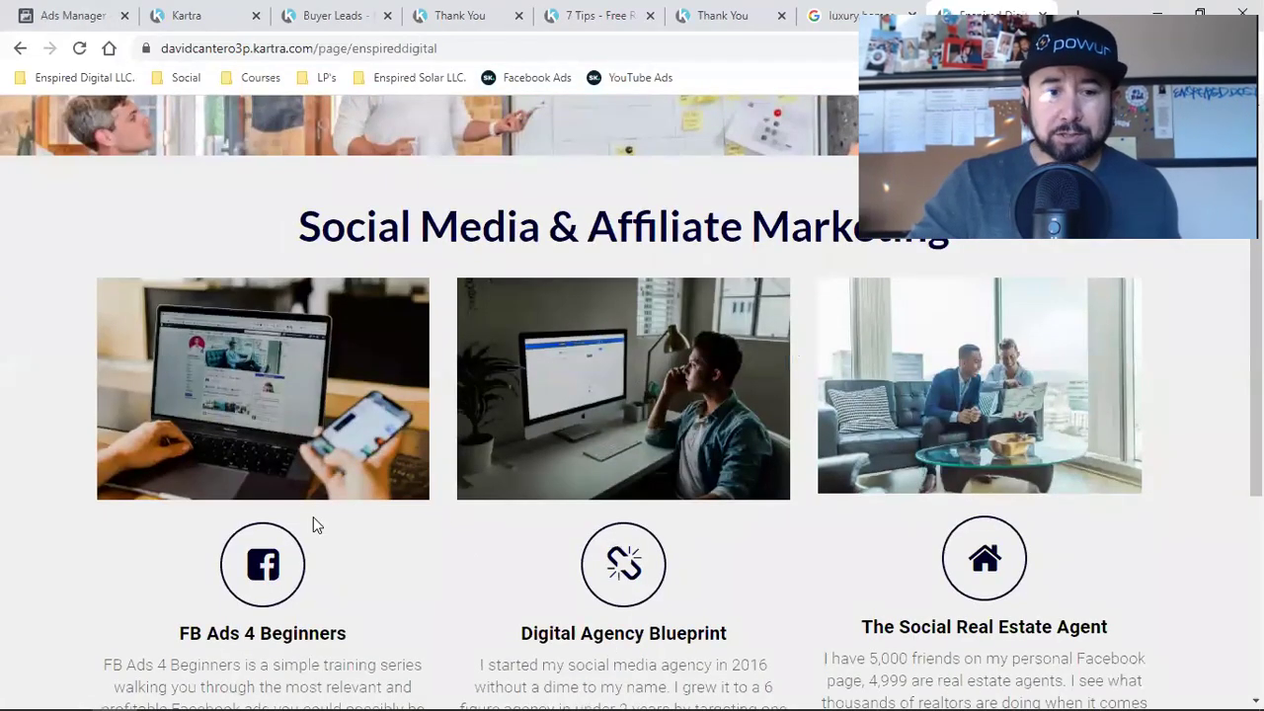
{"action": "scroll", "coordinate": [313, 516], "scroll_direction": "down", "scroll_amount": 2}
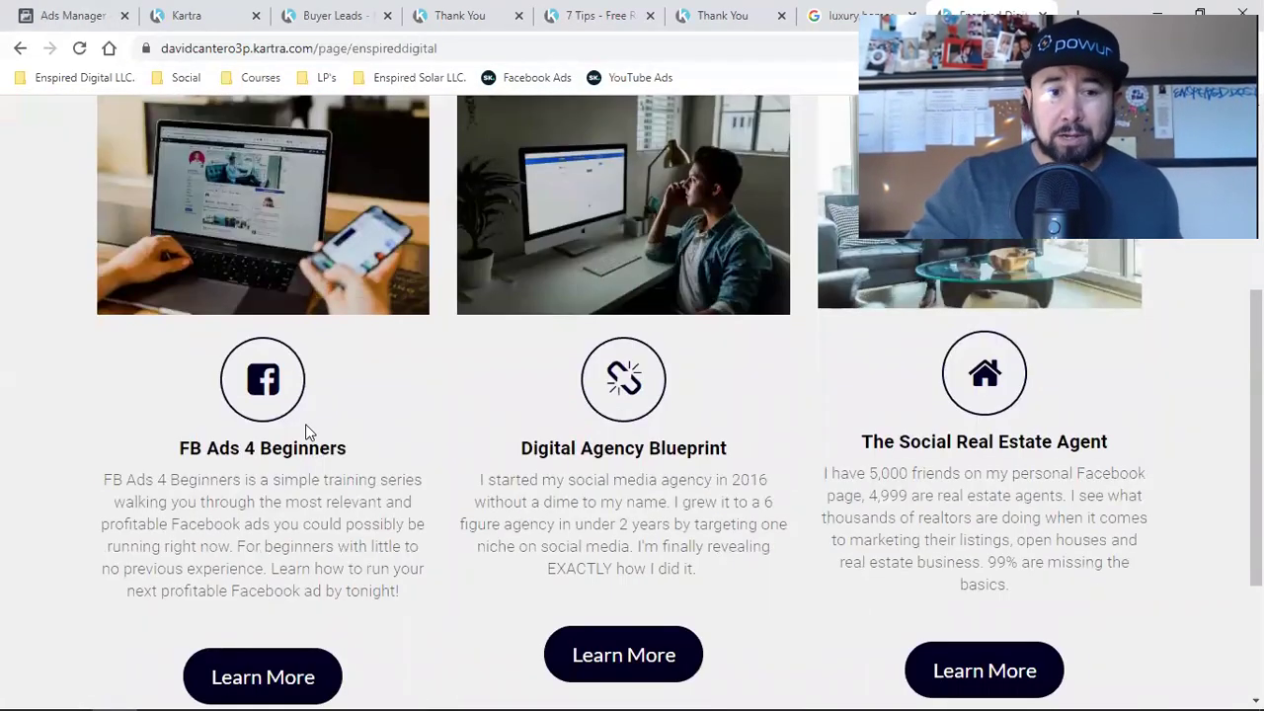
{"action": "double_click", "coordinate": [609, 450]}
{"action": "left_click", "coordinate": [611, 452]}
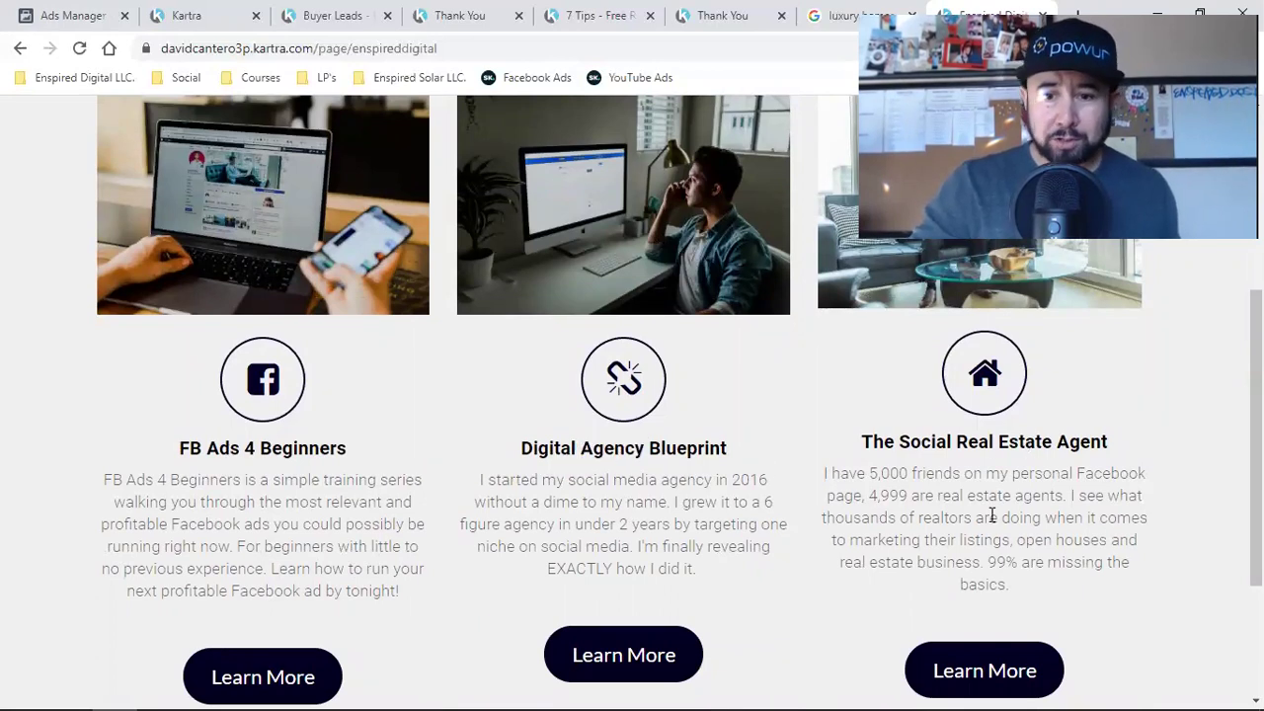
{"action": "scroll", "coordinate": [990, 511], "scroll_direction": "down", "scroll_amount": 2}
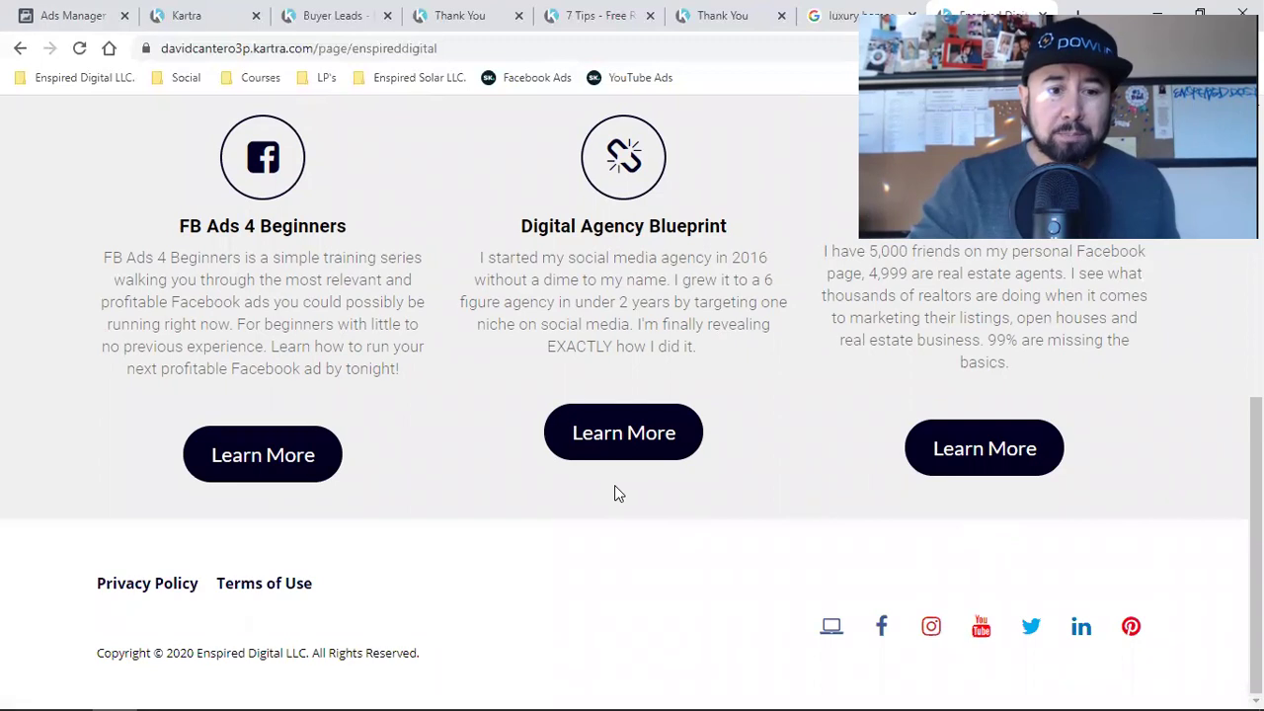
{"action": "scroll", "coordinate": [807, 554], "scroll_direction": "up", "scroll_amount": 2}
{"action": "scroll", "coordinate": [806, 548], "scroll_direction": "up", "scroll_amount": 4}
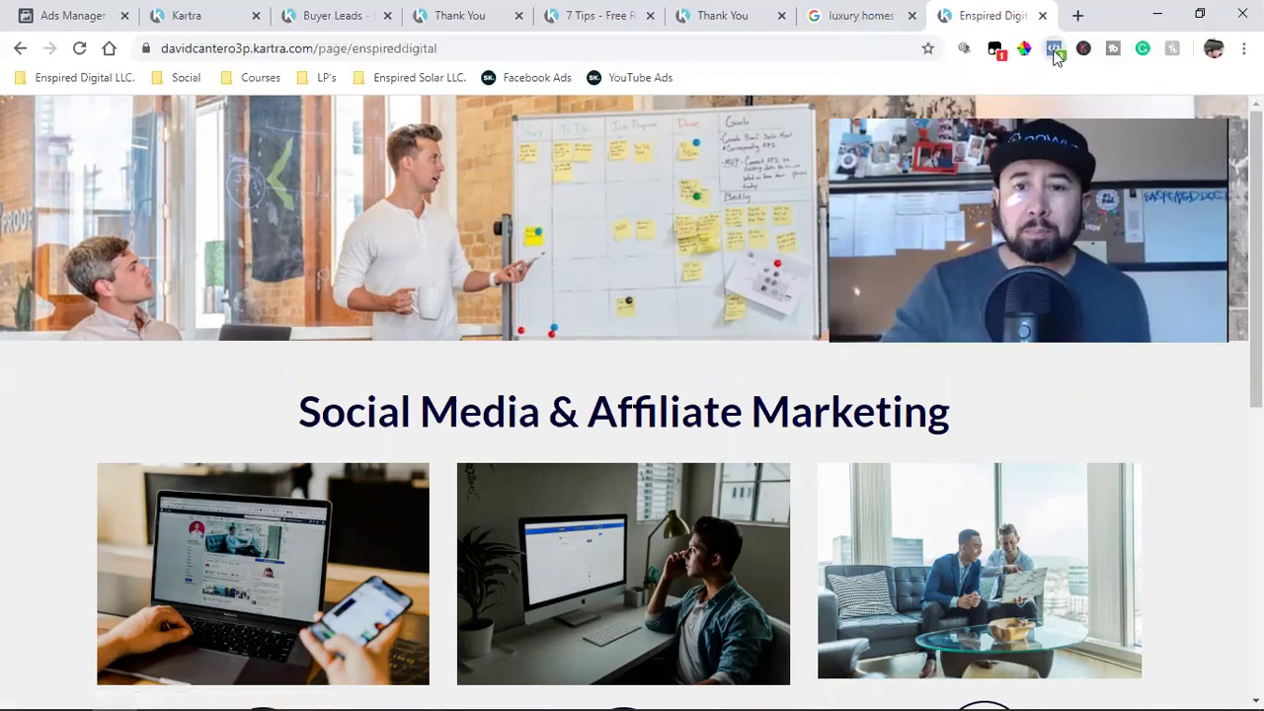
Check the website's Facebook pixel and its events with Facebook Pixel Helper, and close the website's tab.
{"action": "left_click", "coordinate": [1053, 49]}
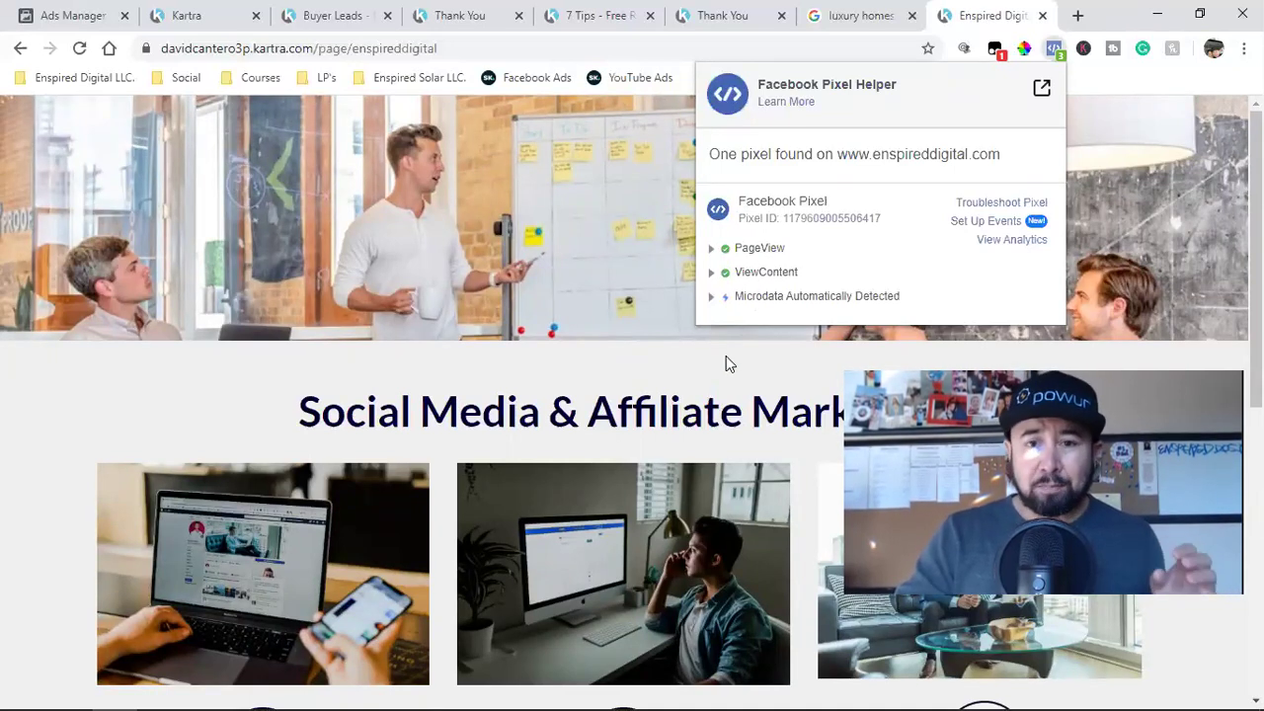
{"action": "left_click", "coordinate": [675, 380]}
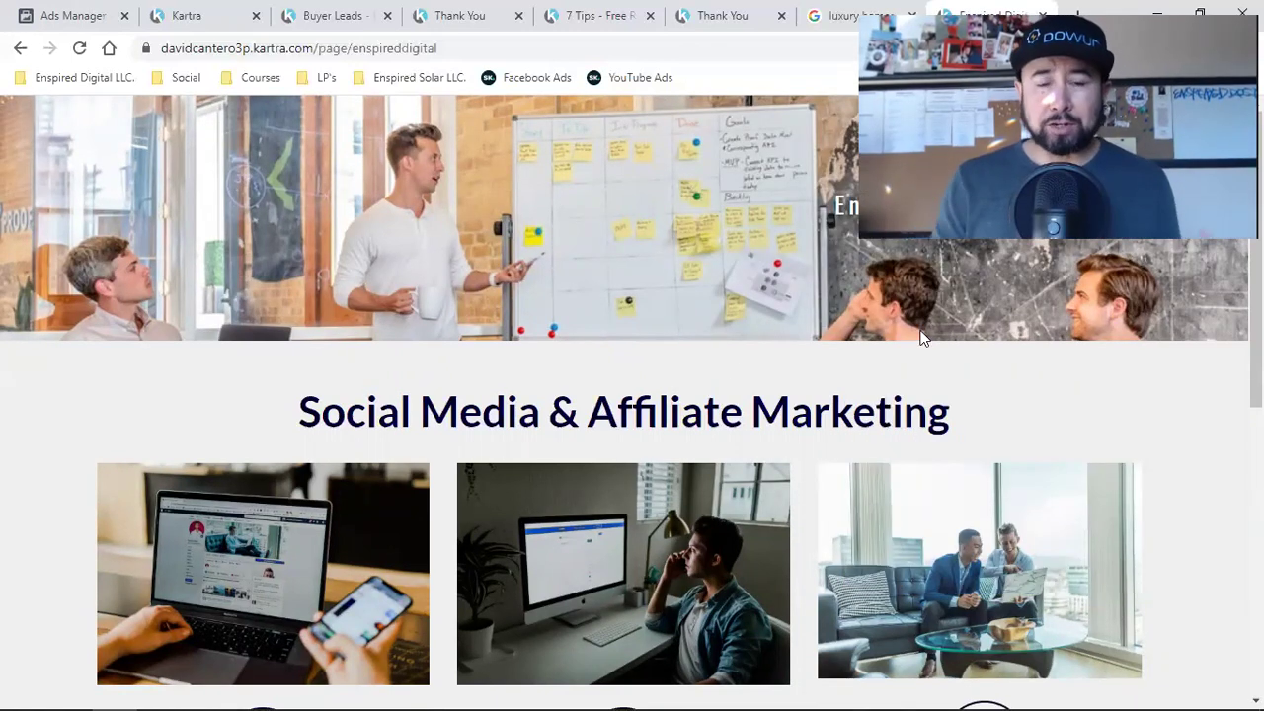
{"action": "scroll", "coordinate": [919, 338], "scroll_direction": "down", "scroll_amount": 2}
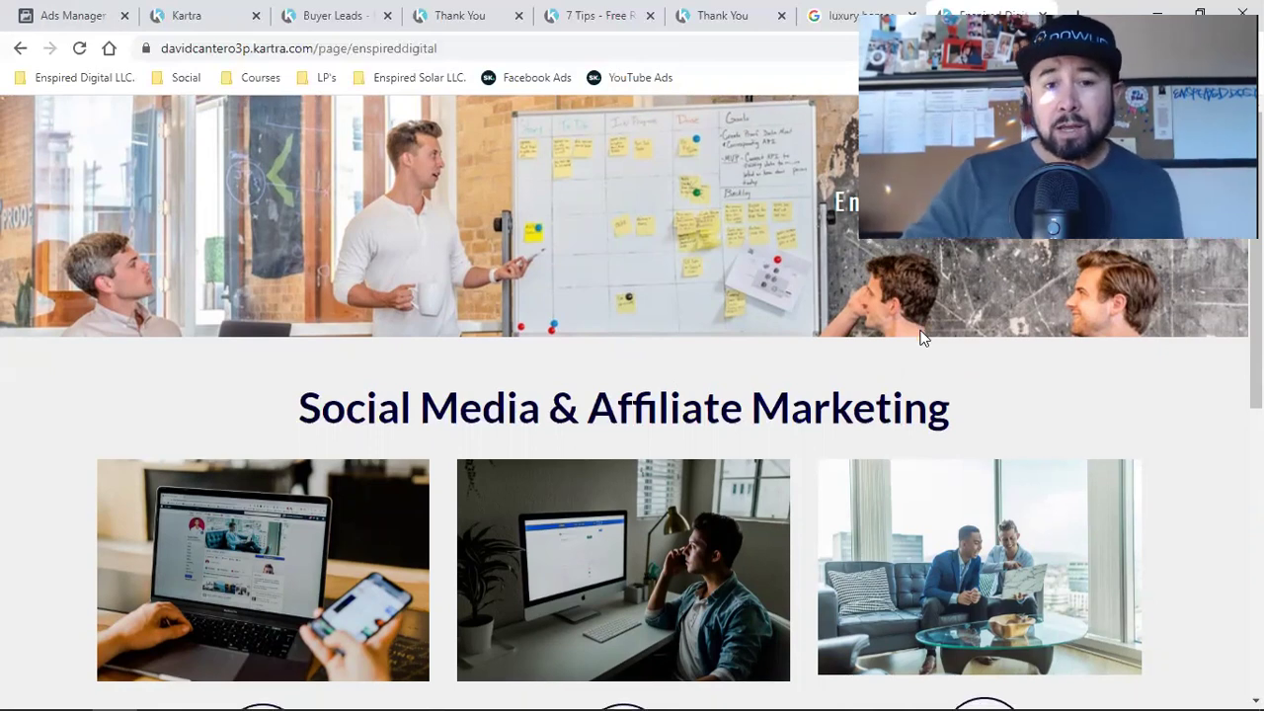
{"action": "scroll", "coordinate": [919, 338], "scroll_direction": "up", "scroll_amount": 2}
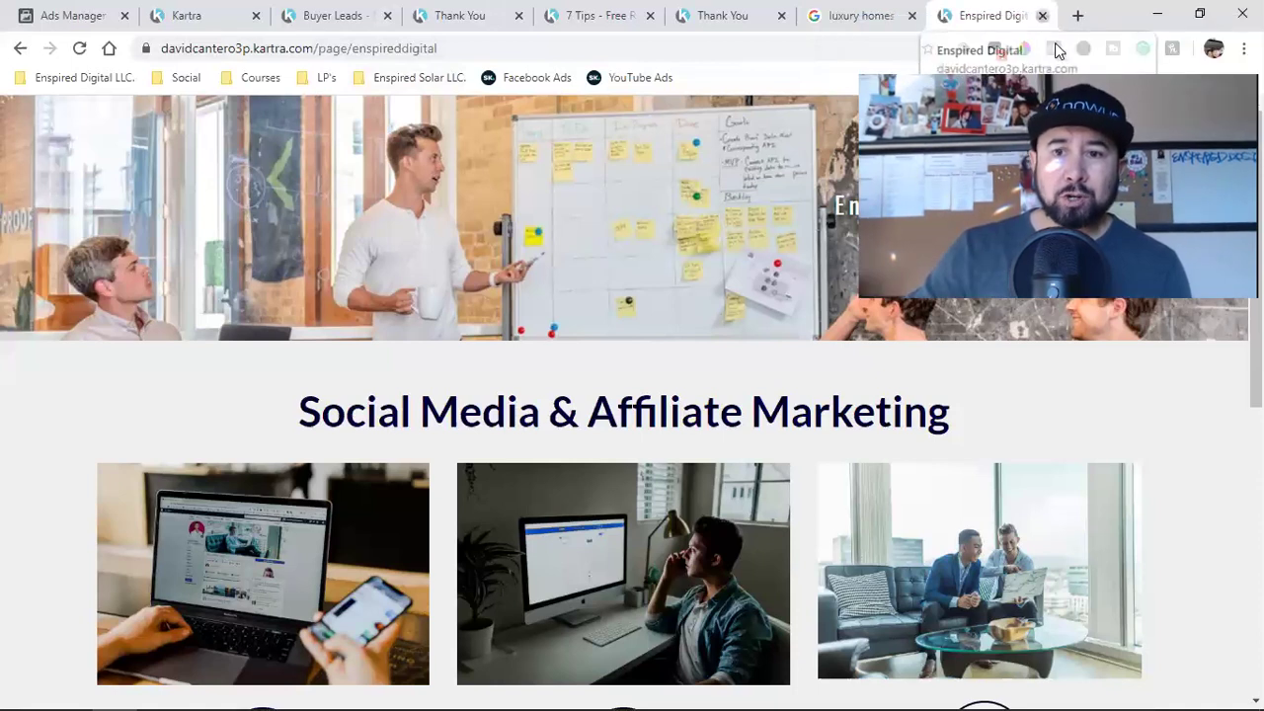
{"action": "left_click", "coordinate": [1041, 15]}
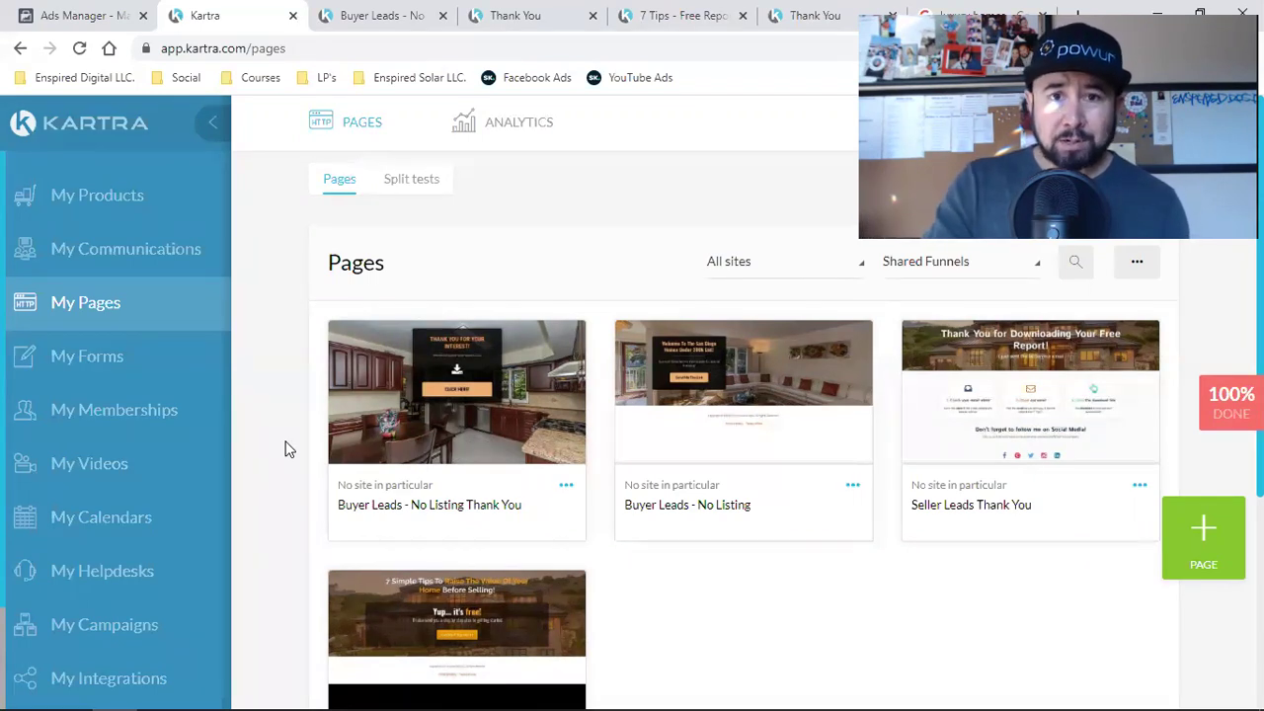
Review the San Diego buyer leads landing page, its opt-in form and the matching thank-you page.
{"action": "left_click", "coordinate": [409, 17]}
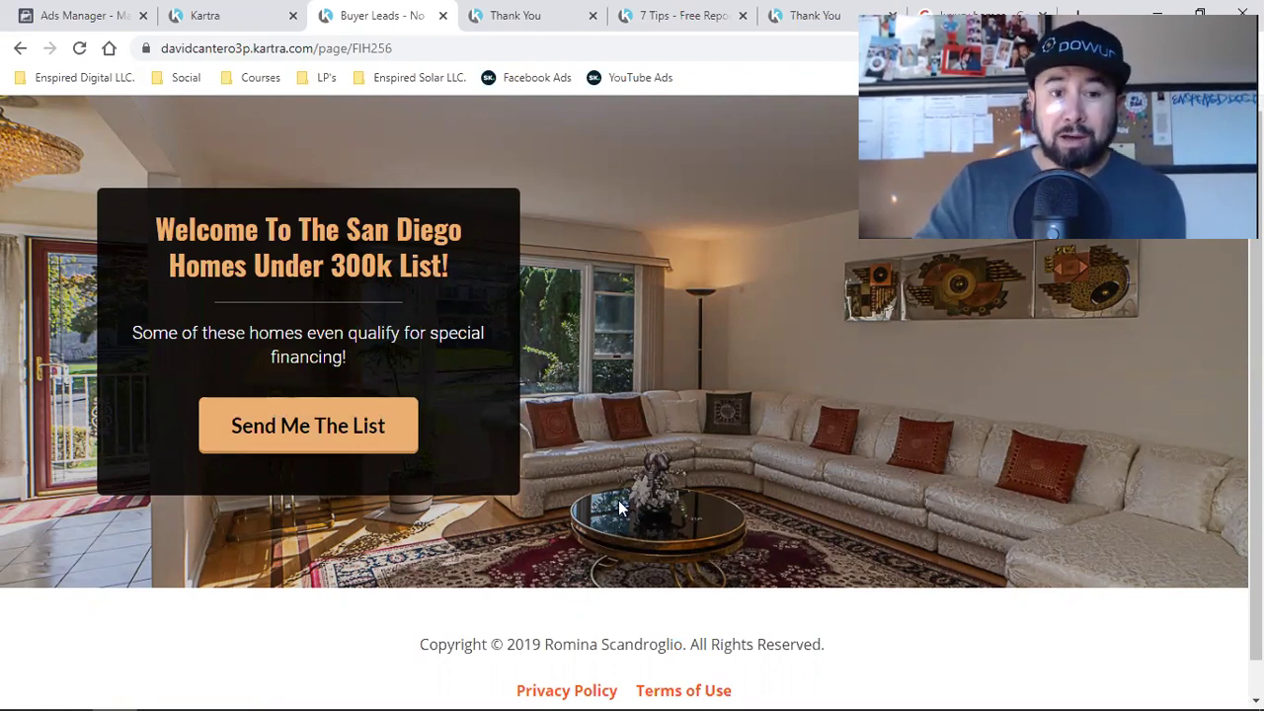
{"action": "left_click", "coordinate": [265, 439]}
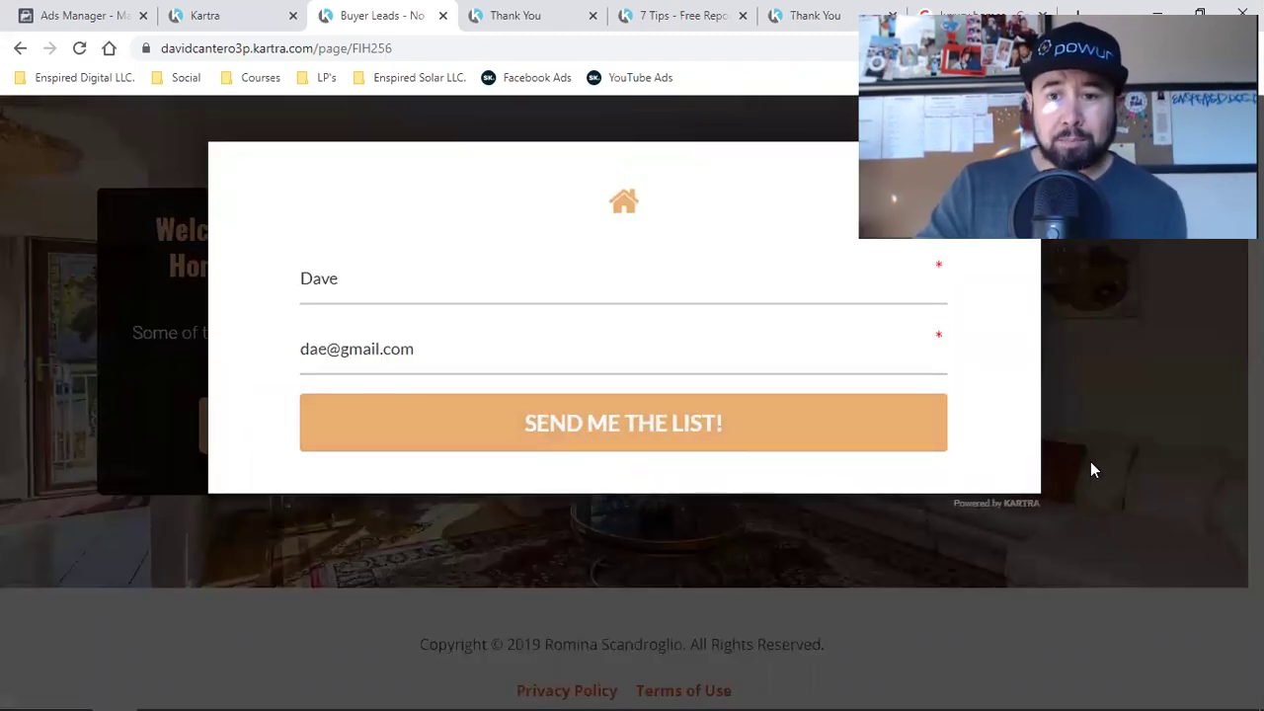
{"action": "left_click", "coordinate": [1091, 464]}
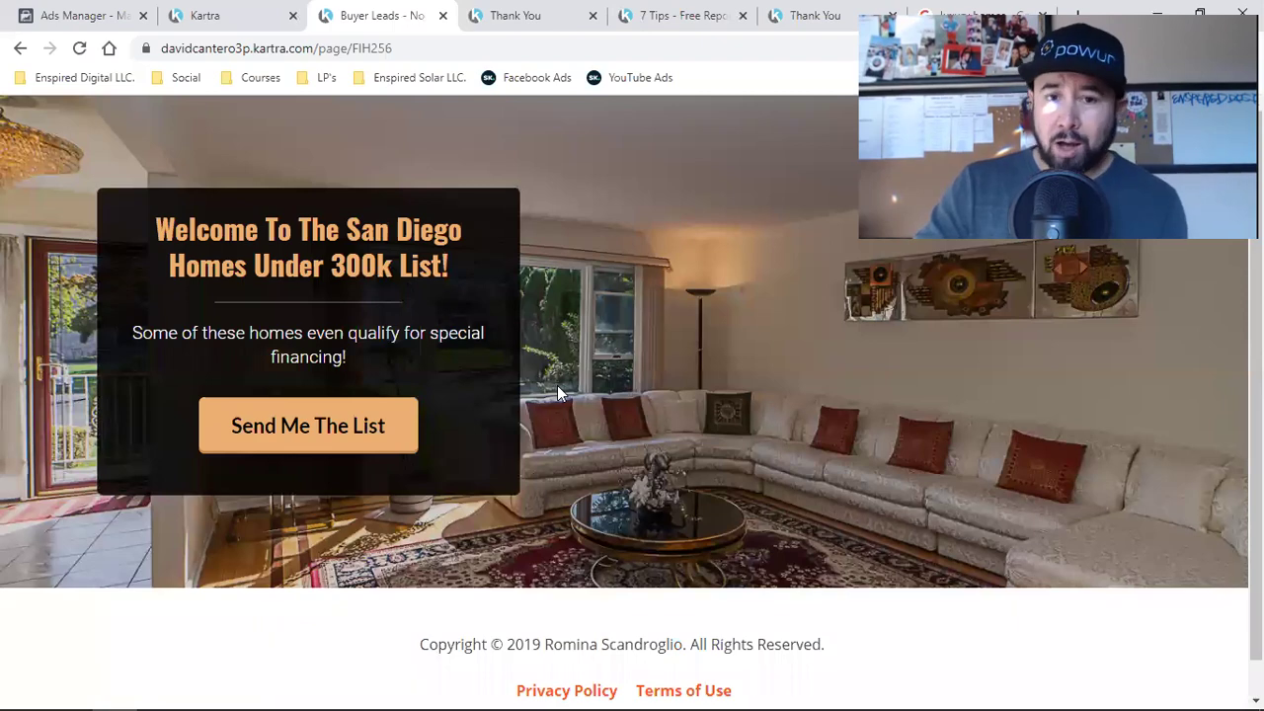
{"action": "left_click", "coordinate": [297, 438]}
{"action": "left_click", "coordinate": [504, 12]}
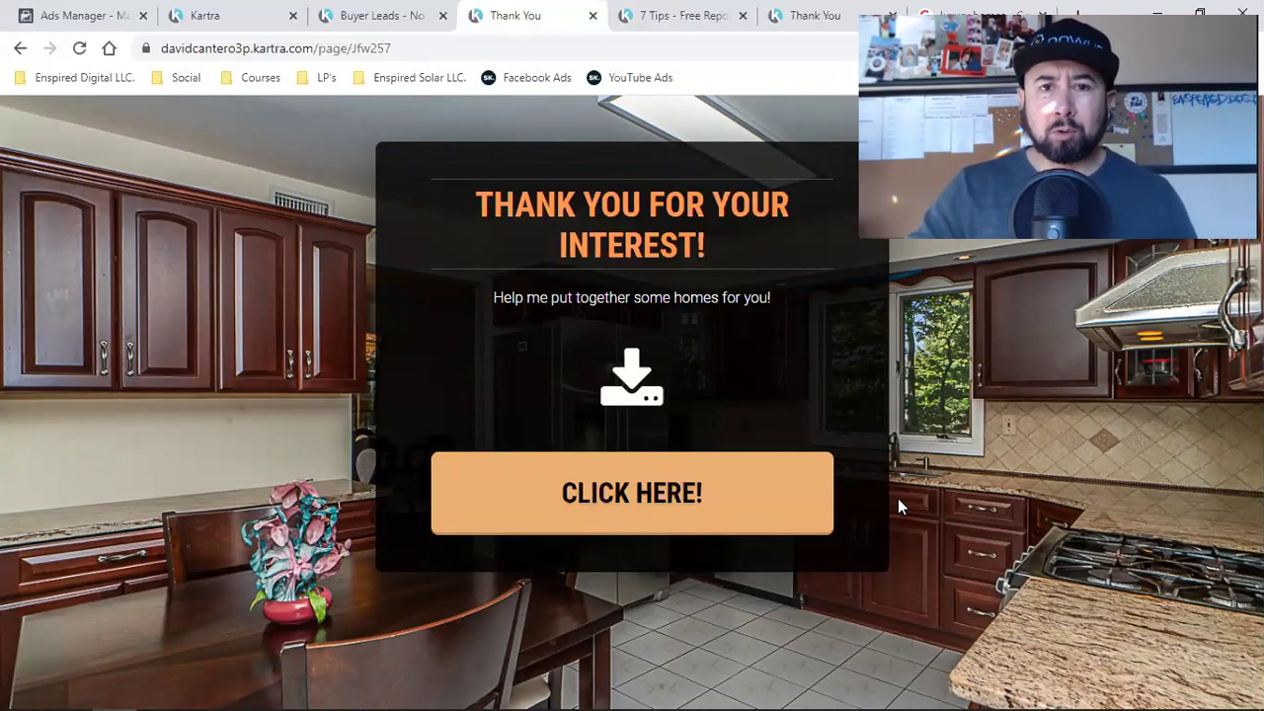
Clear the first name and email address from the buyer leads page's opt-in form and dismiss the form.
{"action": "left_click", "coordinate": [371, 17]}
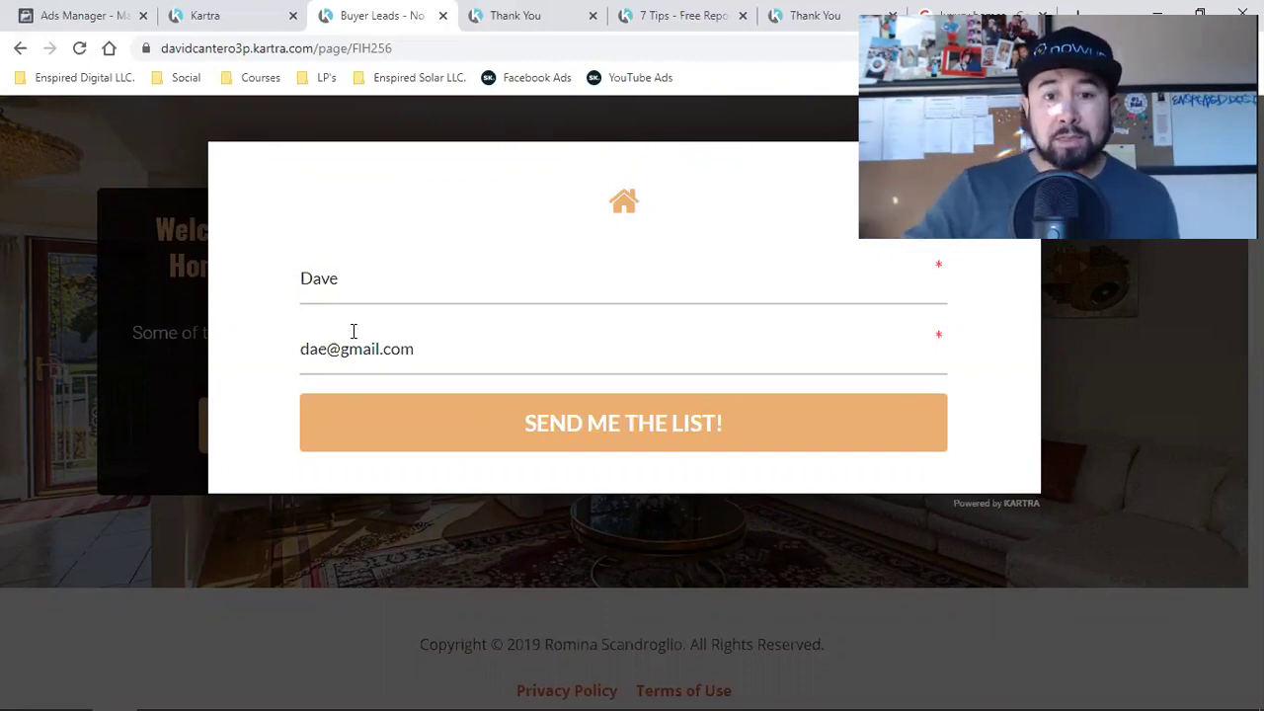
{"action": "left_click", "coordinate": [358, 286]}
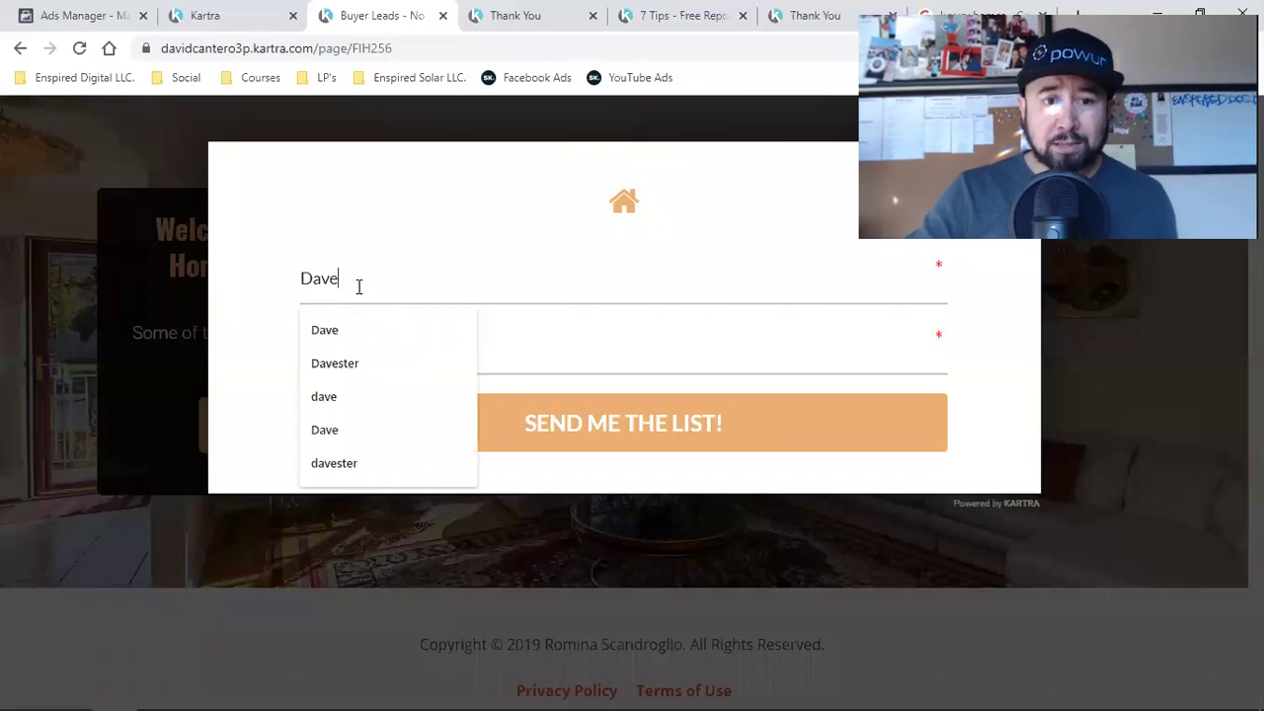
{"action": "double_click", "coordinate": [359, 286]}
{"action": "key", "text": "BackSpace"}
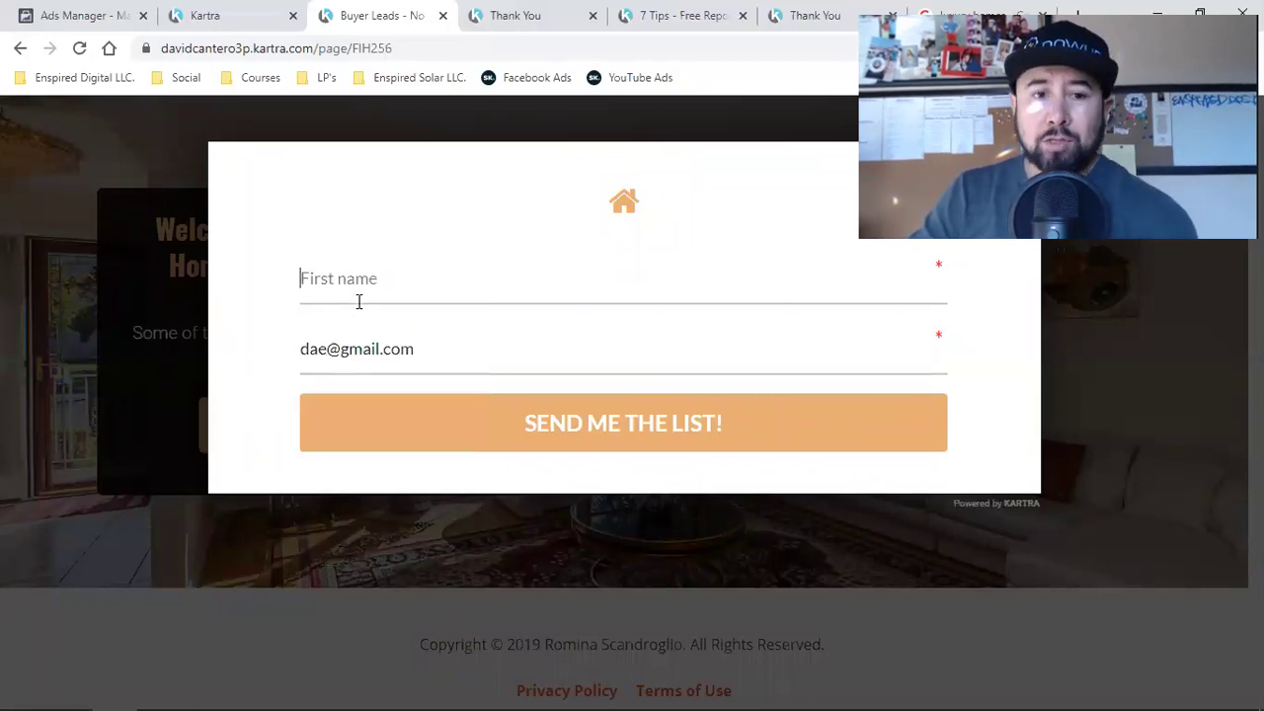
{"action": "double_click", "coordinate": [314, 359]}
{"action": "triple_click", "coordinate": [313, 359]}
{"action": "key", "text": "BackSpace"}
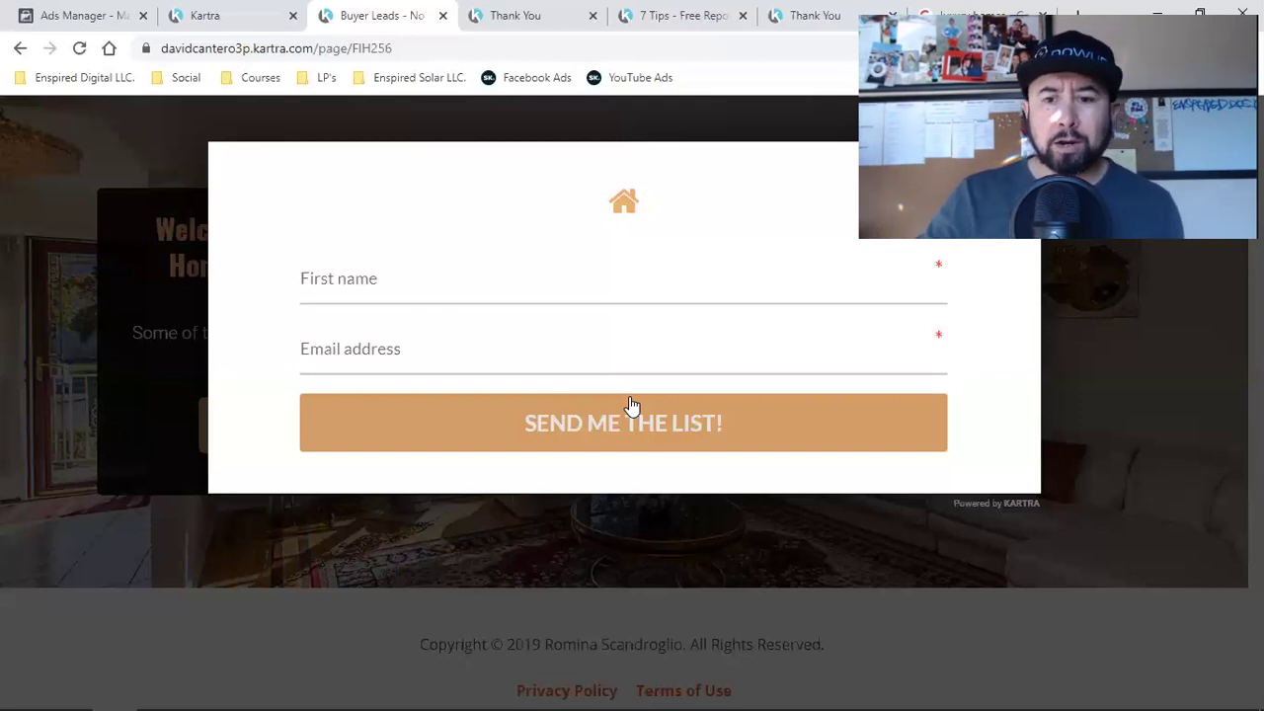
{"action": "left_click", "coordinate": [1130, 415]}
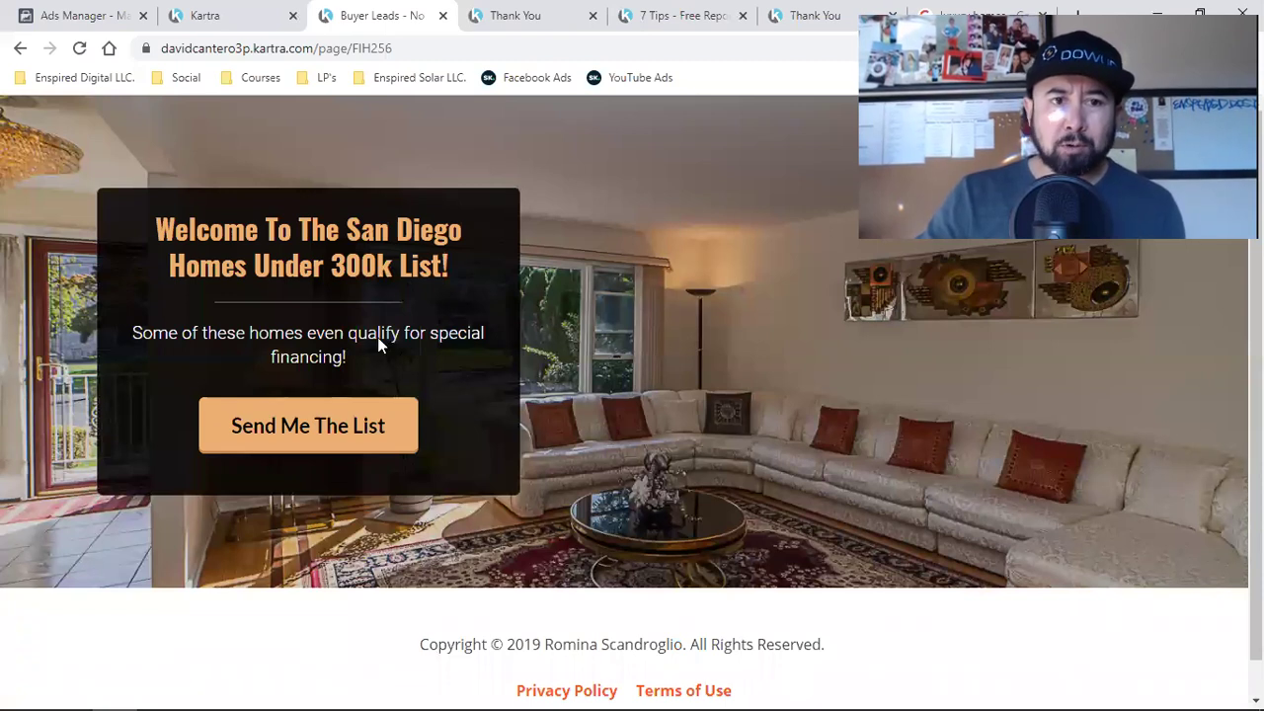
Switch to Kartra, show the pages of all categories and browse through the existing page list.
{"action": "left_click", "coordinate": [206, 10]}
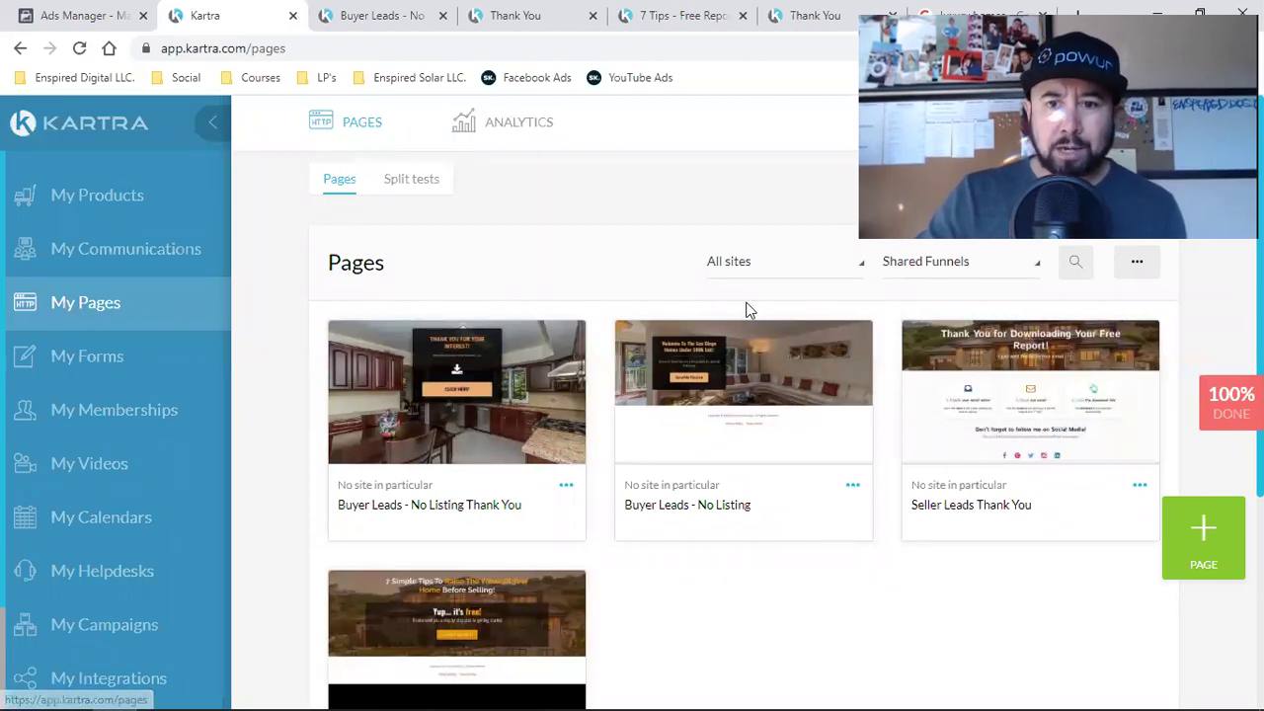
{"action": "left_click", "coordinate": [945, 264]}
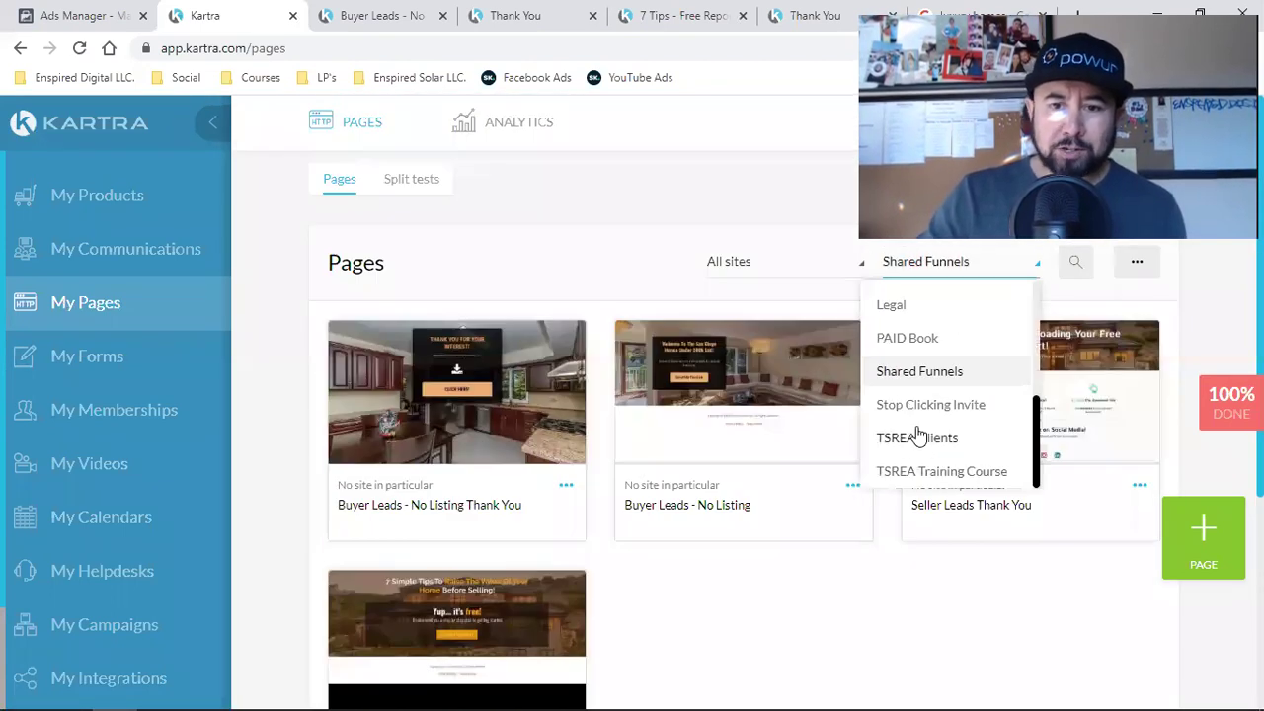
{"action": "scroll", "coordinate": [917, 438], "scroll_direction": "up", "scroll_amount": 5}
{"action": "left_click", "coordinate": [914, 297]}
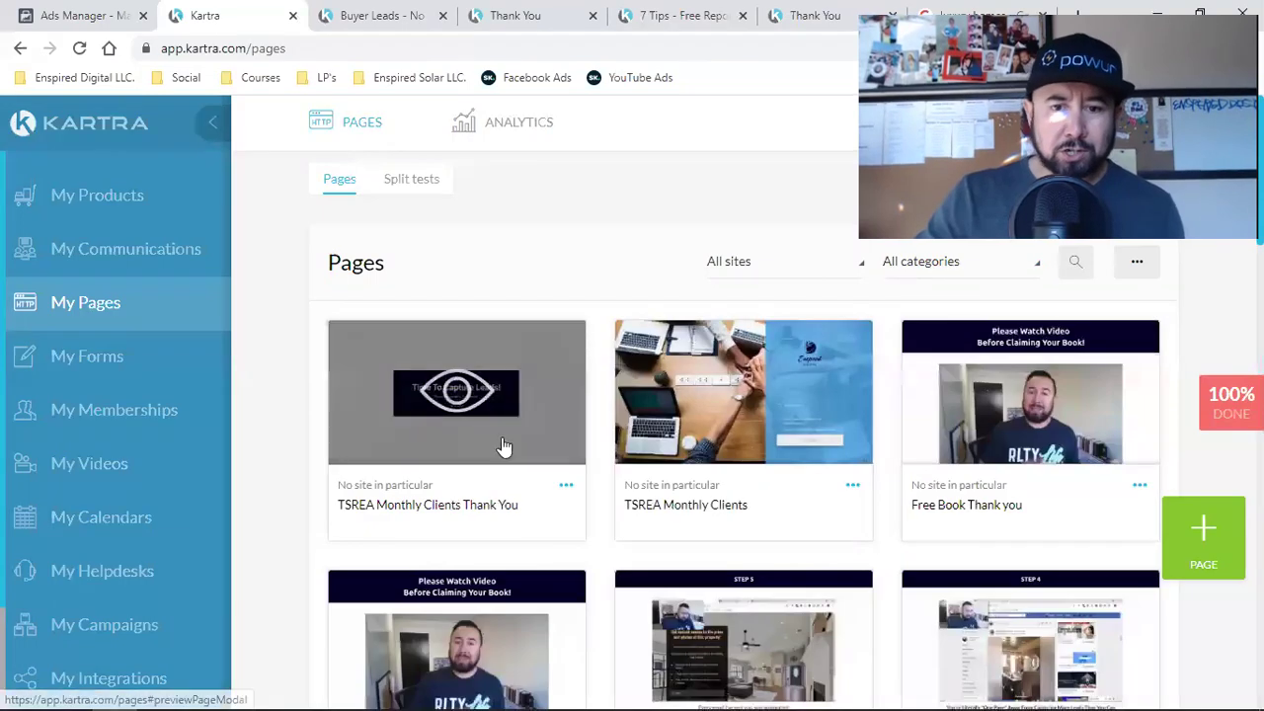
{"action": "scroll", "coordinate": [1026, 550], "scroll_direction": "down", "scroll_amount": 6}
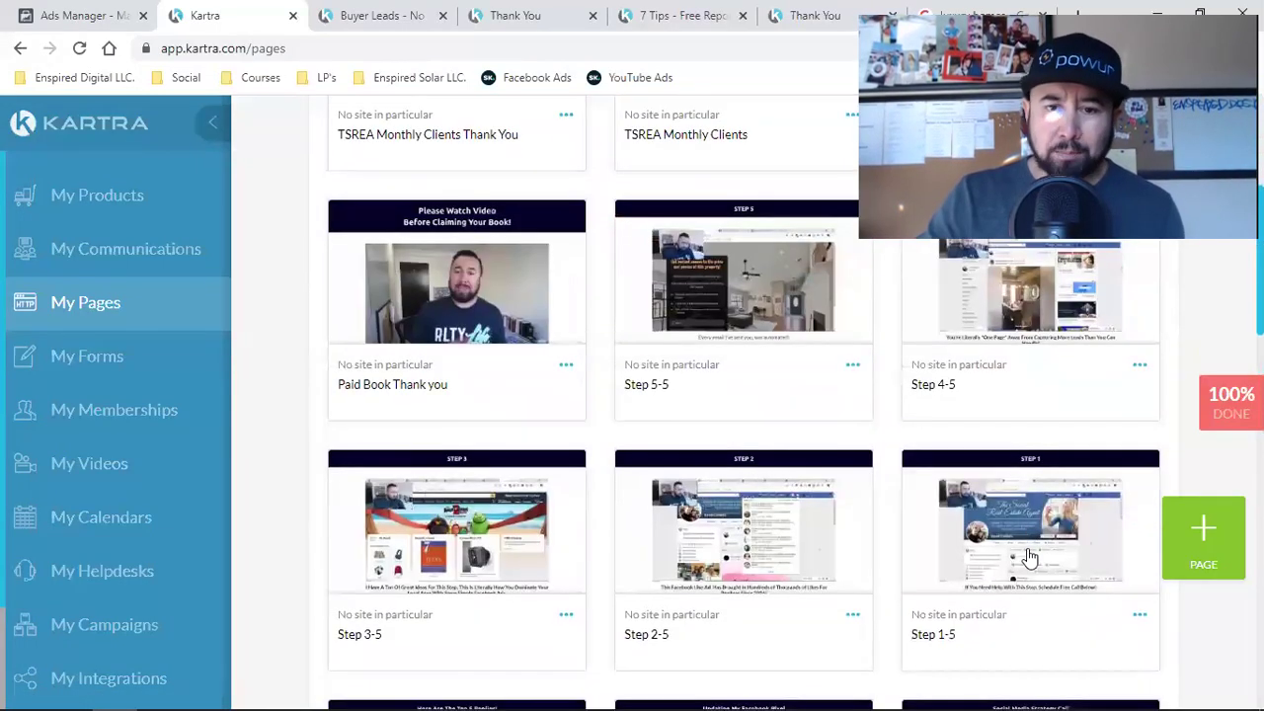
{"action": "scroll", "coordinate": [1027, 558], "scroll_direction": "down", "scroll_amount": 4}
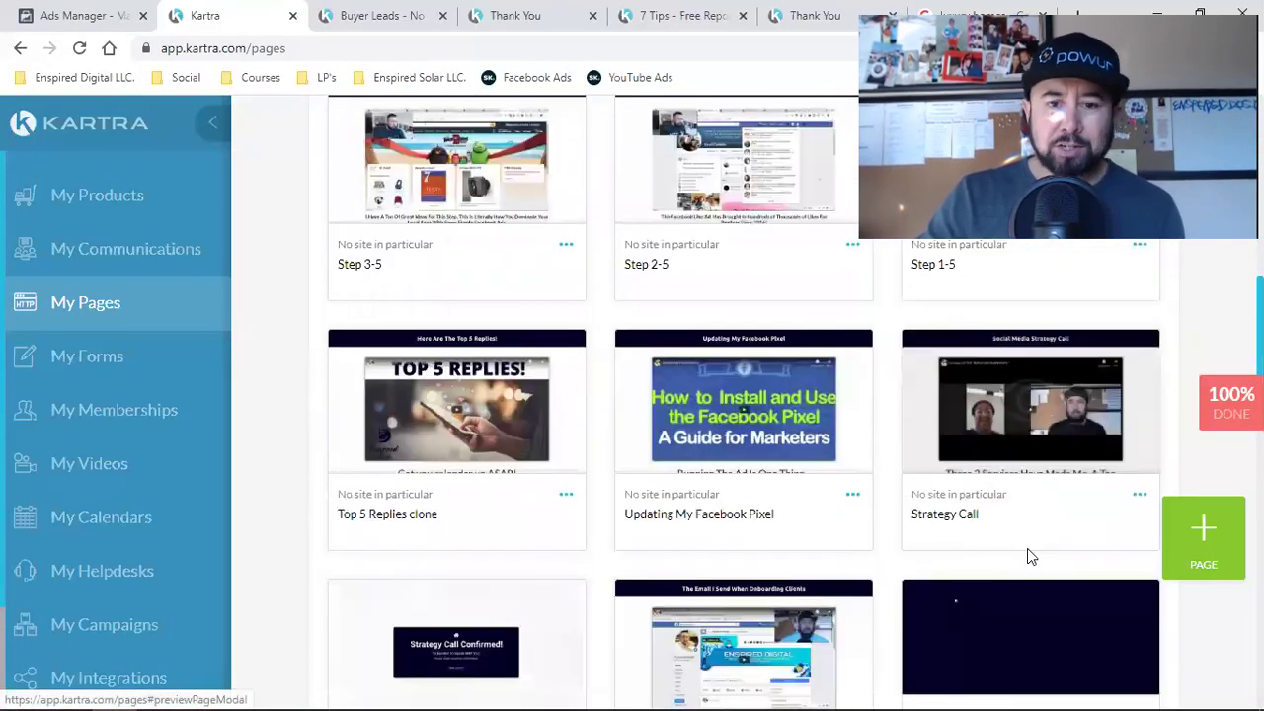
{"action": "scroll", "coordinate": [1026, 548], "scroll_direction": "down", "scroll_amount": 1}
{"action": "scroll", "coordinate": [1027, 555], "scroll_direction": "down", "scroll_amount": 8}
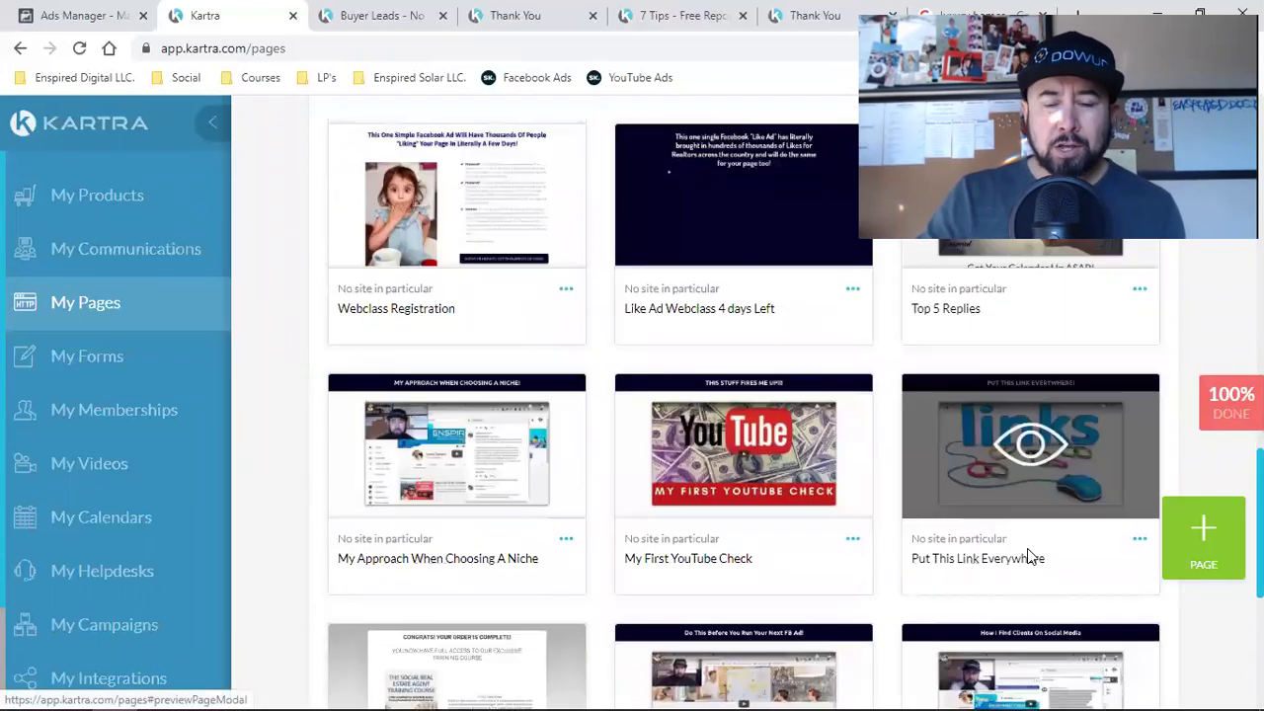
{"action": "scroll", "coordinate": [1027, 548], "scroll_direction": "up", "scroll_amount": 20}
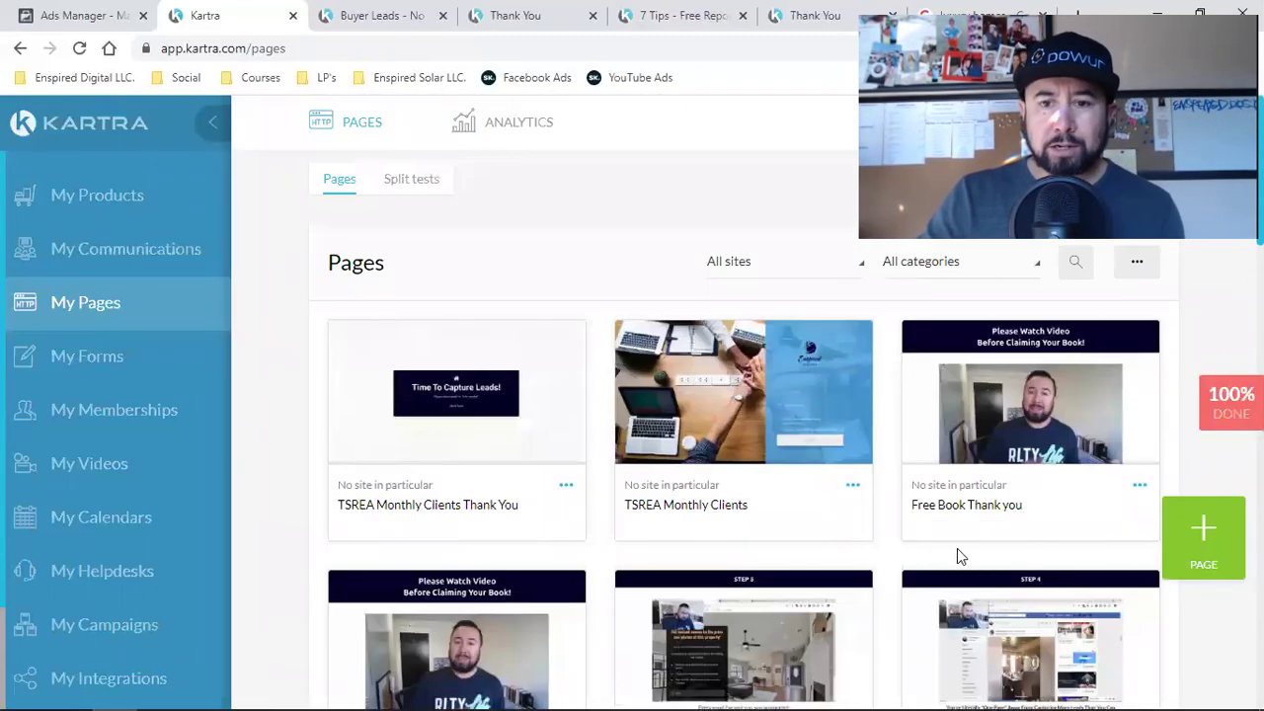
Filter the page list to the Shared Funnels category.
{"action": "left_click", "coordinate": [926, 267]}
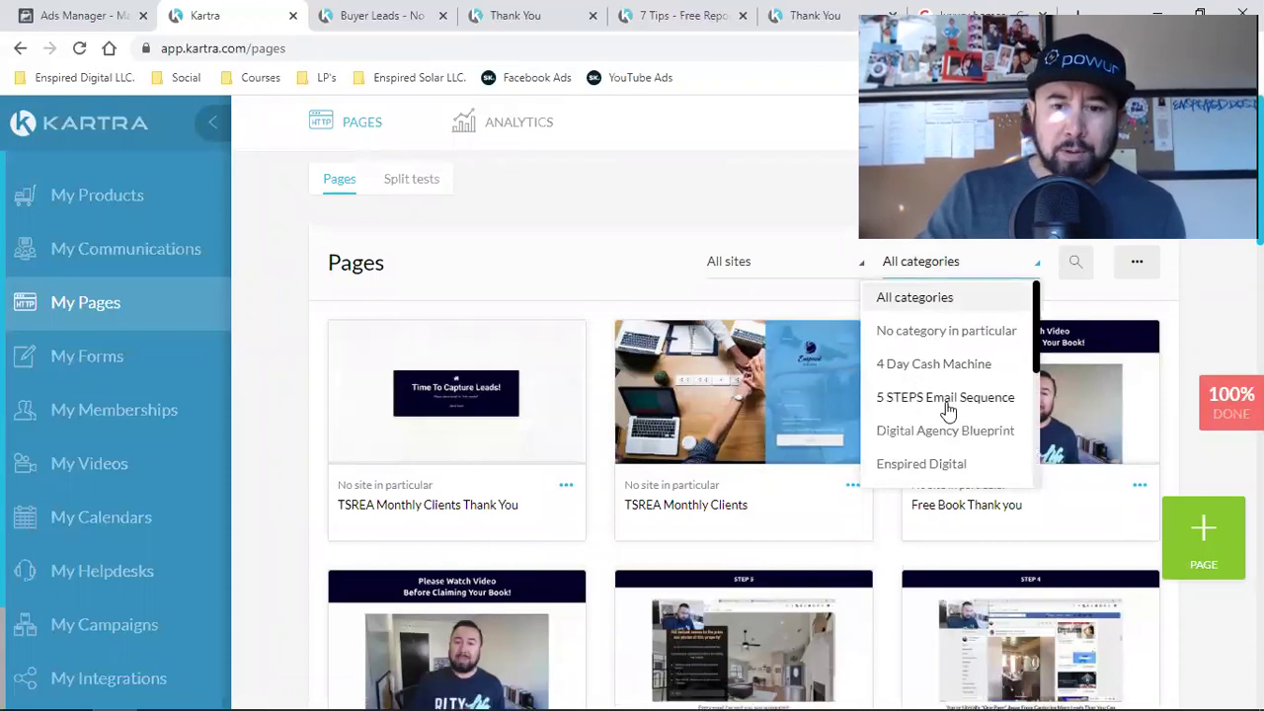
{"action": "scroll", "coordinate": [948, 410], "scroll_direction": "down", "scroll_amount": 2}
{"action": "left_click", "coordinate": [919, 446]}
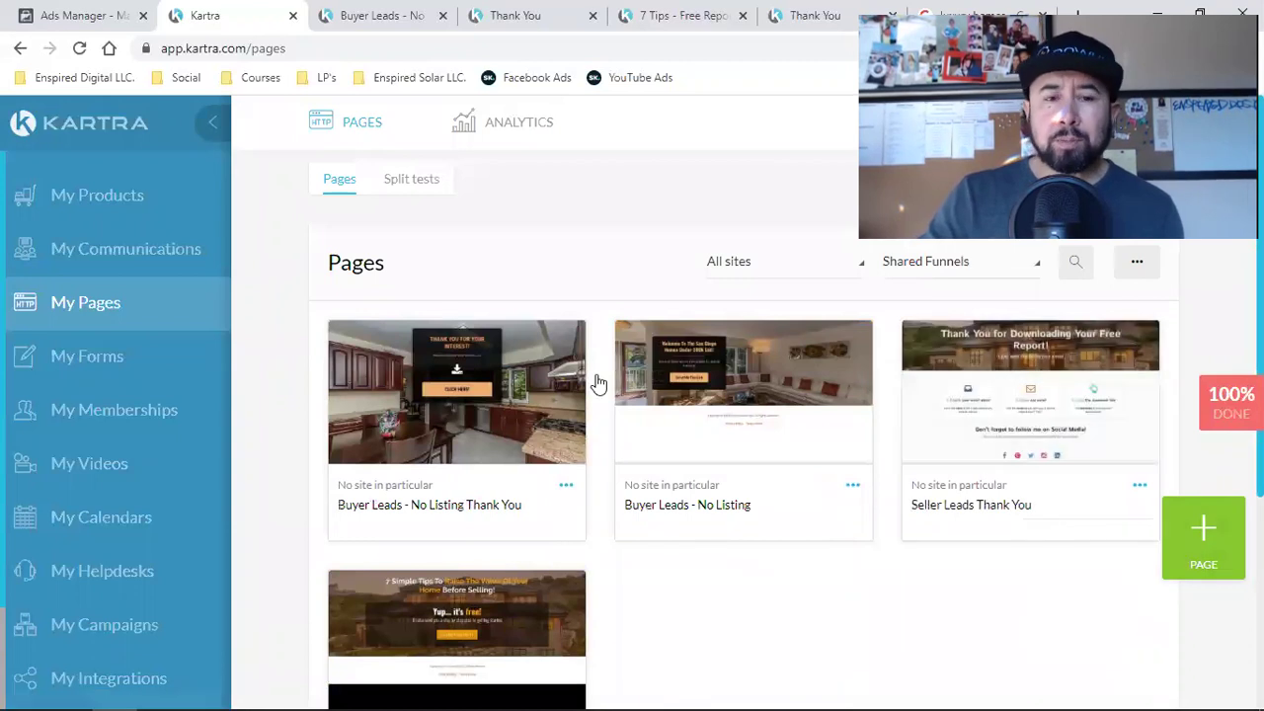
Start a new page and select the "Experts Round Table!" template from the Squeeze Pages templates.
{"action": "left_click", "coordinate": [1192, 549]}
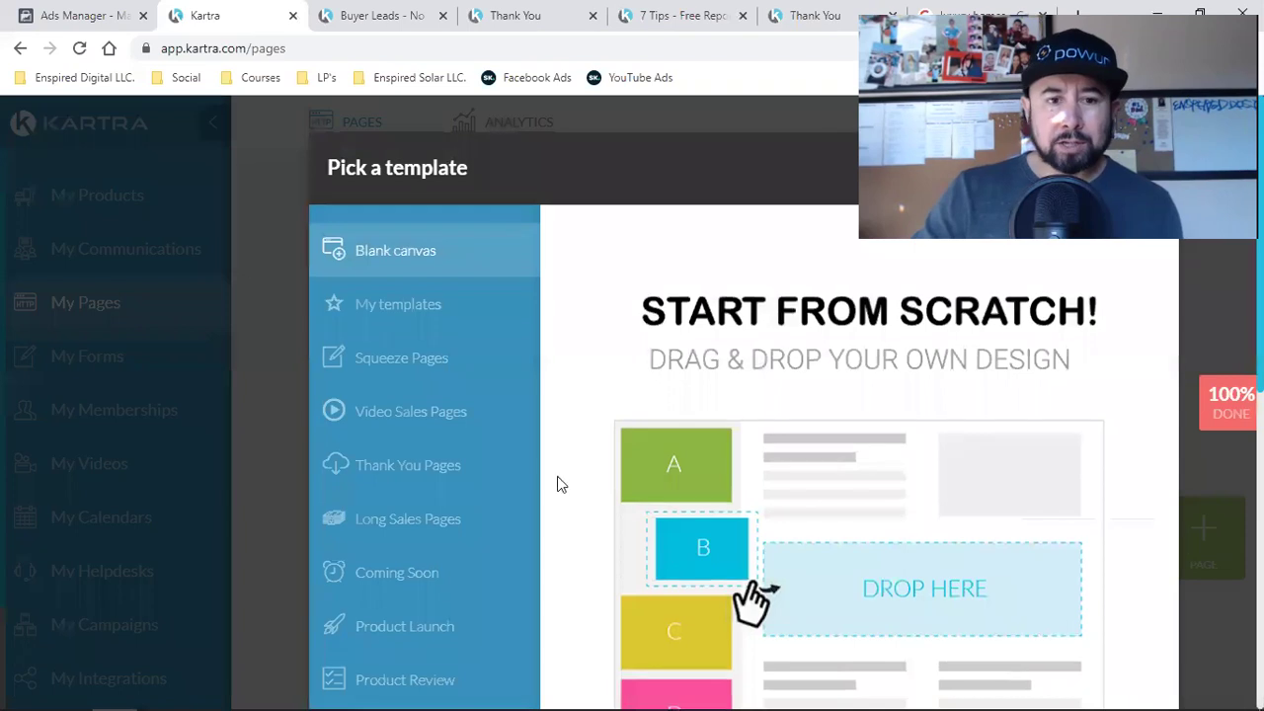
{"action": "left_click", "coordinate": [401, 361]}
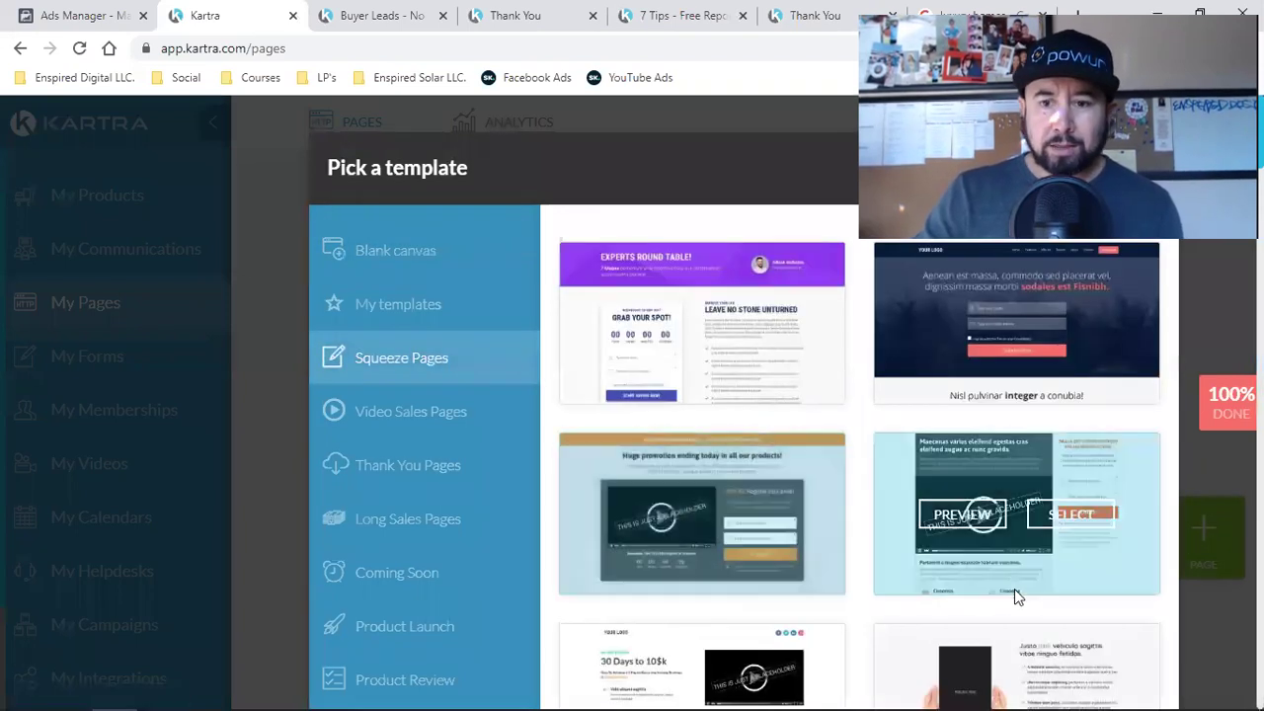
{"action": "mouse_move", "coordinate": [671, 343]}
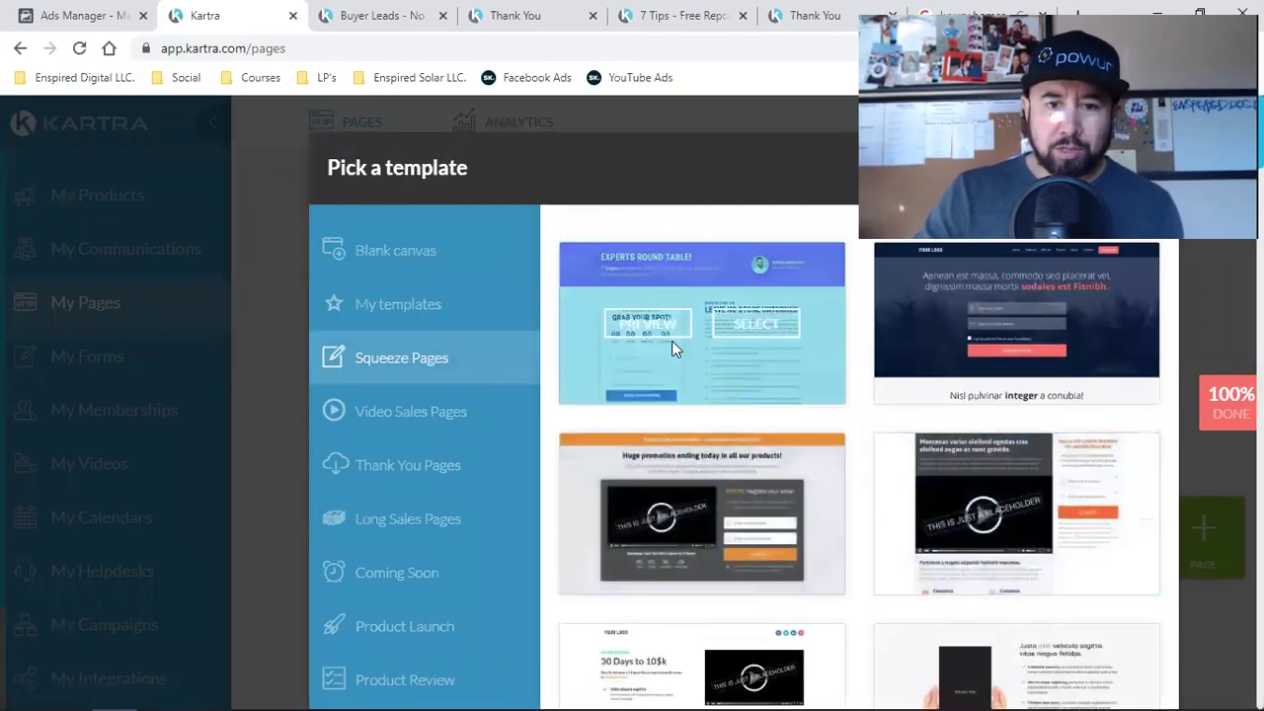
{"action": "left_click", "coordinate": [738, 330]}
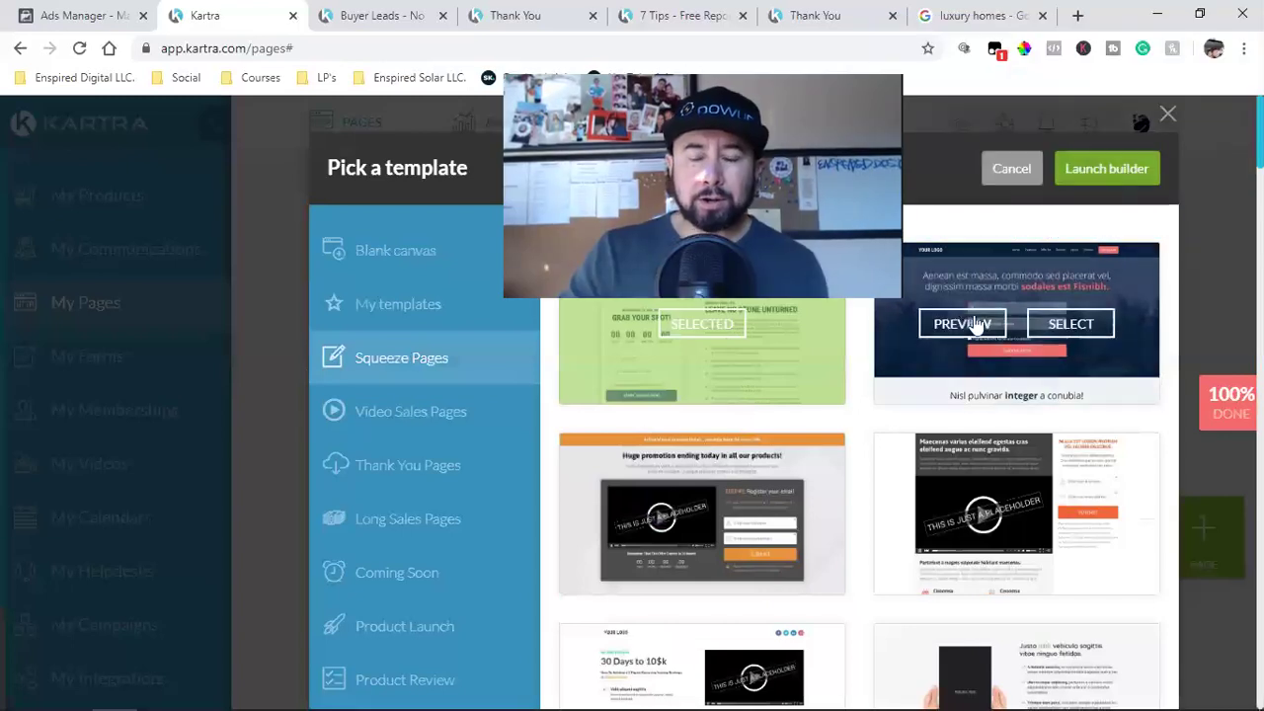
Cancel the template selection, reload the page list and filter it to the Shared Funnels category.
{"action": "left_click", "coordinate": [1005, 171]}
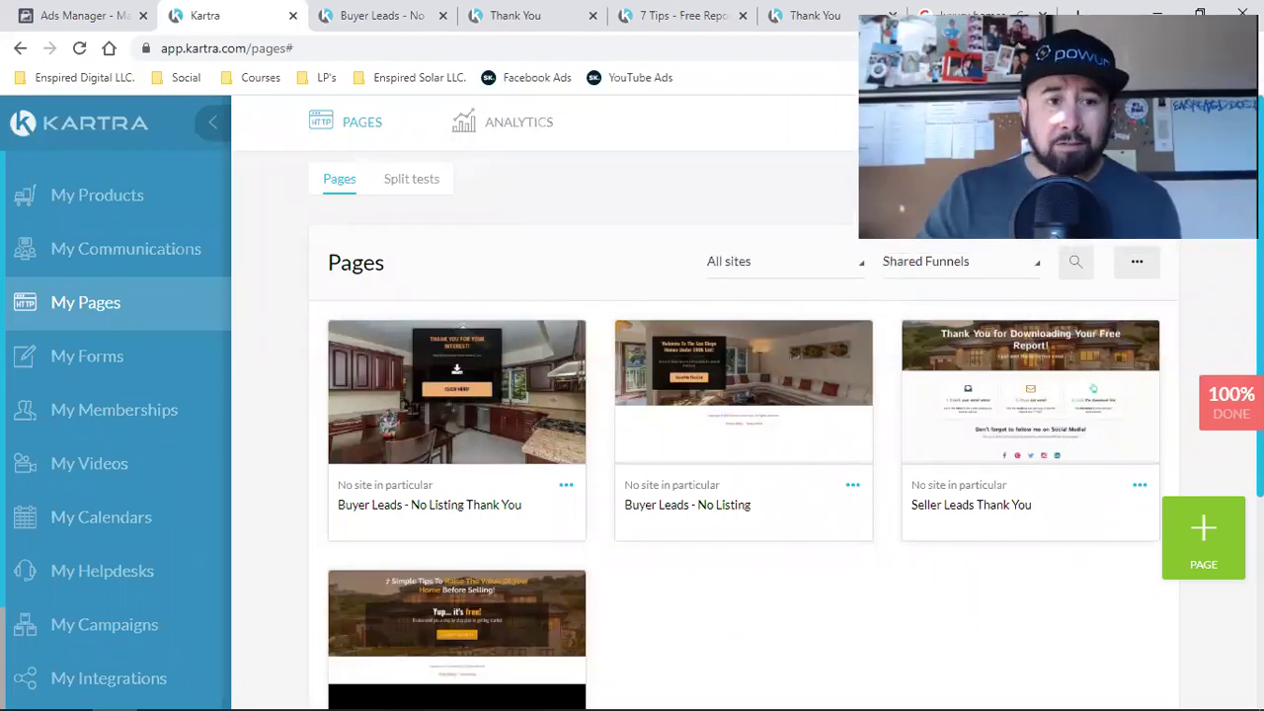
{"action": "left_click", "coordinate": [42, 314]}
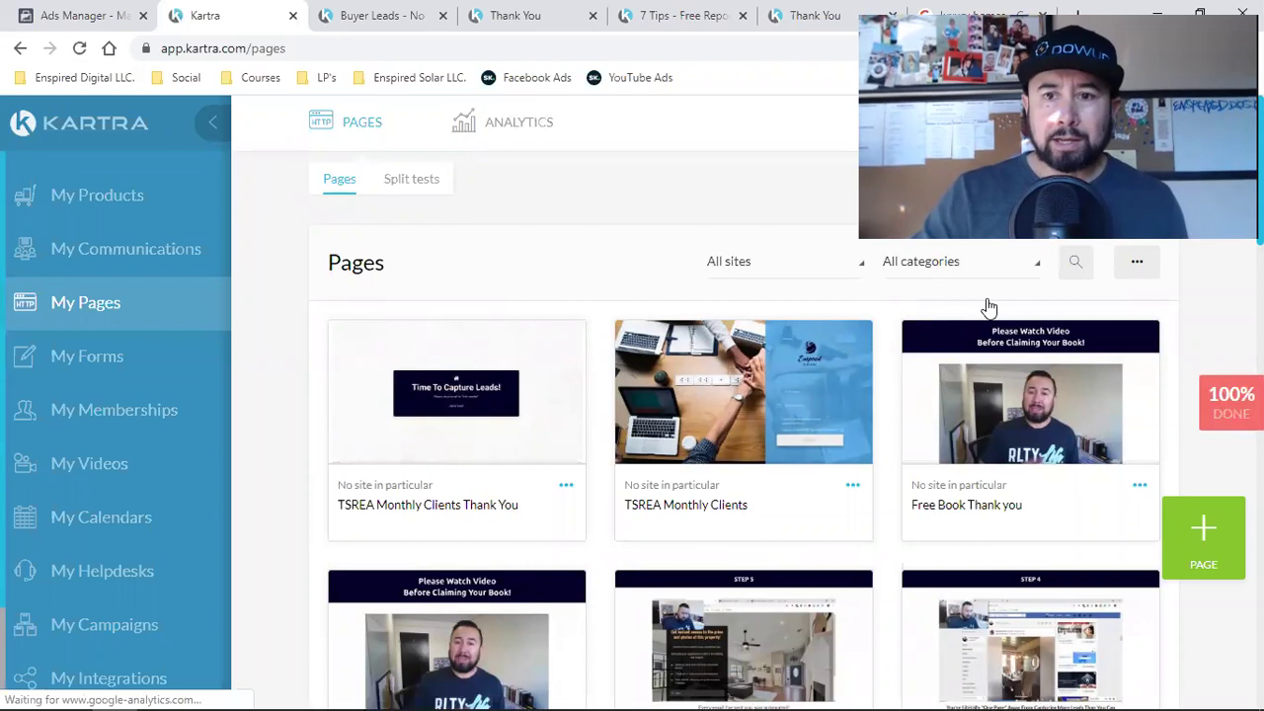
{"action": "left_click", "coordinate": [970, 265]}
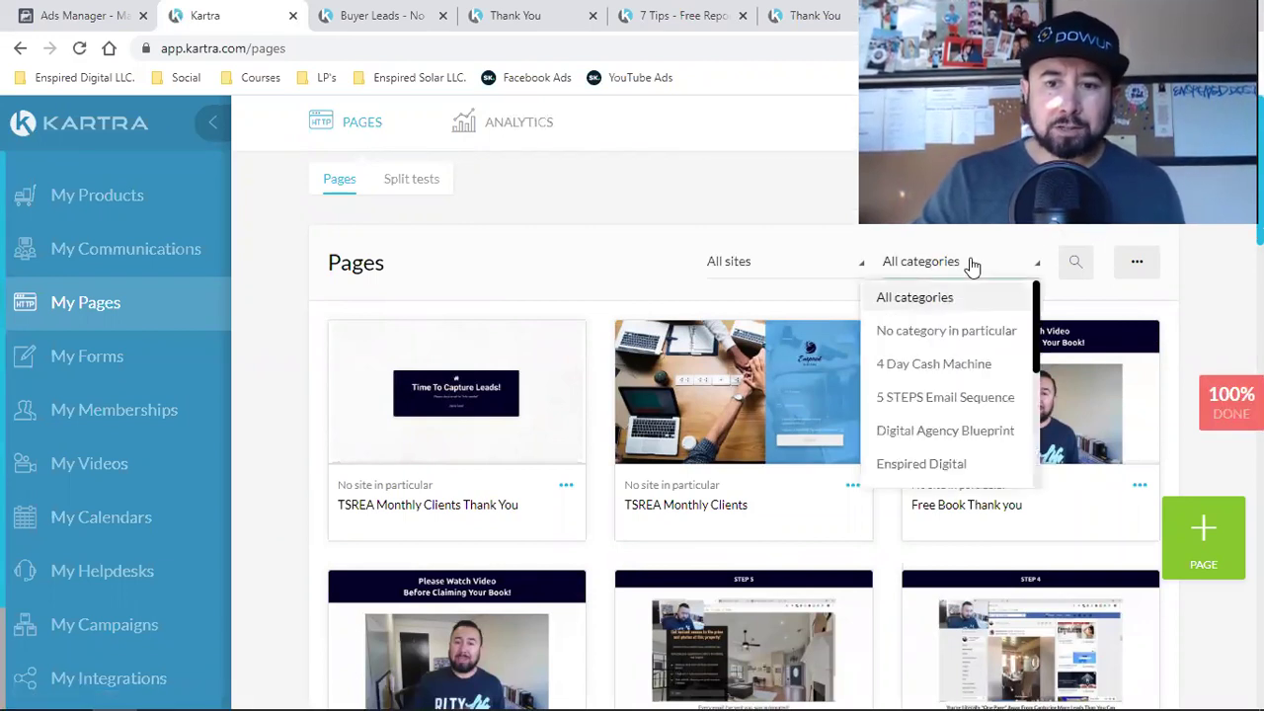
{"action": "scroll", "coordinate": [956, 402], "scroll_direction": "down", "scroll_amount": 3}
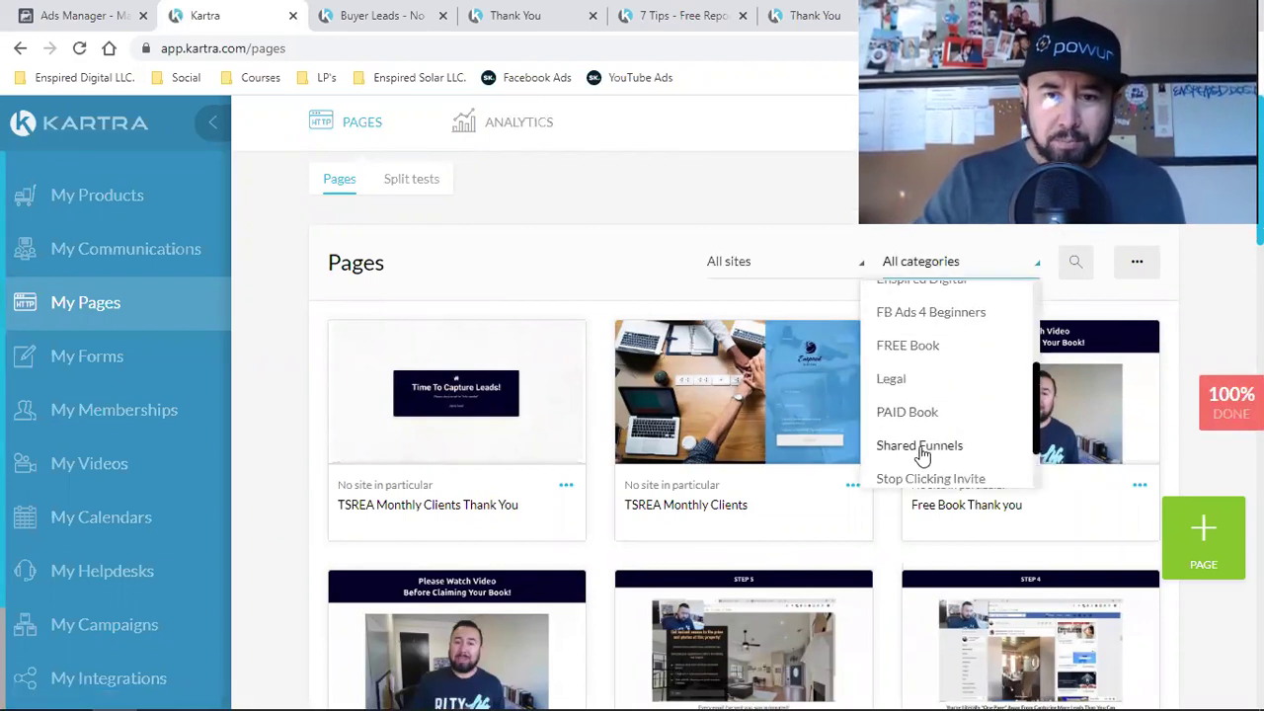
{"action": "left_click", "coordinate": [919, 445]}
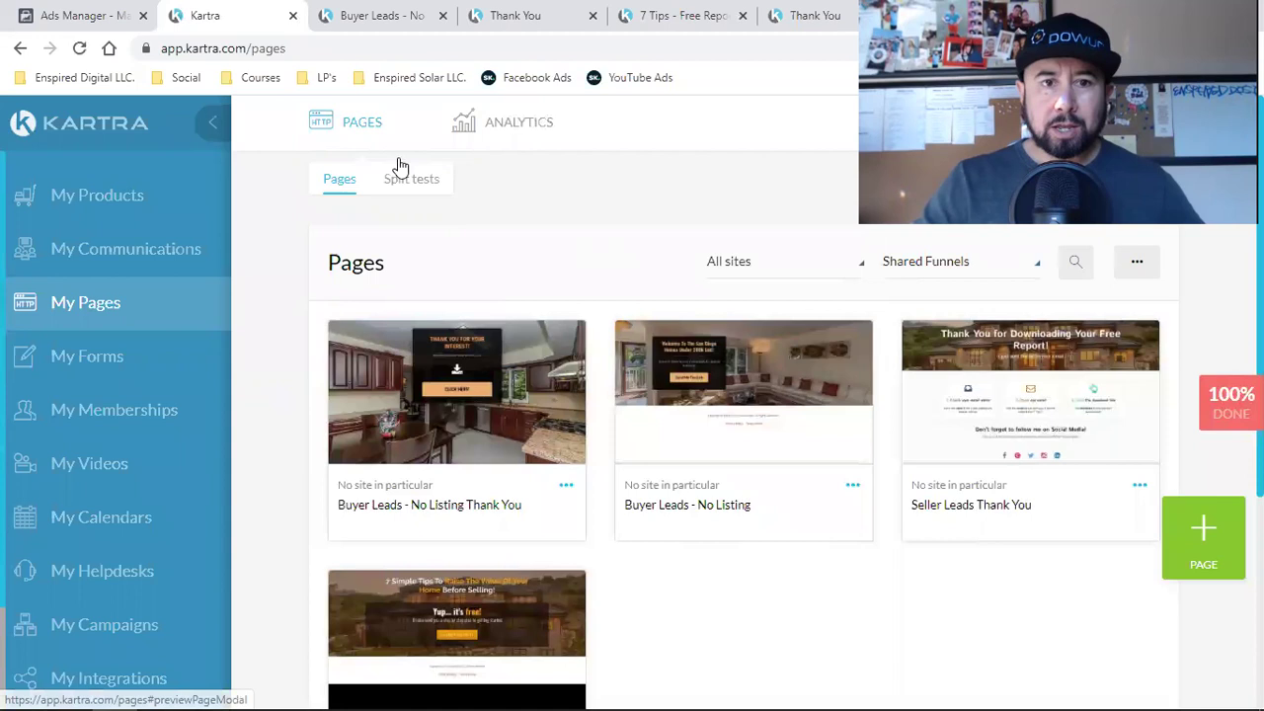
Switch to the luxury homes image results and preview the Forbes auction market photo and the Erie, CO pool home.
{"action": "left_click", "coordinate": [969, 15]}
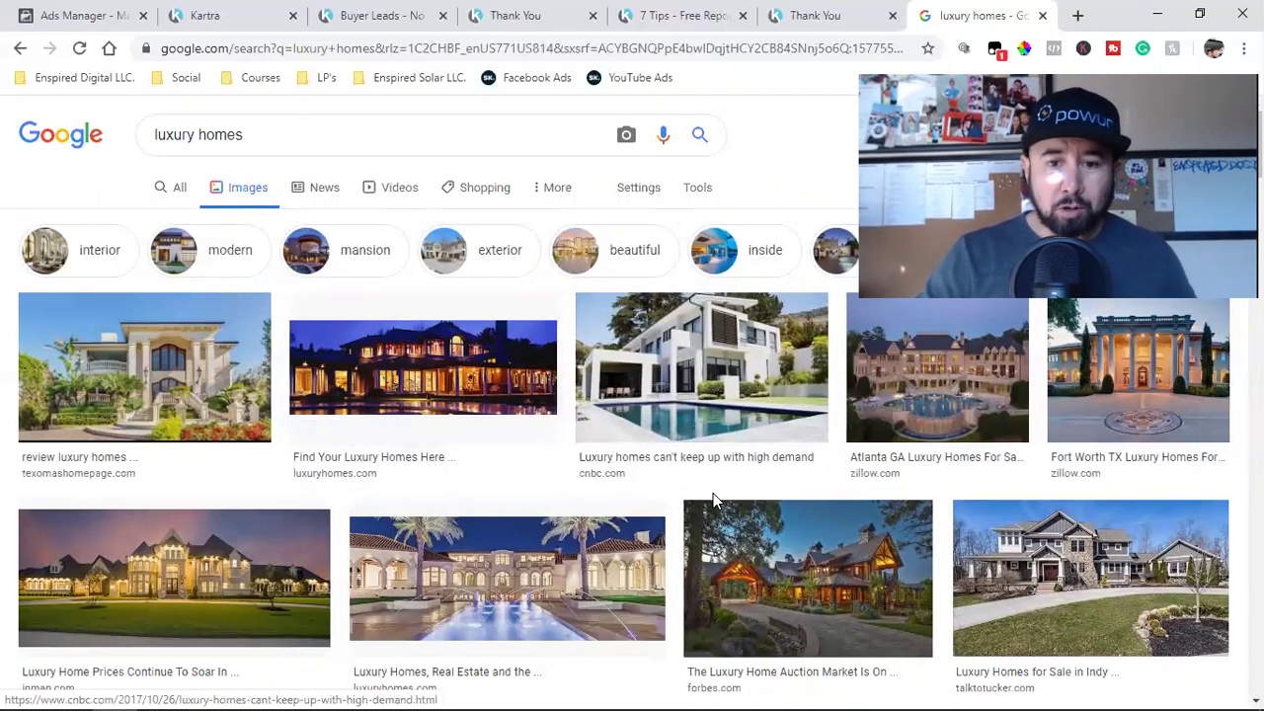
{"action": "scroll", "coordinate": [716, 500], "scroll_direction": "down", "scroll_amount": 2}
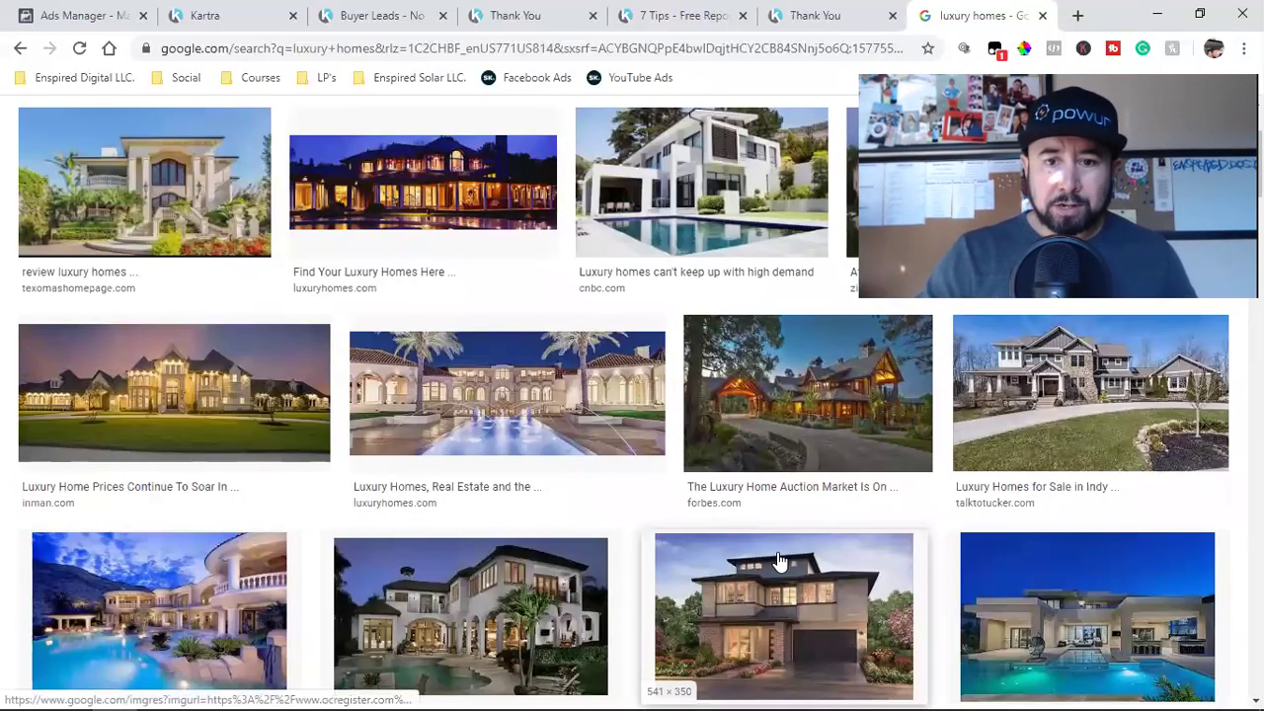
{"action": "left_click", "coordinate": [804, 408]}
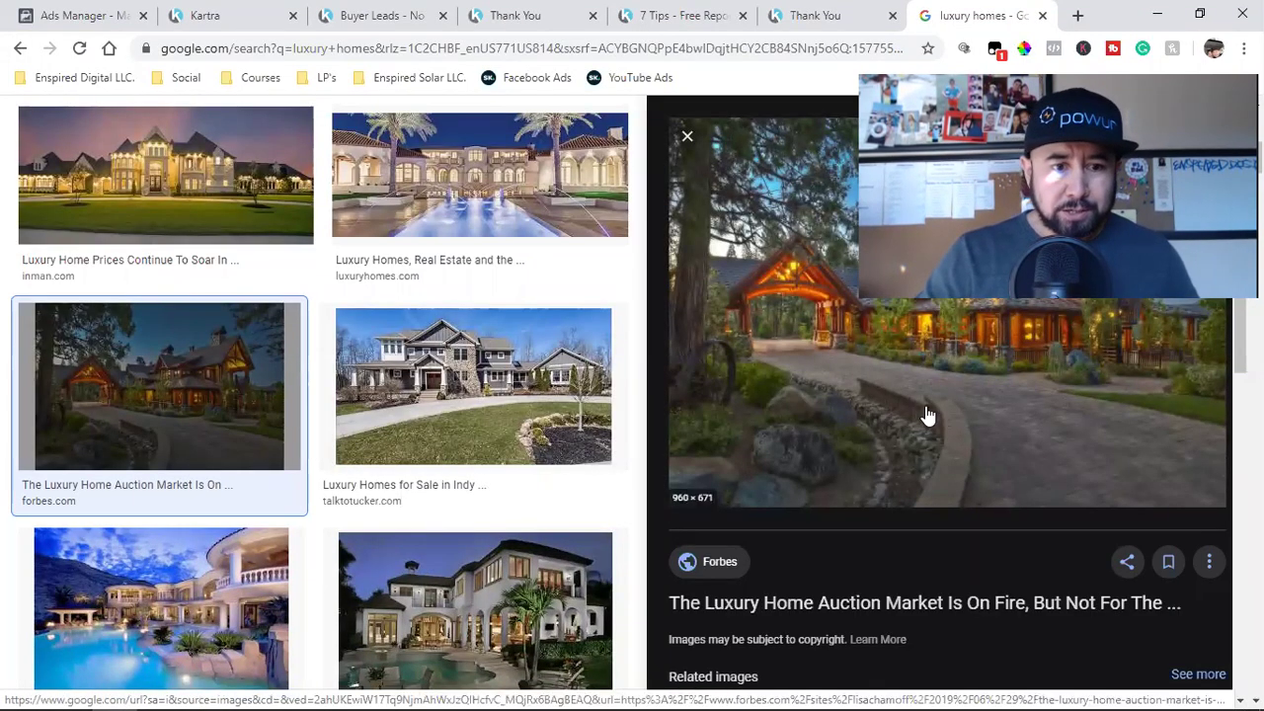
{"action": "left_click", "coordinate": [196, 604]}
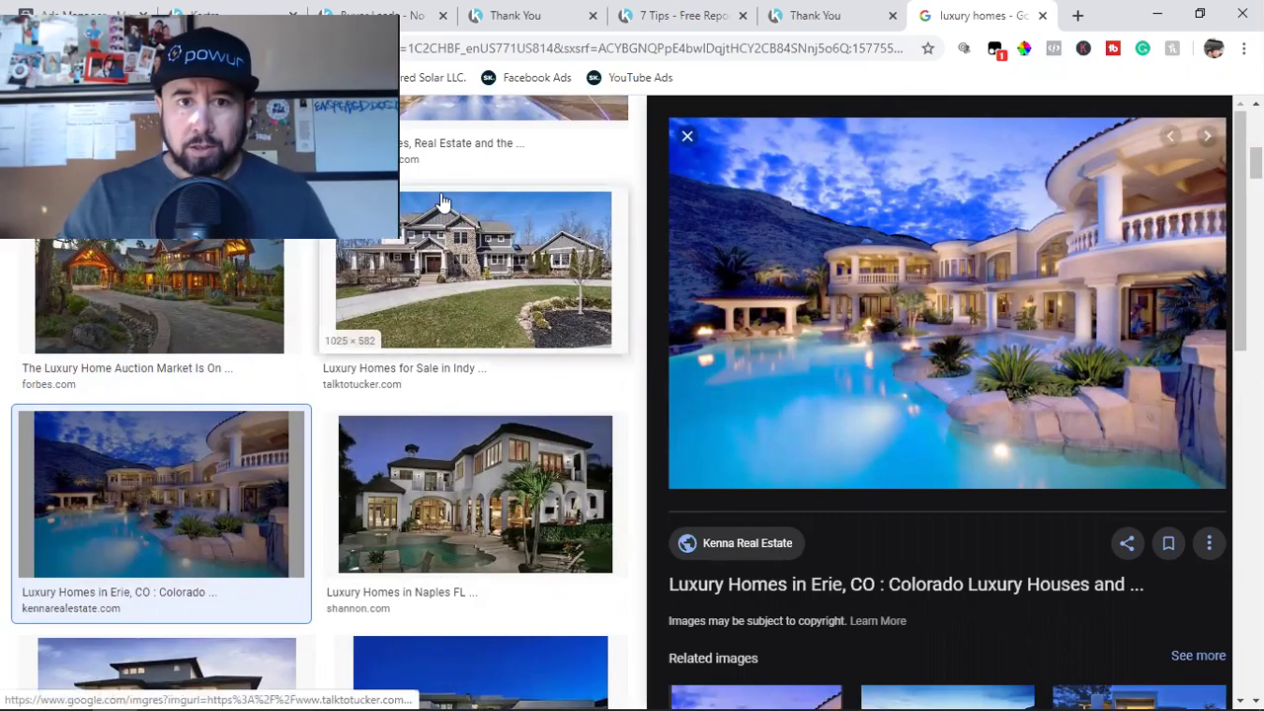
{"action": "left_click", "coordinate": [232, 14]}
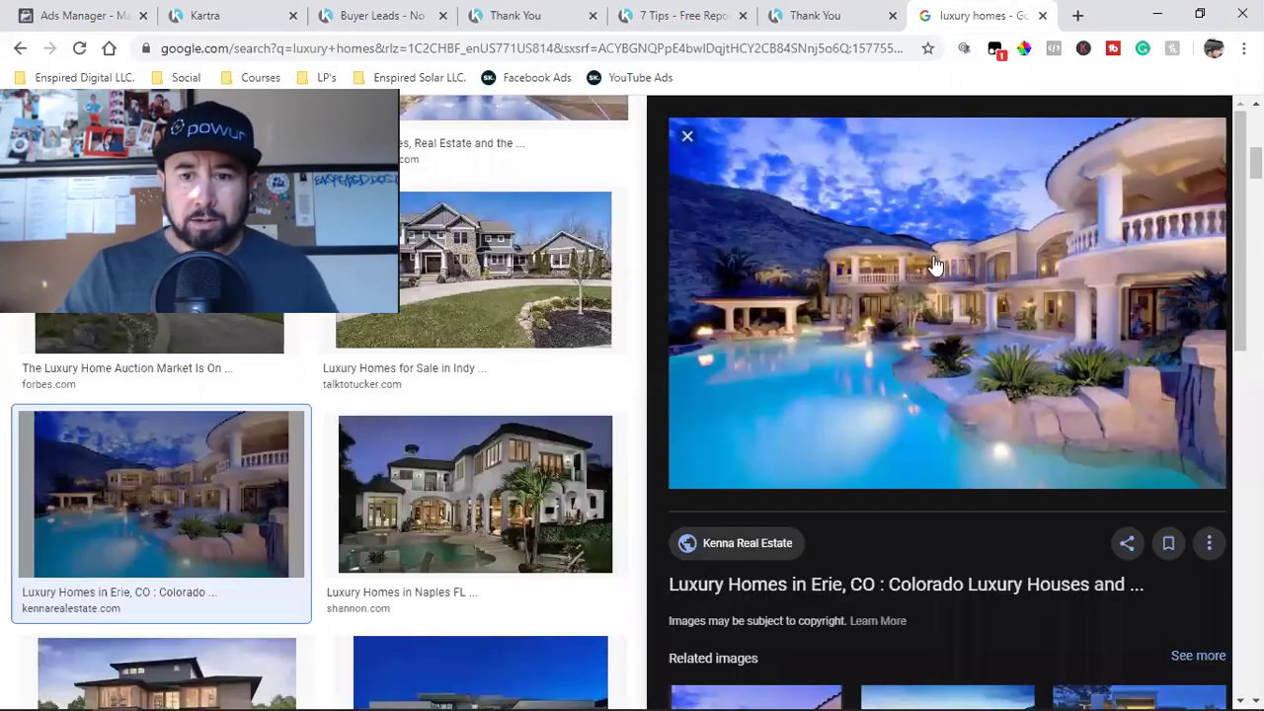
{"action": "left_click", "coordinate": [977, 16]}
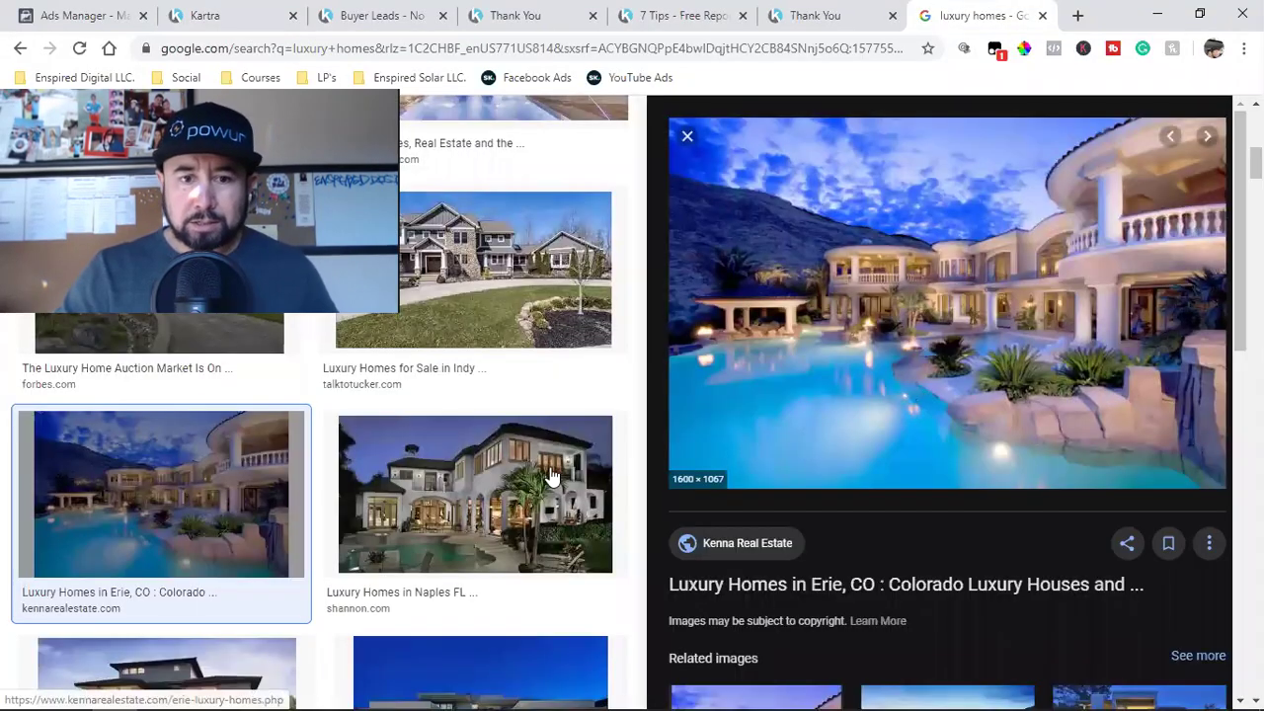
Browse further through the luxury home images and preview the Fort Myers home for sale.
{"action": "scroll", "coordinate": [548, 483], "scroll_direction": "down", "scroll_amount": 4}
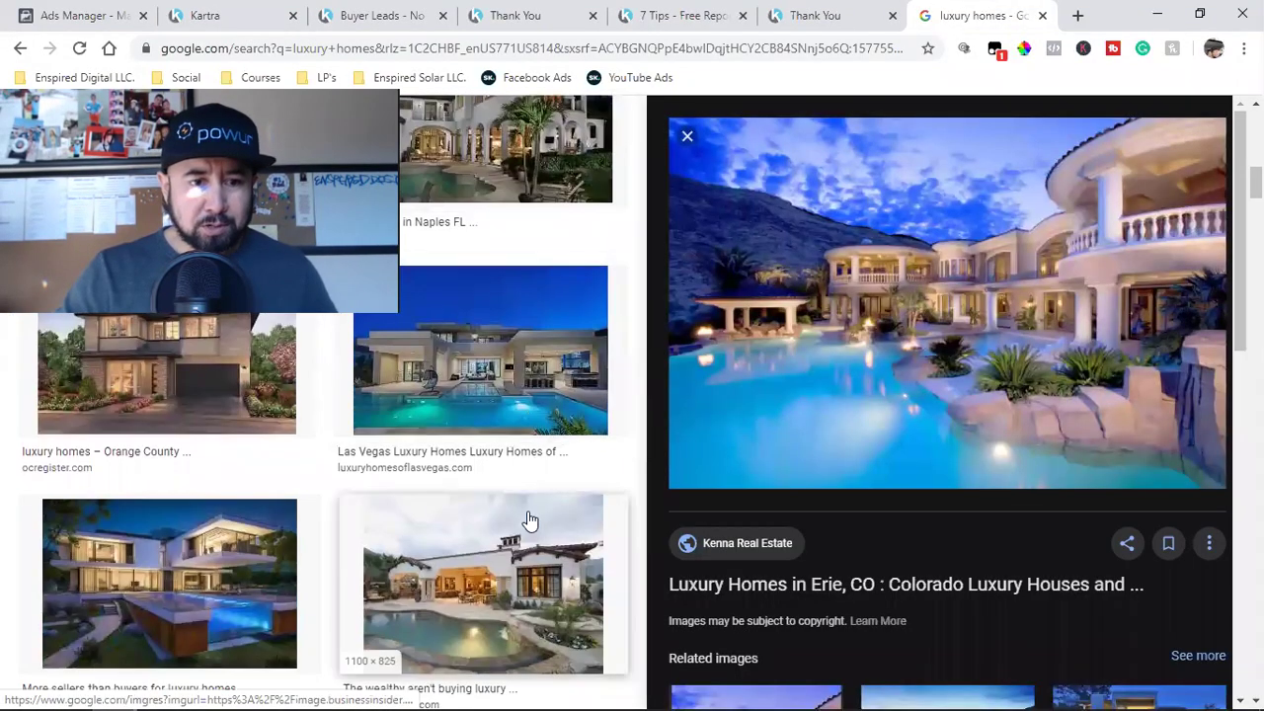
{"action": "scroll", "coordinate": [530, 521], "scroll_direction": "down", "scroll_amount": 2}
{"action": "scroll", "coordinate": [529, 521], "scroll_direction": "down", "scroll_amount": 2}
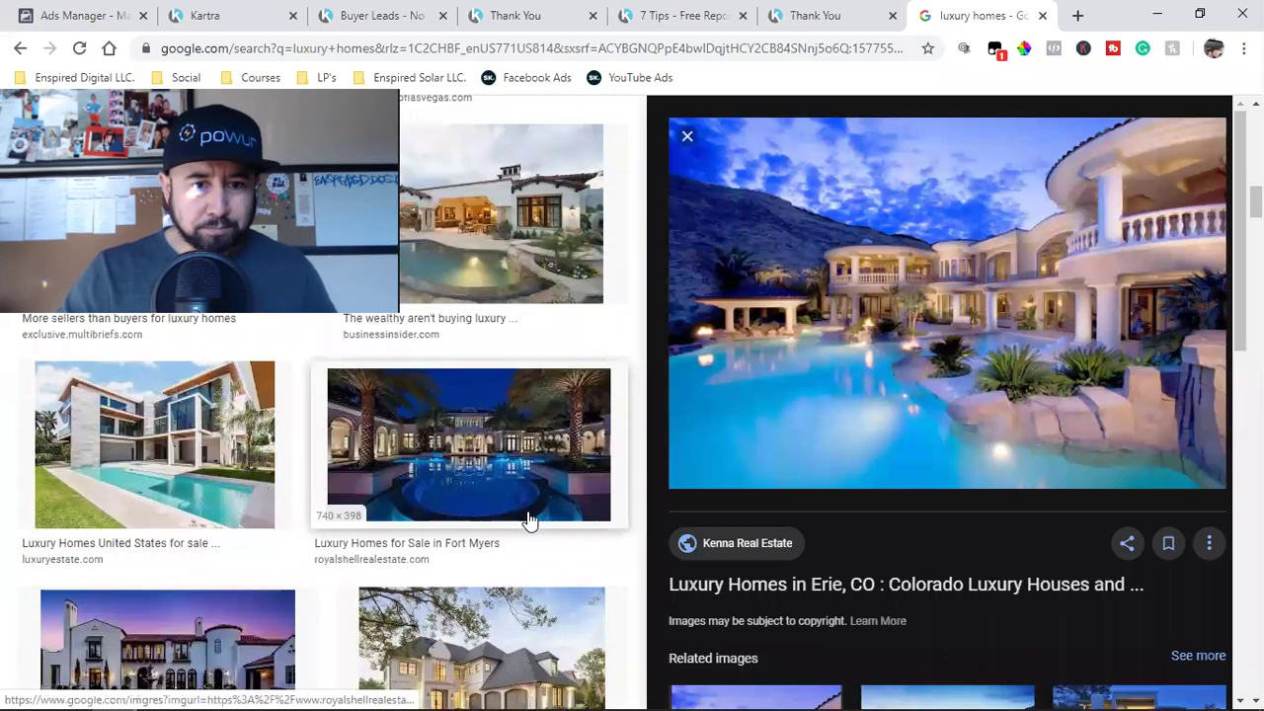
{"action": "left_click", "coordinate": [481, 435]}
{"action": "scroll", "coordinate": [465, 544], "scroll_direction": "down", "scroll_amount": 2}
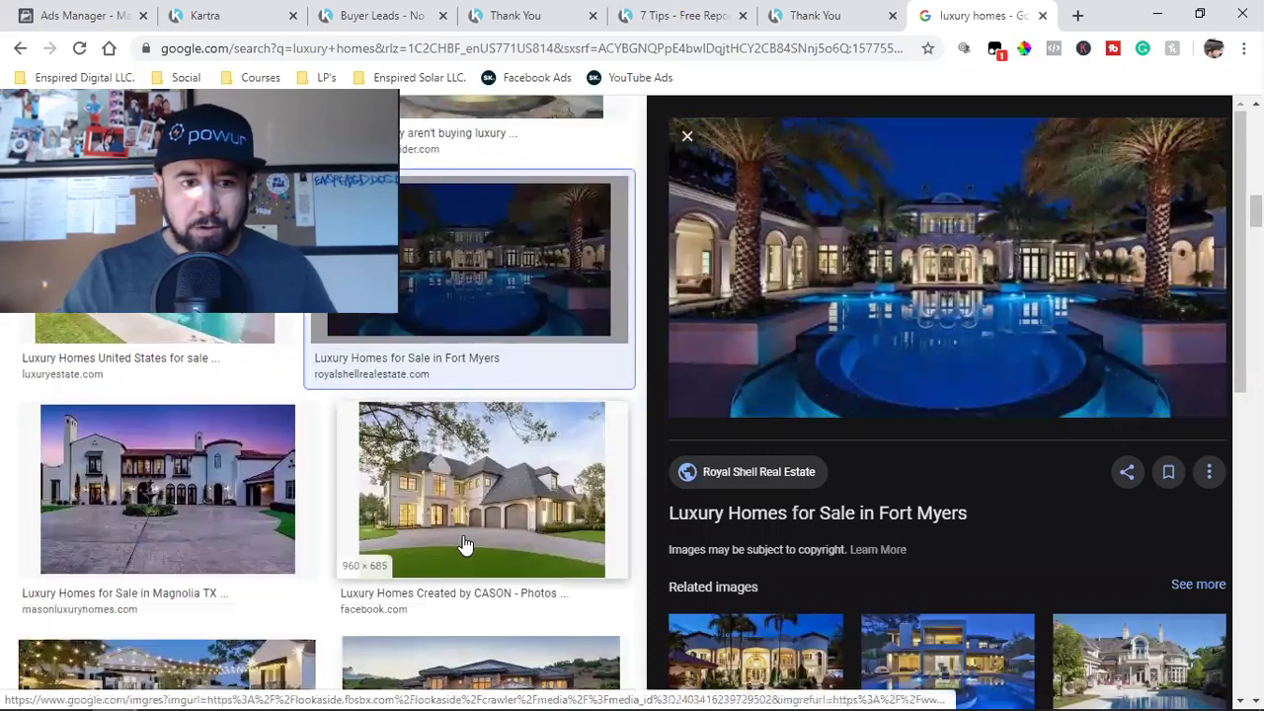
{"action": "scroll", "coordinate": [465, 544], "scroll_direction": "down", "scroll_amount": 2}
{"action": "scroll", "coordinate": [453, 576], "scroll_direction": "down", "scroll_amount": 2}
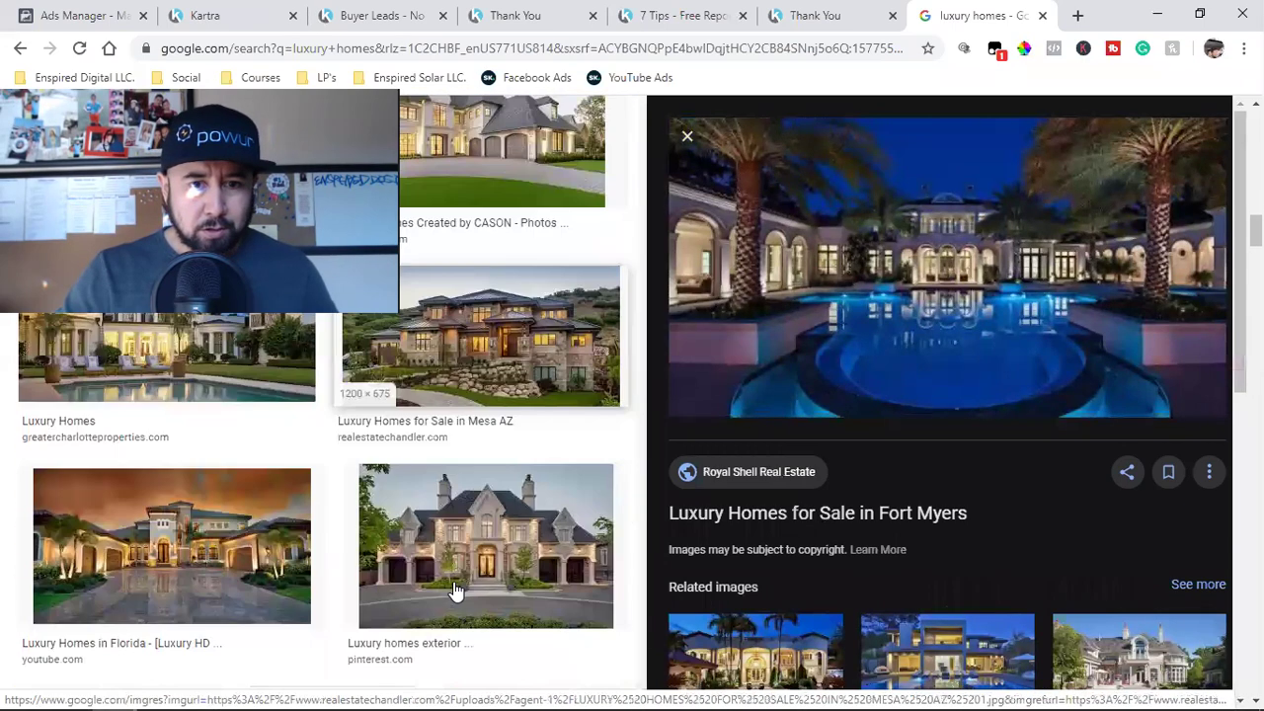
Select the "Luxury Homes for Sale in Mesa AZ" image and save it to the computer with 1 added to its file name.
{"action": "scroll", "coordinate": [453, 592], "scroll_direction": "up", "scroll_amount": 2}
{"action": "left_click", "coordinate": [488, 544]}
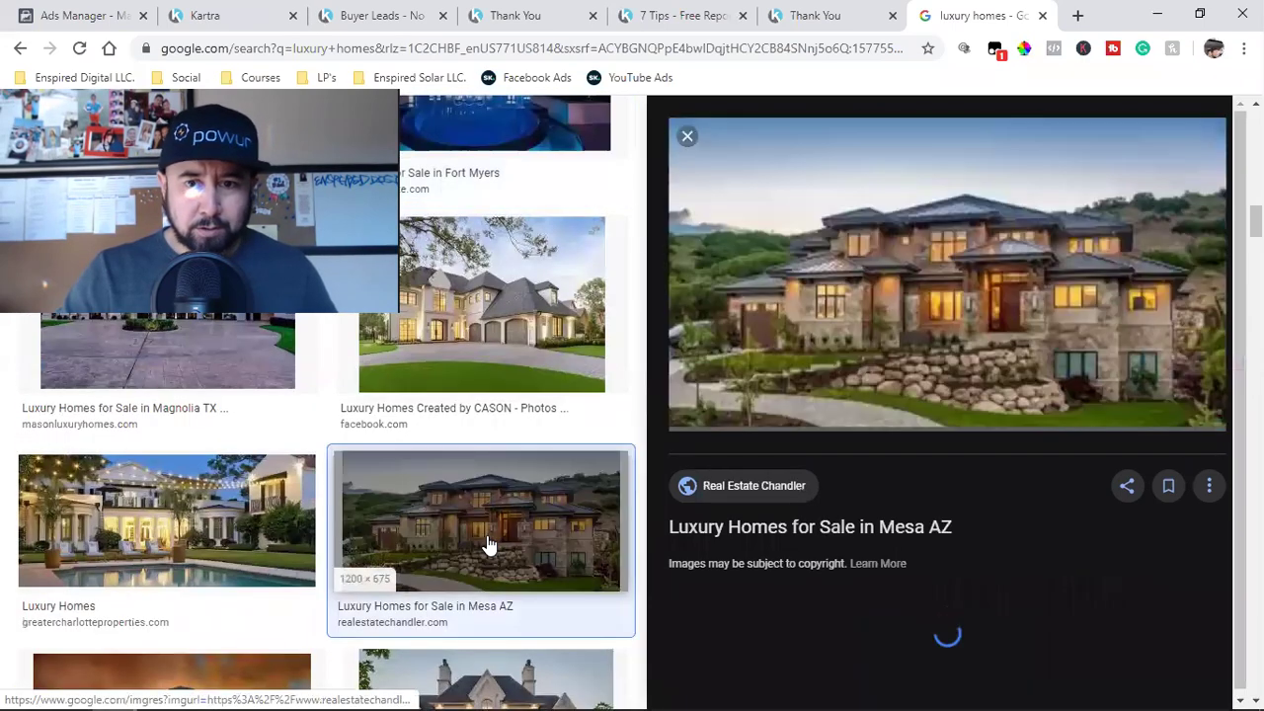
{"action": "right_click", "coordinate": [889, 308]}
{"action": "left_click", "coordinate": [945, 475]}
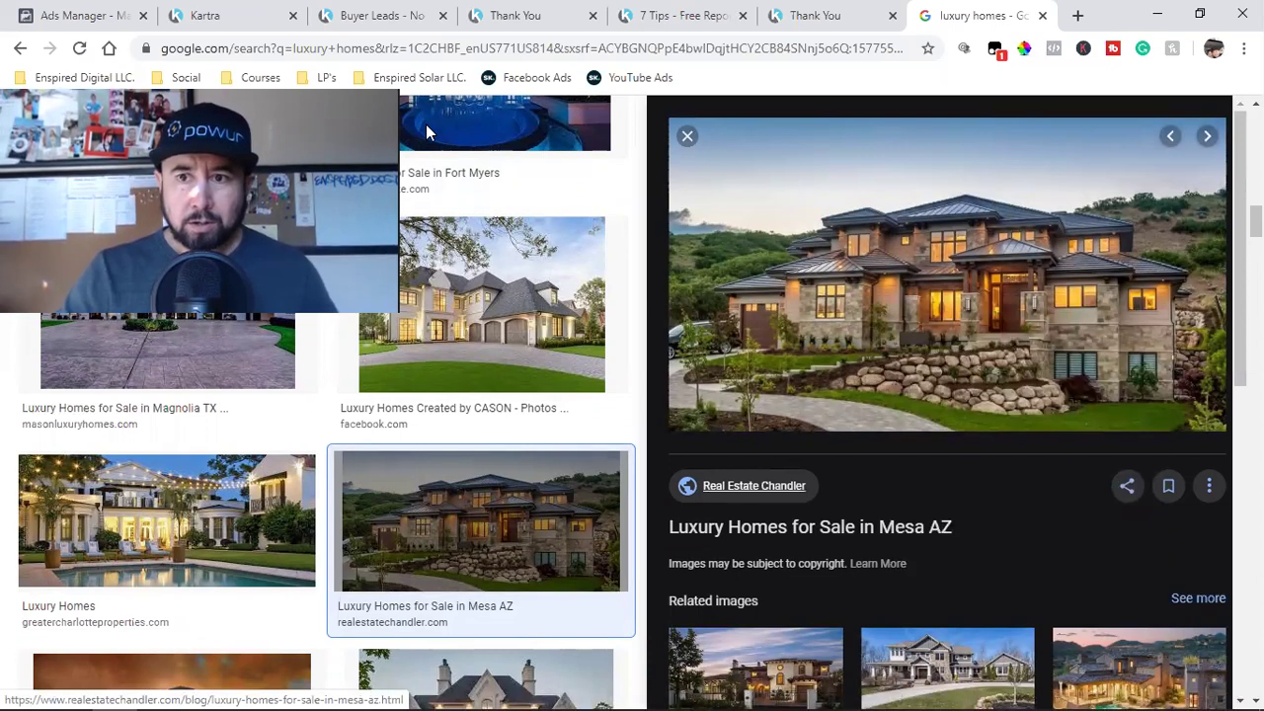
{"action": "key", "text": "End"}
{"action": "type", "text": "1"}
{"action": "left_click", "coordinate": [475, 413]}
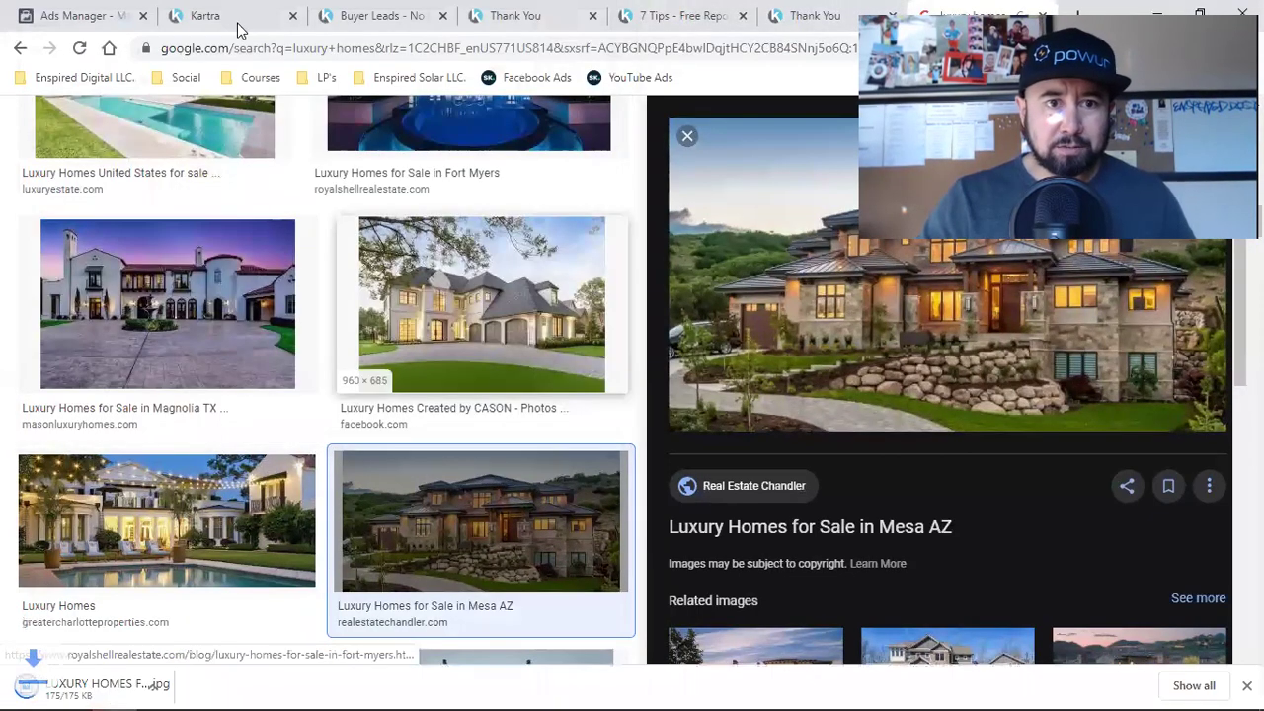
Switch to Kartra, open the "Buyer Leads - No Listing" page for editing and look over its layout.
{"action": "left_click", "coordinate": [237, 17]}
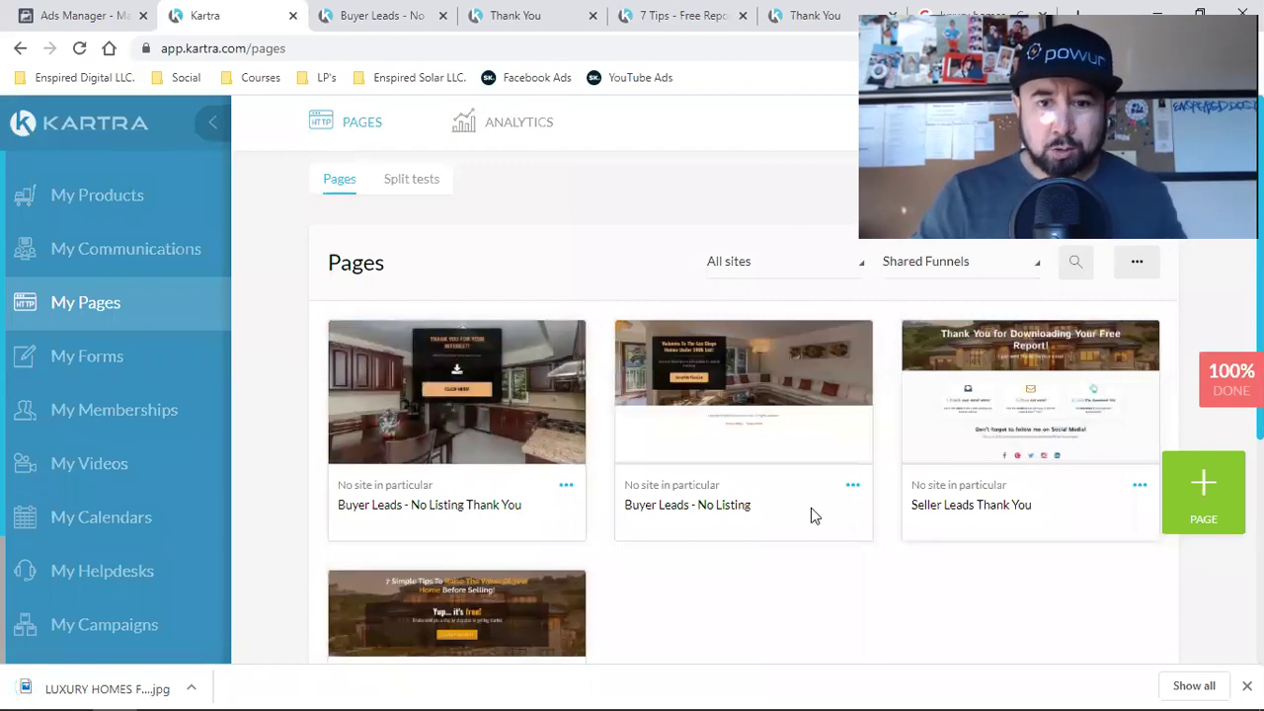
{"action": "left_click", "coordinate": [851, 486]}
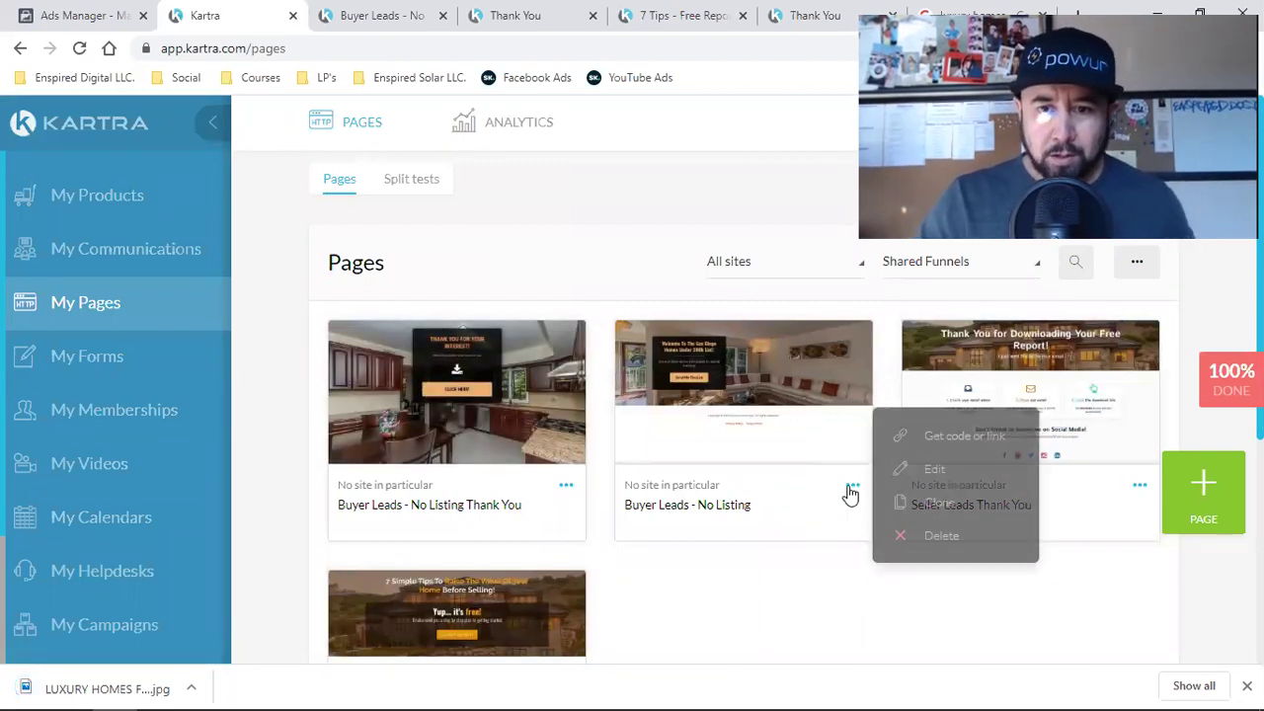
{"action": "left_click", "coordinate": [923, 472]}
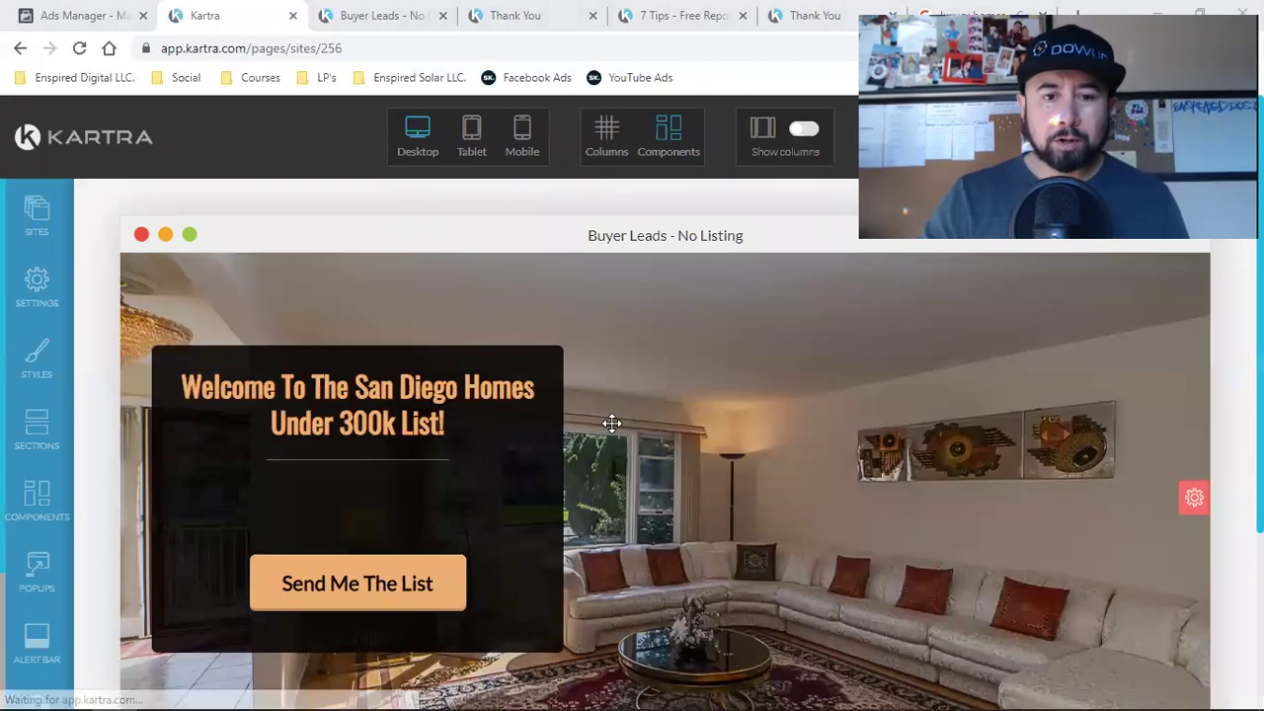
{"action": "scroll", "coordinate": [665, 508], "scroll_direction": "down", "scroll_amount": 3}
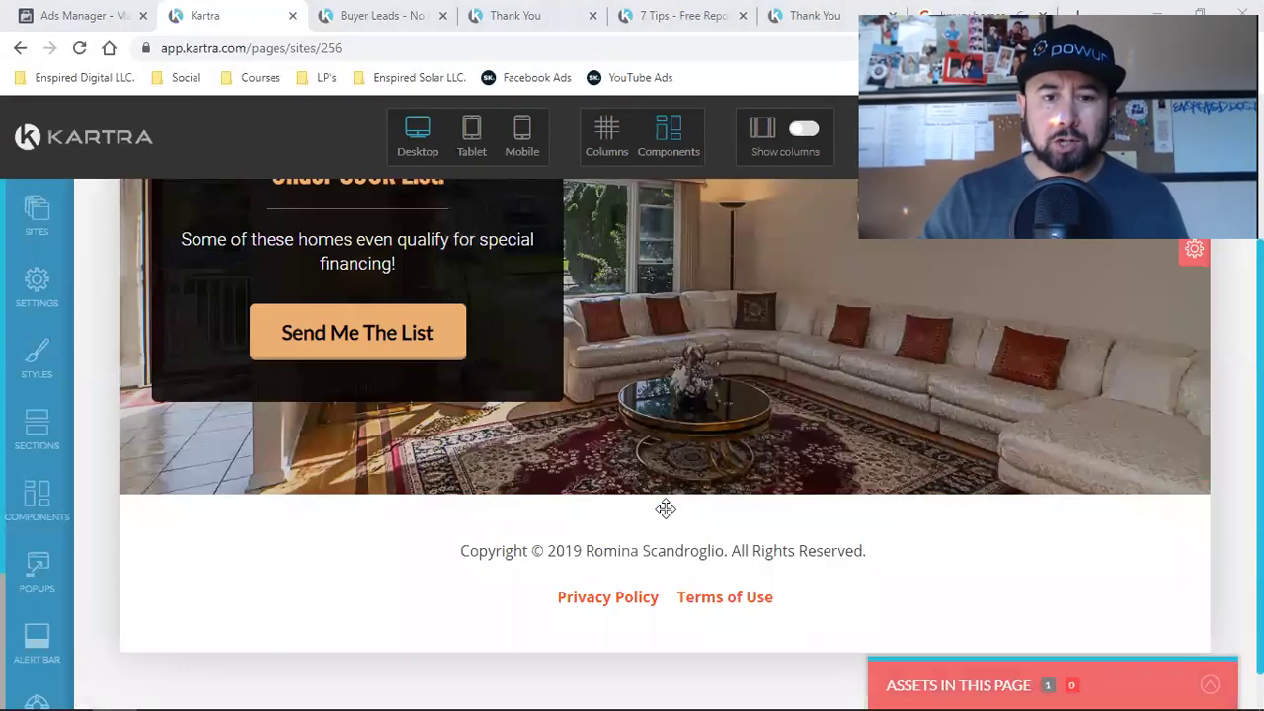
{"action": "scroll", "coordinate": [647, 427], "scroll_direction": "up", "scroll_amount": 3}
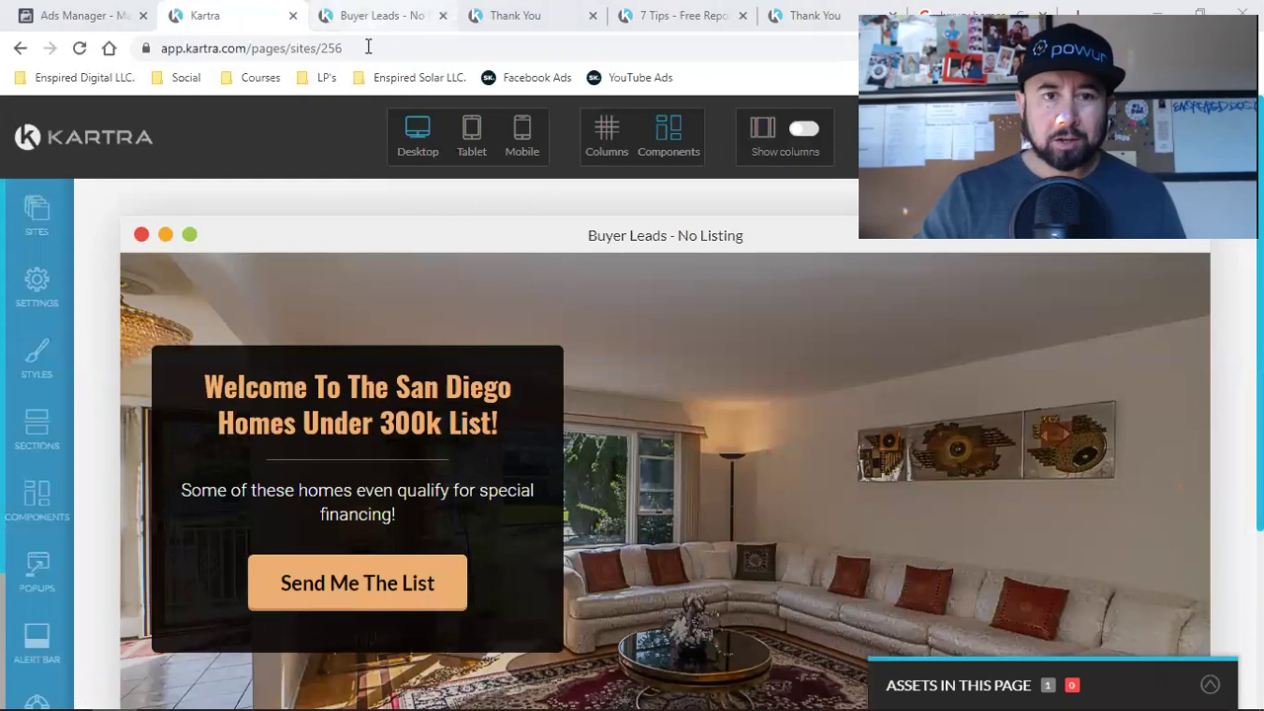
View the published buyer leads page and check the page title in the SEO parameters of its editor.
{"action": "left_click", "coordinate": [385, 16]}
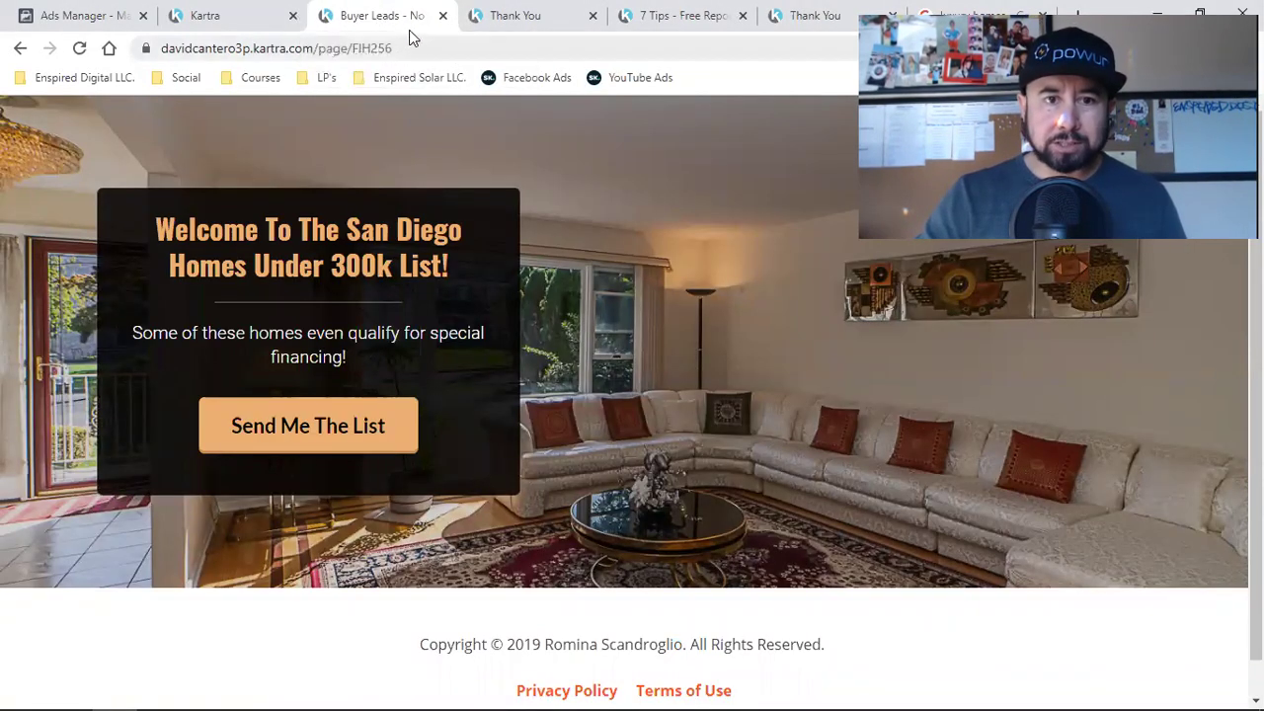
{"action": "left_click", "coordinate": [223, 22]}
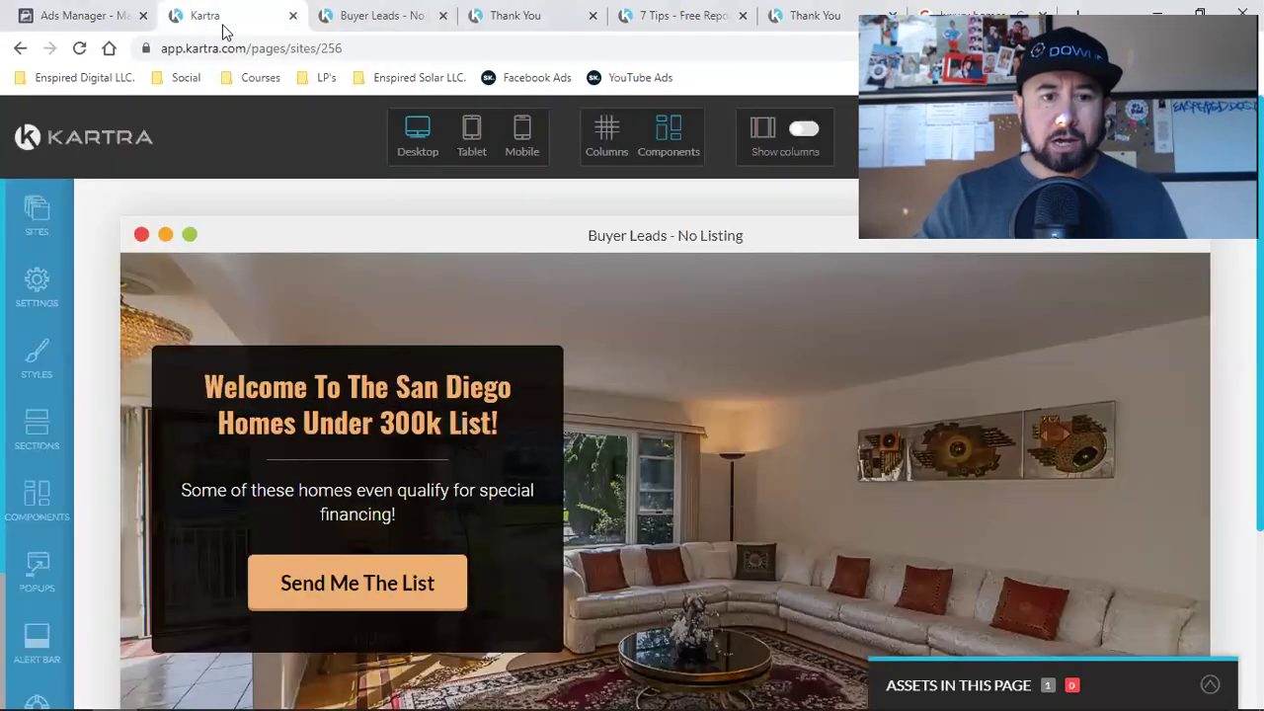
{"action": "left_click", "coordinate": [40, 288]}
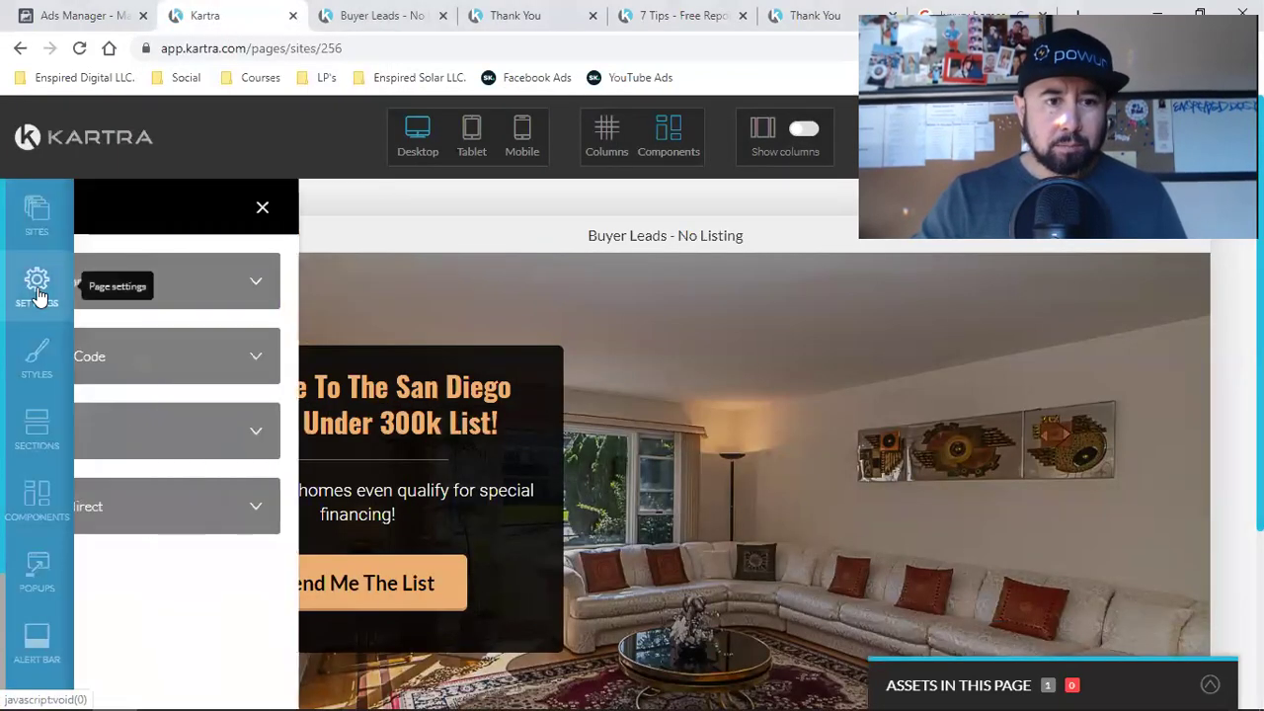
{"action": "left_click", "coordinate": [289, 296]}
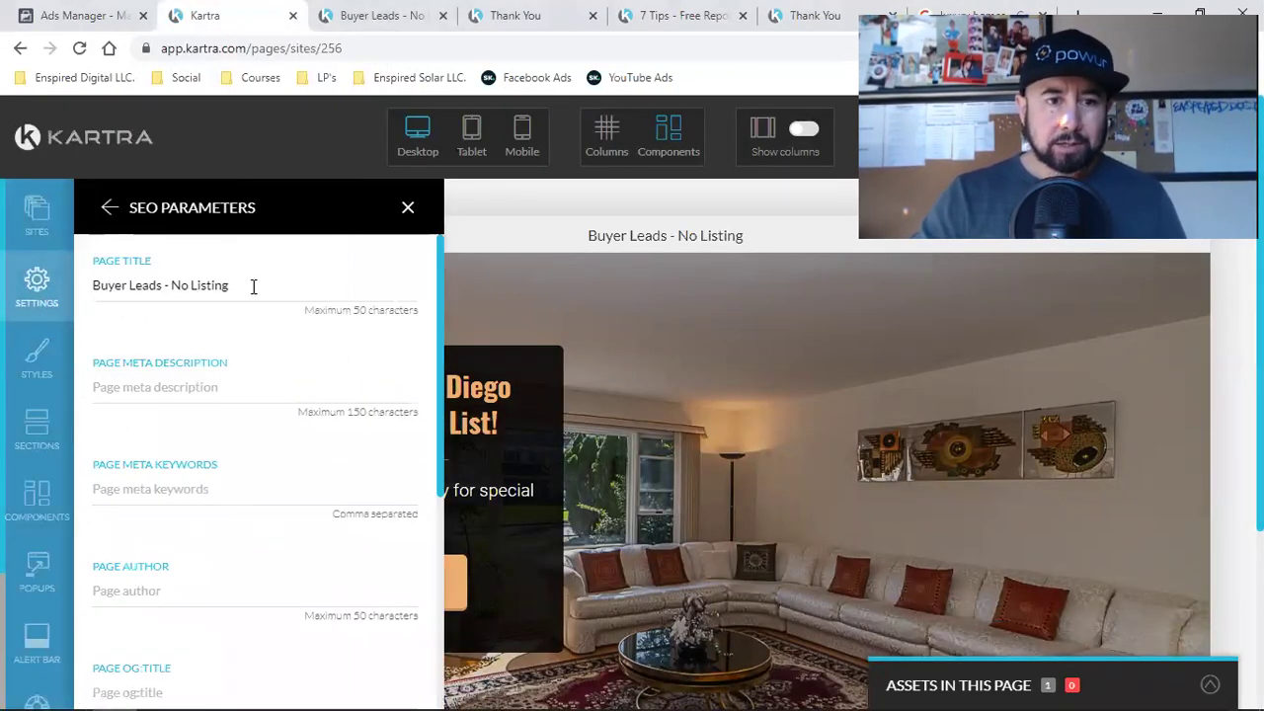
{"action": "triple_click", "coordinate": [254, 287]}
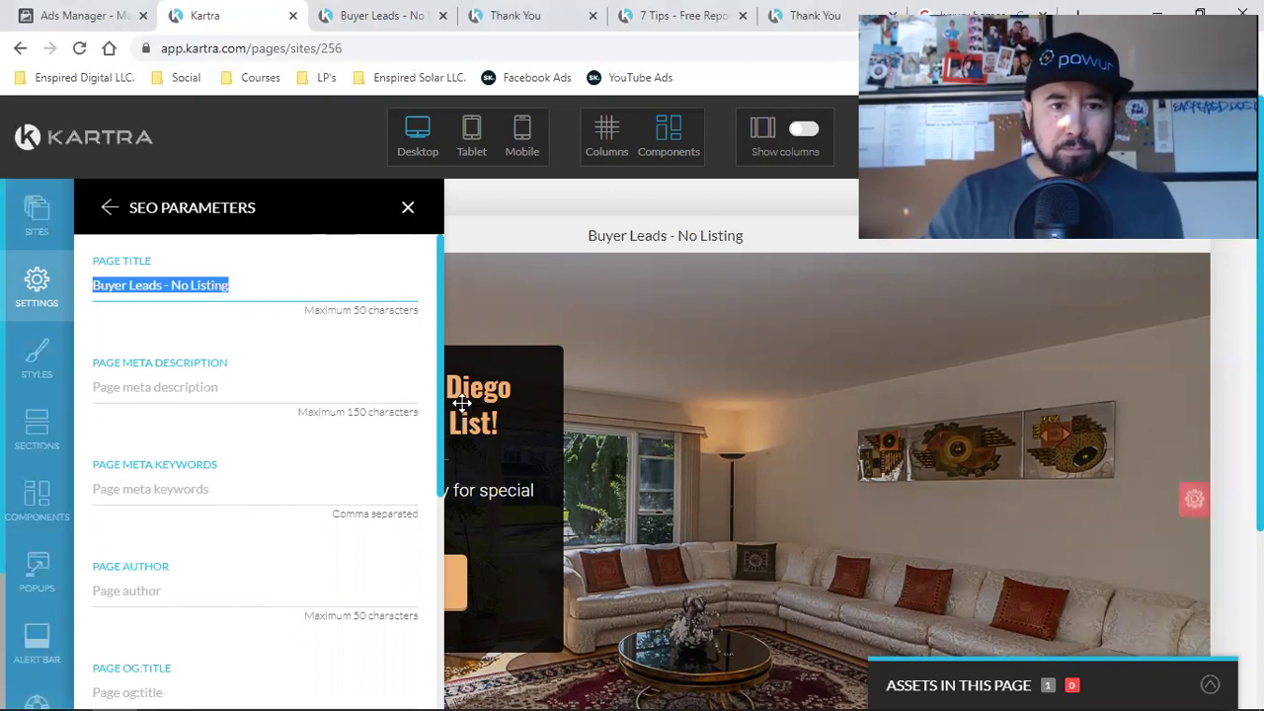
{"action": "left_click", "coordinate": [407, 209]}
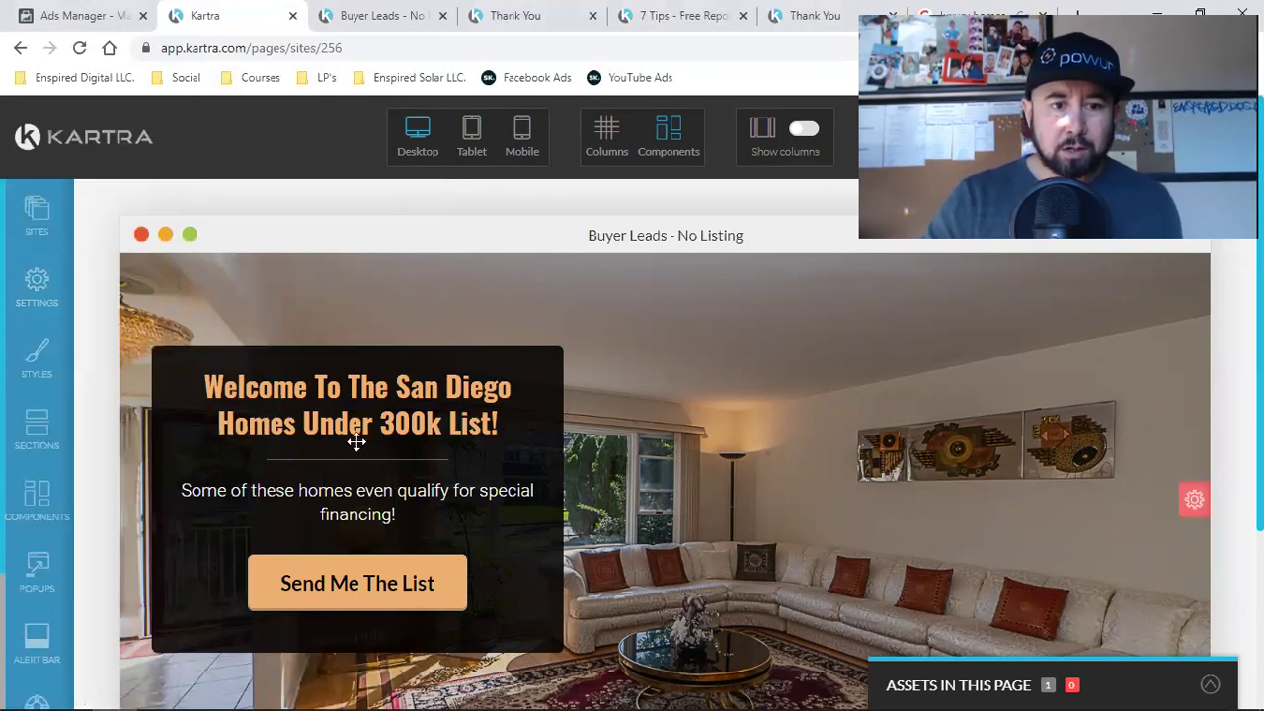
Set the page title in the buyer leads page's SEO parameters to "Homes Under 300k".
{"action": "mouse_move", "coordinate": [419, 431]}
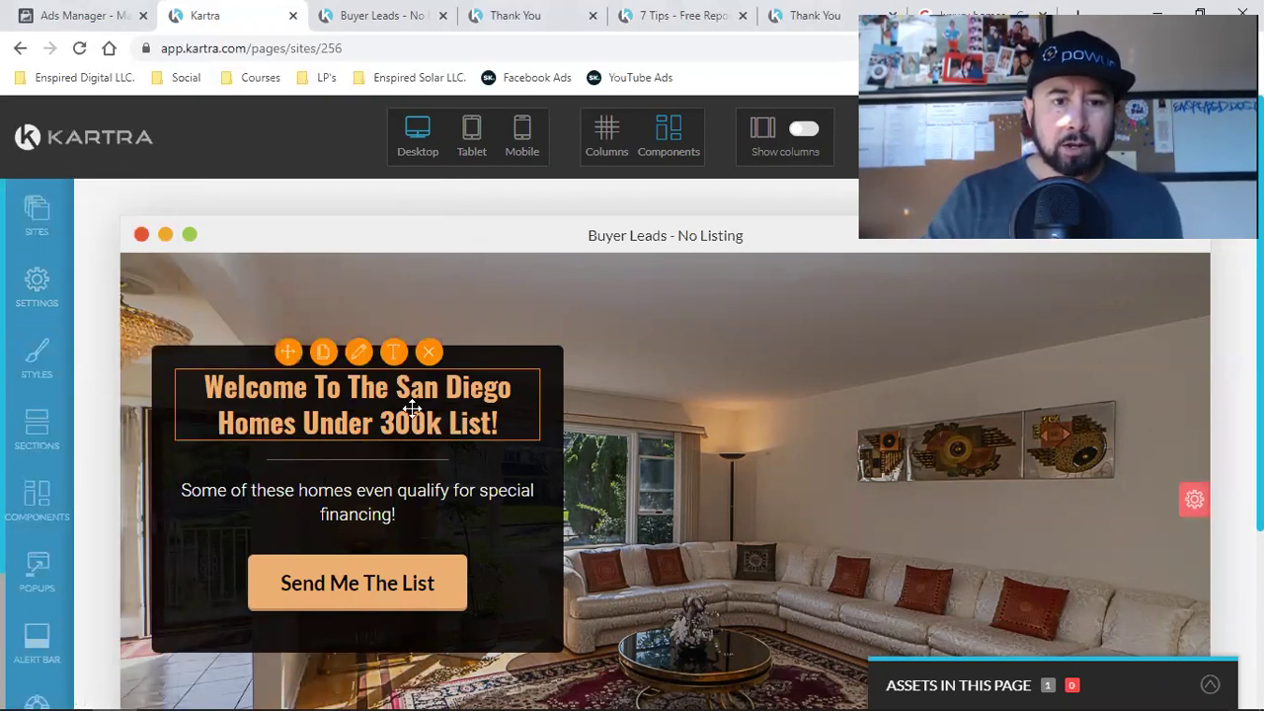
{"action": "left_click", "coordinate": [36, 285]}
{"action": "left_click", "coordinate": [247, 284]}
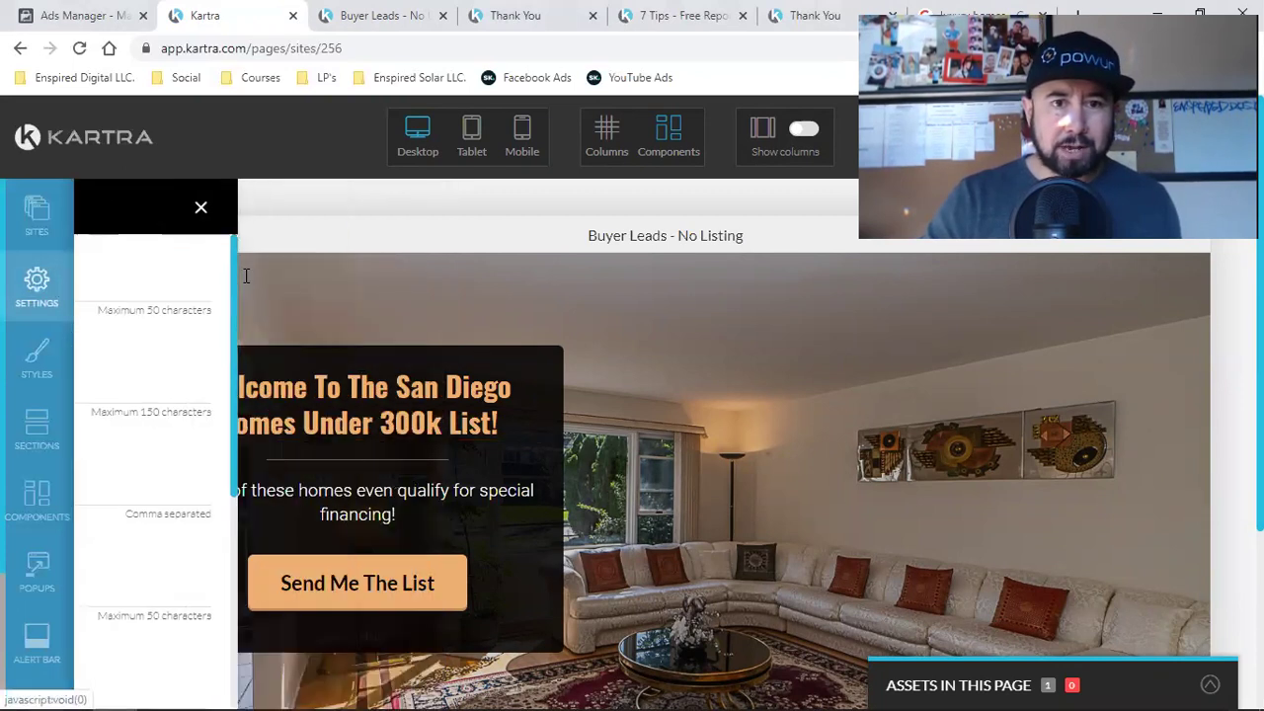
{"action": "left_click", "coordinate": [365, 10]}
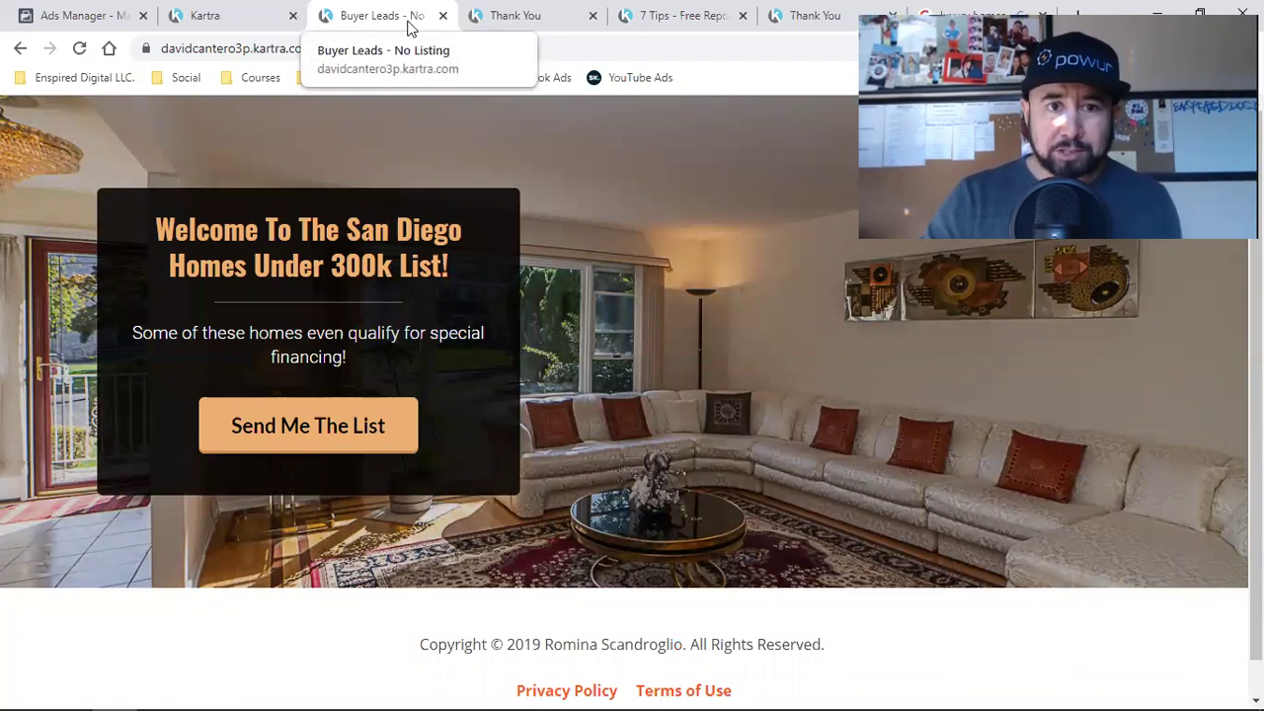
{"action": "left_click", "coordinate": [215, 20]}
{"action": "triple_click", "coordinate": [165, 287]}
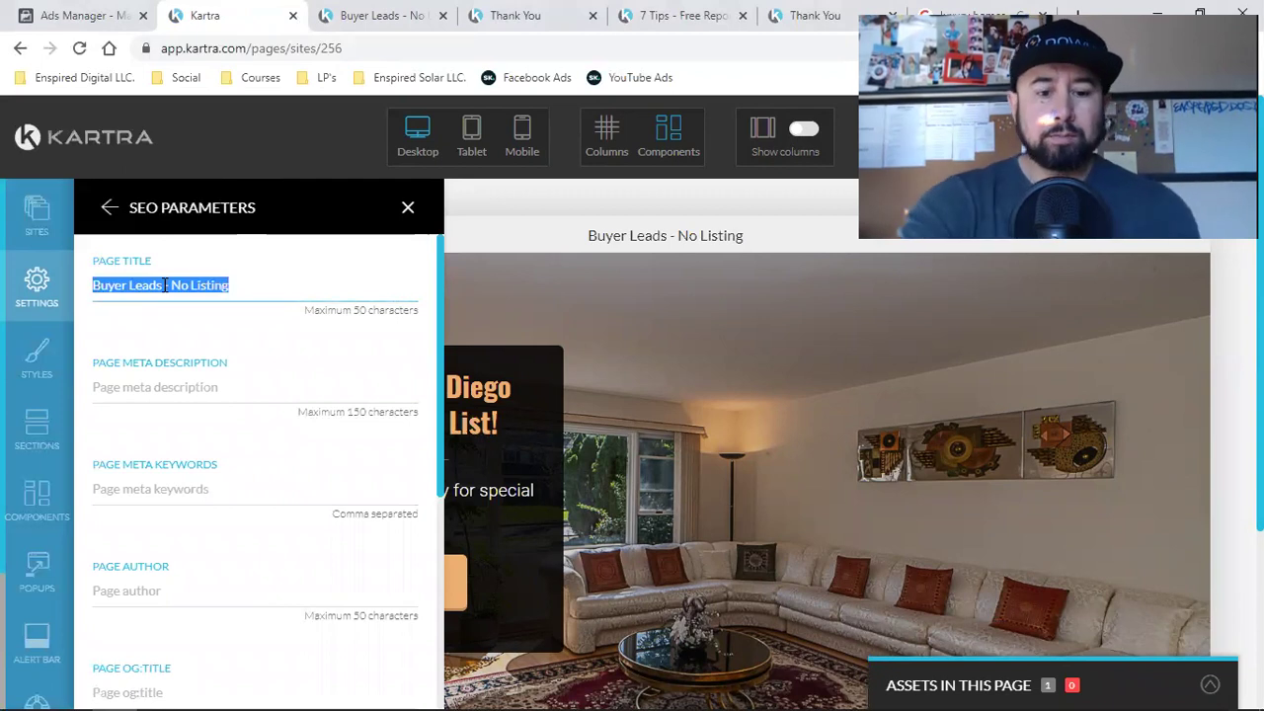
{"action": "type", "text": "der 3"}
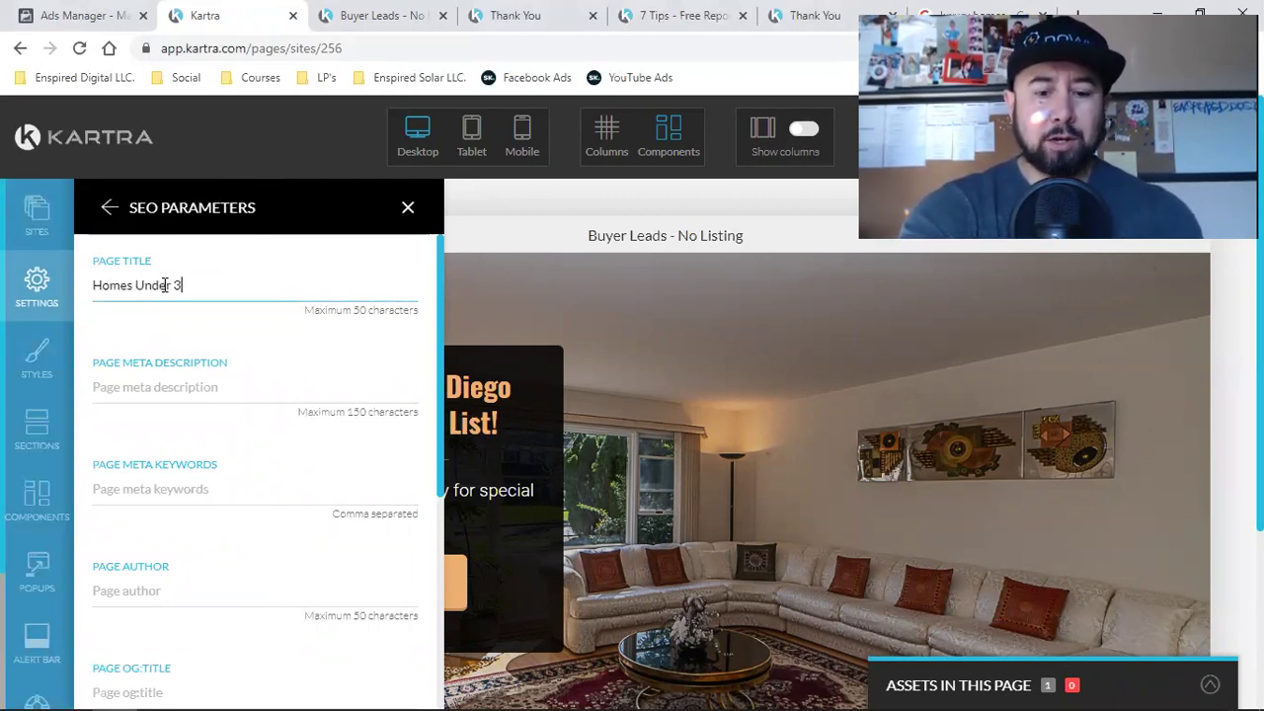
{"action": "type", "text": "k"}
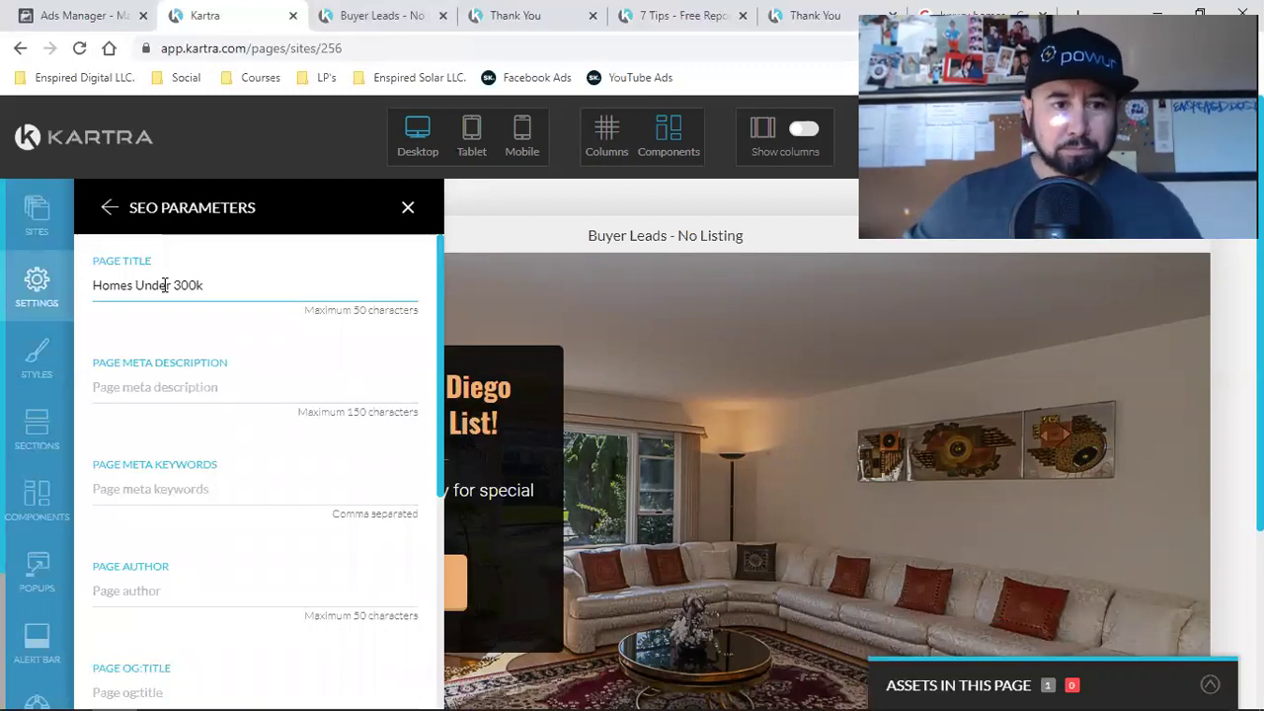
Upload the "LUXURY HOMES FOR SALE IN MESA AZ 1" picture from the Downloads folder to the image library for the page's og:image.
{"action": "scroll", "coordinate": [249, 451], "scroll_direction": "down", "scroll_amount": 4}
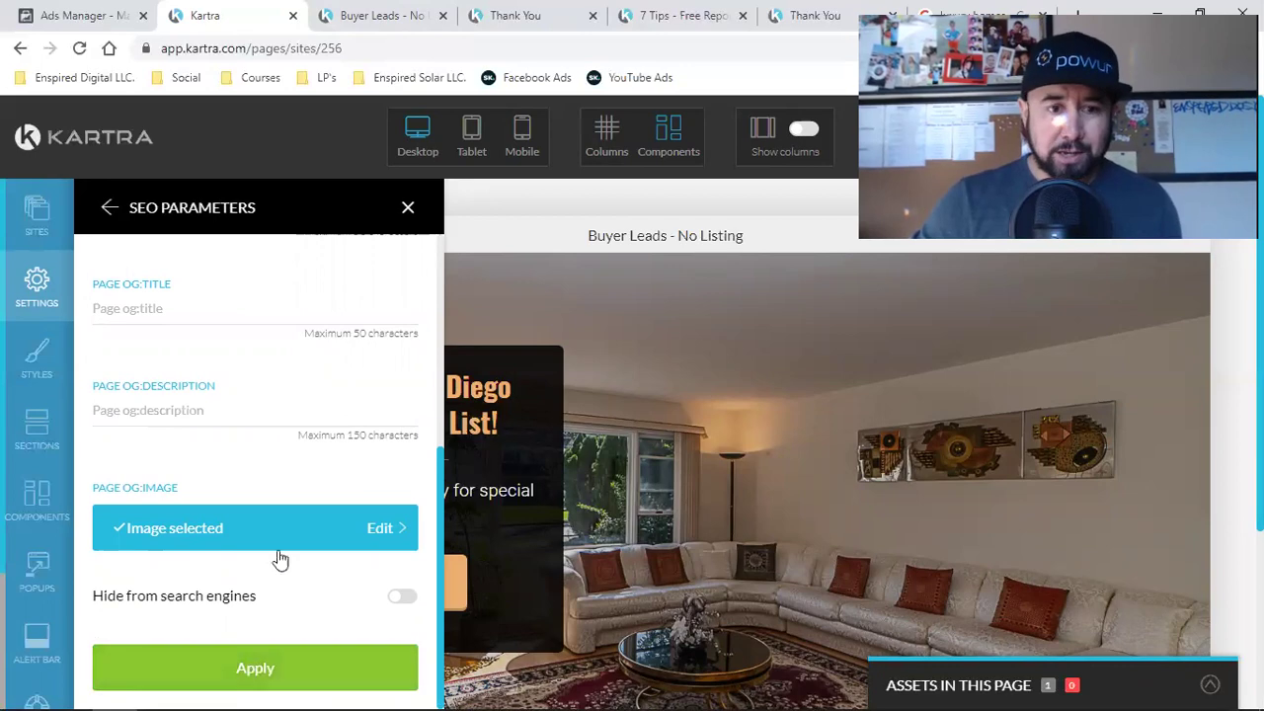
{"action": "left_click", "coordinate": [233, 541]}
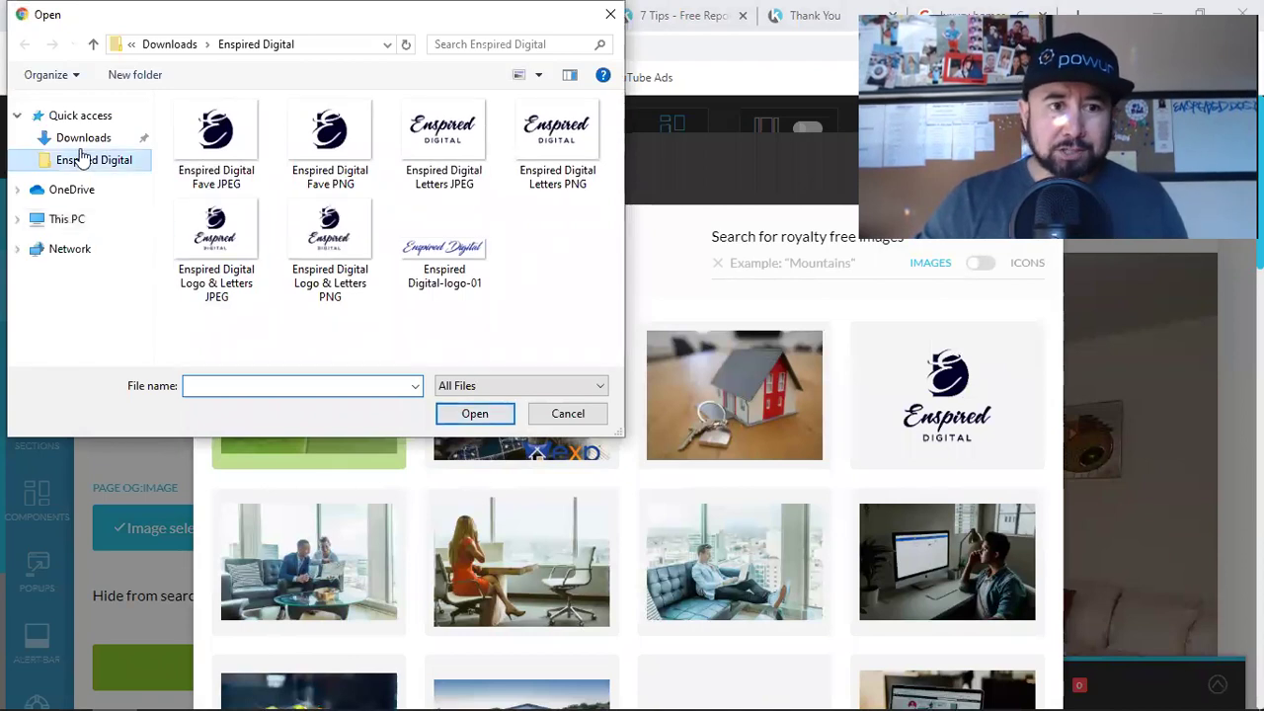
{"action": "left_click", "coordinate": [75, 139]}
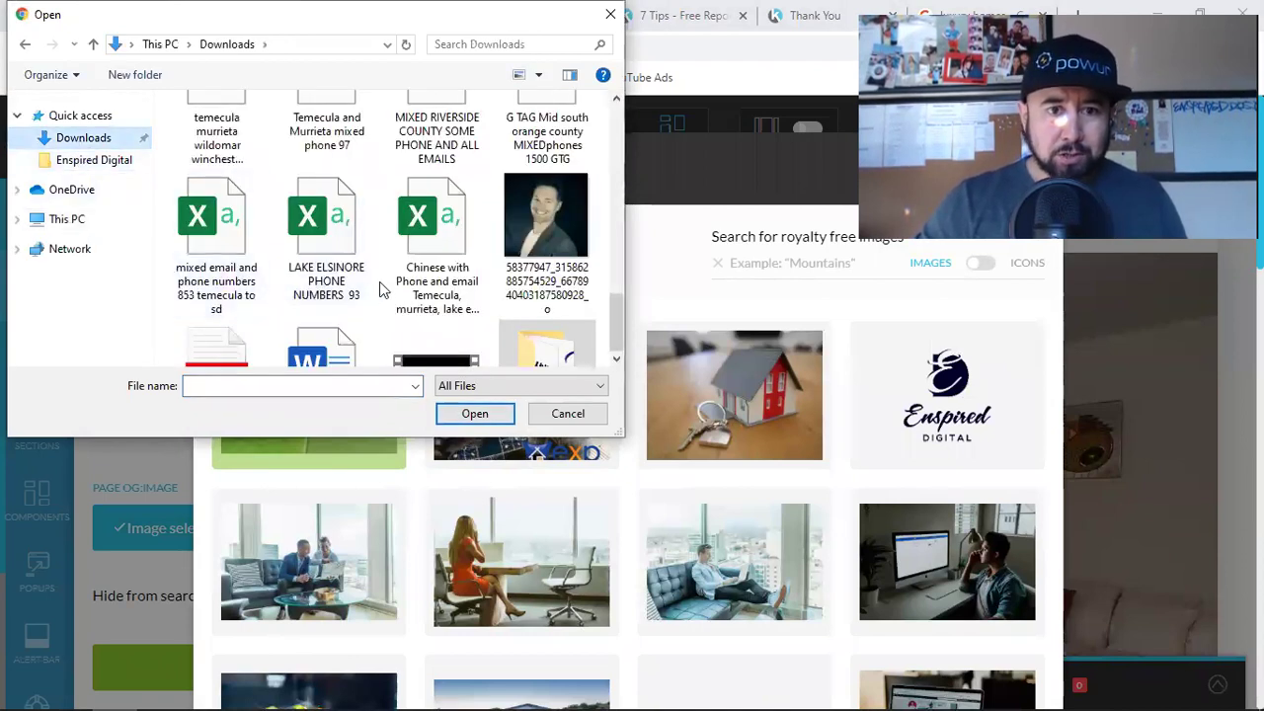
{"action": "scroll", "coordinate": [383, 290], "scroll_direction": "up", "scroll_amount": 5}
{"action": "scroll", "coordinate": [333, 289], "scroll_direction": "up", "scroll_amount": 2}
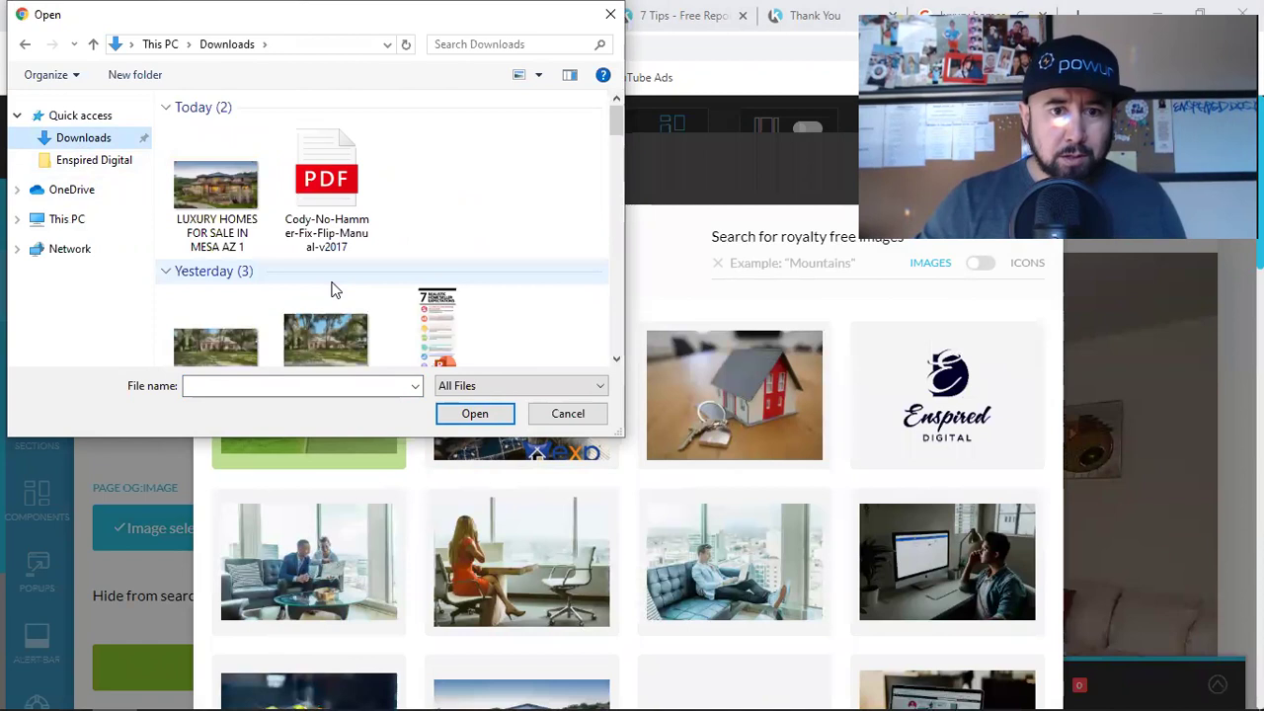
{"action": "left_click", "coordinate": [216, 187]}
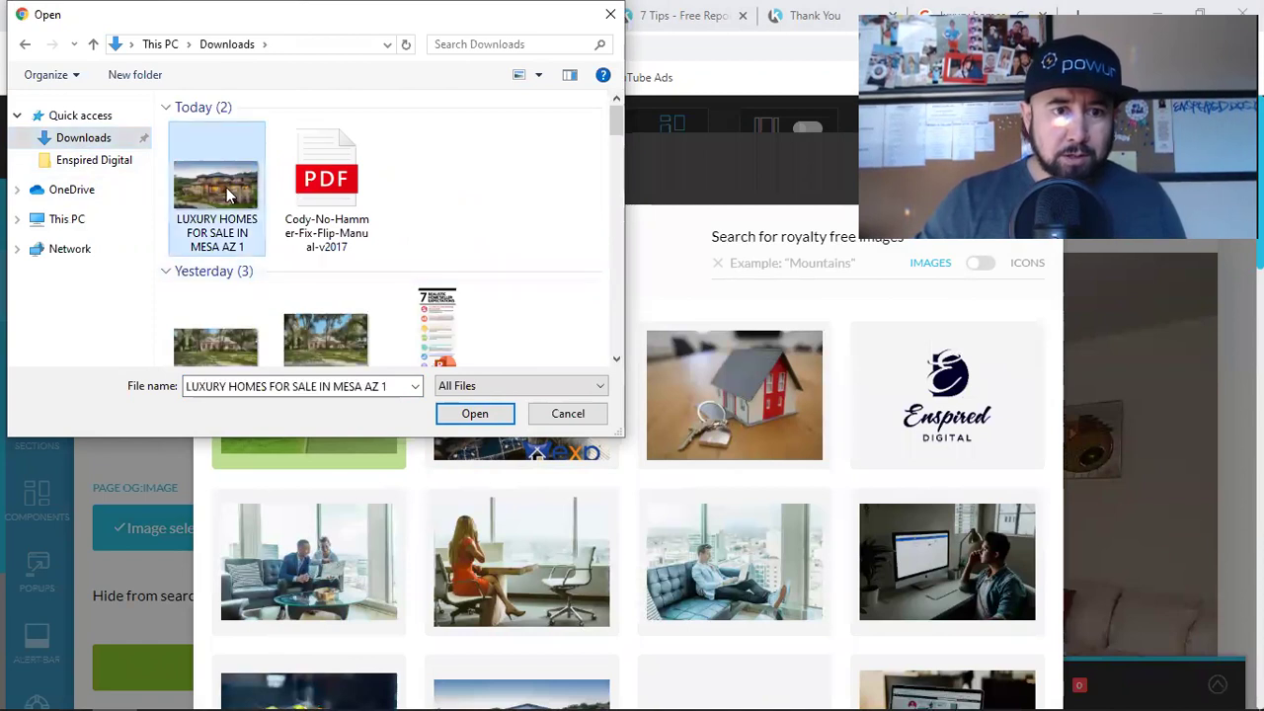
{"action": "left_click", "coordinate": [471, 414]}
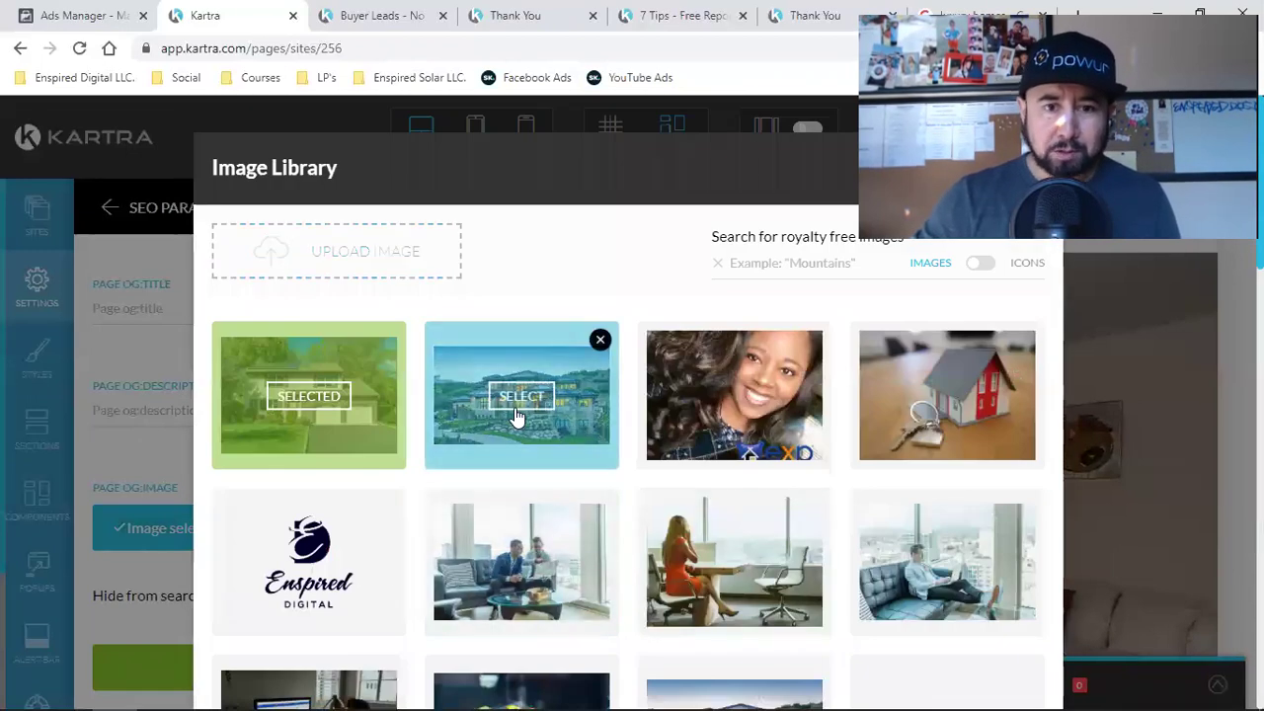
Pick the uploaded luxury home picture for the og:image, leave the image library, apply the SEO parameters and return to the page settings.
{"action": "left_click", "coordinate": [598, 408]}
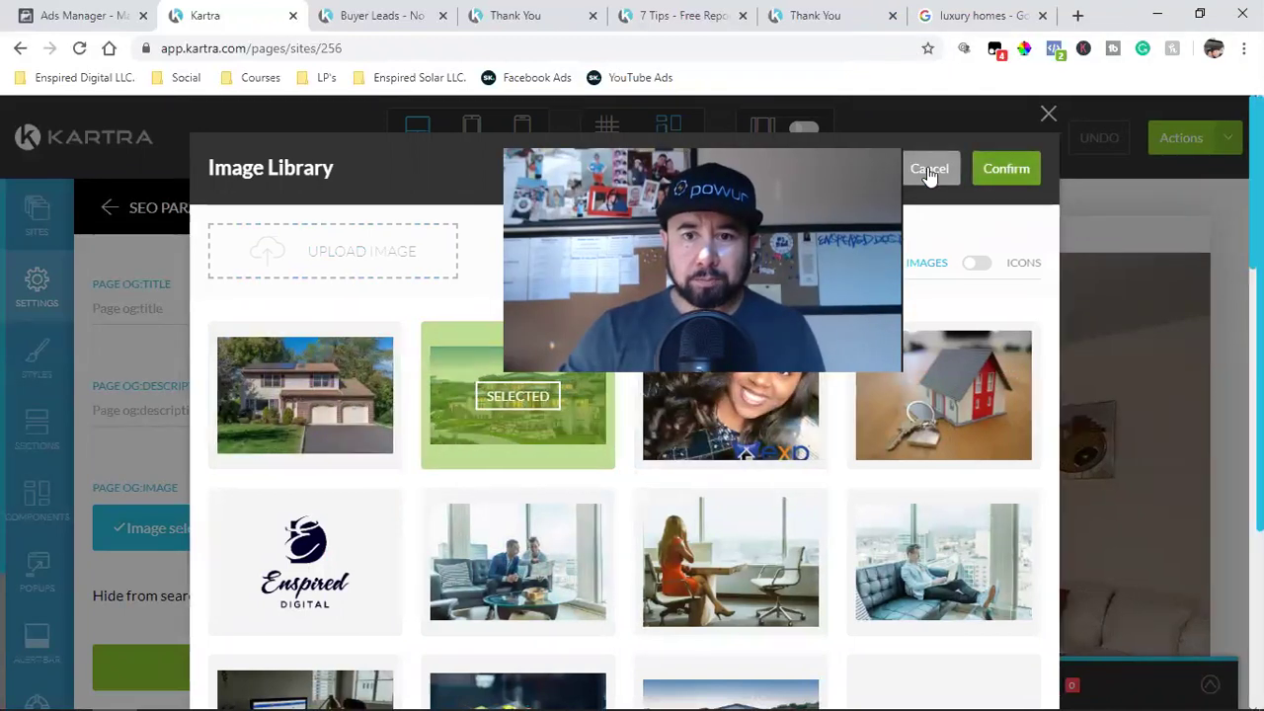
{"action": "left_click", "coordinate": [928, 172]}
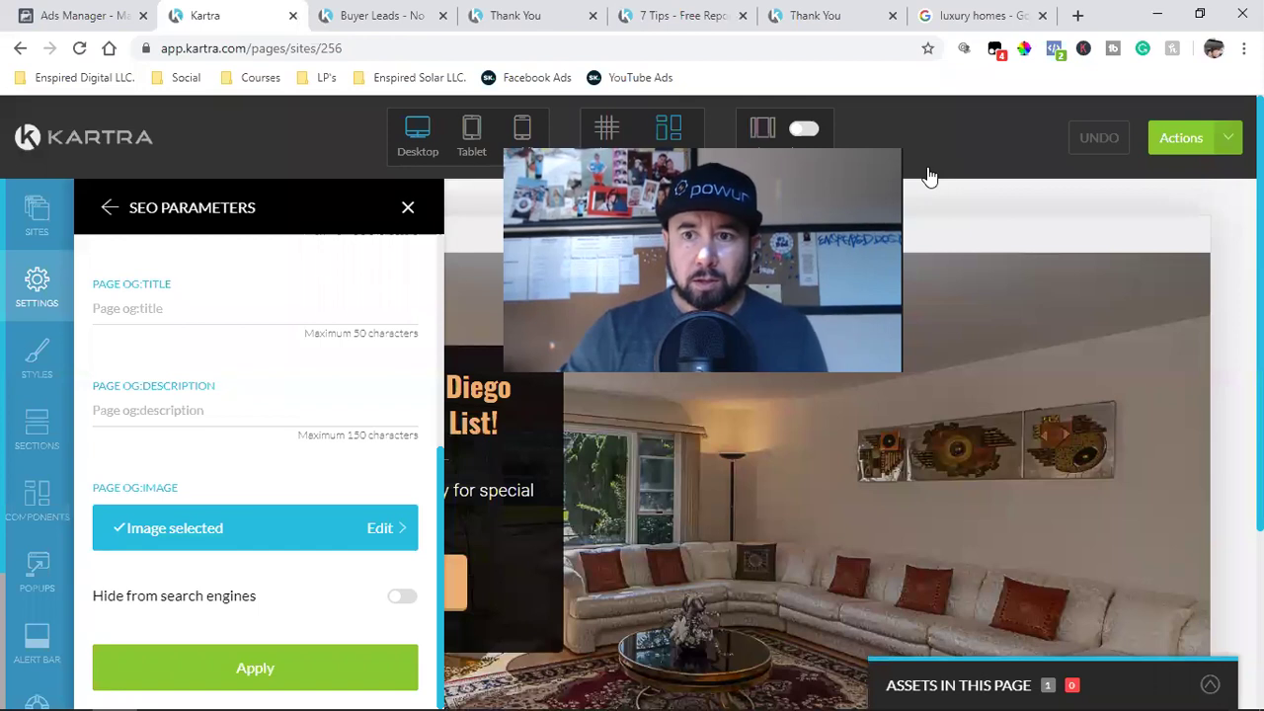
{"action": "left_click", "coordinate": [254, 669]}
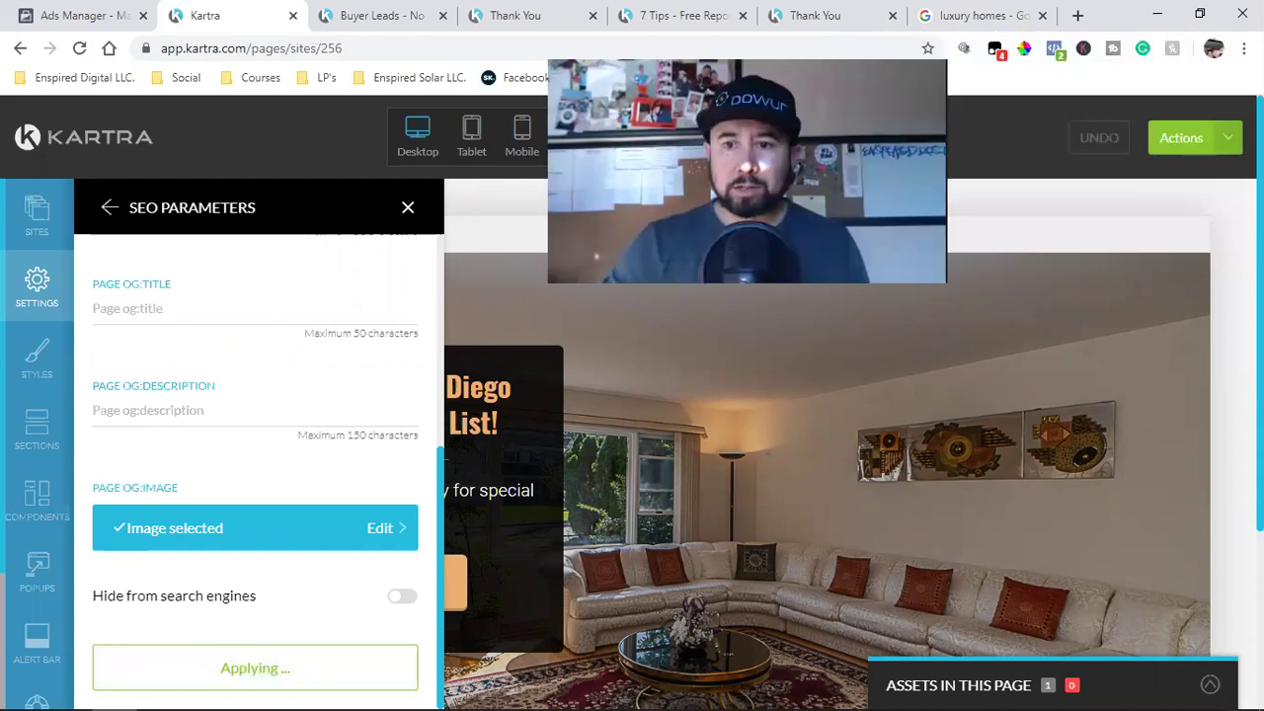
{"action": "left_click", "coordinate": [1232, 133]}
{"action": "left_click", "coordinate": [1160, 213]}
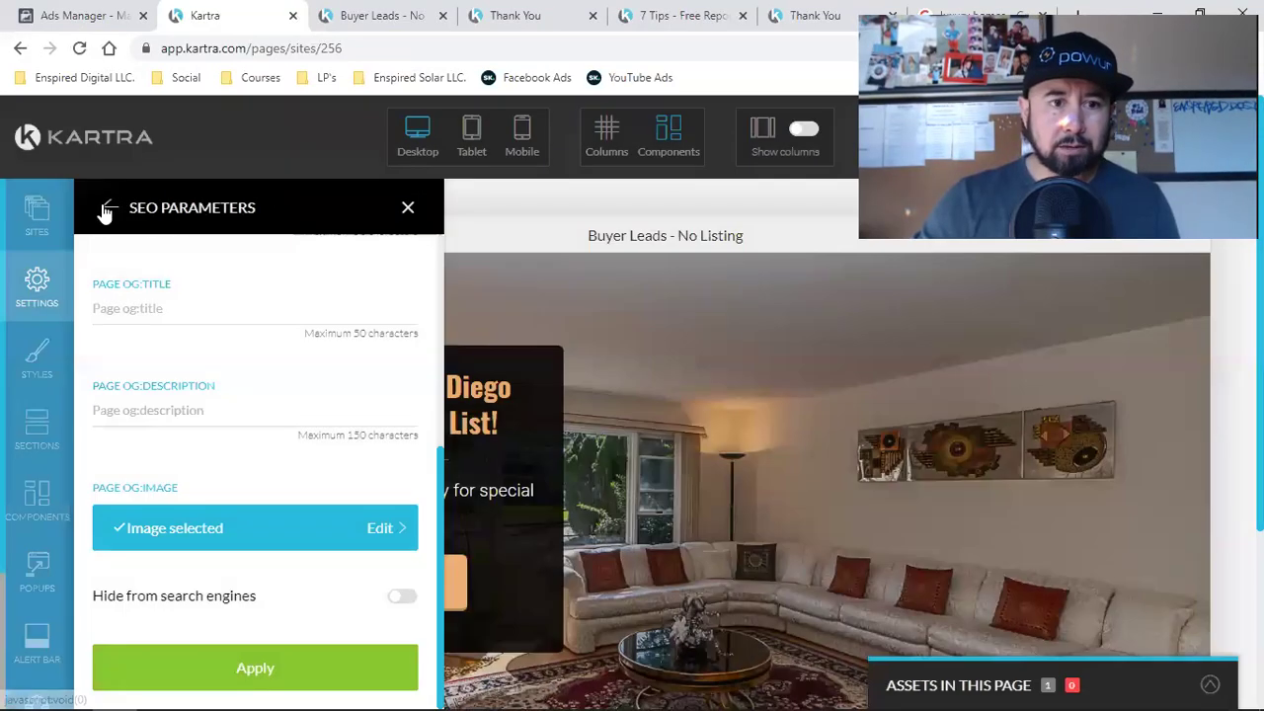
{"action": "left_click", "coordinate": [106, 212]}
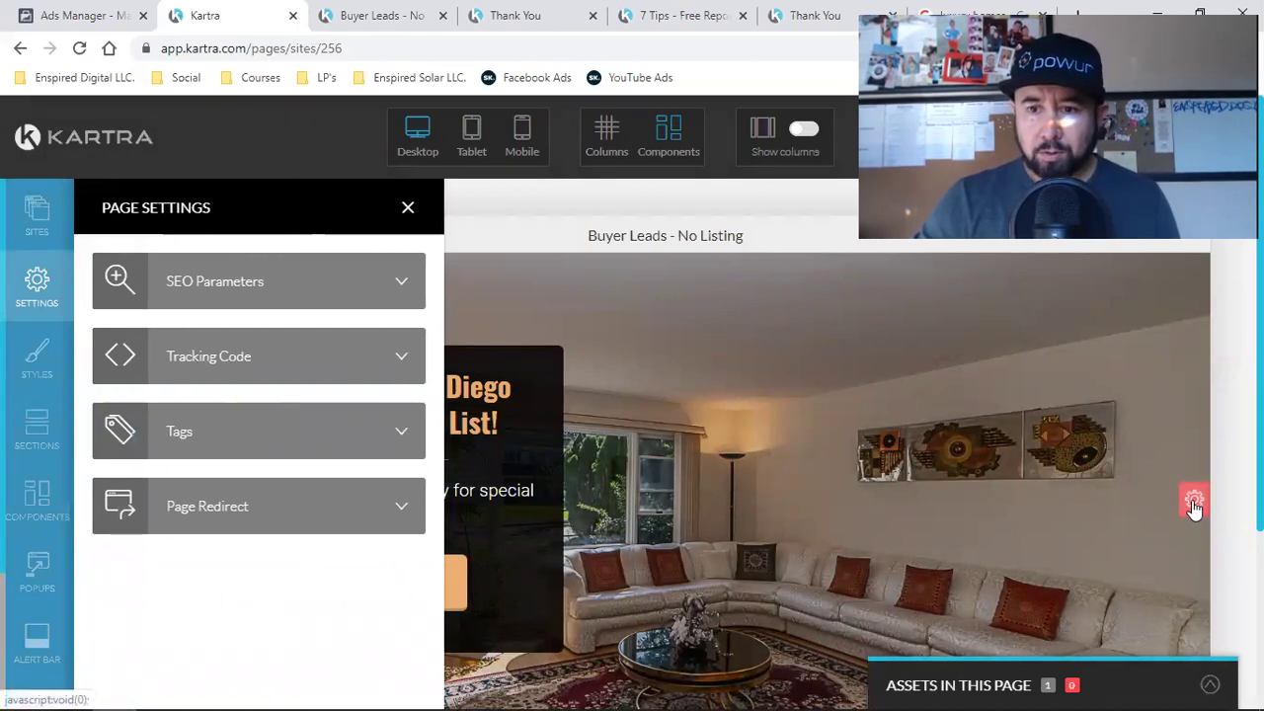
Replace the first section's background image with the uploaded luxury home picture and apply the change.
{"action": "left_click", "coordinate": [1194, 504]}
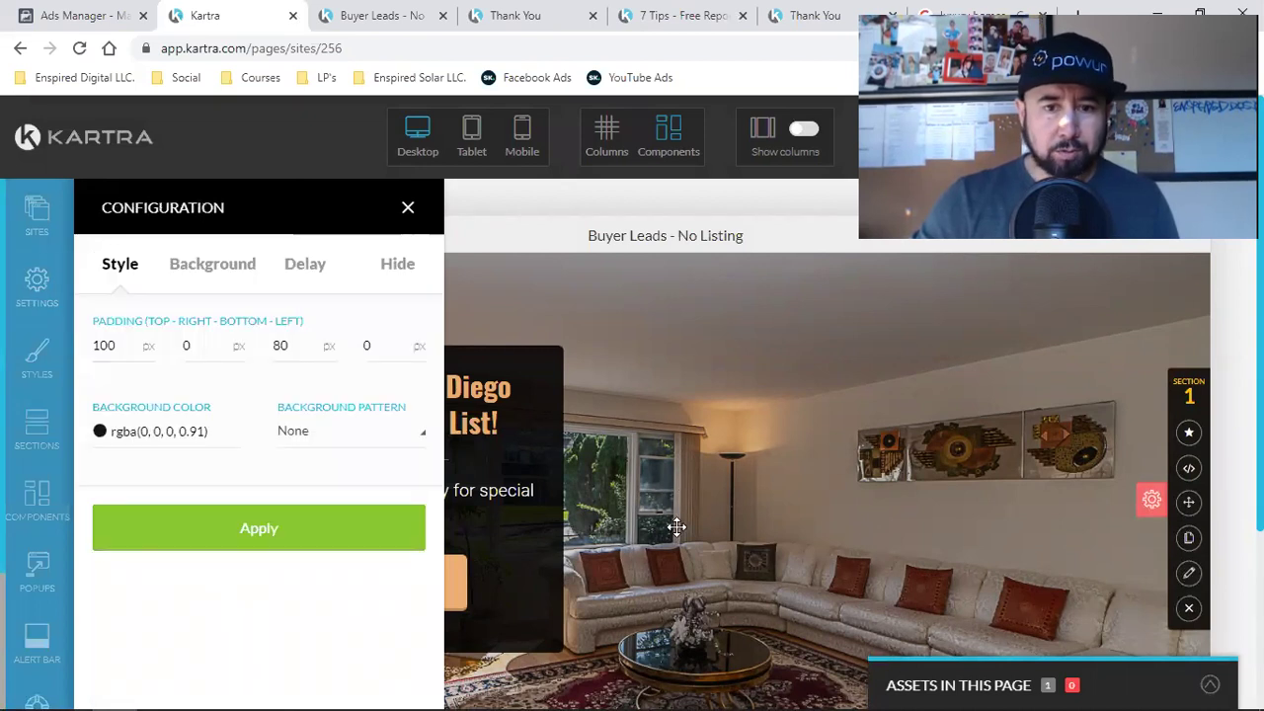
{"action": "left_click", "coordinate": [205, 268]}
{"action": "left_click", "coordinate": [237, 551]}
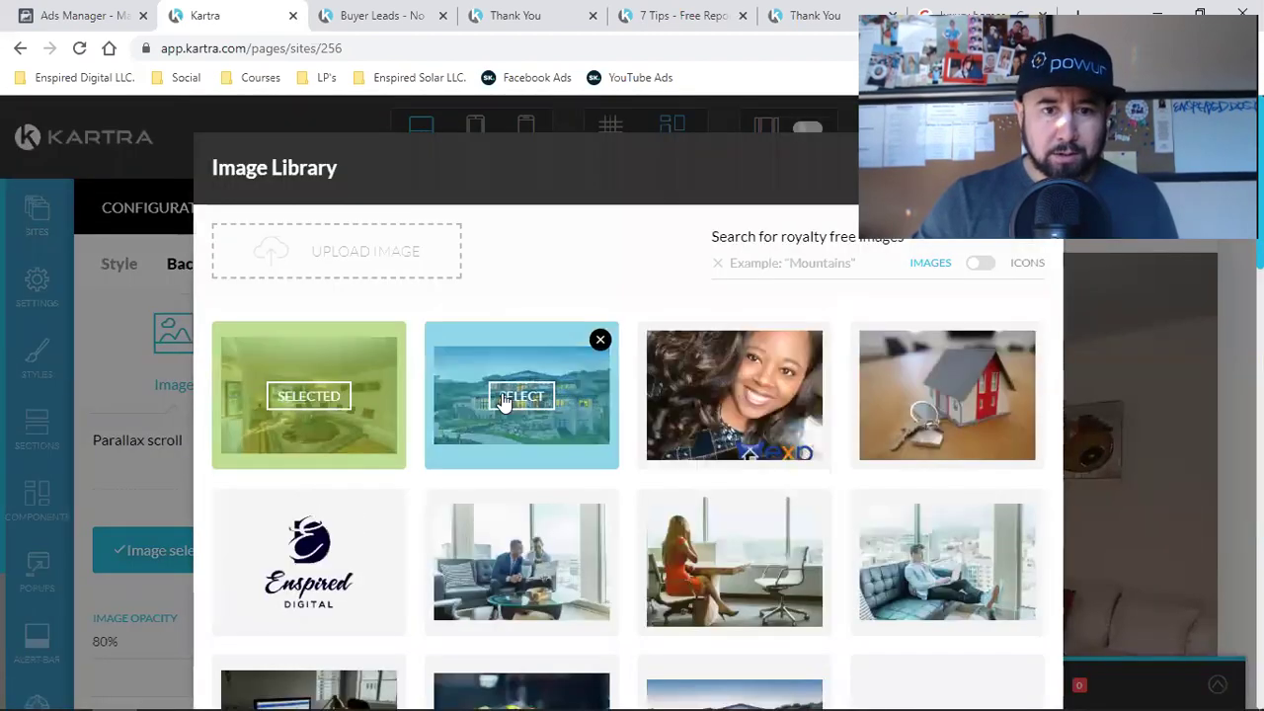
{"action": "left_click", "coordinate": [502, 399]}
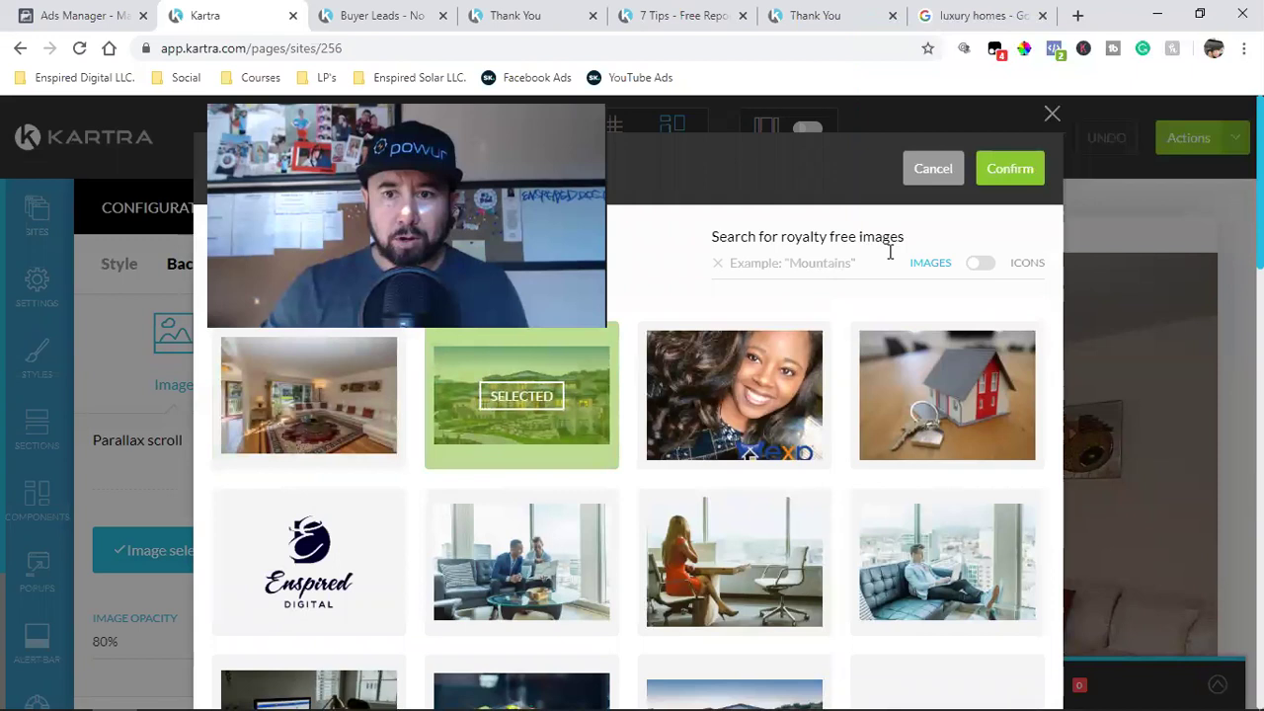
{"action": "left_click", "coordinate": [1006, 167]}
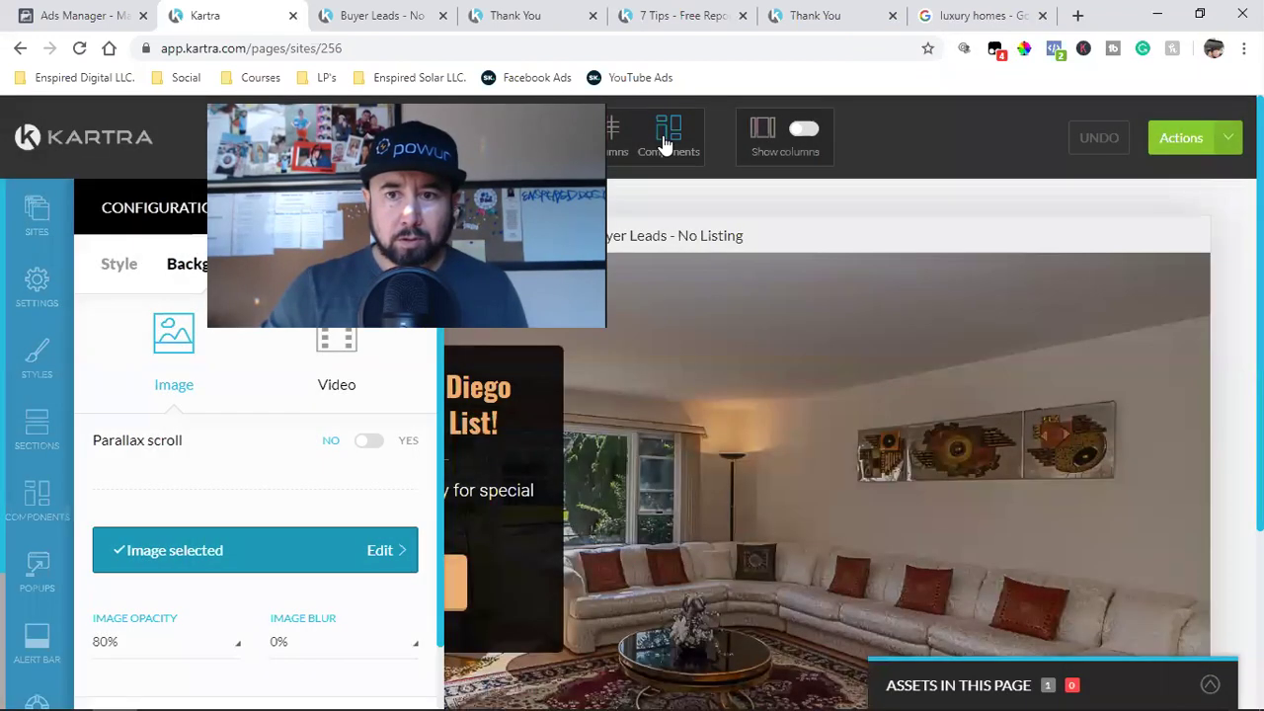
{"action": "scroll", "coordinate": [299, 470], "scroll_direction": "down", "scroll_amount": 2}
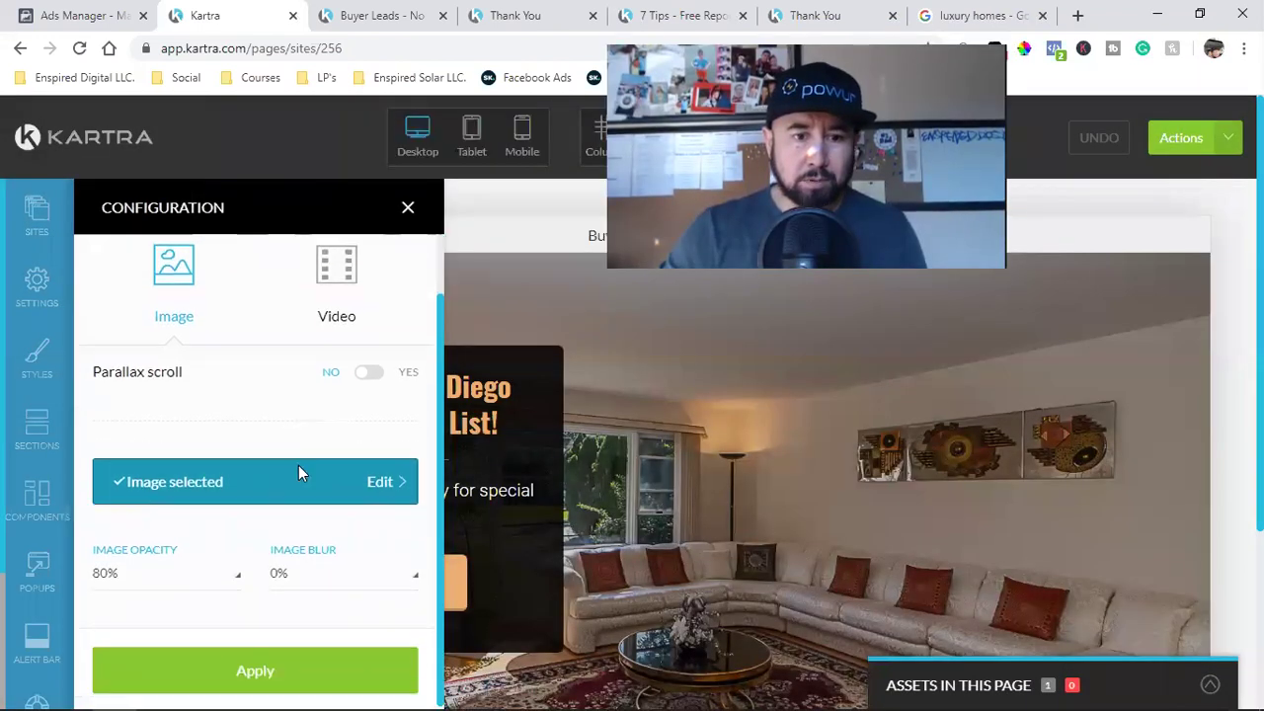
{"action": "left_click", "coordinate": [189, 665]}
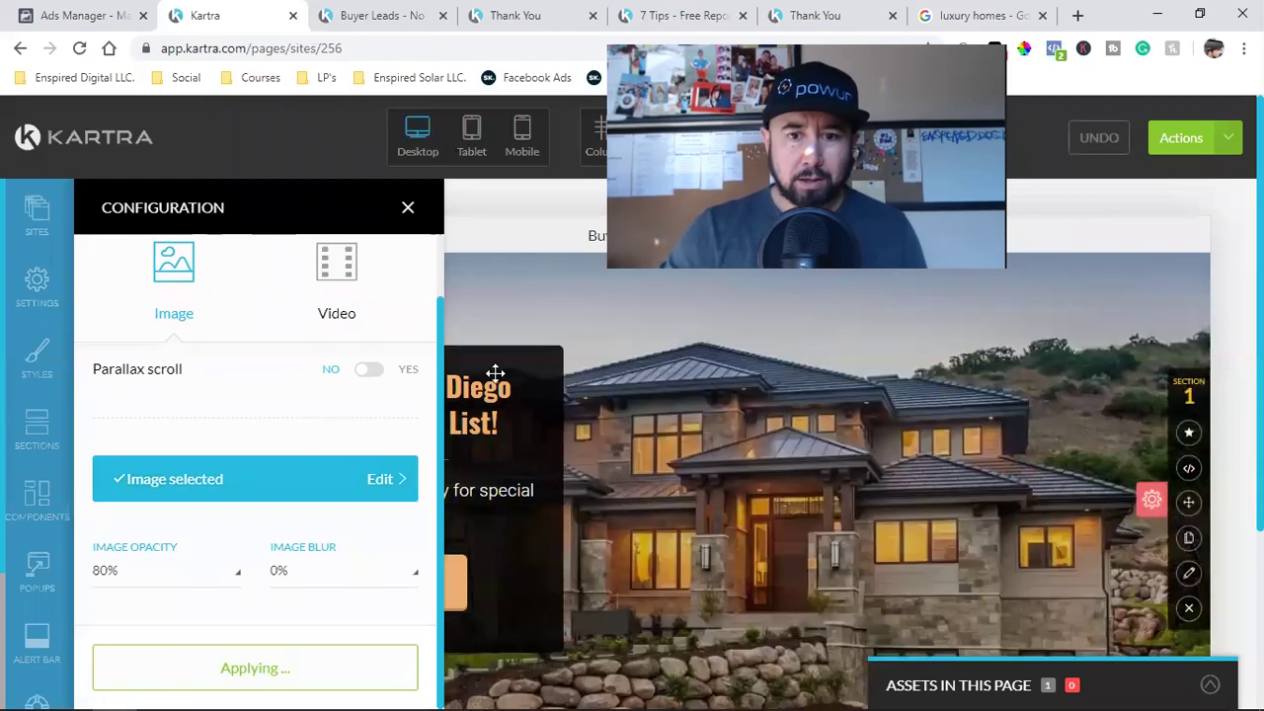
{"action": "left_click", "coordinate": [394, 207]}
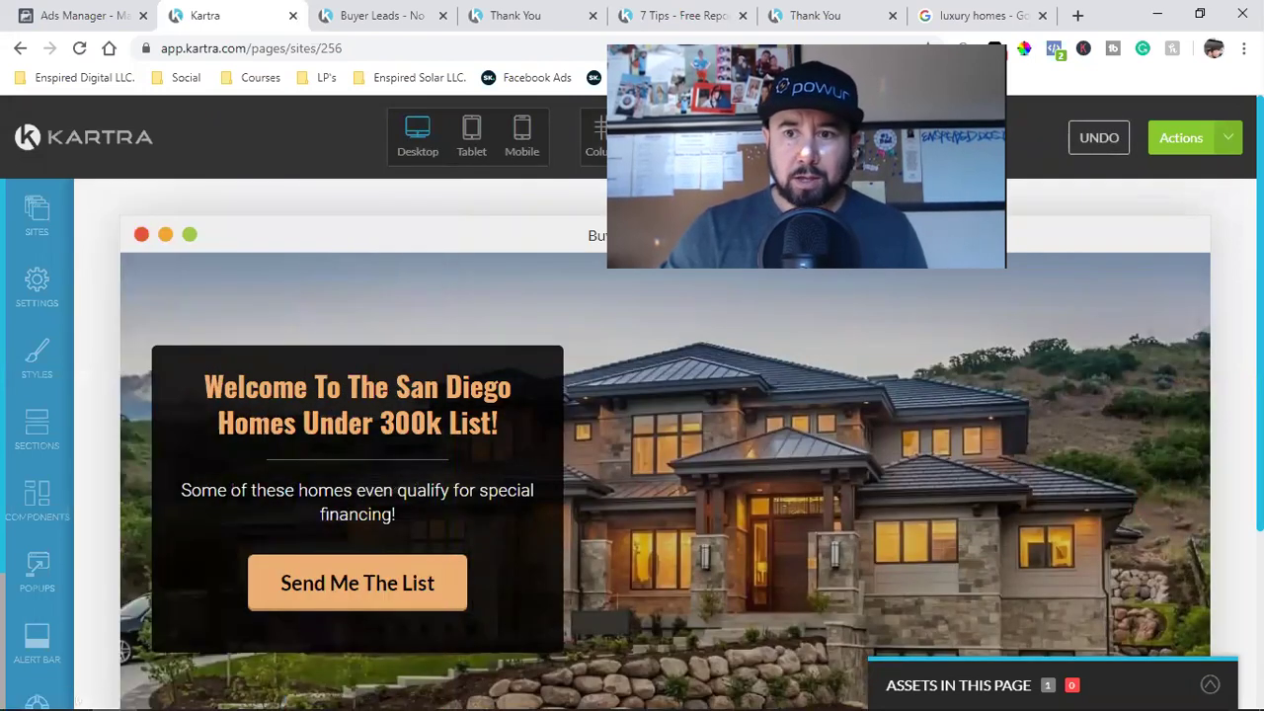
Change the footer copyright line's year to 2020 and its owner to Enspired Digital.
{"action": "scroll", "coordinate": [1072, 415], "scroll_direction": "down", "scroll_amount": 3}
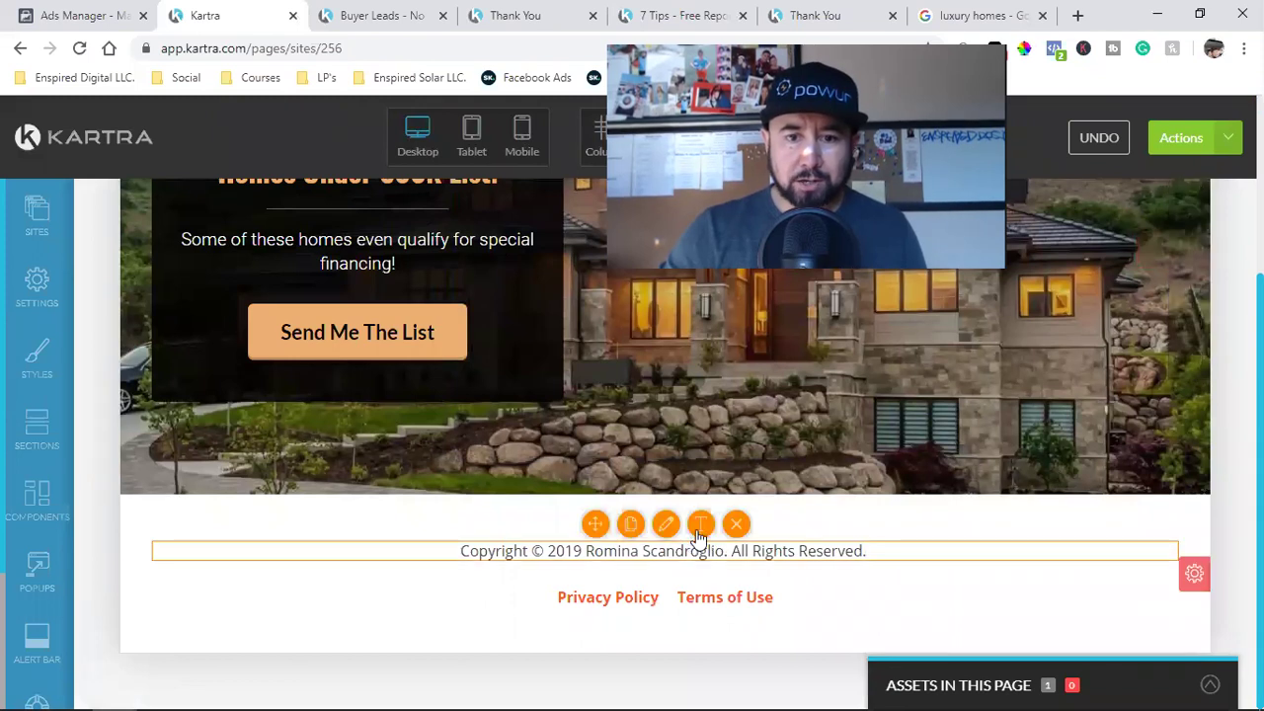
{"action": "left_click", "coordinate": [643, 553]}
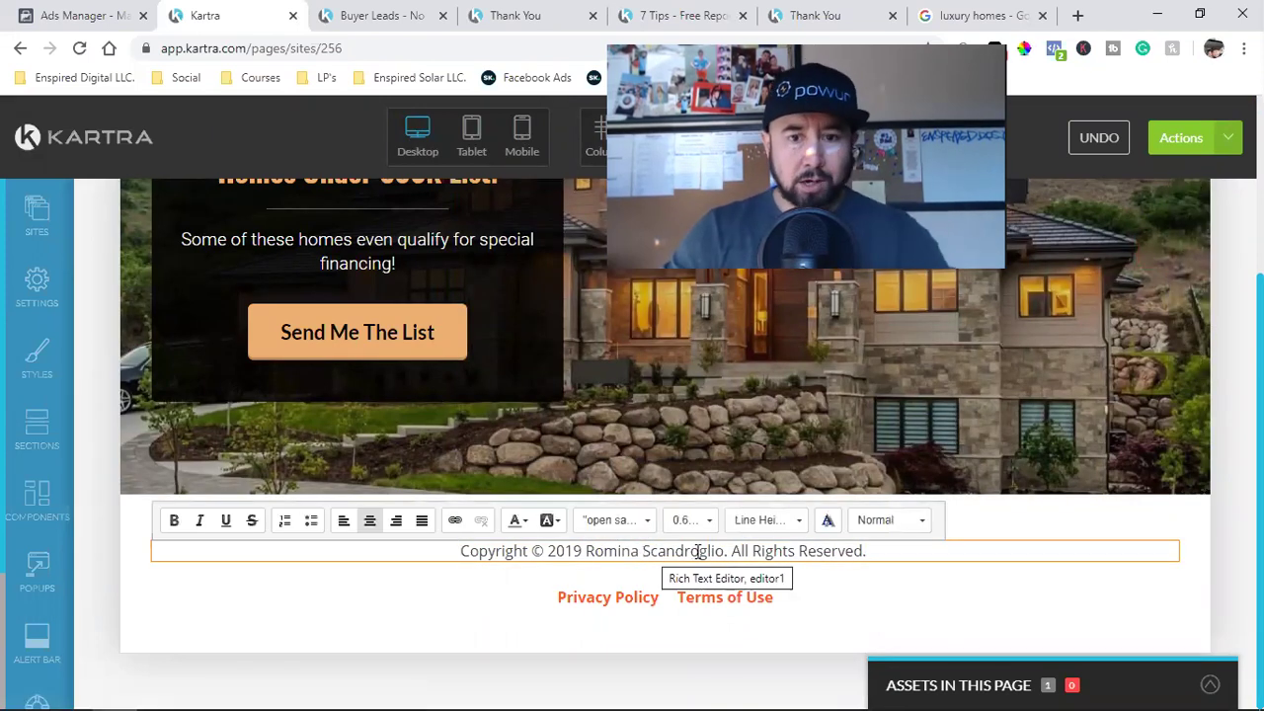
{"action": "mouse_move", "coordinate": [651, 609]}
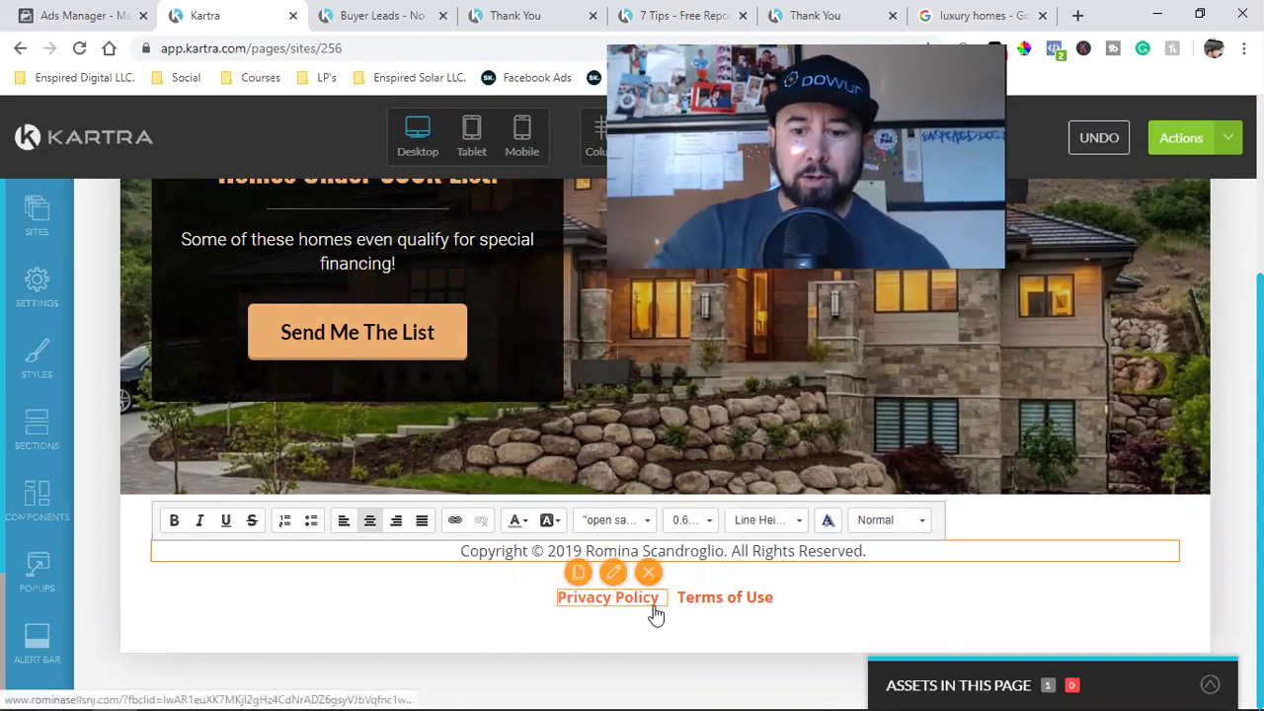
{"action": "key", "text": "BackSpace"}
{"action": "key", "text": "BackSpace"}
{"action": "key", "text": "BackSpace"}
{"action": "key", "text": "BackSpace"}
{"action": "key", "text": "BackSpace"}
{"action": "key", "text": "BackSpace"}
{"action": "key", "text": "BackSpace"}
{"action": "key", "text": "BackSpace"}
{"action": "key", "text": "BackSpace"}
{"action": "key", "text": "BackSpace"}
{"action": "key", "text": "BackSpace"}
{"action": "key", "text": "BackSpace"}
{"action": "key", "text": "BackSpace"}
{"action": "key", "text": "BackSpace"}
{"action": "key", "text": "BackSpace"}
{"action": "key", "text": "BackSpace"}
{"action": "key", "text": "BackSpace"}
{"action": "key", "text": "BackSpace"}
{"action": "key", "text": "BackSpace"}
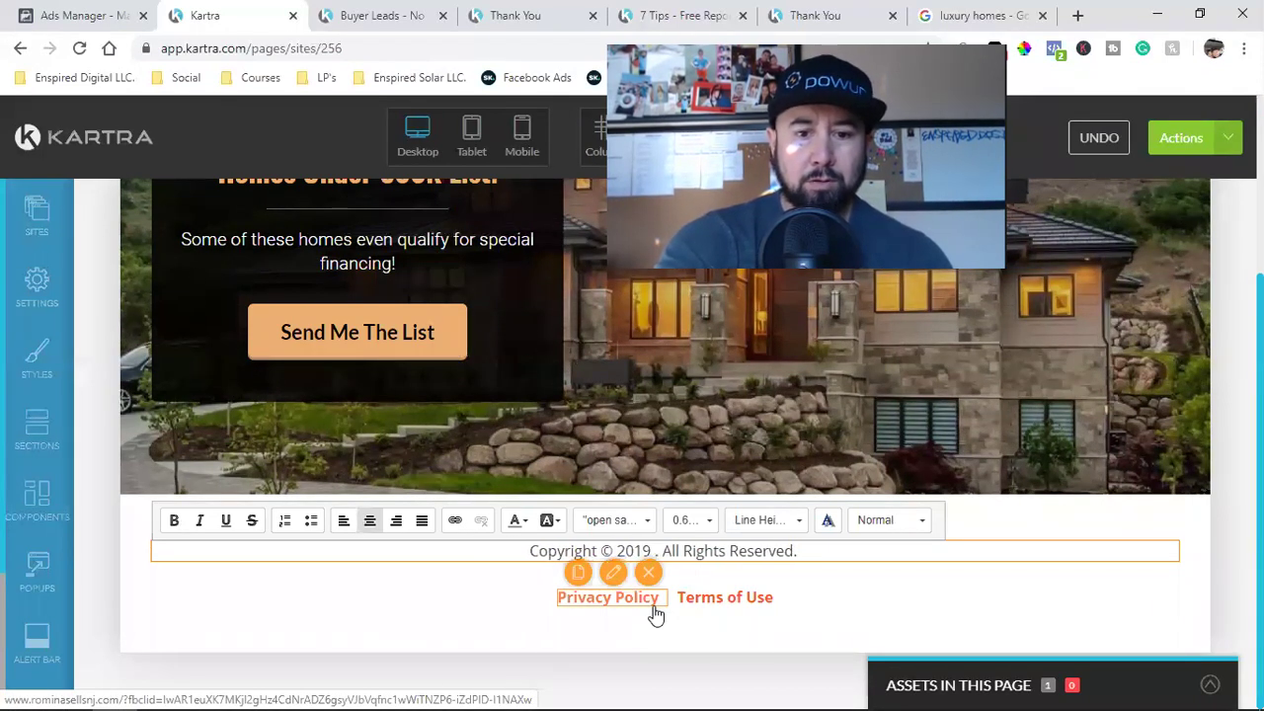
{"action": "type", "text": "e"}
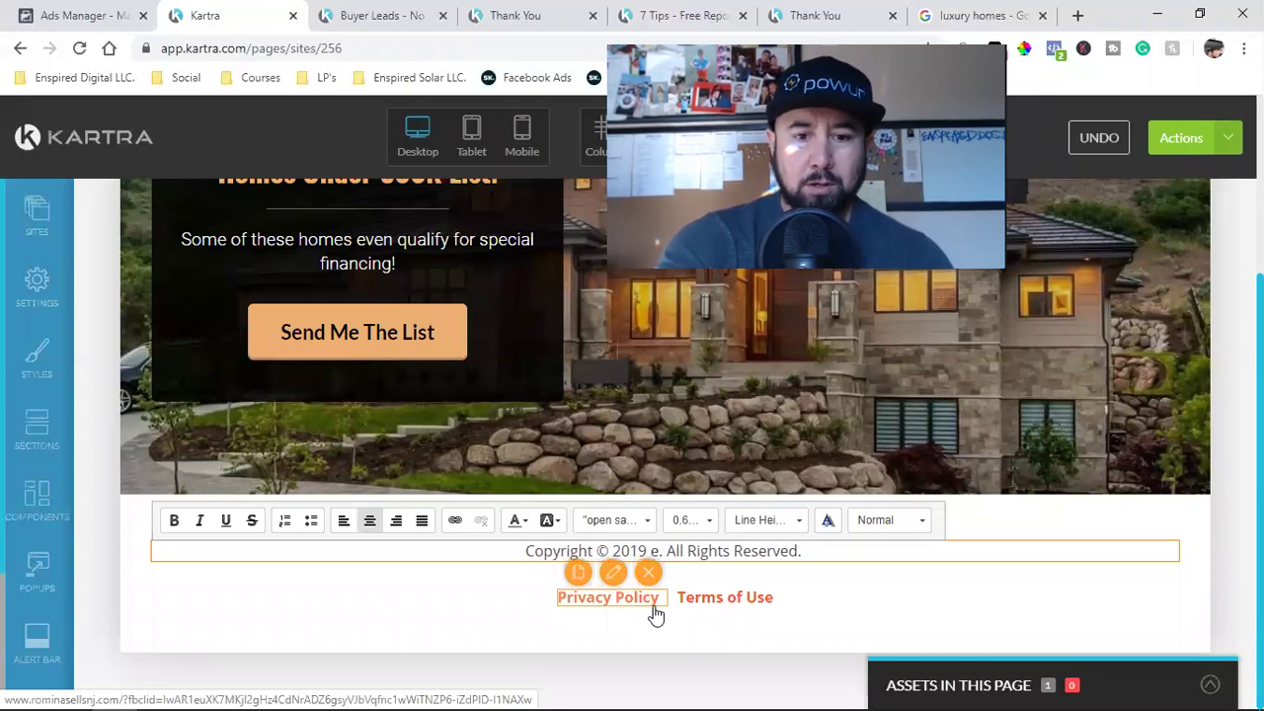
{"action": "key", "text": "BackSpace"}
{"action": "type", "text": "Enspiredd Digital"}
{"action": "key", "text": "BackSpace"}
{"action": "key", "text": "BackSpace"}
{"action": "key", "text": "BackSpace"}
{"action": "key", "text": "BackSpace"}
{"action": "key", "text": "BackSpace"}
{"action": "key", "text": "BackSpace"}
{"action": "key", "text": "BackSpace"}
{"action": "key", "text": "BackSpace"}
{"action": "key", "text": "BackSpace"}
{"action": "type", "text": "Digital."}
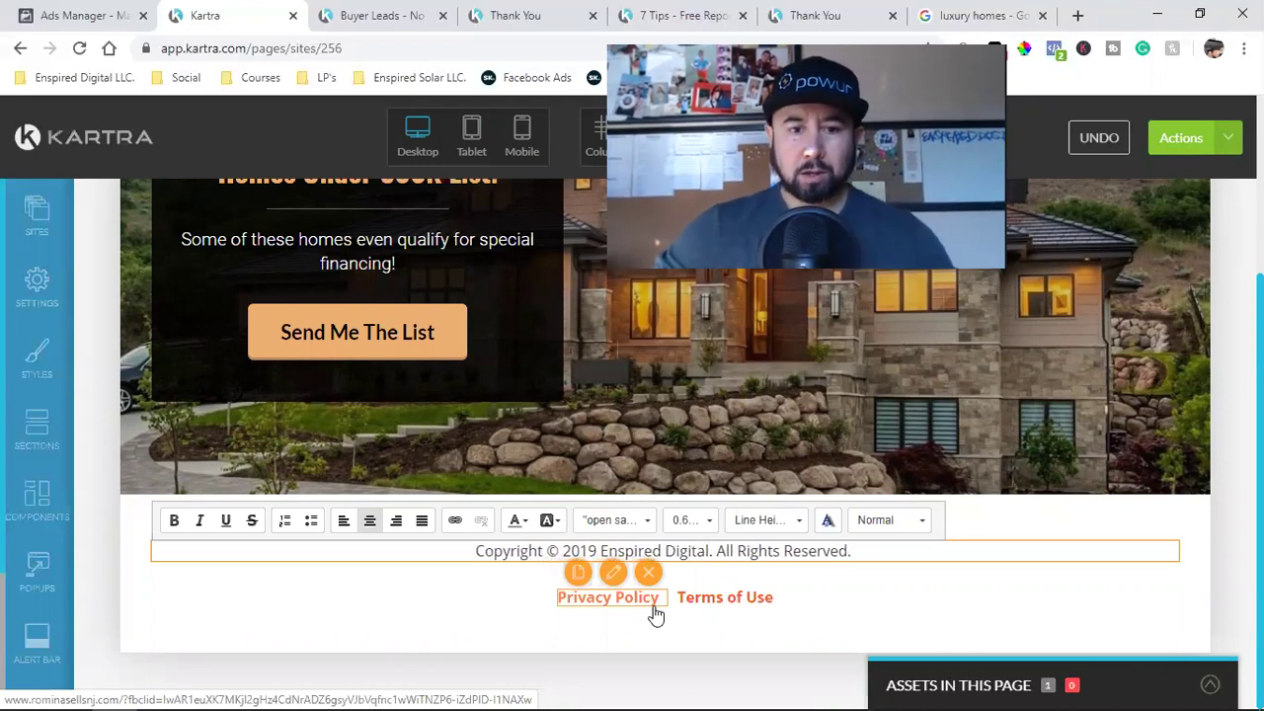
{"action": "key", "text": "BackSpace"}
{"action": "key", "text": "BackSpace"}
{"action": "type", "text": "20"}
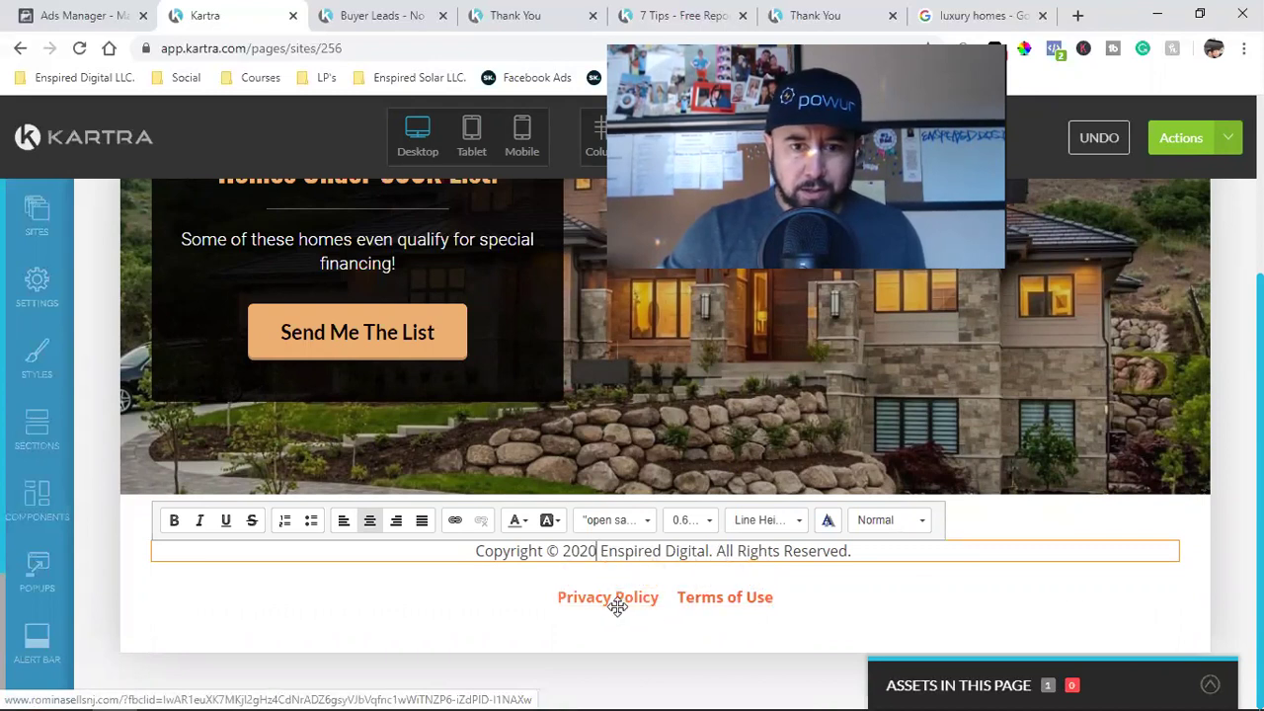
Open the opt-in form popped by the Send Me The List button and apply "Buyer Leads - No Listing" as its form.
{"action": "scroll", "coordinate": [825, 548], "scroll_direction": "up", "scroll_amount": 2}
{"action": "scroll", "coordinate": [813, 545], "scroll_direction": "up", "scroll_amount": 1}
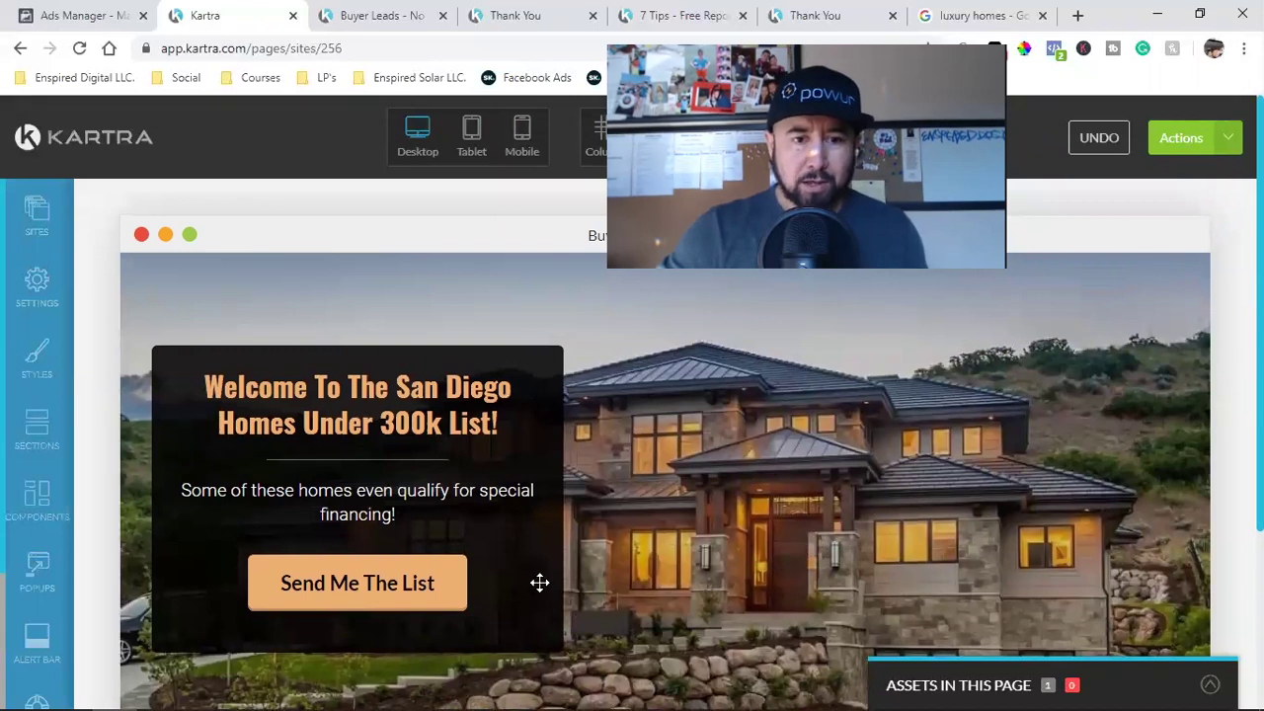
{"action": "mouse_move", "coordinate": [370, 587]}
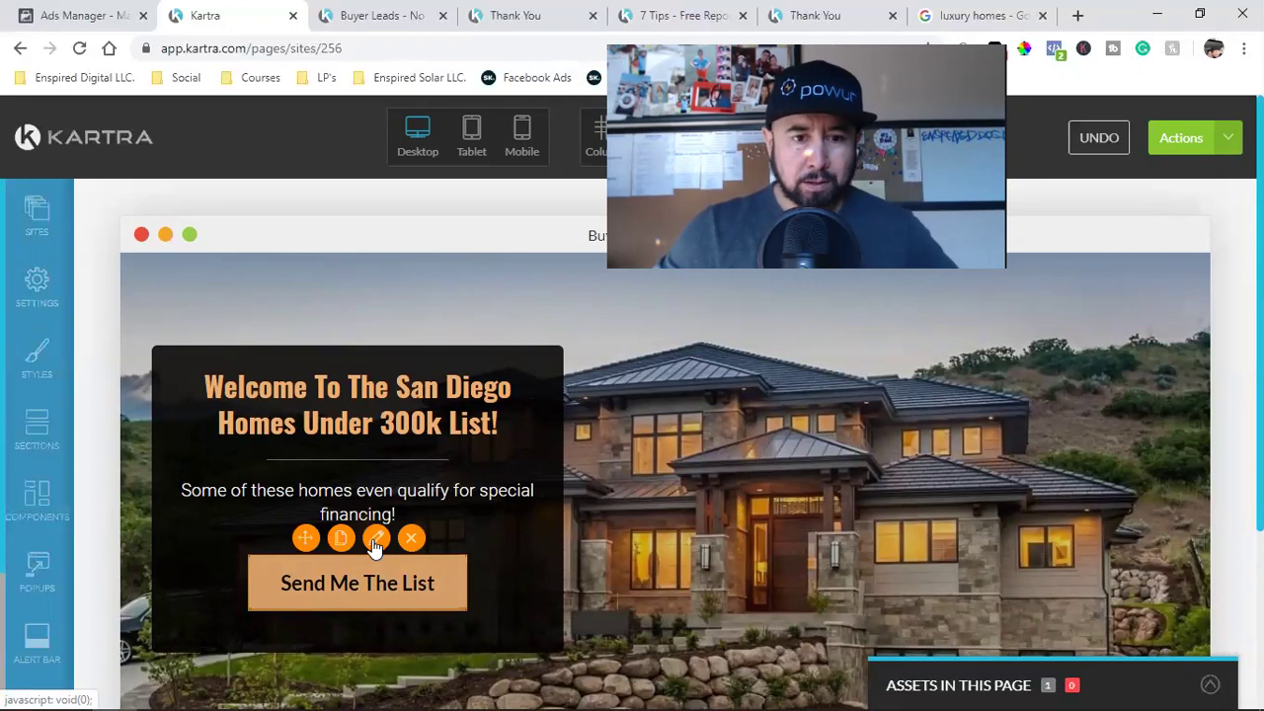
{"action": "left_click", "coordinate": [375, 539]}
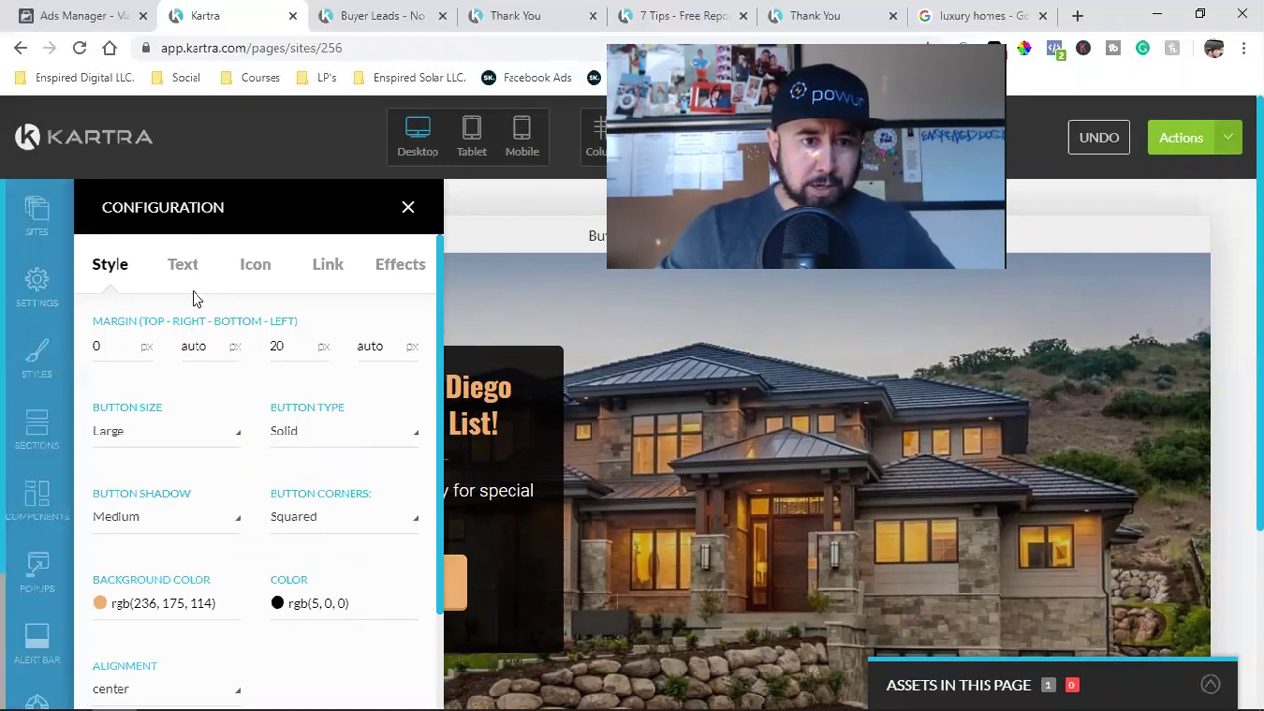
{"action": "left_click", "coordinate": [313, 277]}
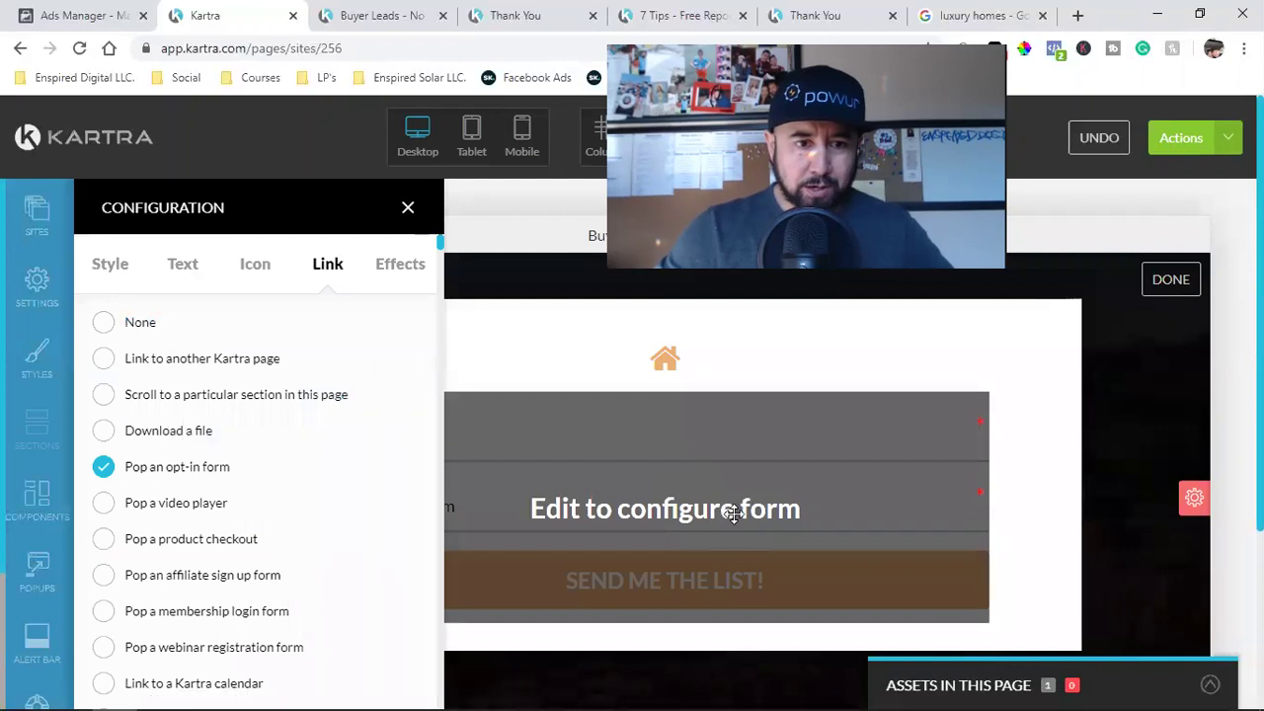
{"action": "scroll", "coordinate": [296, 510], "scroll_direction": "down", "scroll_amount": 2}
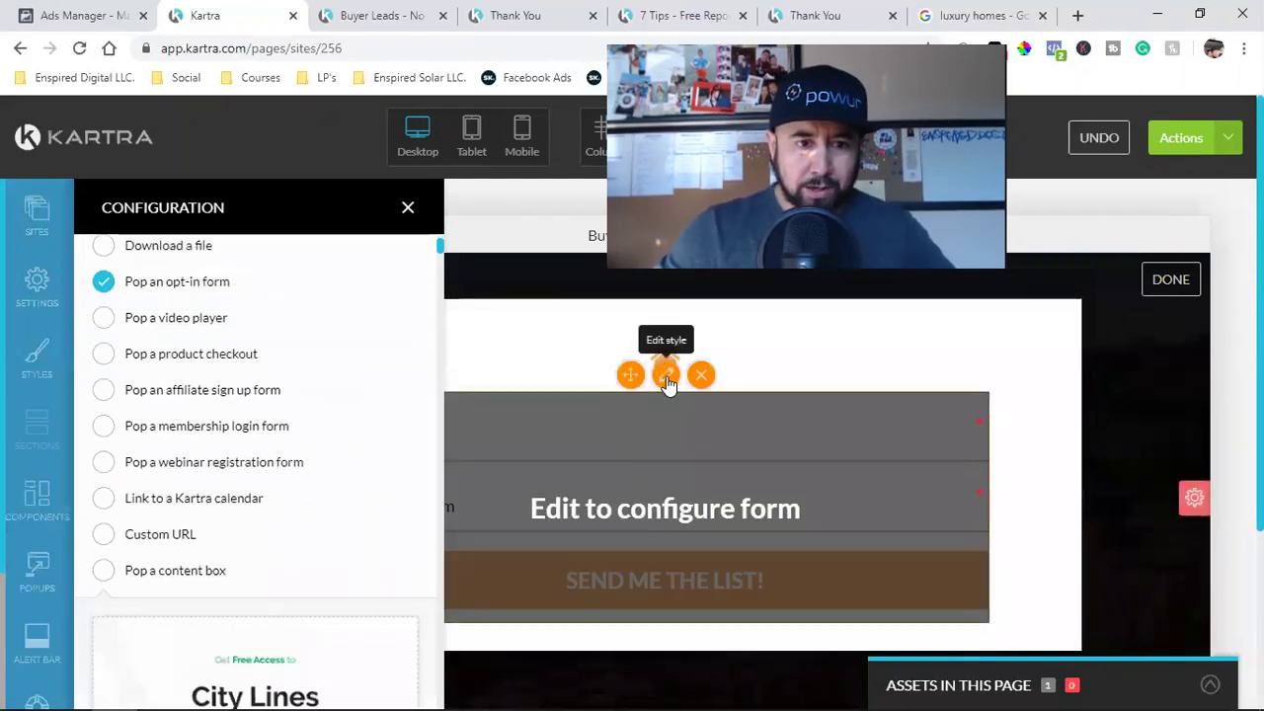
{"action": "left_click", "coordinate": [667, 380]}
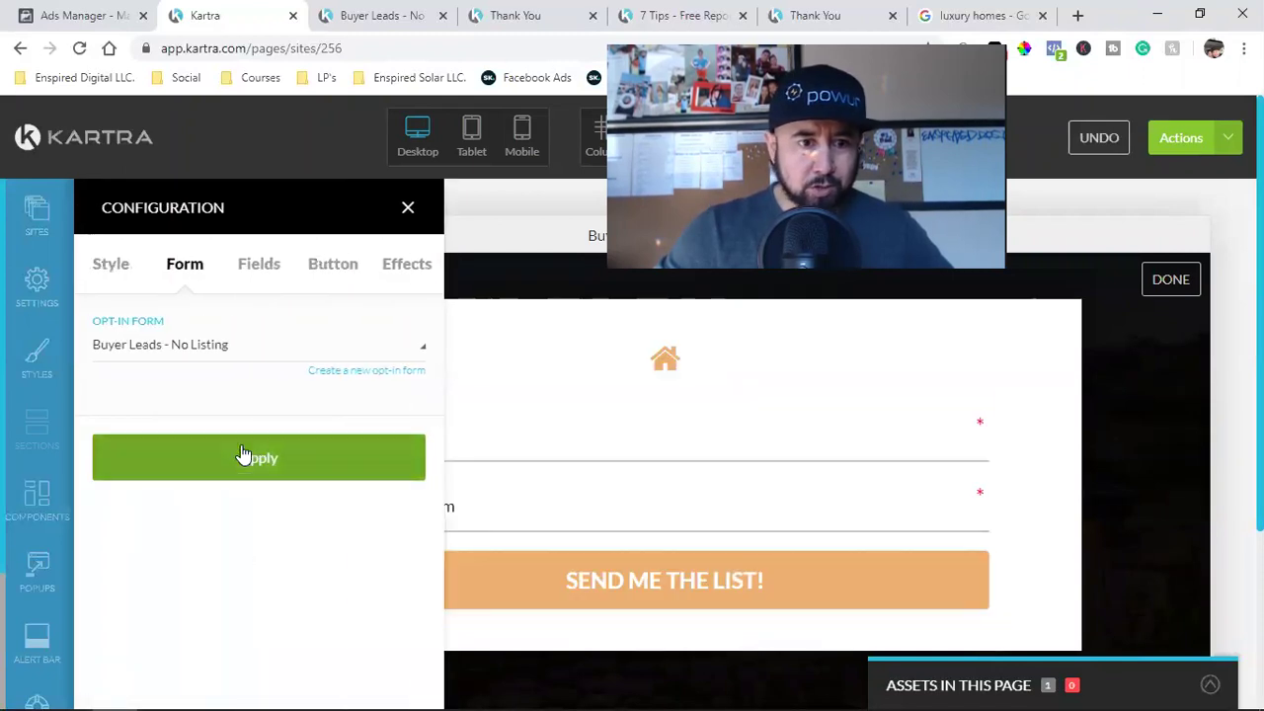
{"action": "left_click", "coordinate": [297, 444]}
{"action": "left_click", "coordinate": [407, 209]}
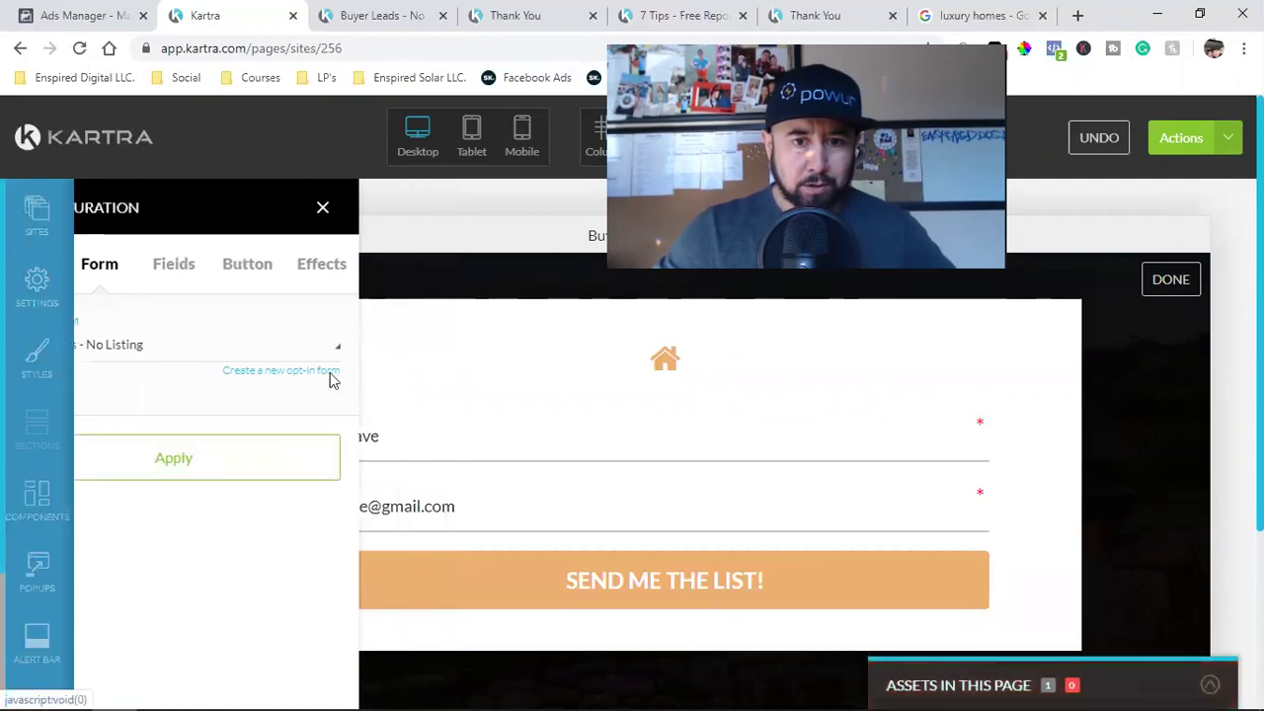
{"action": "mouse_move", "coordinate": [711, 504]}
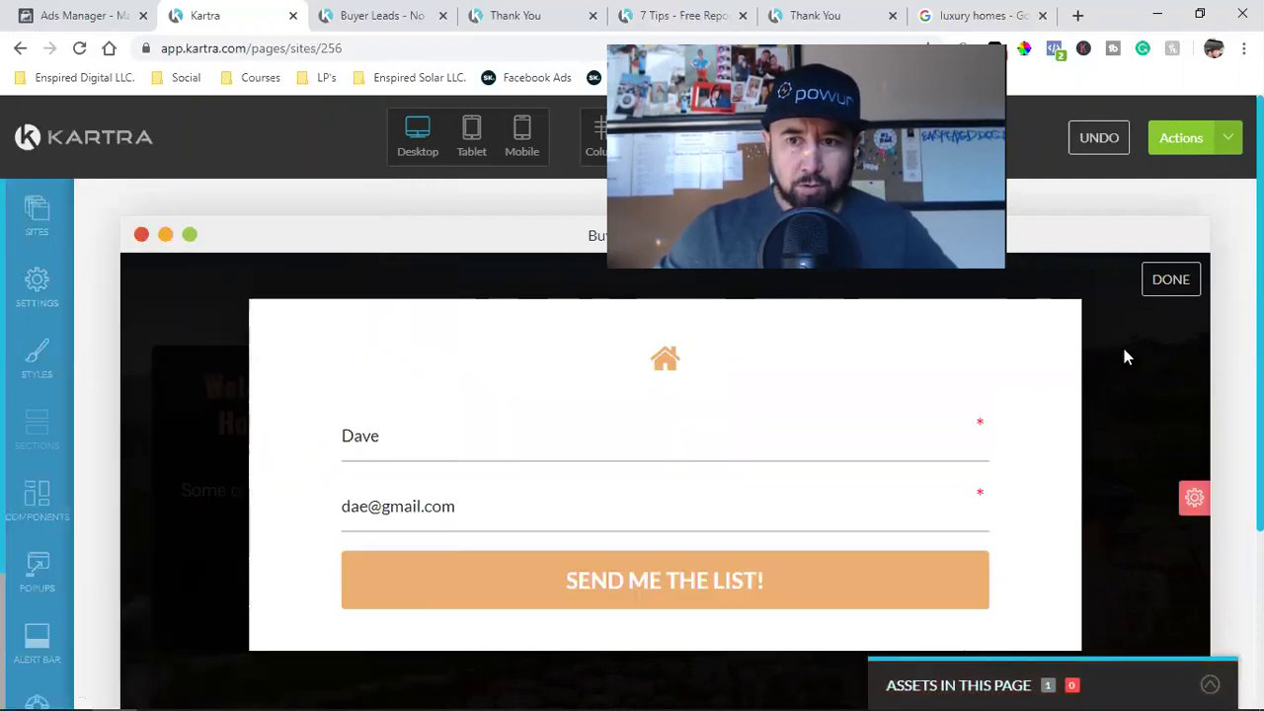
{"action": "left_click", "coordinate": [1157, 288]}
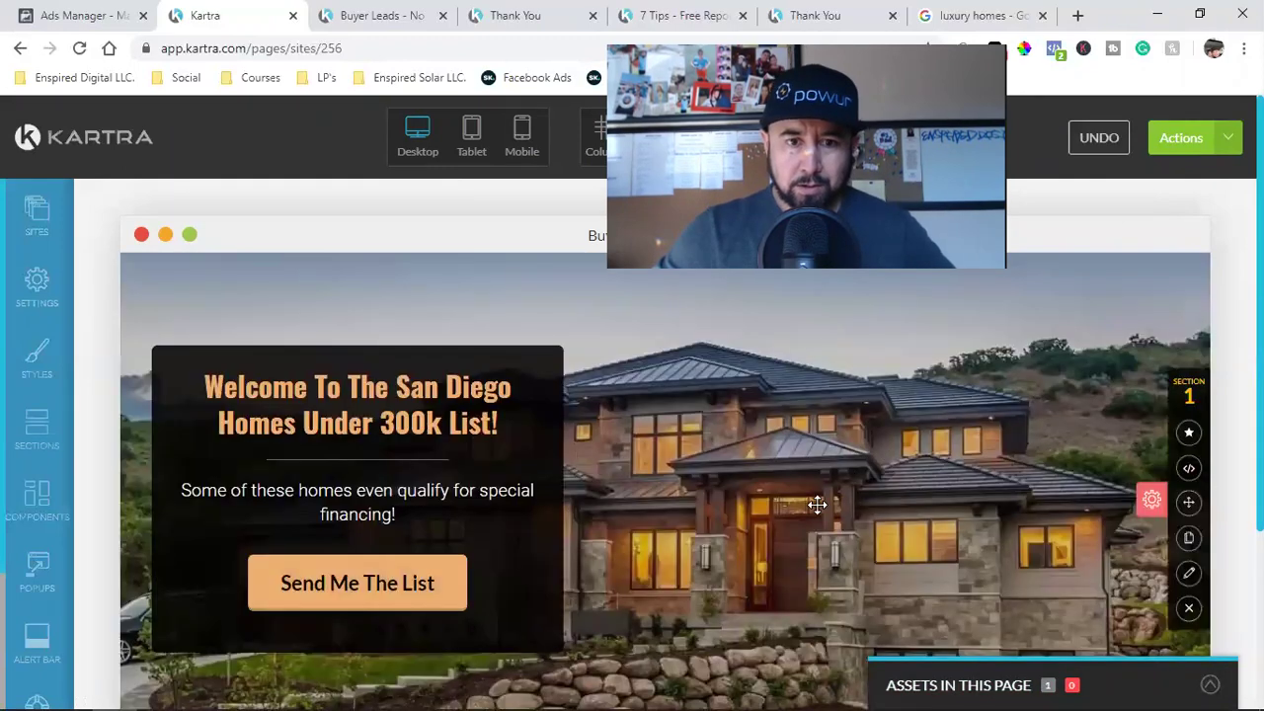
{"action": "scroll", "coordinate": [818, 503], "scroll_direction": "down", "scroll_amount": 3}
{"action": "scroll", "coordinate": [818, 503], "scroll_direction": "up", "scroll_amount": 3}
{"action": "scroll", "coordinate": [818, 503], "scroll_direction": "down", "scroll_amount": 3}
{"action": "scroll", "coordinate": [805, 507], "scroll_direction": "up", "scroll_amount": 3}
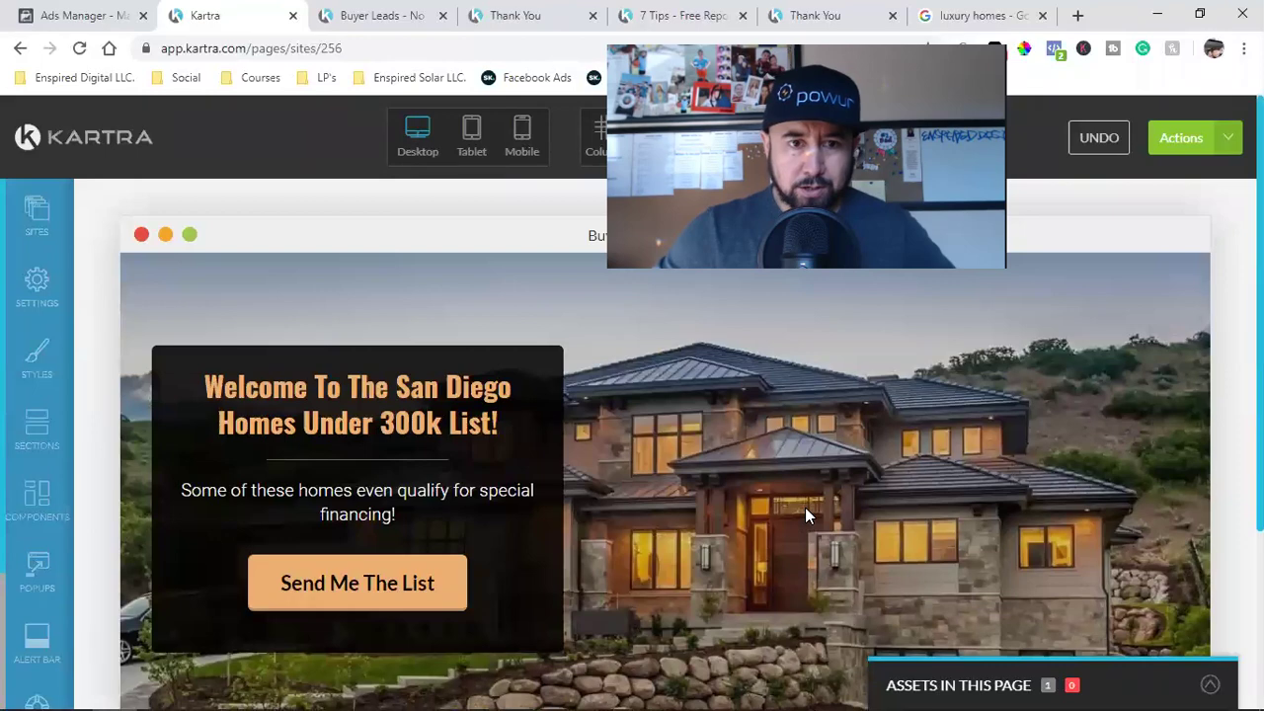
Save the progress of the Buyer Leads - No Listing page, publish it live and dismiss the publishing dialog.
{"action": "left_click", "coordinate": [1197, 137]}
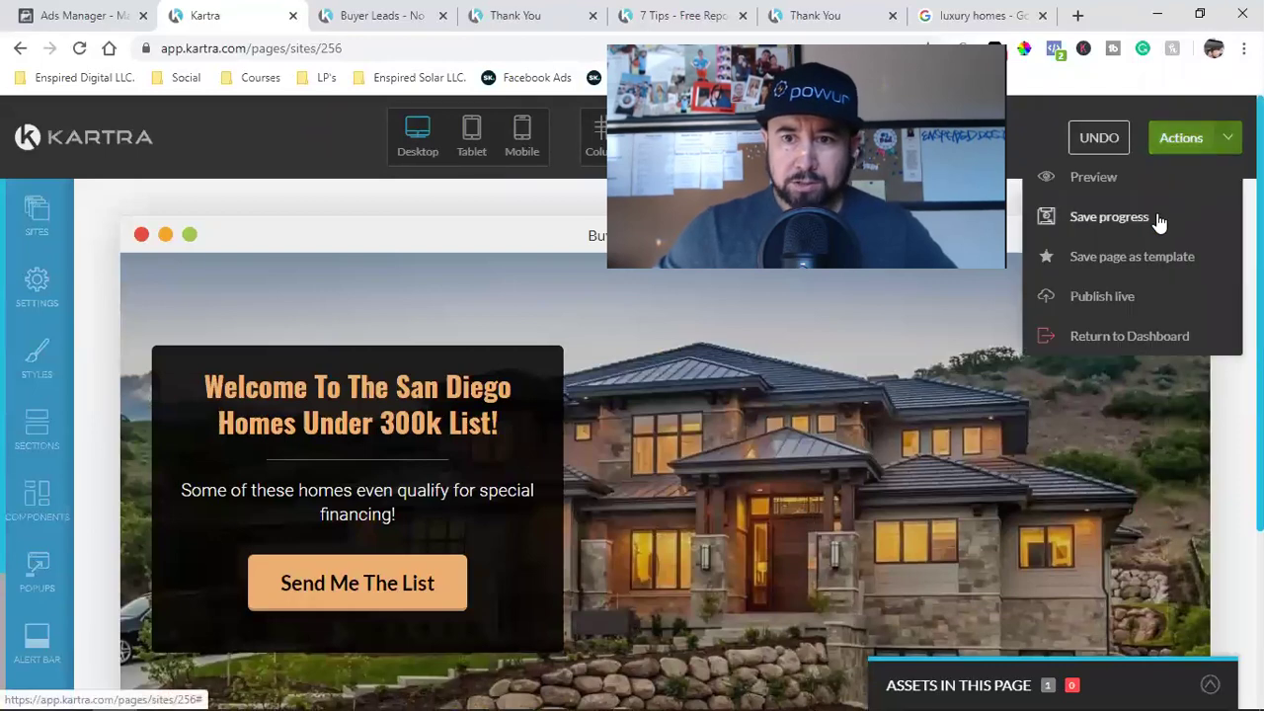
{"action": "left_click", "coordinate": [1109, 216]}
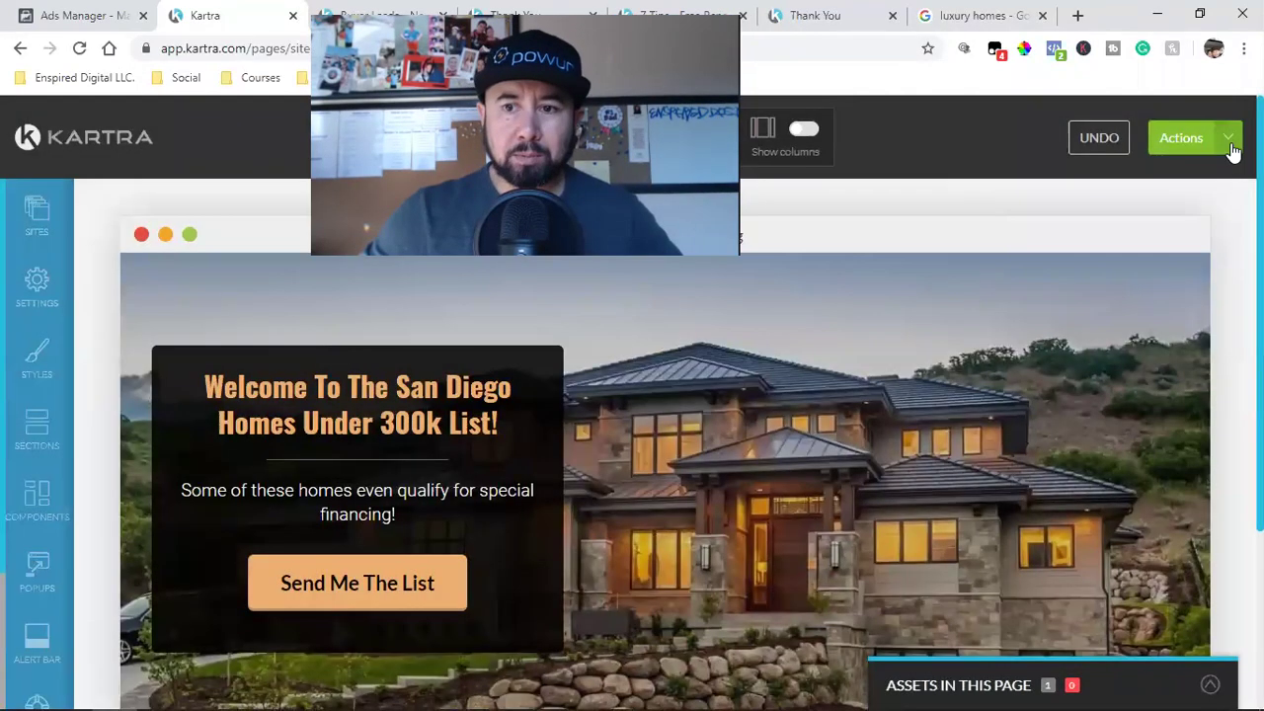
{"action": "left_click", "coordinate": [1227, 138]}
{"action": "left_click", "coordinate": [1116, 299]}
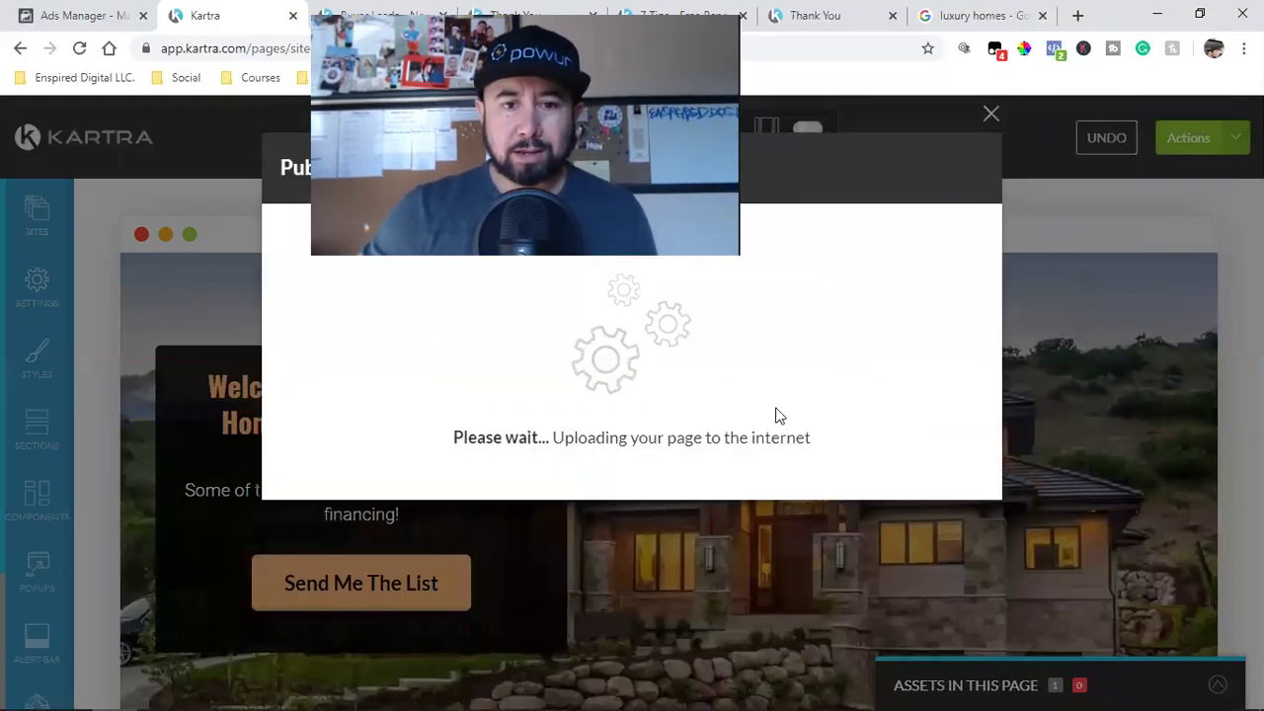
{"action": "left_click", "coordinate": [963, 169]}
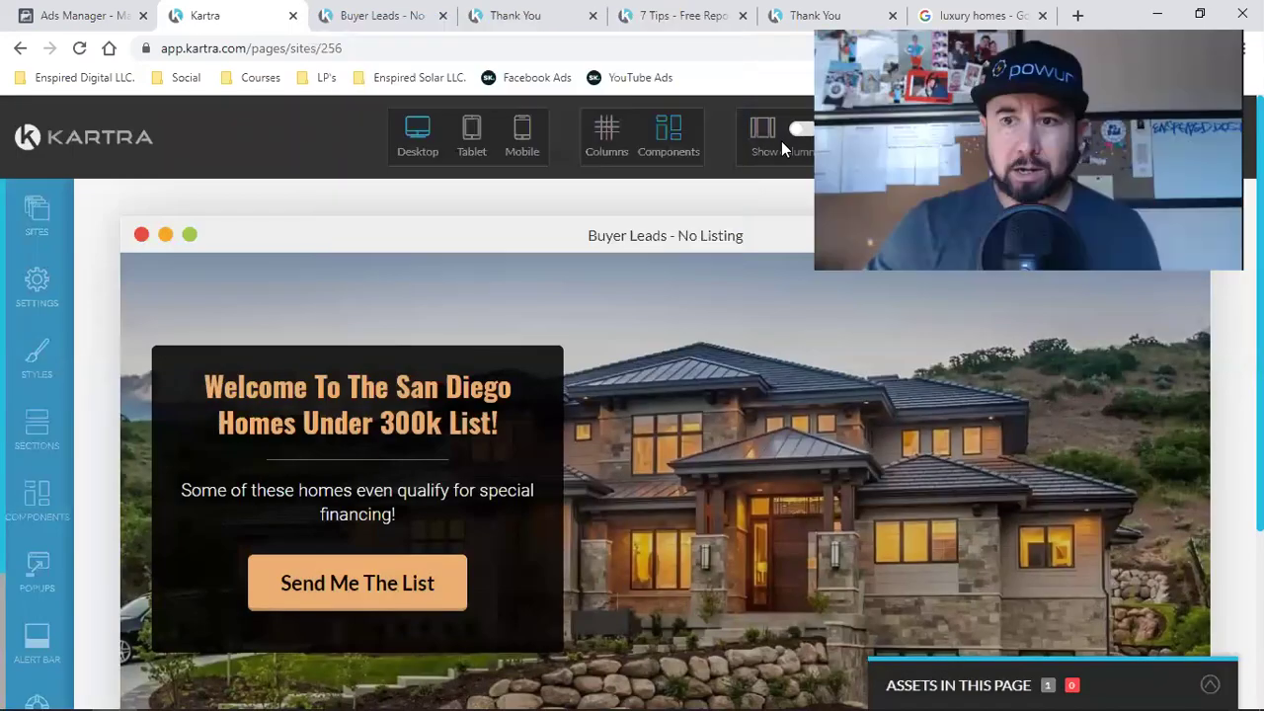
Switch to the published buyer leads page and reload it to check its background image and footer.
{"action": "left_click", "coordinate": [371, 16]}
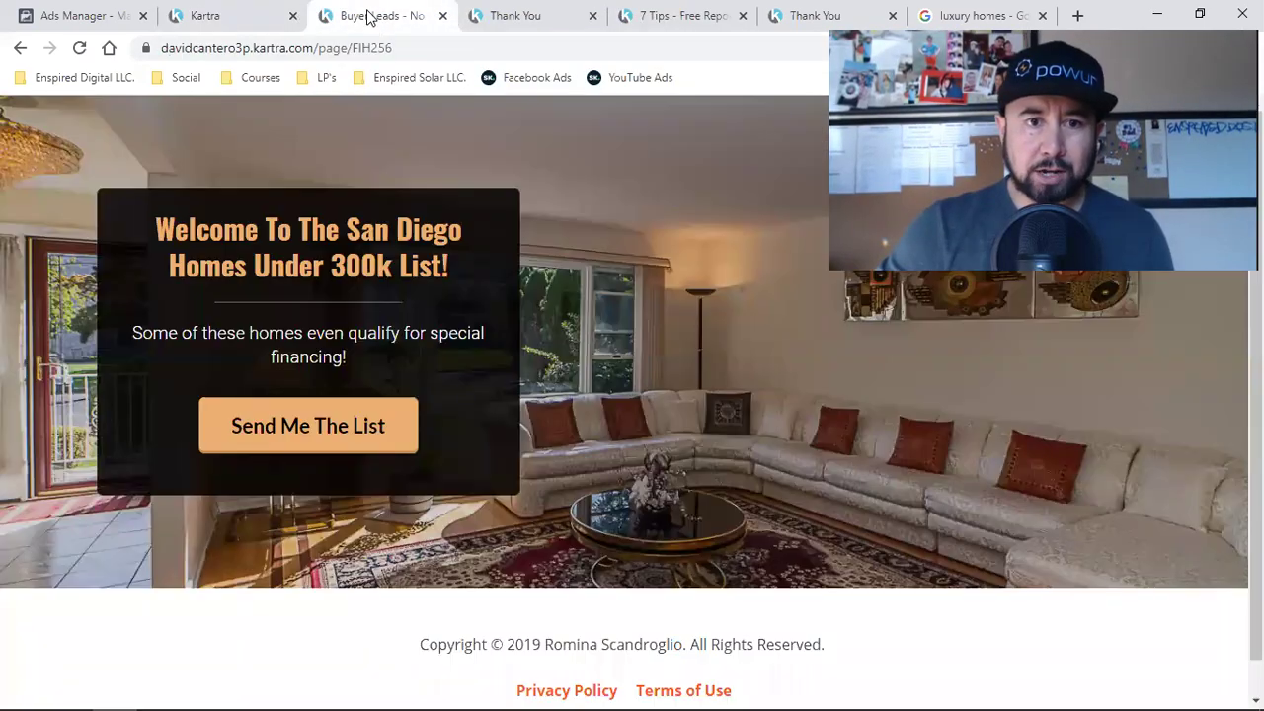
{"action": "scroll", "coordinate": [691, 359], "scroll_direction": "down", "scroll_amount": 1}
{"action": "scroll", "coordinate": [691, 360], "scroll_direction": "up", "scroll_amount": 1}
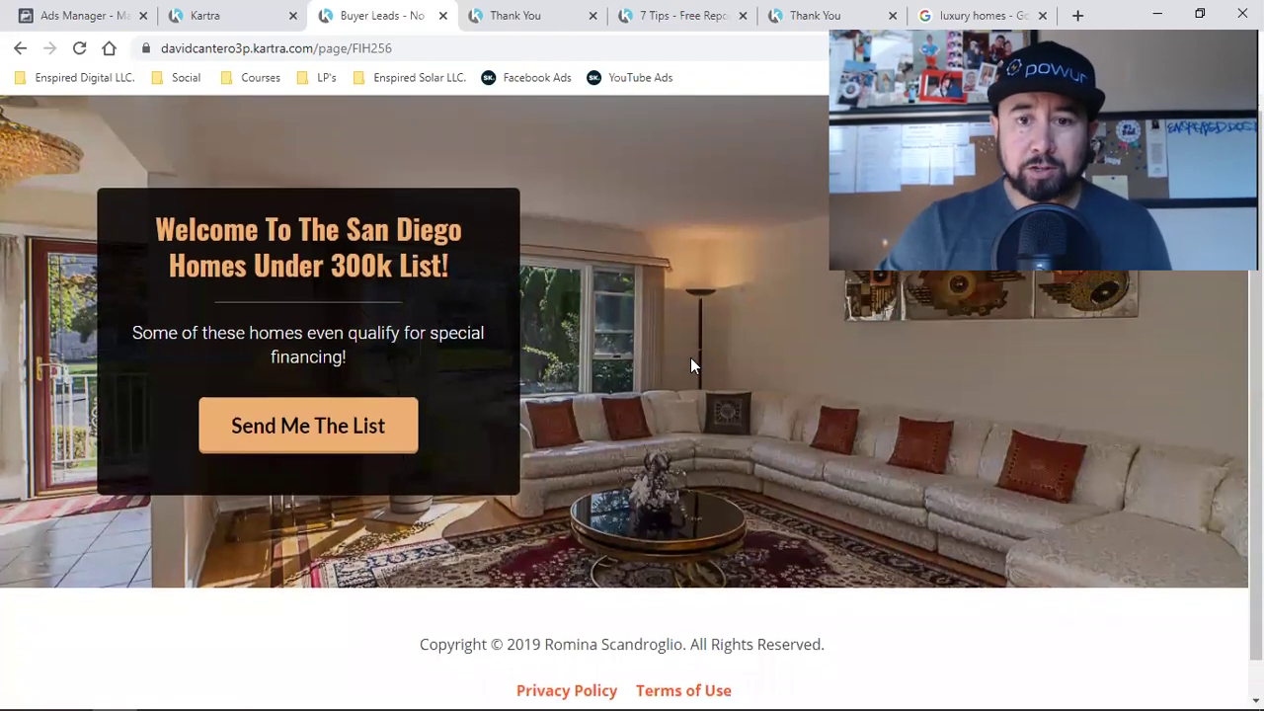
{"action": "left_click", "coordinate": [80, 49]}
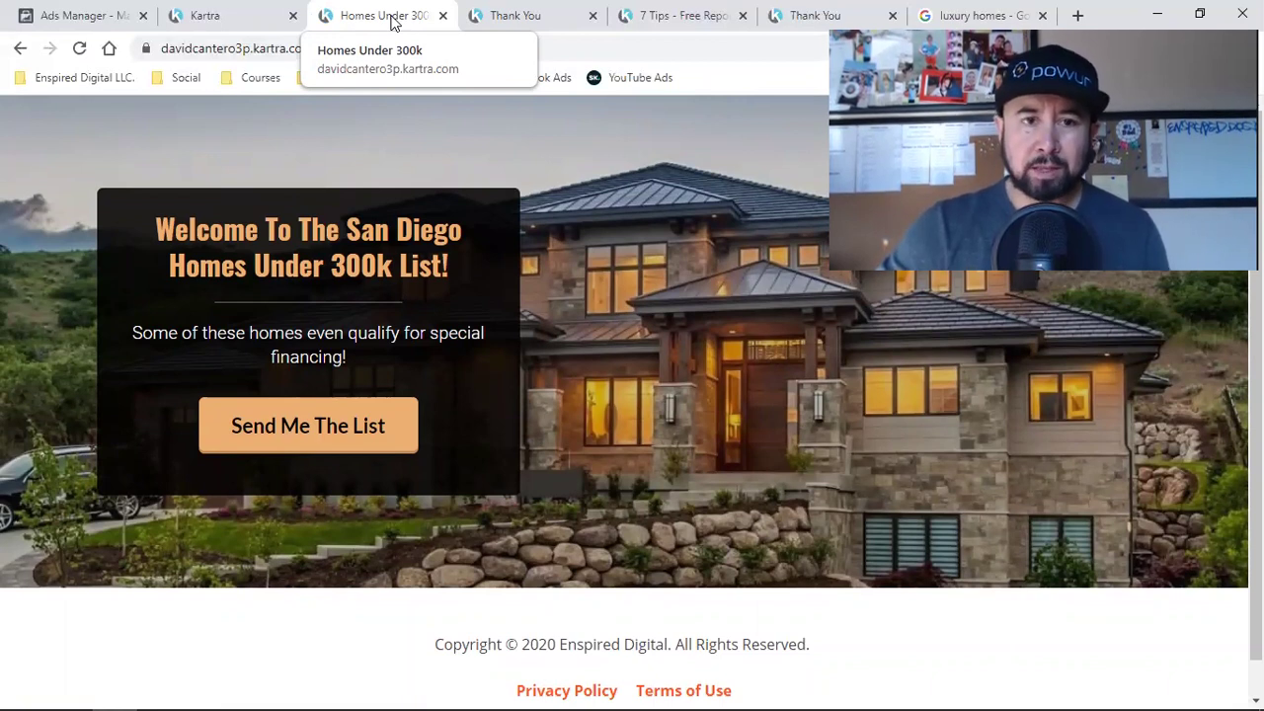
Highlight the published page's full web address to point out its default Kartra domain, and leave it unchanged.
{"action": "left_click", "coordinate": [253, 58]}
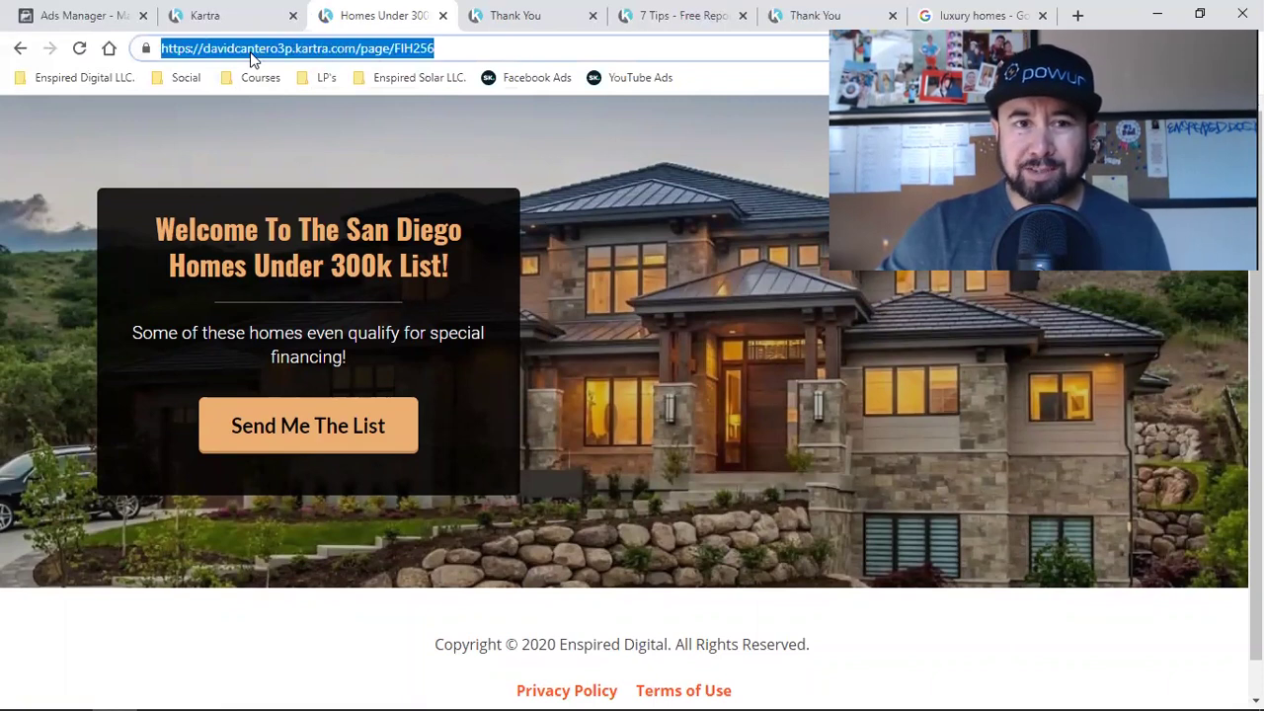
{"action": "left_click", "coordinate": [253, 58]}
{"action": "triple_click", "coordinate": [253, 58]}
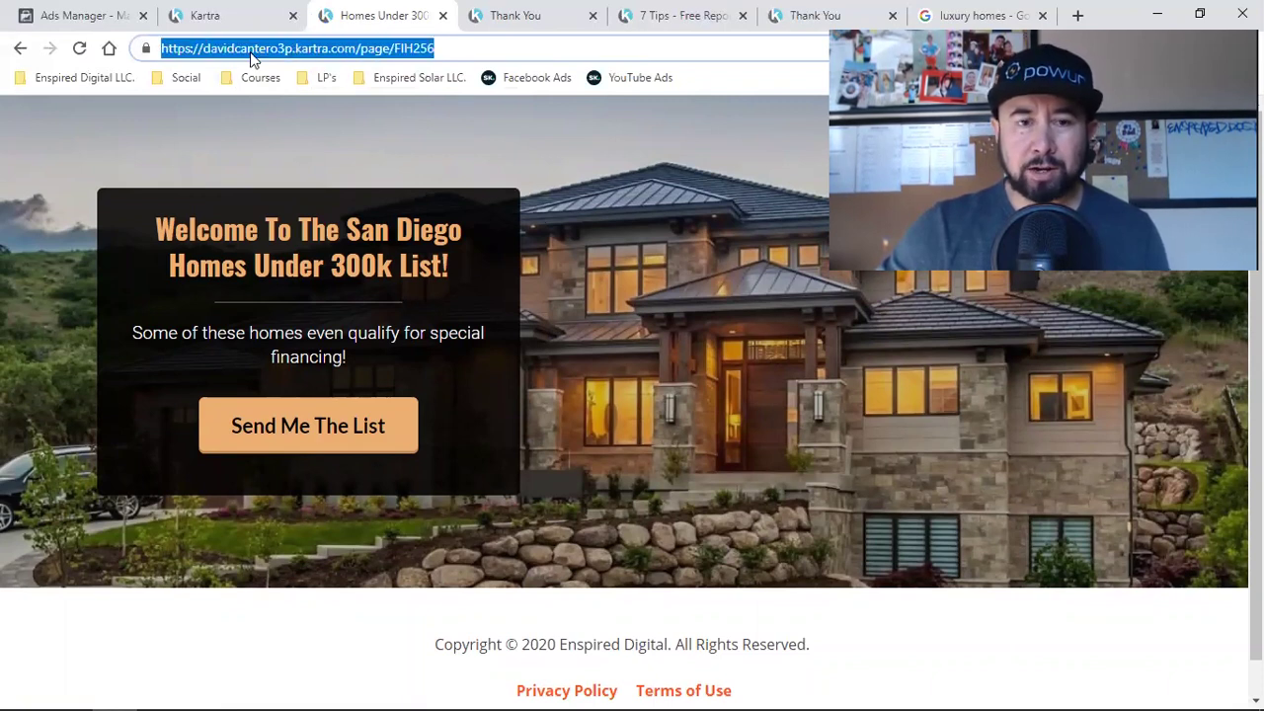
{"action": "left_click", "coordinate": [635, 306]}
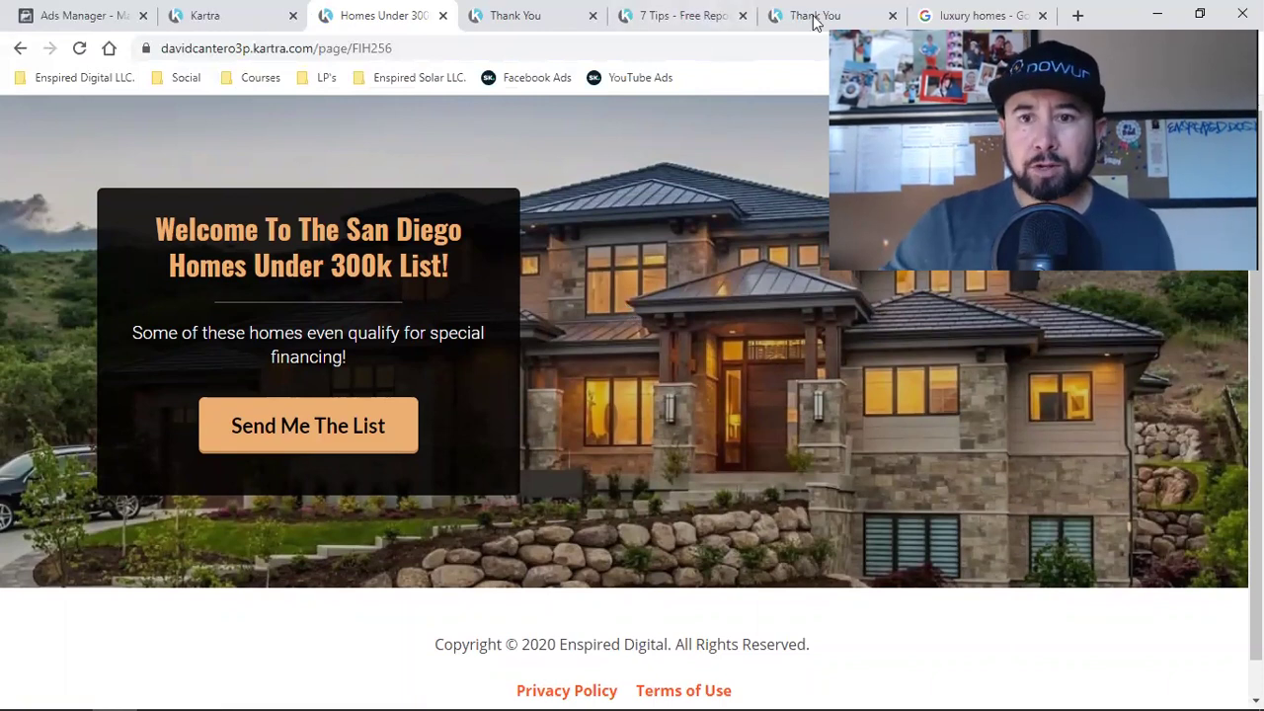
Open an incognito browser window, go to Google and search for "cheap domain".
{"action": "key", "text": "ctrl+t"}
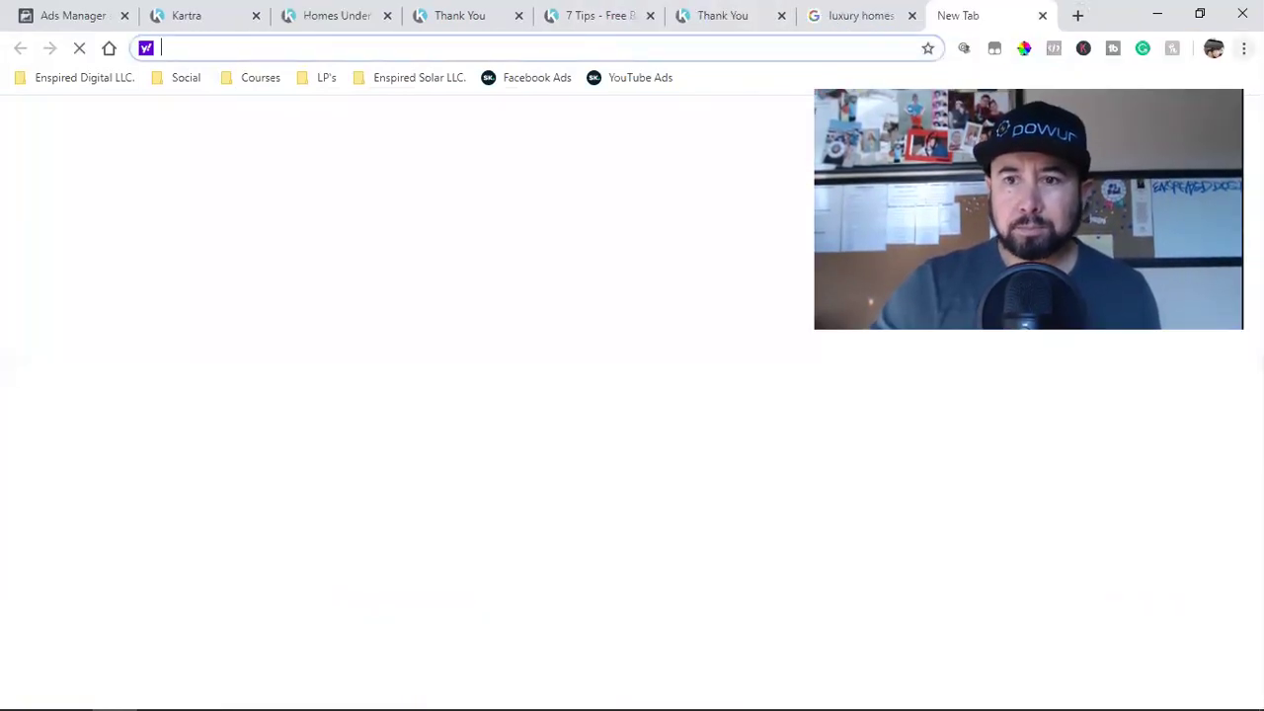
{"action": "left_click", "coordinate": [1041, 16]}
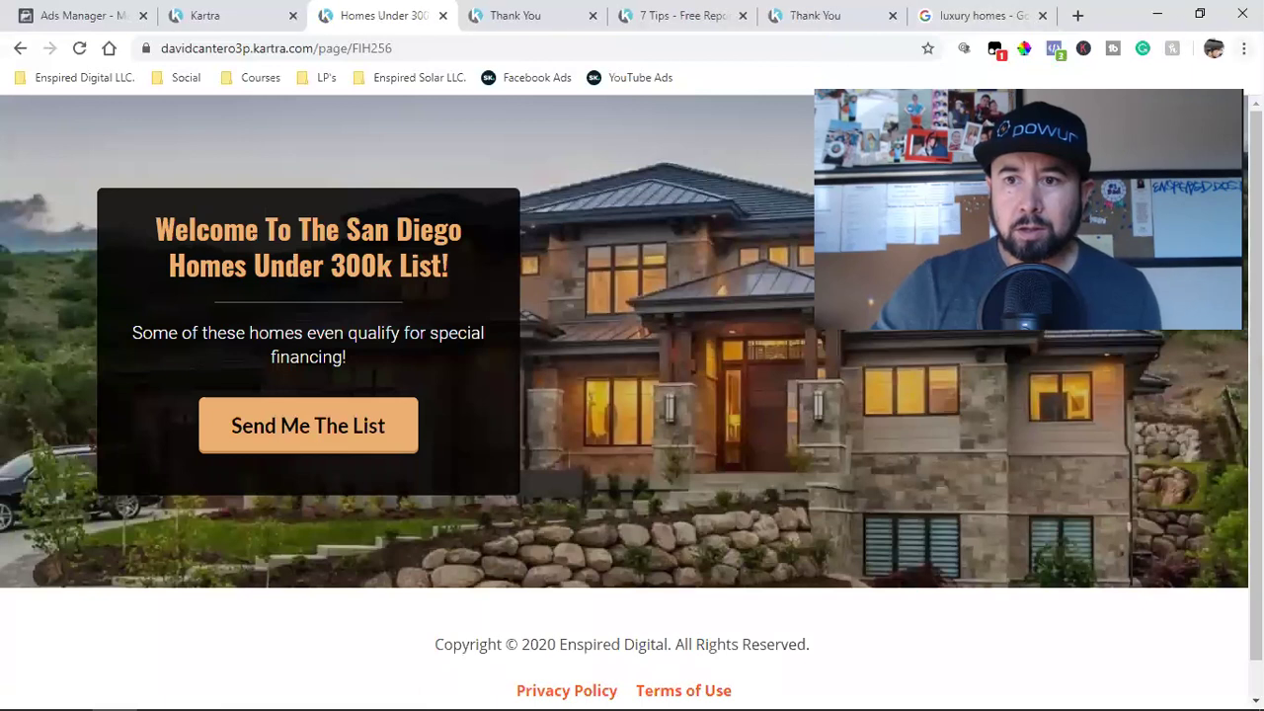
{"action": "left_click", "coordinate": [1242, 49]}
{"action": "key", "text": "ctrl+shift+n"}
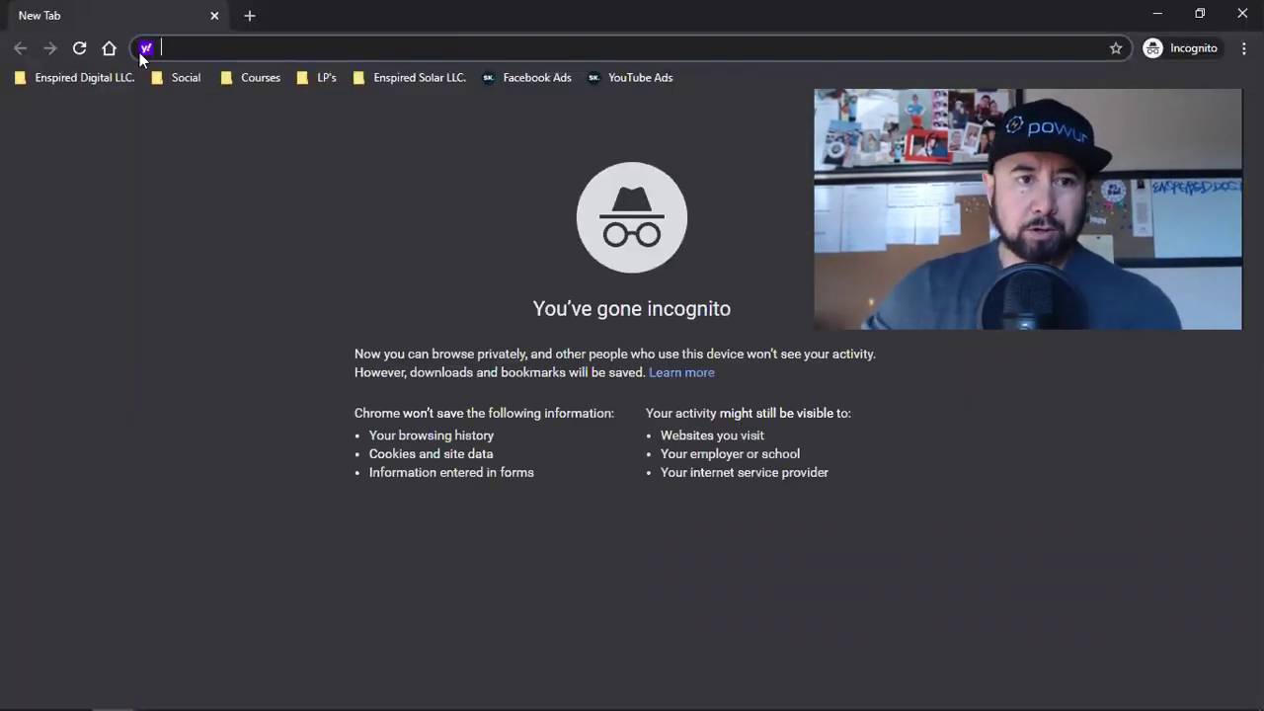
{"action": "left_click", "coordinate": [109, 50]}
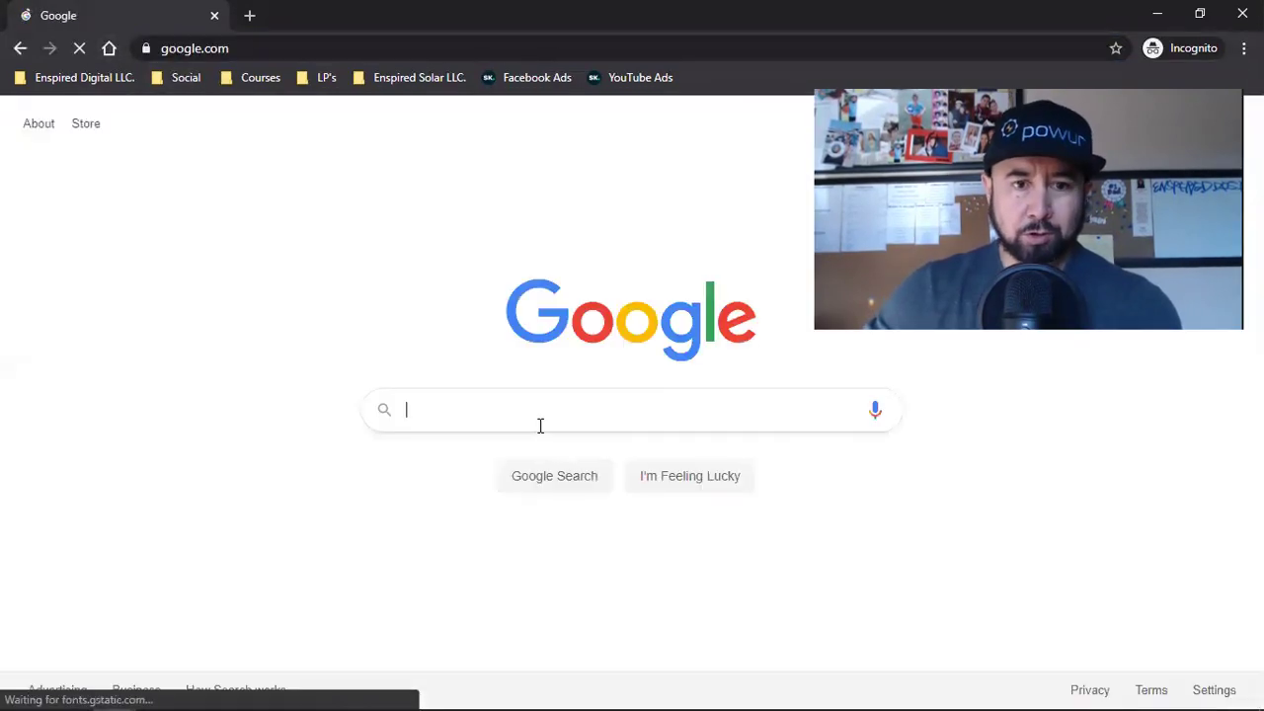
{"action": "type", "text": "cheap domain"}
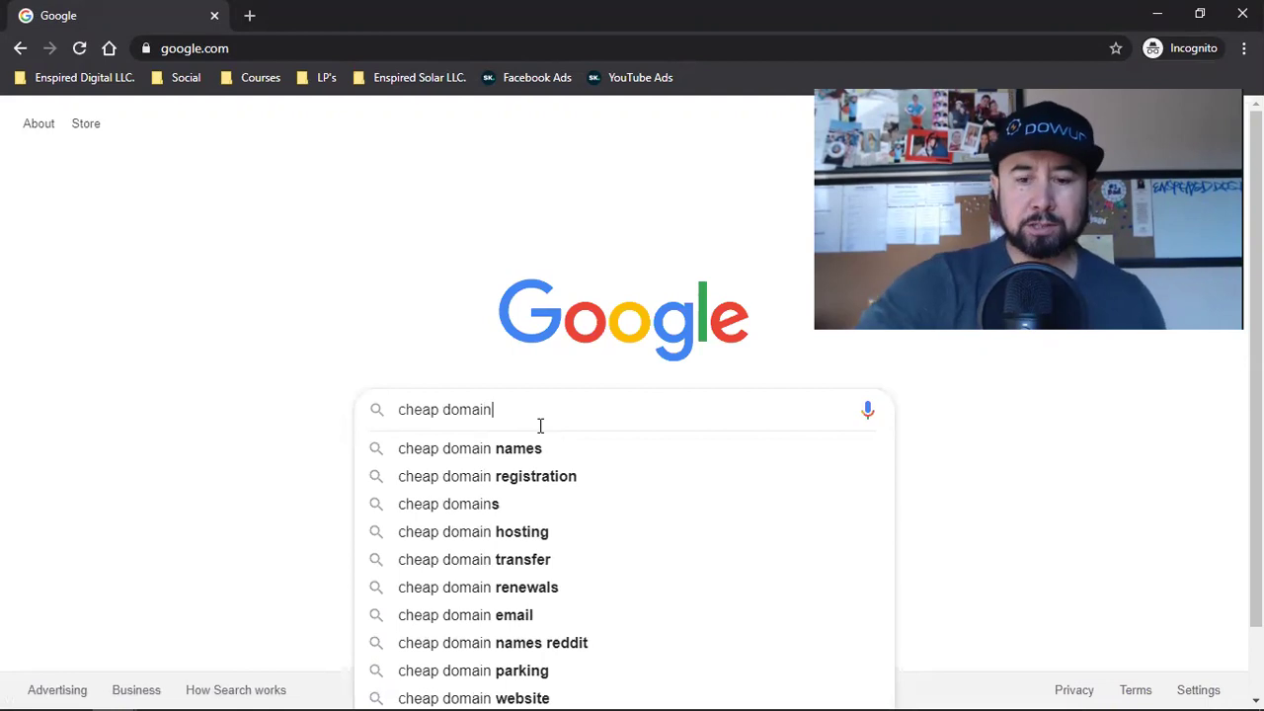
{"action": "key", "text": "Return"}
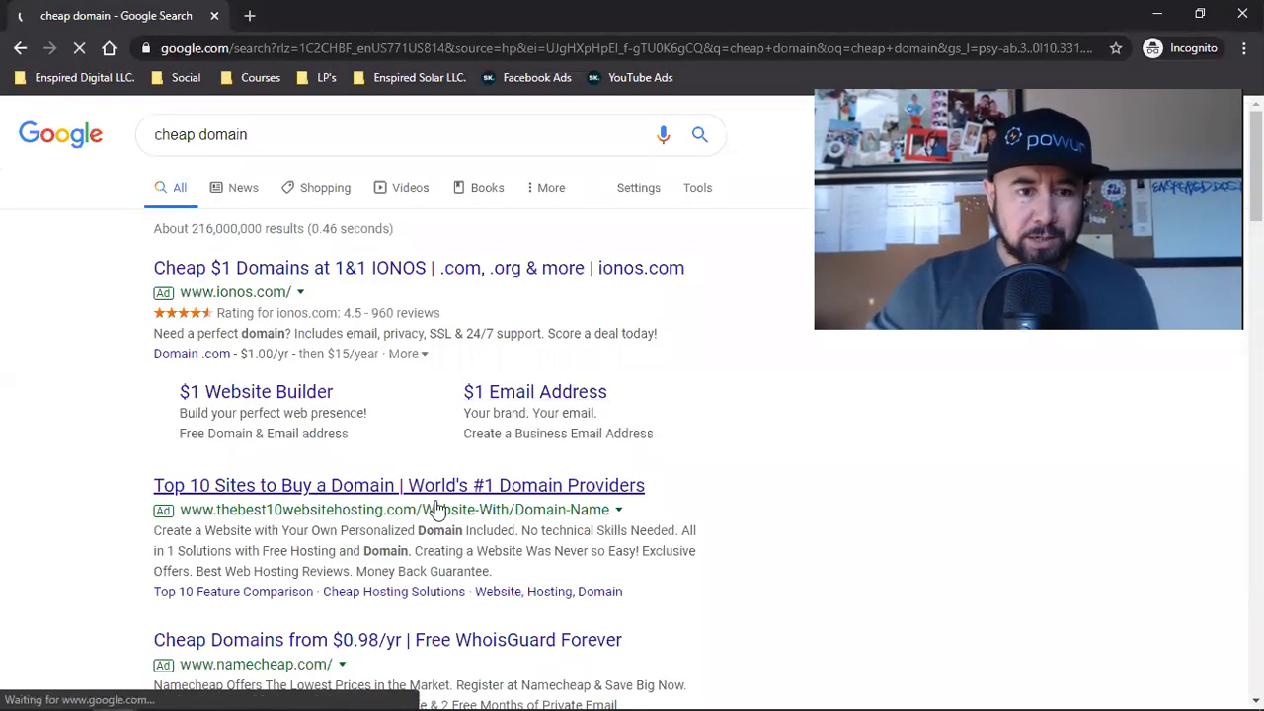
Look through the "cheap domain" search results for domain registrars.
{"action": "scroll", "coordinate": [437, 507], "scroll_direction": "down", "scroll_amount": 6}
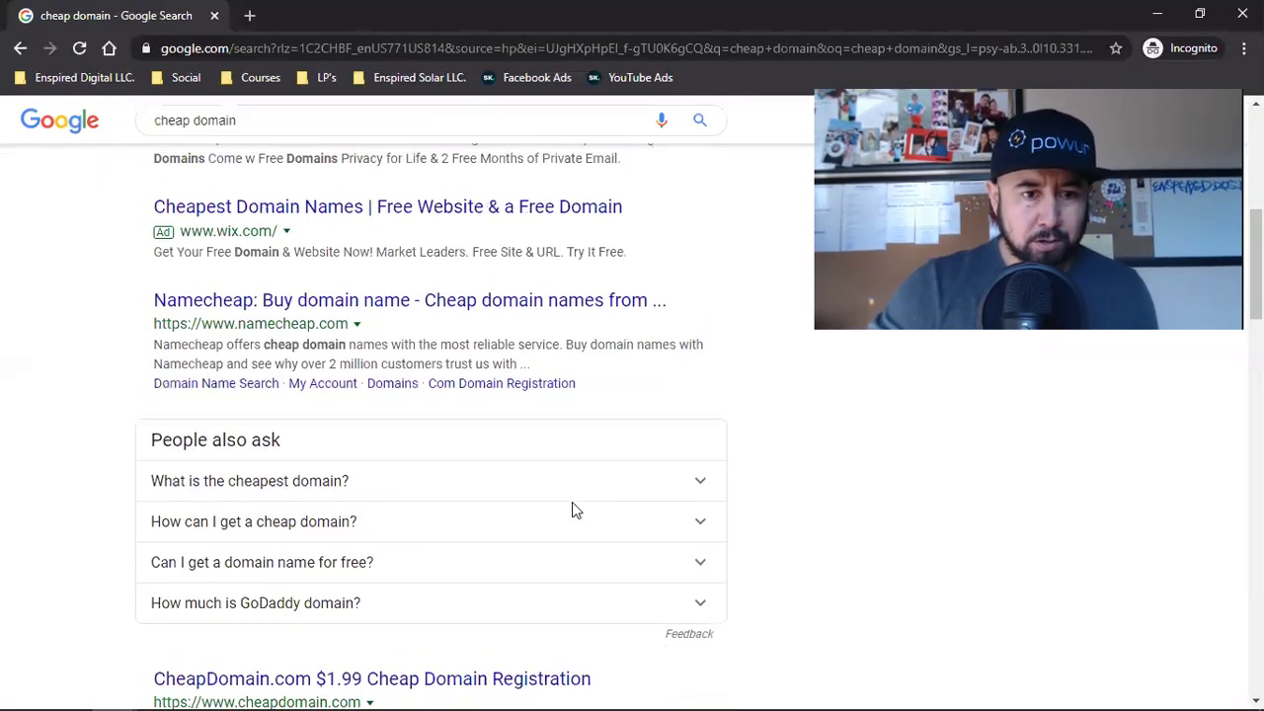
{"action": "scroll", "coordinate": [573, 510], "scroll_direction": "down", "scroll_amount": 2}
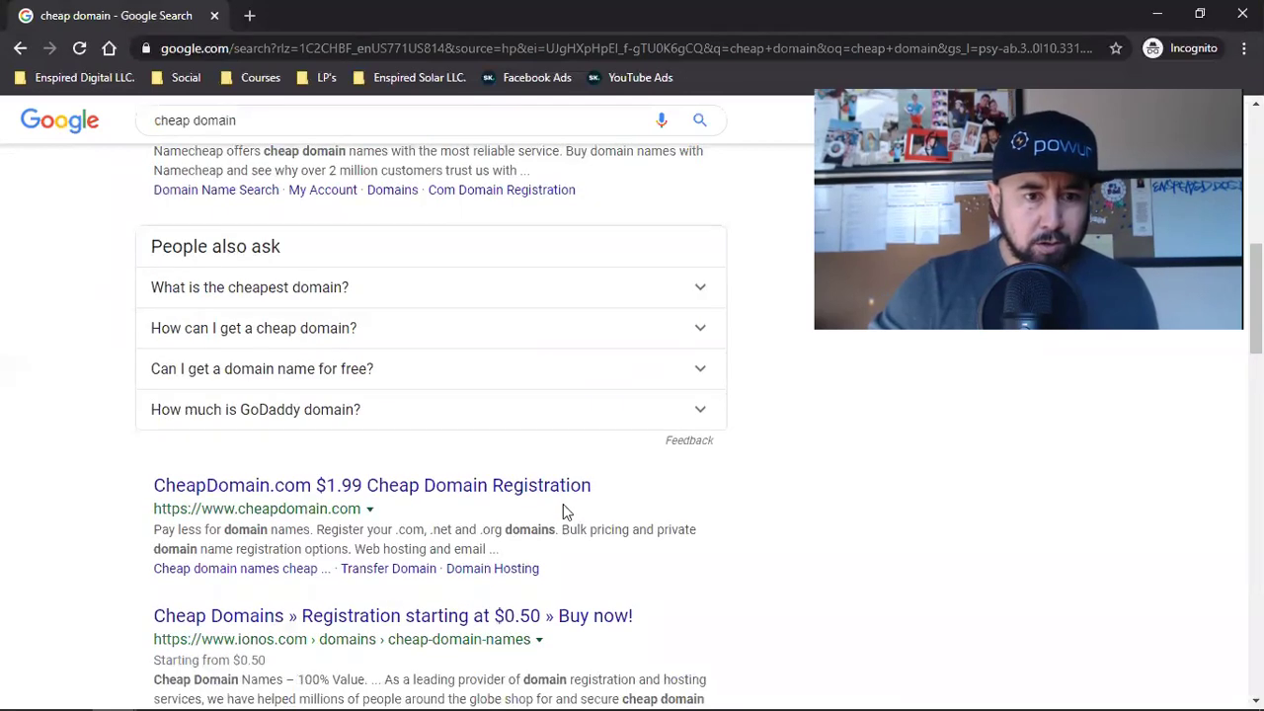
{"action": "scroll", "coordinate": [474, 494], "scroll_direction": "down", "scroll_amount": 4}
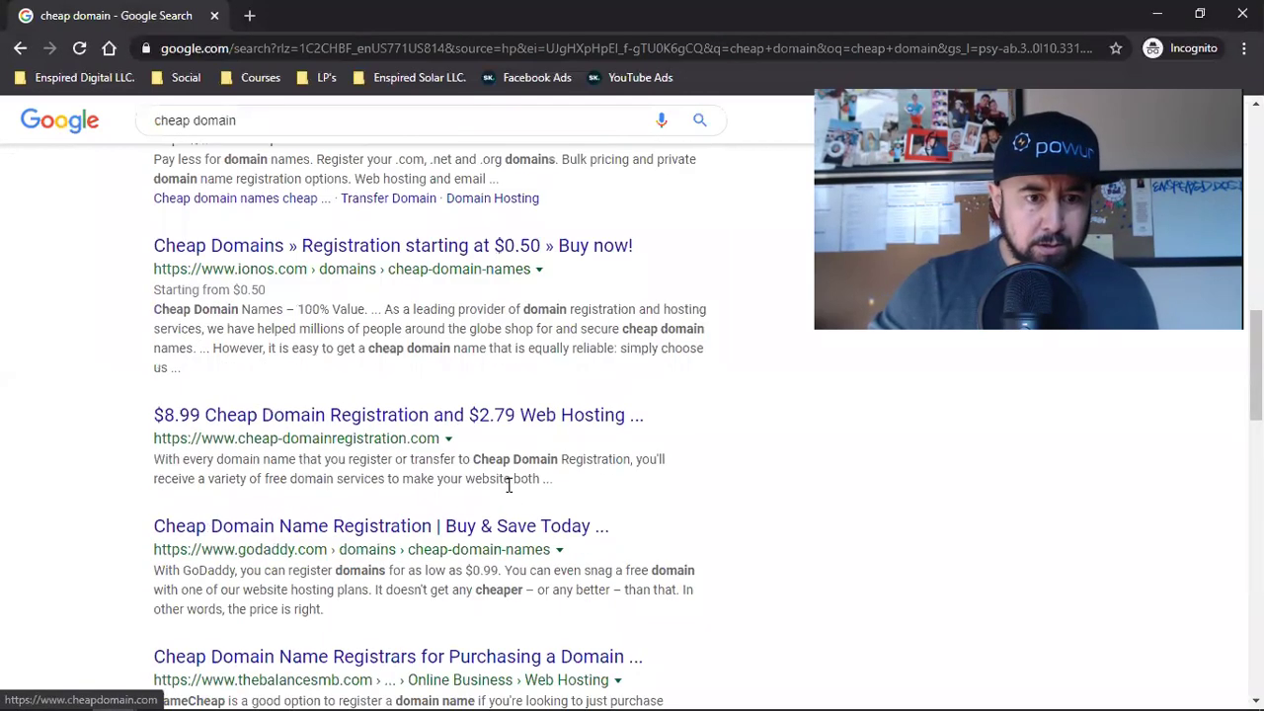
{"action": "scroll", "coordinate": [509, 484], "scroll_direction": "down", "scroll_amount": 2}
{"action": "scroll", "coordinate": [508, 494], "scroll_direction": "down", "scroll_amount": 2}
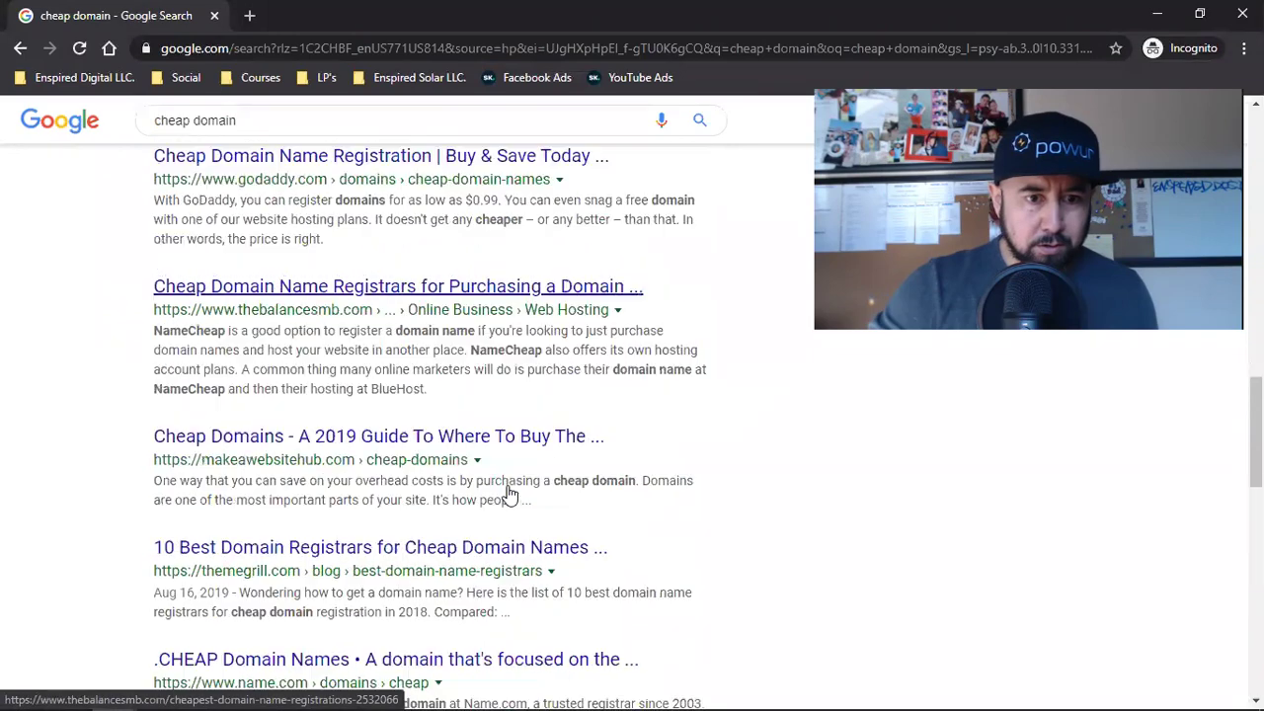
{"action": "scroll", "coordinate": [508, 493], "scroll_direction": "down", "scroll_amount": 2}
{"action": "scroll", "coordinate": [509, 494], "scroll_direction": "down", "scroll_amount": 2}
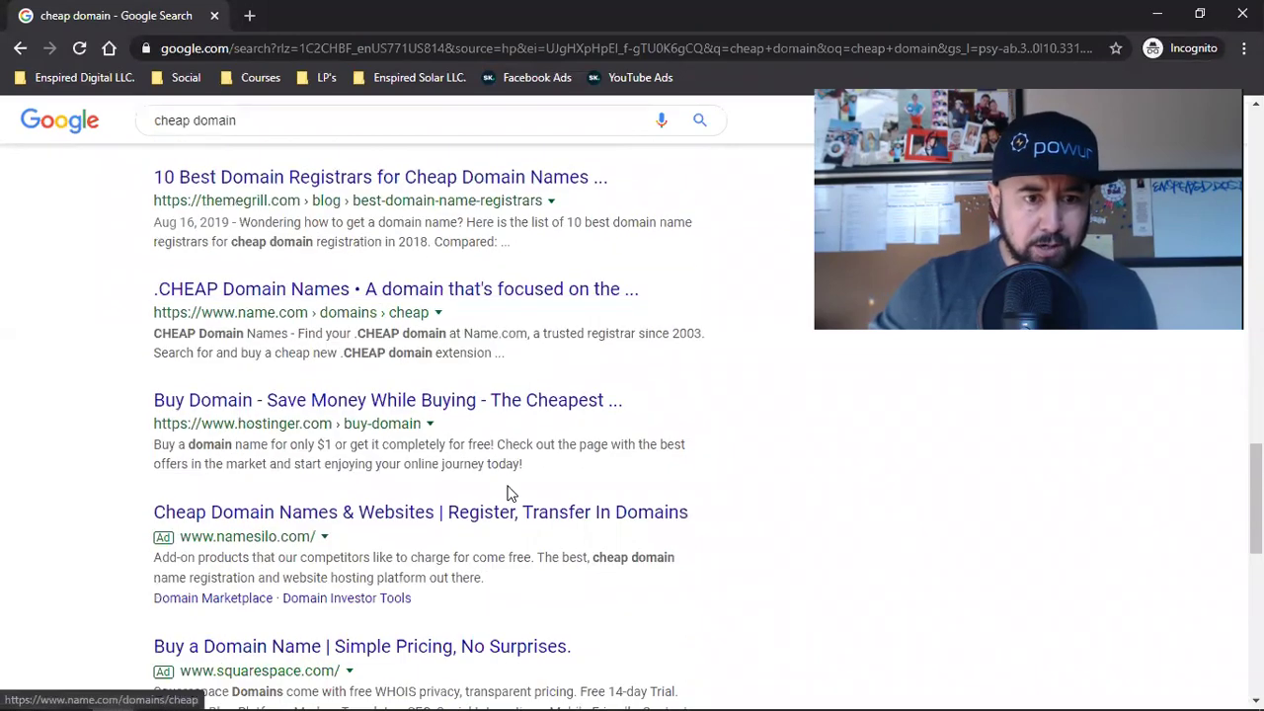
{"action": "scroll", "coordinate": [511, 494], "scroll_direction": "up", "scroll_amount": 14}
Change the Google search to "cheap domains" and run it.
{"action": "left_click", "coordinate": [260, 136]}
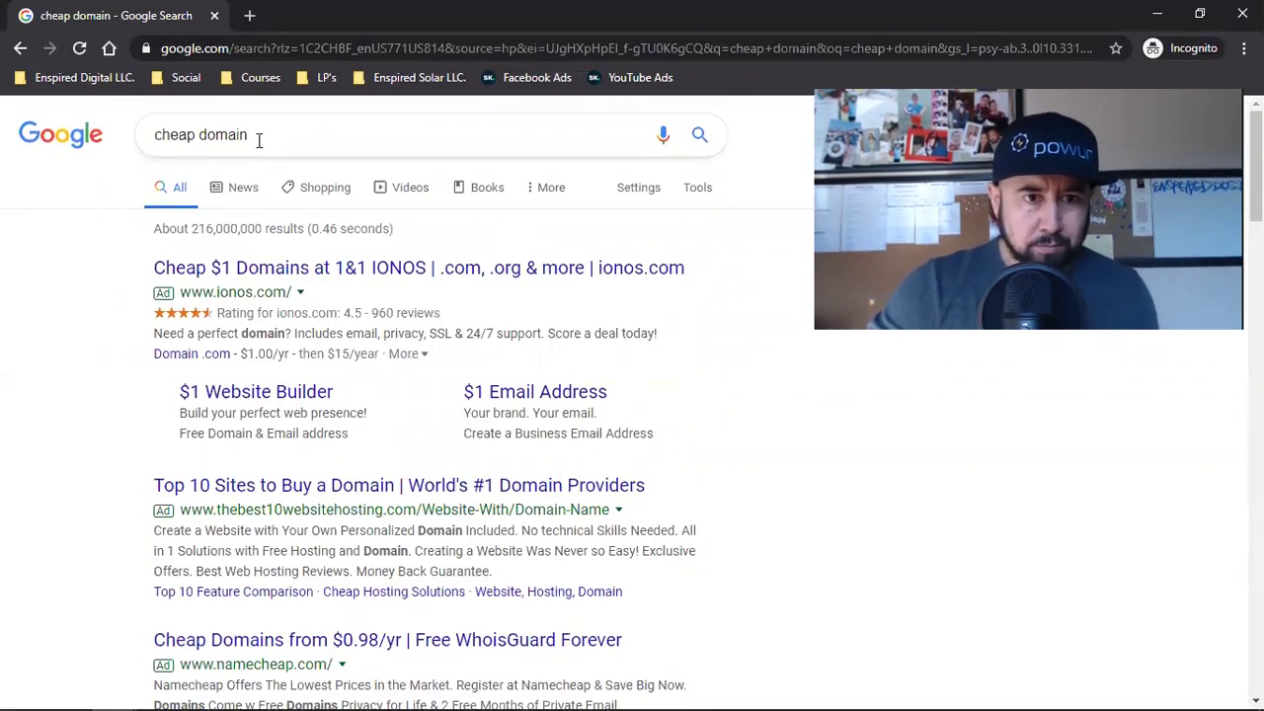
{"action": "type", "text": "s"}
{"action": "key", "text": "Return"}
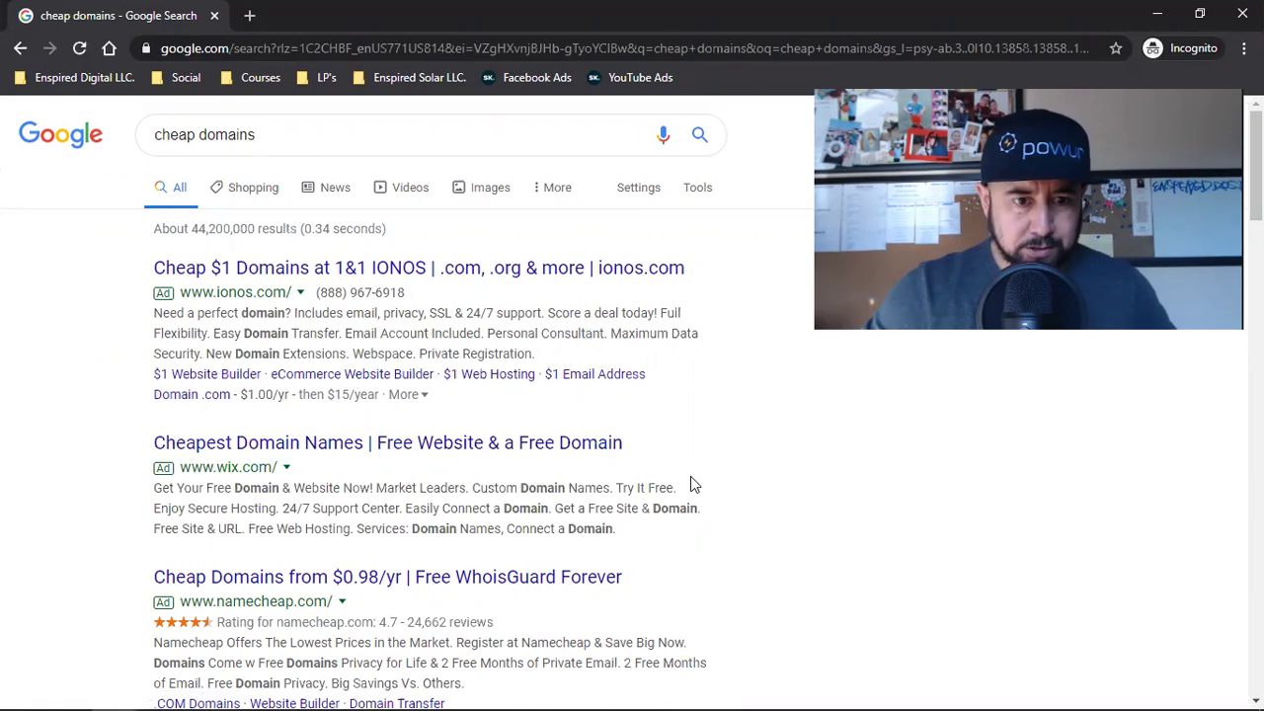
Compare the registrars in the "cheap domains" results and open GoDaddy's cheap domain names page.
{"action": "scroll", "coordinate": [690, 484], "scroll_direction": "down", "scroll_amount": 4}
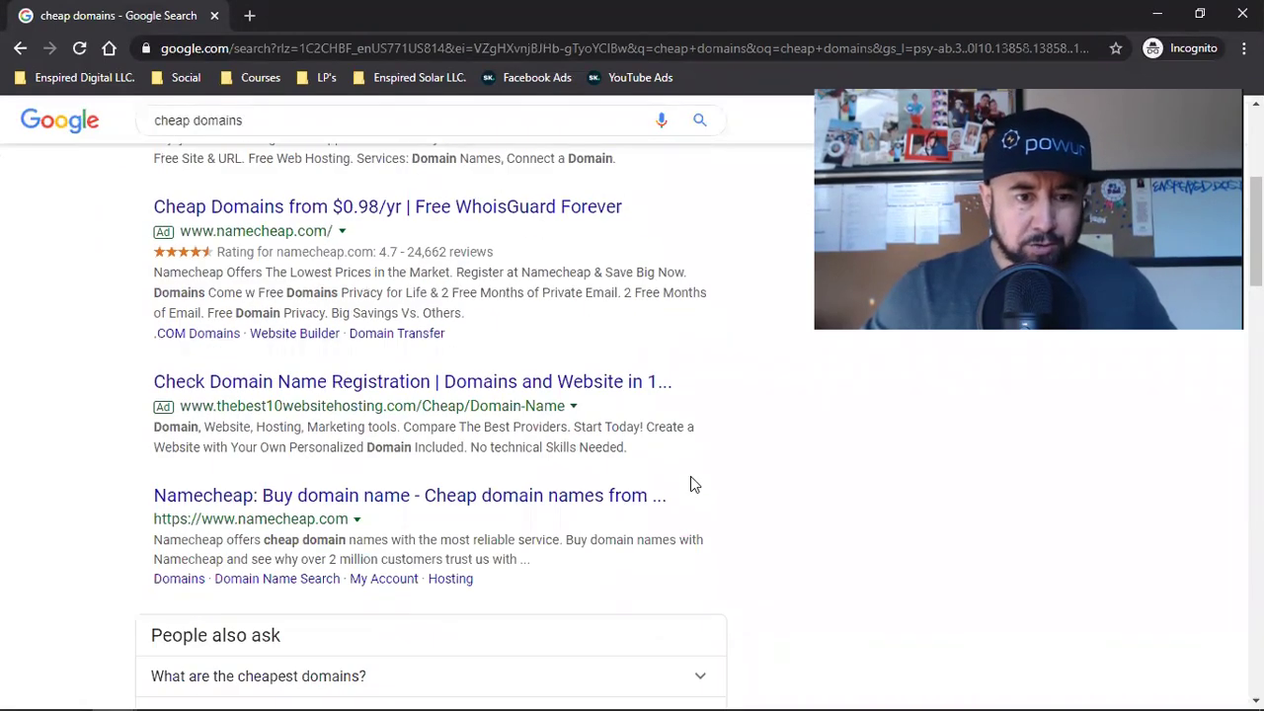
{"action": "scroll", "coordinate": [690, 484], "scroll_direction": "down", "scroll_amount": 8}
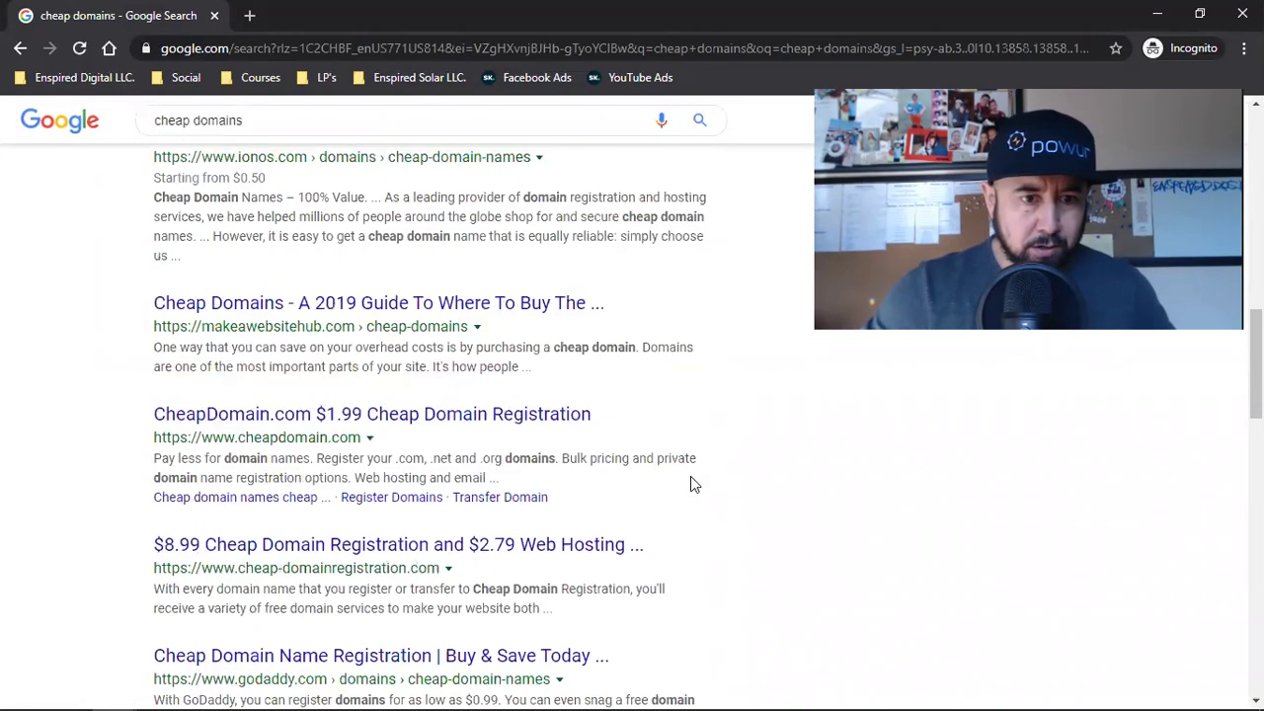
{"action": "scroll", "coordinate": [690, 483], "scroll_direction": "down", "scroll_amount": 2}
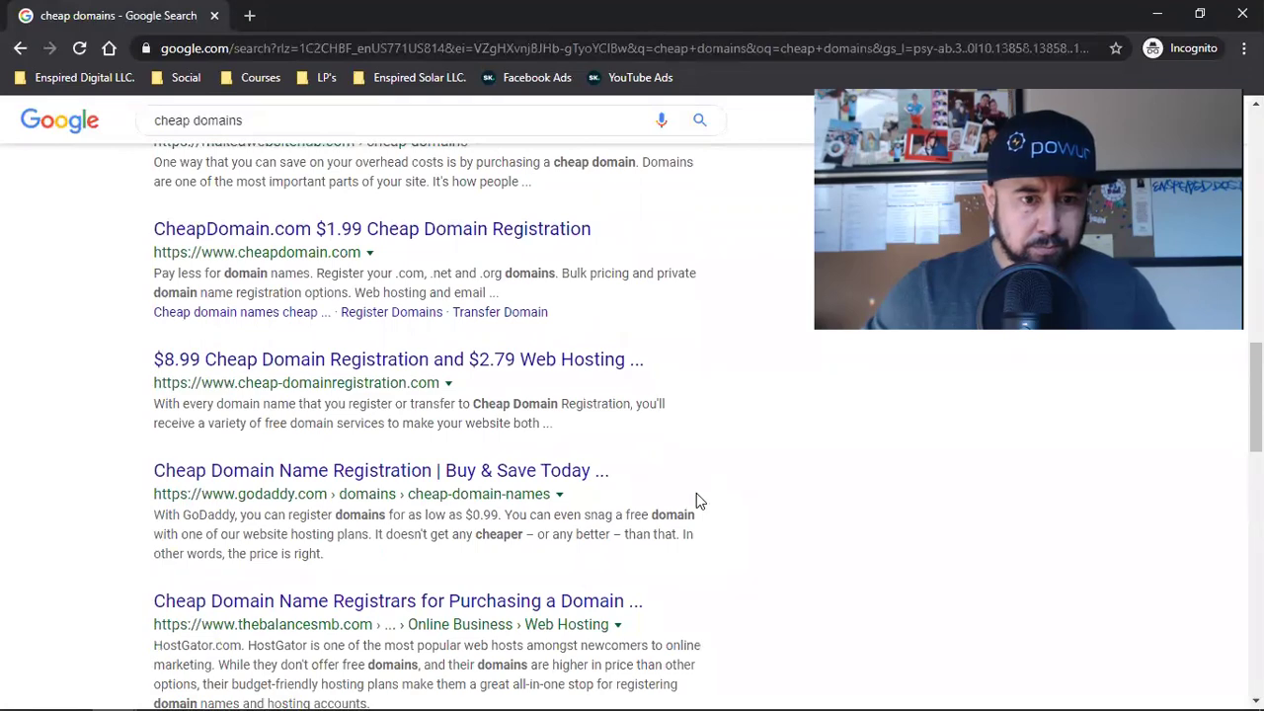
{"action": "scroll", "coordinate": [696, 498], "scroll_direction": "down", "scroll_amount": 6}
{"action": "scroll", "coordinate": [698, 501], "scroll_direction": "down", "scroll_amount": 4}
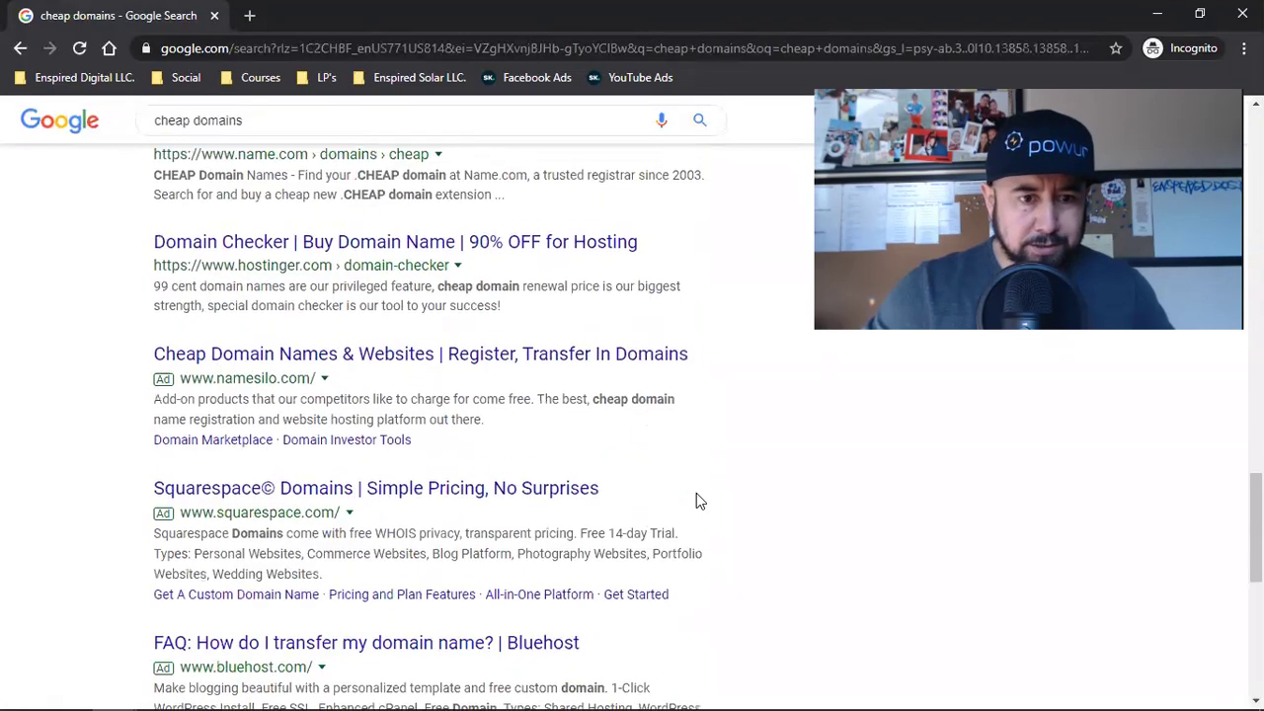
{"action": "scroll", "coordinate": [696, 500], "scroll_direction": "up", "scroll_amount": 10}
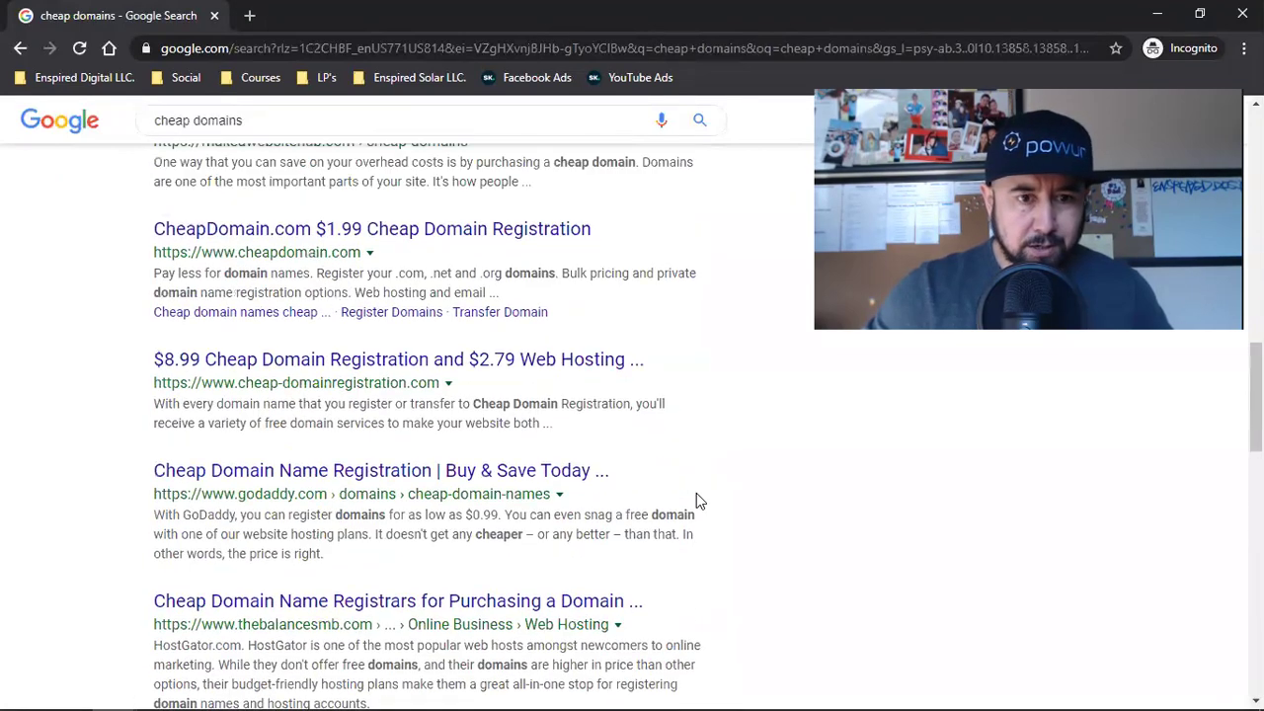
{"action": "scroll", "coordinate": [696, 500], "scroll_direction": "up", "scroll_amount": 2}
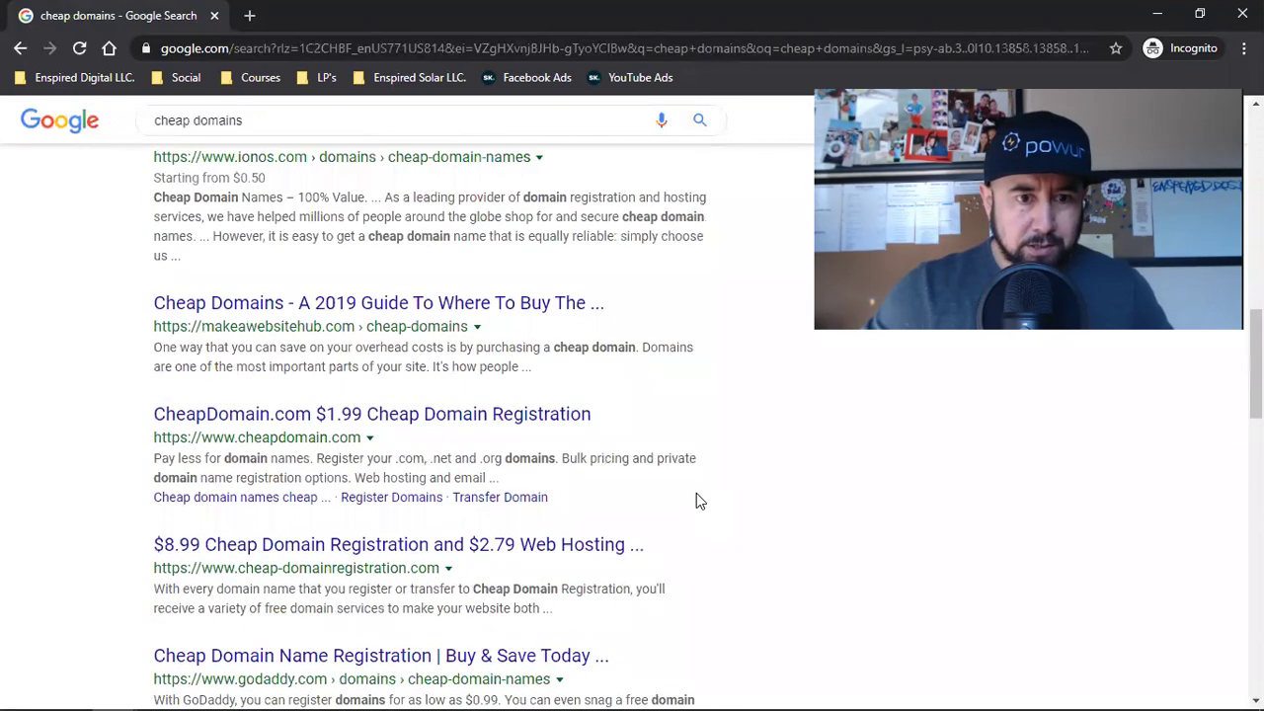
{"action": "scroll", "coordinate": [695, 501], "scroll_direction": "up", "scroll_amount": 4}
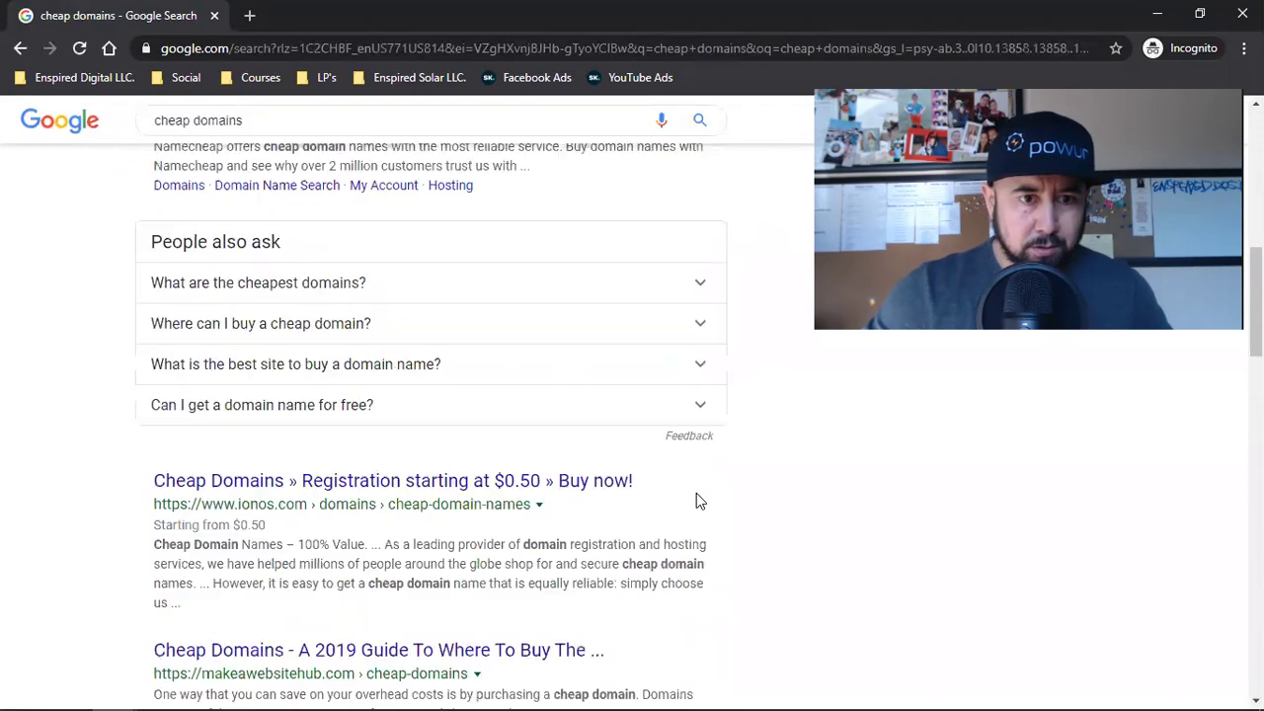
{"action": "scroll", "coordinate": [696, 501], "scroll_direction": "down", "scroll_amount": 6}
{"action": "scroll", "coordinate": [696, 500], "scroll_direction": "down", "scroll_amount": 4}
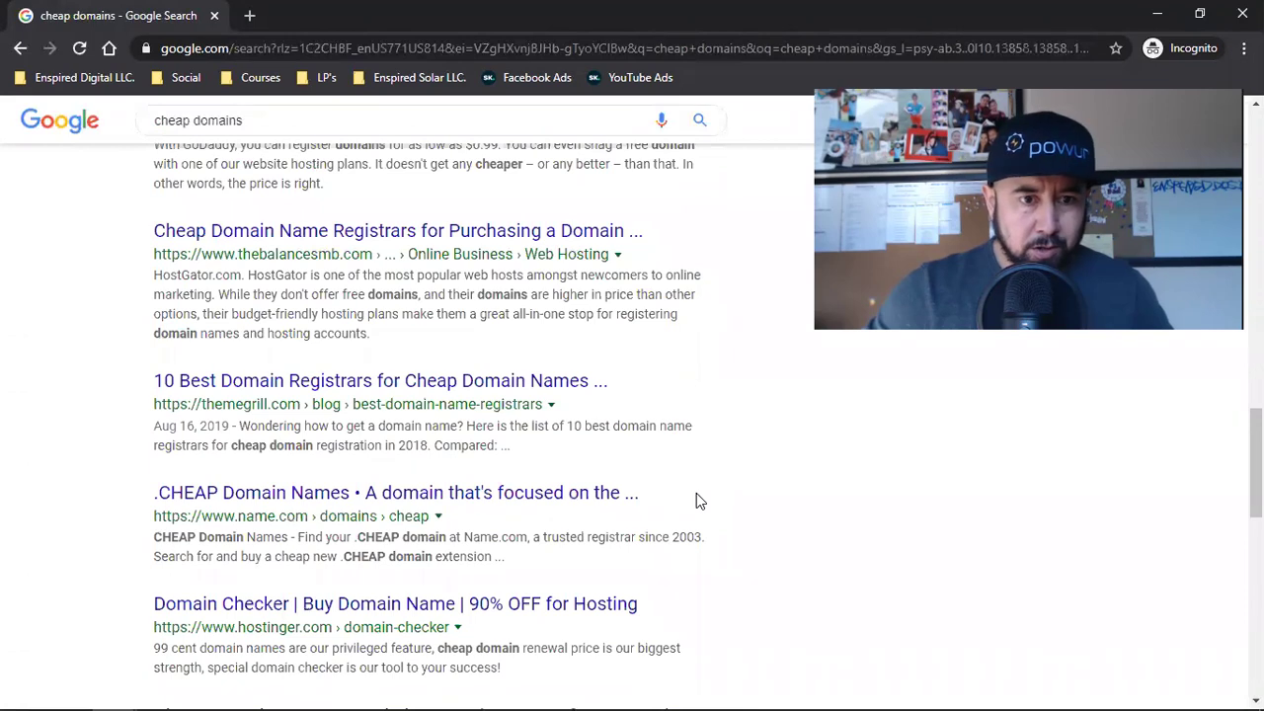
{"action": "scroll", "coordinate": [696, 501], "scroll_direction": "up", "scroll_amount": 10}
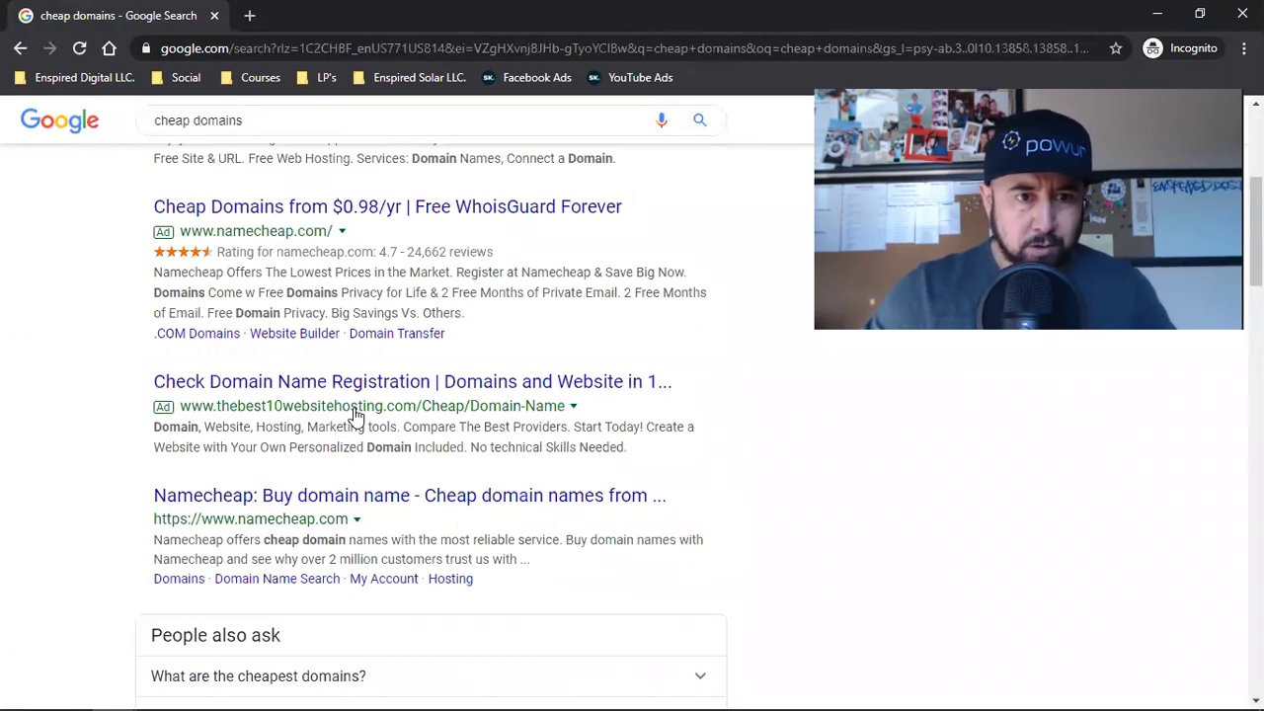
{"action": "scroll", "coordinate": [498, 517], "scroll_direction": "down", "scroll_amount": 7}
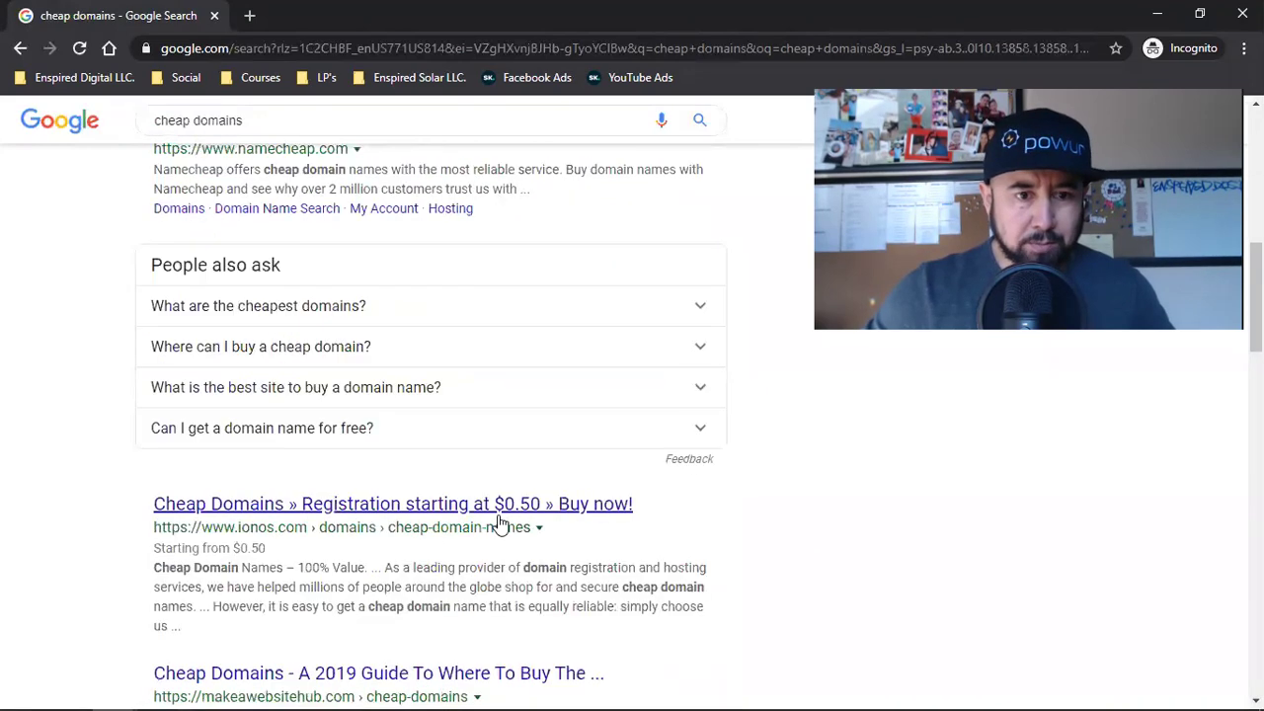
{"action": "scroll", "coordinate": [497, 521], "scroll_direction": "down", "scroll_amount": 4}
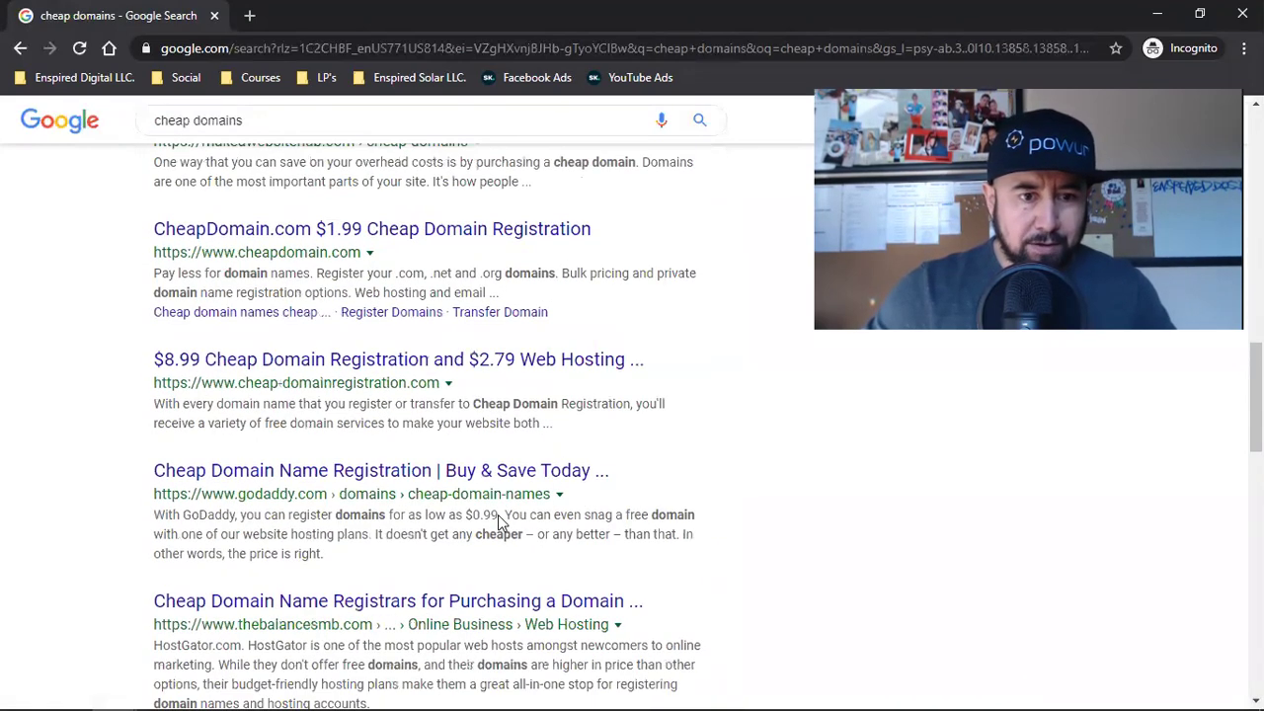
{"action": "left_click", "coordinate": [296, 285]}
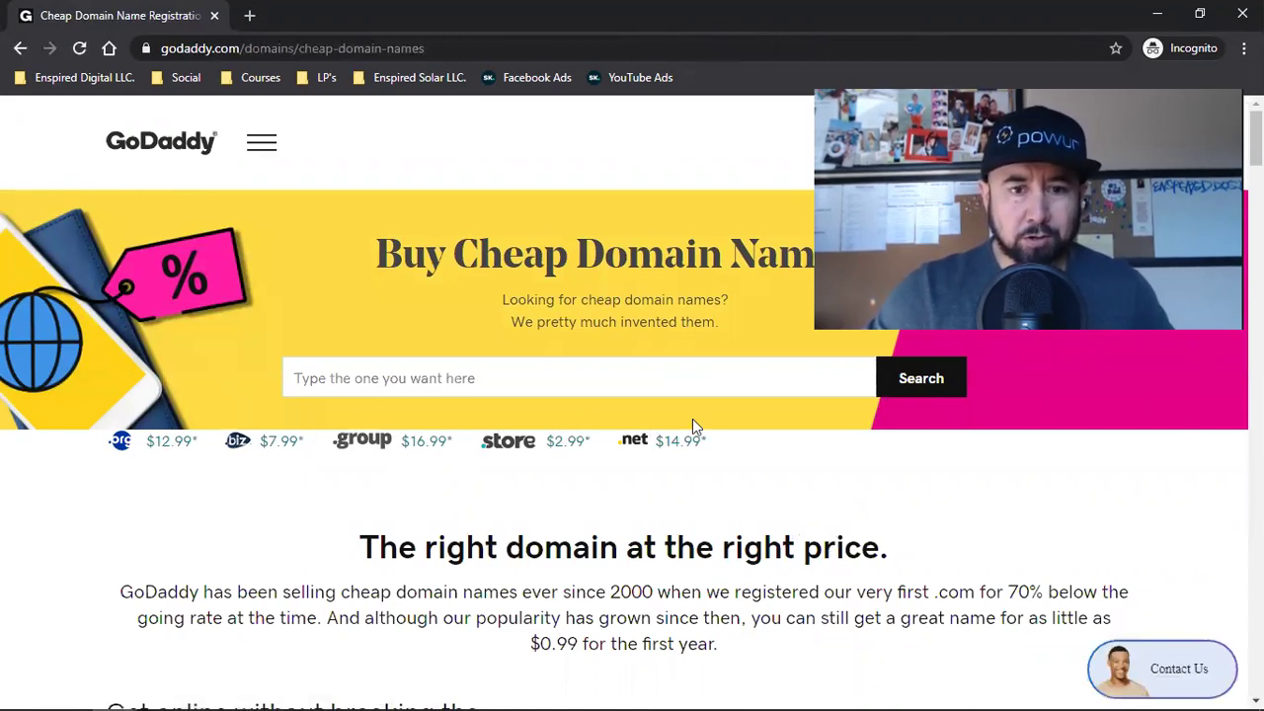
Close the incognito window and point out the web address of the live San Diego homes landing page.
{"action": "left_click", "coordinate": [1242, 14]}
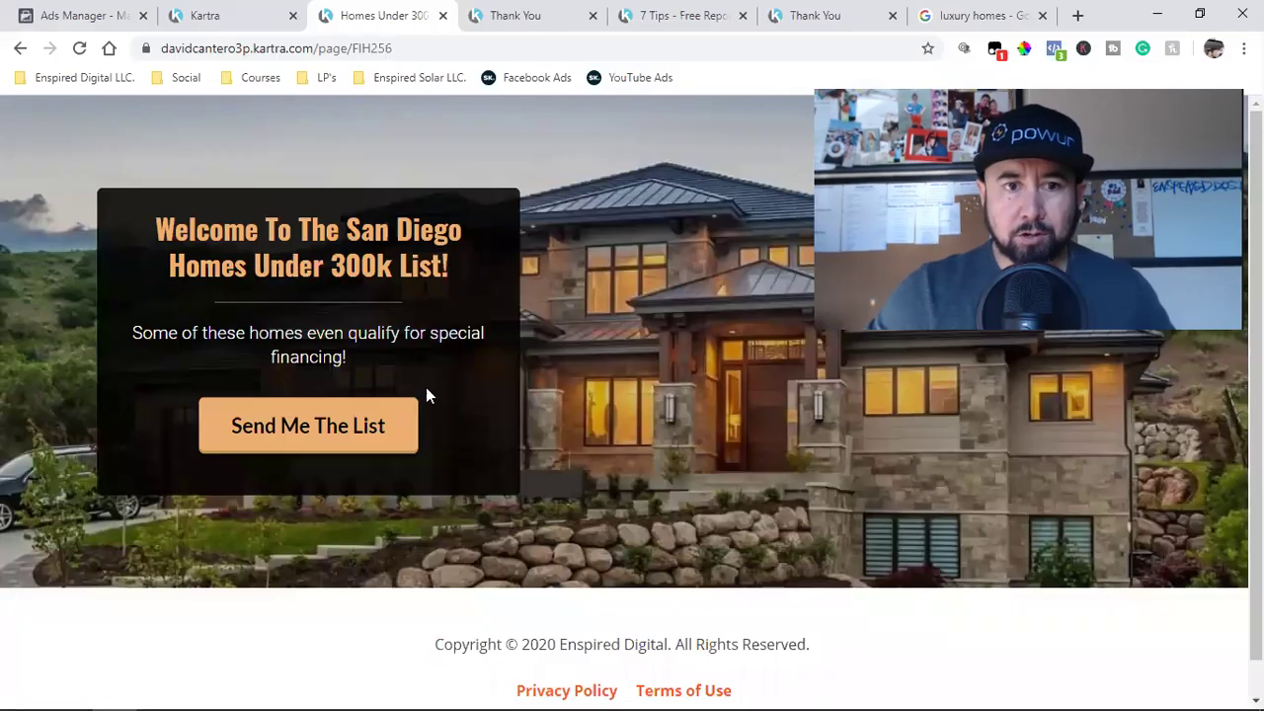
{"action": "left_click", "coordinate": [239, 49]}
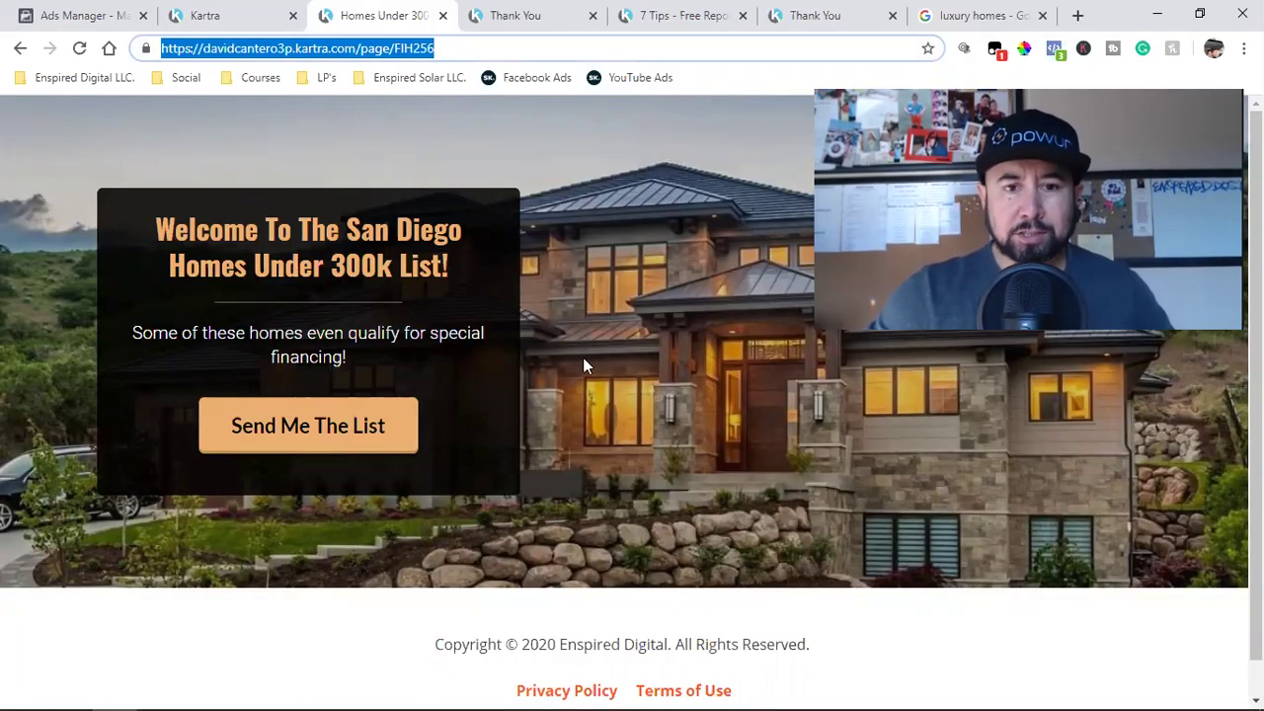
{"action": "left_click", "coordinate": [622, 403]}
{"action": "left_click", "coordinate": [222, 46]}
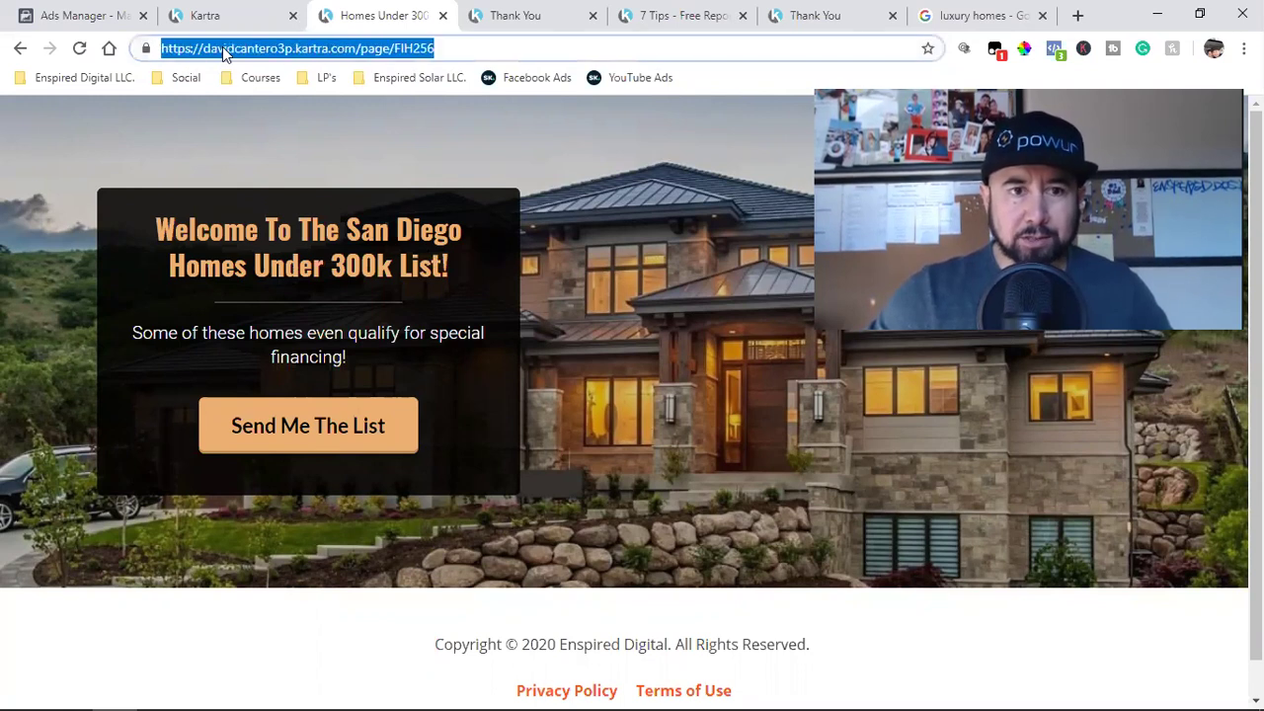
{"action": "left_click", "coordinate": [635, 320]}
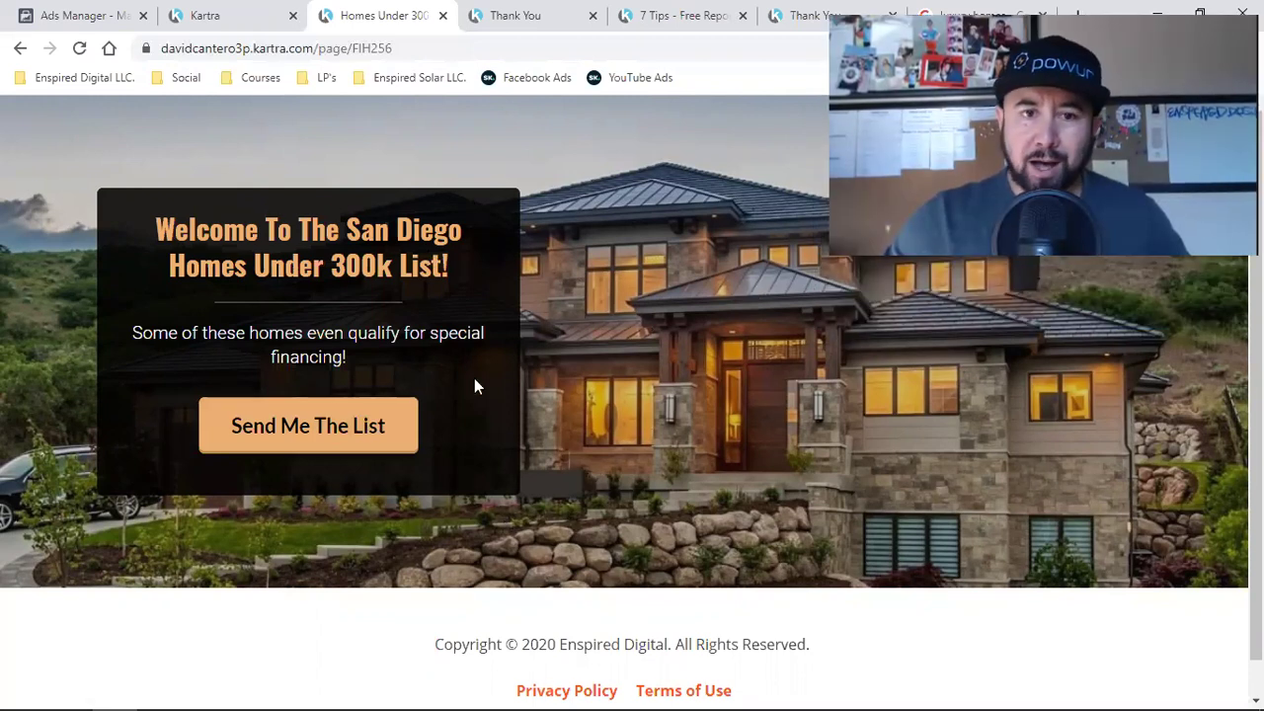
Return to the Kartra editor for the Buyer Leads - No Listing page and exit it to the pages dashboard.
{"action": "left_click", "coordinate": [234, 8]}
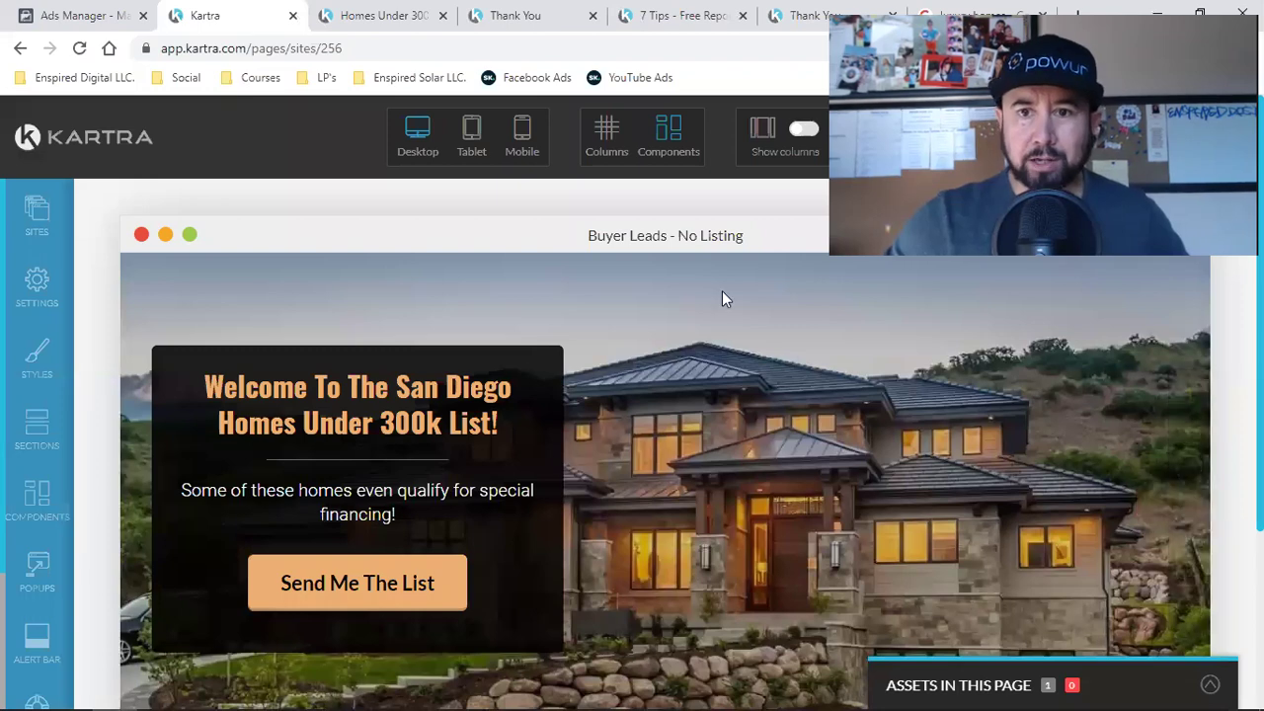
{"action": "left_click", "coordinate": [1230, 141]}
{"action": "left_click", "coordinate": [1114, 331]}
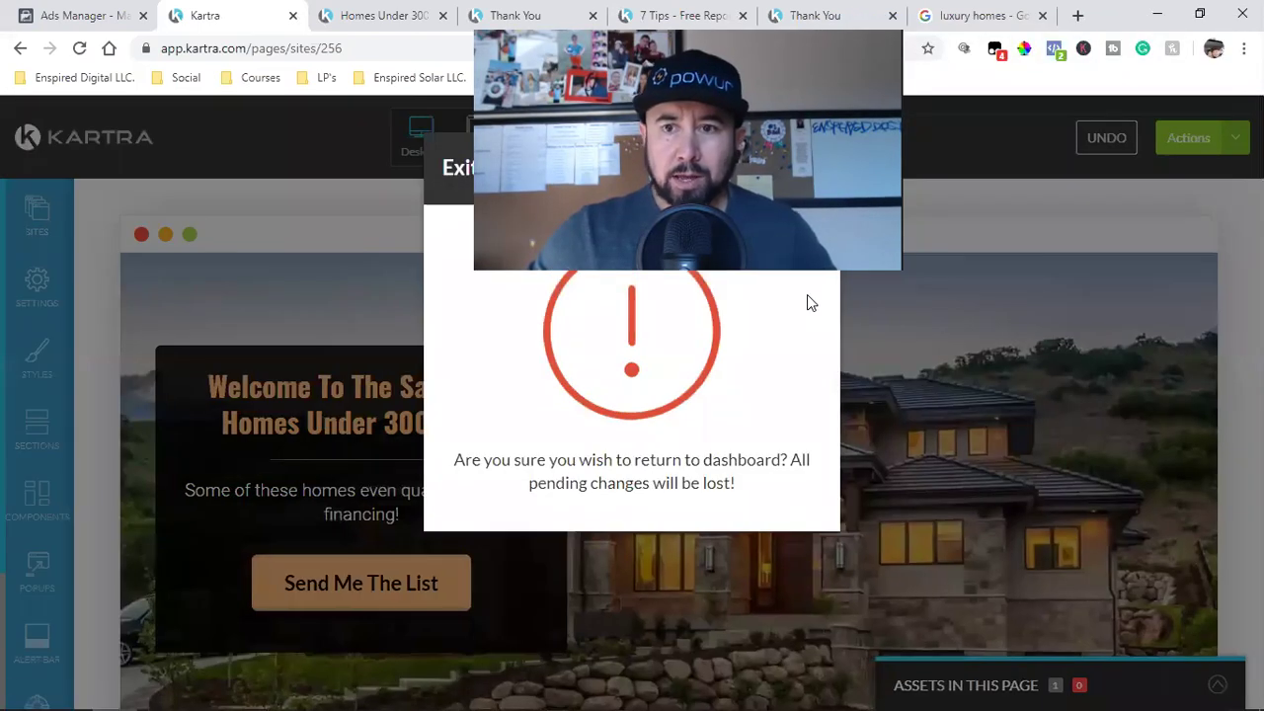
{"action": "left_click", "coordinate": [796, 174]}
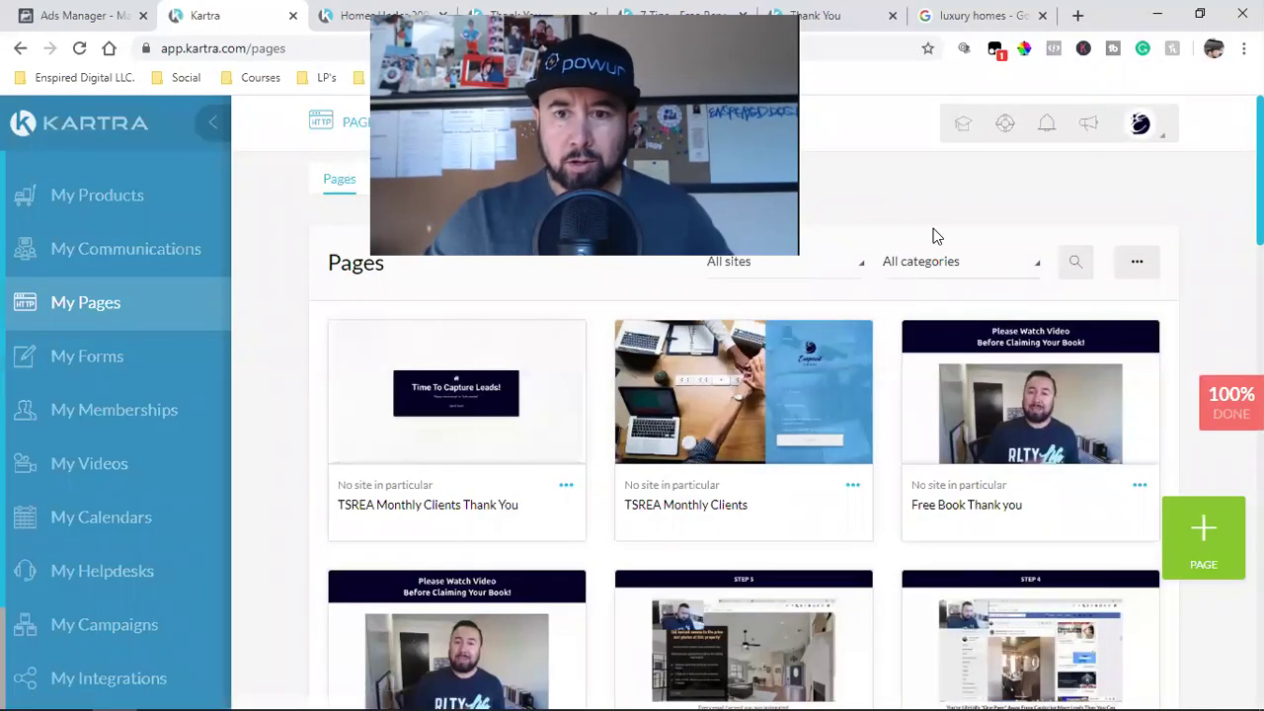
Filter the pages list to the Shared Funnels category.
{"action": "left_click", "coordinate": [972, 261]}
{"action": "scroll", "coordinate": [957, 441], "scroll_direction": "down", "scroll_amount": 2}
{"action": "scroll", "coordinate": [956, 442], "scroll_direction": "down", "scroll_amount": 1}
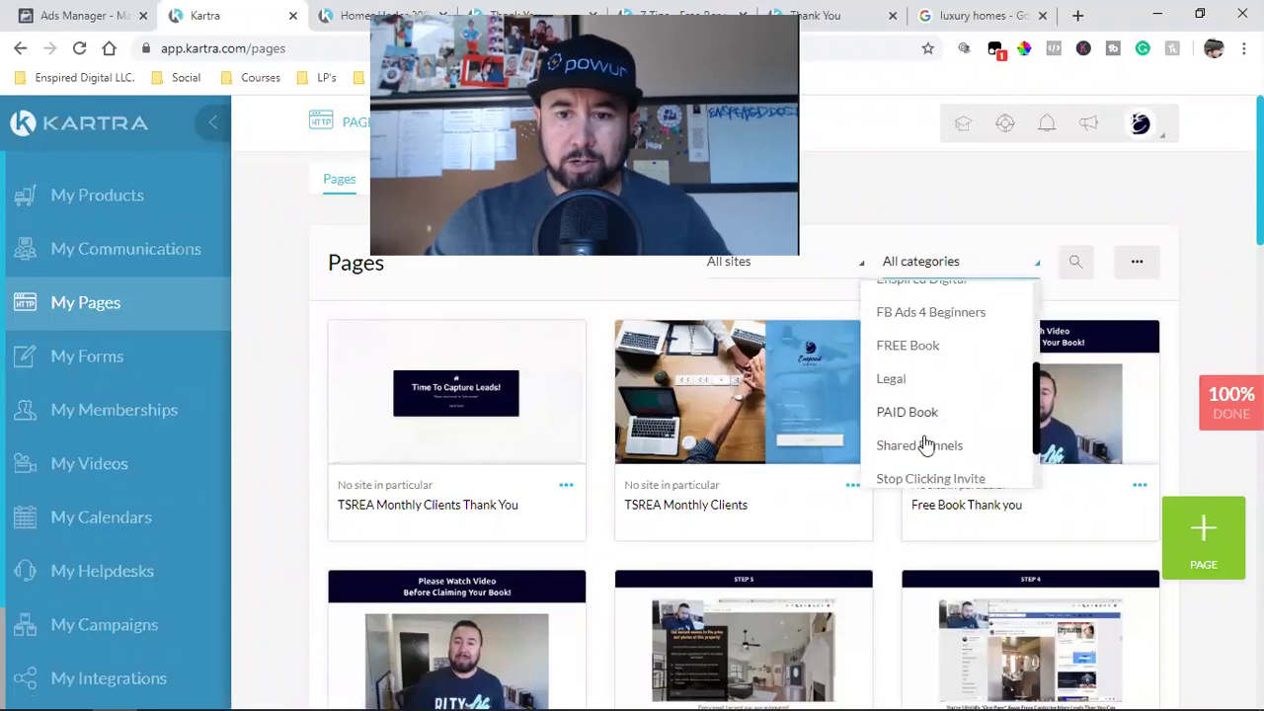
{"action": "left_click", "coordinate": [922, 449]}
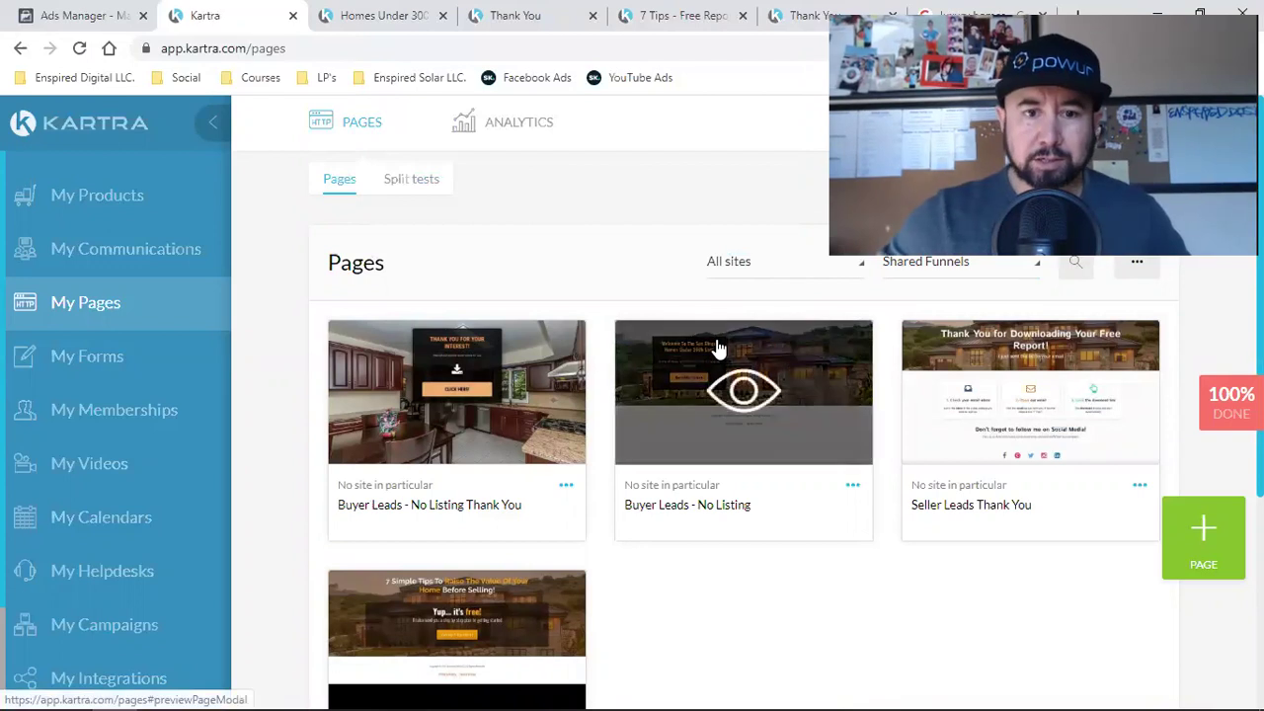
Open the Buyer Leads - No Listing Thank You page in the page editor, keeping its name, category and site settings.
{"action": "left_click", "coordinate": [567, 488]}
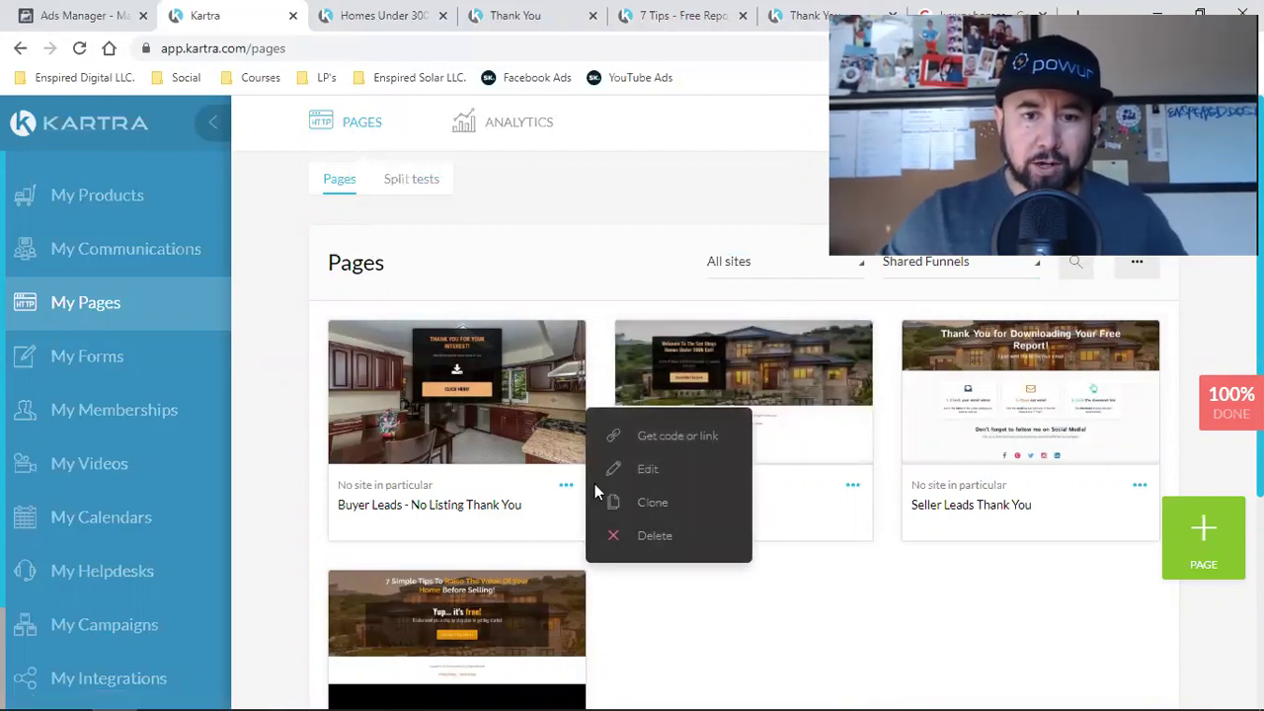
{"action": "left_click", "coordinate": [659, 468]}
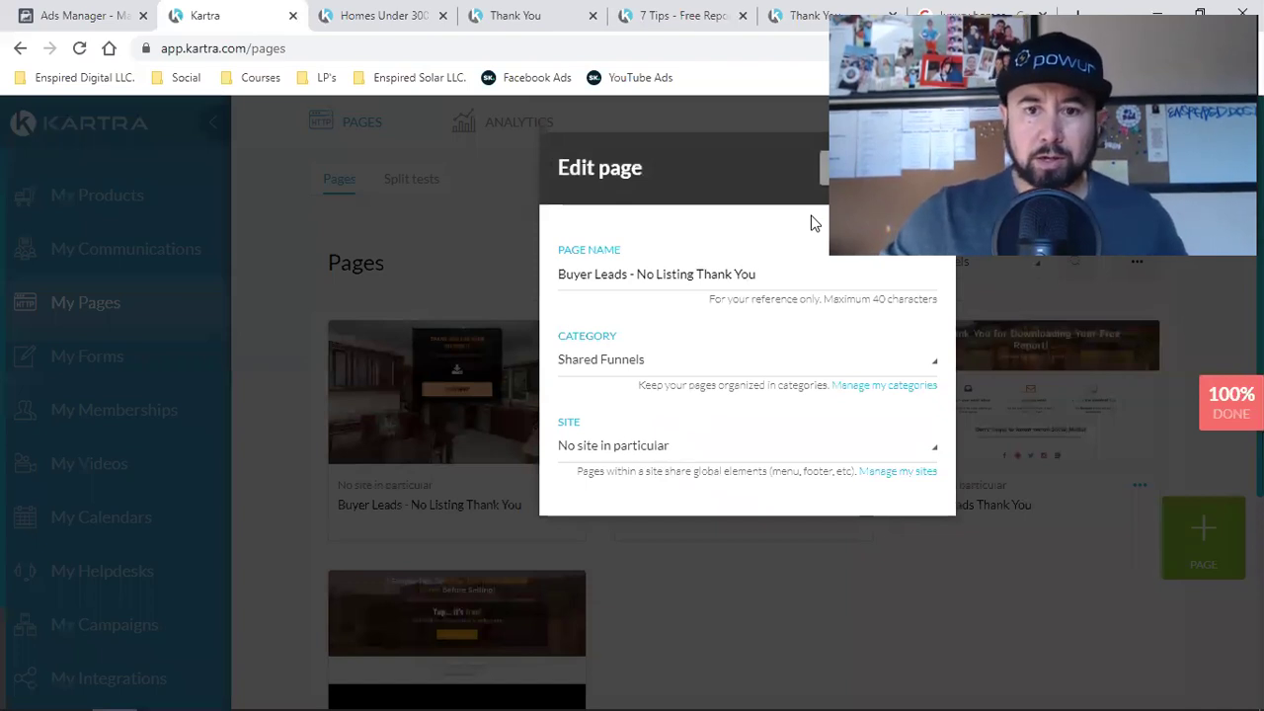
{"action": "left_click", "coordinate": [909, 168]}
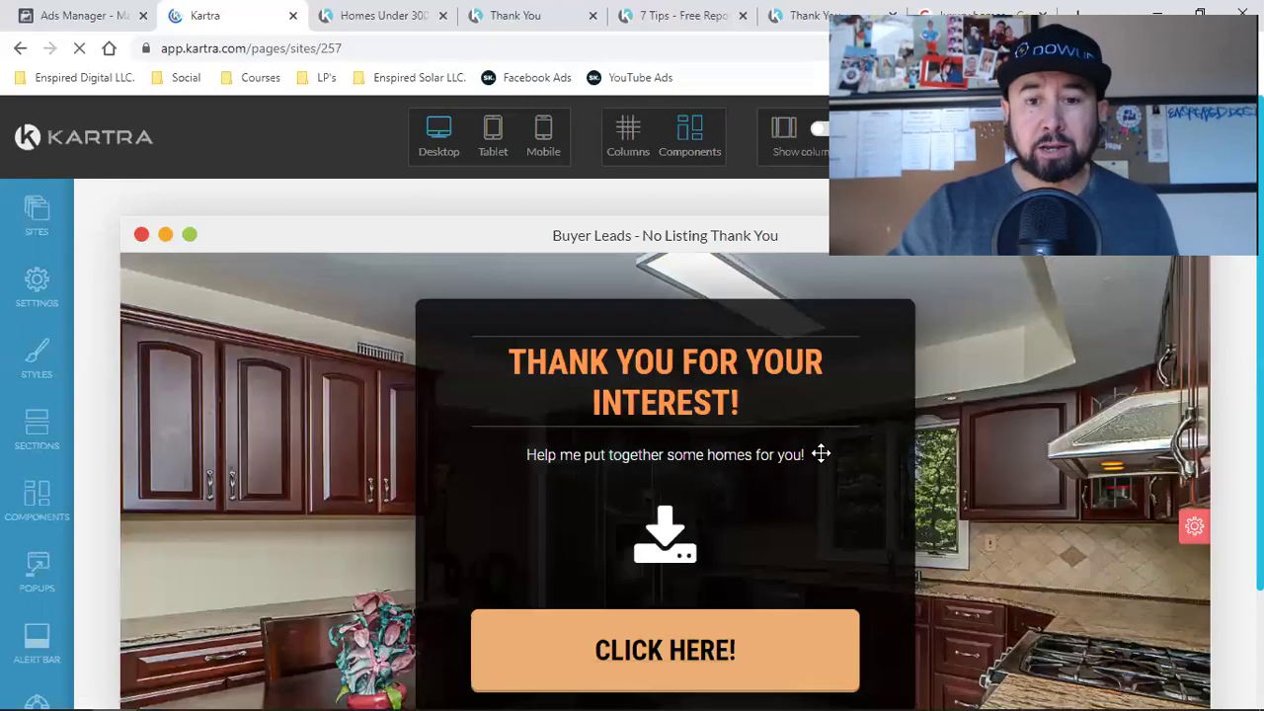
{"action": "scroll", "coordinate": [911, 475], "scroll_direction": "down", "scroll_amount": 2}
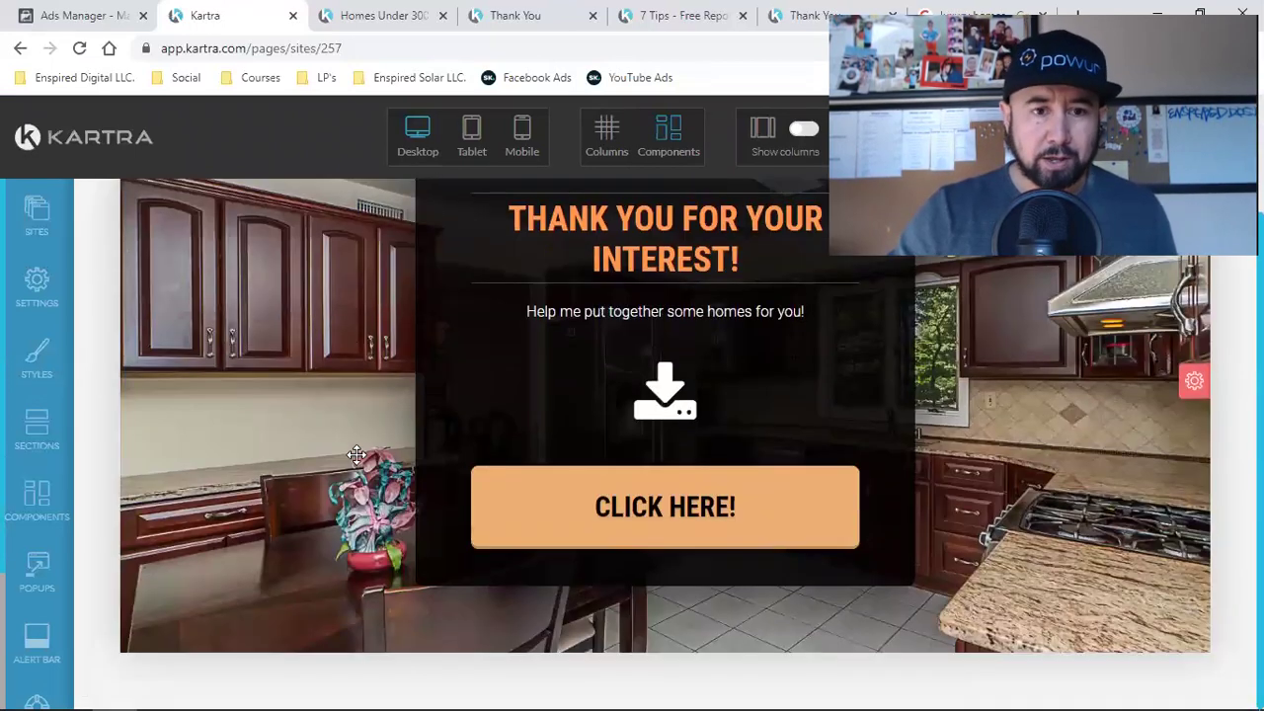
Review the live seller leads and buyer leads pages with their thank-you pages, and return to the thank-you page editor.
{"action": "left_click", "coordinate": [691, 11]}
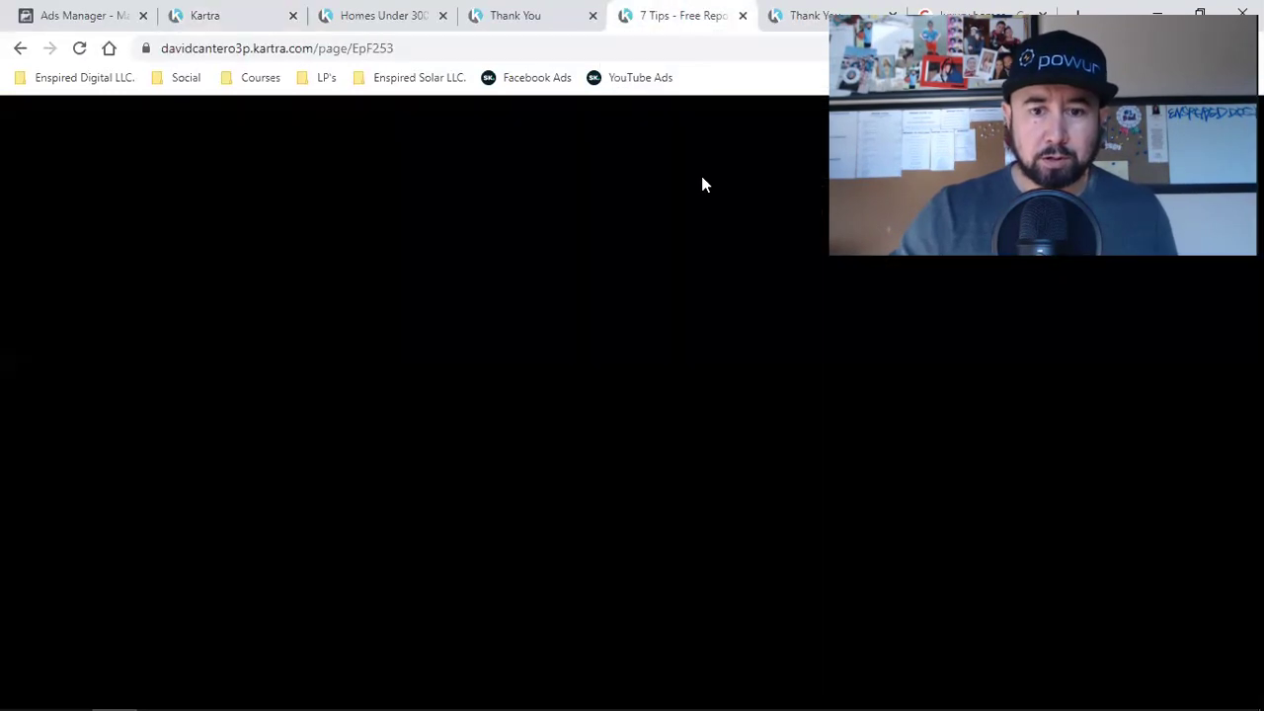
{"action": "scroll", "coordinate": [760, 449], "scroll_direction": "down", "scroll_amount": 1}
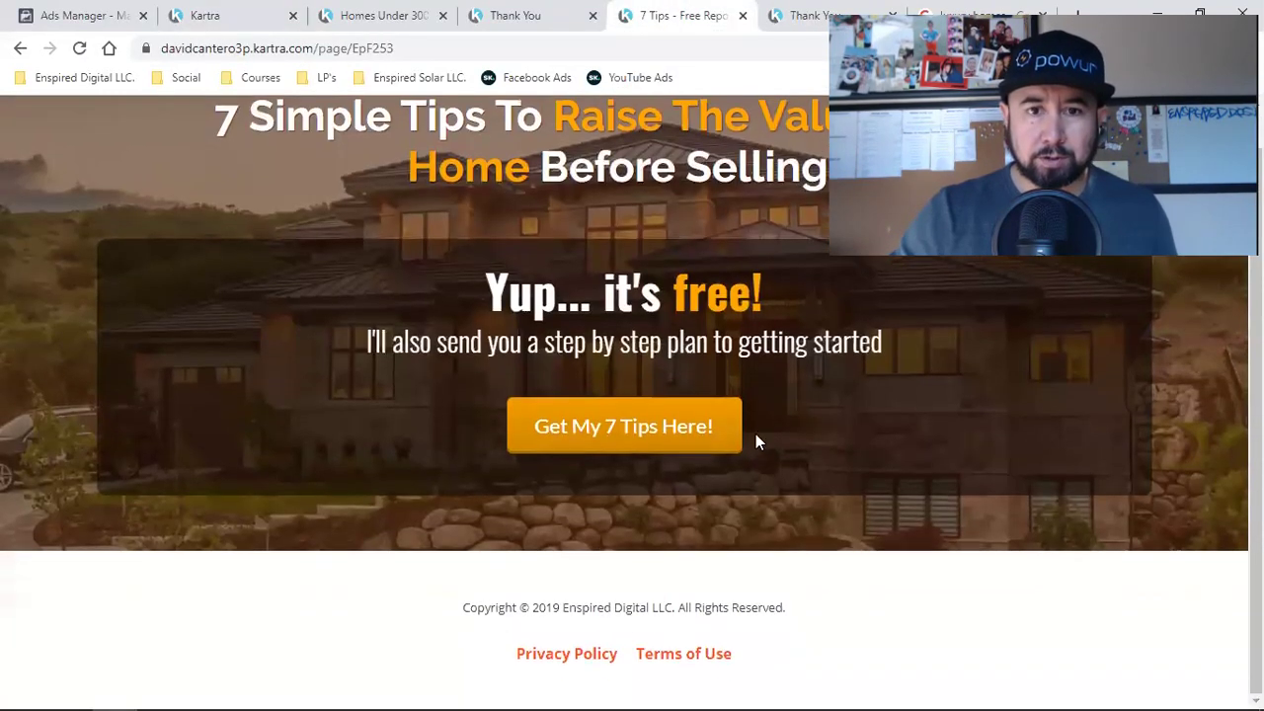
{"action": "left_click", "coordinate": [775, 11]}
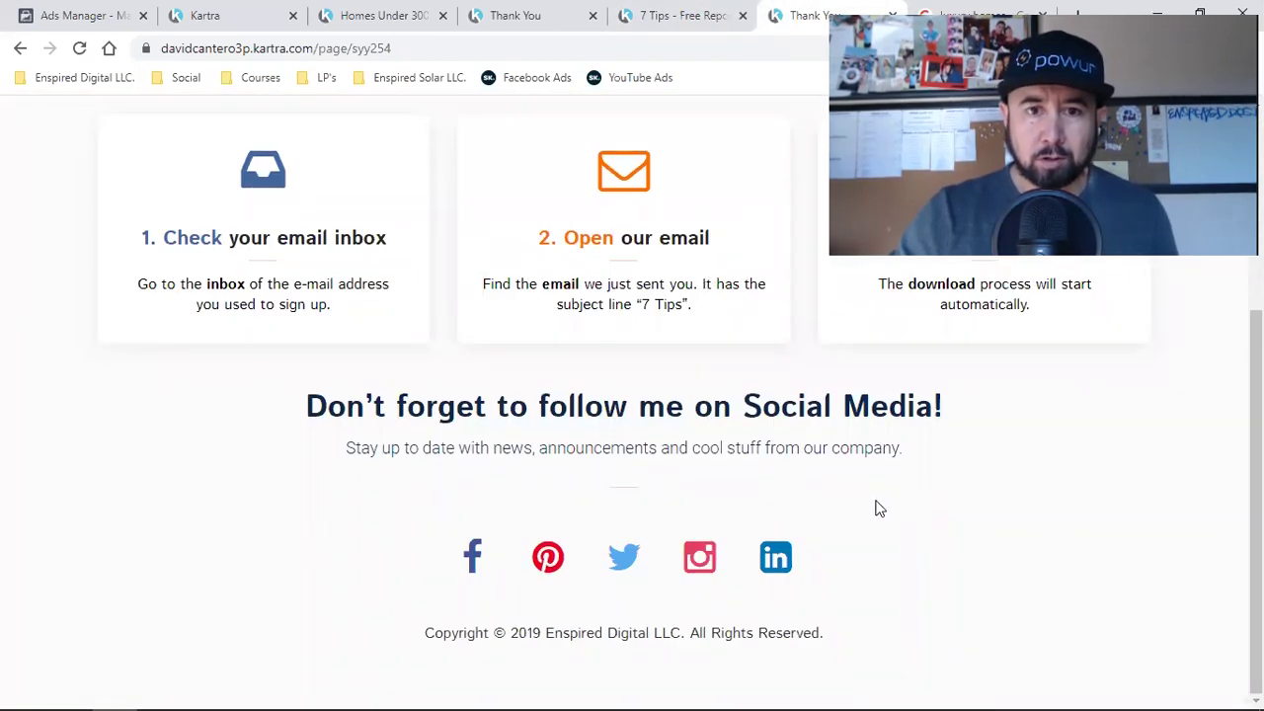
{"action": "scroll", "coordinate": [873, 509], "scroll_direction": "up", "scroll_amount": 3}
{"action": "left_click", "coordinate": [336, 13]}
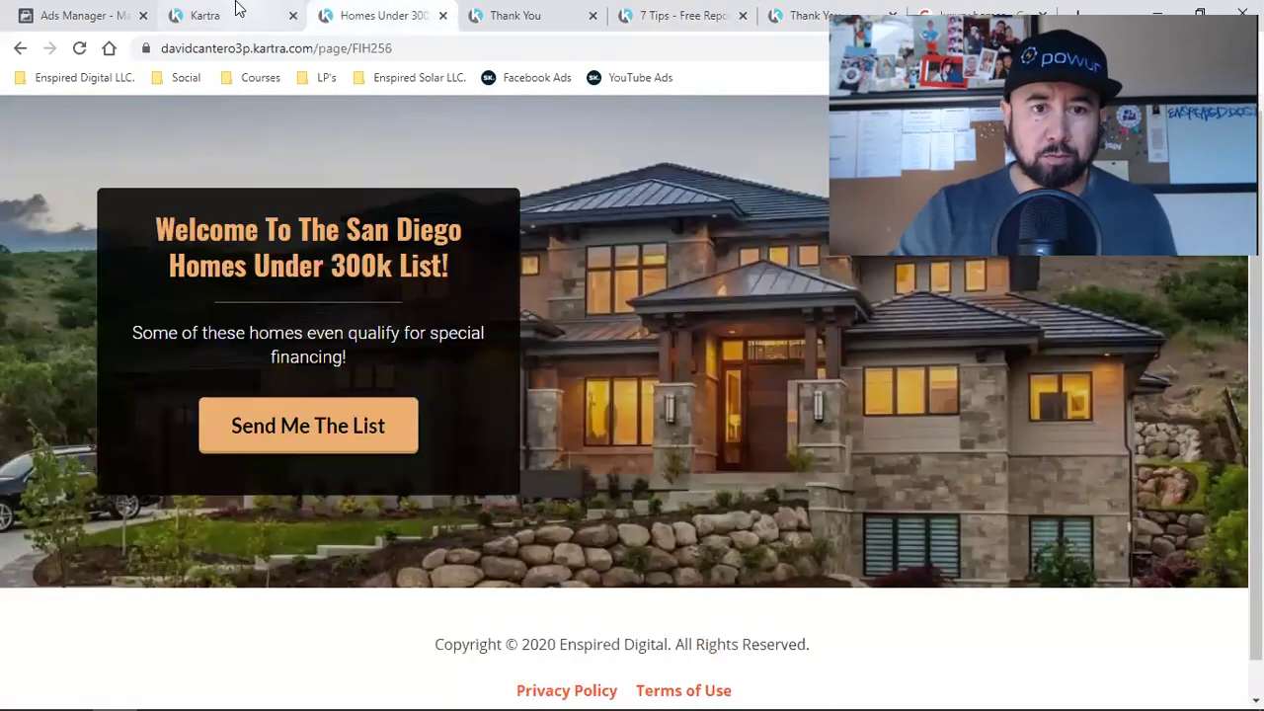
{"action": "left_click", "coordinate": [508, 12]}
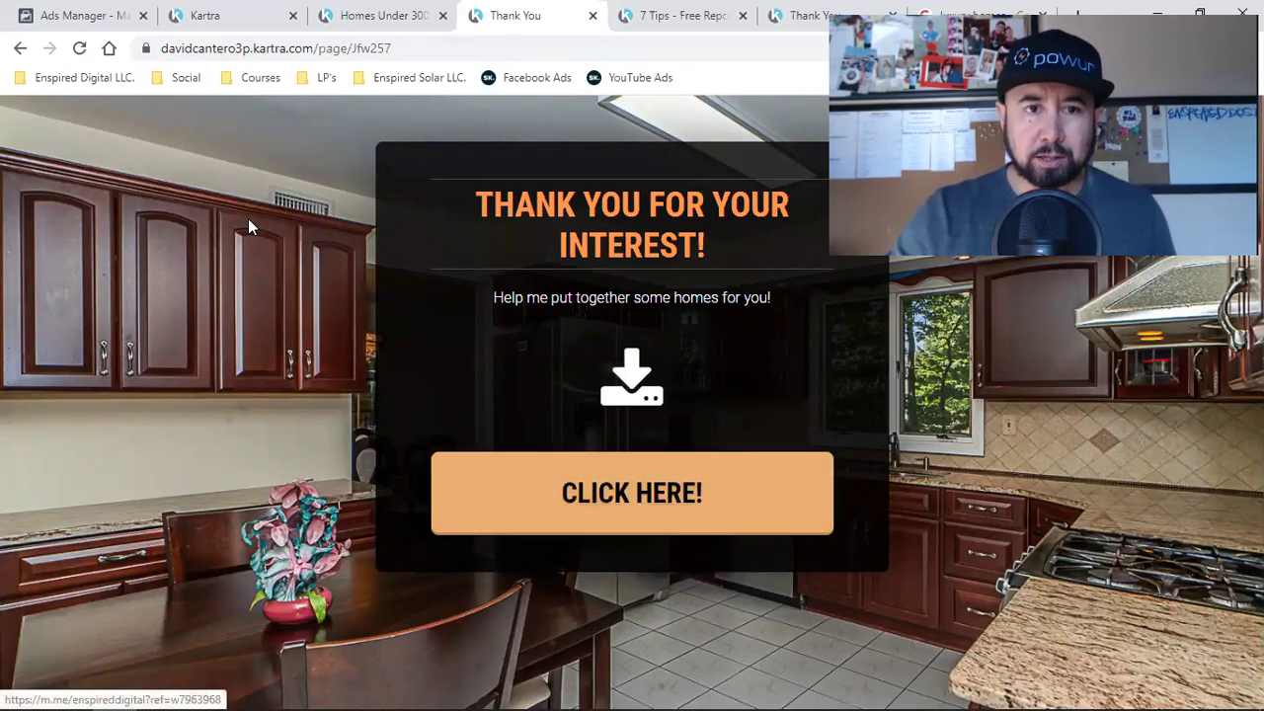
{"action": "left_click", "coordinate": [218, 14]}
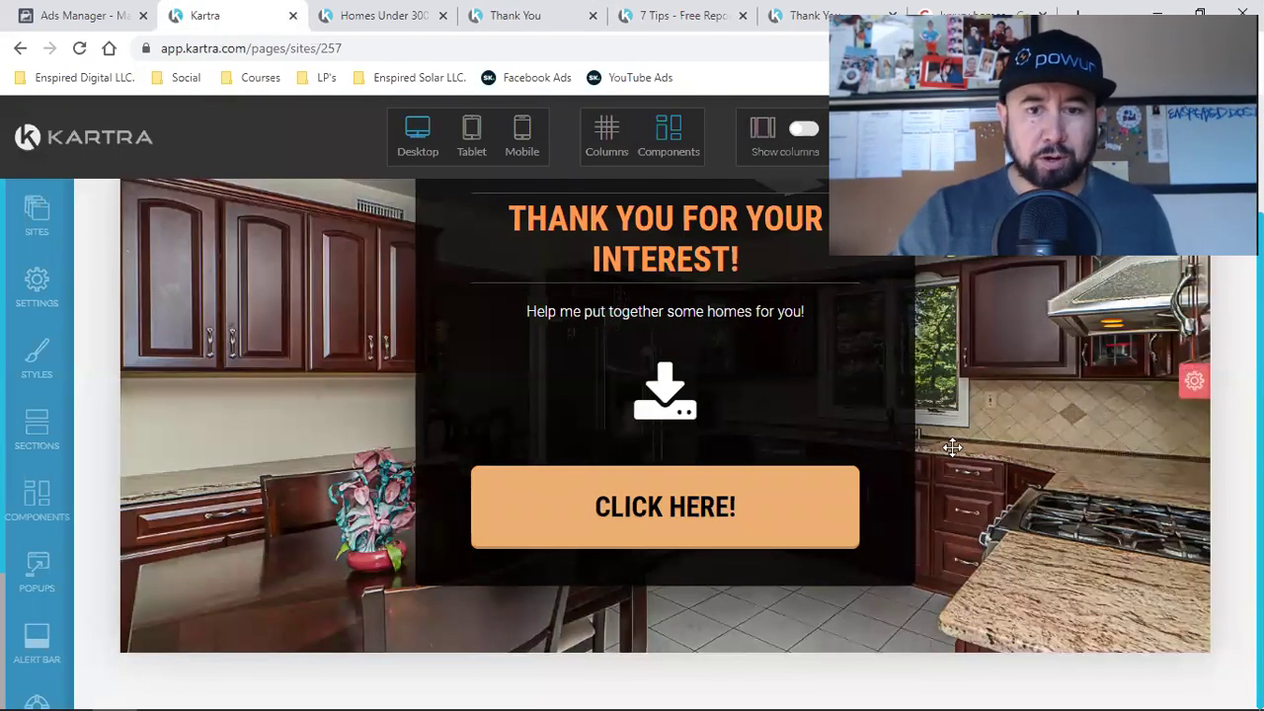
Open the configuration settings of the thank-you page's section with the kitchen background.
{"action": "scroll", "coordinate": [951, 447], "scroll_direction": "up", "scroll_amount": 2}
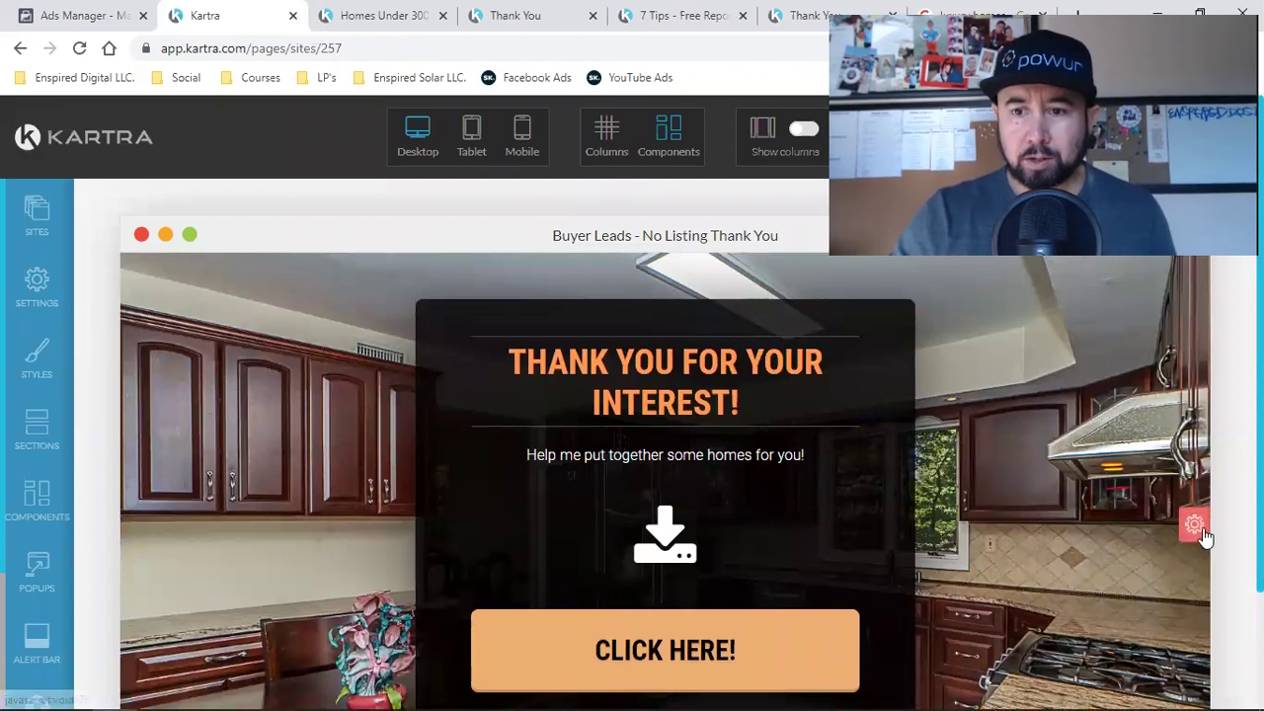
{"action": "mouse_move", "coordinate": [1190, 524]}
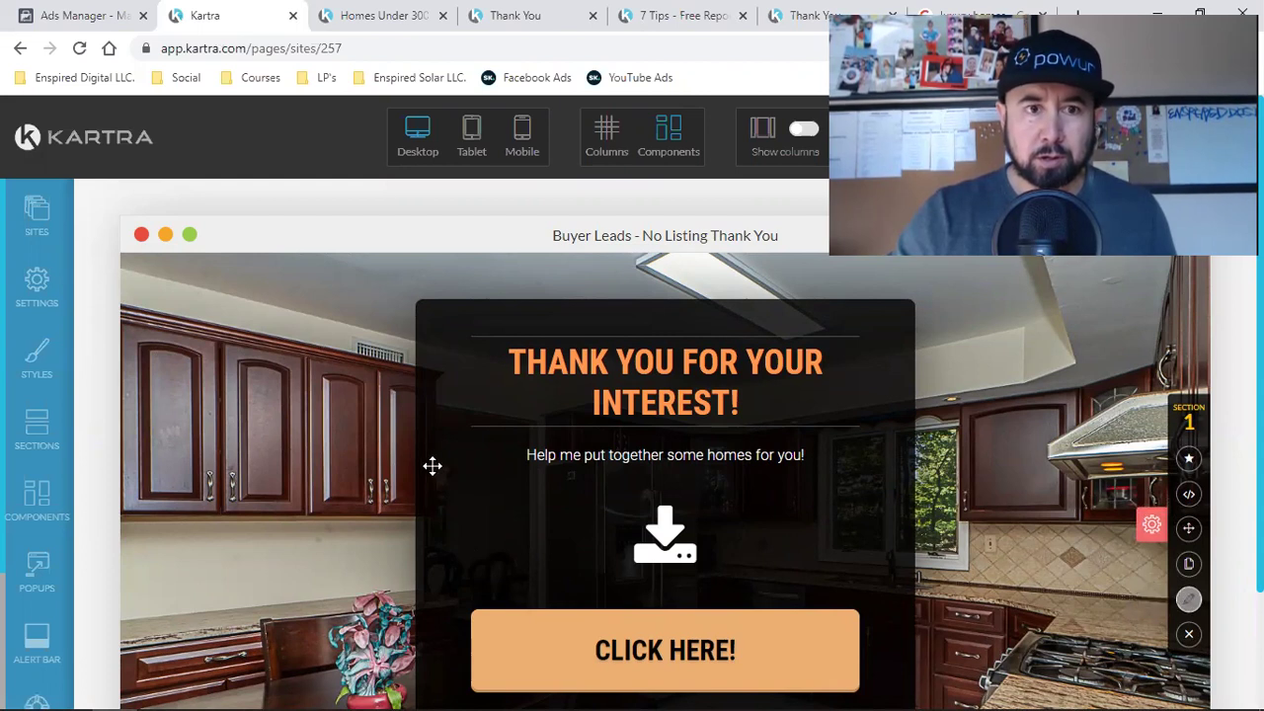
{"action": "left_click", "coordinate": [432, 465]}
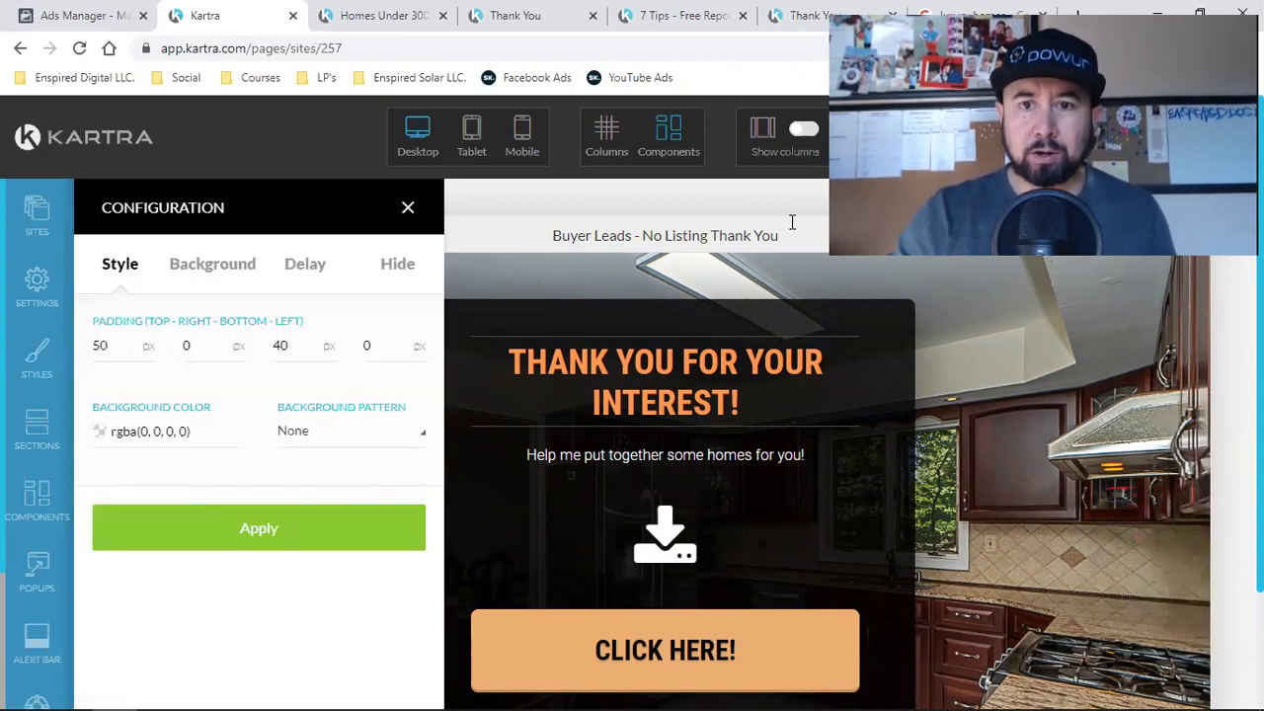
Go back to the luxury homes Google image search and search for "luxury homes interior".
{"action": "key", "text": "ctrl+9"}
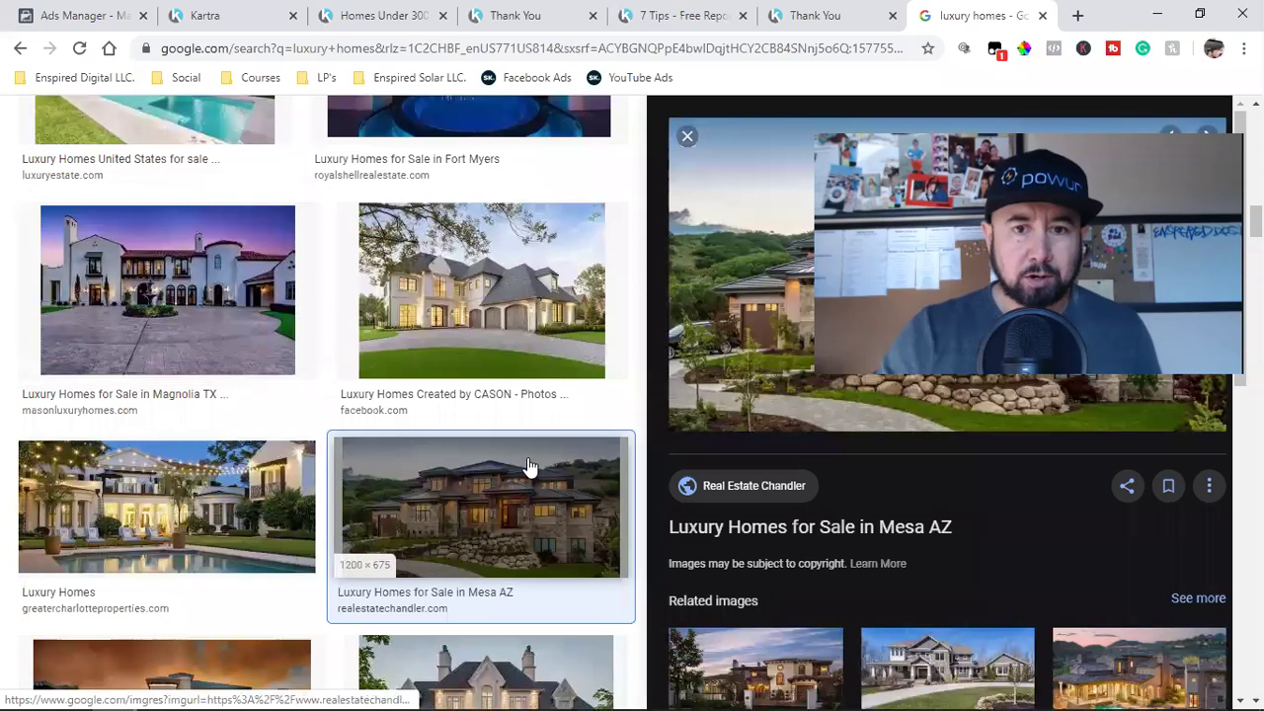
{"action": "scroll", "coordinate": [529, 466], "scroll_direction": "up", "scroll_amount": 10}
{"action": "left_click", "coordinate": [253, 141]}
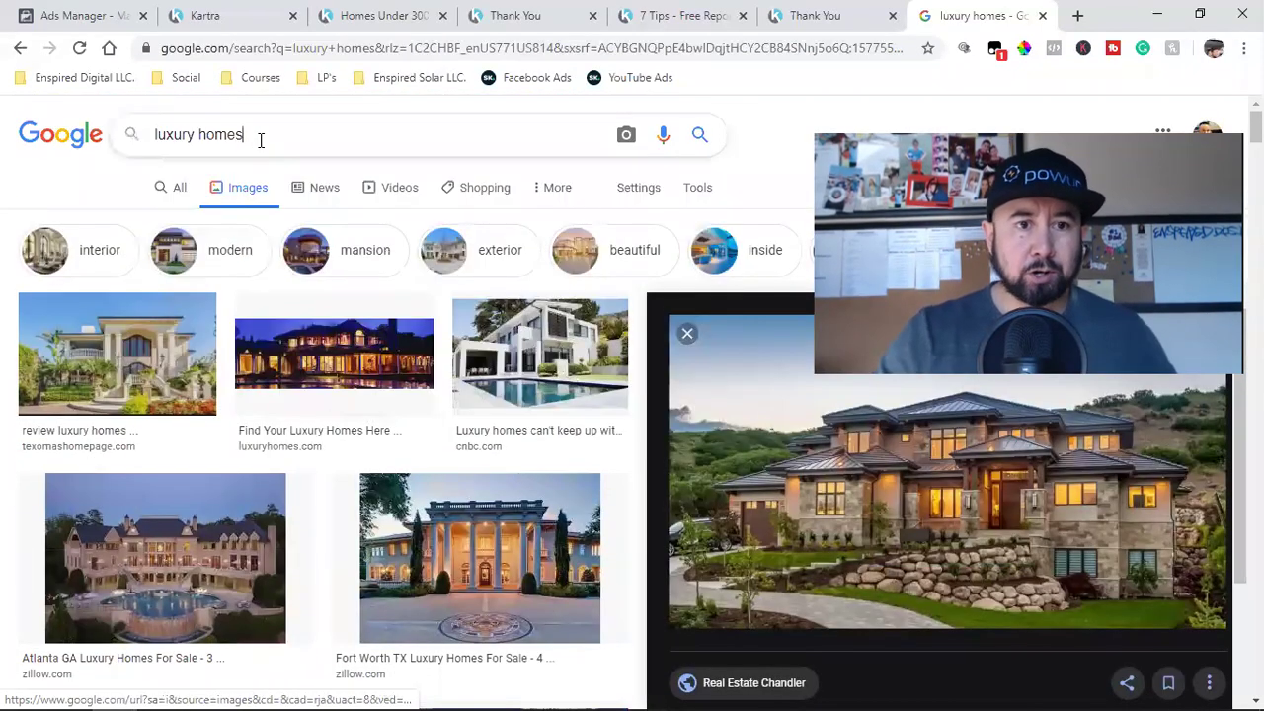
{"action": "type", "text": "interior"}
{"action": "key", "text": "Return"}
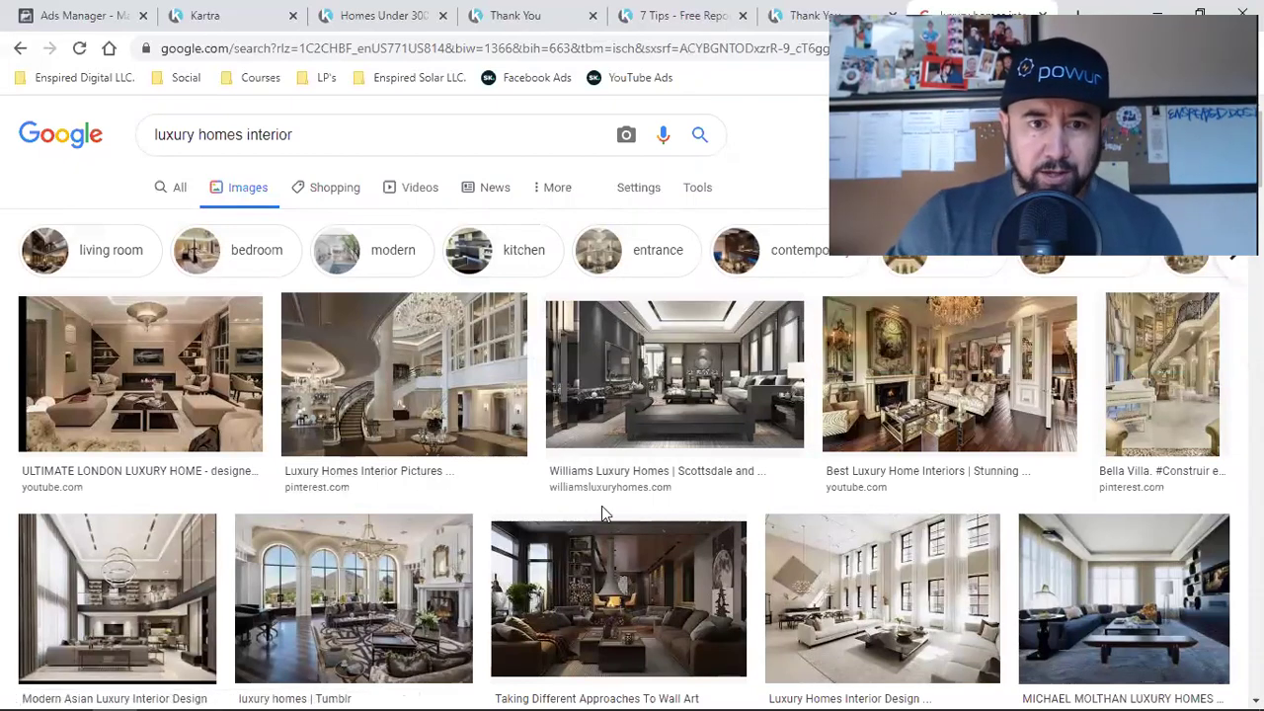
Browse the interior images for a thank-you page background and open the preview of "Inside Luxury Homes - Zion Star".
{"action": "scroll", "coordinate": [598, 508], "scroll_direction": "down", "scroll_amount": 2}
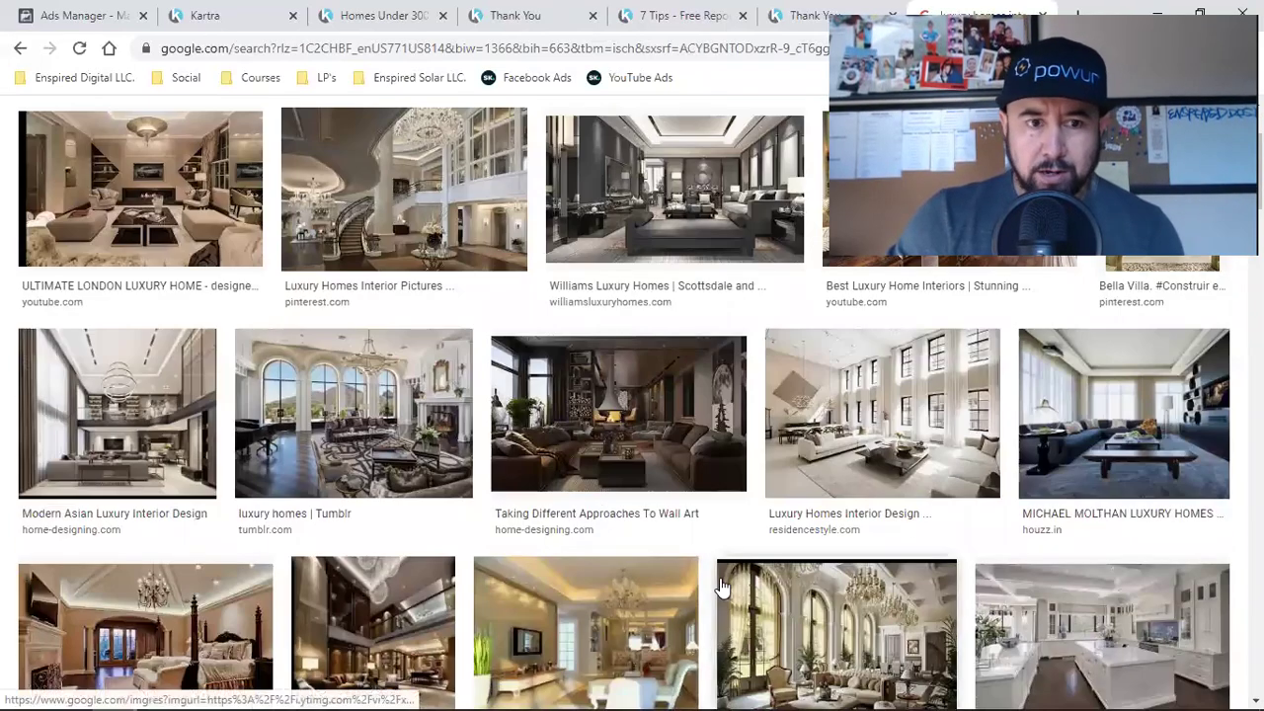
{"action": "left_click", "coordinate": [380, 15]}
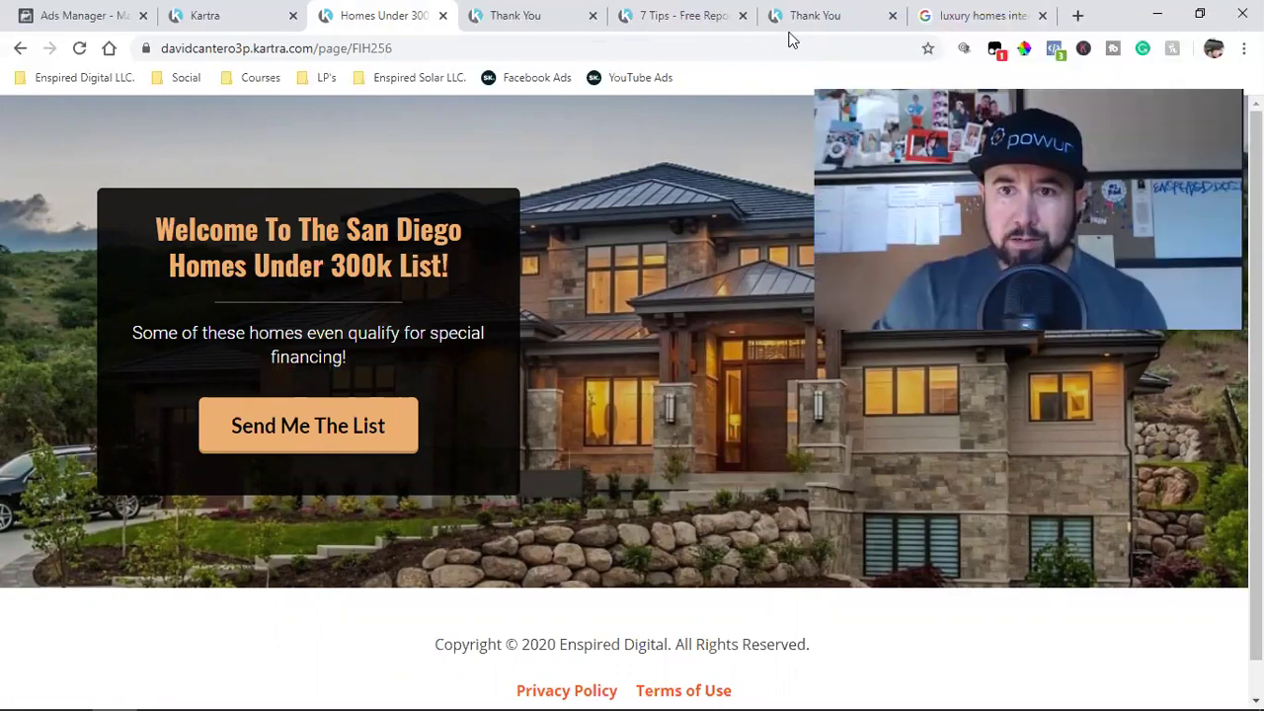
{"action": "left_click", "coordinate": [977, 15]}
{"action": "scroll", "coordinate": [658, 579], "scroll_direction": "down", "scroll_amount": 2}
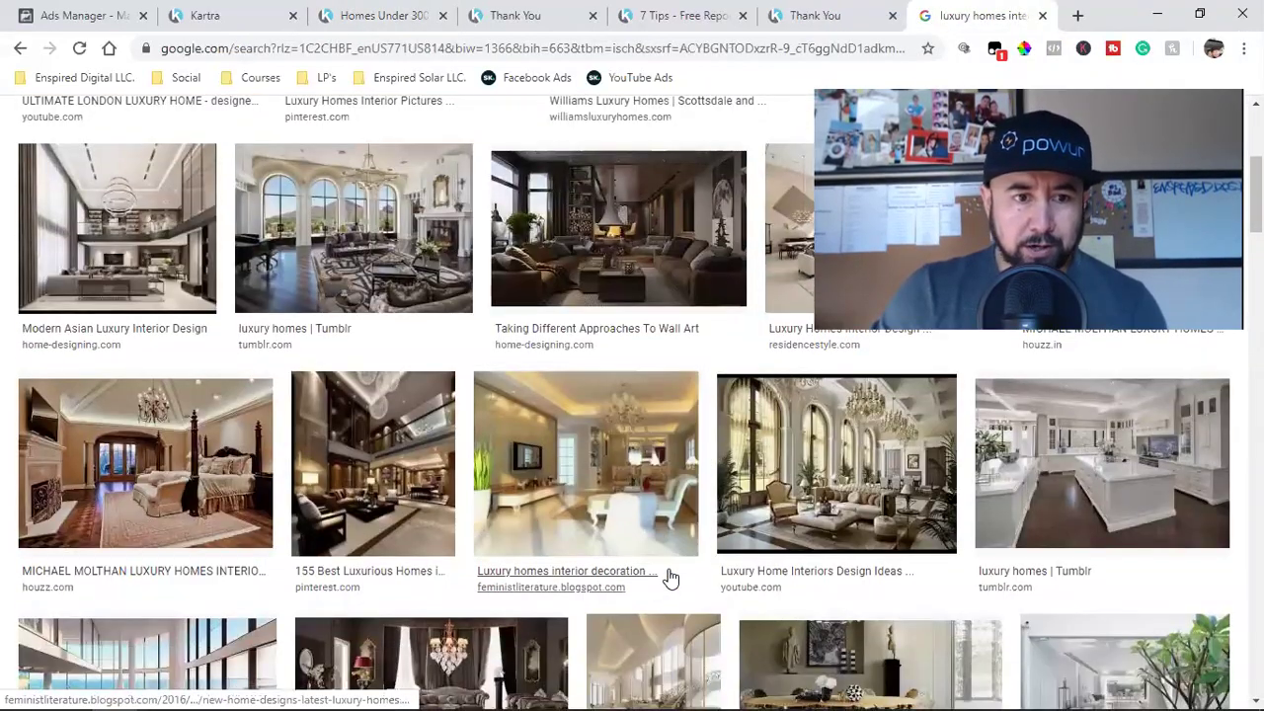
{"action": "scroll", "coordinate": [669, 578], "scroll_direction": "down", "scroll_amount": 1}
{"action": "scroll", "coordinate": [548, 606], "scroll_direction": "down", "scroll_amount": 2}
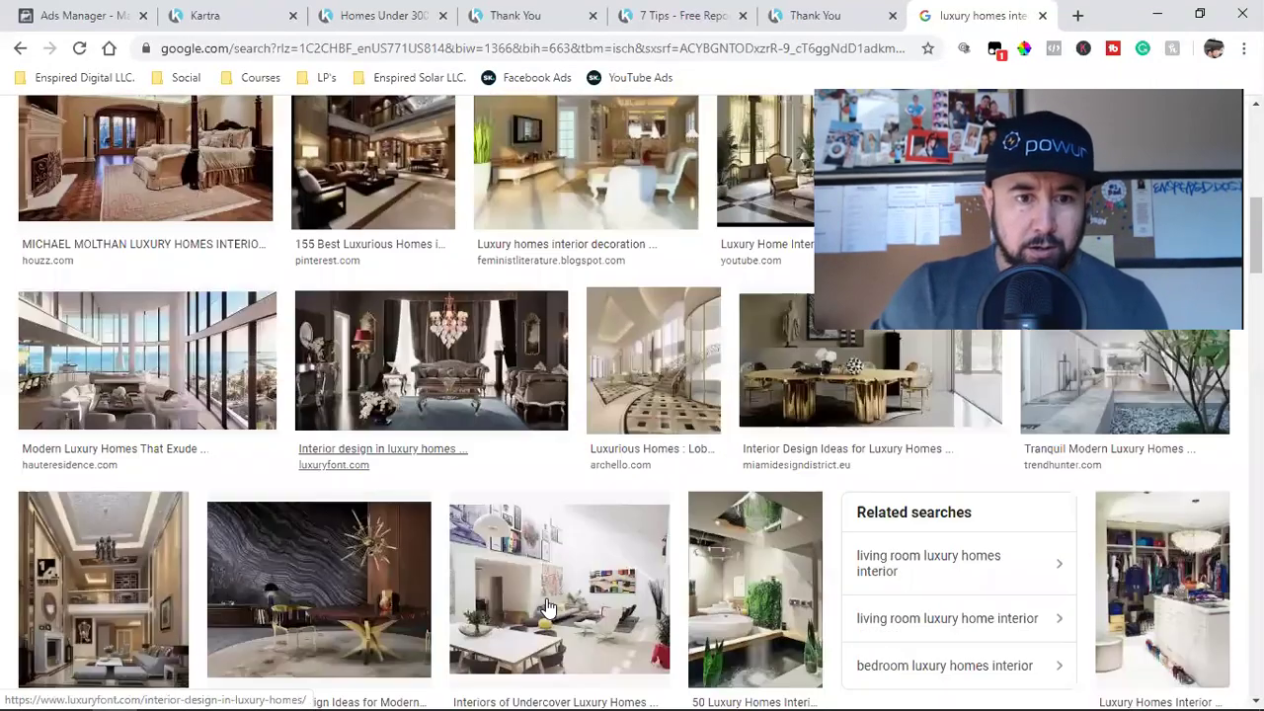
{"action": "scroll", "coordinate": [547, 606], "scroll_direction": "down", "scroll_amount": 4}
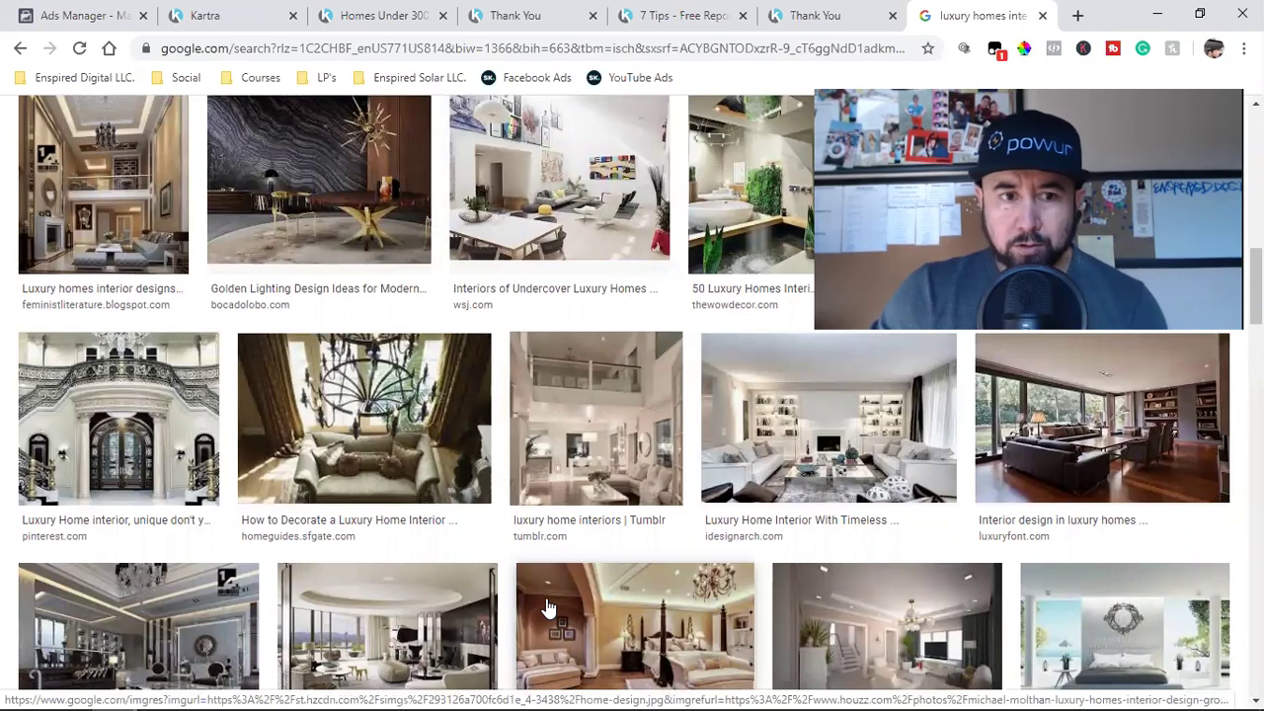
{"action": "scroll", "coordinate": [548, 606], "scroll_direction": "down", "scroll_amount": 2}
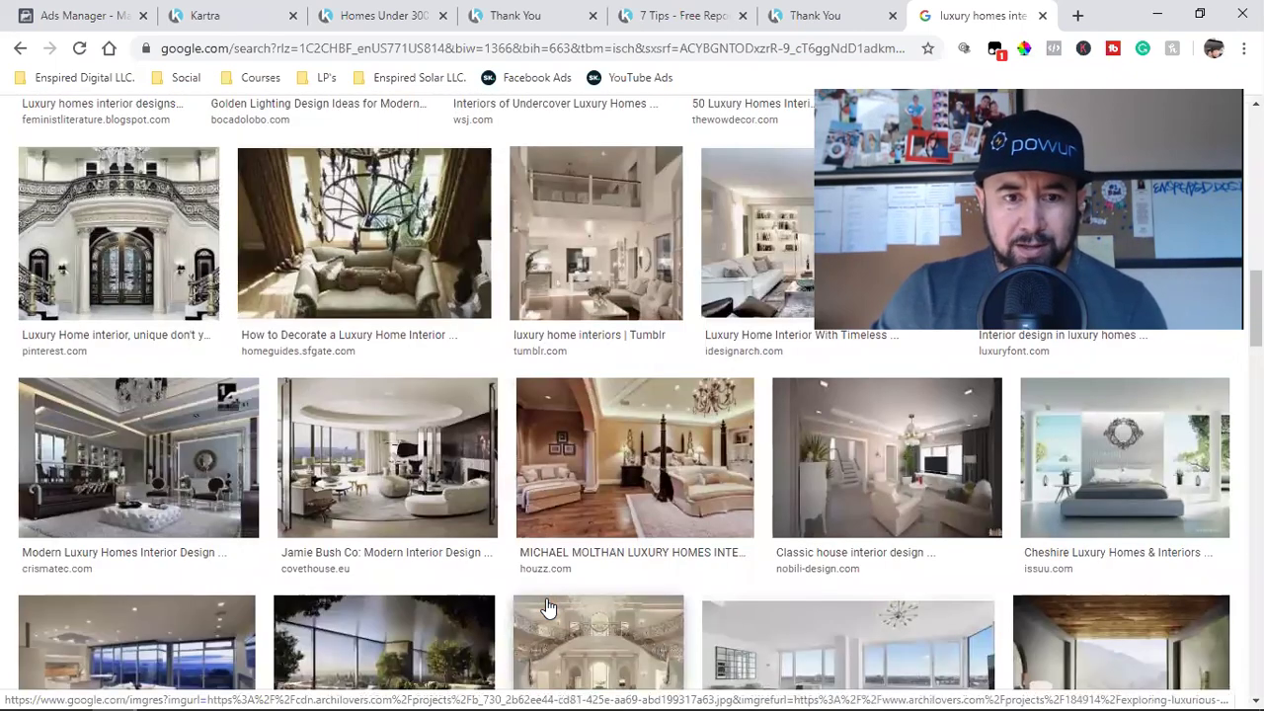
{"action": "scroll", "coordinate": [546, 607], "scroll_direction": "down", "scroll_amount": 2}
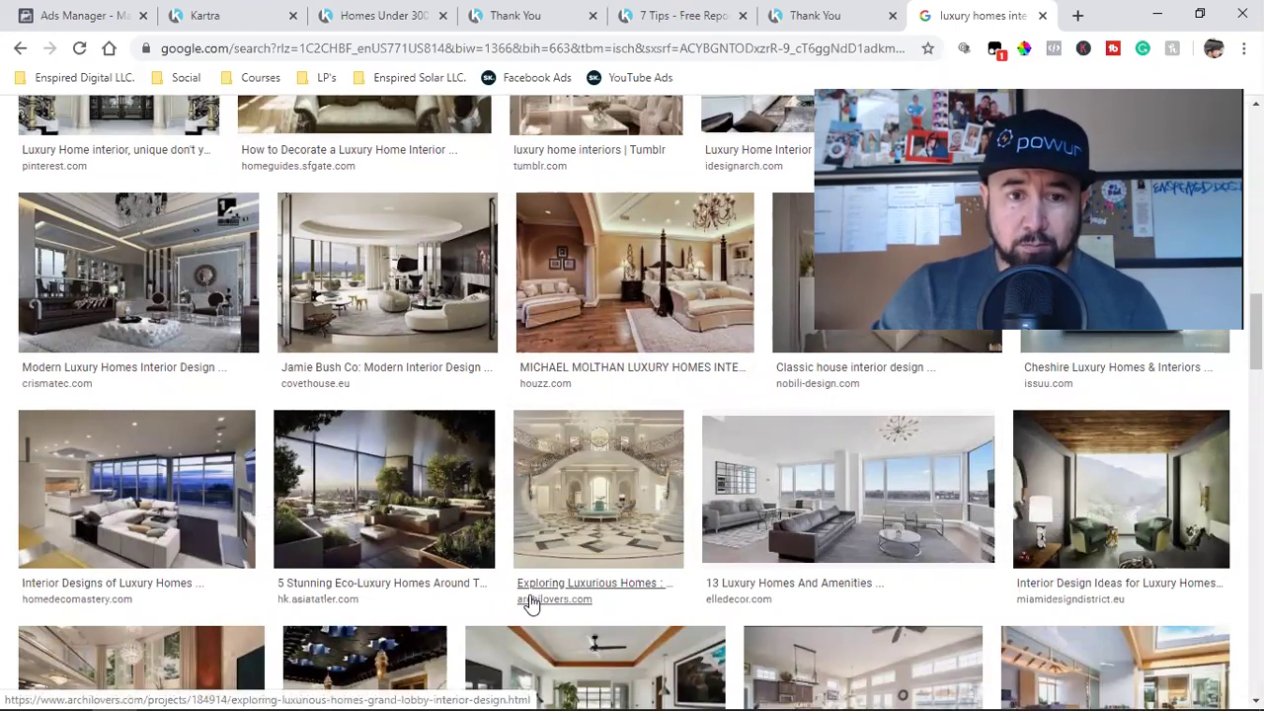
{"action": "scroll", "coordinate": [531, 604], "scroll_direction": "down", "scroll_amount": 2}
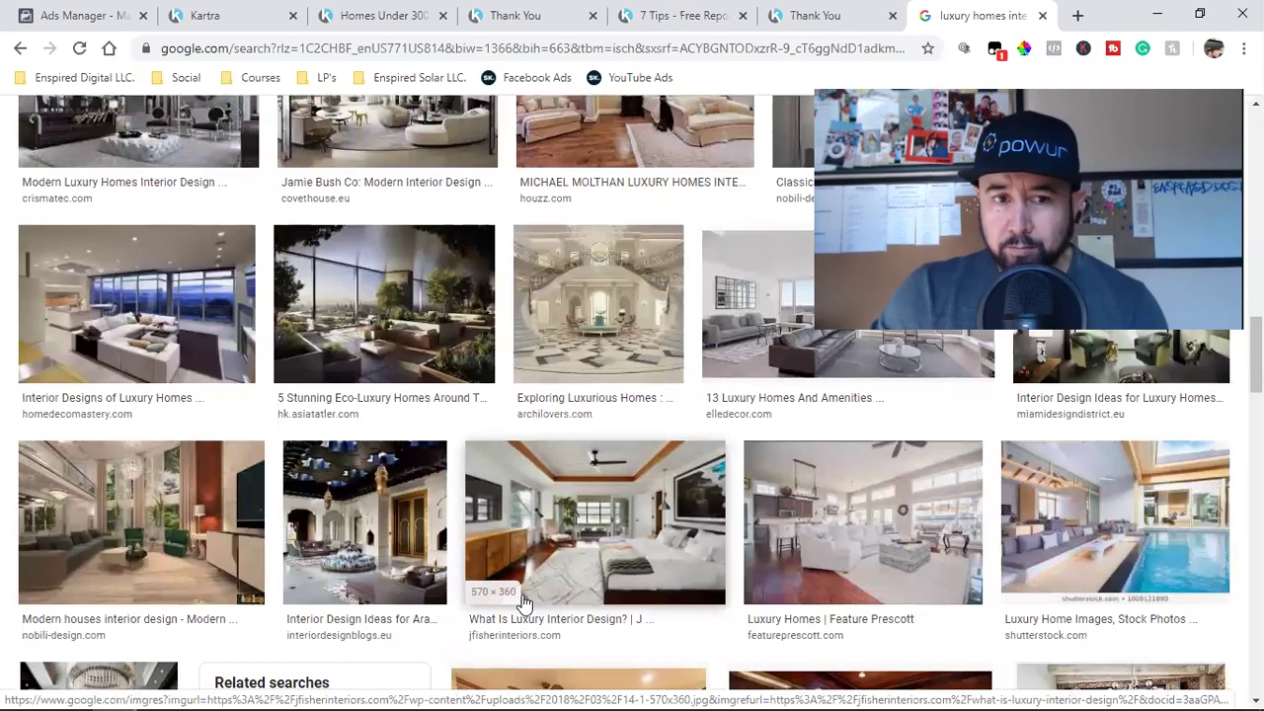
{"action": "scroll", "coordinate": [524, 603], "scroll_direction": "down", "scroll_amount": 4}
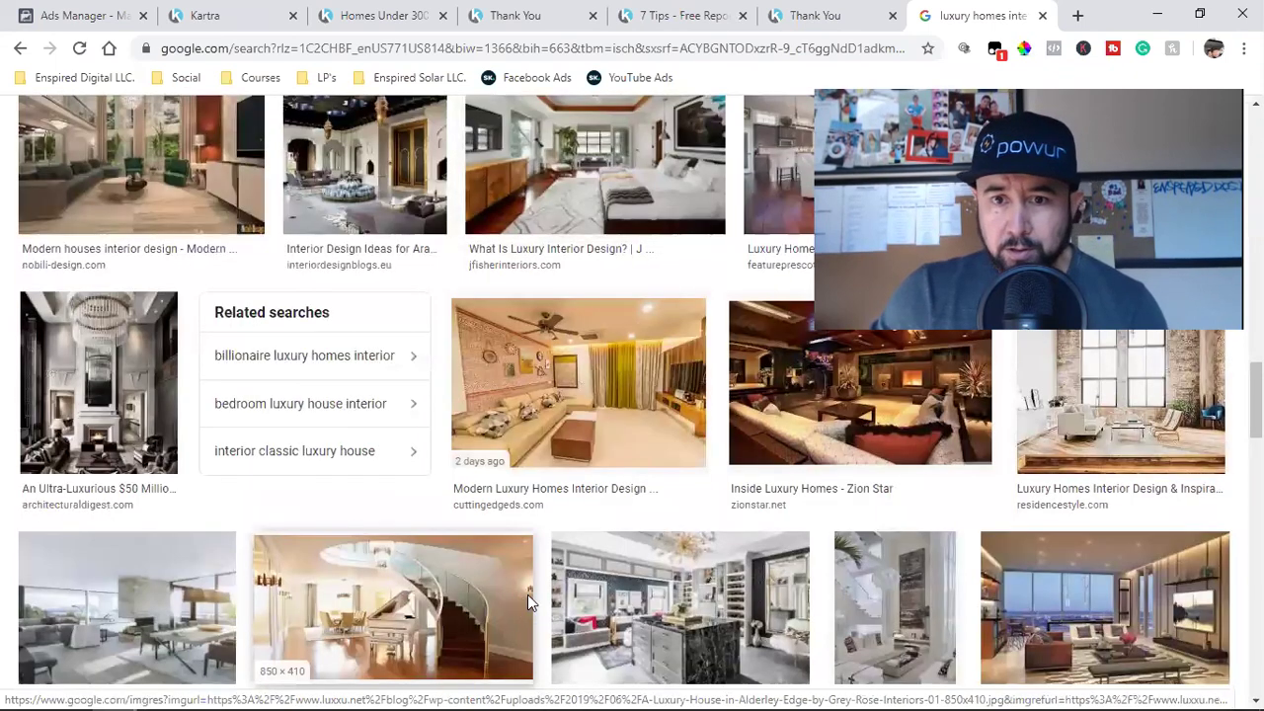
{"action": "left_click", "coordinate": [881, 387]}
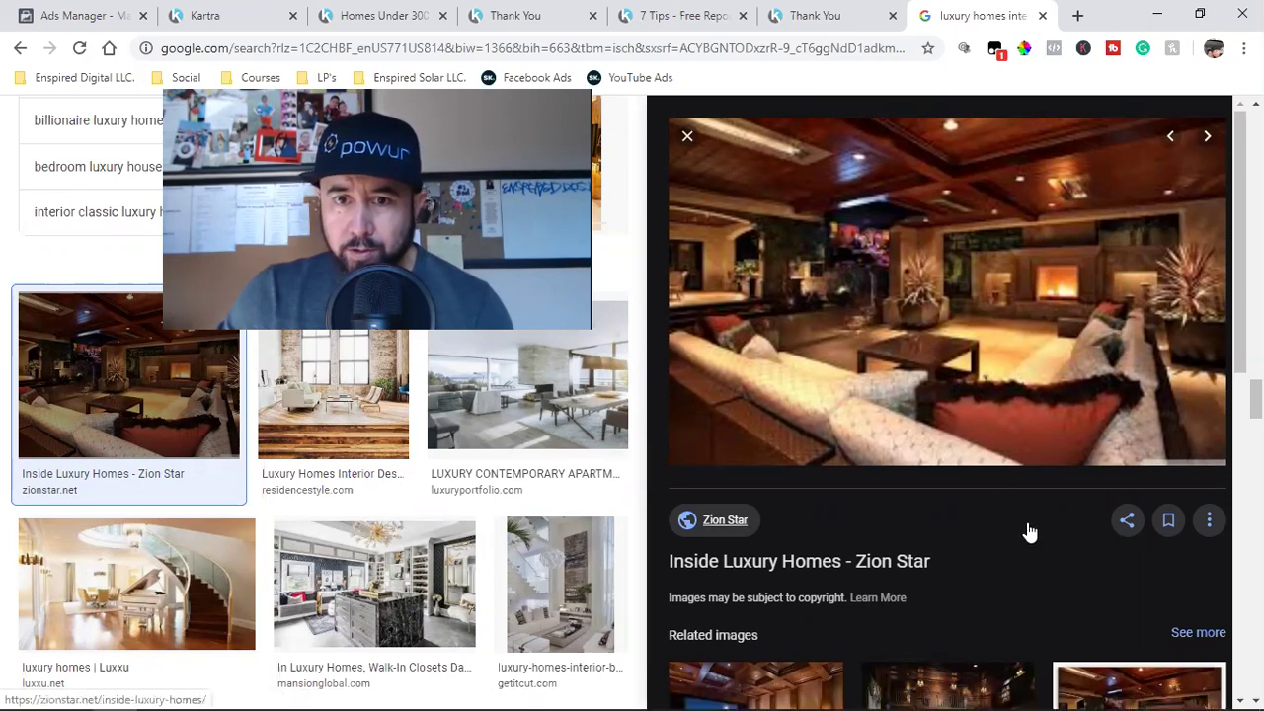
Open the related "Single Man Living Room Ideas" home theater image, browse its similar images, and save it to Downloads as a JPEG.
{"action": "scroll", "coordinate": [1026, 531], "scroll_direction": "down", "scroll_amount": 3}
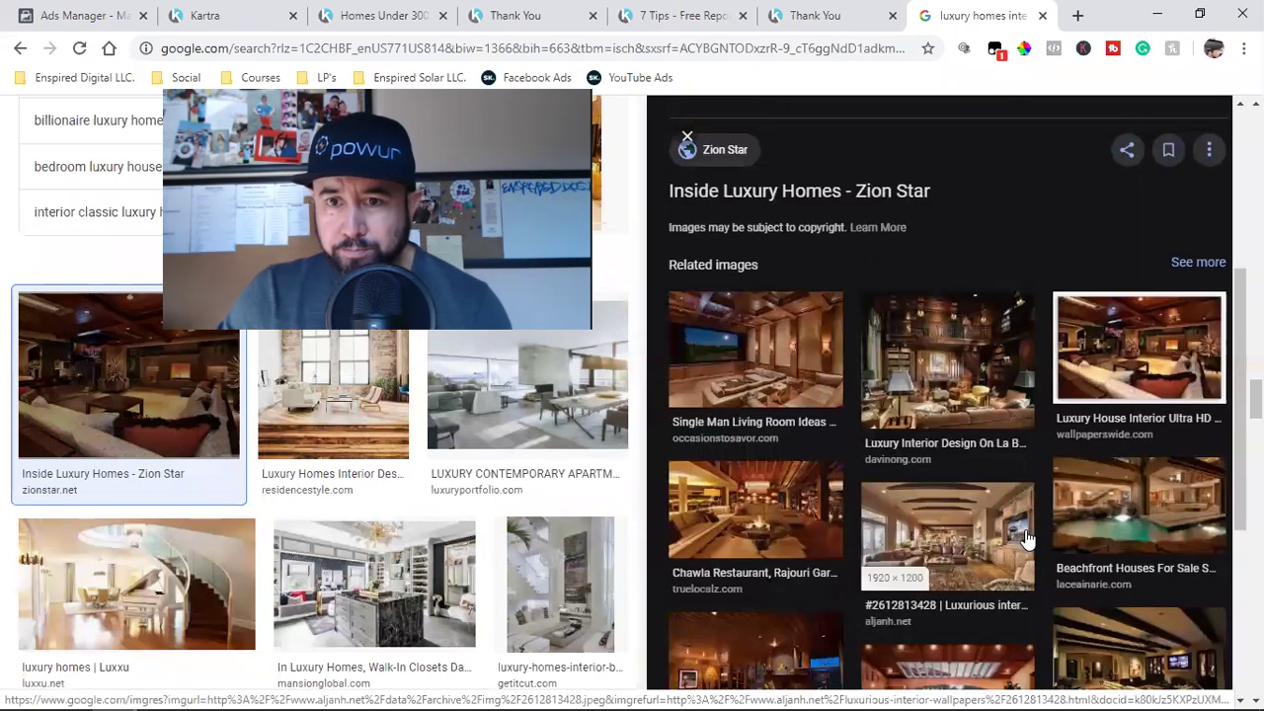
{"action": "left_click", "coordinate": [752, 371]}
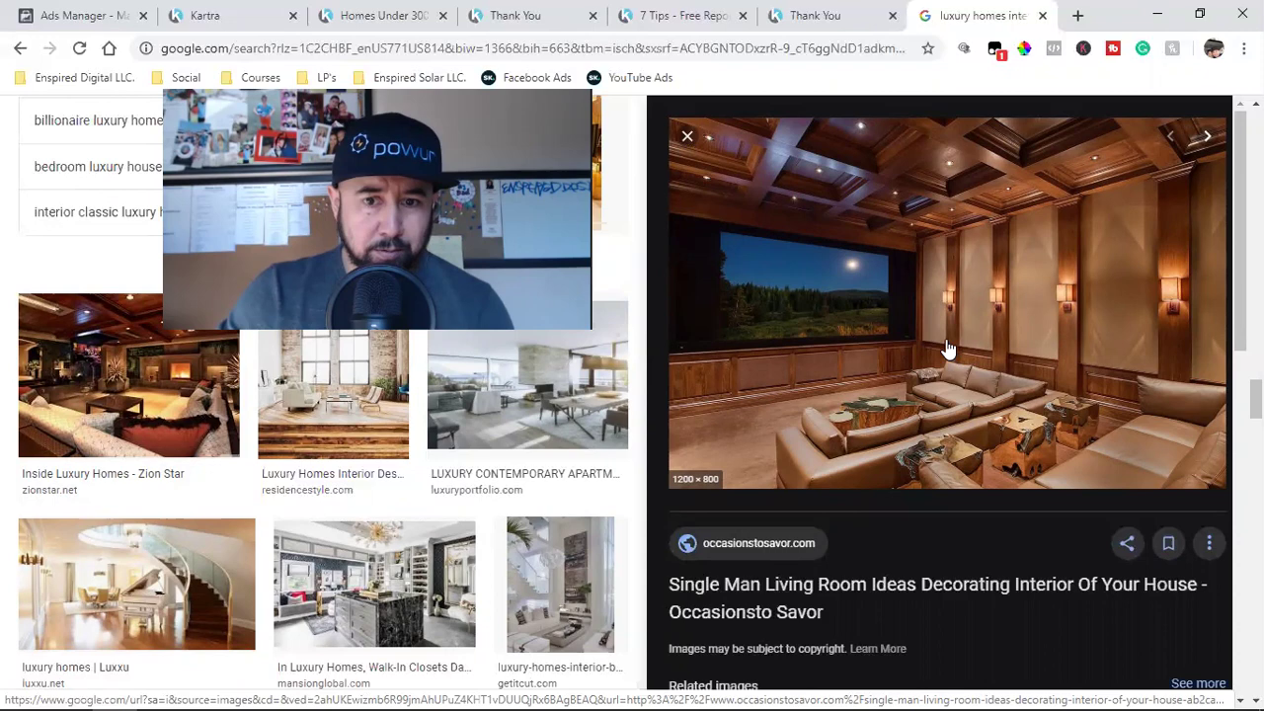
{"action": "scroll", "coordinate": [946, 350], "scroll_direction": "down", "scroll_amount": 4}
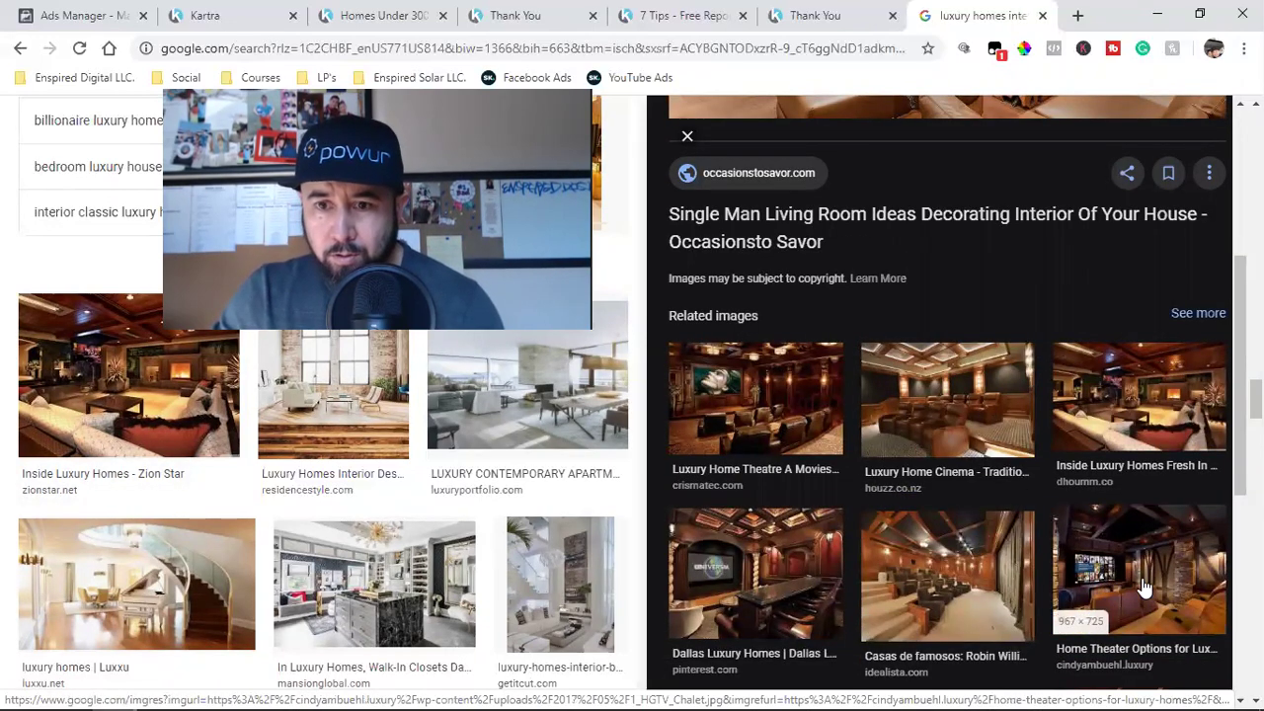
{"action": "scroll", "coordinate": [1086, 592], "scroll_direction": "down", "scroll_amount": 4}
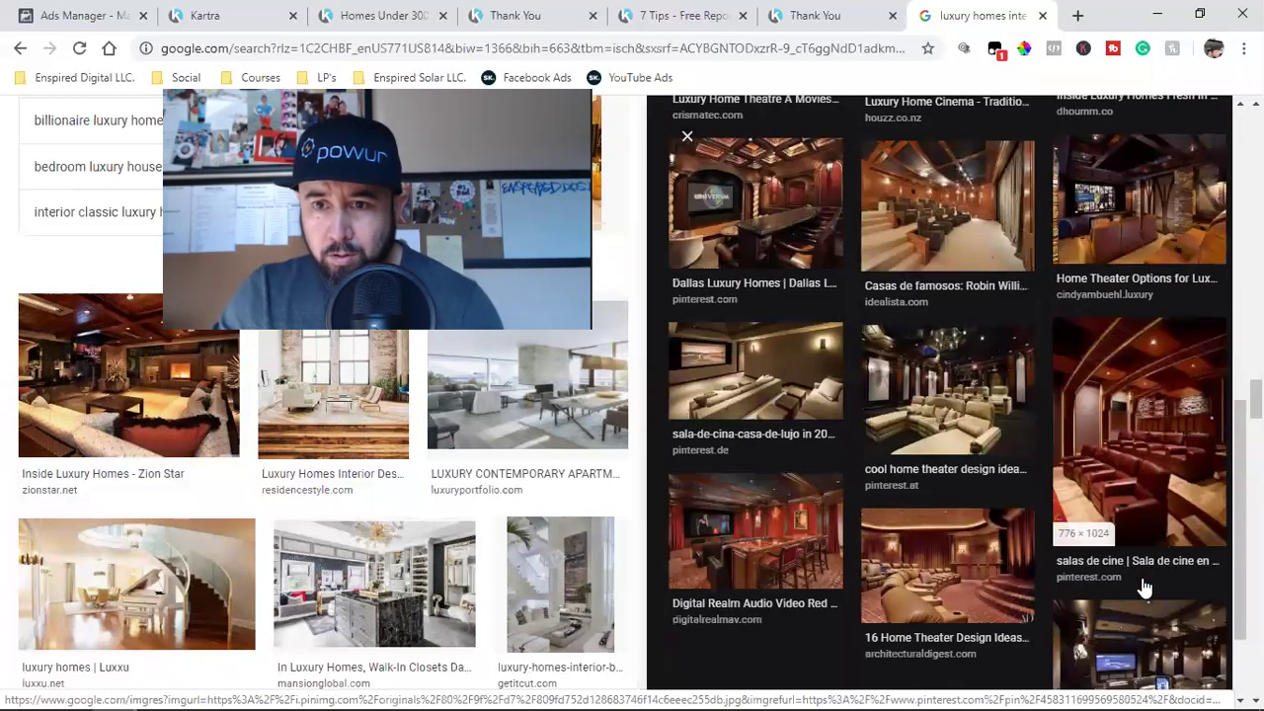
{"action": "scroll", "coordinate": [1033, 595], "scroll_direction": "down", "scroll_amount": 2}
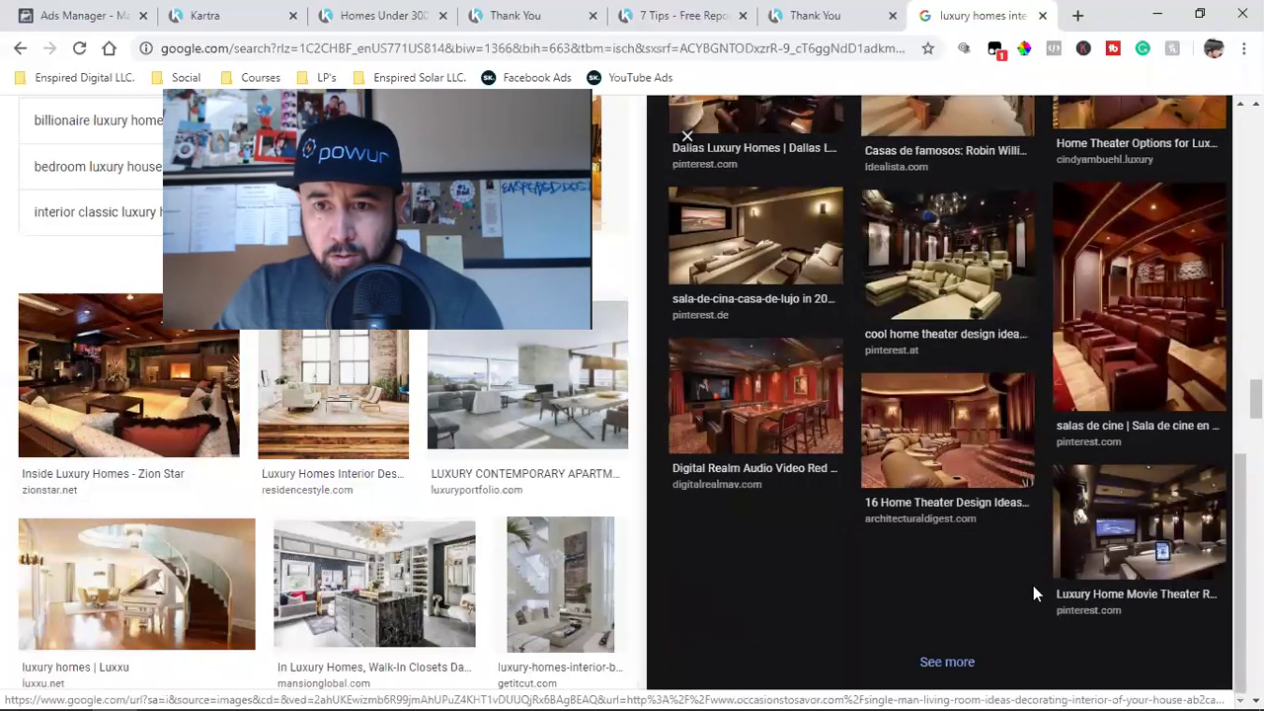
{"action": "scroll", "coordinate": [1032, 586], "scroll_direction": "up", "scroll_amount": 8}
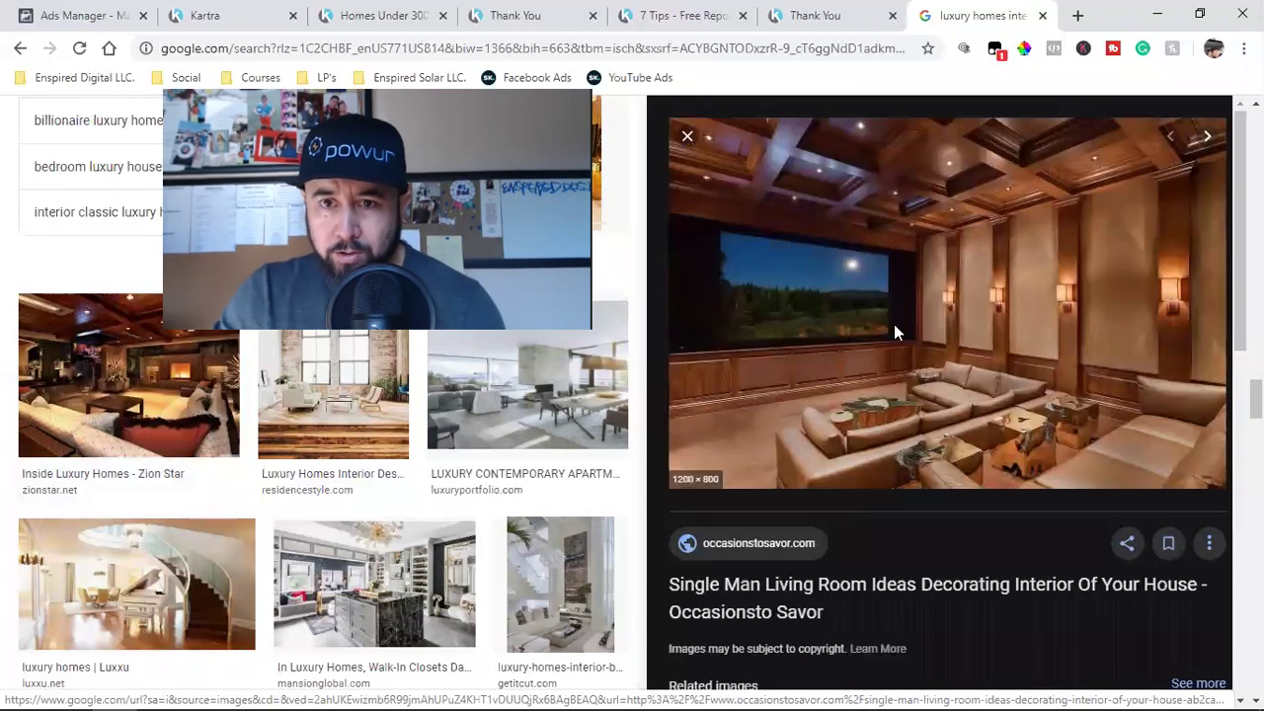
{"action": "right_click", "coordinate": [893, 323]}
{"action": "left_click", "coordinate": [962, 494]}
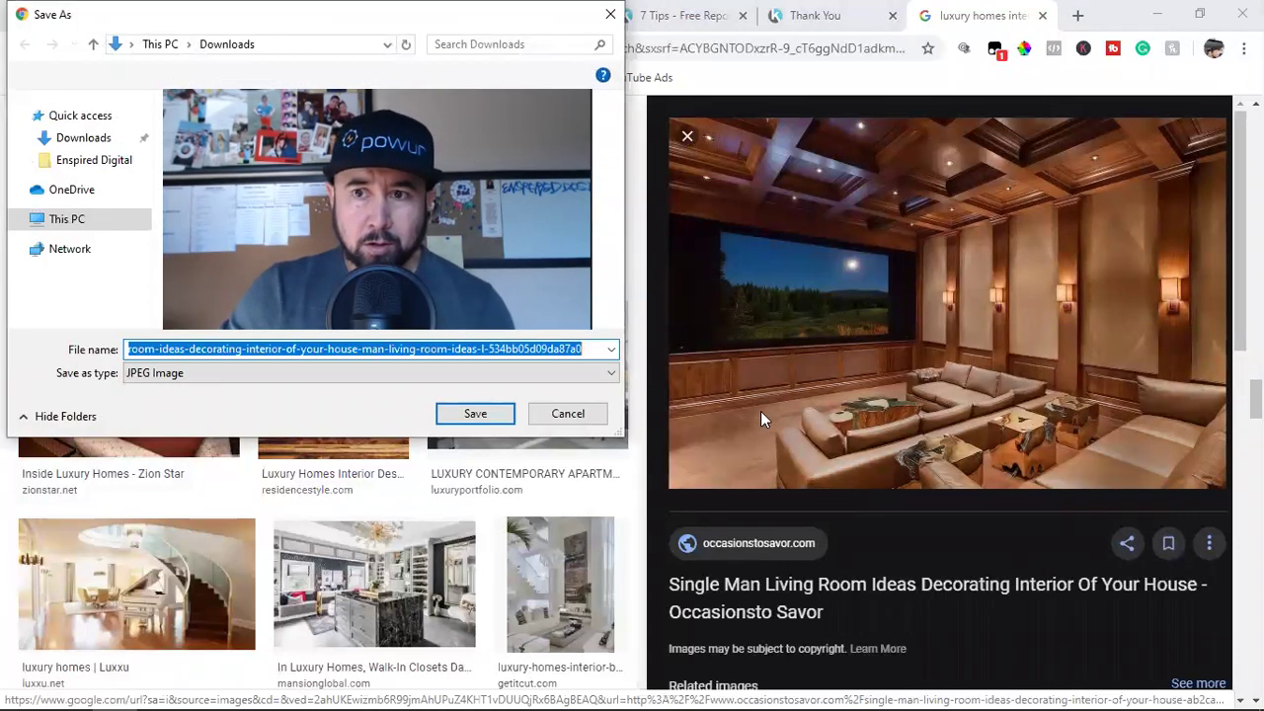
{"action": "left_click", "coordinate": [472, 420]}
Return to the Kartra editor and upload the downloaded home theater image to the library from the section's background settings.
{"action": "left_click", "coordinate": [240, 12]}
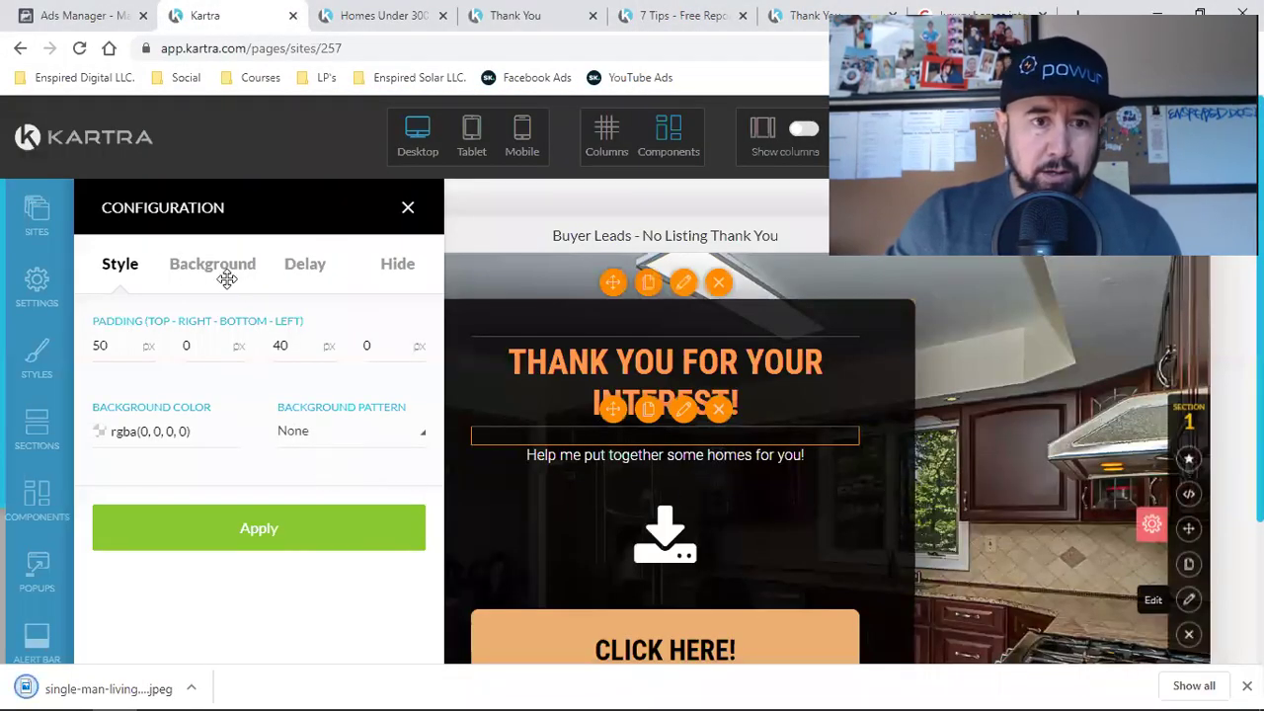
{"action": "left_click", "coordinate": [213, 273]}
{"action": "left_click", "coordinate": [395, 533]}
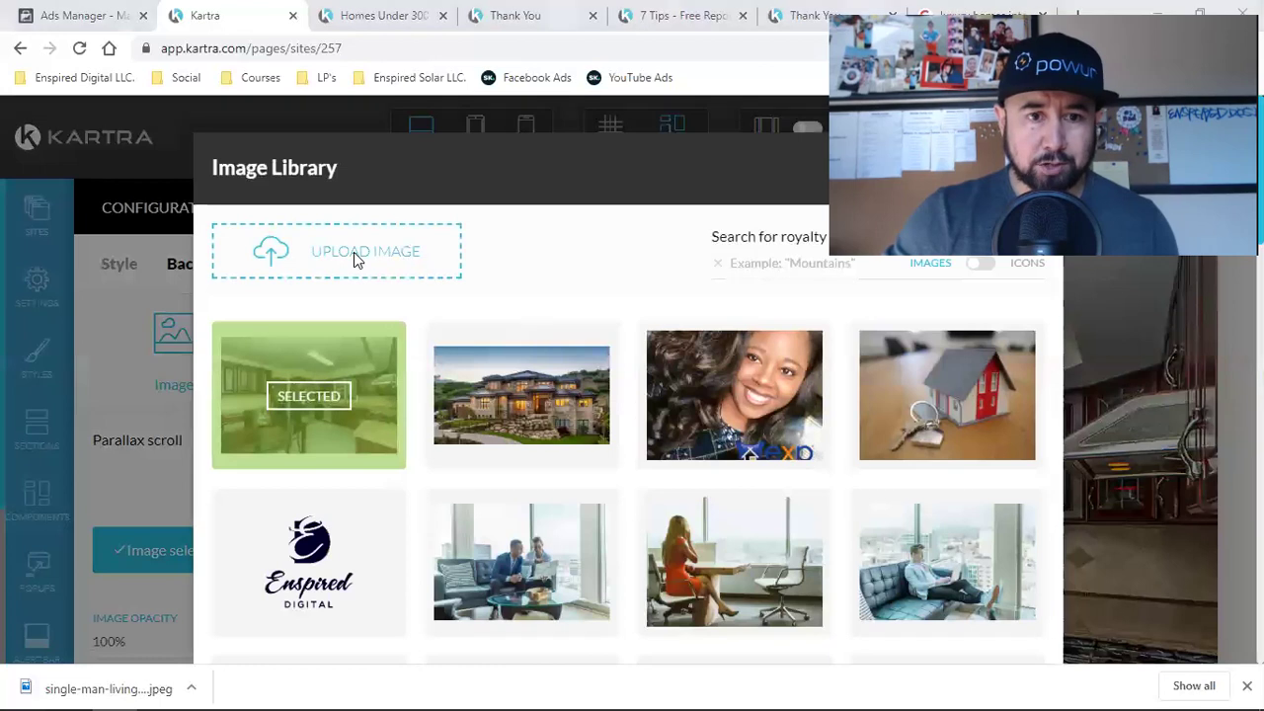
{"action": "left_click", "coordinate": [354, 252]}
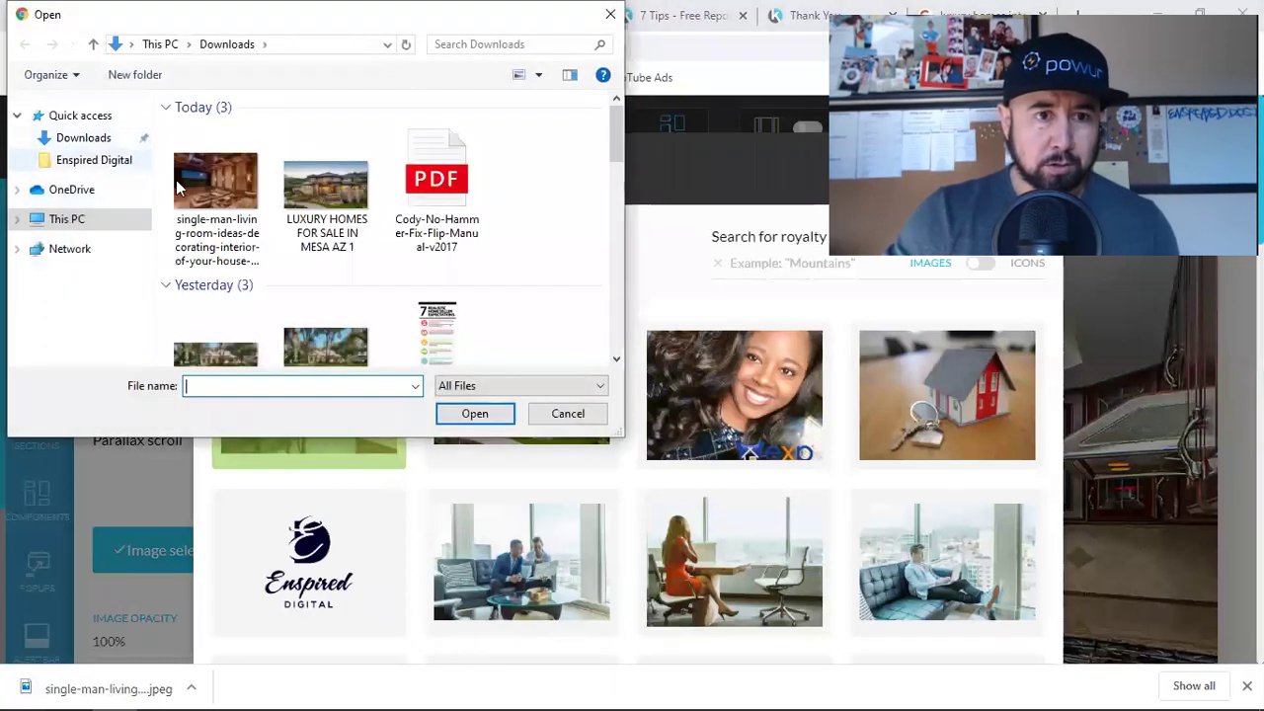
{"action": "left_click", "coordinate": [215, 197]}
{"action": "left_click", "coordinate": [474, 413]}
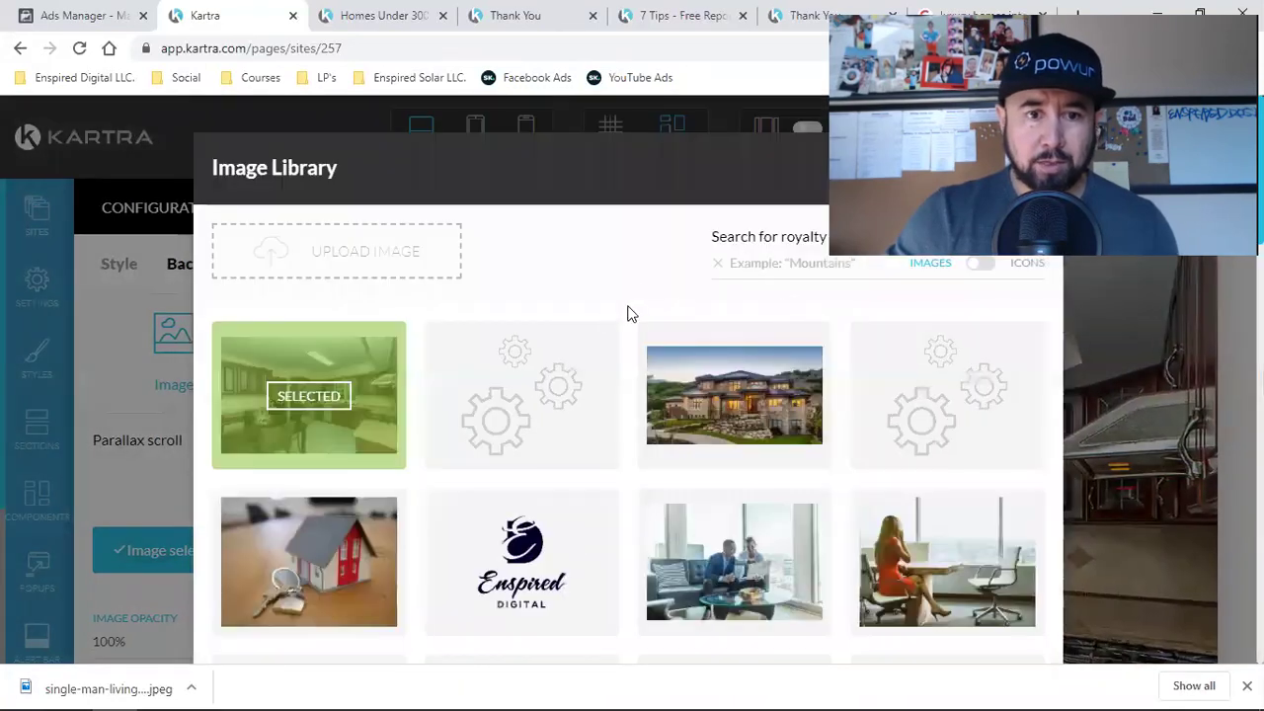
Select the uploaded home theater image as the section background and apply it.
{"action": "left_click", "coordinate": [538, 412]}
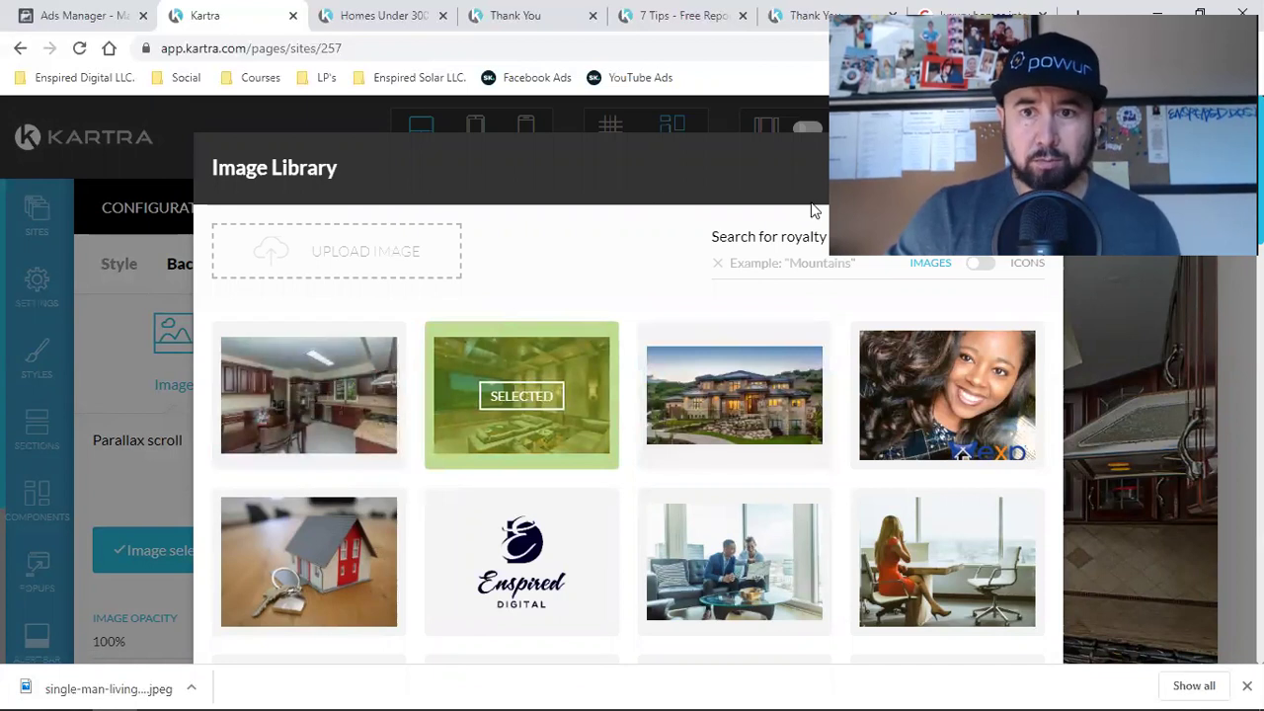
{"action": "left_click", "coordinate": [988, 172]}
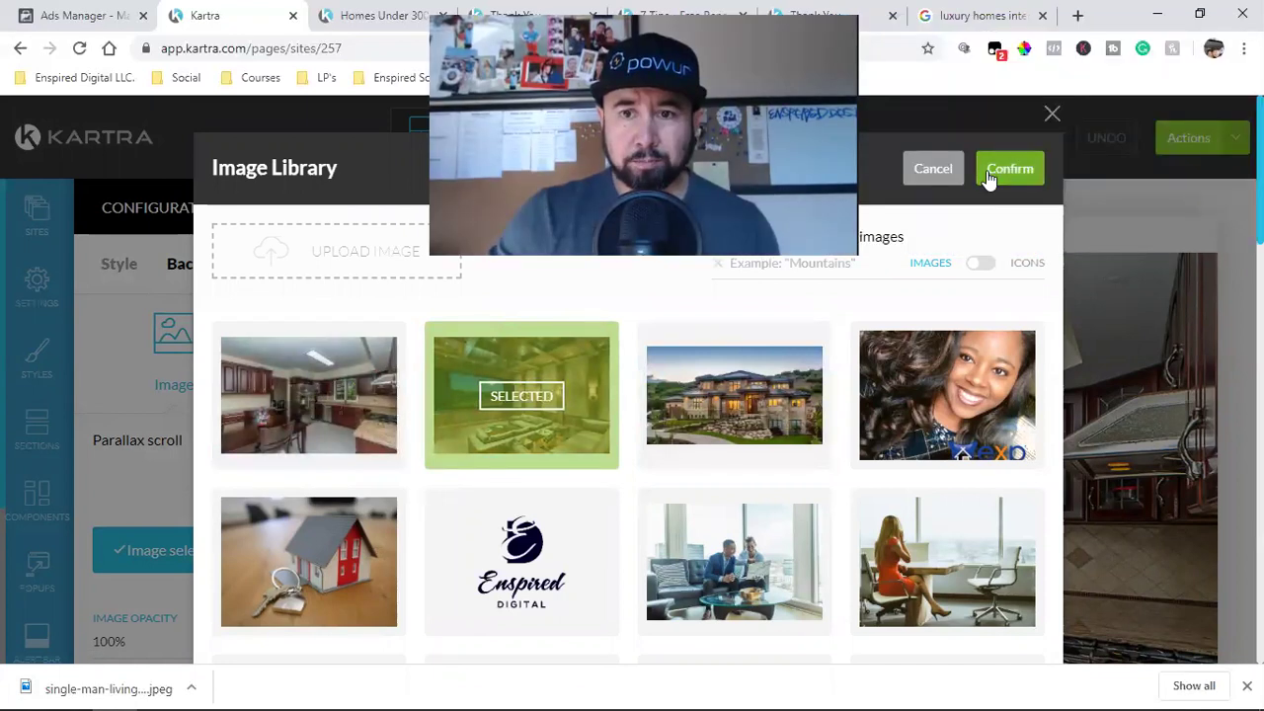
{"action": "scroll", "coordinate": [224, 478], "scroll_direction": "down", "scroll_amount": 1}
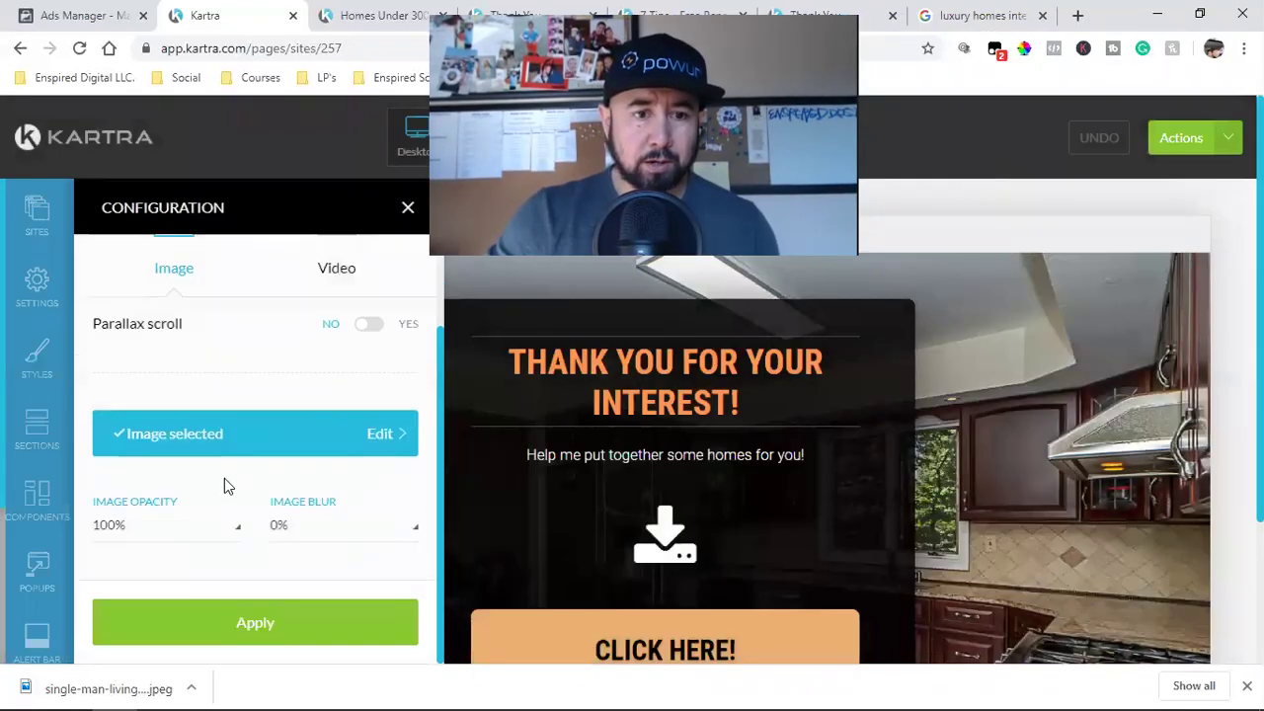
{"action": "left_click", "coordinate": [226, 625]}
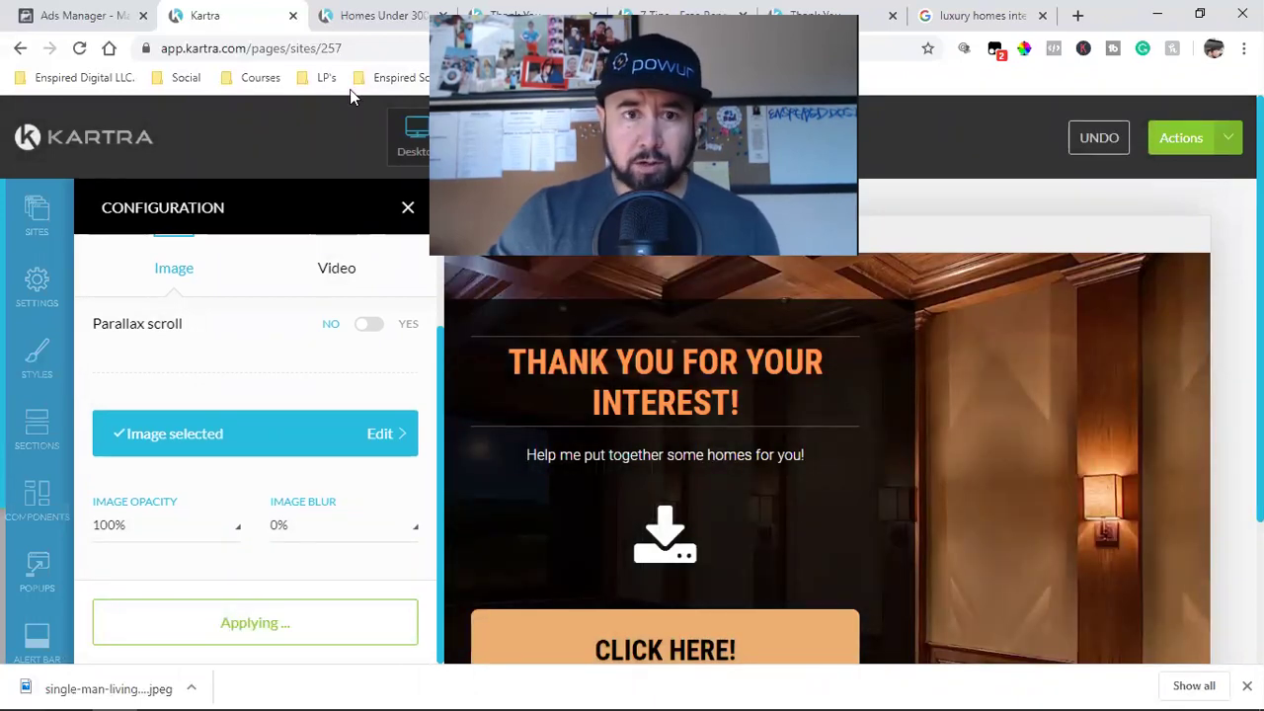
Review the thank-you page in the editor with its new background image.
{"action": "scroll", "coordinate": [910, 474], "scroll_direction": "down", "scroll_amount": 2}
{"action": "scroll", "coordinate": [910, 473], "scroll_direction": "up", "scroll_amount": 2}
{"action": "scroll", "coordinate": [910, 474], "scroll_direction": "down", "scroll_amount": 2}
{"action": "scroll", "coordinate": [910, 474], "scroll_direction": "up", "scroll_amount": 2}
{"action": "scroll", "coordinate": [911, 474], "scroll_direction": "down", "scroll_amount": 2}
{"action": "scroll", "coordinate": [910, 473], "scroll_direction": "up", "scroll_amount": 2}
{"action": "scroll", "coordinate": [910, 473], "scroll_direction": "down", "scroll_amount": 2}
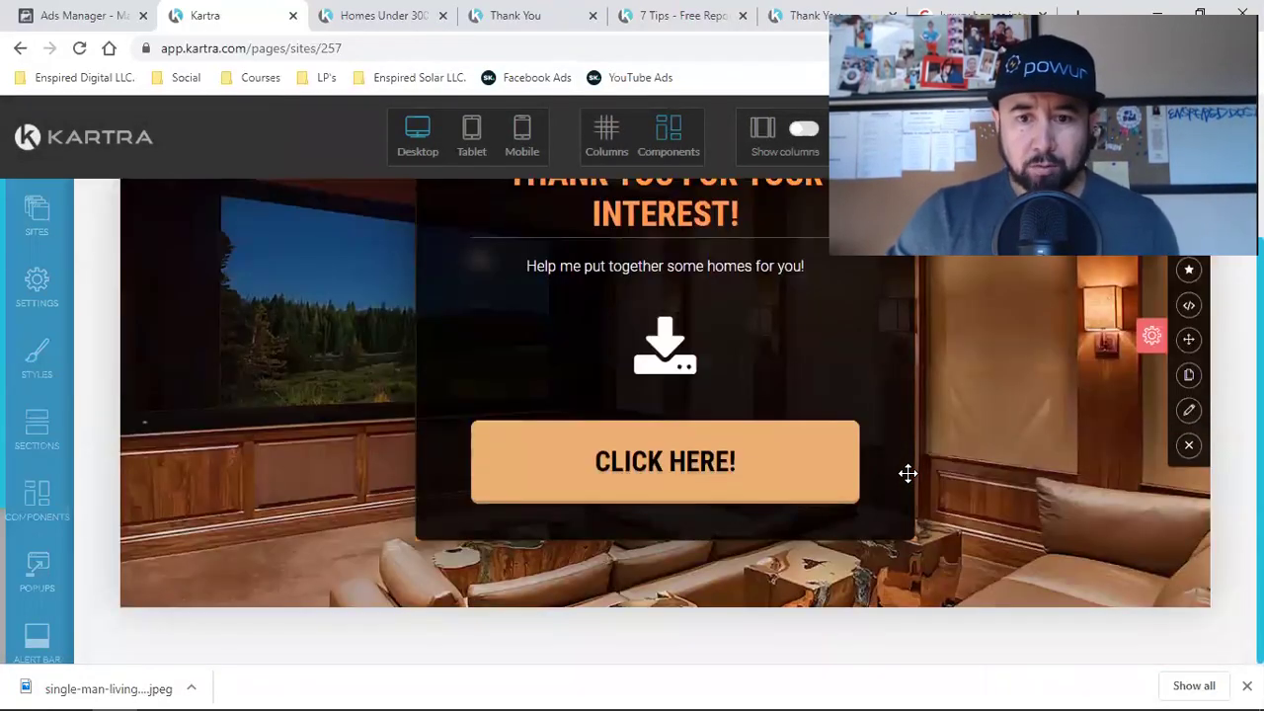
{"action": "scroll", "coordinate": [910, 473], "scroll_direction": "up", "scroll_amount": 2}
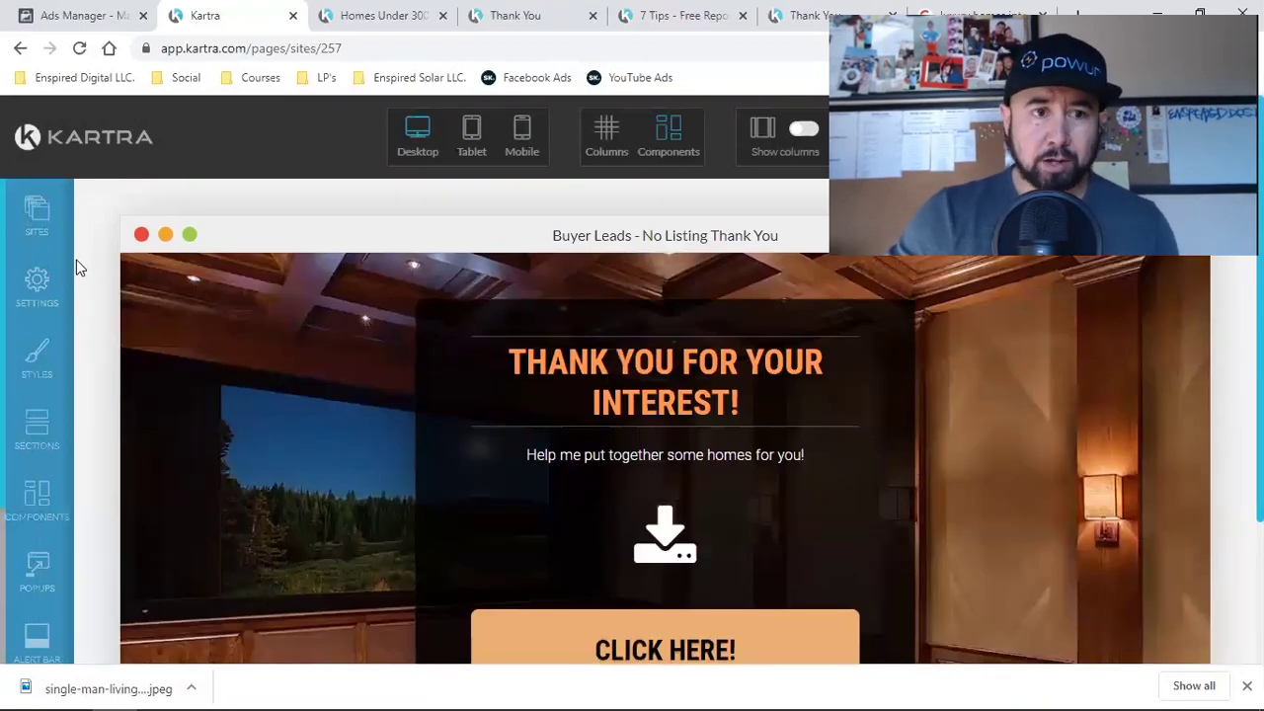
Check the thank-you page's title in its SEO parameters and close the page settings.
{"action": "left_click", "coordinate": [40, 285]}
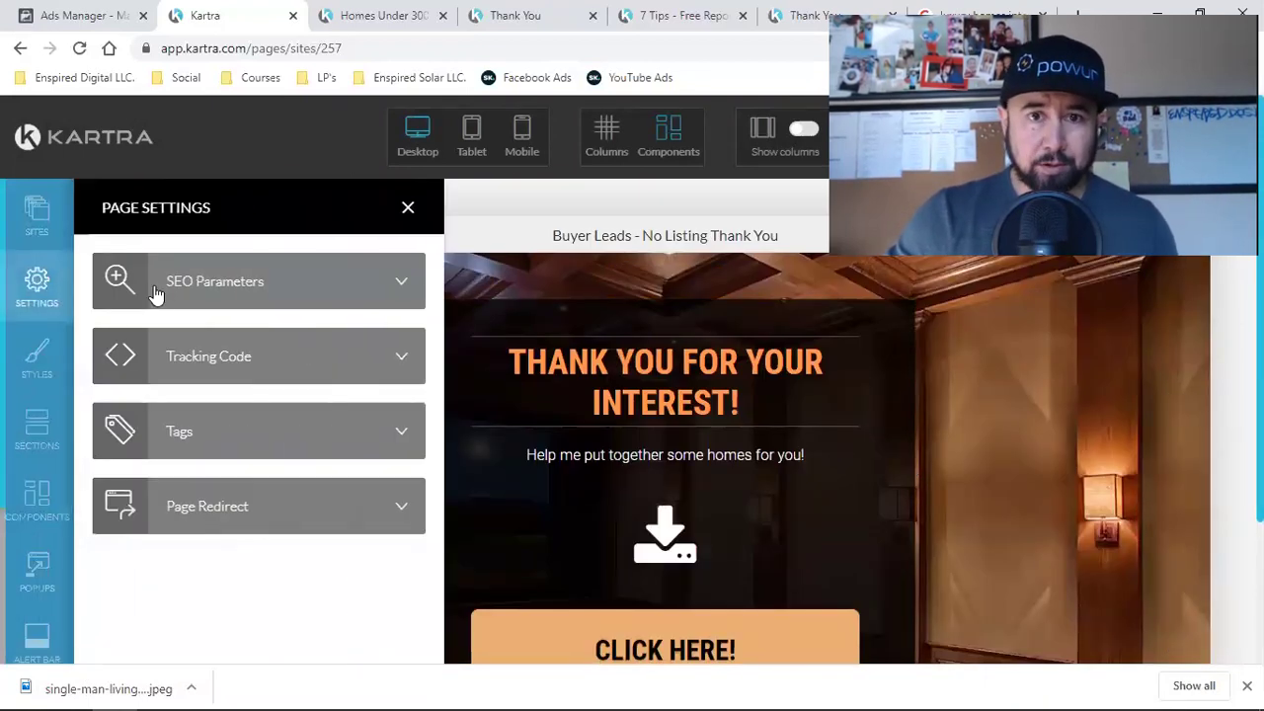
{"action": "left_click", "coordinate": [254, 285]}
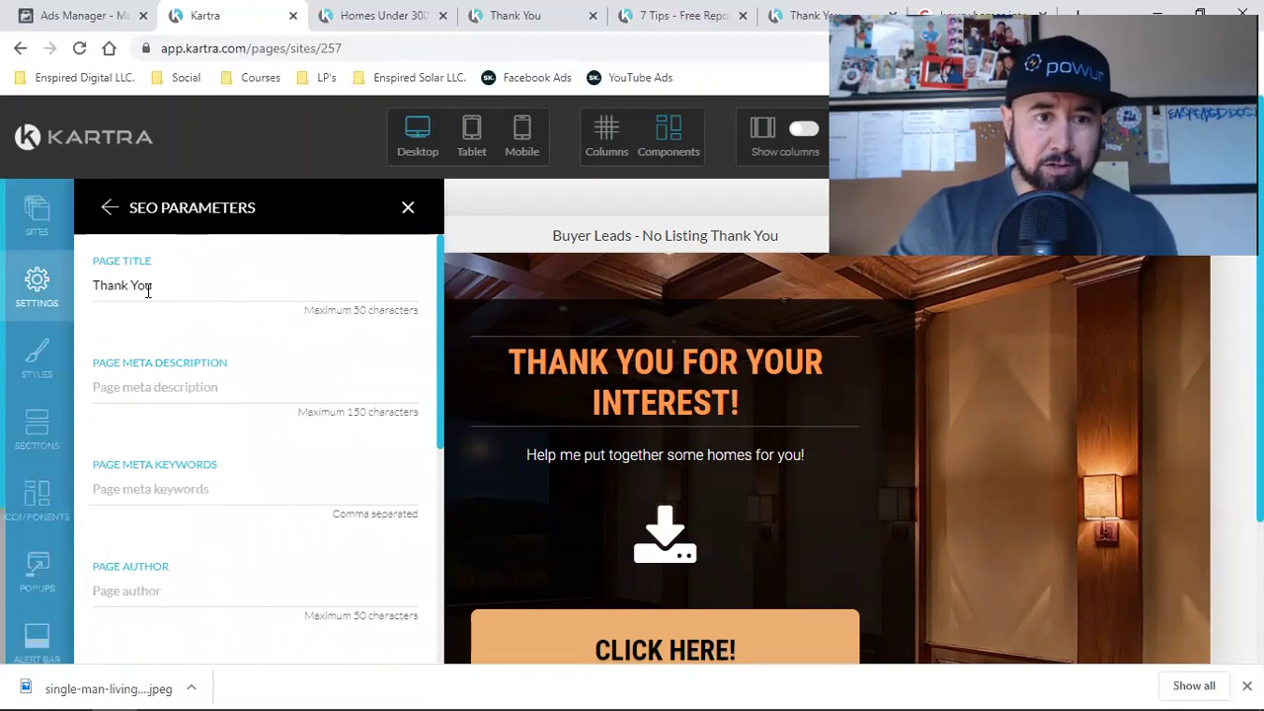
{"action": "left_click", "coordinate": [408, 213]}
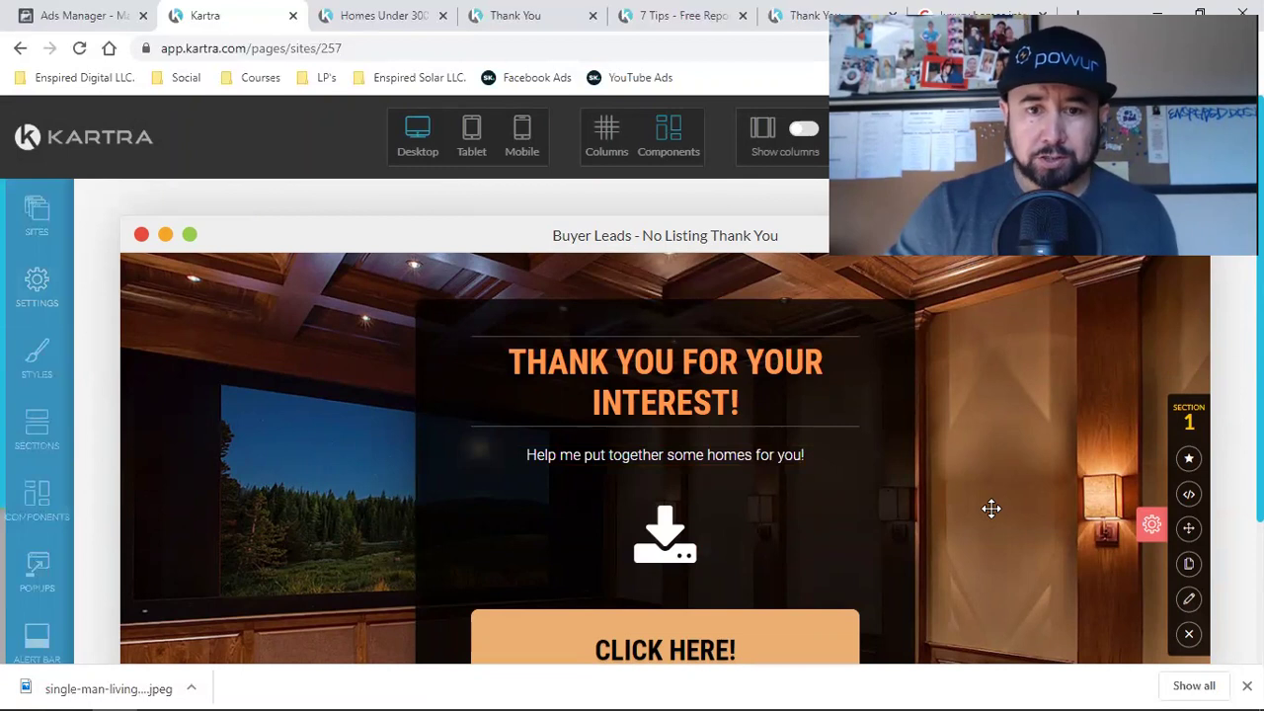
Open the link settings of the "CLICK HERE!" button and select its whole custom URL for replacement.
{"action": "scroll", "coordinate": [991, 509], "scroll_direction": "down", "scroll_amount": 2}
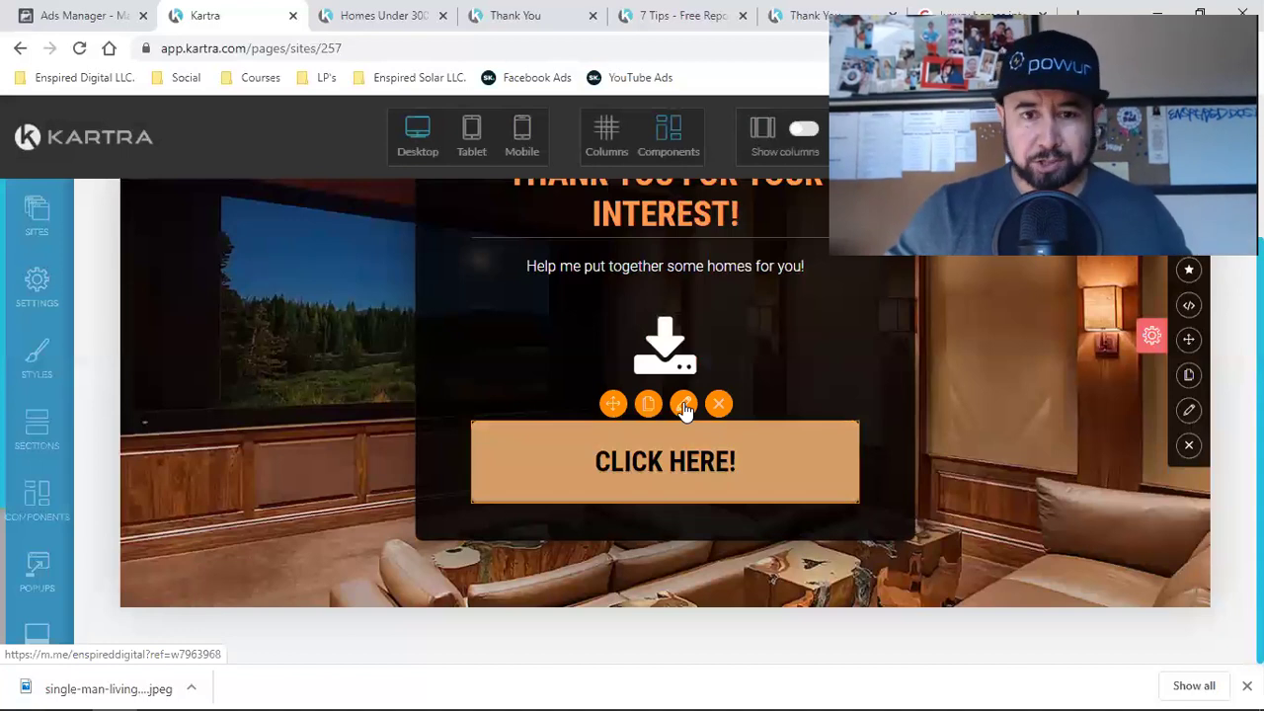
{"action": "left_click", "coordinate": [685, 406]}
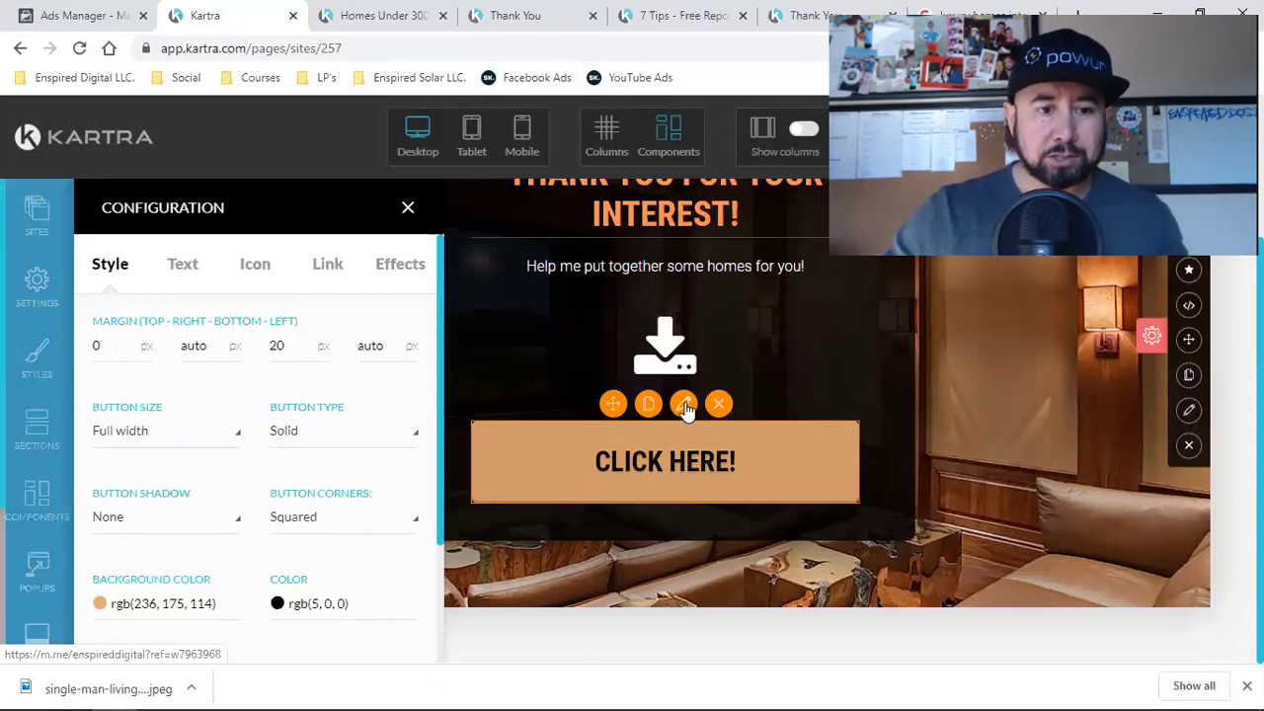
{"action": "left_click", "coordinate": [318, 273]}
{"action": "scroll", "coordinate": [285, 471], "scroll_direction": "down", "scroll_amount": 4}
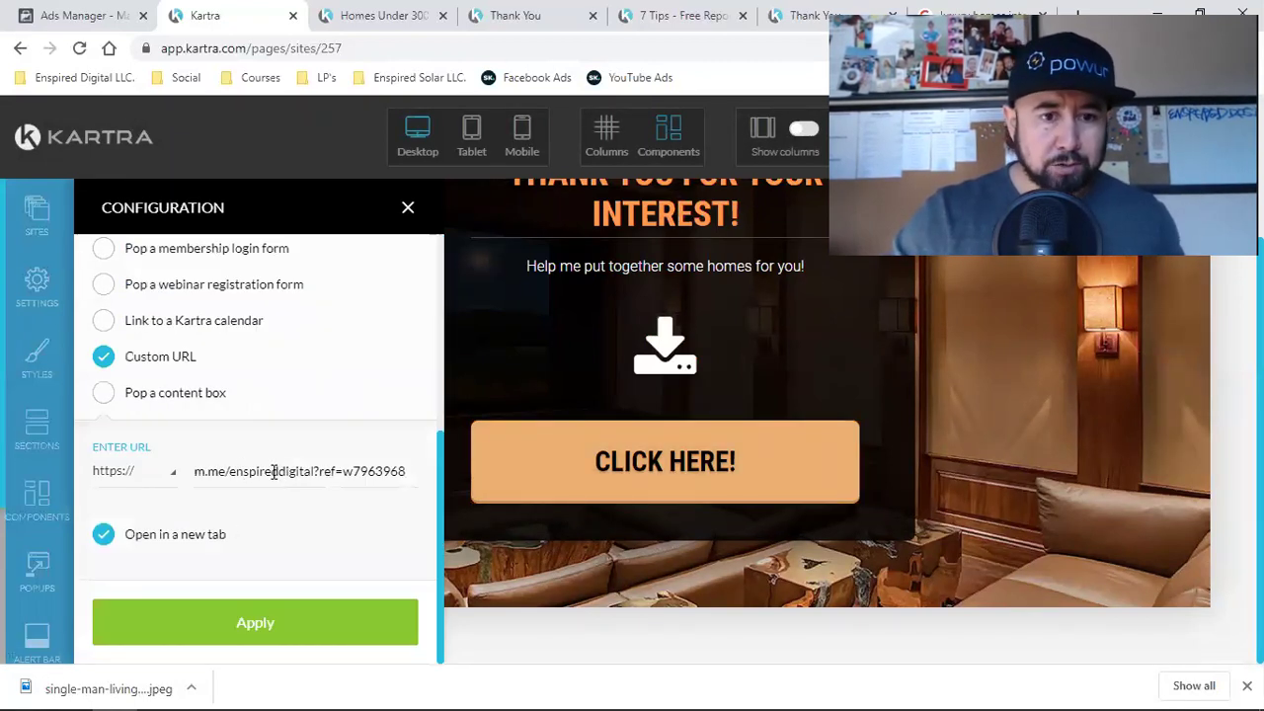
{"action": "triple_click", "coordinate": [273, 472]}
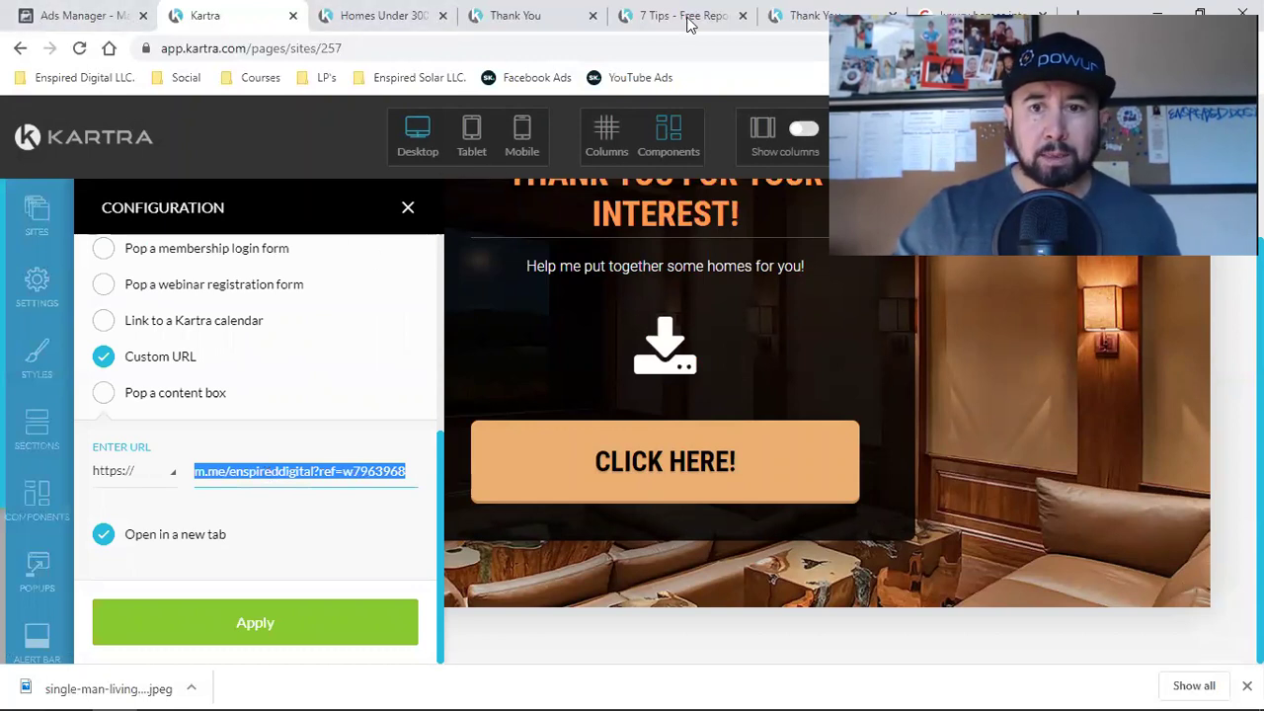
Open the Enspired Digital Facebook page in the image search tab and find the Messenger link in its About contact info.
{"action": "key", "text": "ctrl+9"}
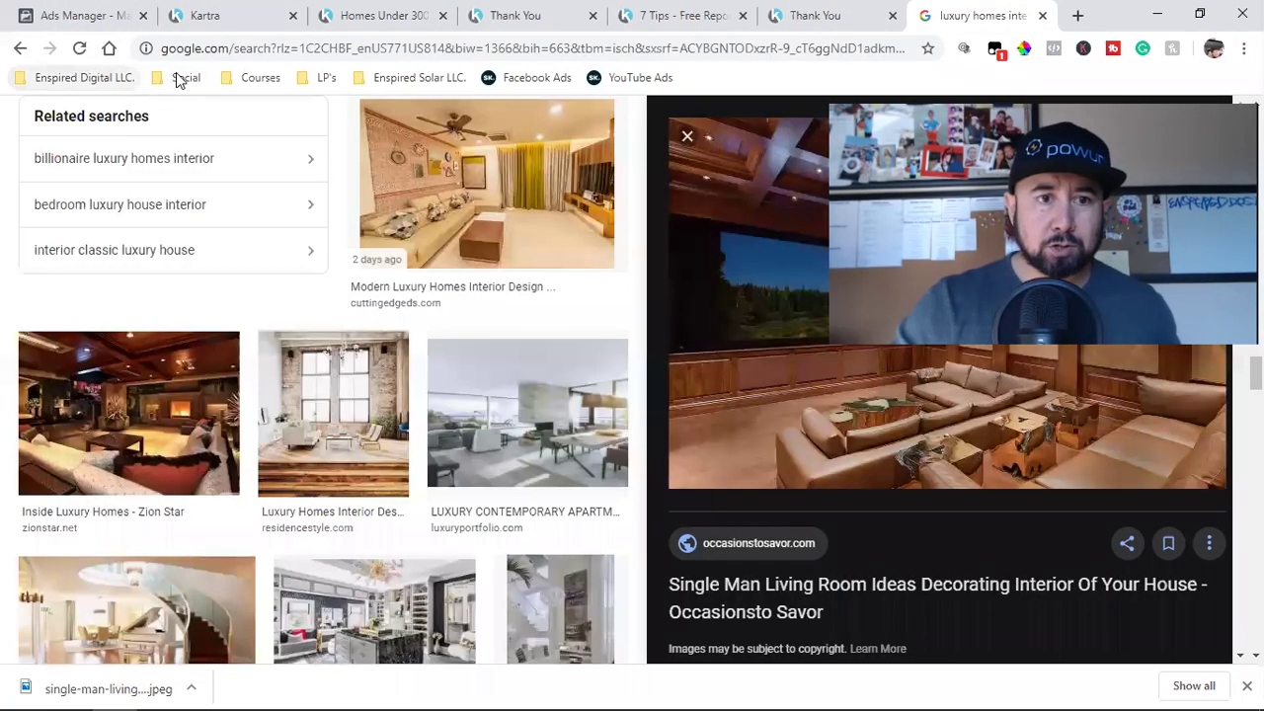
{"action": "left_click", "coordinate": [183, 77]}
{"action": "left_click", "coordinate": [208, 129]}
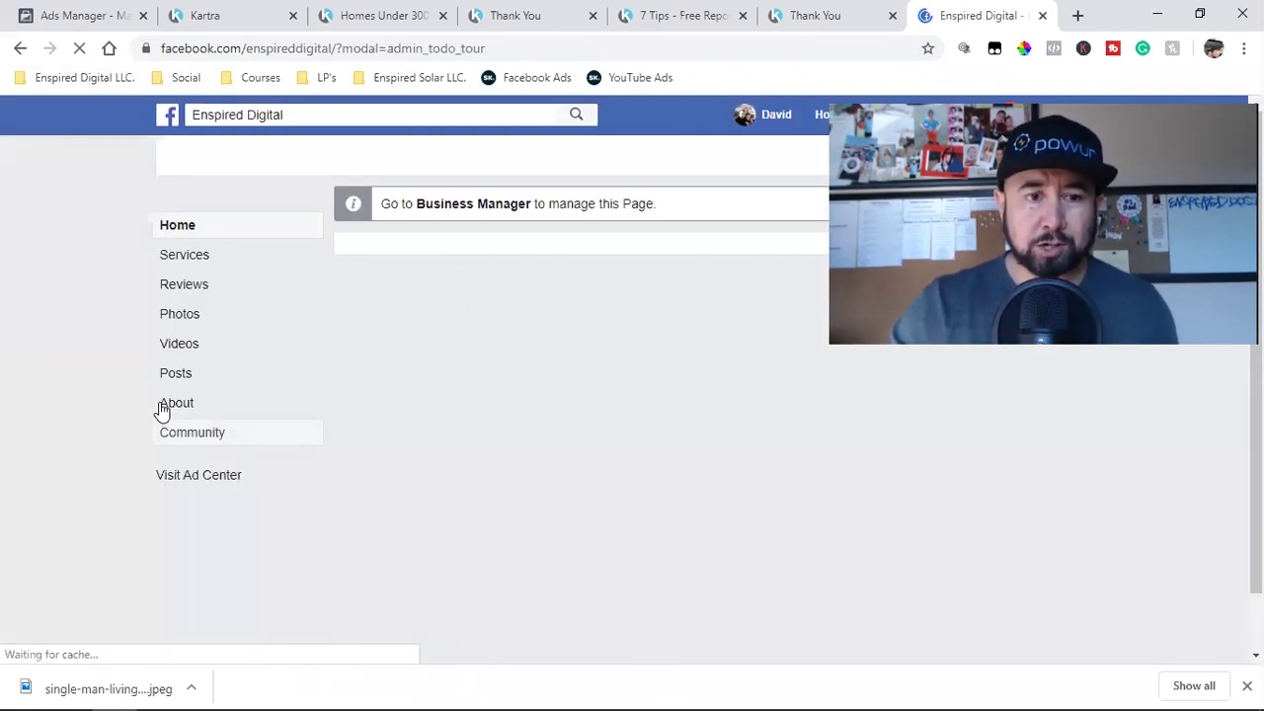
{"action": "left_click", "coordinate": [177, 412]}
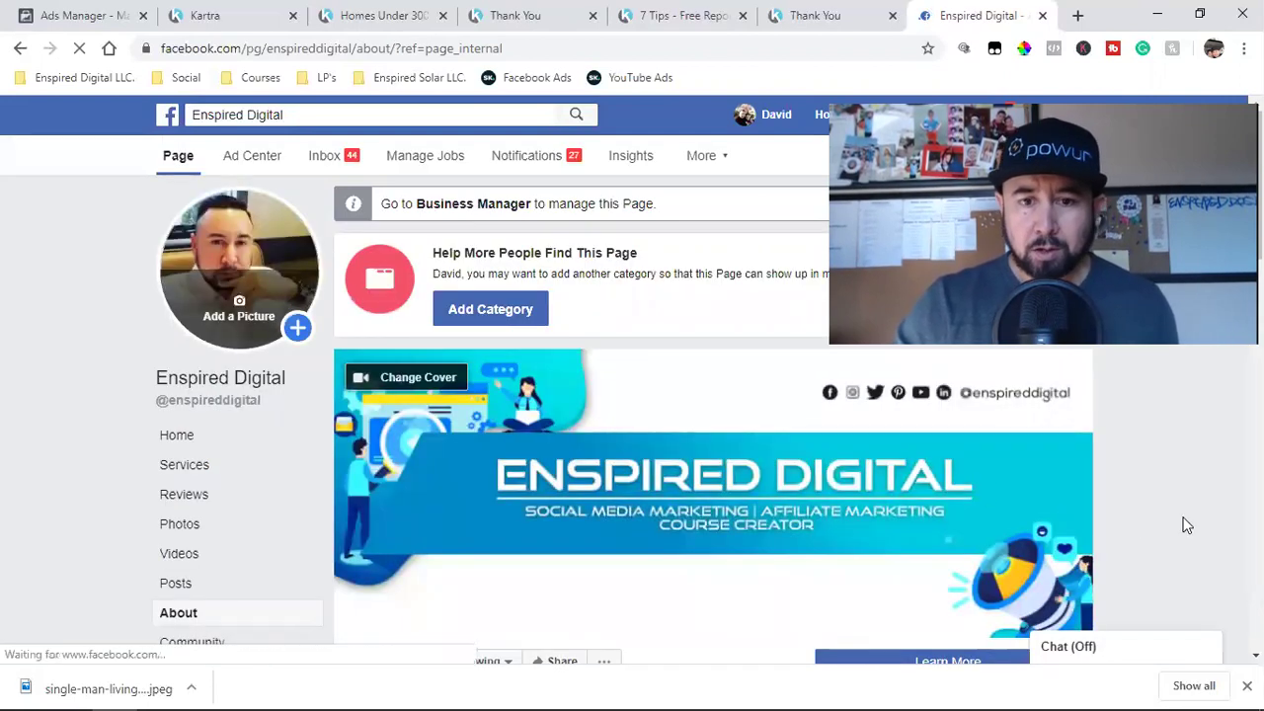
{"action": "scroll", "coordinate": [1186, 525], "scroll_direction": "down", "scroll_amount": 4}
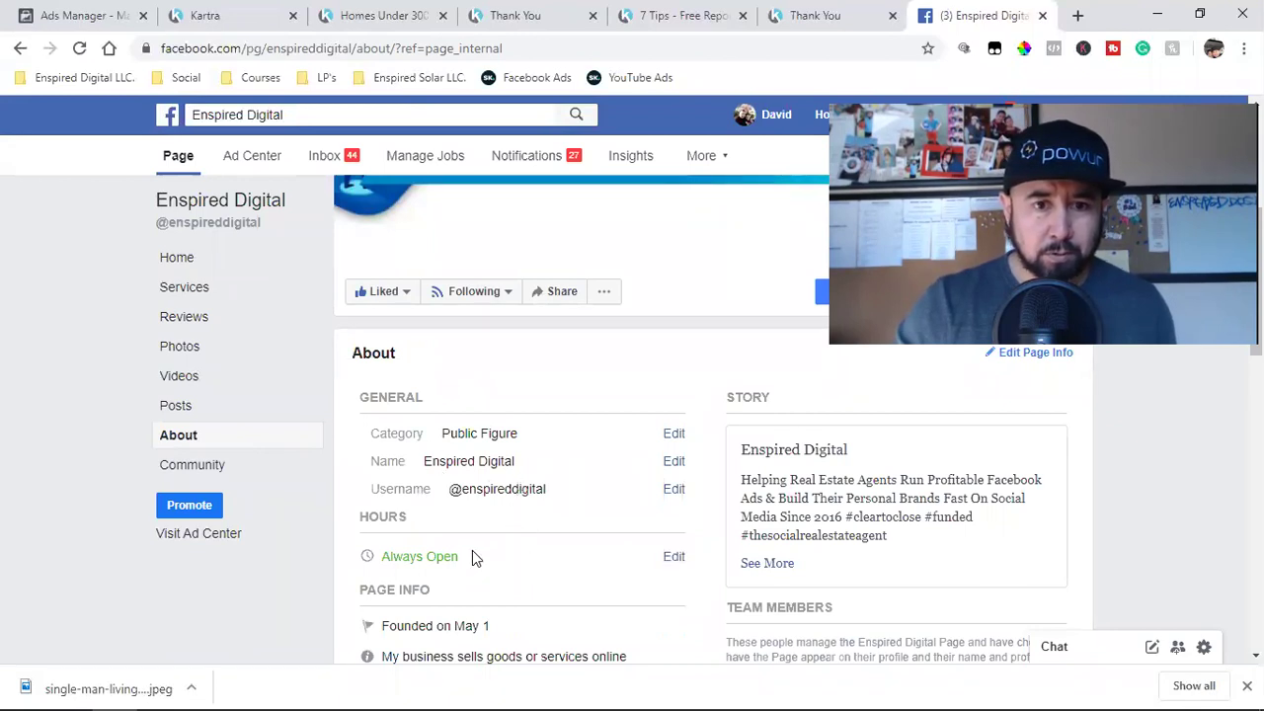
{"action": "scroll", "coordinate": [472, 558], "scroll_direction": "down", "scroll_amount": 3}
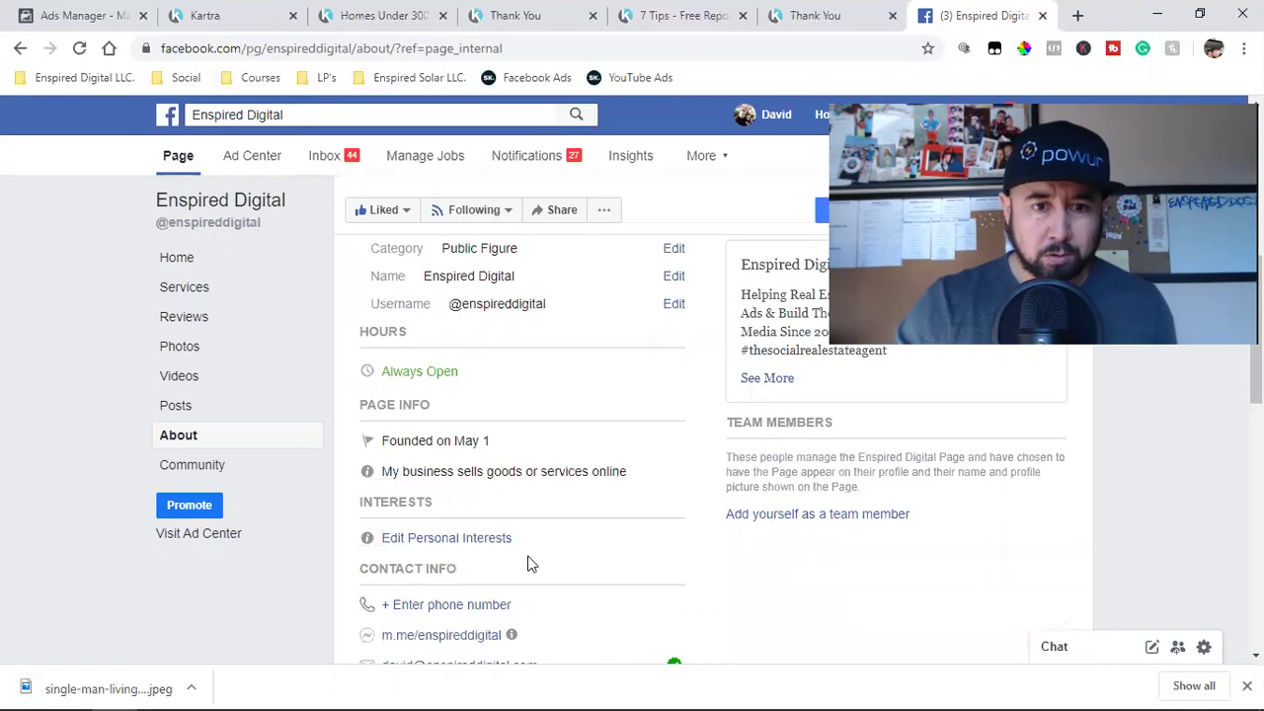
{"action": "scroll", "coordinate": [558, 563], "scroll_direction": "down", "scroll_amount": 1}
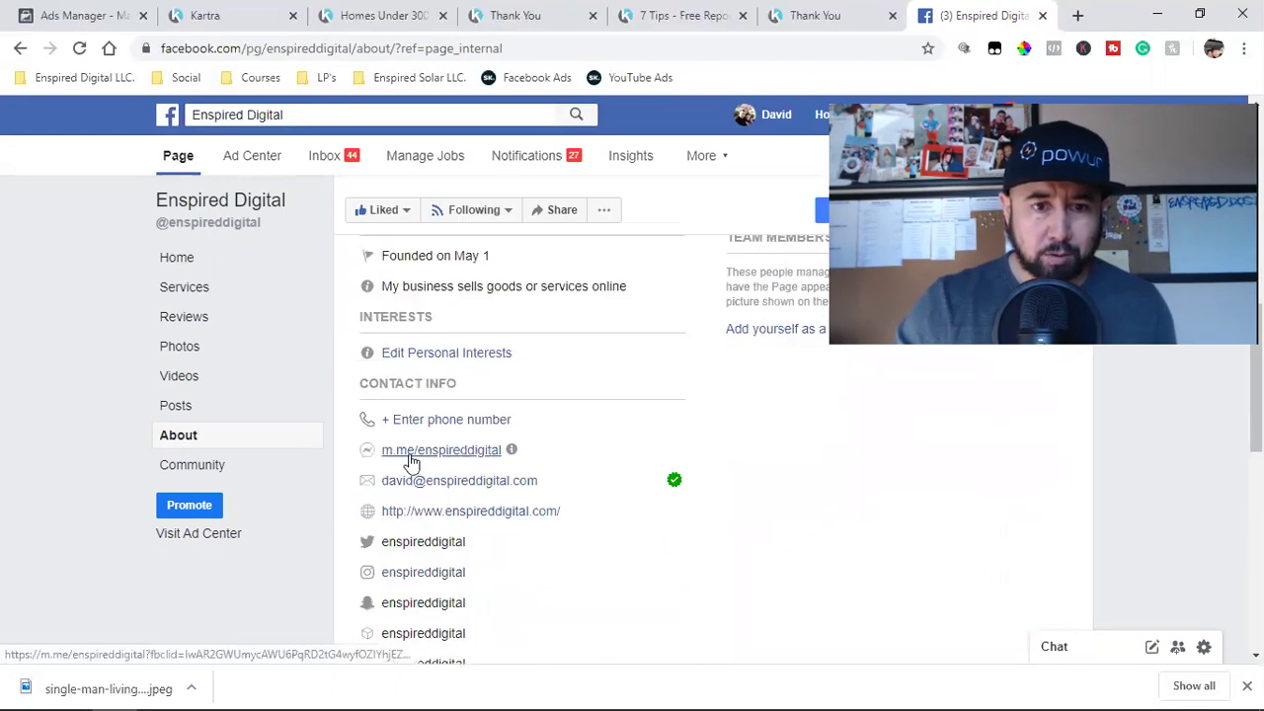
Copy the page's Messenger link from Facebook and apply m.me/enspireddigital as the "CLICK HERE!" button's custom URL in Kartra.
{"action": "mouse_move", "coordinate": [510, 451]}
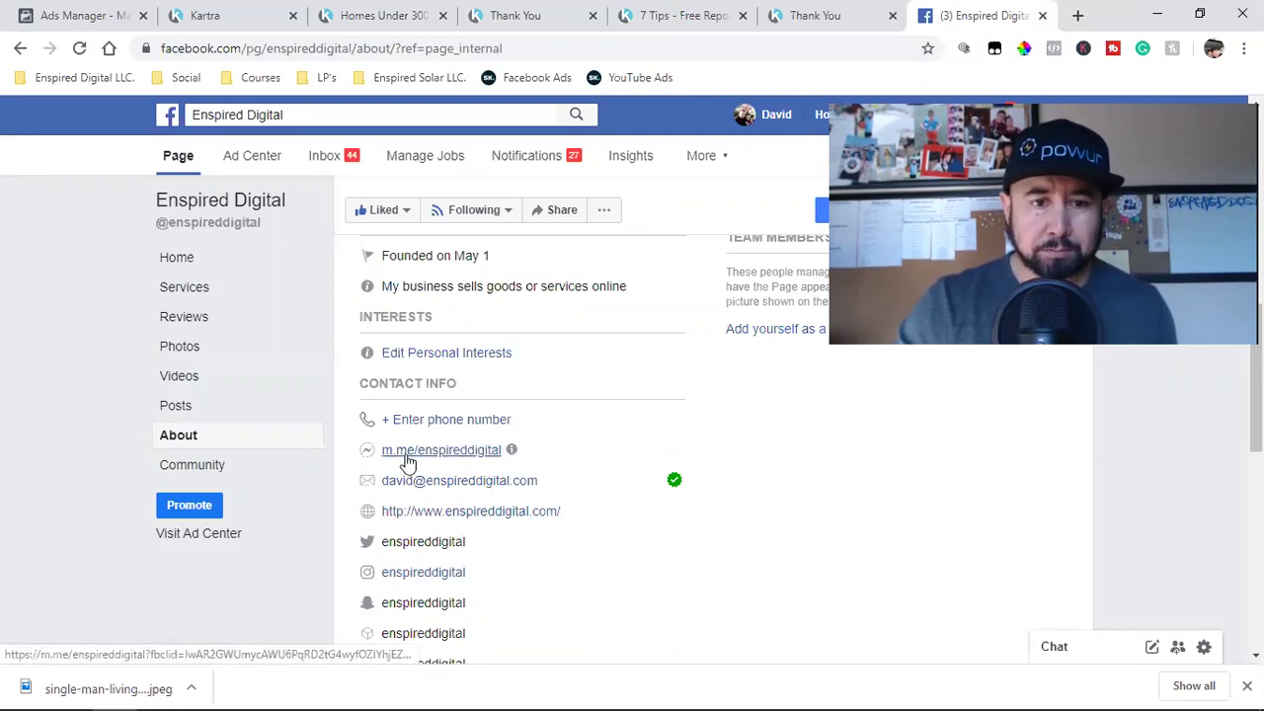
{"action": "left_click_drag", "start_coordinate": [381, 455], "coordinate": [509, 459]}
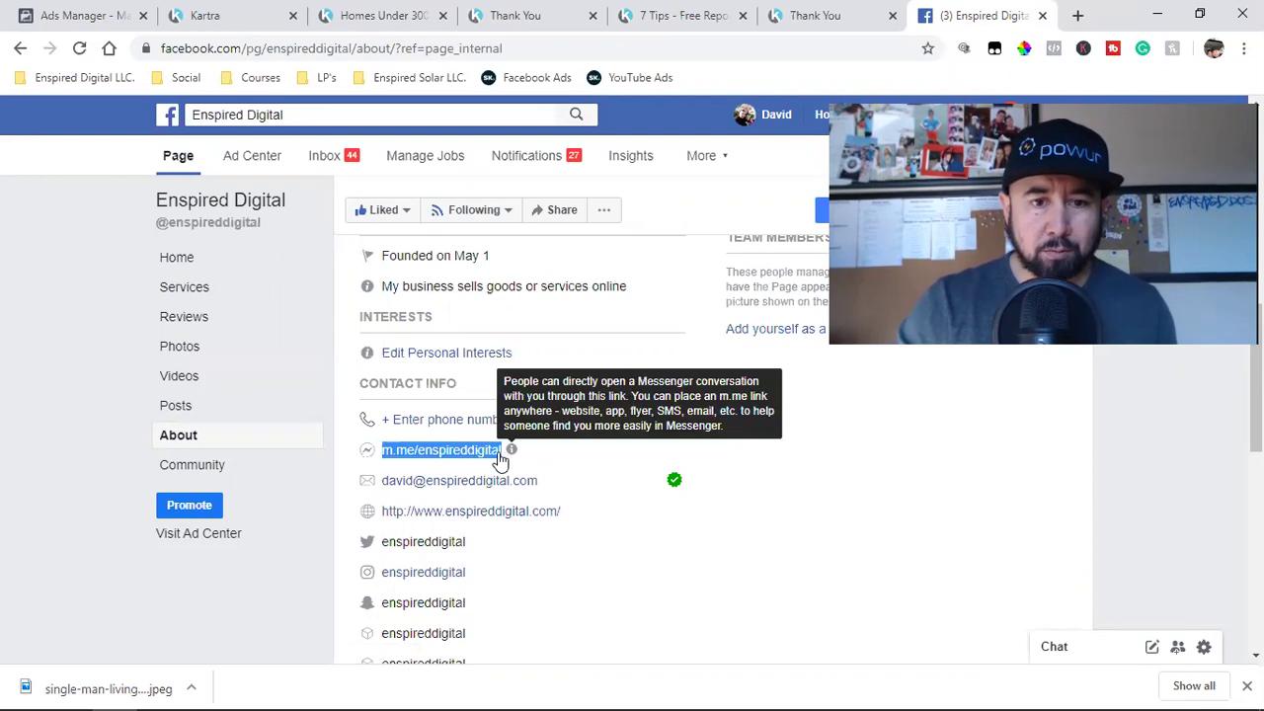
{"action": "right_click", "coordinate": [475, 456]}
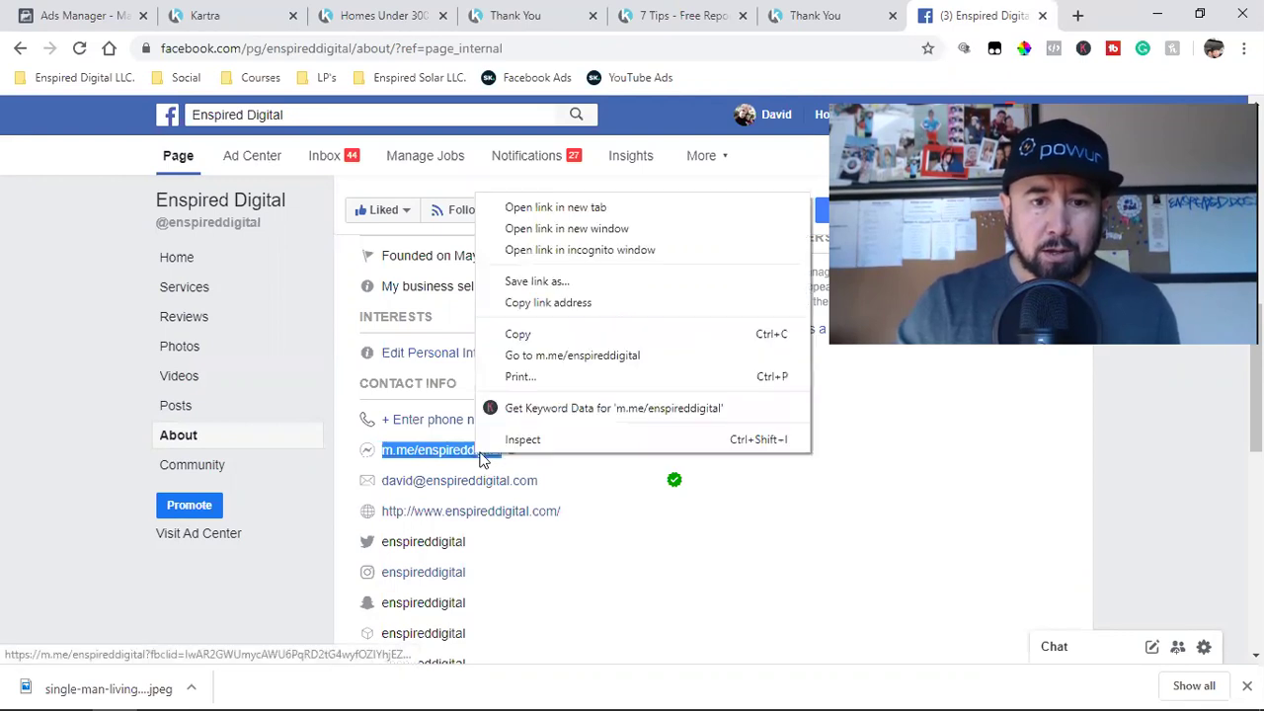
{"action": "left_click", "coordinate": [528, 333]}
{"action": "left_click", "coordinate": [206, 15]}
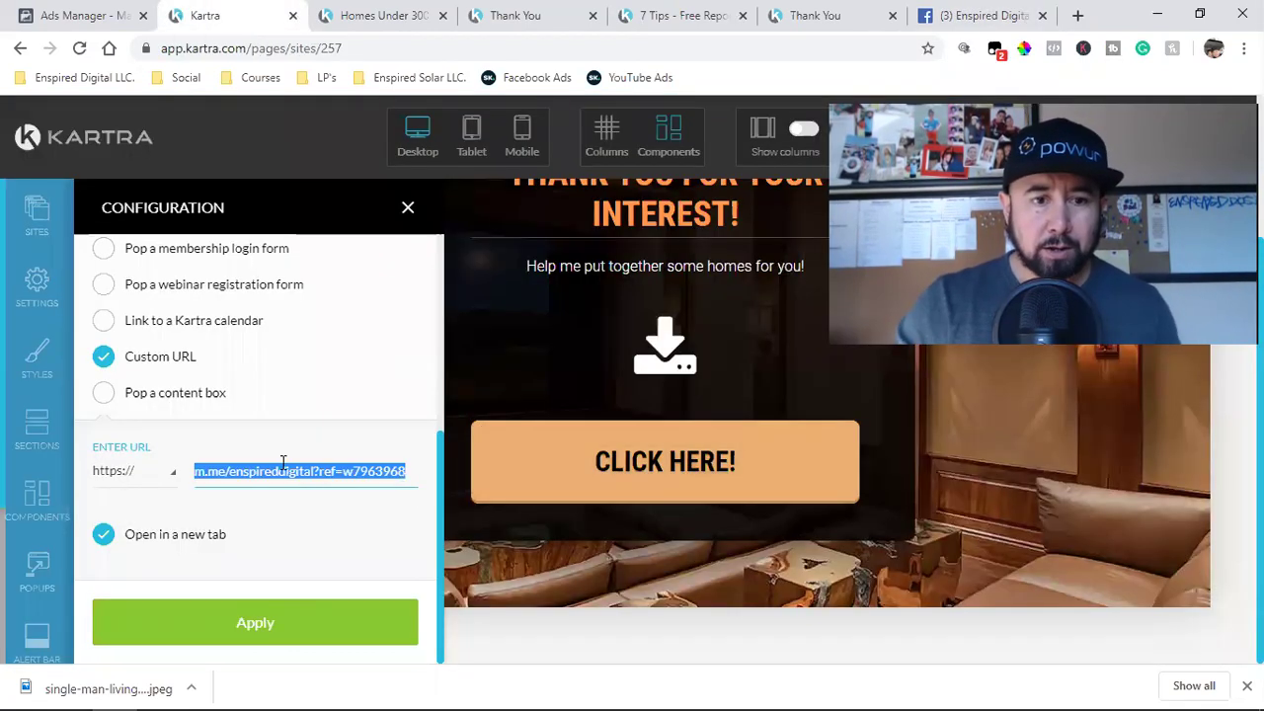
{"action": "key", "text": "ctrl+v"}
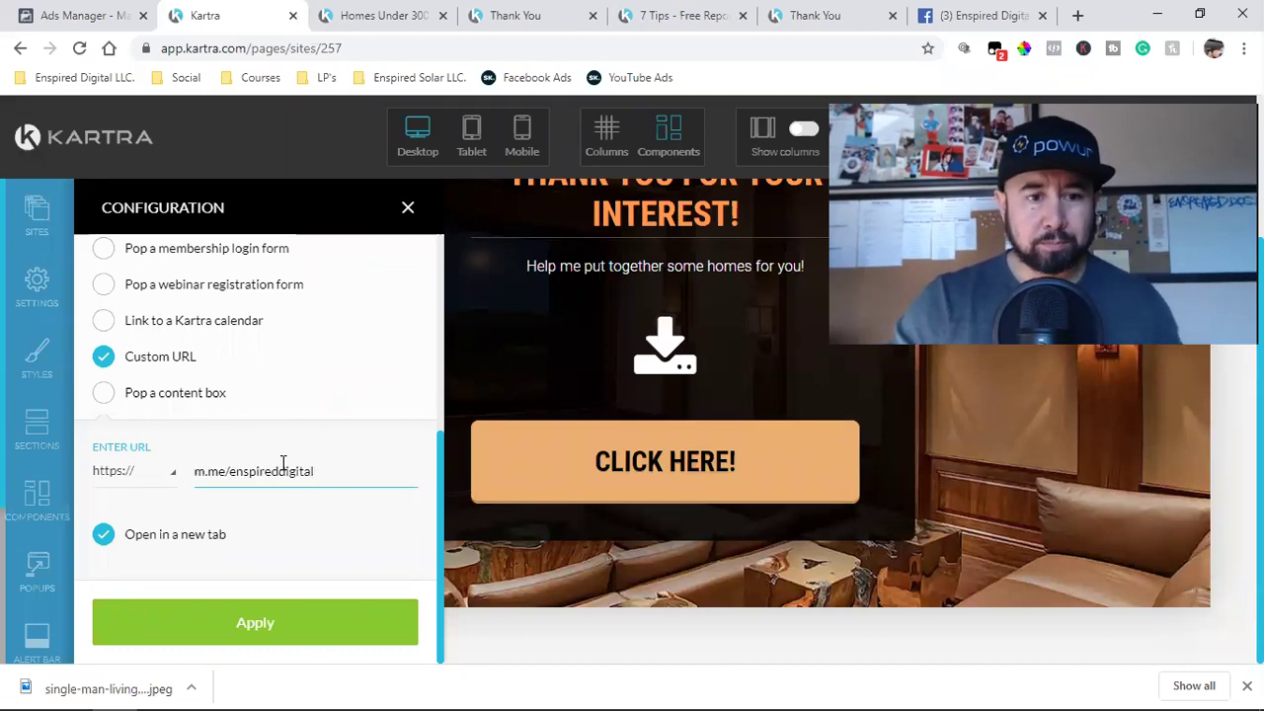
{"action": "left_click", "coordinate": [227, 634]}
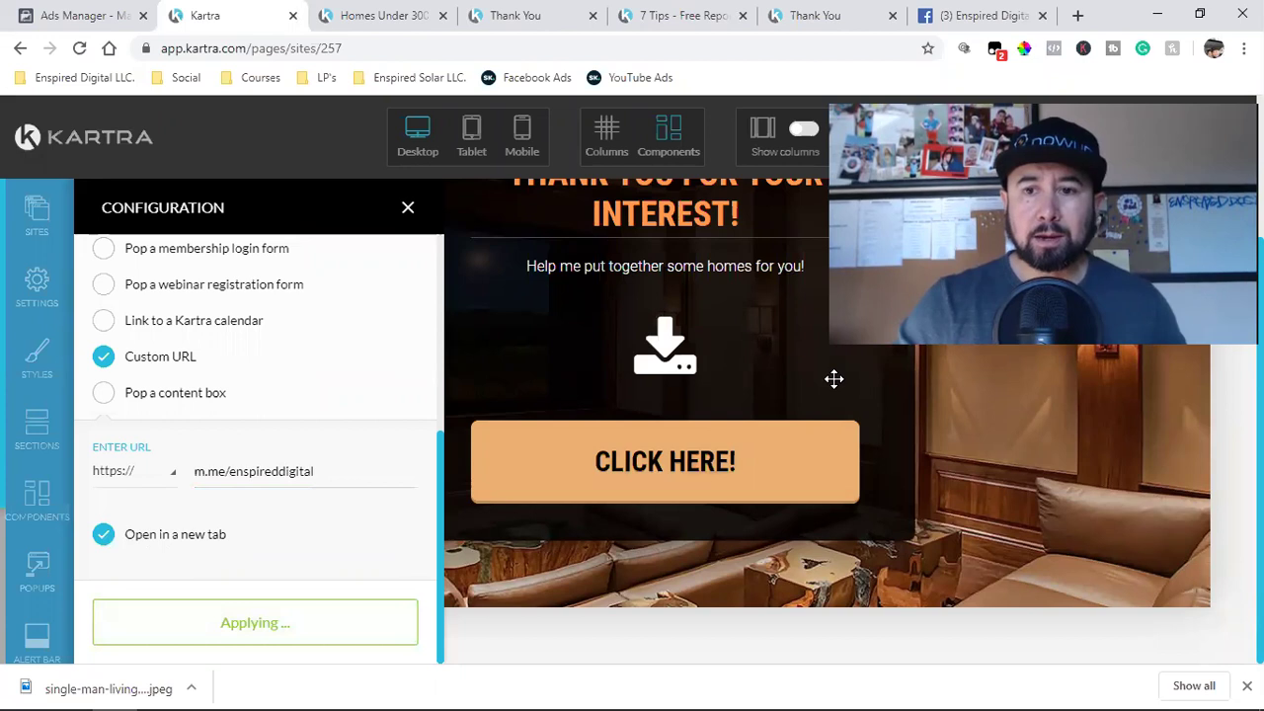
Save the thank-you page's progress and dismiss the save dialog.
{"action": "left_click", "coordinate": [1223, 143]}
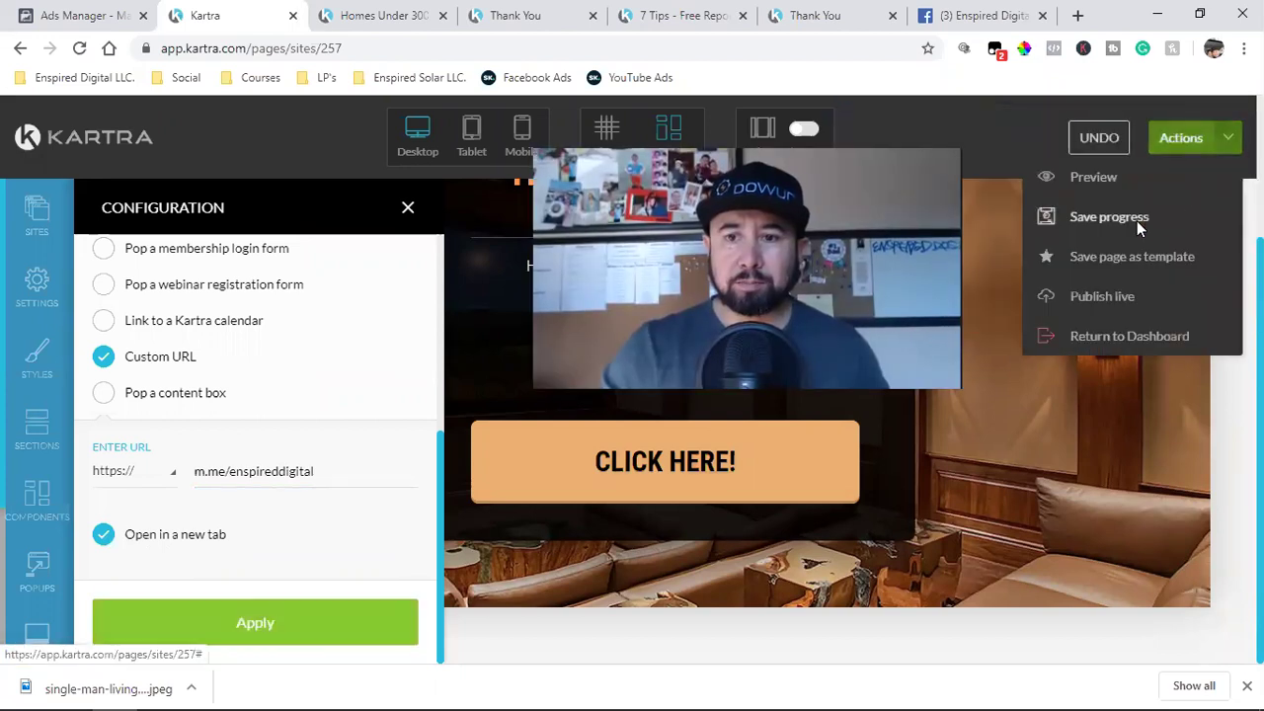
{"action": "left_click", "coordinate": [1136, 221]}
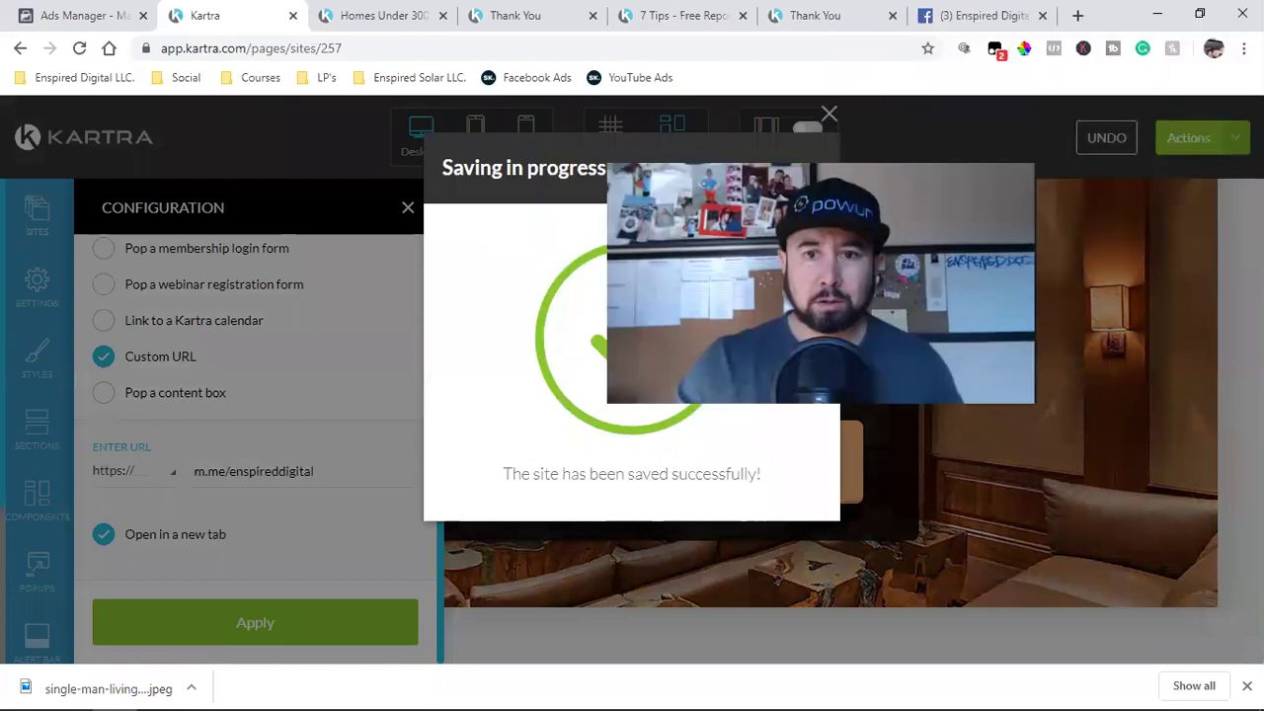
{"action": "left_click", "coordinate": [828, 114]}
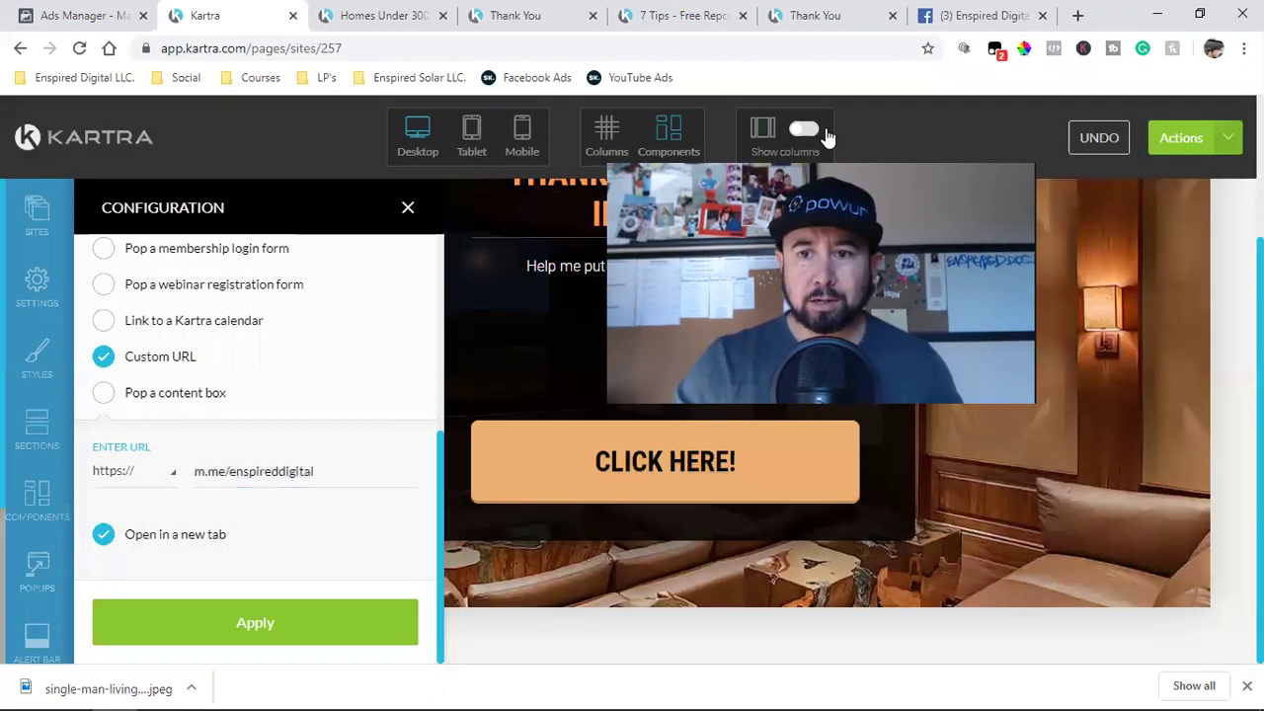
View the thank-you page's live publishing options, close them, and exit the page editor to the dashboard.
{"action": "left_click", "coordinate": [1185, 137]}
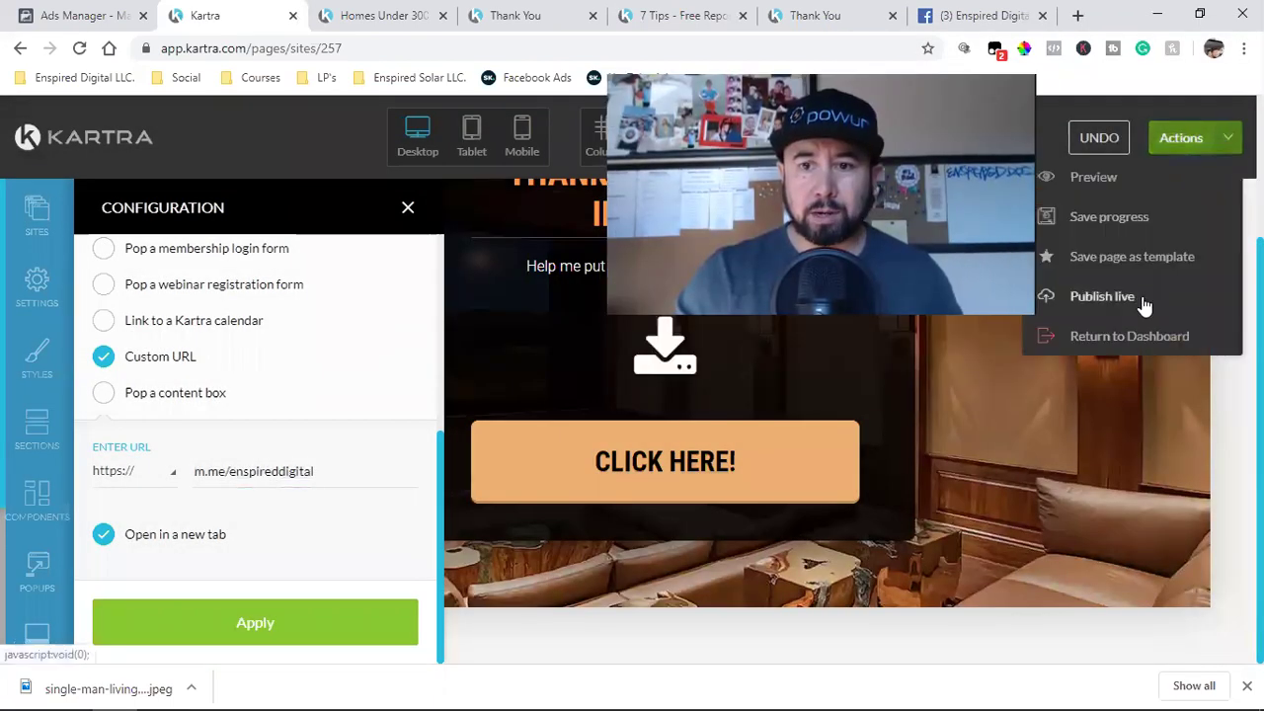
{"action": "left_click", "coordinate": [1143, 302]}
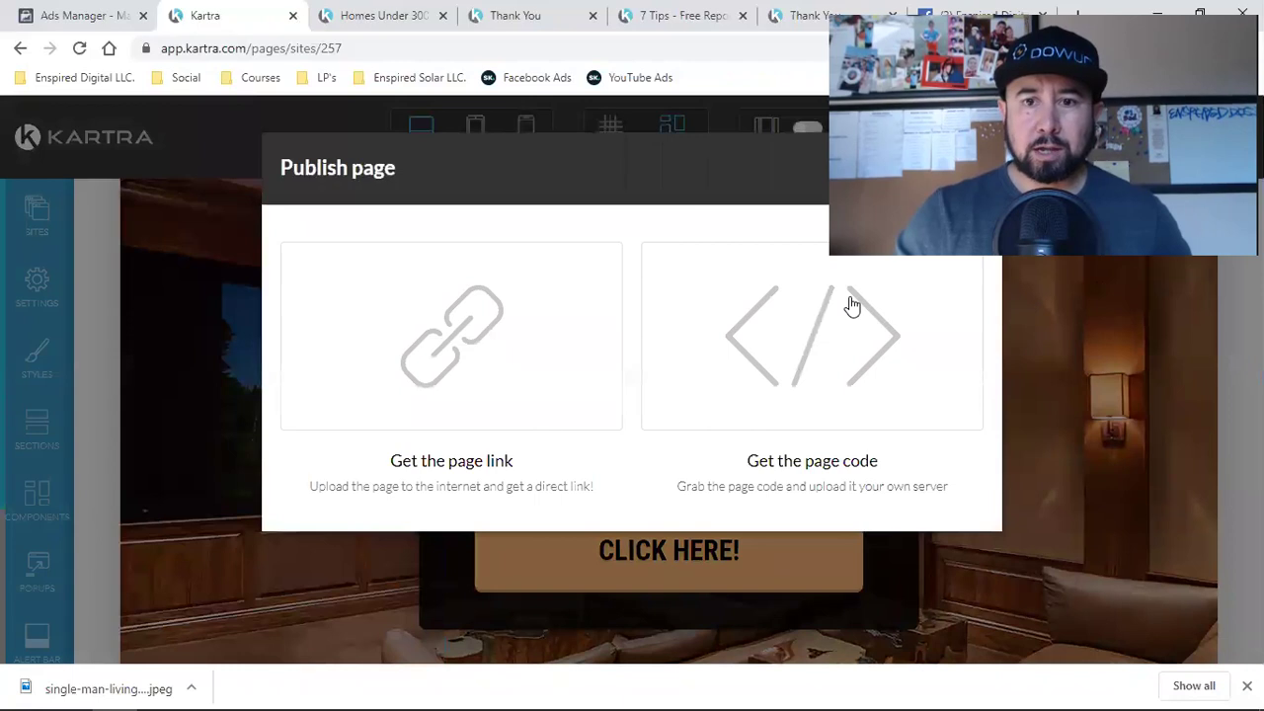
{"action": "left_click", "coordinate": [954, 163]}
{"action": "left_click", "coordinate": [1174, 144]}
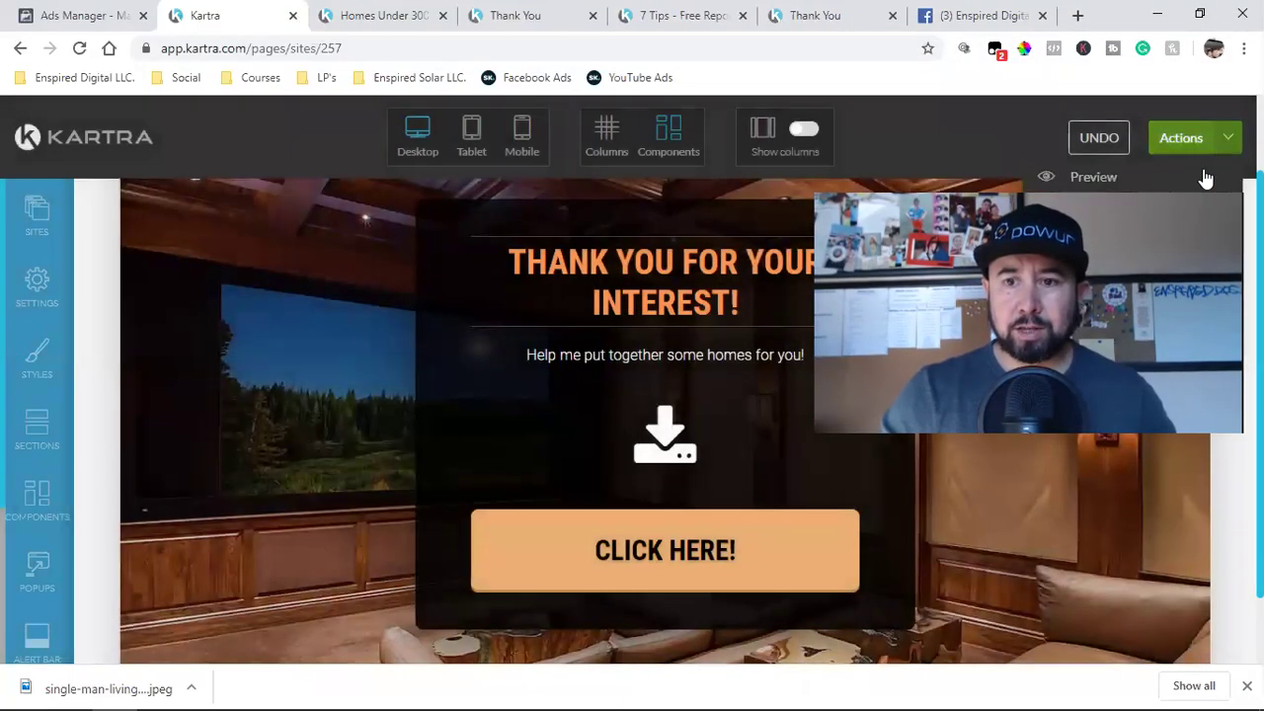
{"action": "left_click", "coordinate": [1072, 335]}
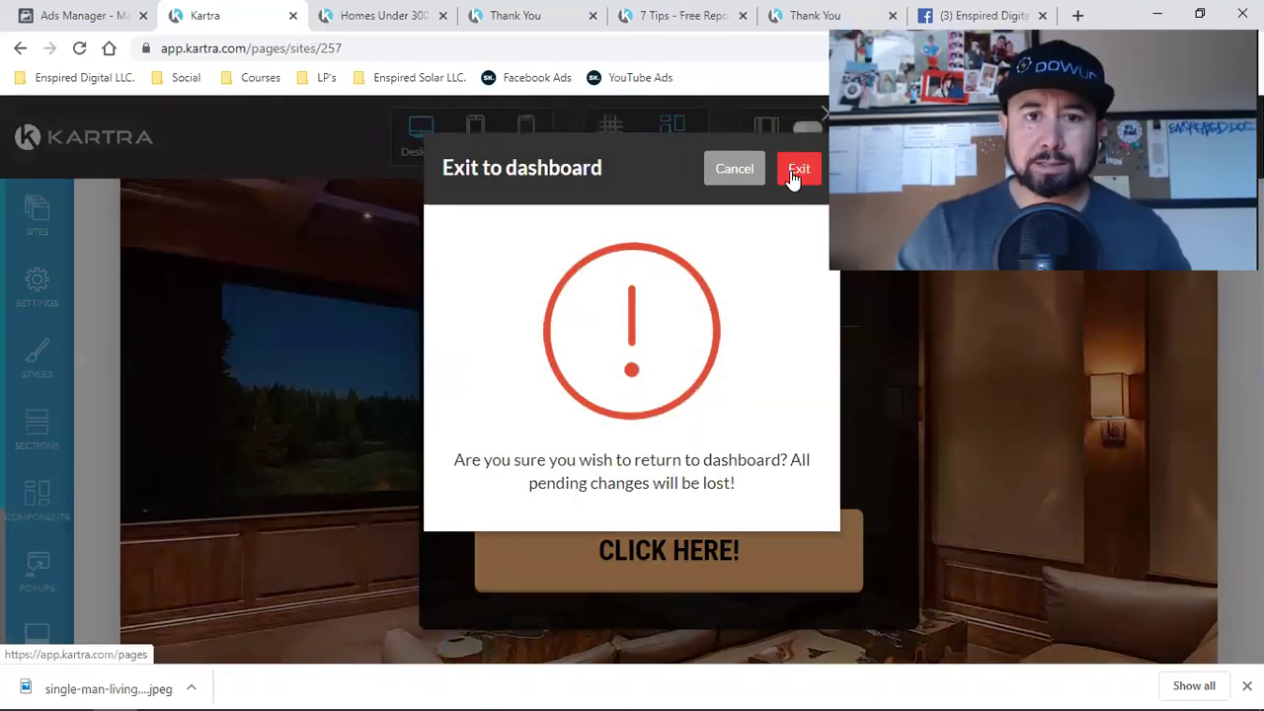
{"action": "left_click", "coordinate": [794, 173]}
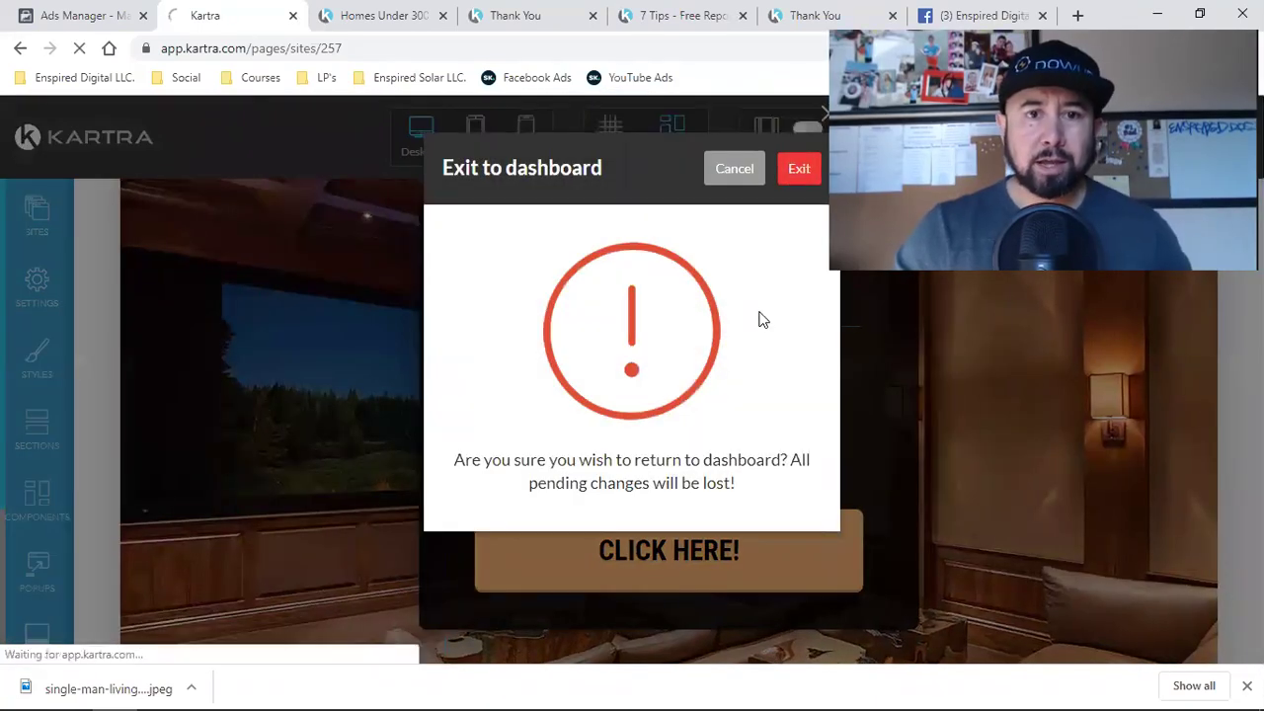
Reload the live thank-you page, test that its "CLICK HERE!" button leads to Messenger, and close the Messenger tab.
{"action": "left_click", "coordinate": [380, 14]}
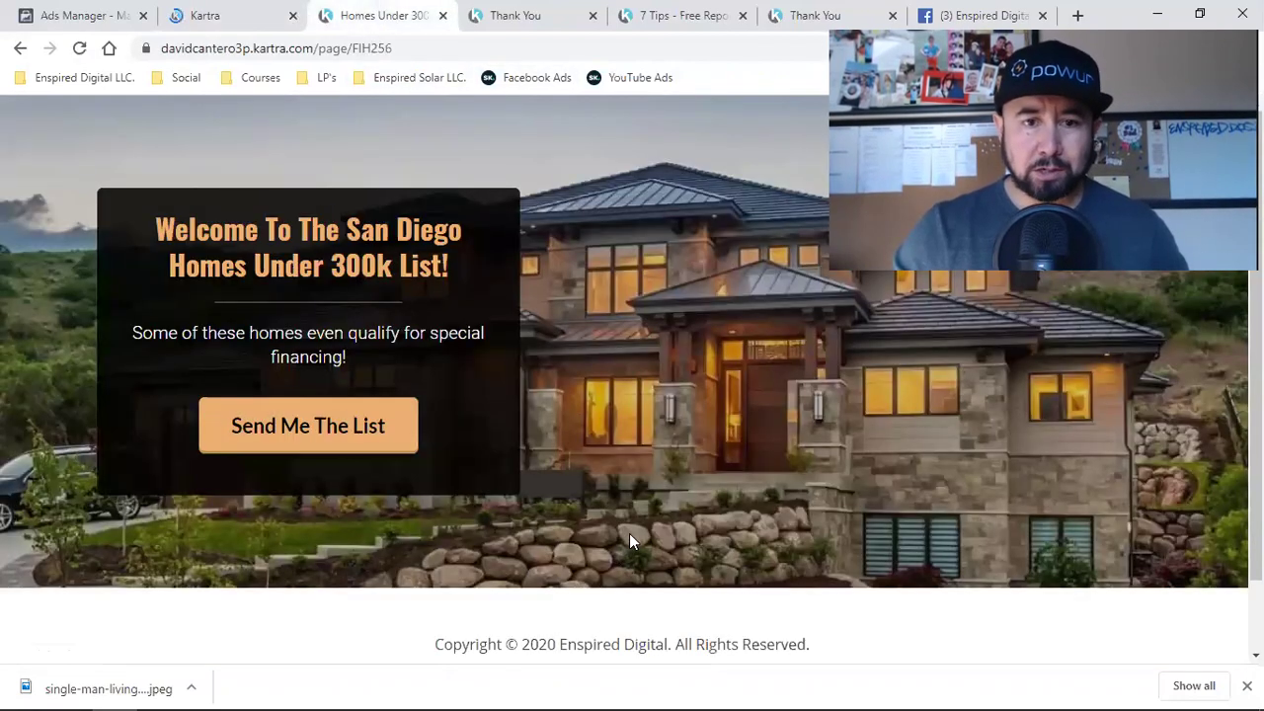
{"action": "left_click", "coordinate": [524, 14]}
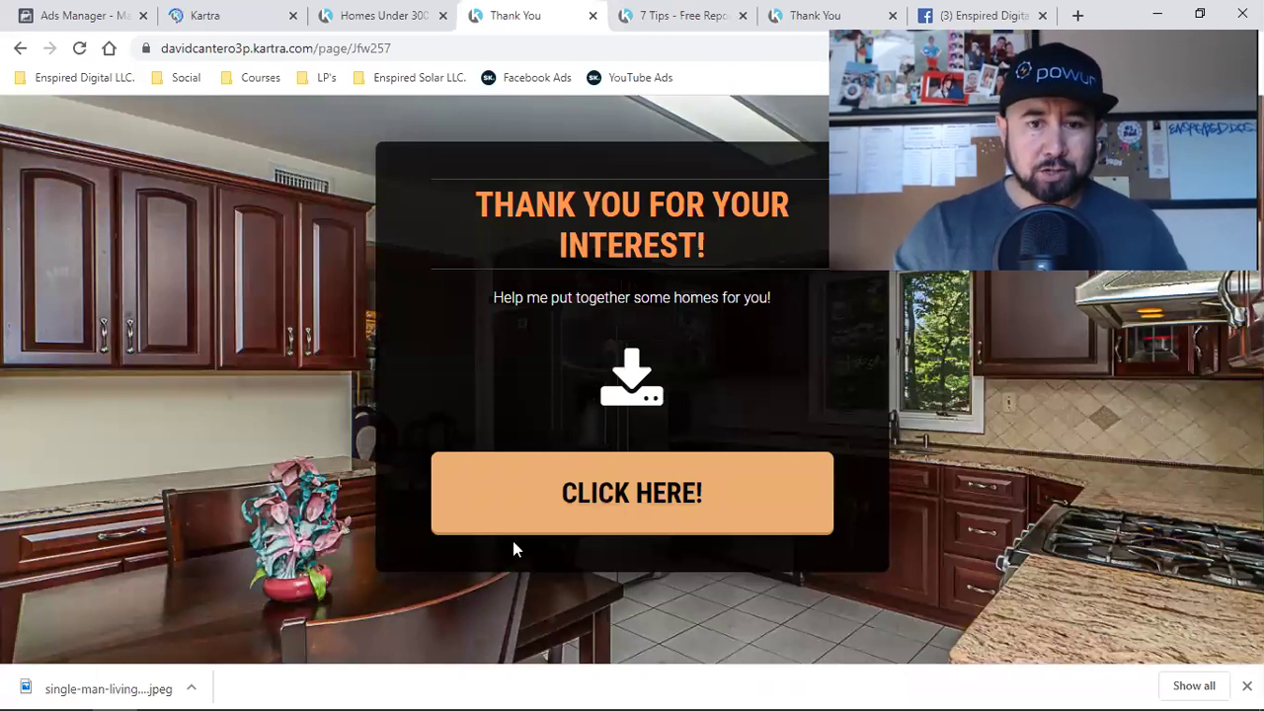
{"action": "left_click", "coordinate": [80, 48]}
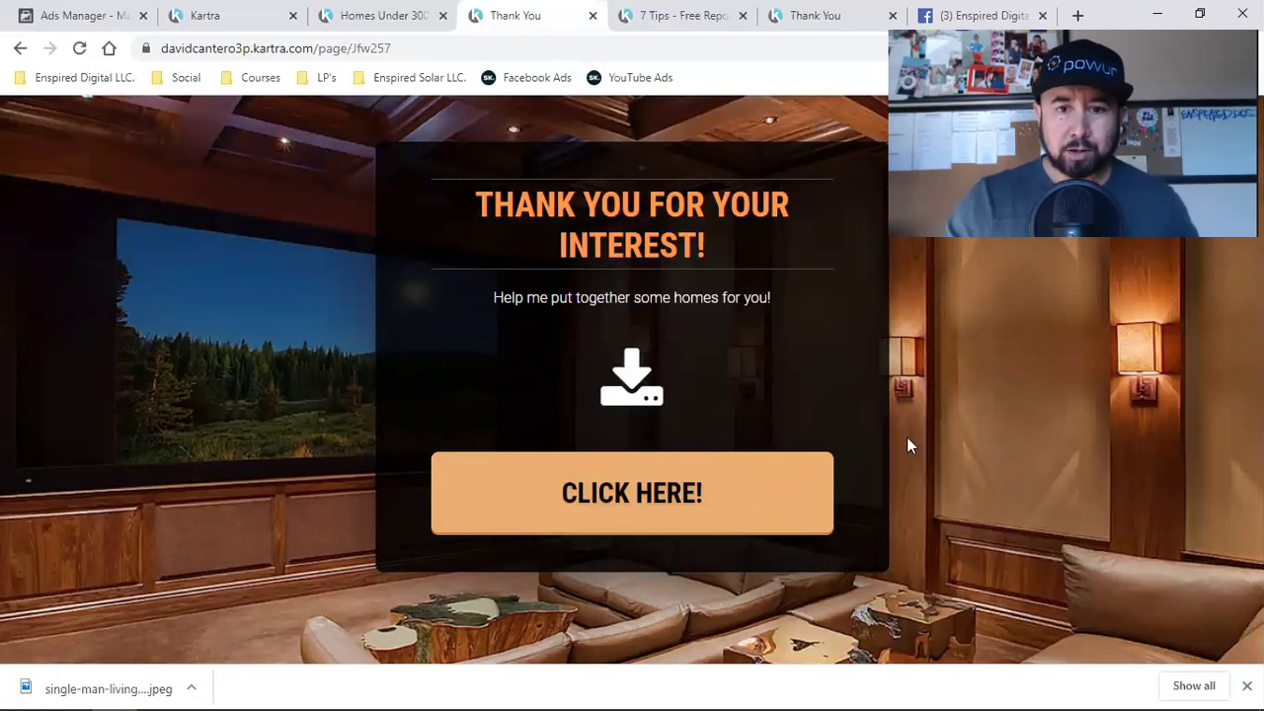
{"action": "left_click", "coordinate": [602, 511]}
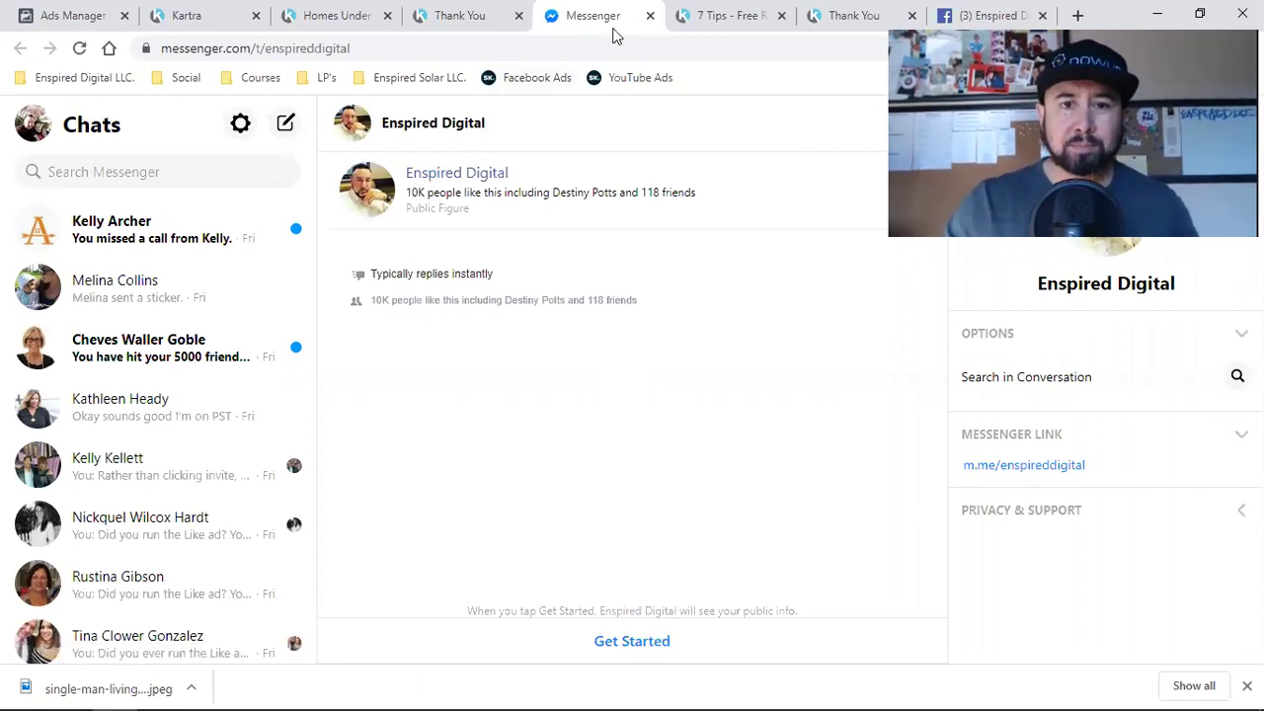
{"action": "left_click", "coordinate": [650, 17]}
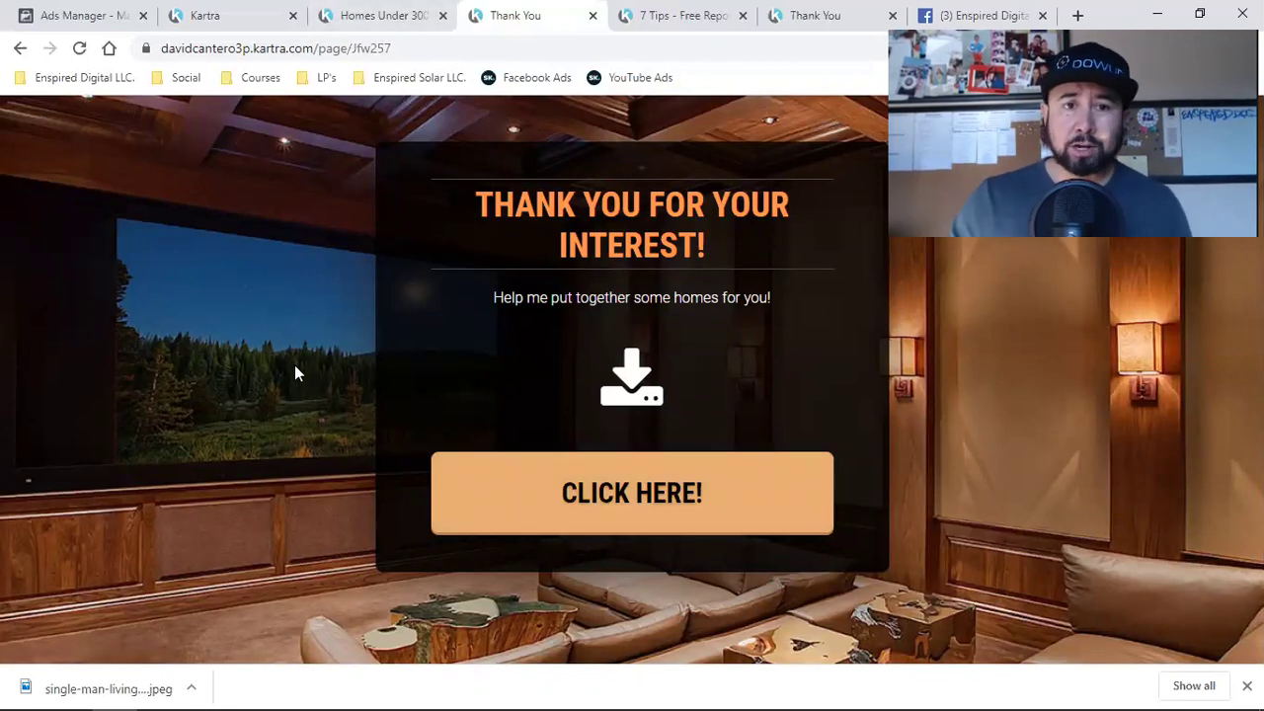
Review the live landing page and the "Help me put together some homes for you!" line on the thank-you page.
{"action": "left_click", "coordinate": [353, 17]}
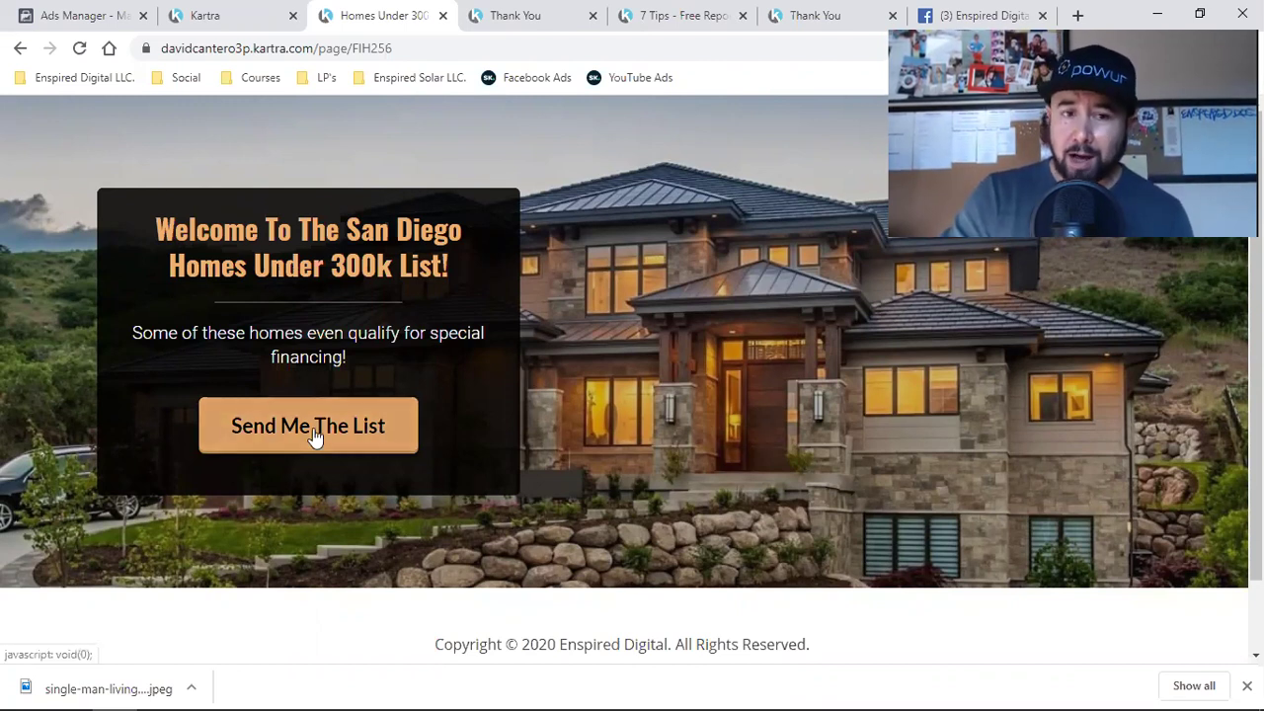
{"action": "left_click", "coordinate": [493, 9]}
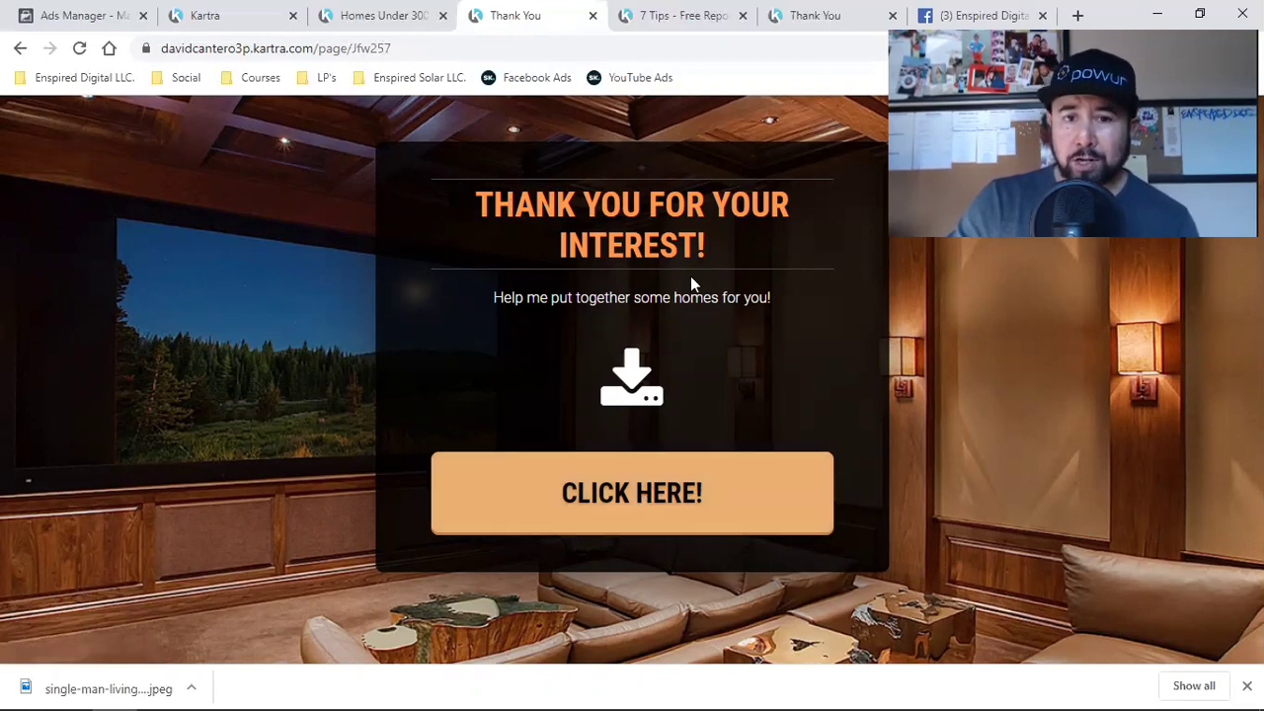
{"action": "triple_click", "coordinate": [559, 301]}
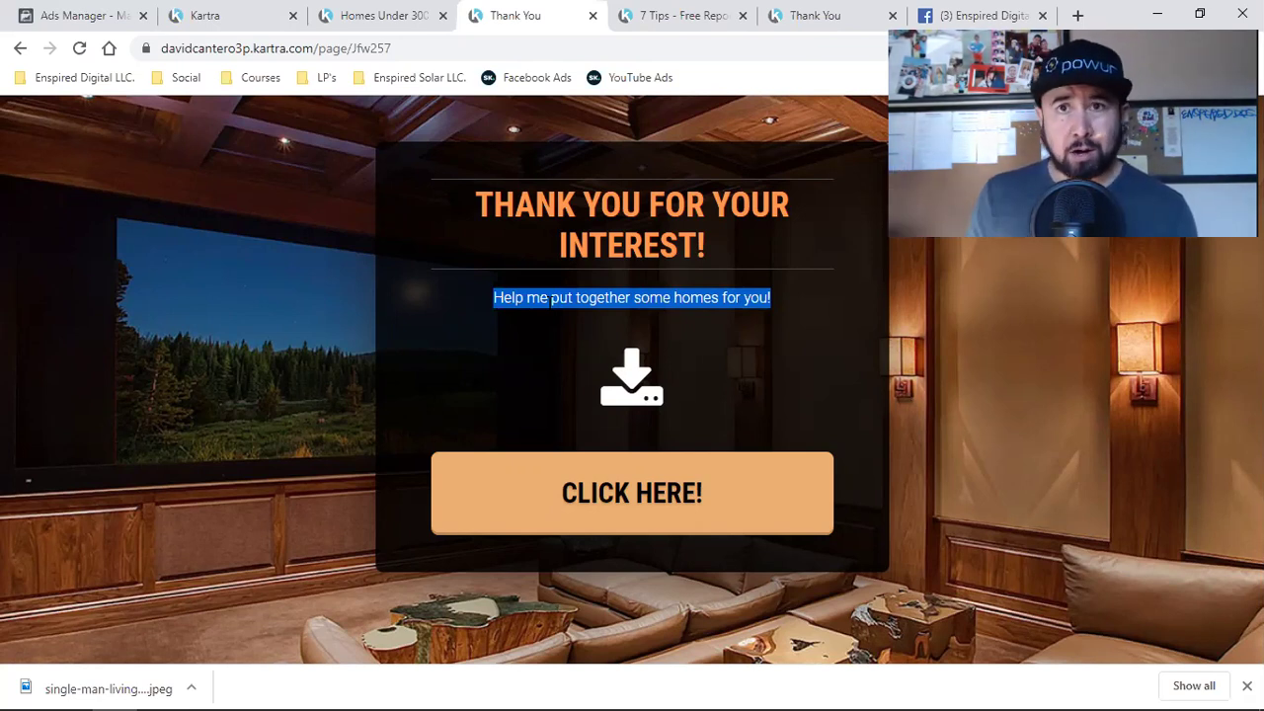
{"action": "double_click", "coordinate": [683, 295]}
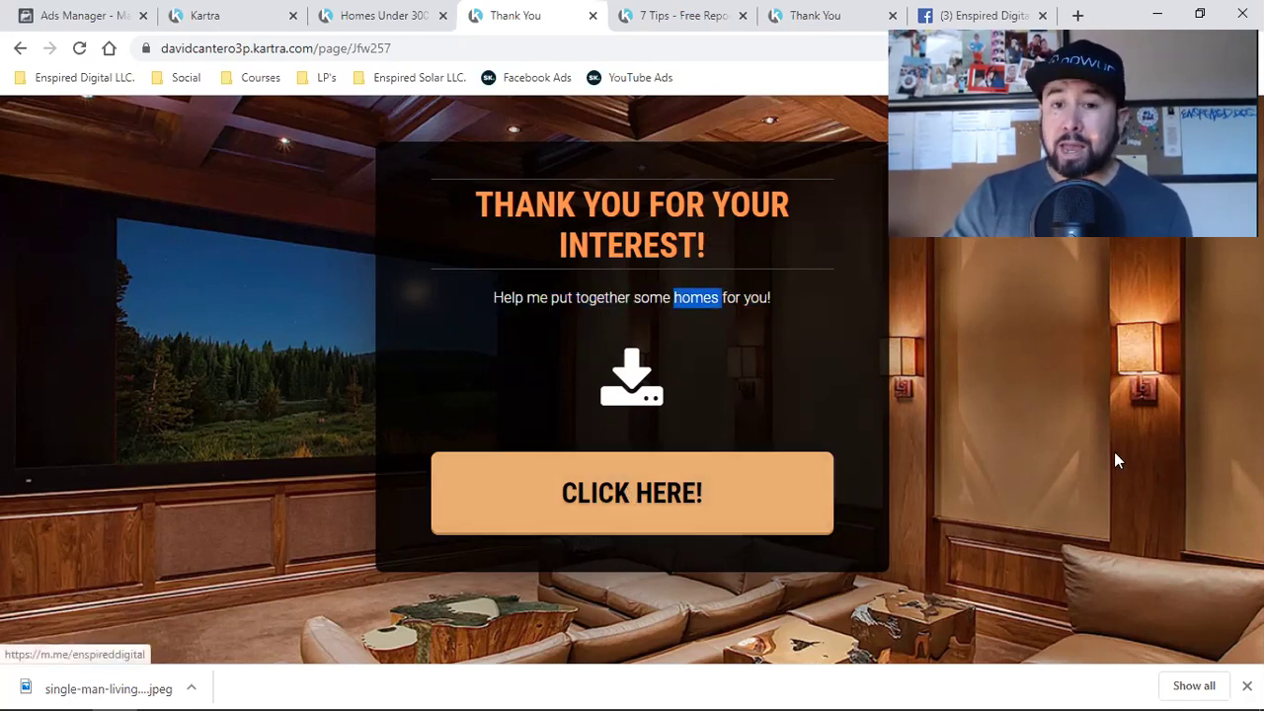
{"action": "left_click", "coordinate": [1075, 461]}
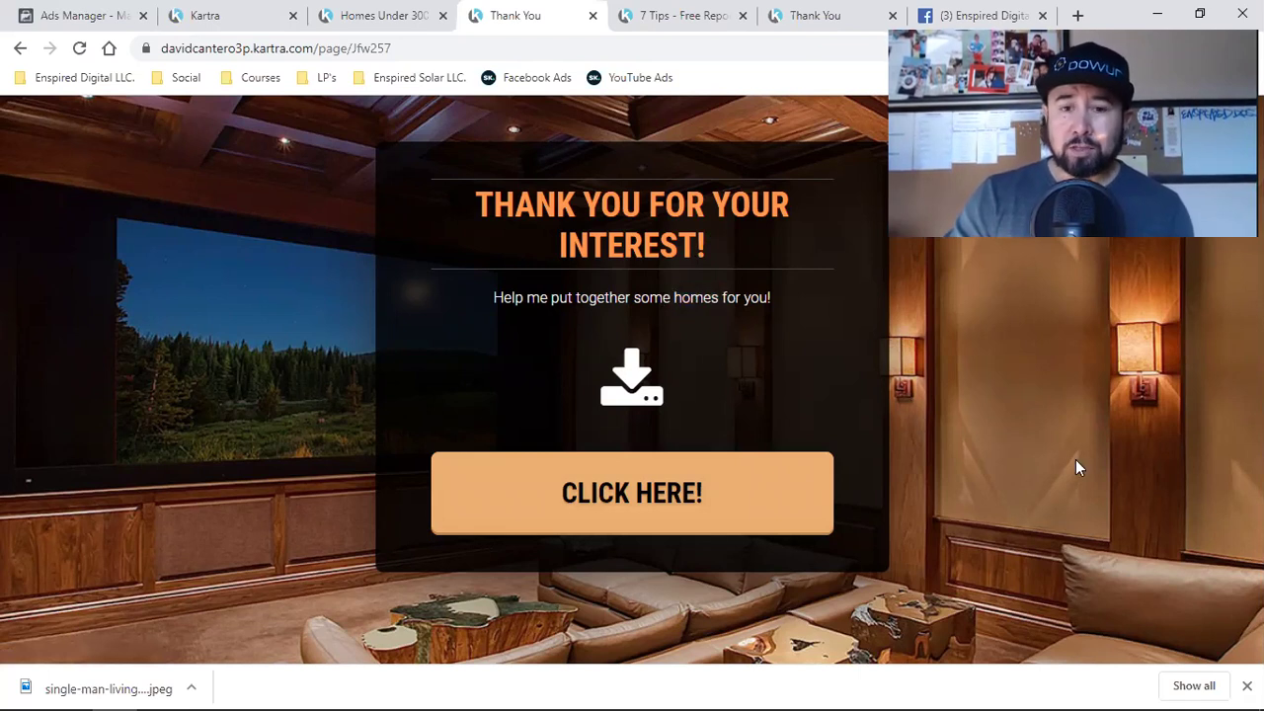
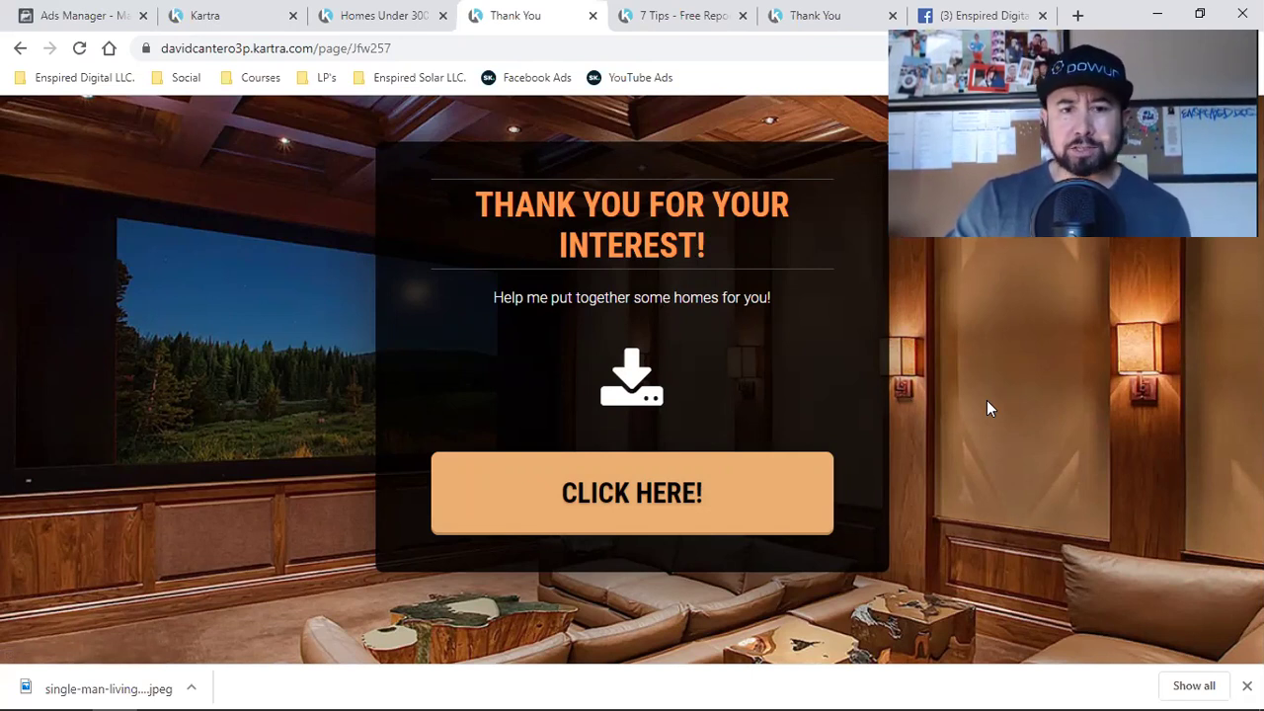
Dismiss the downloads bar and close the 7 Tips report, its Thank You page and the Facebook page tabs.
{"action": "left_click", "coordinate": [381, 16]}
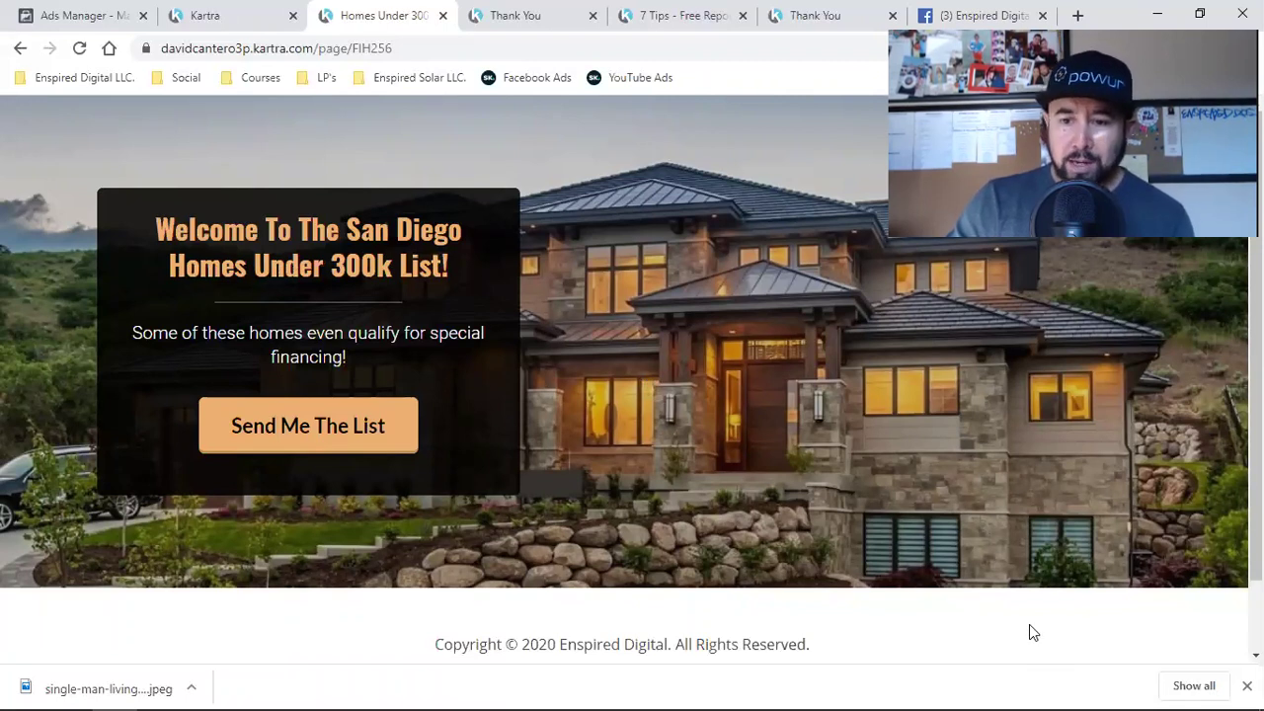
{"action": "left_click", "coordinate": [1246, 685]}
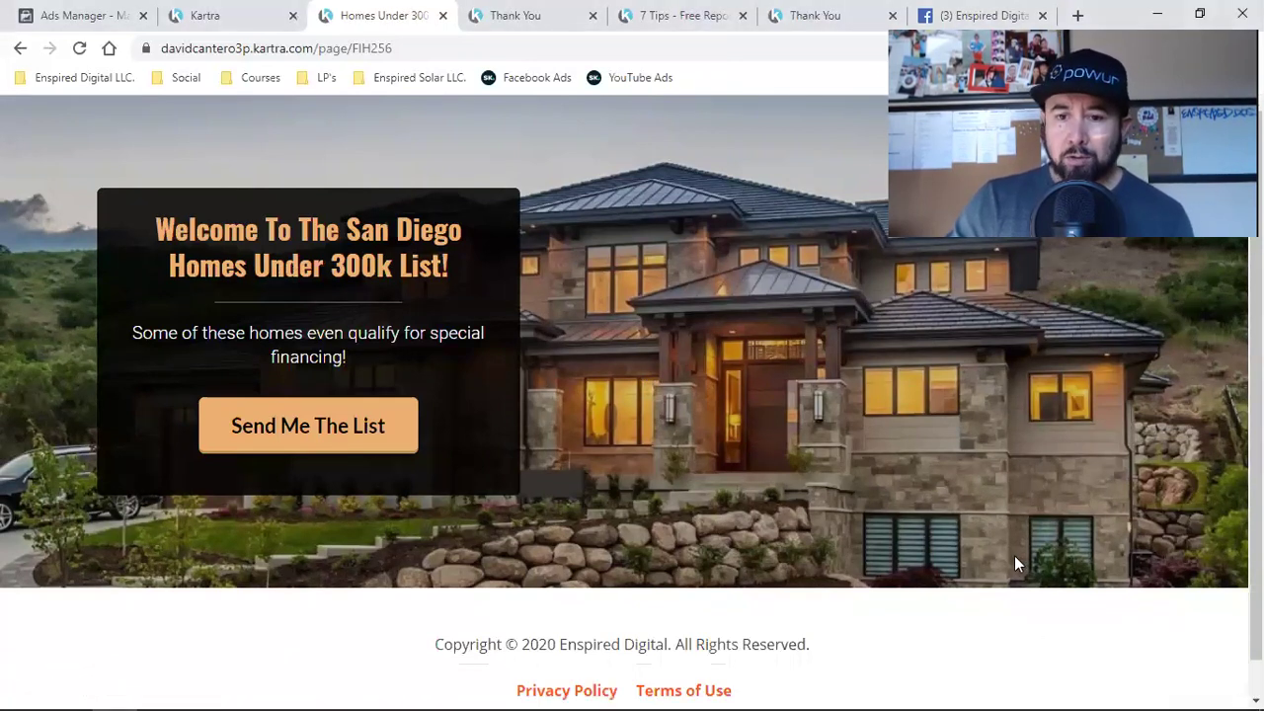
{"action": "key", "text": "ctrl+shift+Tab"}
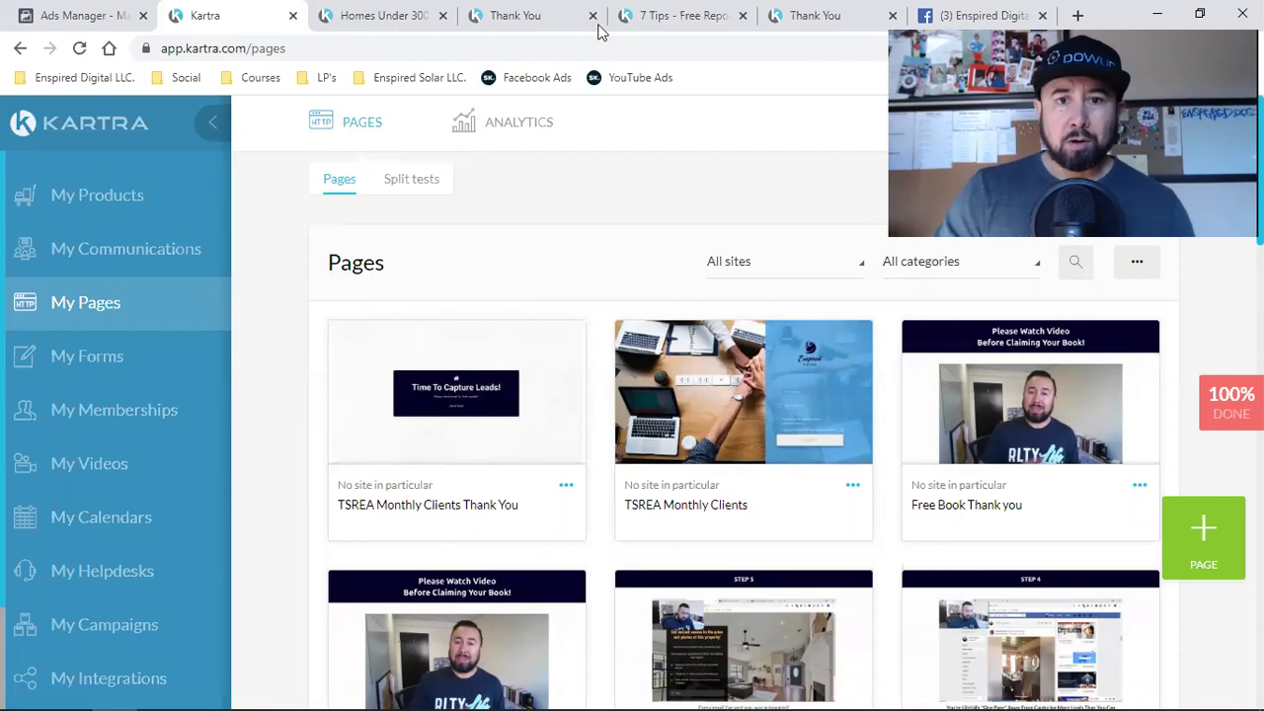
{"action": "left_click", "coordinate": [741, 15]}
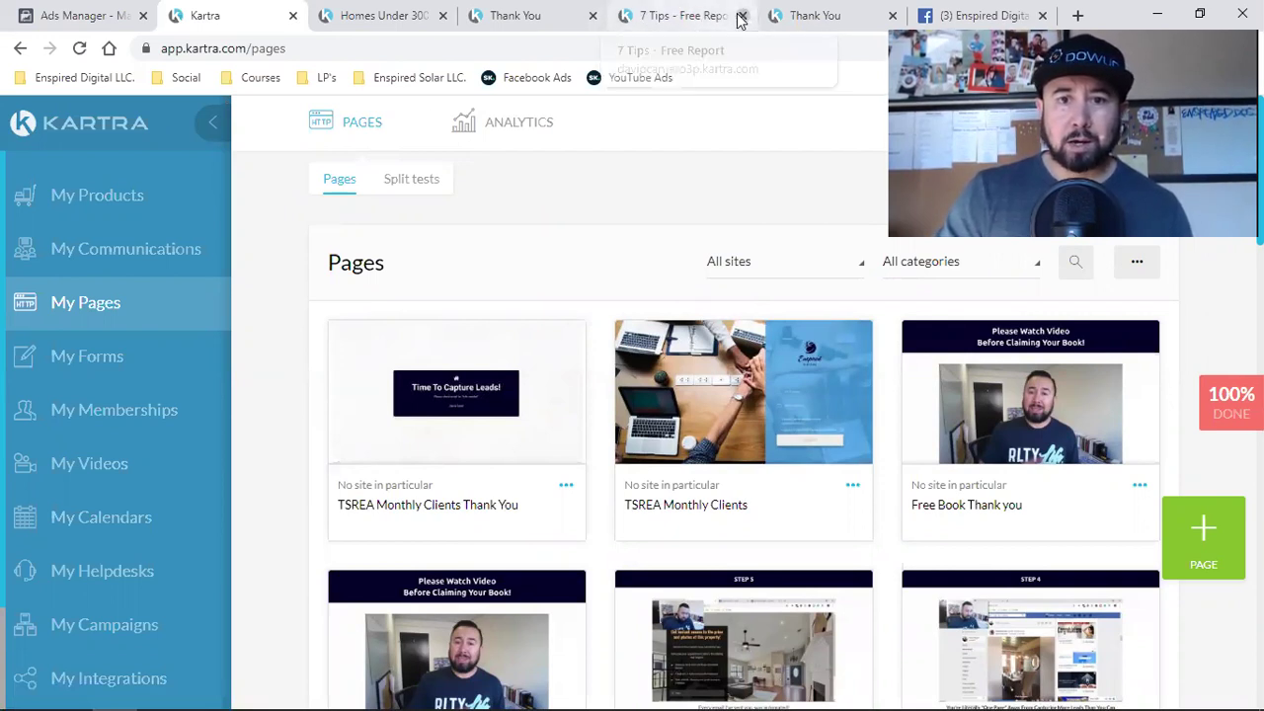
{"action": "left_click", "coordinate": [740, 16]}
{"action": "left_click", "coordinate": [741, 15]}
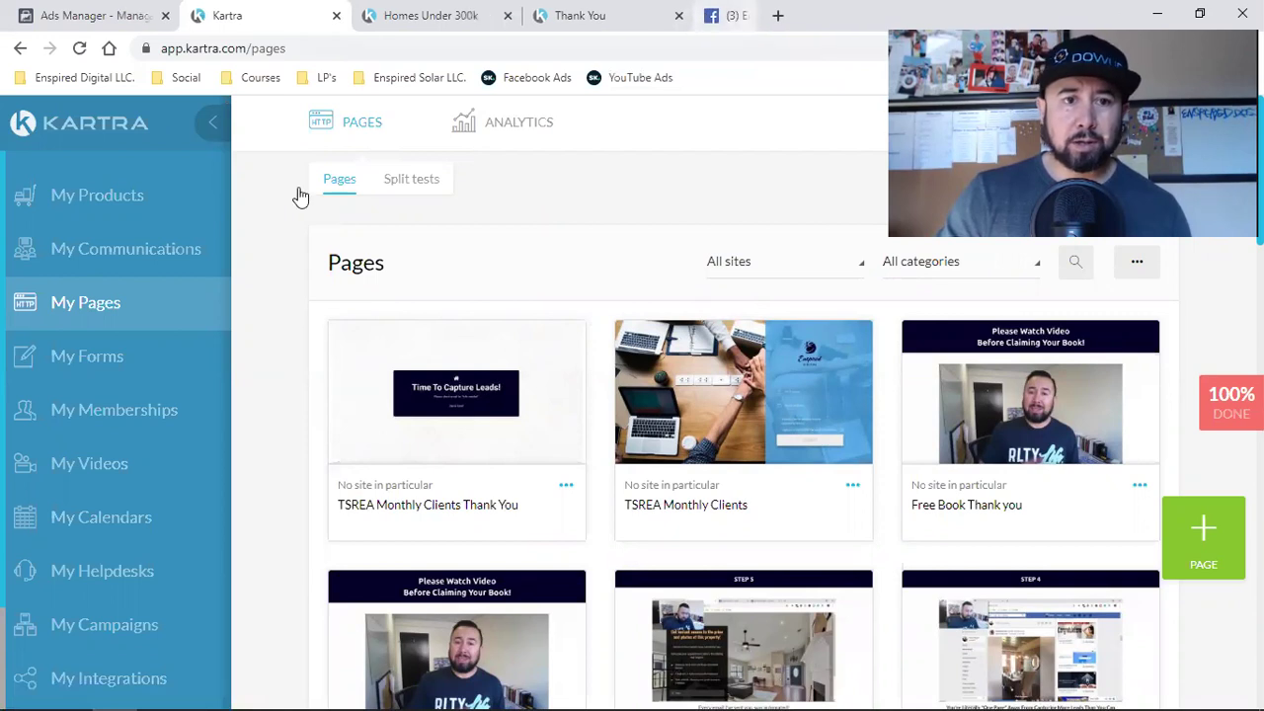
Browse the Kartra forms and locate the "Buyer Leads - No Listing" form.
{"action": "left_click", "coordinate": [79, 361]}
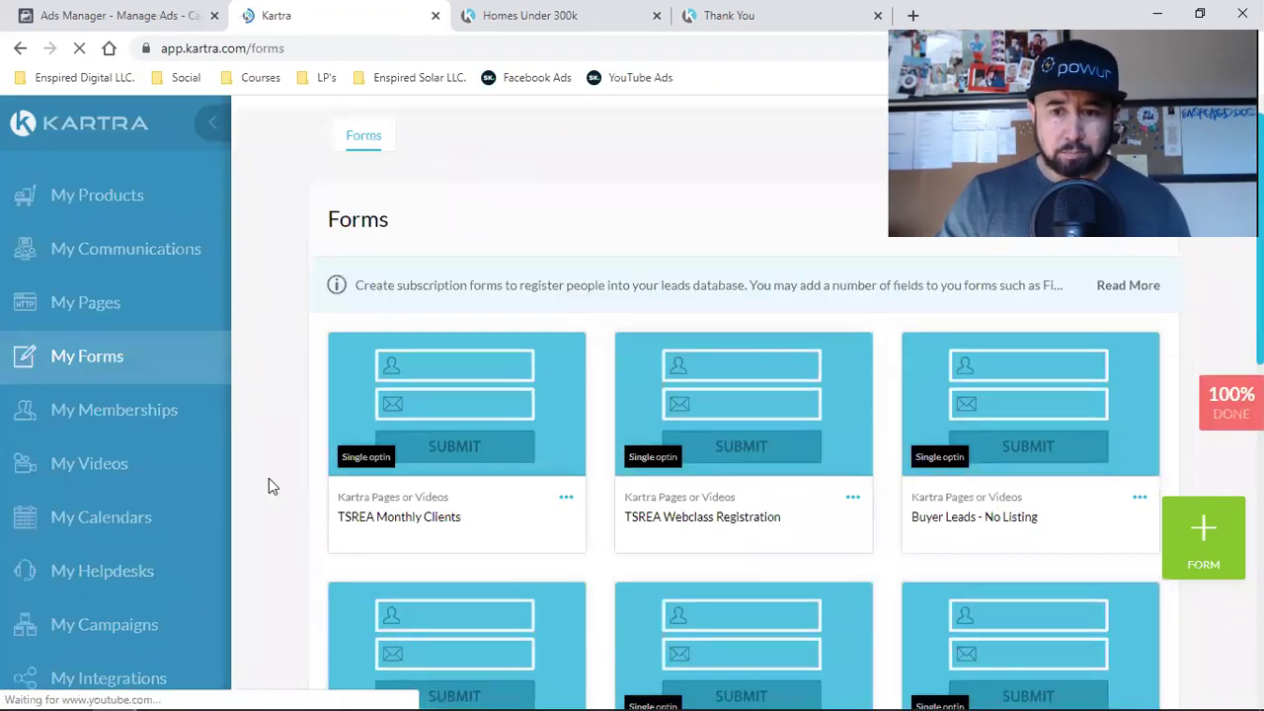
{"action": "scroll", "coordinate": [888, 392], "scroll_direction": "down", "scroll_amount": 2}
{"action": "triple_click", "coordinate": [960, 374]}
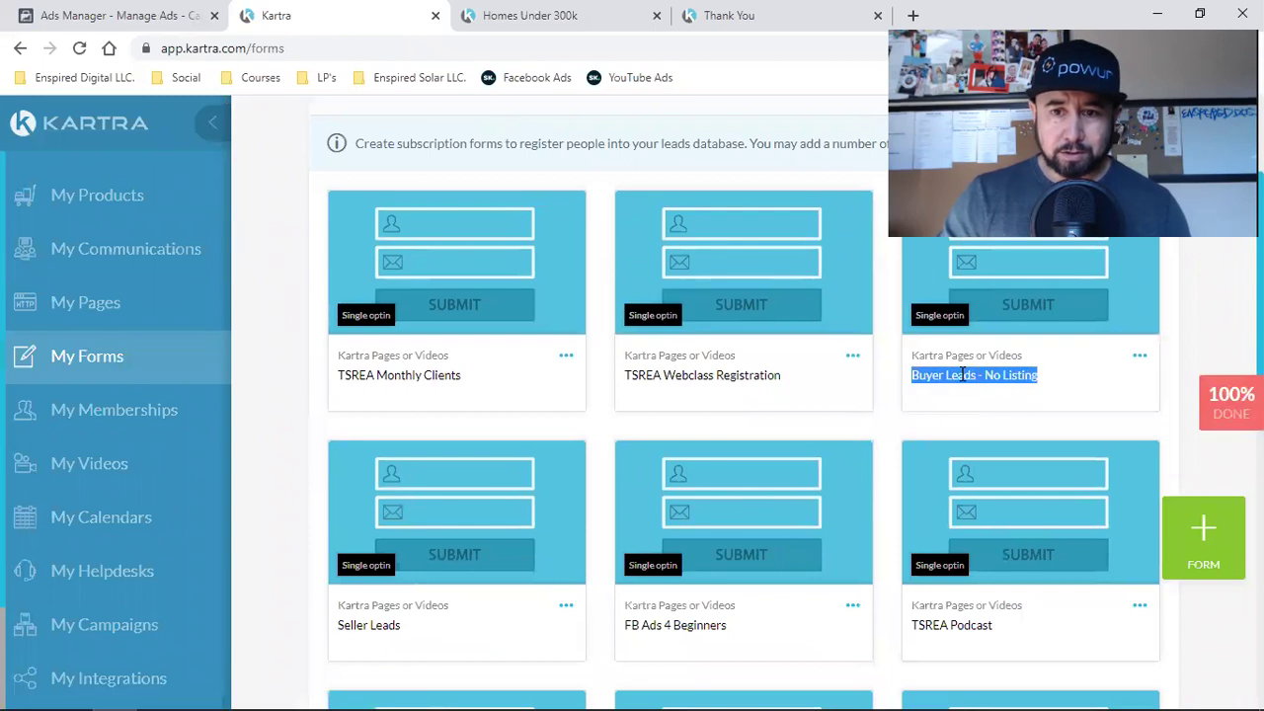
{"action": "left_click", "coordinate": [267, 435]}
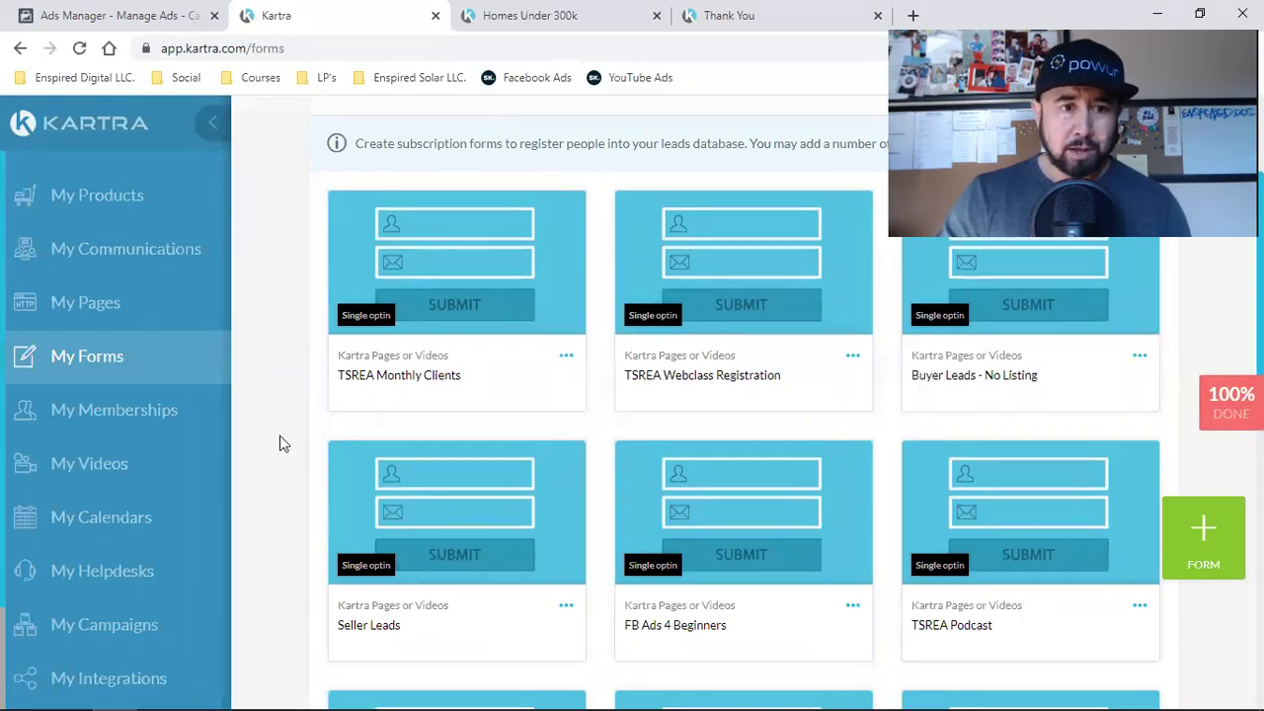
{"action": "scroll", "coordinate": [261, 434], "scroll_direction": "up", "scroll_amount": 2}
Browse the lead lists in Kartra's communications area and locate the "Buyer Leads - No Listings" list.
{"action": "left_click", "coordinate": [65, 249]}
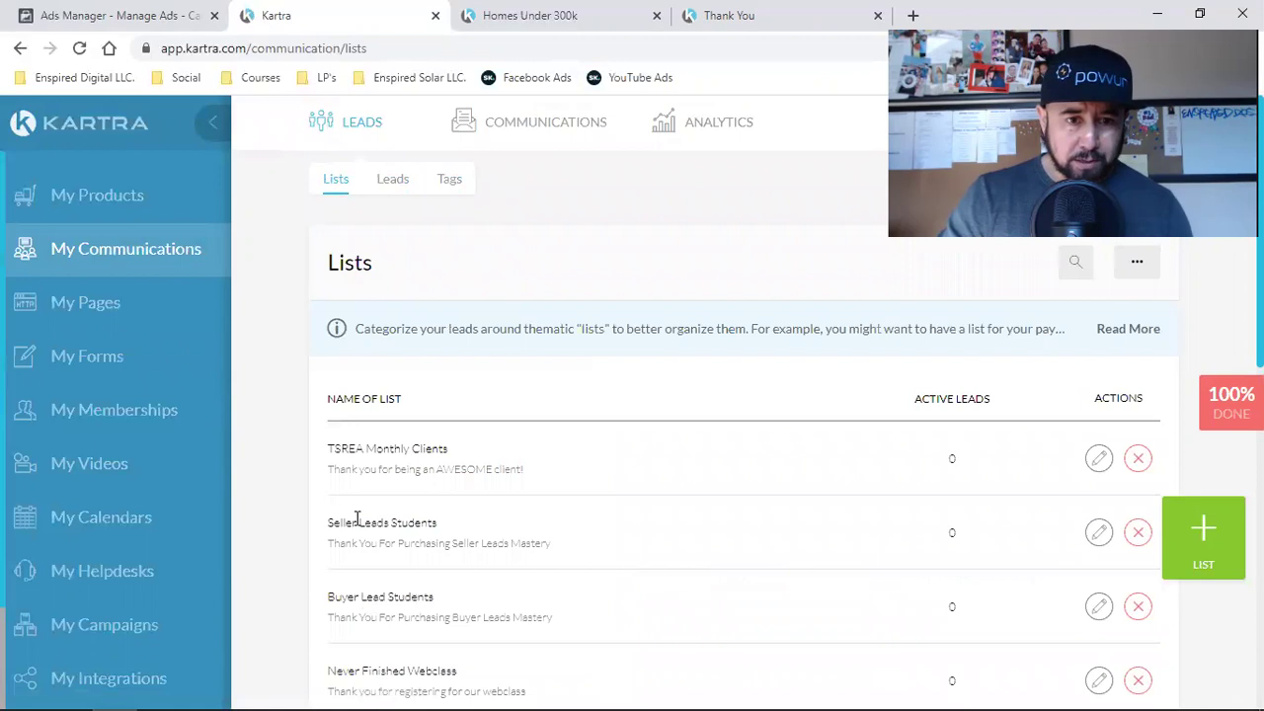
{"action": "scroll", "coordinate": [464, 524], "scroll_direction": "down", "scroll_amount": 2}
{"action": "scroll", "coordinate": [464, 524], "scroll_direction": "down", "scroll_amount": 2}
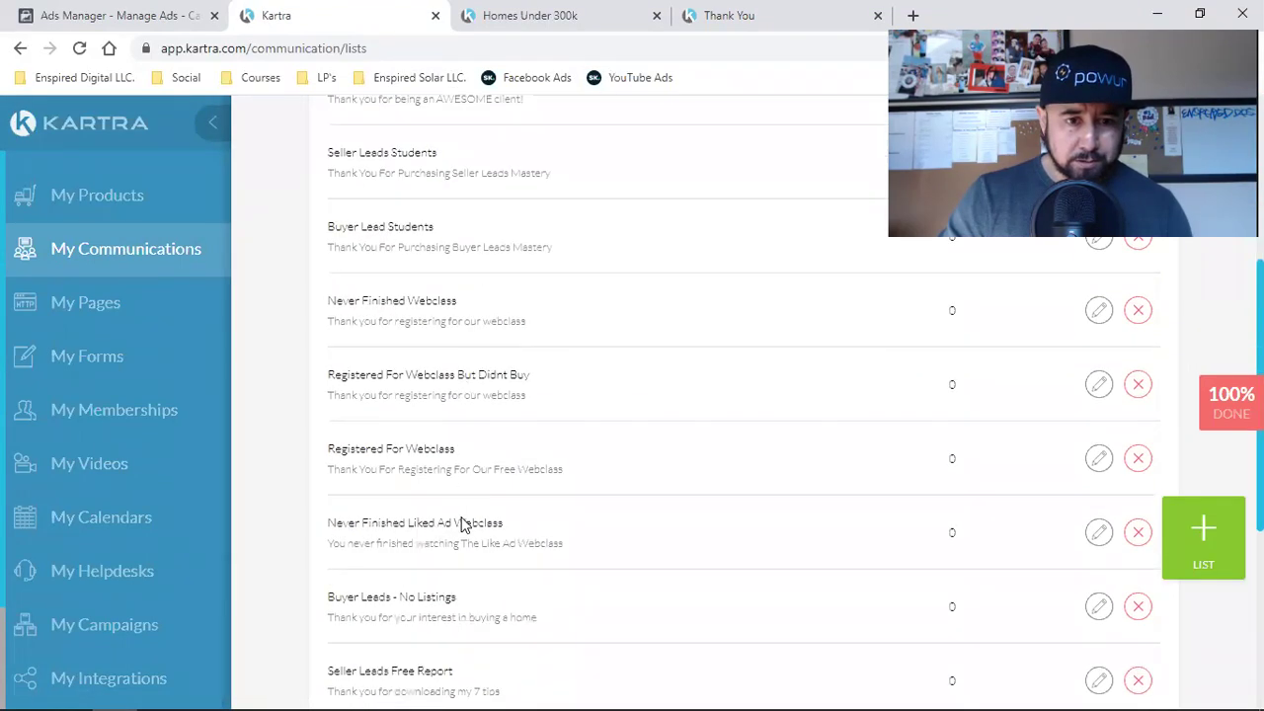
{"action": "double_click", "coordinate": [404, 597]}
{"action": "left_click", "coordinate": [405, 597]}
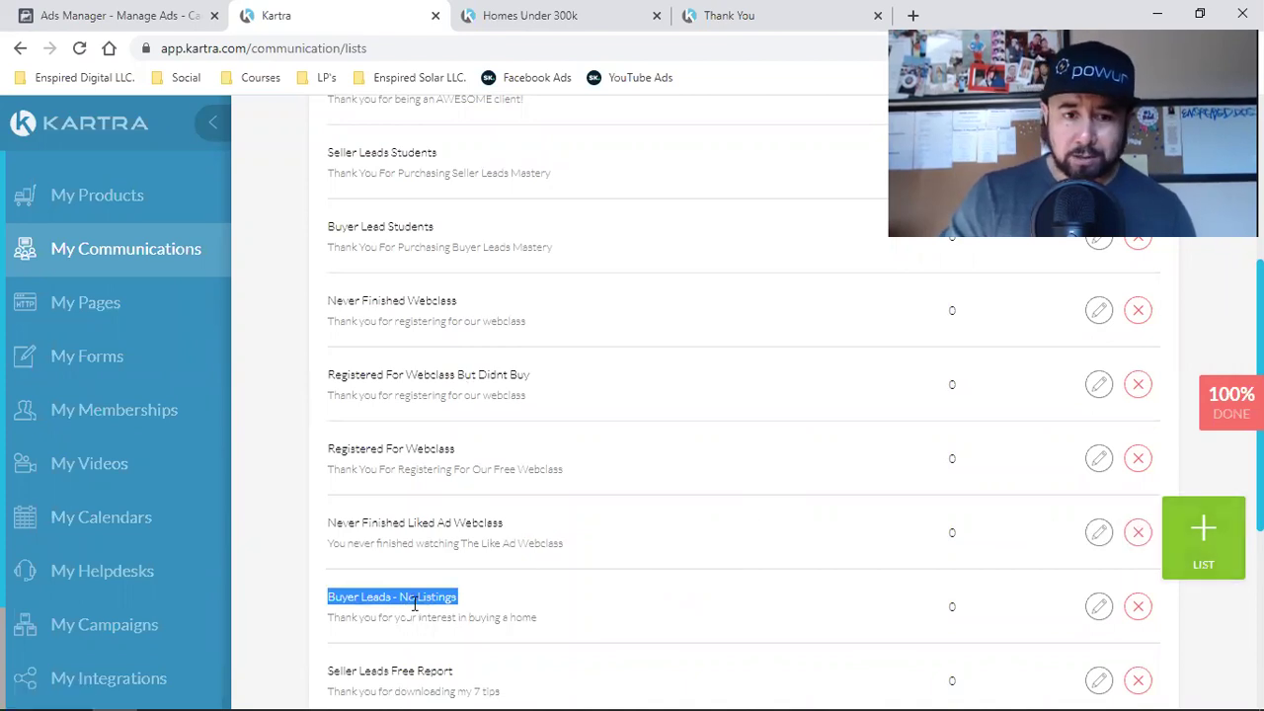
{"action": "scroll", "coordinate": [415, 602], "scroll_direction": "up", "scroll_amount": 5}
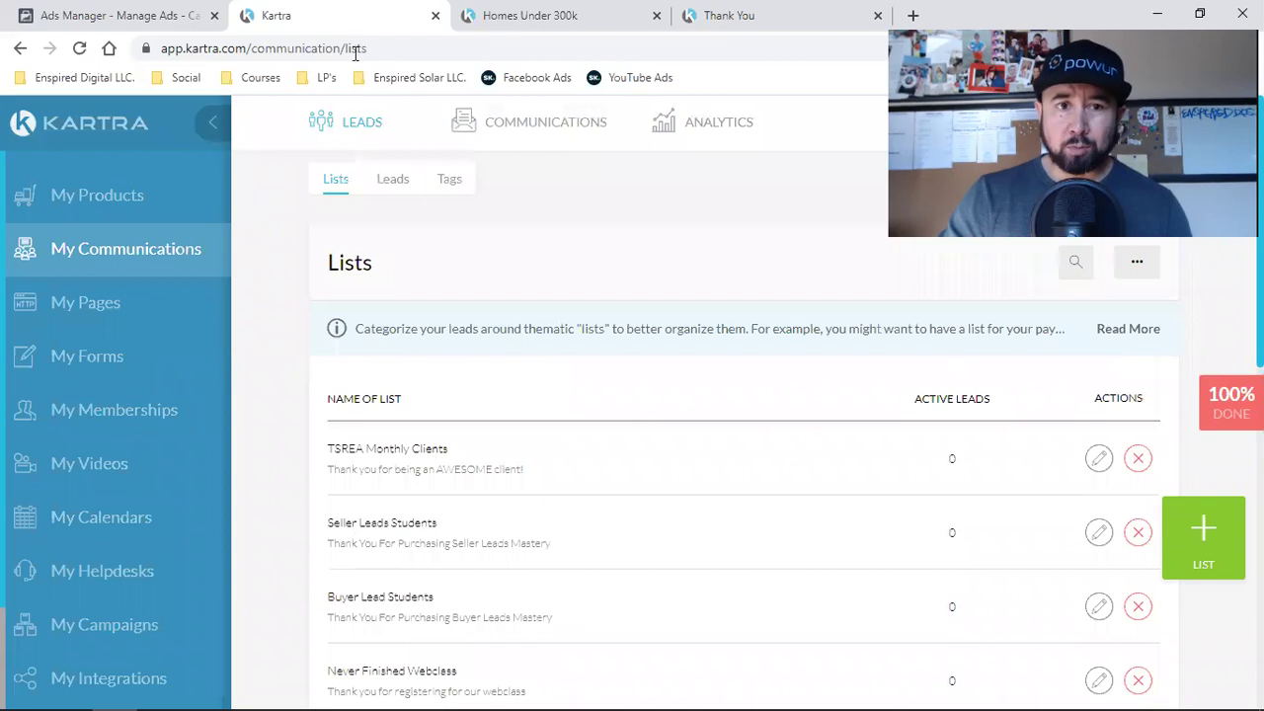
Check the "Send Me The List" opt-in on the live Homes Under 300k page and its matching "Buyer Leads - No Listings" list.
{"action": "left_click", "coordinate": [483, 14]}
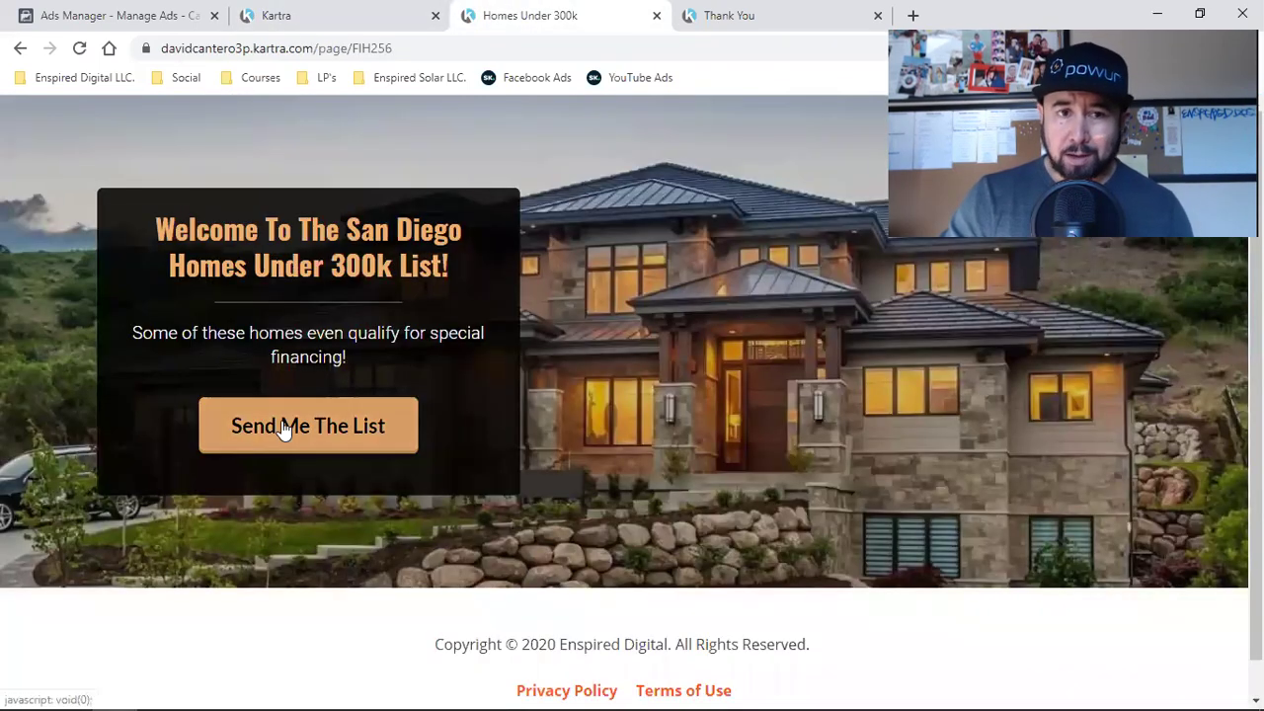
{"action": "left_click", "coordinate": [302, 19]}
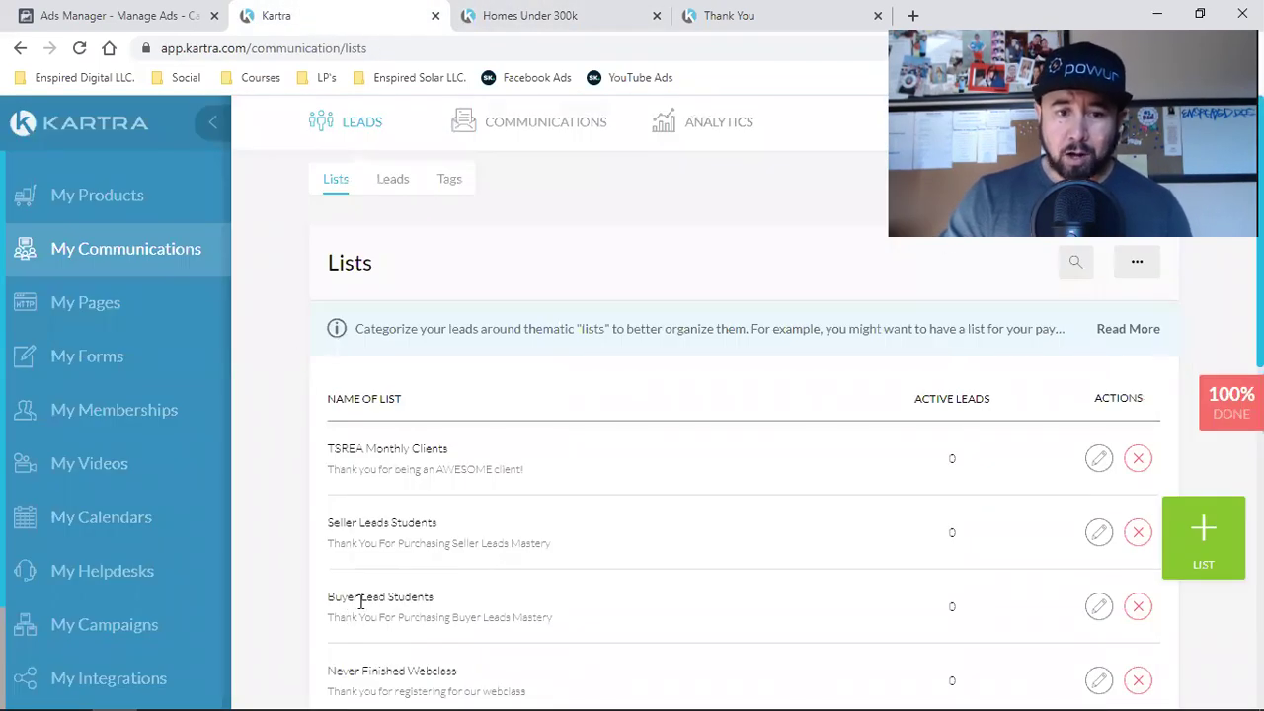
{"action": "scroll", "coordinate": [356, 600], "scroll_direction": "down", "scroll_amount": 4}
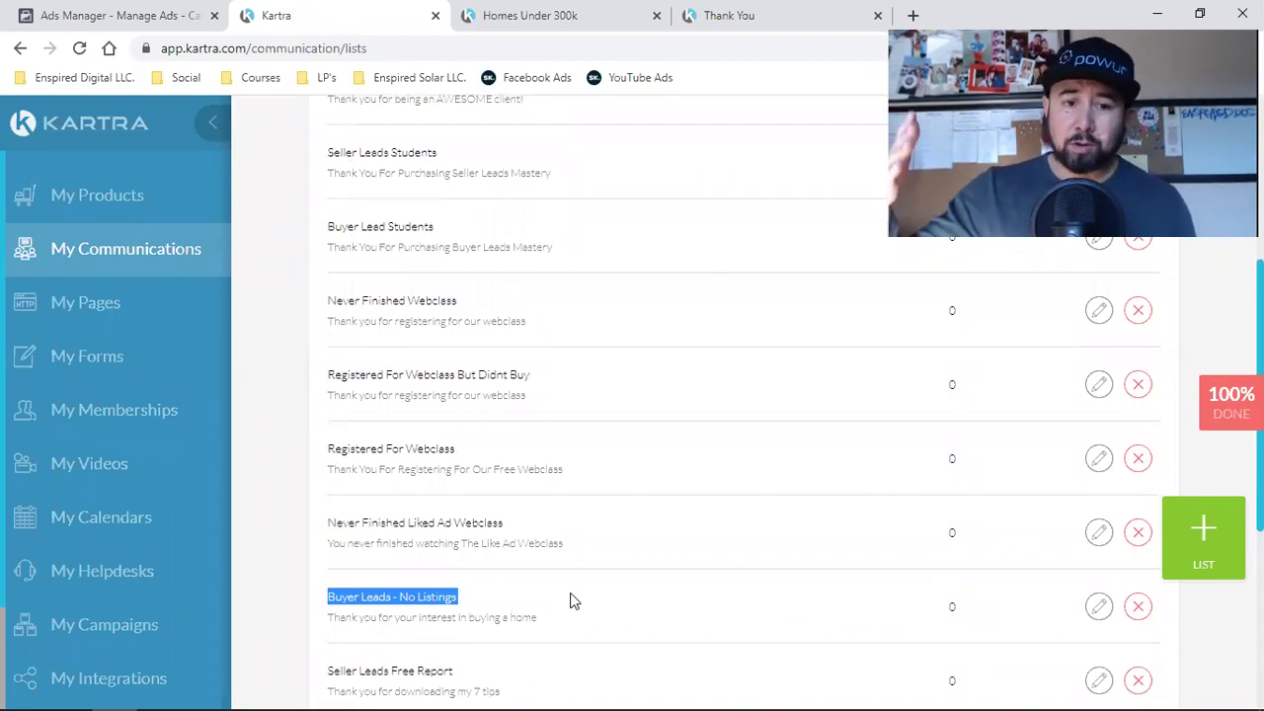
{"action": "scroll", "coordinate": [513, 598], "scroll_direction": "up", "scroll_amount": 4}
Open the communication sequences and look through the existing ones.
{"action": "mouse_move", "coordinate": [526, 148]}
{"action": "left_click", "coordinate": [518, 177]}
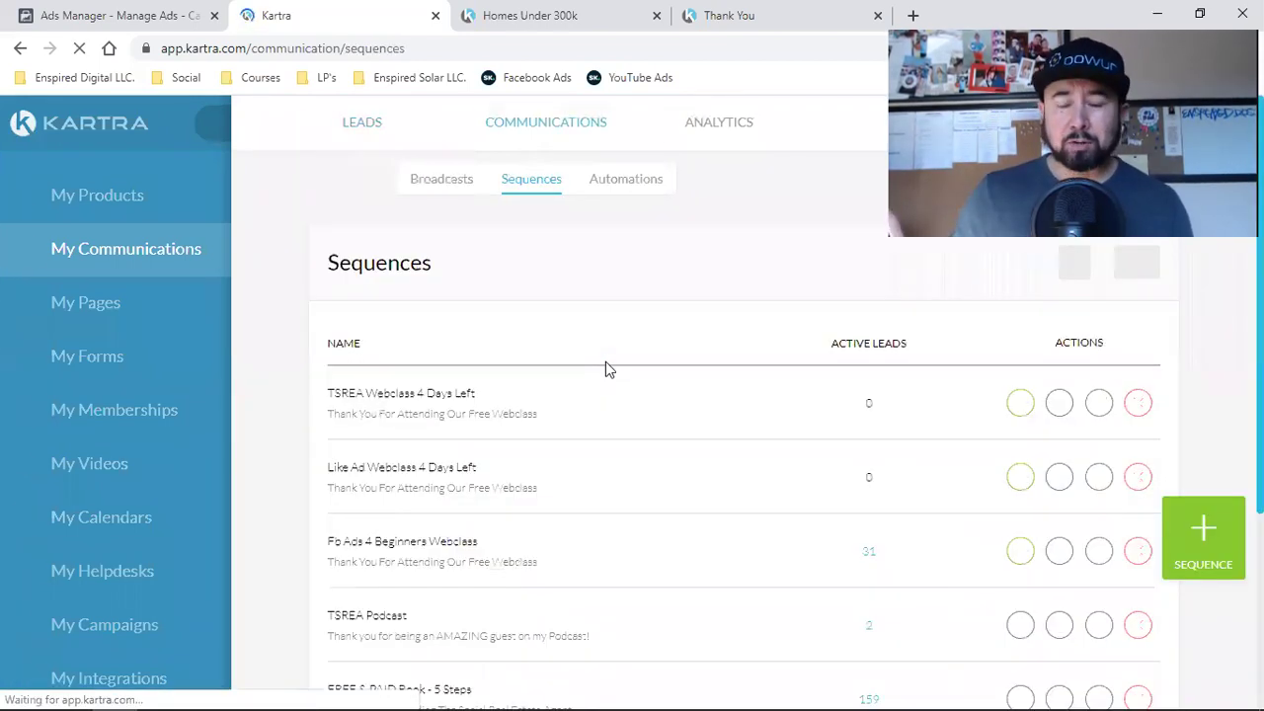
{"action": "scroll", "coordinate": [607, 365], "scroll_direction": "down", "scroll_amount": 2}
{"action": "scroll", "coordinate": [606, 367], "scroll_direction": "down", "scroll_amount": 3}
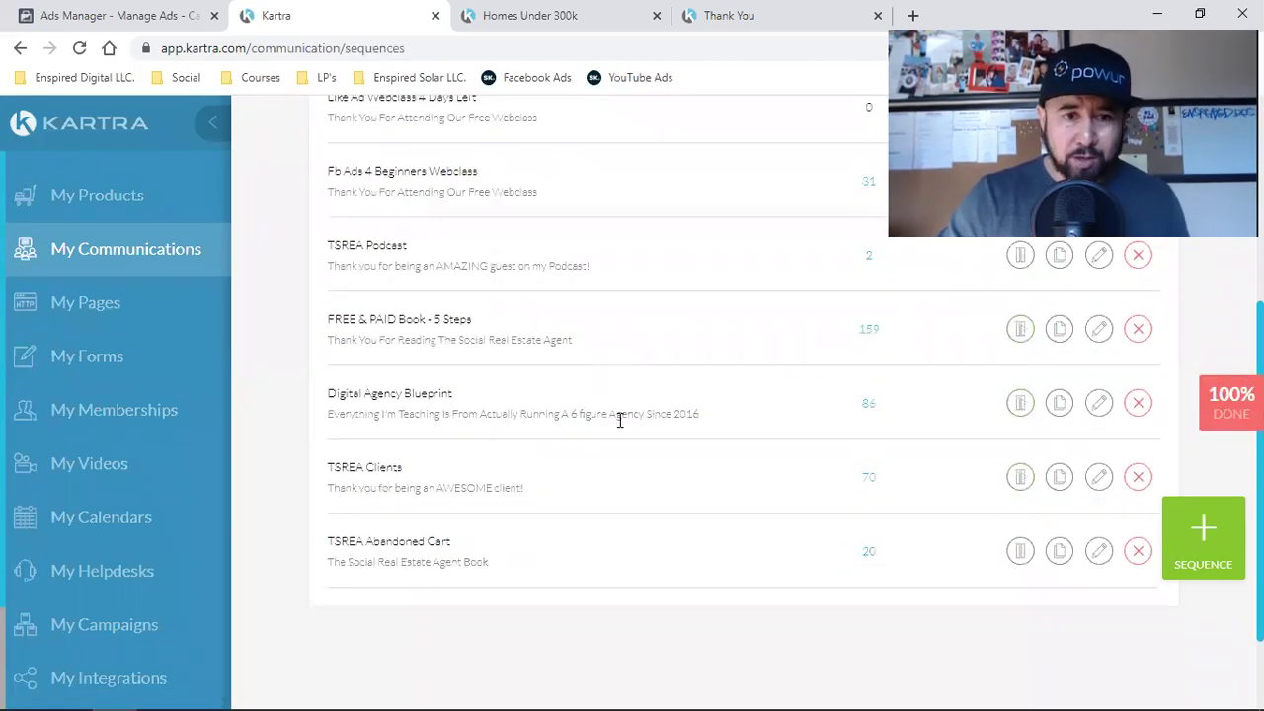
{"action": "scroll", "coordinate": [626, 494], "scroll_direction": "up", "scroll_amount": 2}
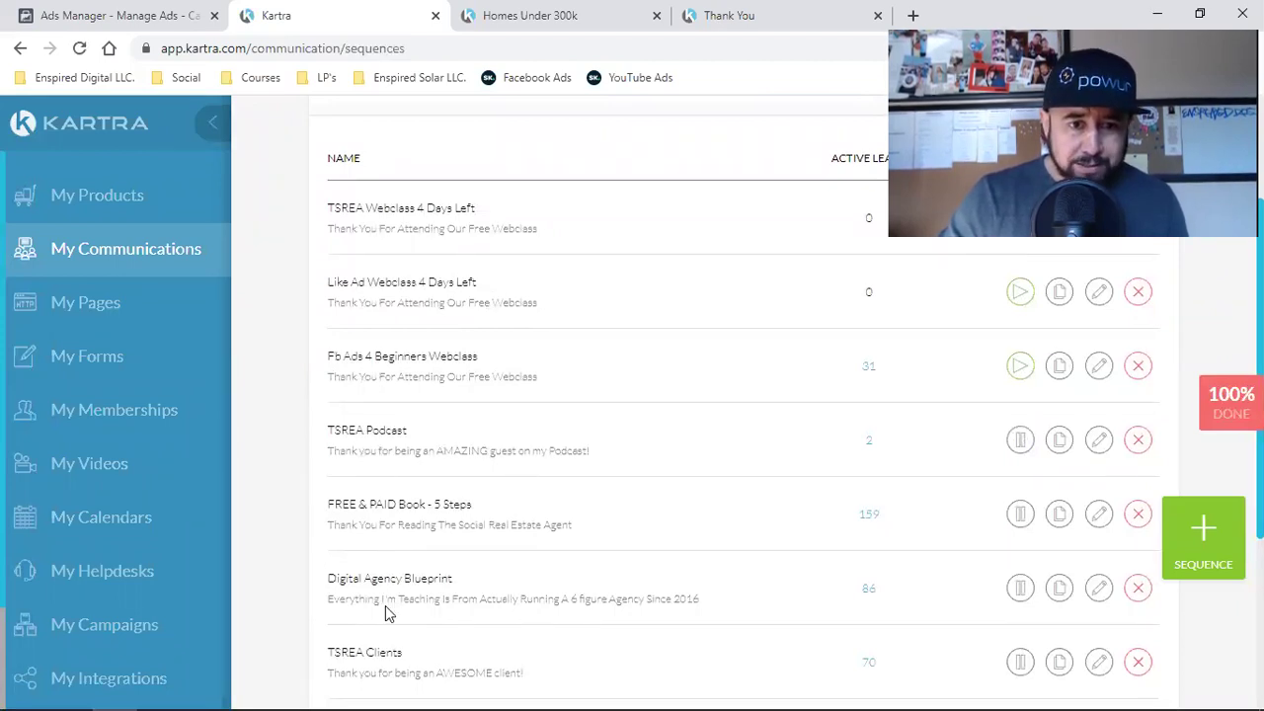
{"action": "scroll", "coordinate": [391, 538], "scroll_direction": "down", "scroll_amount": 2}
{"action": "scroll", "coordinate": [392, 538], "scroll_direction": "up", "scroll_amount": 4}
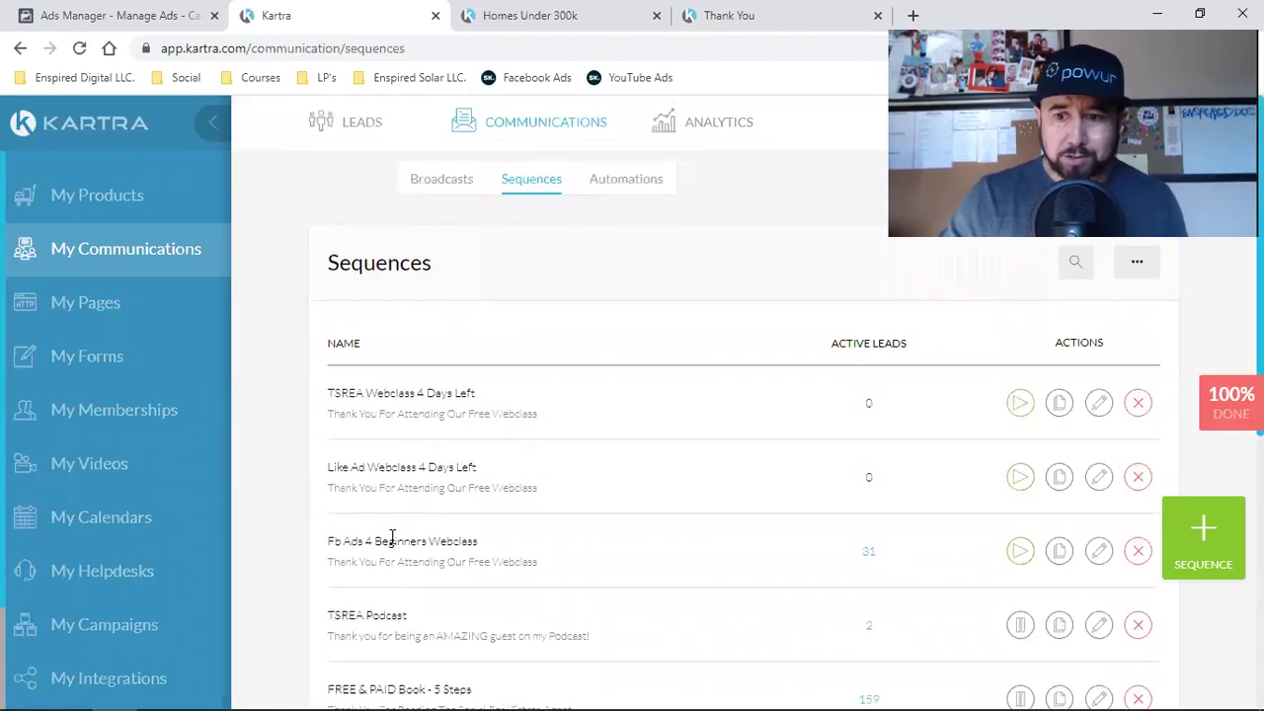
{"action": "scroll", "coordinate": [386, 527], "scroll_direction": "down", "scroll_amount": 5}
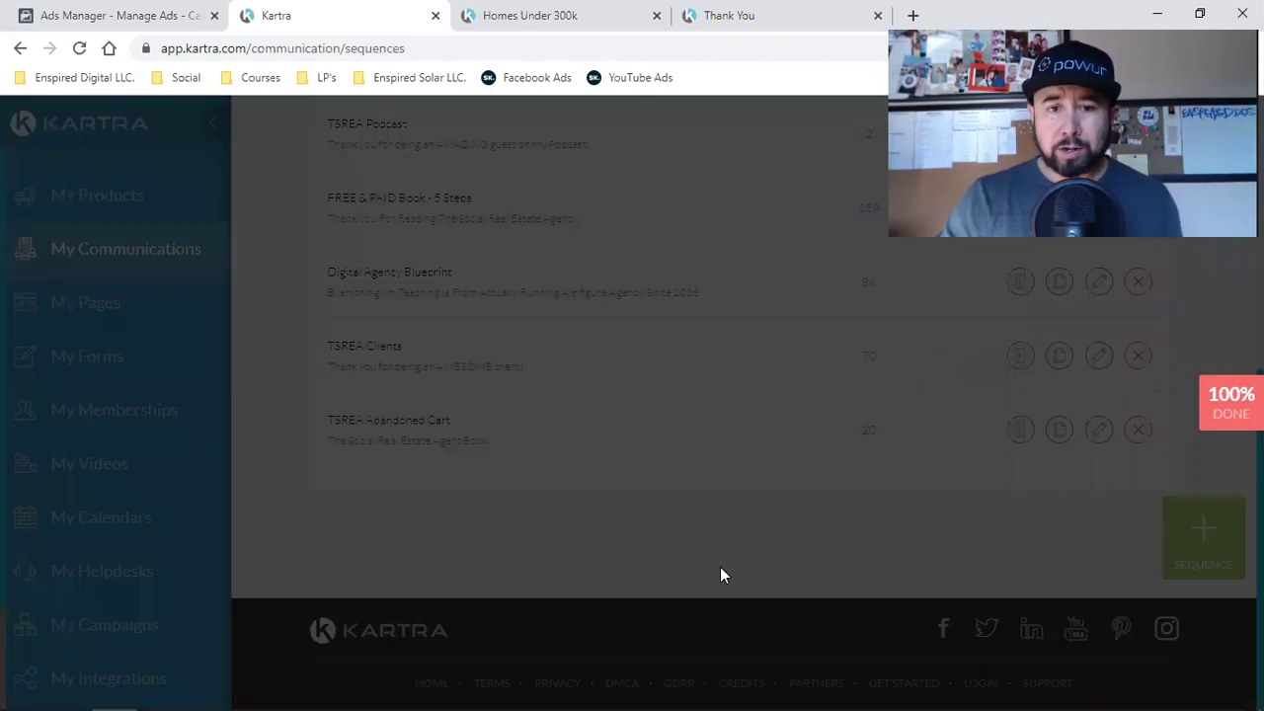
Name the new sequence "Buyer Leads - No Listings".
{"action": "left_click", "coordinate": [642, 280]}
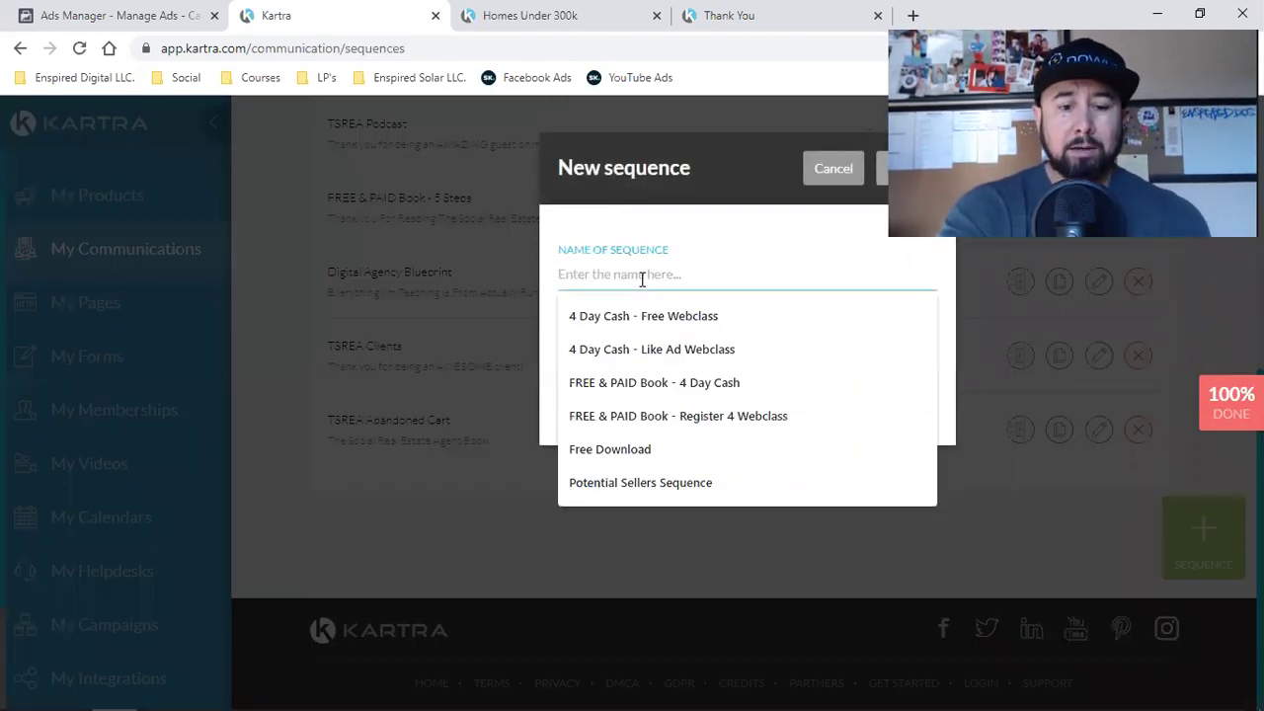
{"action": "type", "text": "Buyer Leads"}
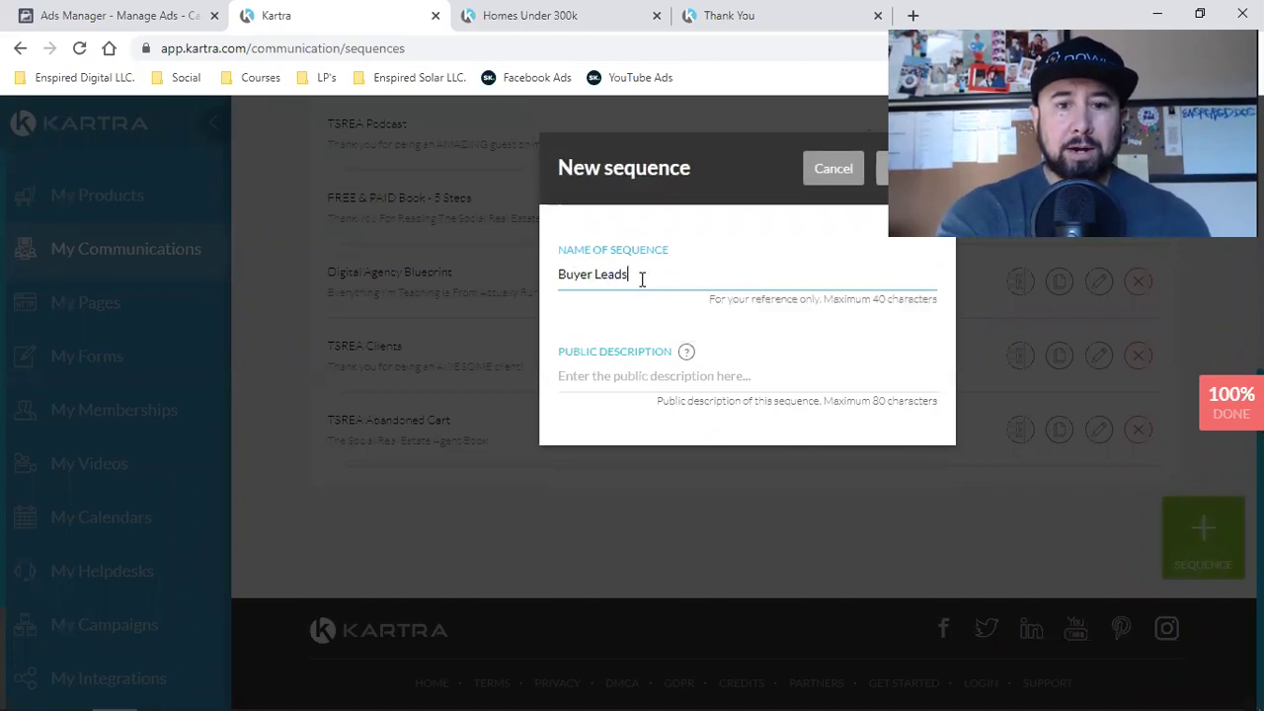
{"action": "type", "text": " - No Listings"}
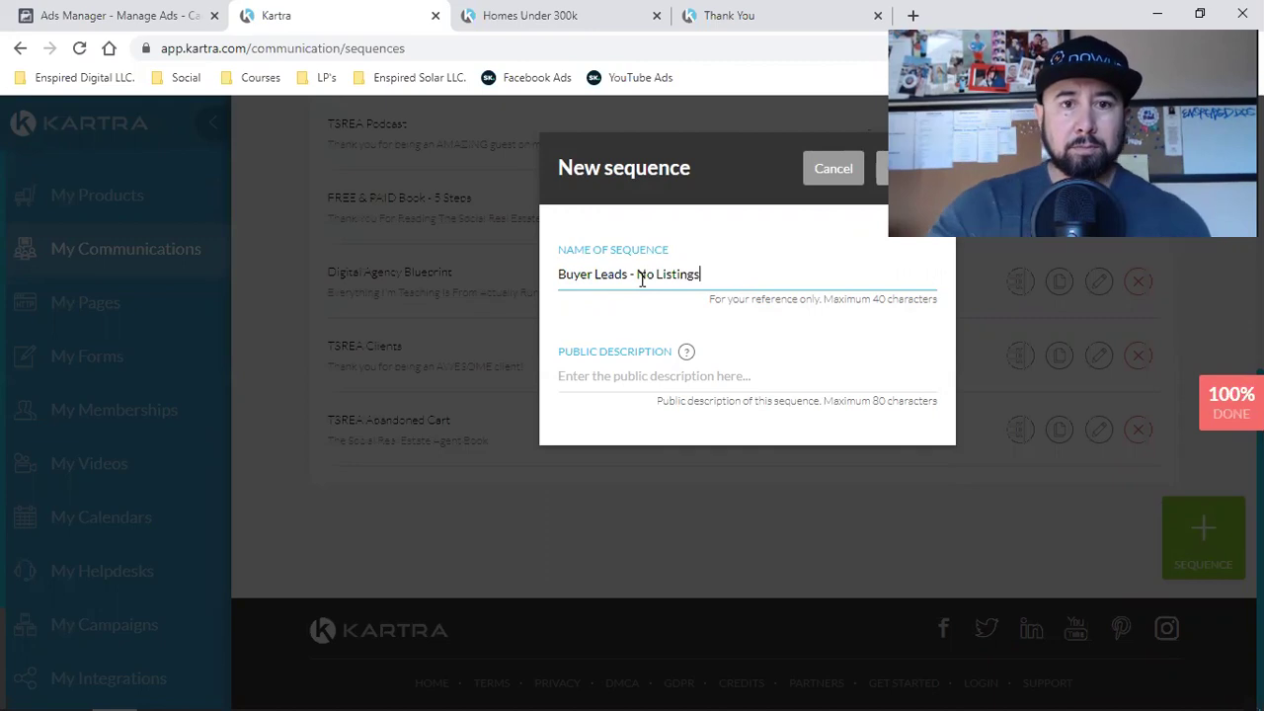
Set the public description to "Thank you for inquiring on homes under 300k" and create the sequence.
{"action": "left_click", "coordinate": [650, 376]}
{"action": "type", "text": "Thank you f"}
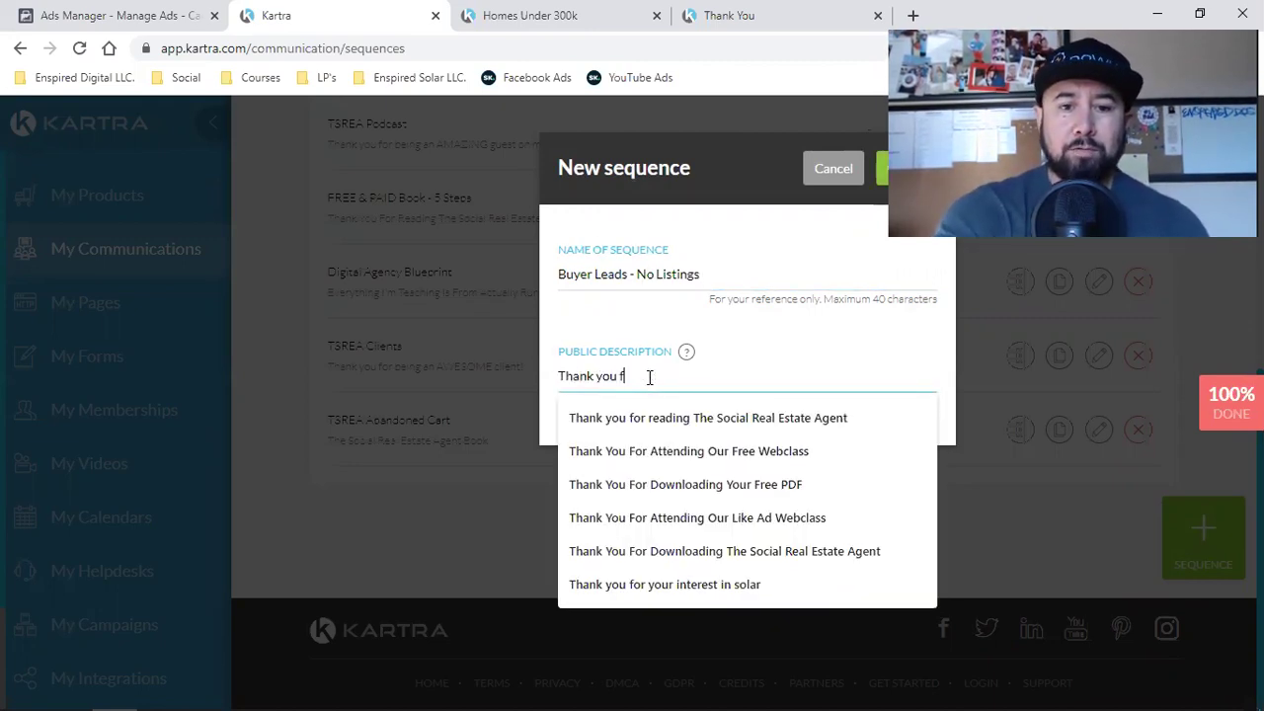
{"action": "type", "text": "o"}
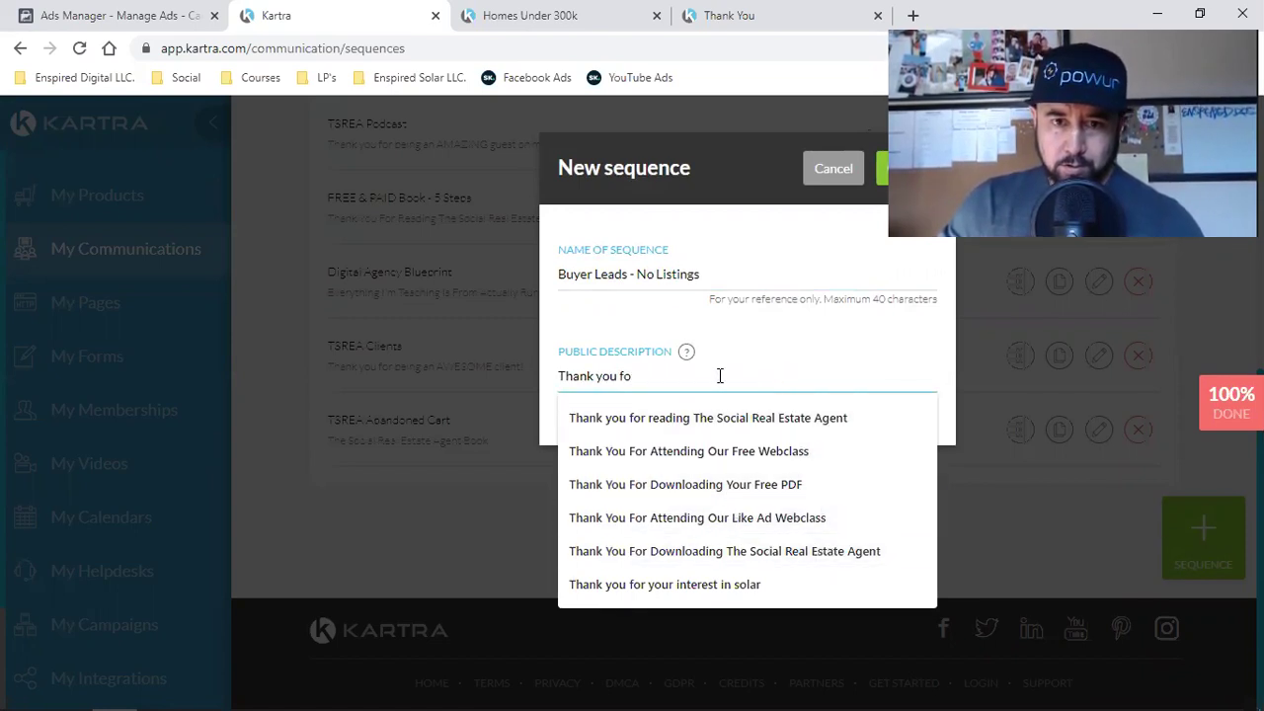
{"action": "type", "text": "r"}
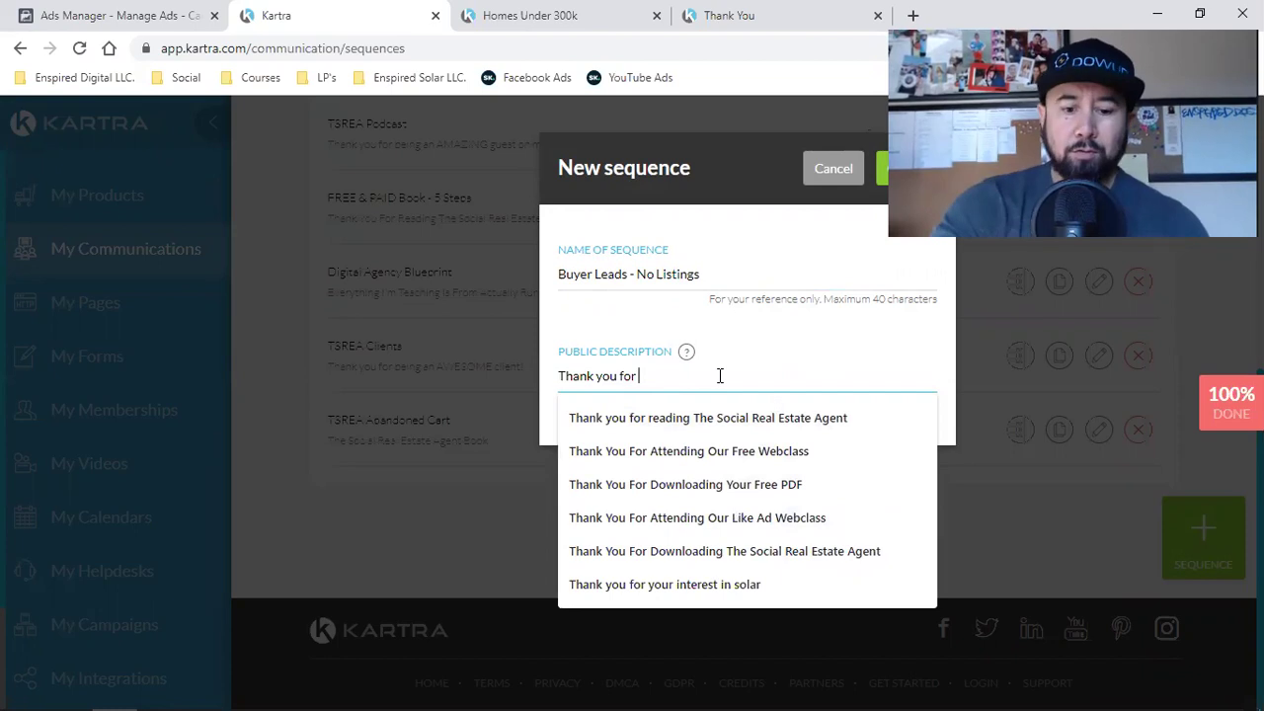
{"action": "type", "text": " inquiring"}
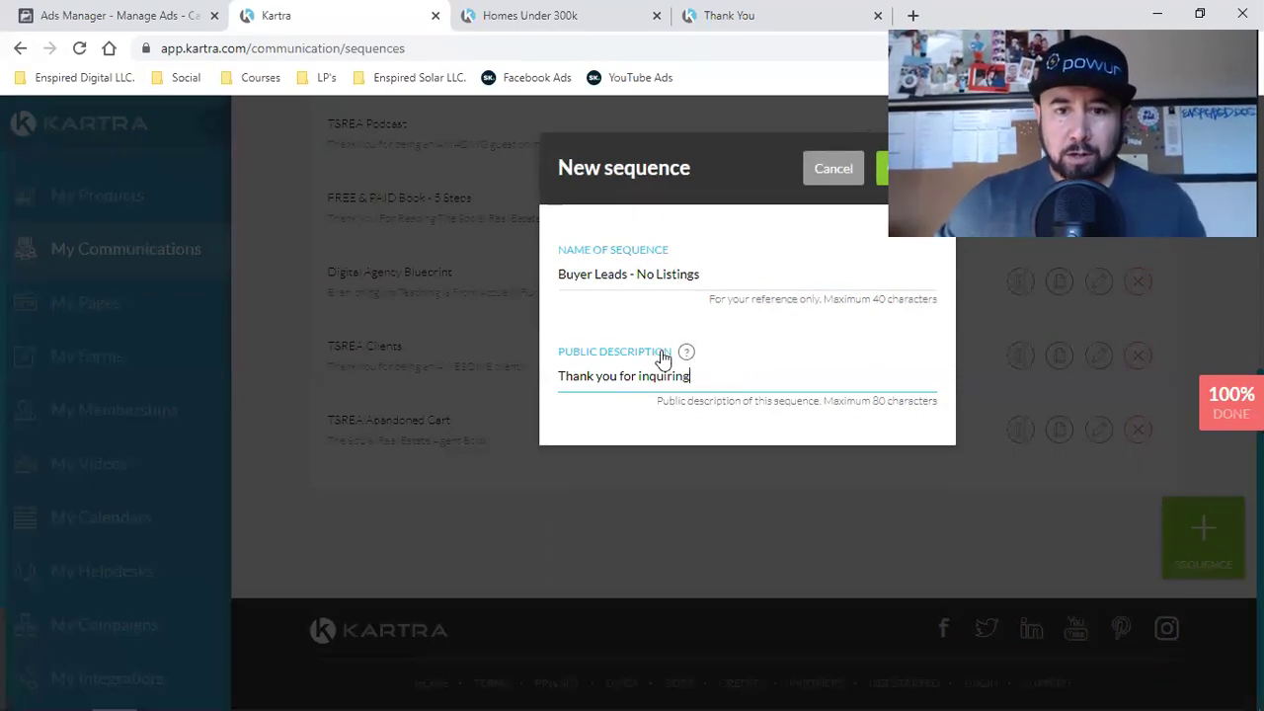
{"action": "mouse_move", "coordinate": [688, 354]}
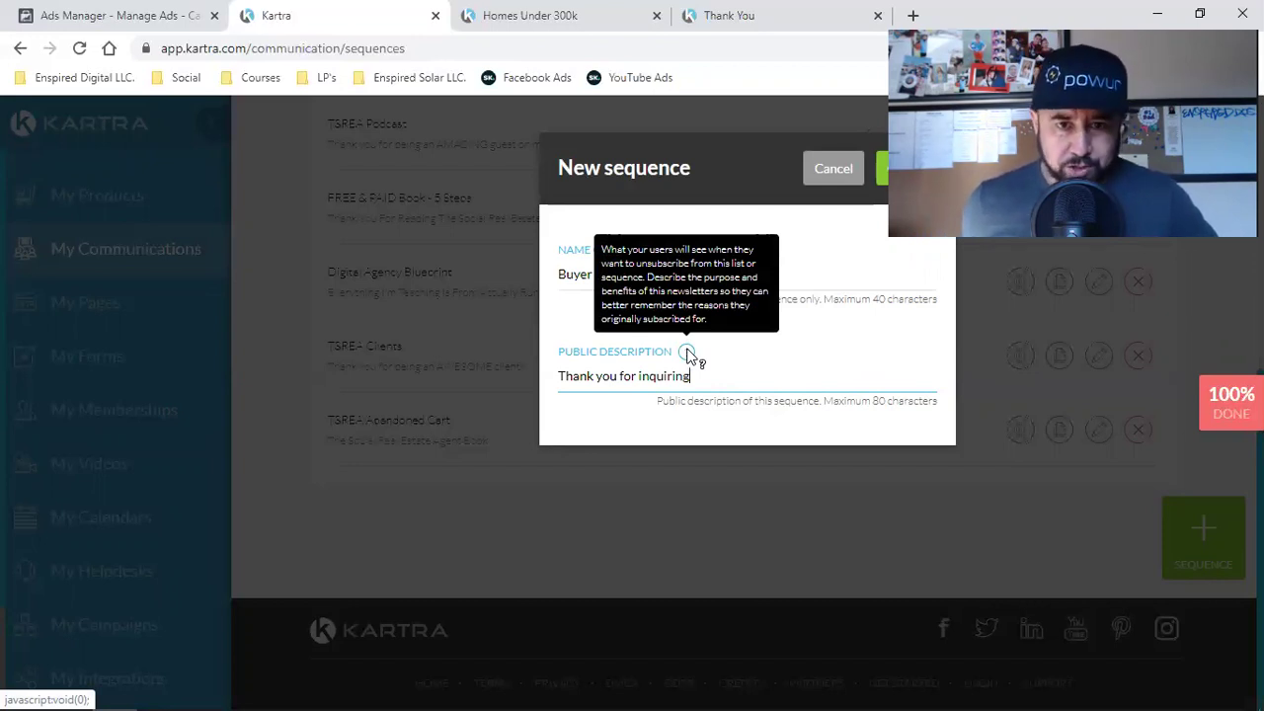
{"action": "double_click", "coordinate": [704, 376]}
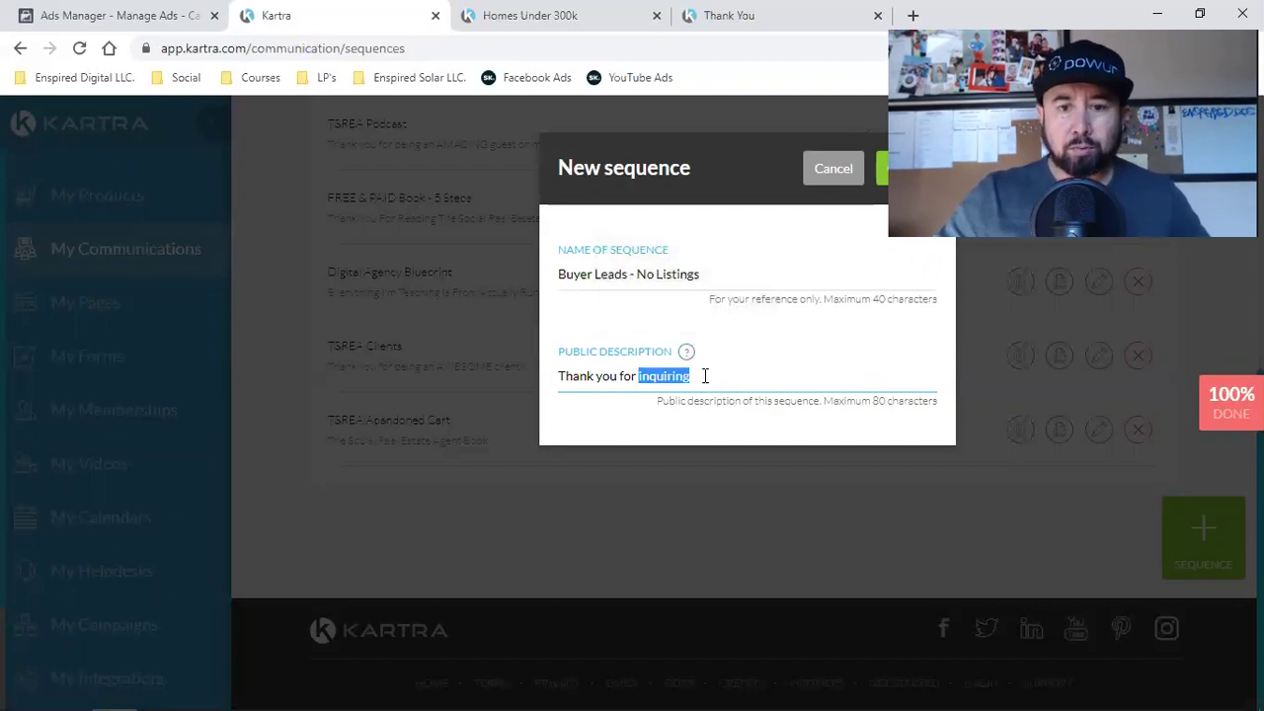
{"action": "left_click", "coordinate": [705, 376]}
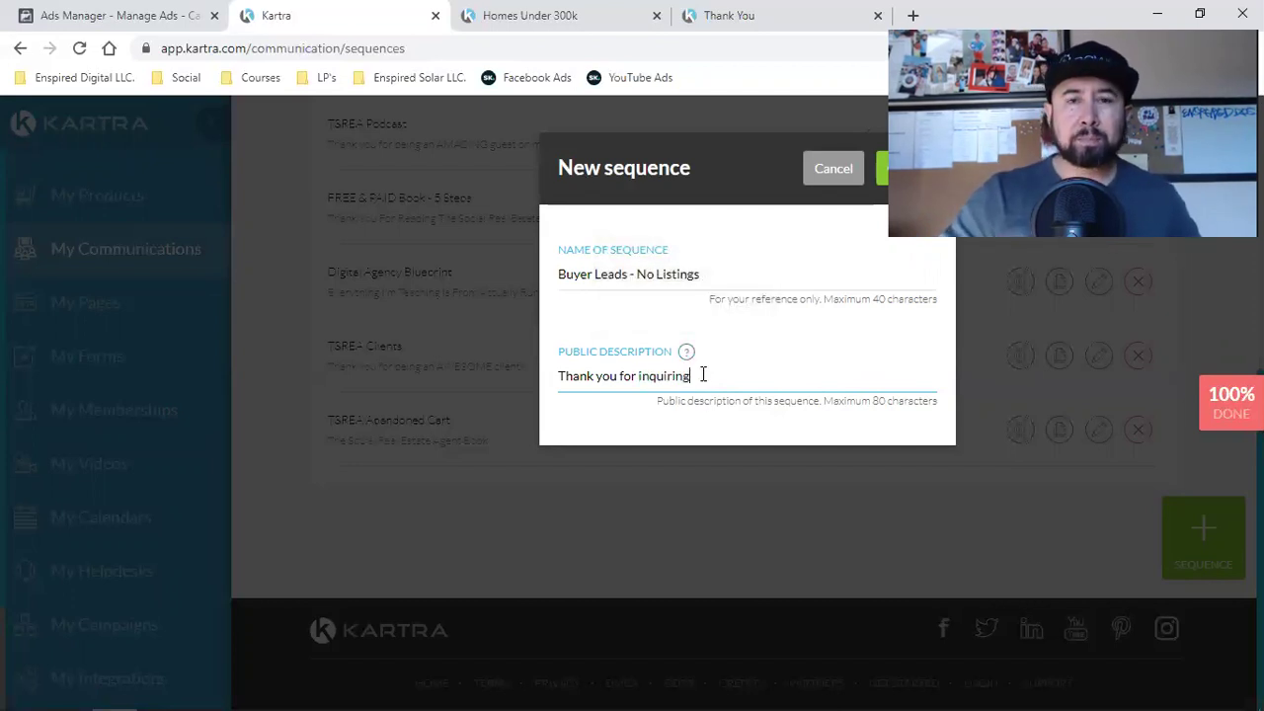
{"action": "type", "text": "on home"}
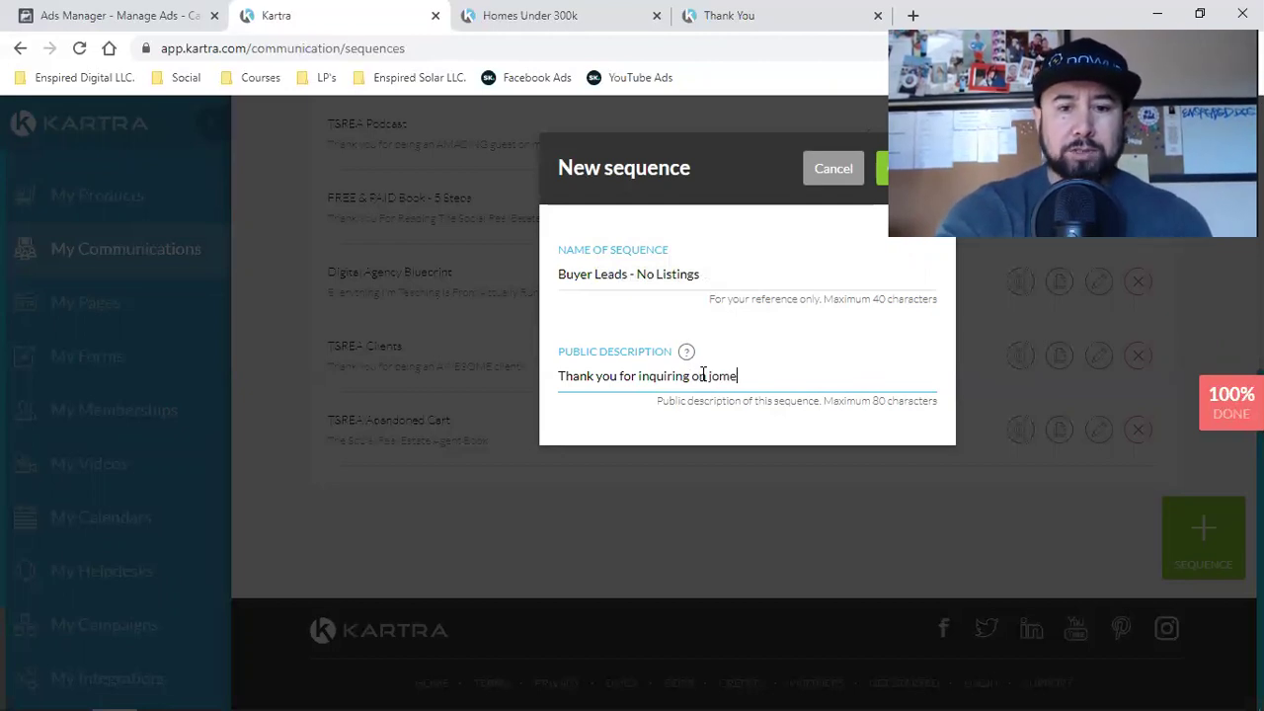
{"action": "key", "text": "BackSpace"}
{"action": "key", "text": "BackSpace"}
{"action": "key", "text": "BackSpace"}
{"action": "key", "text": "BackSpace"}
{"action": "type", "text": "homes under 300k"}
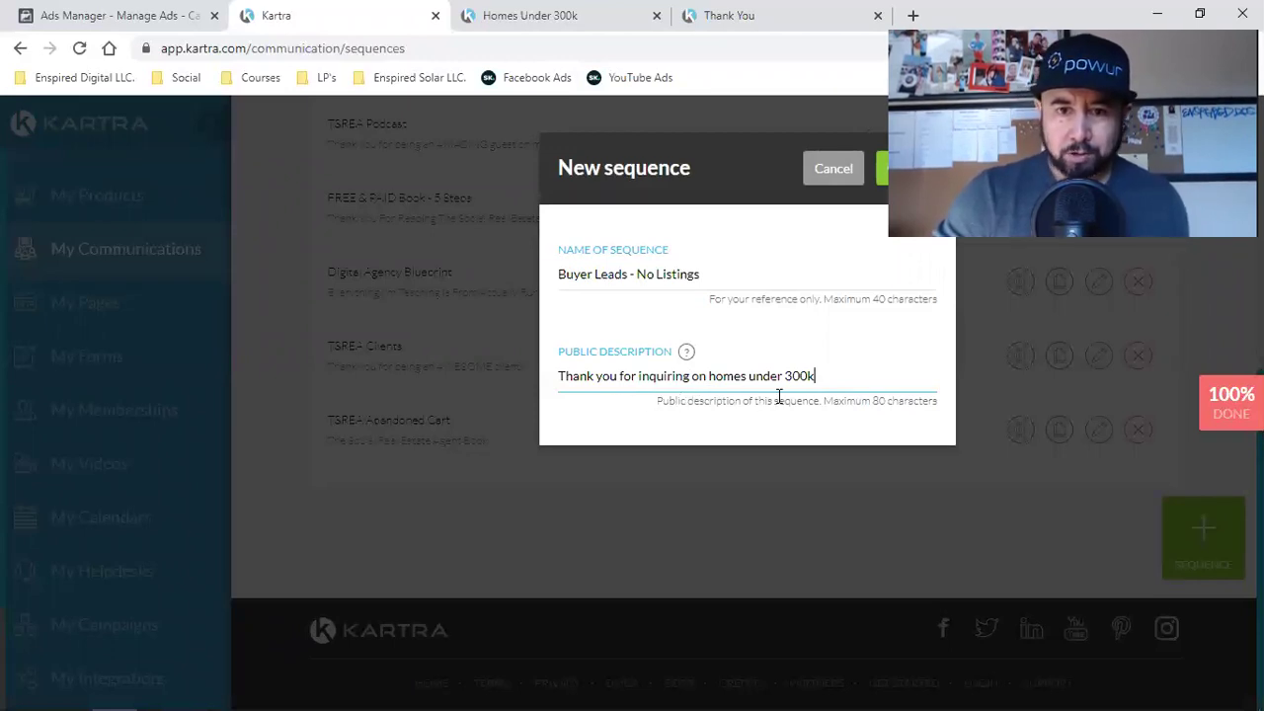
{"action": "left_click", "coordinate": [880, 170]}
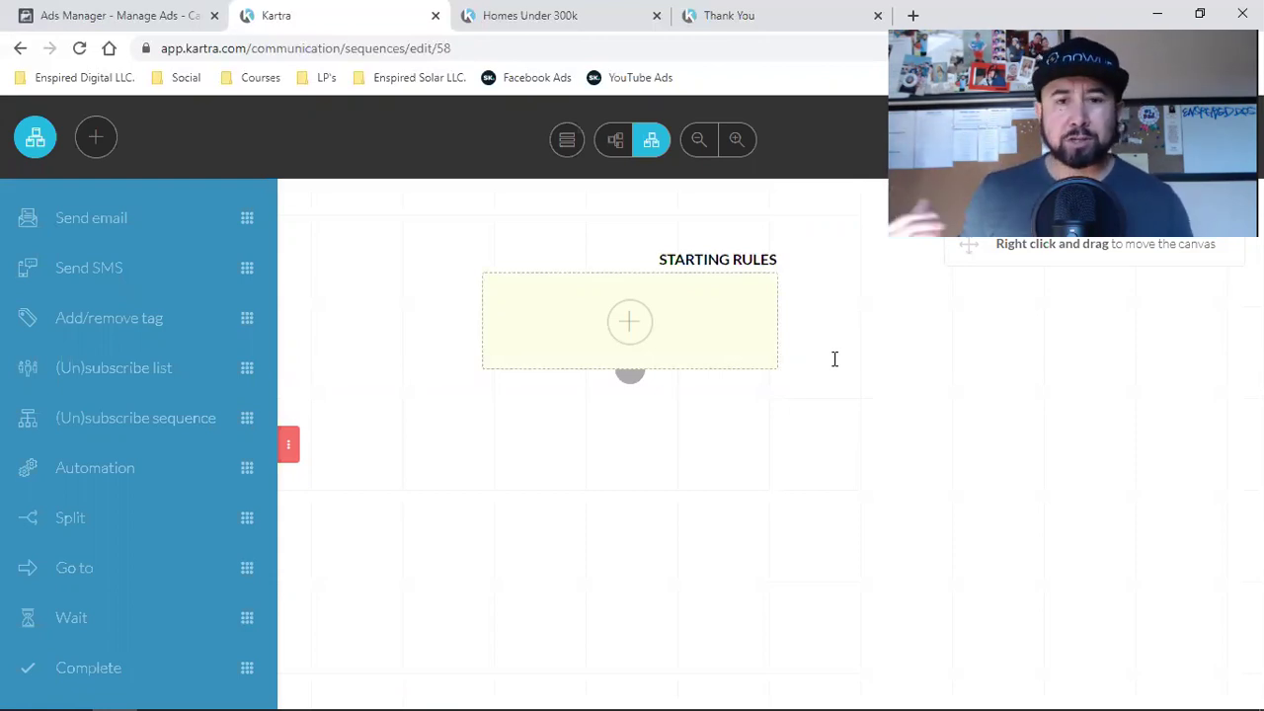
Add a starting rule to the sequence that triggers on the "Buyer Leads - No Listing" opt-in form.
{"action": "left_click", "coordinate": [621, 321]}
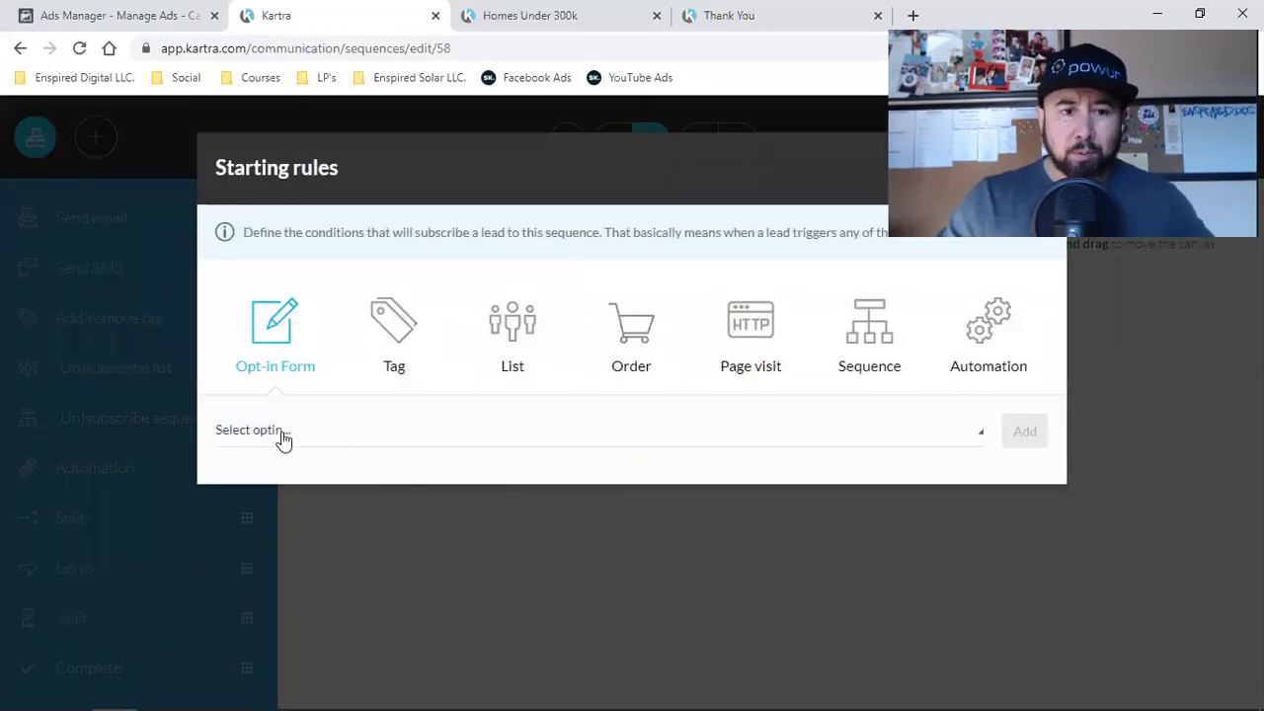
{"action": "left_click", "coordinate": [256, 435]}
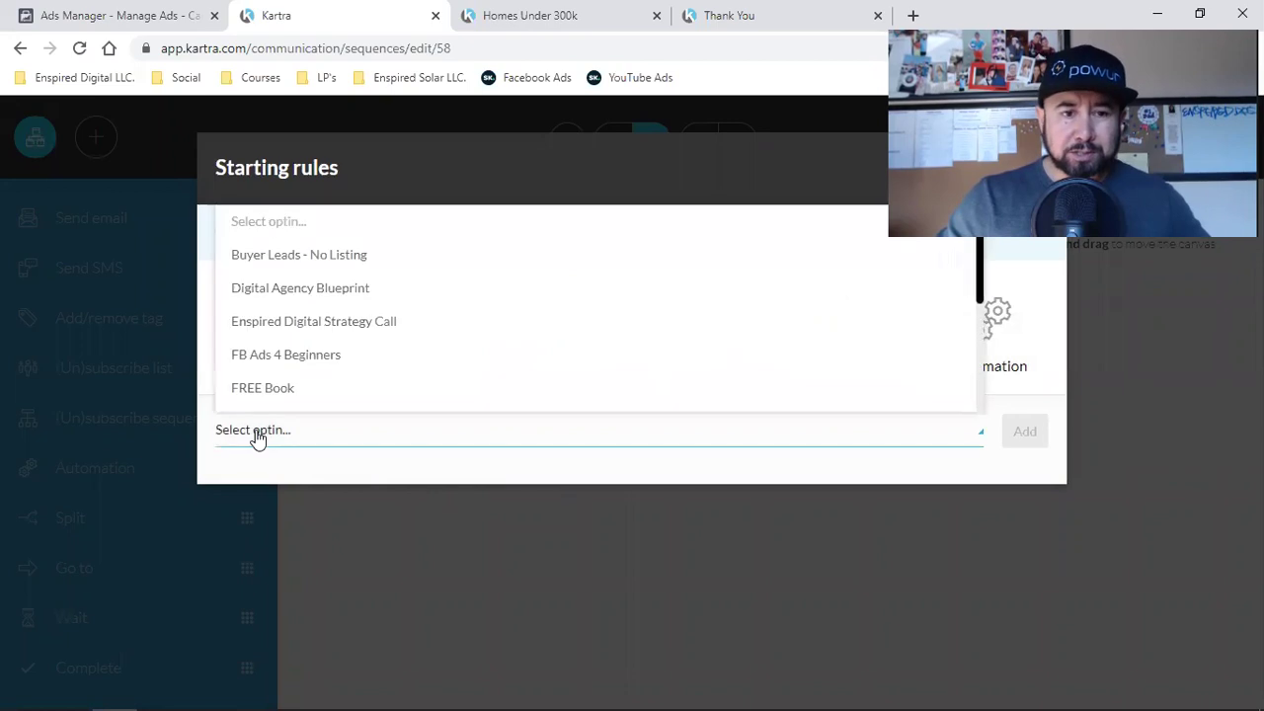
{"action": "left_click", "coordinate": [277, 258]}
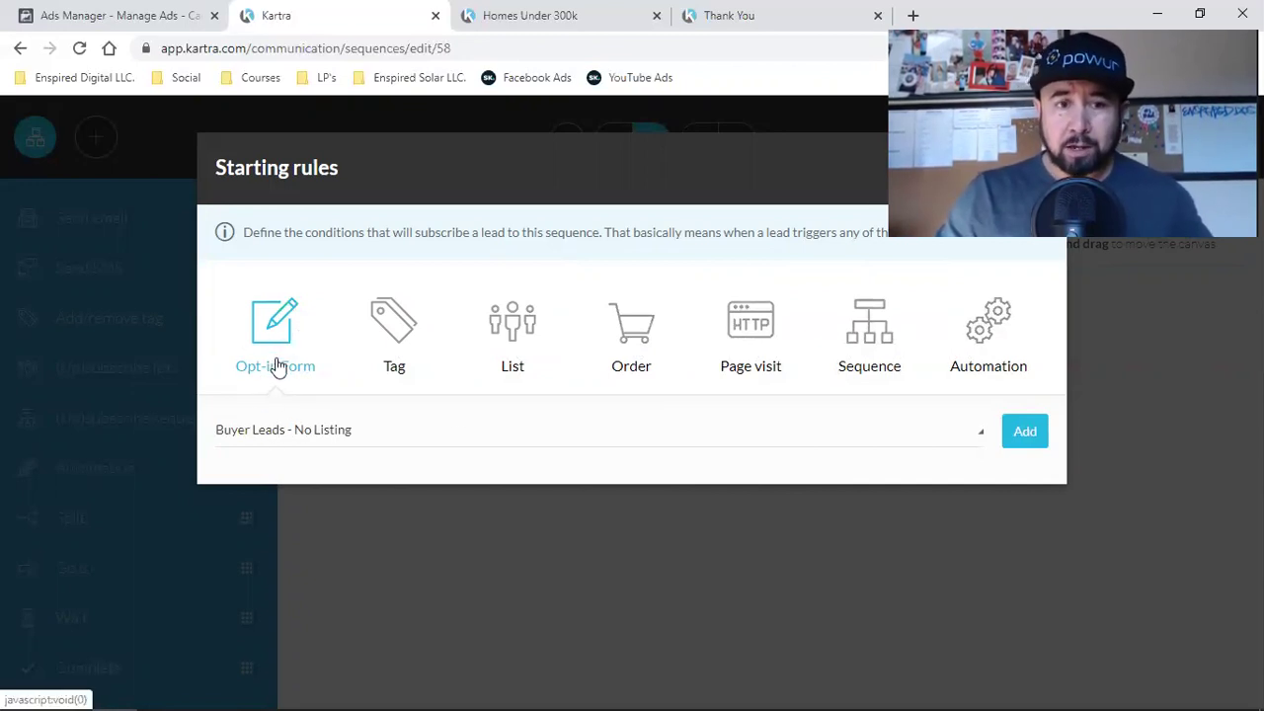
{"action": "left_click", "coordinate": [1025, 442]}
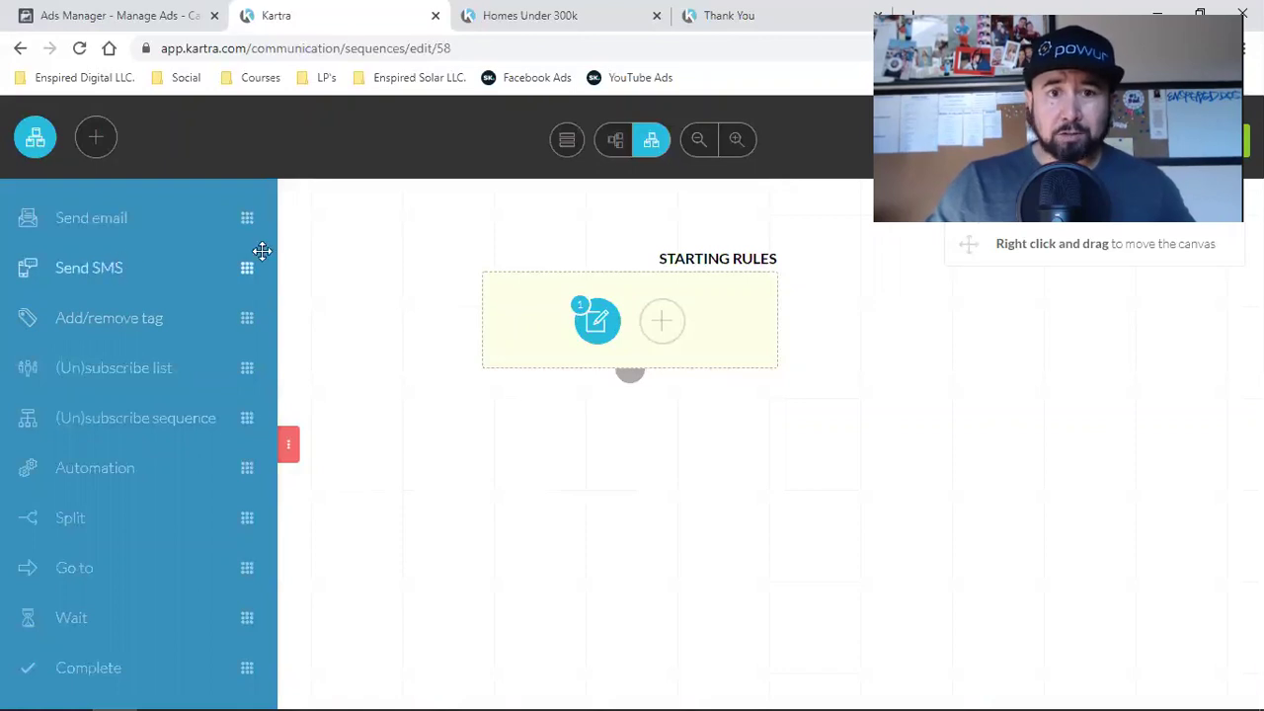
View the opt-in popup on the live Homes Under 300k page and return to the sequence editor.
{"action": "left_click", "coordinate": [513, 20]}
{"action": "left_click", "coordinate": [320, 431]}
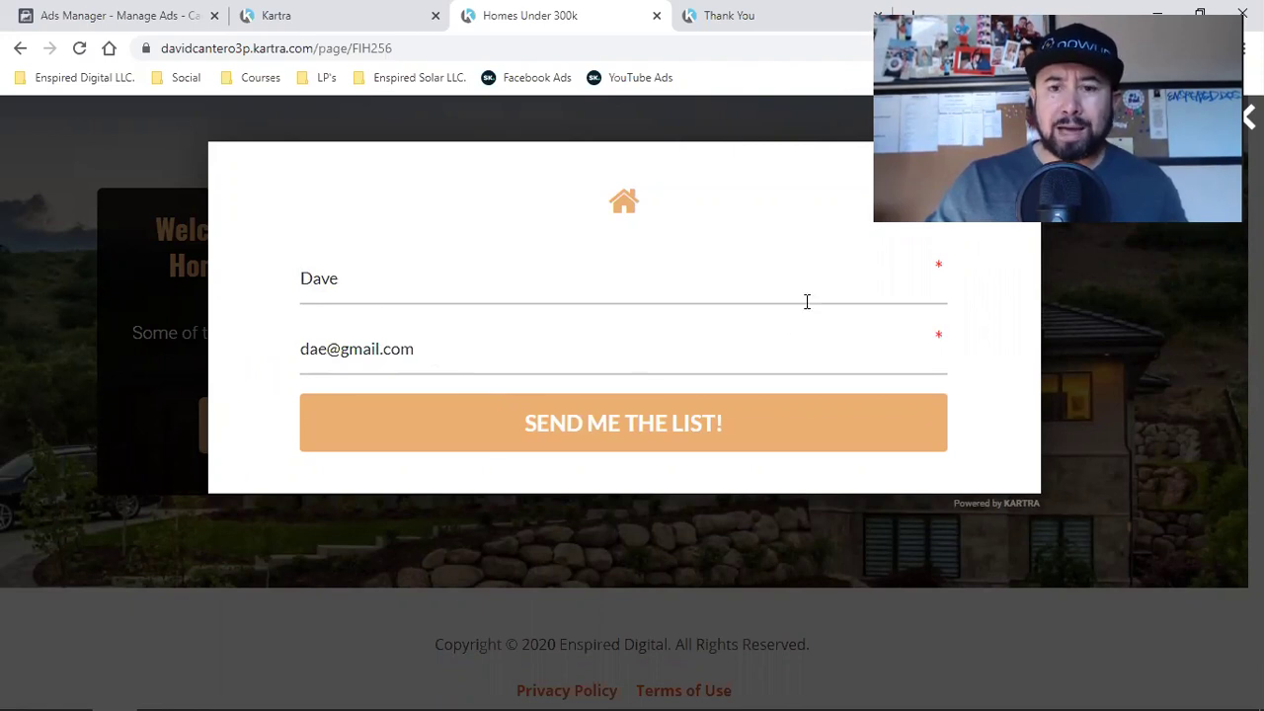
{"action": "left_click", "coordinate": [311, 19]}
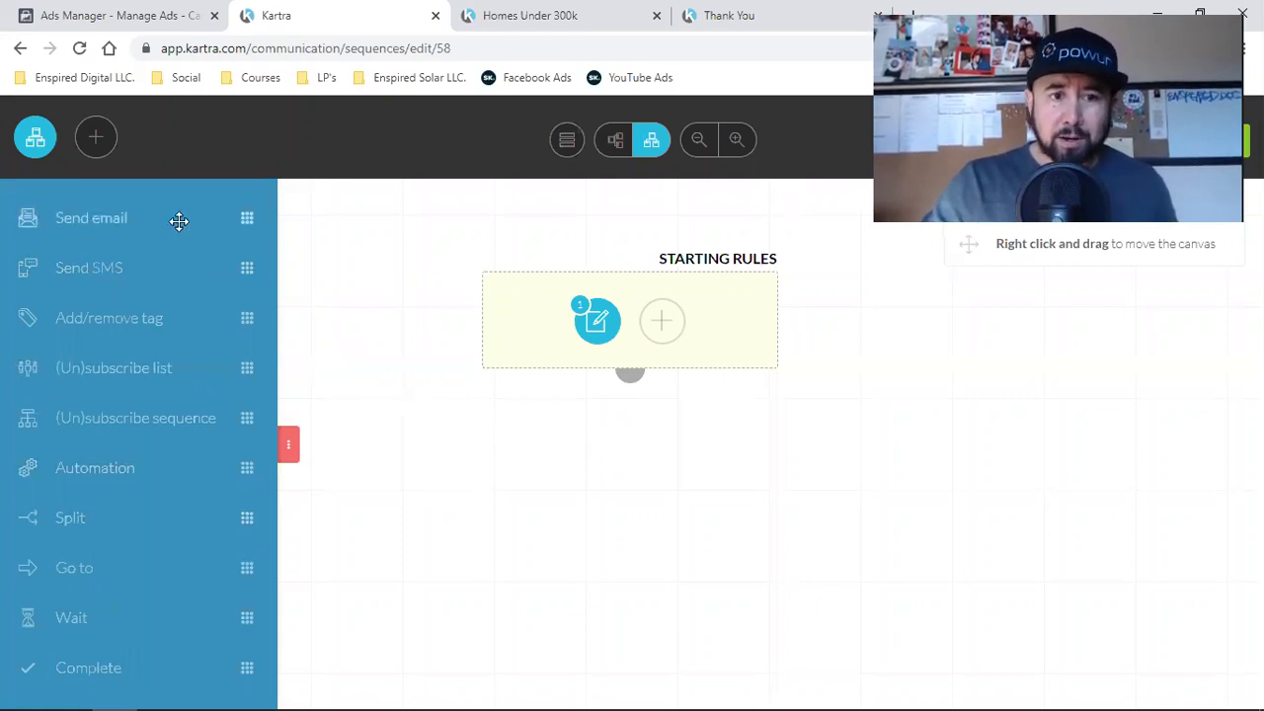
Add a Send email step below the starting rules, delayed 1 day after the previous step.
{"action": "left_click_drag", "start_coordinate": [231, 219], "coordinate": [677, 521]}
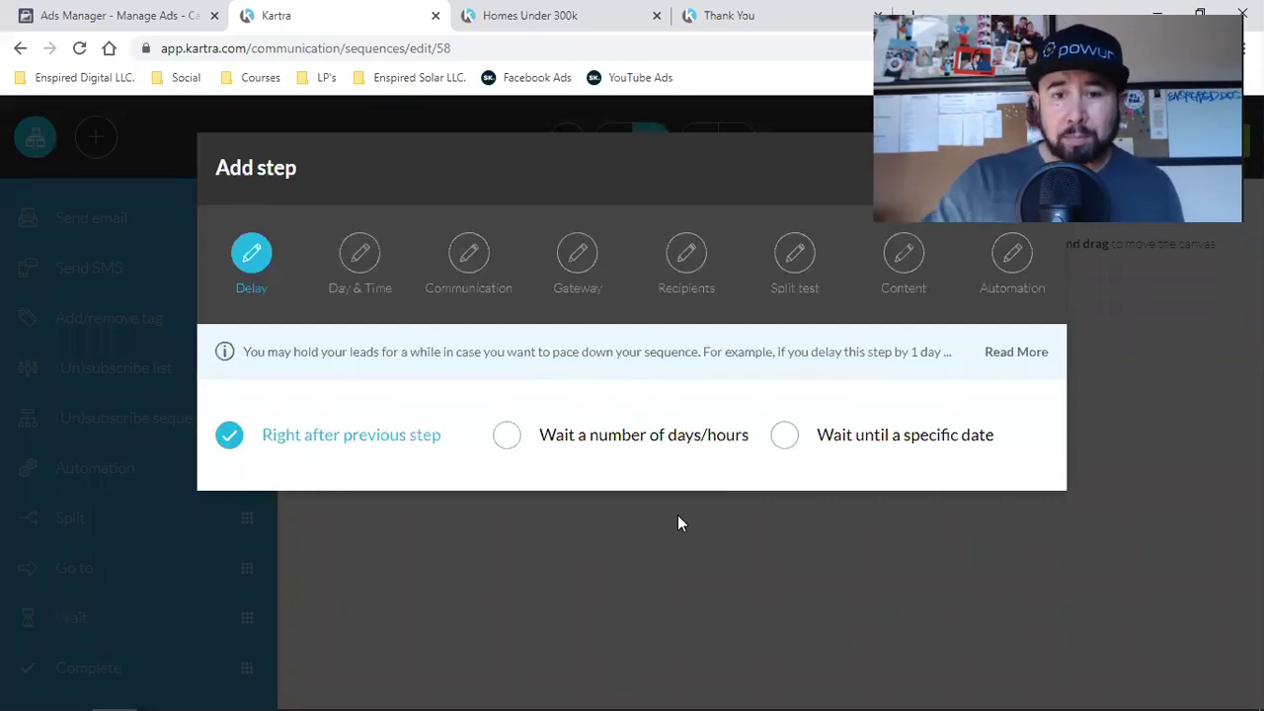
{"action": "left_click", "coordinate": [506, 434]}
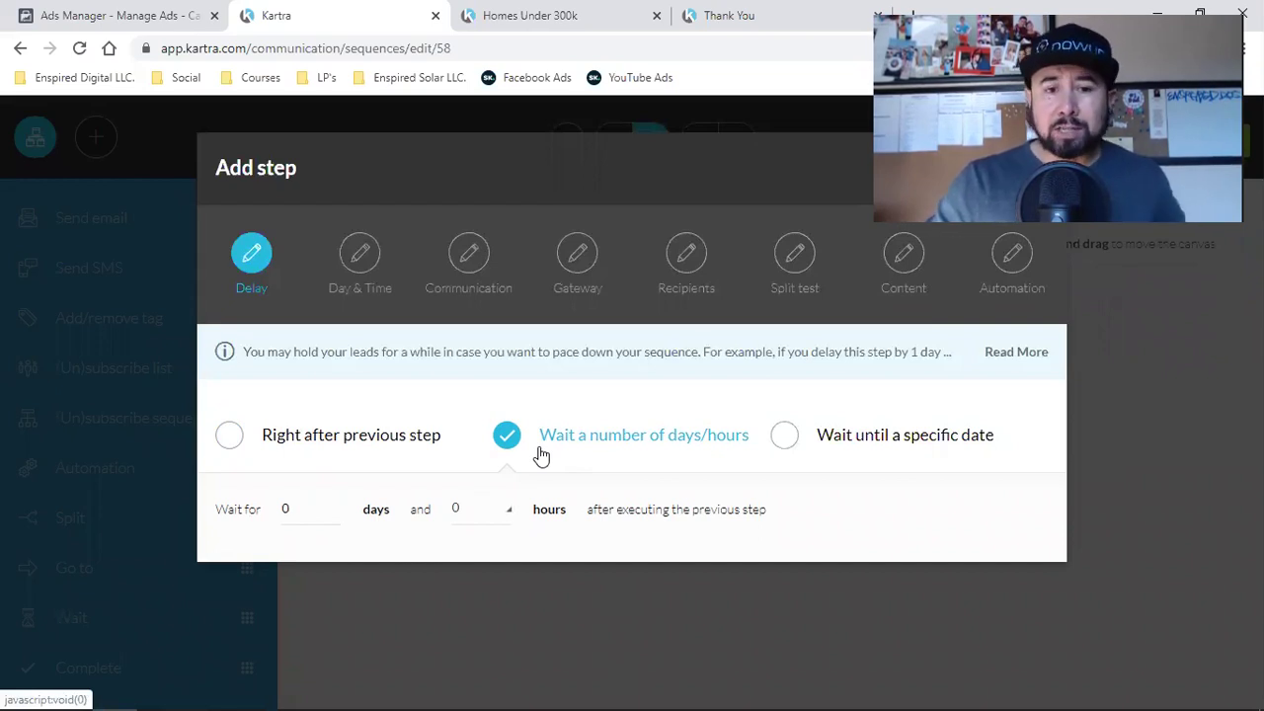
{"action": "double_click", "coordinate": [286, 510]}
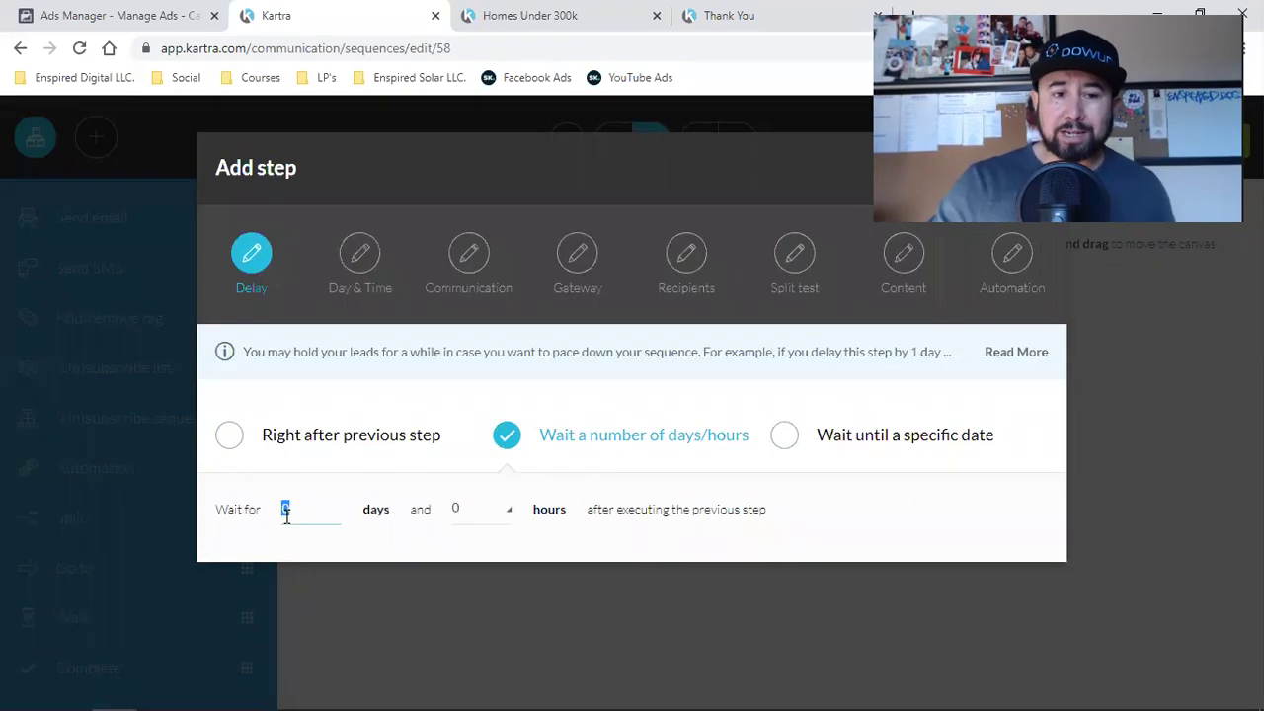
{"action": "type", "text": "1"}
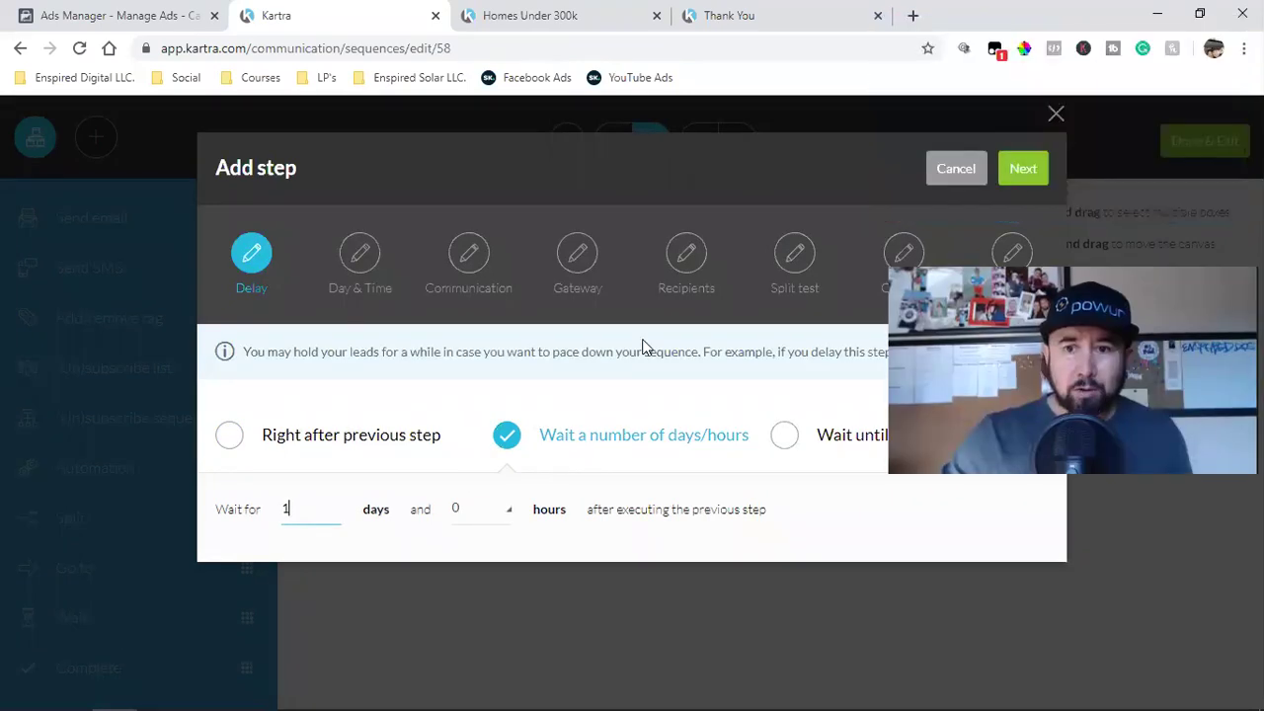
{"action": "left_click", "coordinate": [1025, 174]}
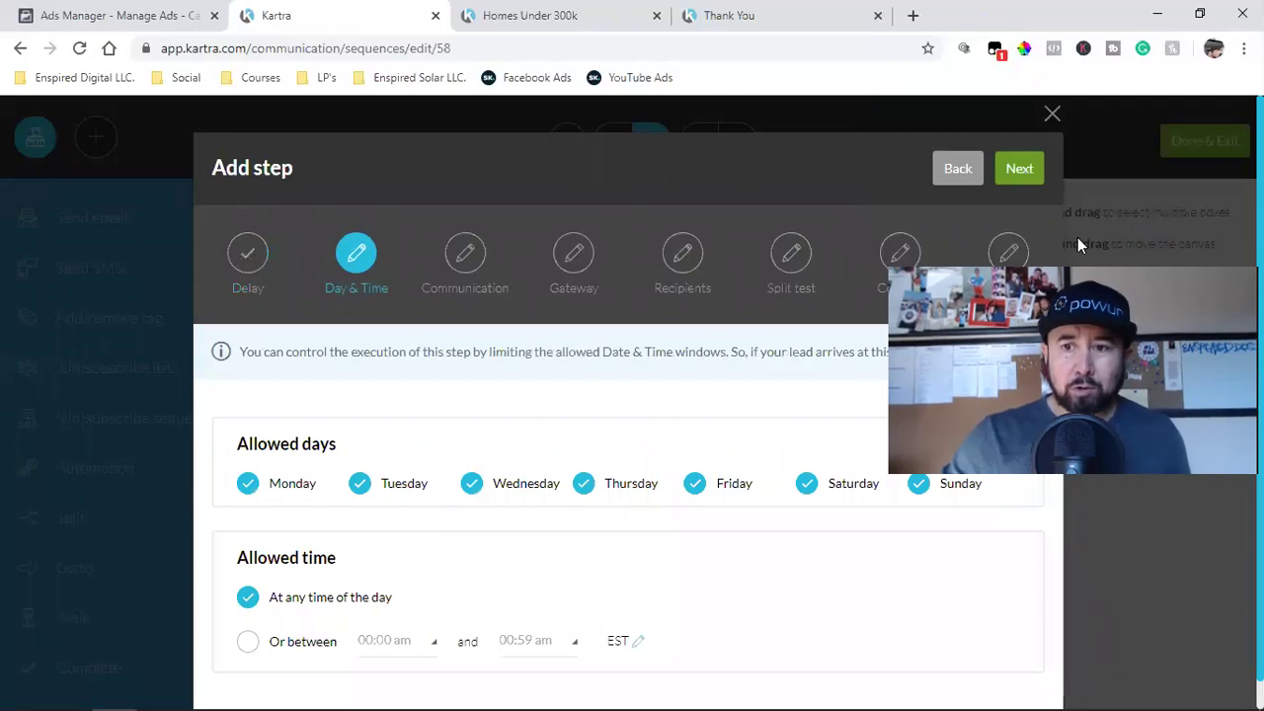
Accept all days and any time of day for the email step and name the broadcast "Day 1".
{"action": "scroll", "coordinate": [651, 376], "scroll_direction": "down", "scroll_amount": 1}
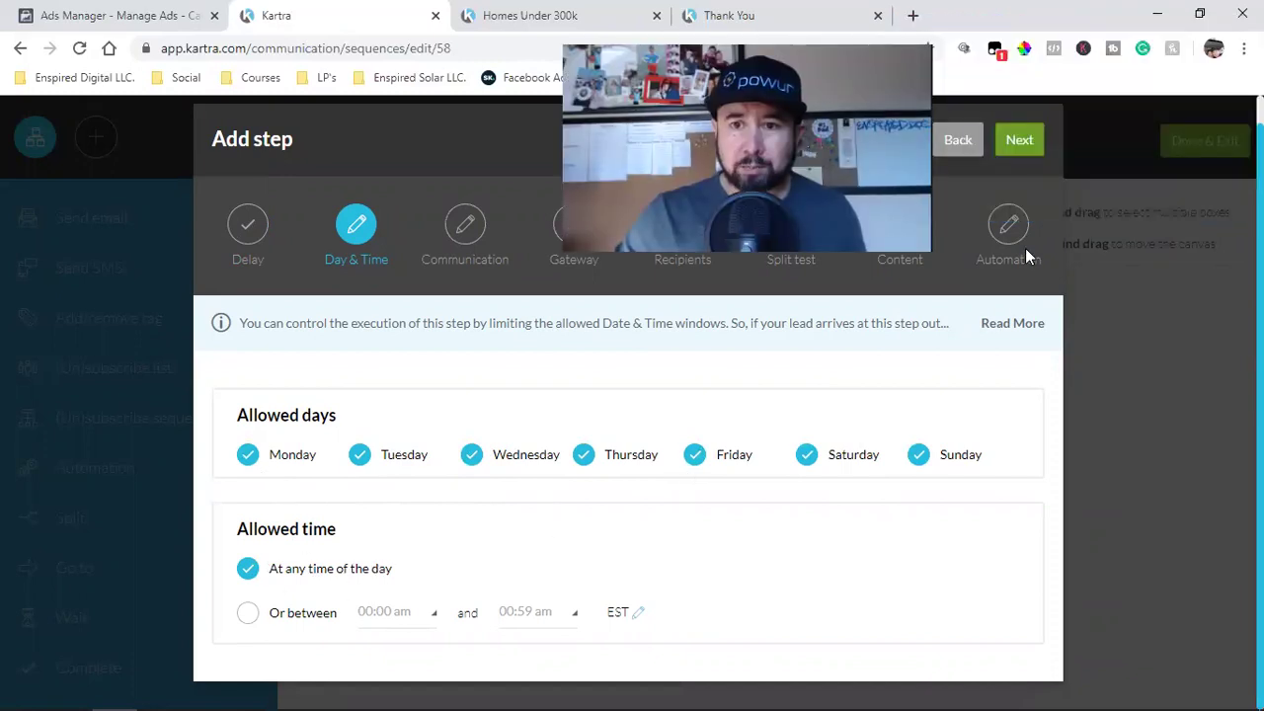
{"action": "left_click", "coordinate": [1017, 138]}
{"action": "left_click", "coordinate": [345, 405]}
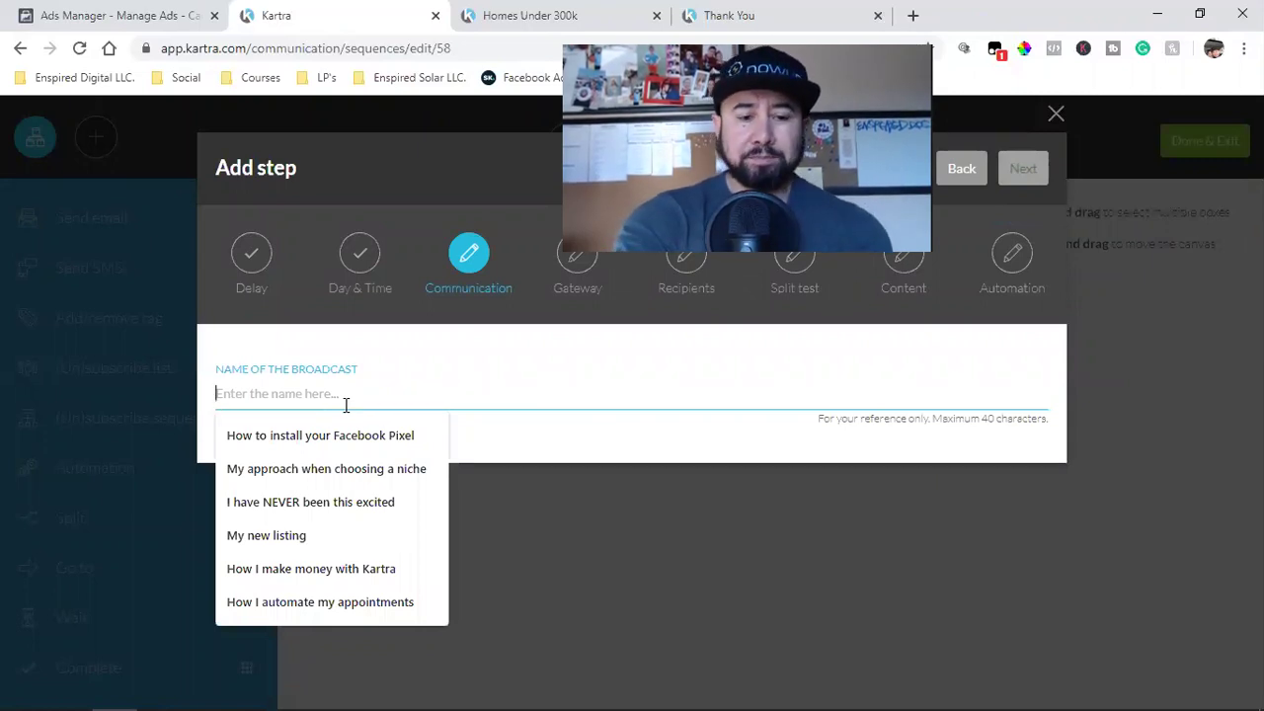
{"action": "type", "text": "day 1"}
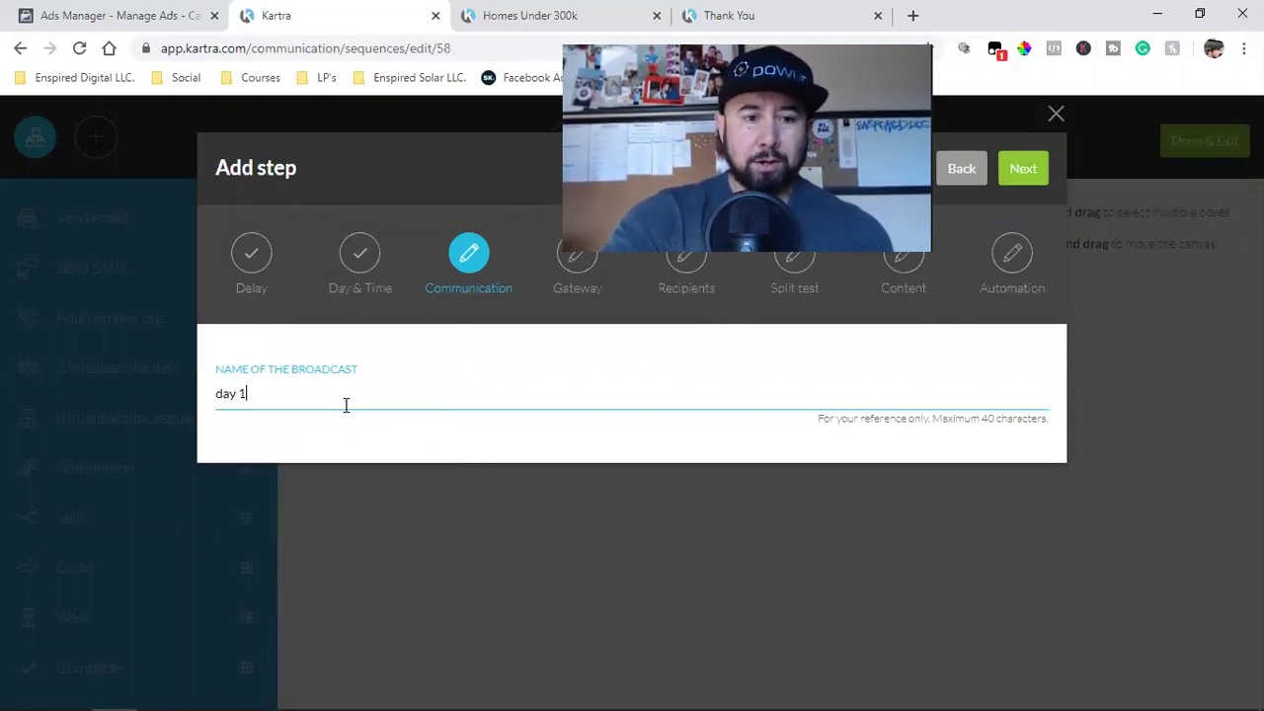
{"action": "key", "text": "Home"}
{"action": "key", "text": "Delete"}
{"action": "type", "text": "D"}
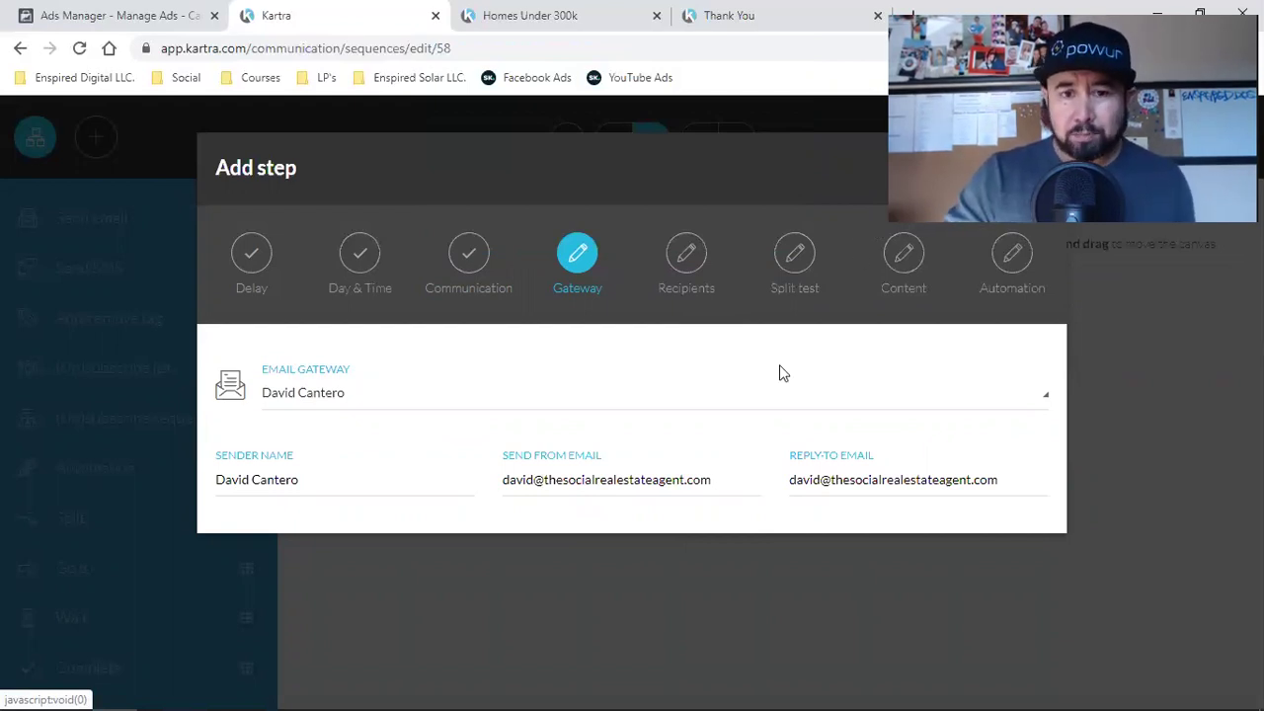
{"action": "triple_click", "coordinate": [600, 484]}
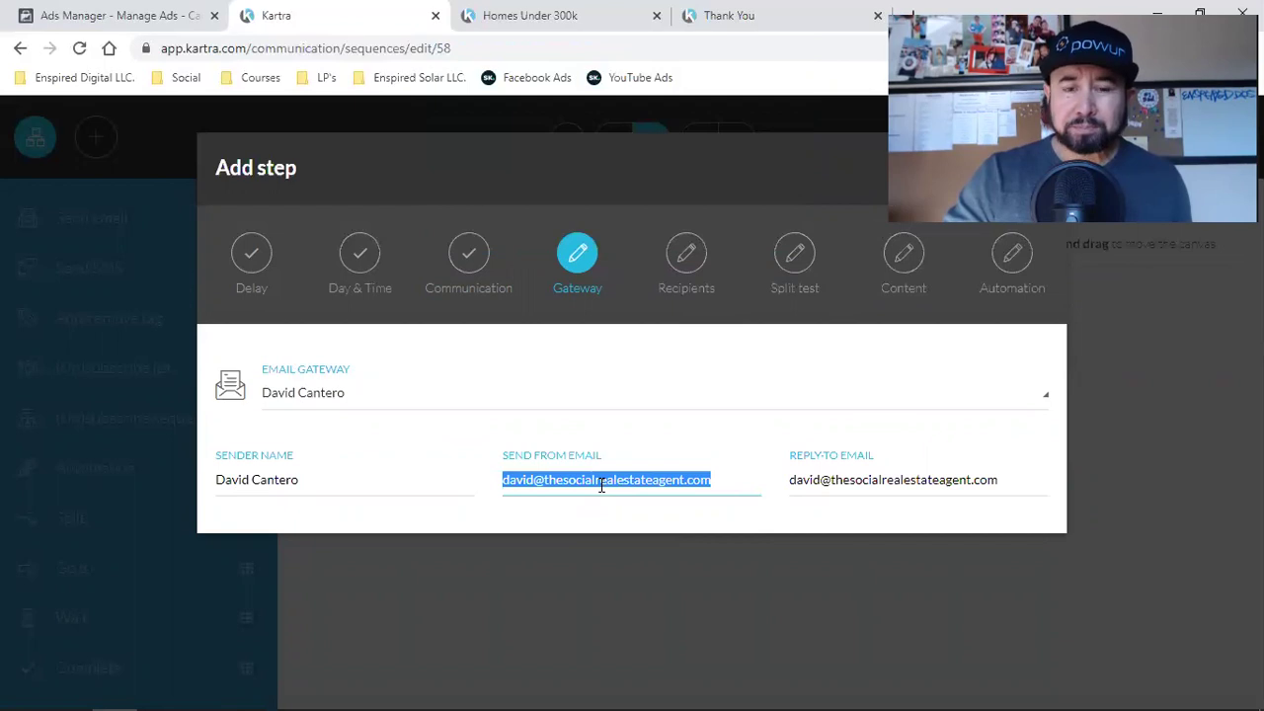
{"action": "double_click", "coordinate": [600, 484]}
{"action": "left_click", "coordinate": [600, 484]}
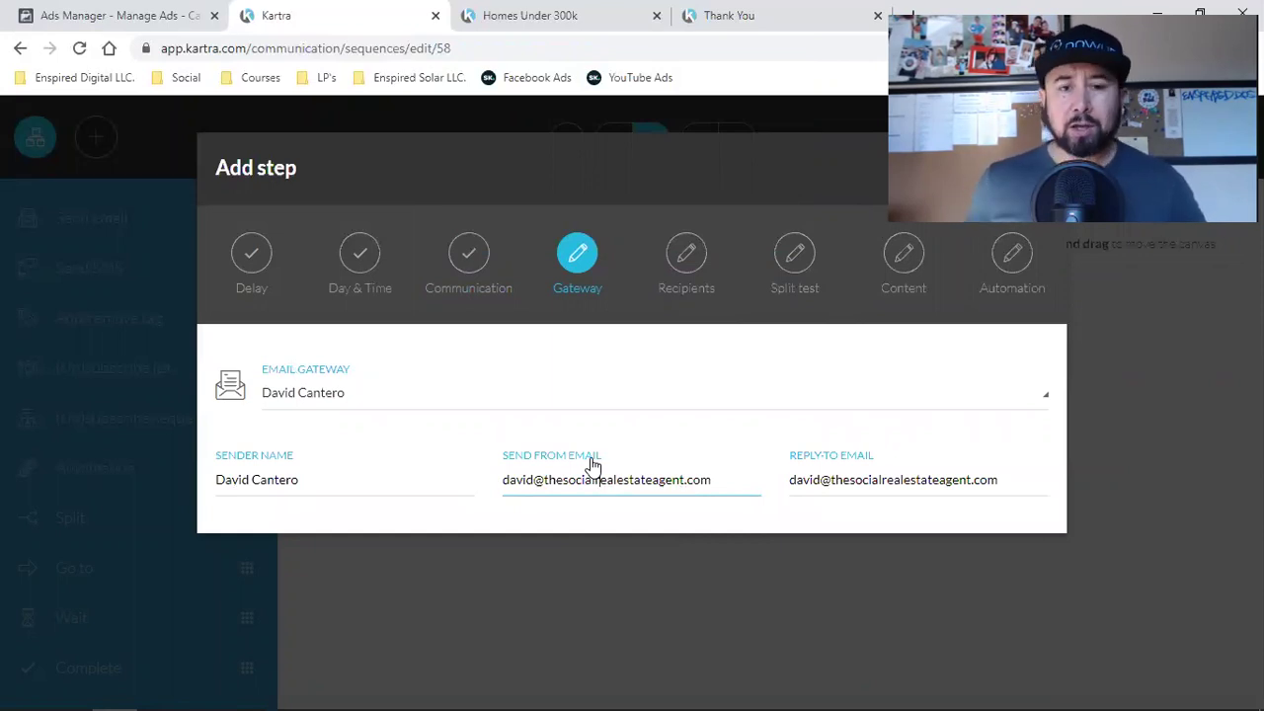
{"action": "triple_click", "coordinate": [606, 484]}
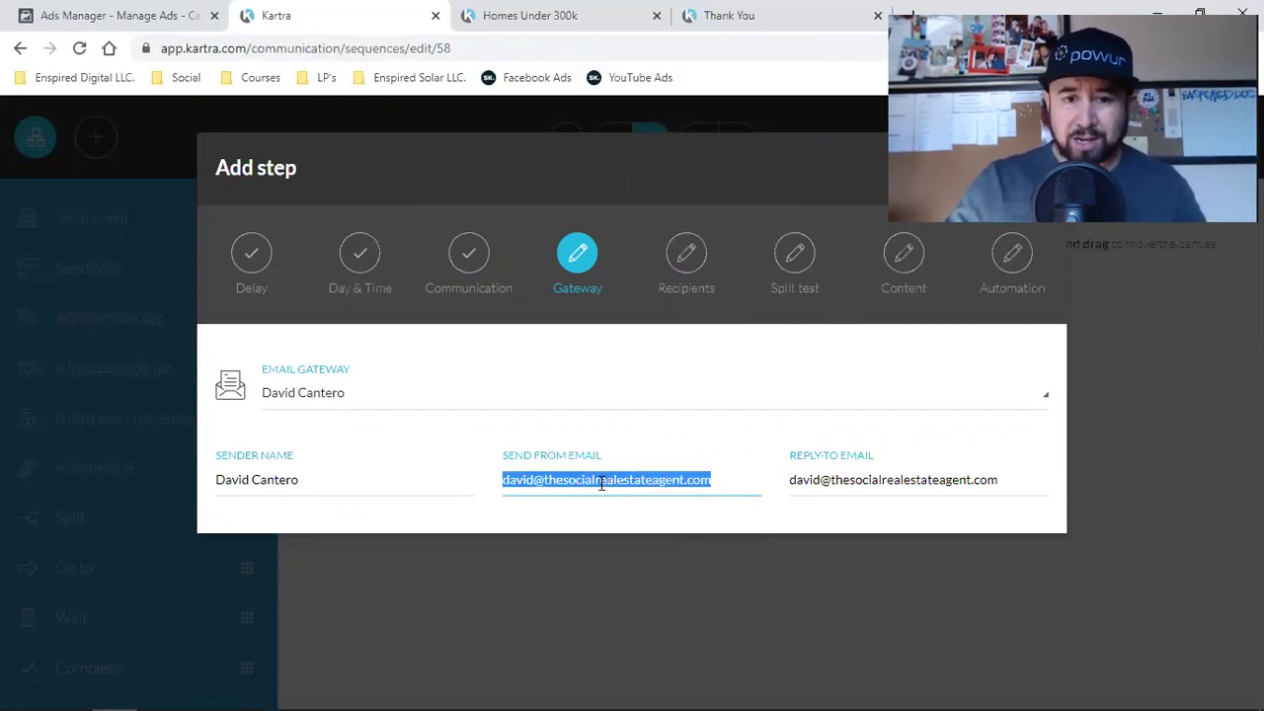
{"action": "double_click", "coordinate": [618, 481]}
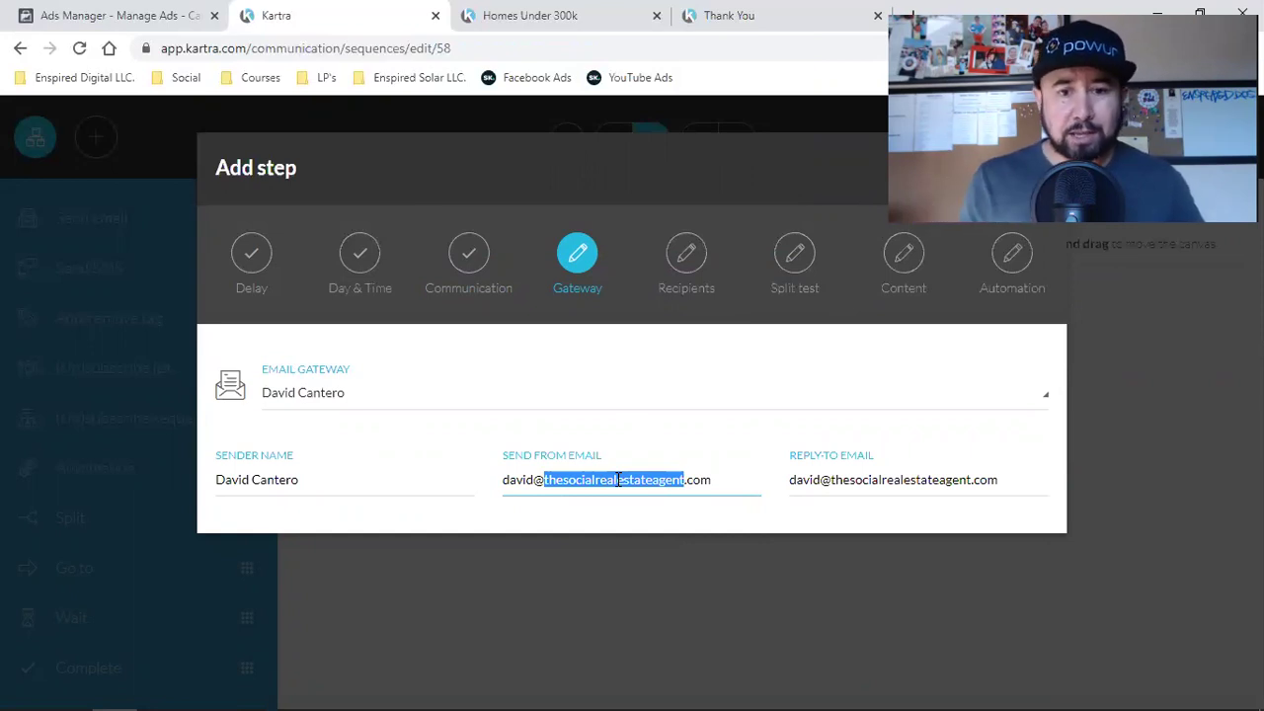
{"action": "triple_click", "coordinate": [638, 485]}
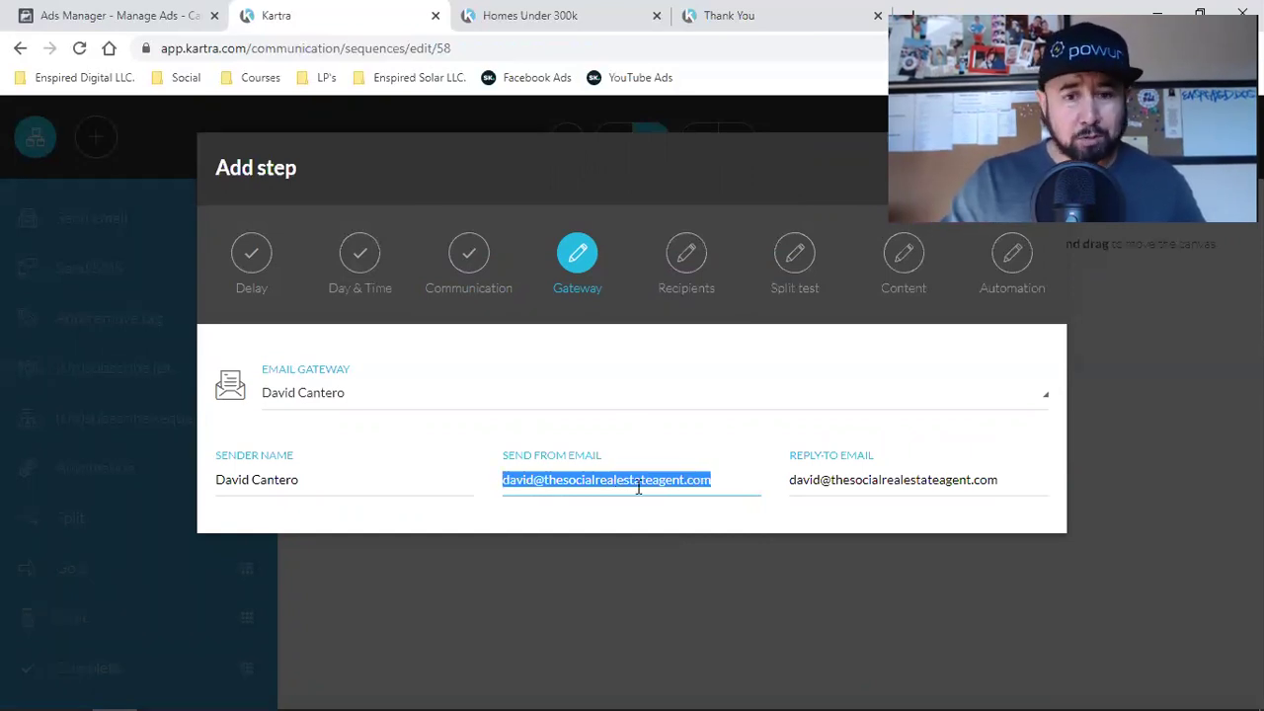
{"action": "triple_click", "coordinate": [606, 482]}
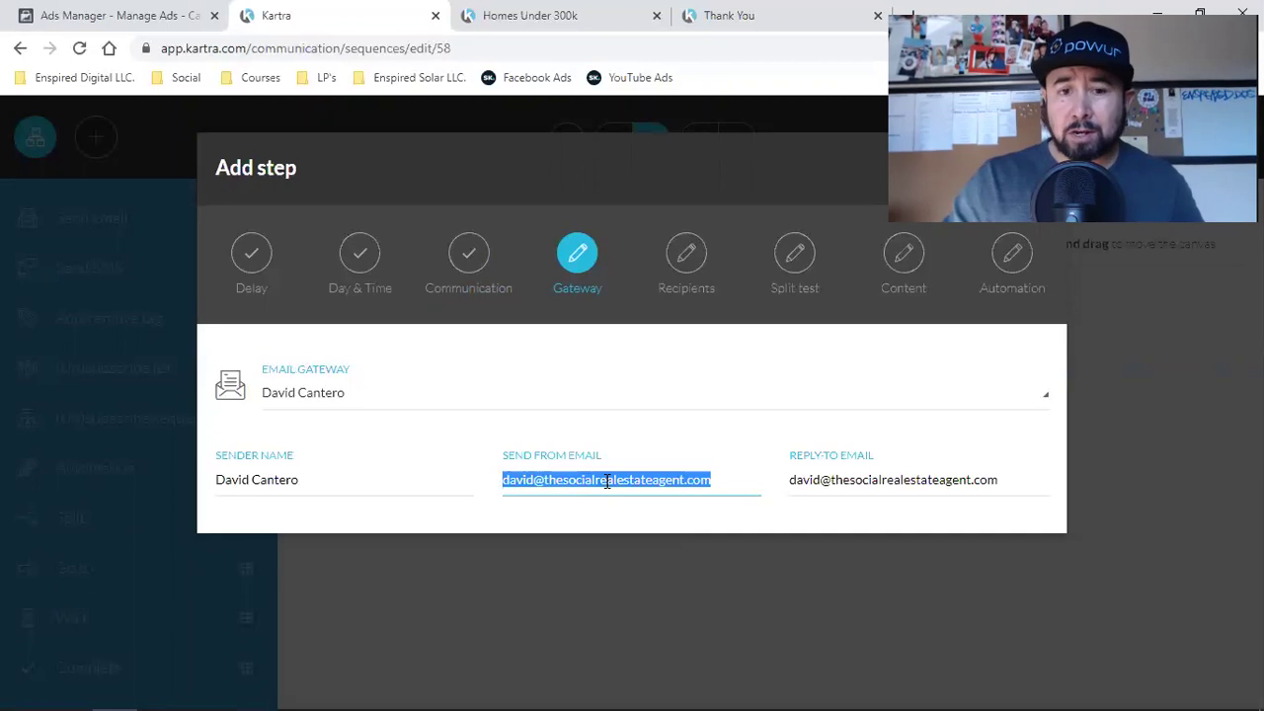
{"action": "double_click", "coordinate": [612, 477]}
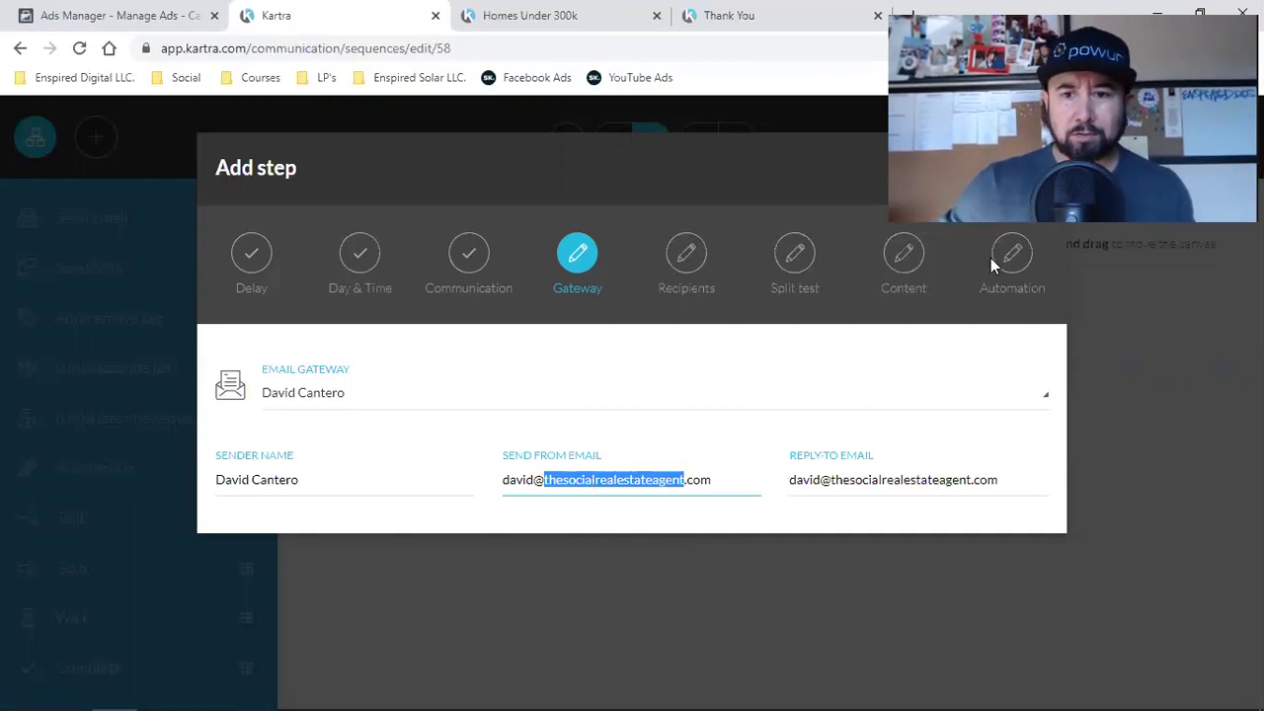
Accept the gateway settings and restrict the recipients to leads subscribed to the list Buyer Leads - No Listings.
{"action": "left_click", "coordinate": [1023, 168]}
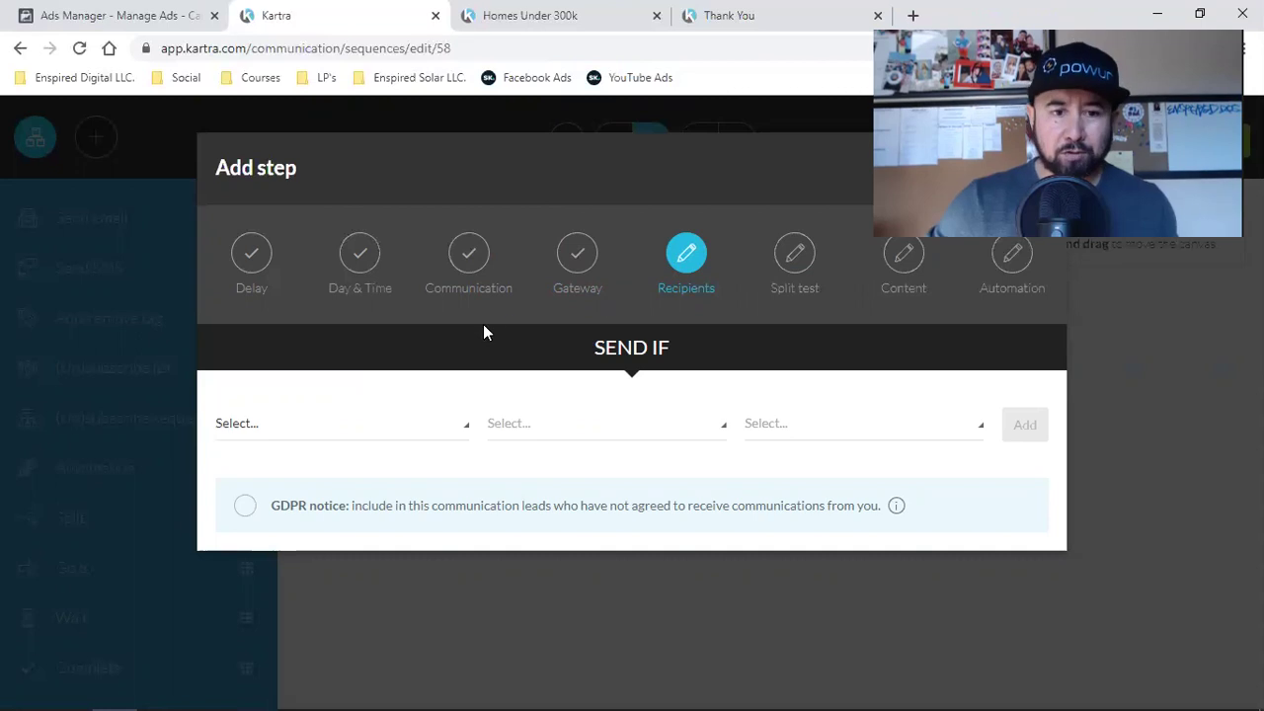
{"action": "left_click", "coordinate": [306, 431]}
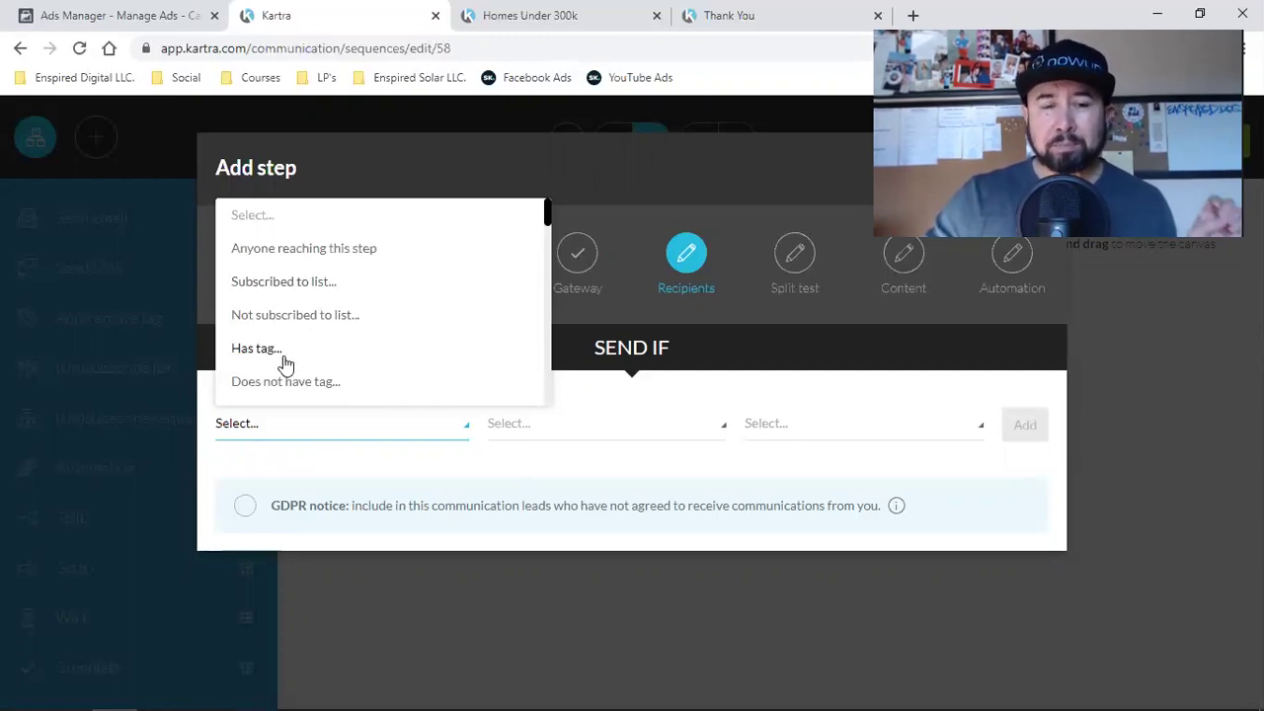
{"action": "left_click", "coordinate": [283, 284]}
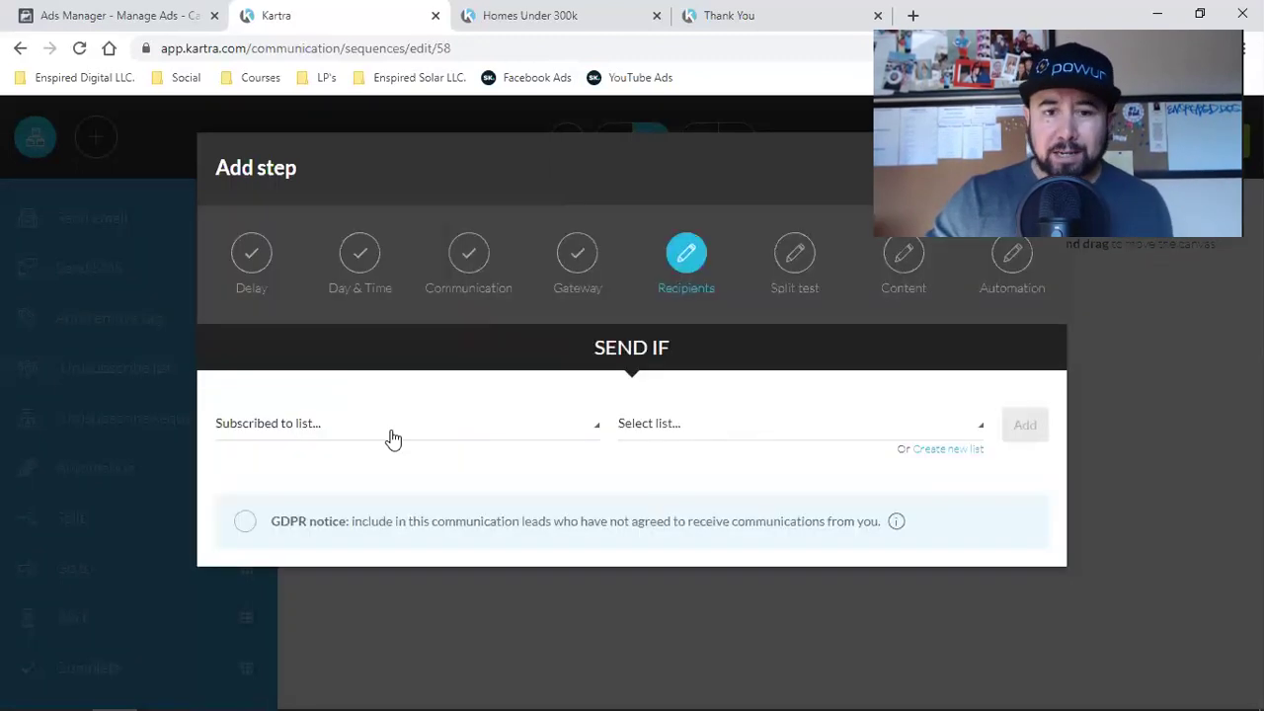
{"action": "left_click", "coordinate": [742, 428]}
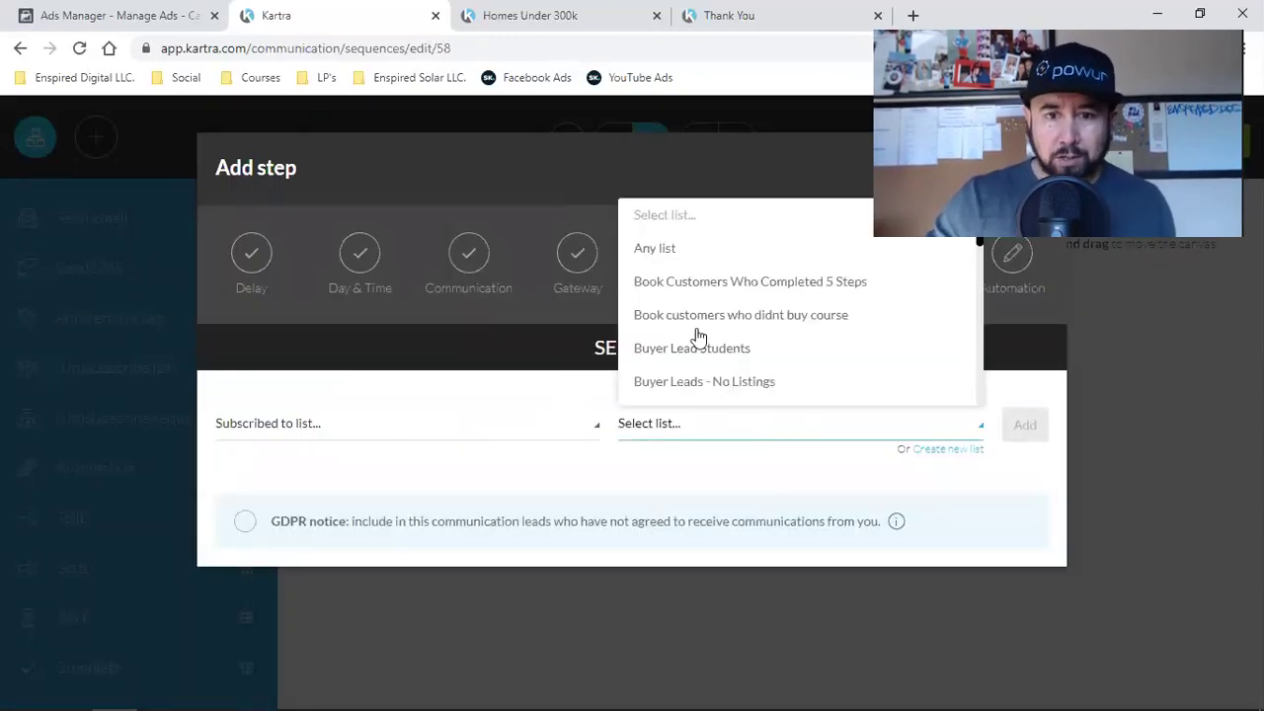
{"action": "left_click", "coordinate": [708, 383]}
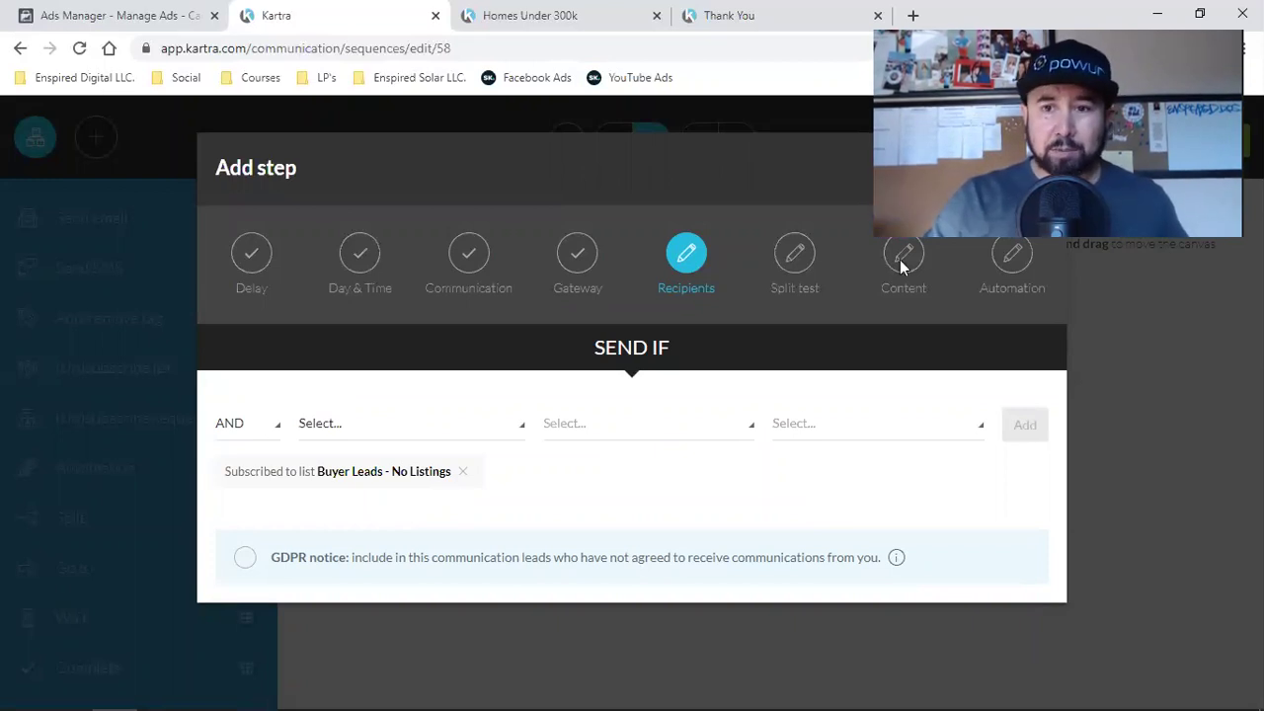
Choose Single email for the split test stage and continue to the email content.
{"action": "left_click", "coordinate": [1023, 168]}
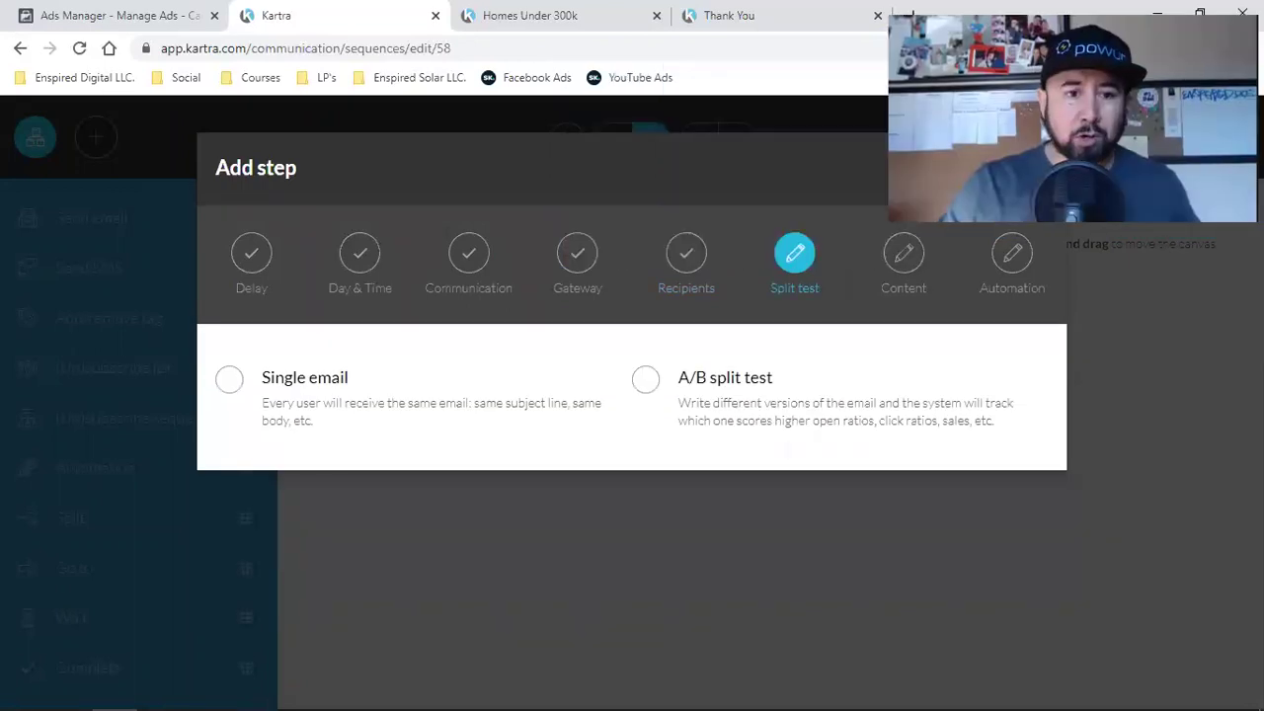
{"action": "left_click", "coordinate": [228, 378]}
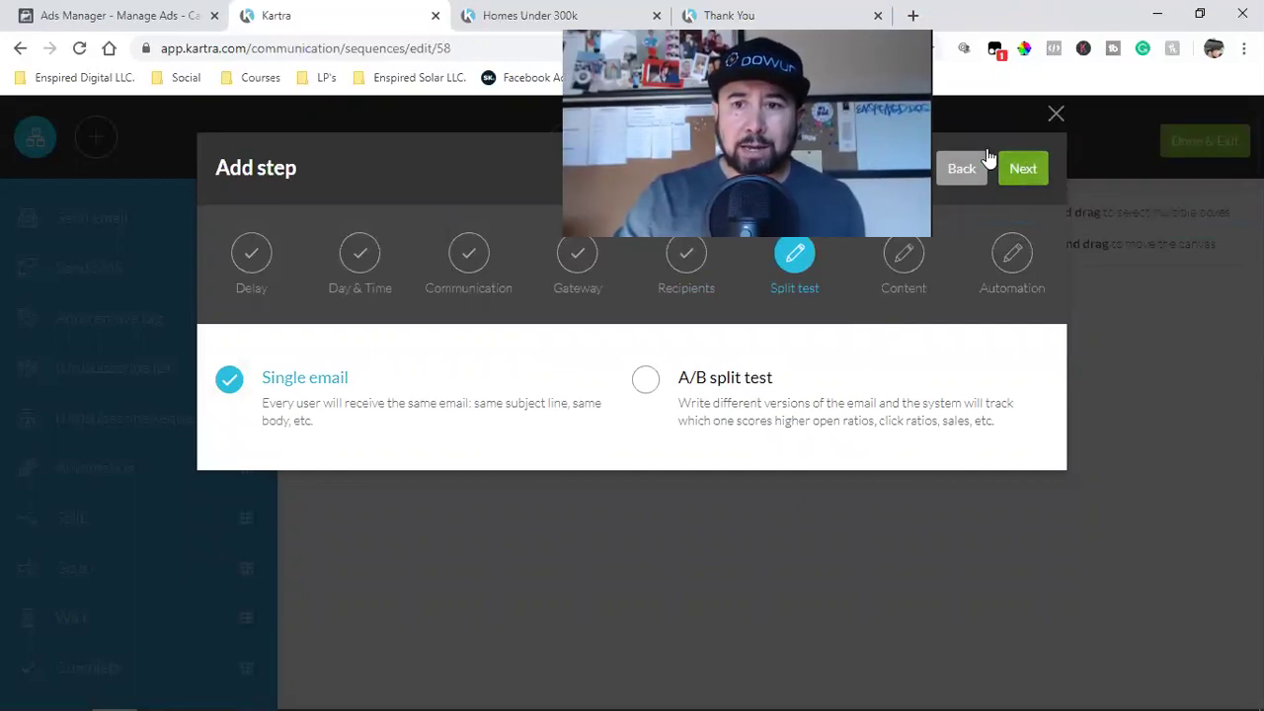
{"action": "left_click", "coordinate": [1017, 168]}
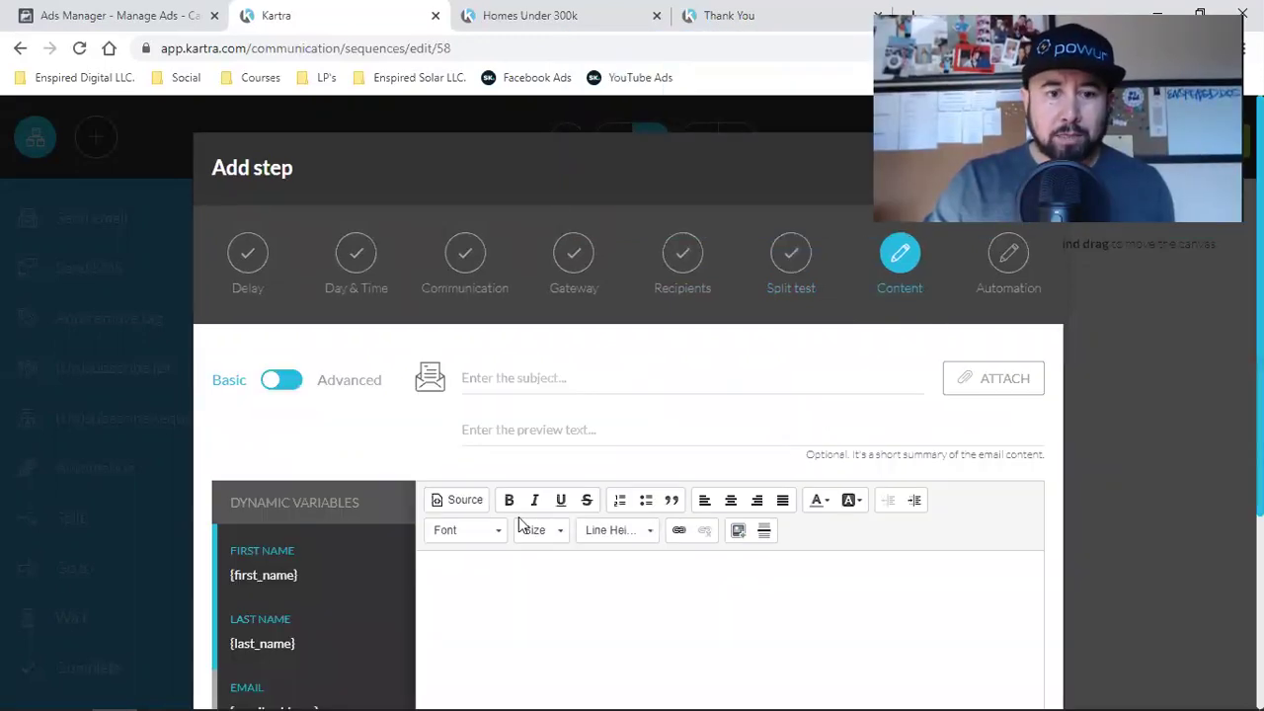
Enter the email subject "{first_name}, thank you for your interest", using the first-name dynamic variable.
{"action": "triple_click", "coordinate": [250, 578]}
{"action": "right_click", "coordinate": [252, 580]}
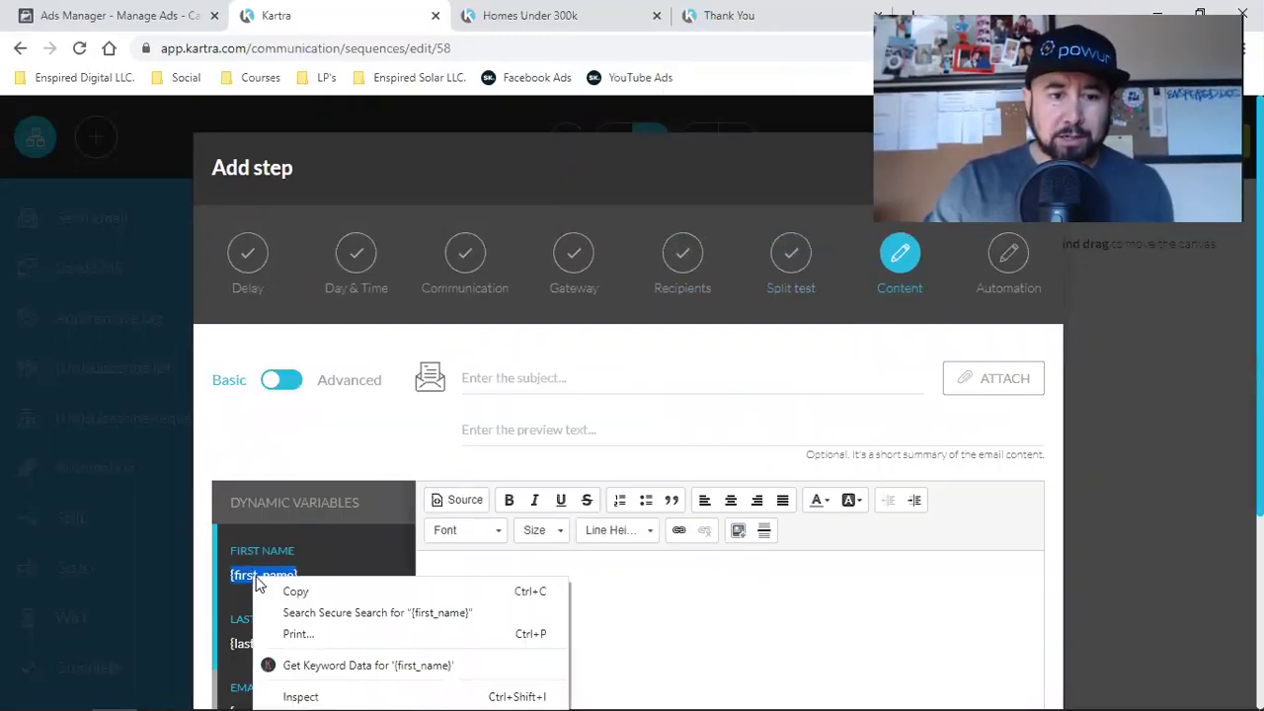
{"action": "left_click", "coordinate": [295, 591]}
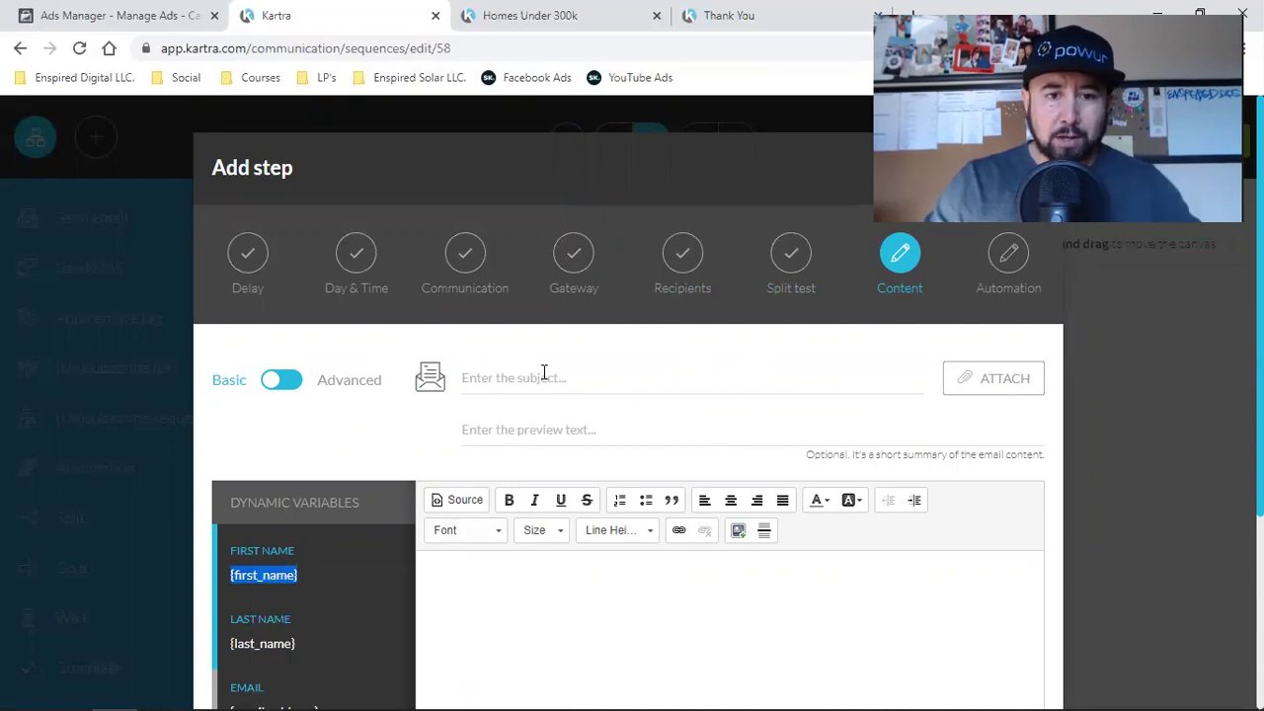
{"action": "left_click", "coordinate": [541, 372]}
{"action": "key", "text": "ctrl+v"}
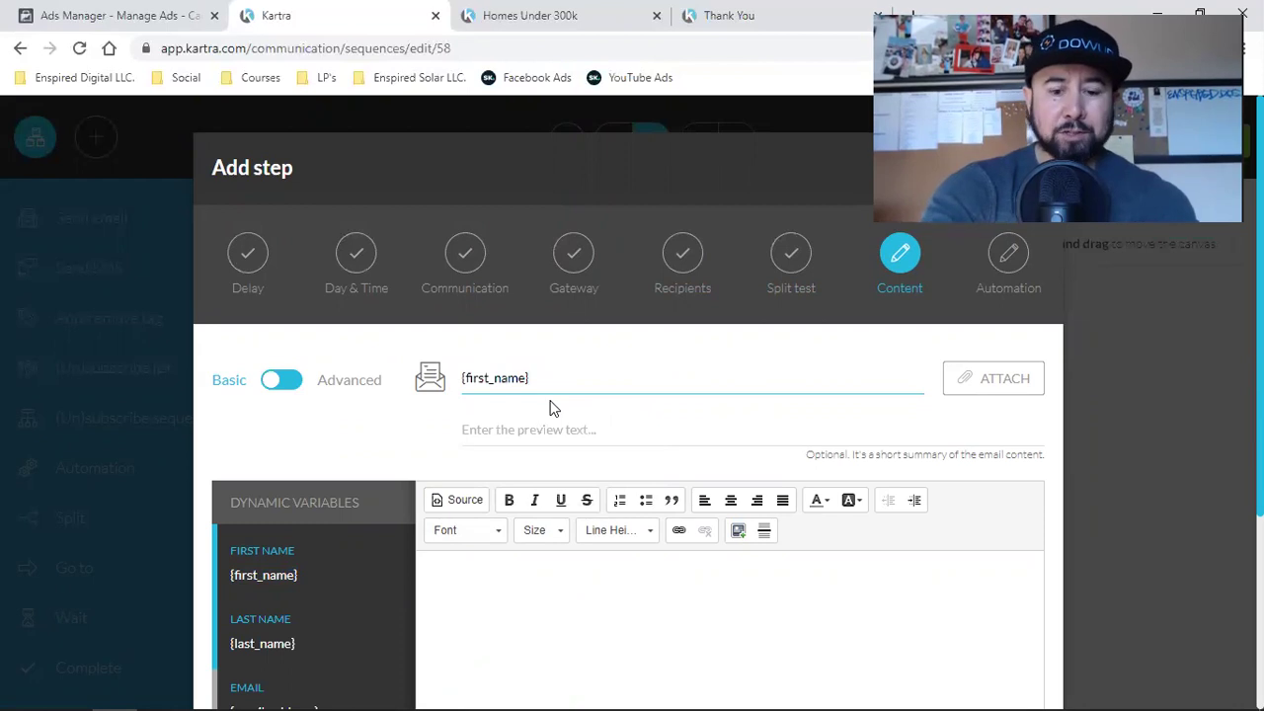
{"action": "type", "text": ", thank you for"}
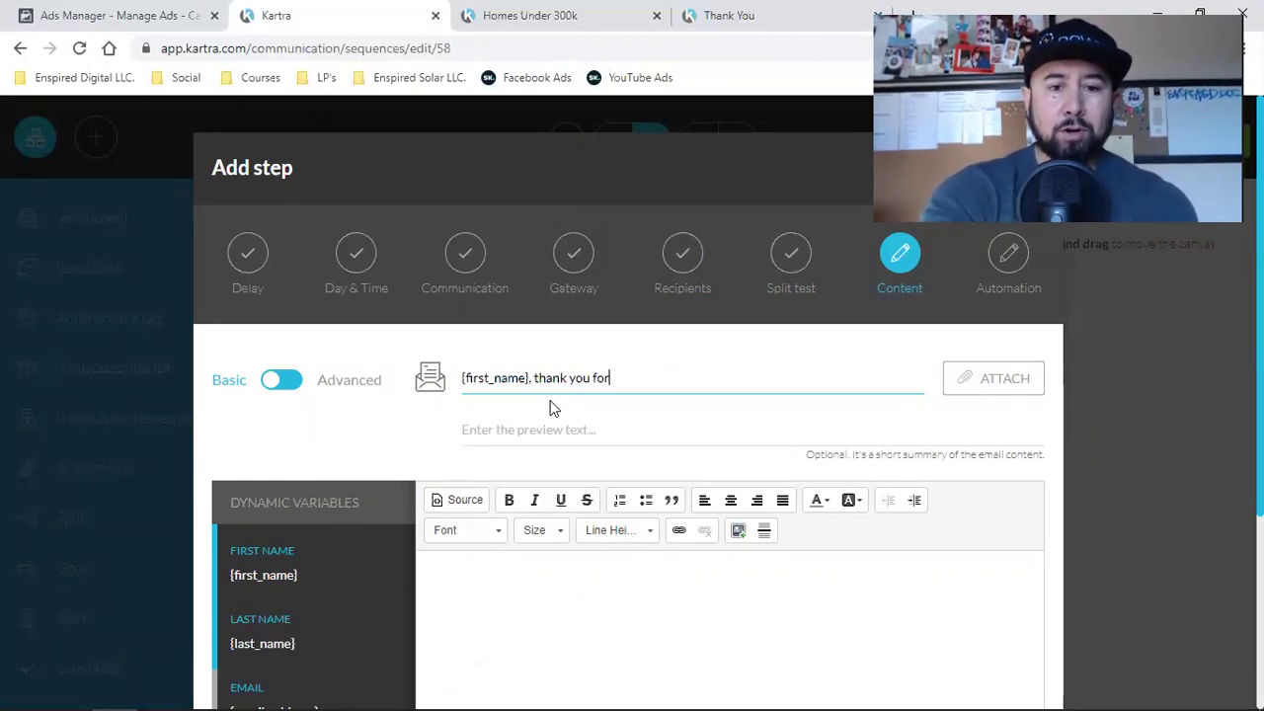
{"action": "type", "text": " your interest"}
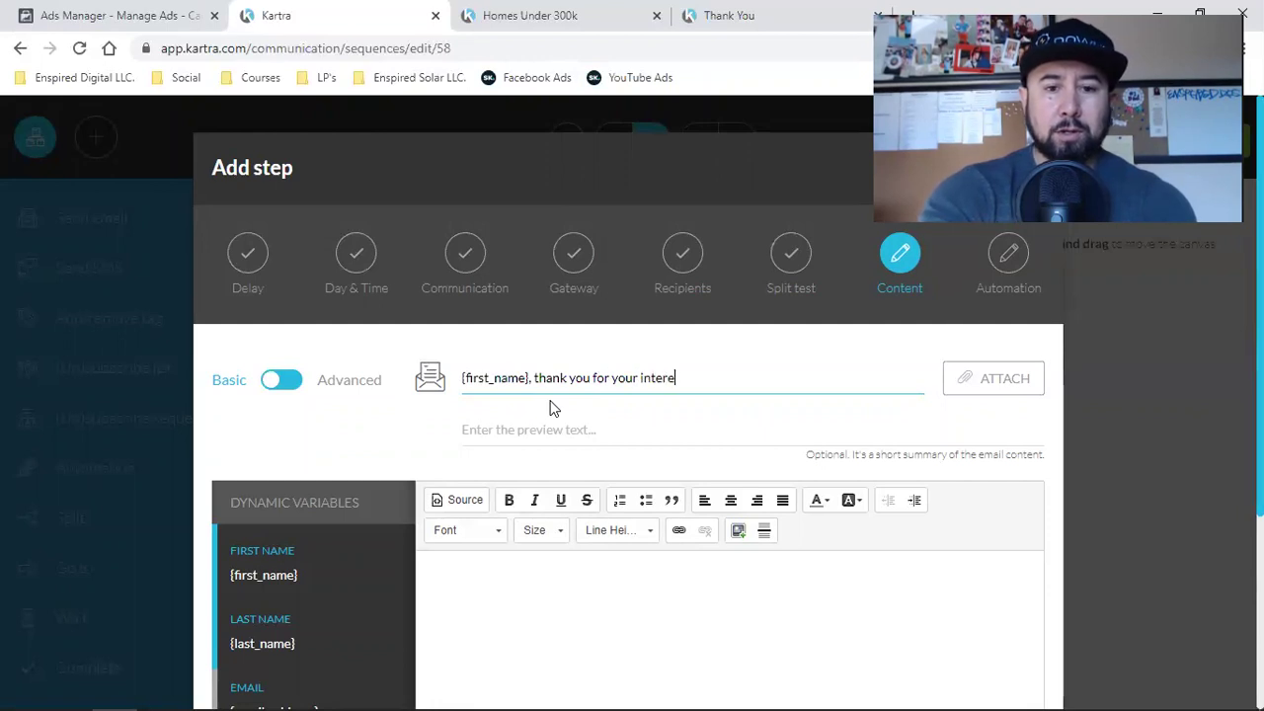
Start the email body with the greeting "{first_name},".
{"action": "left_click", "coordinate": [510, 582]}
{"action": "left_click", "coordinate": [368, 596]}
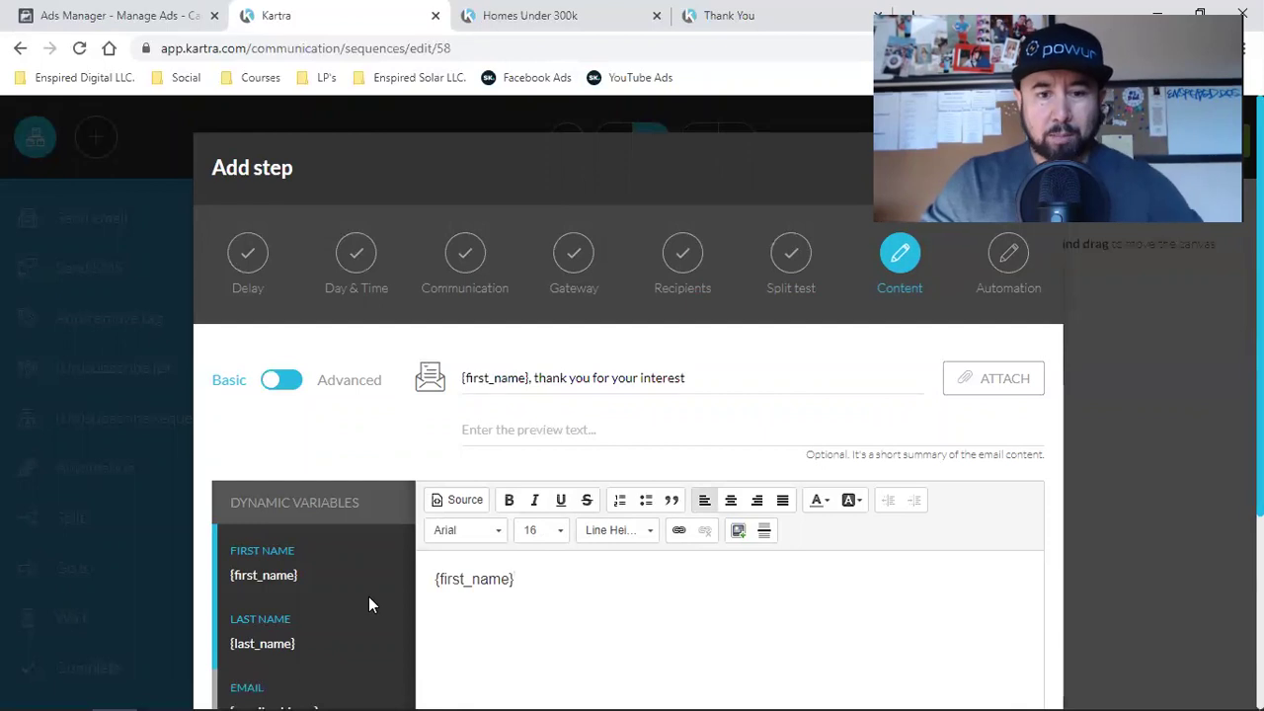
{"action": "scroll", "coordinate": [494, 583], "scroll_direction": "down", "scroll_amount": 2}
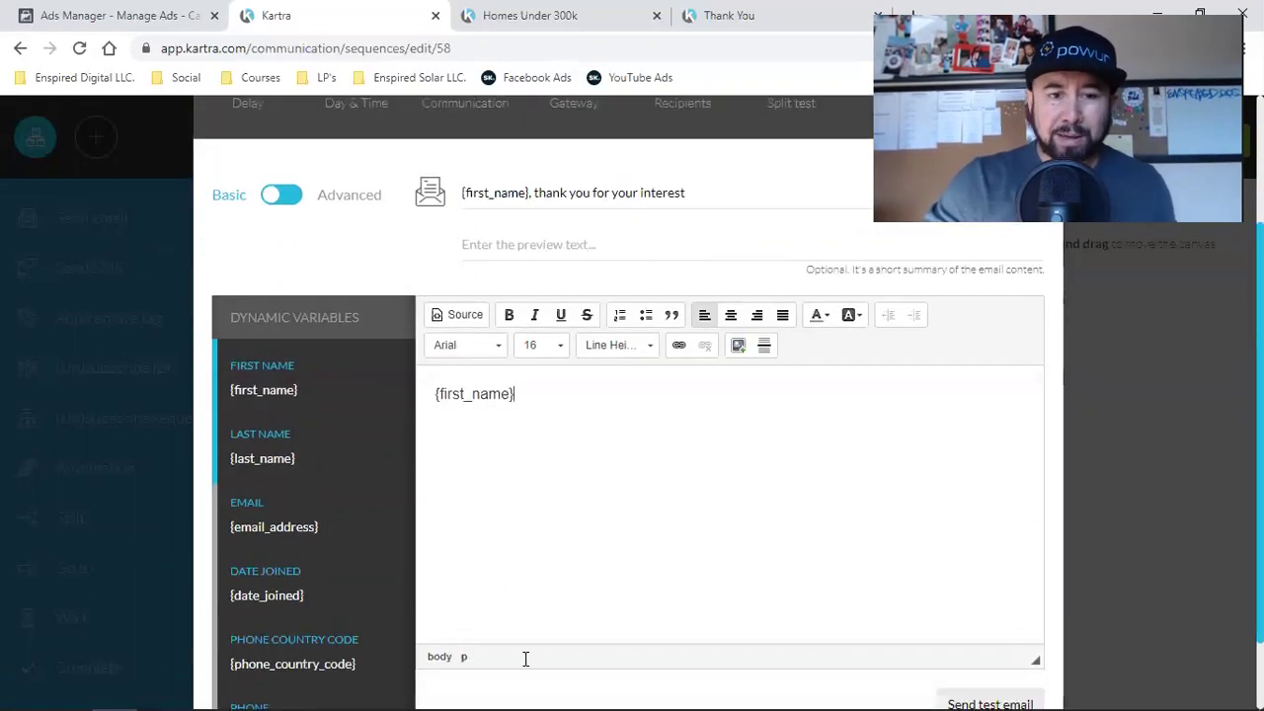
{"action": "scroll", "coordinate": [473, 535], "scroll_direction": "down", "scroll_amount": 1}
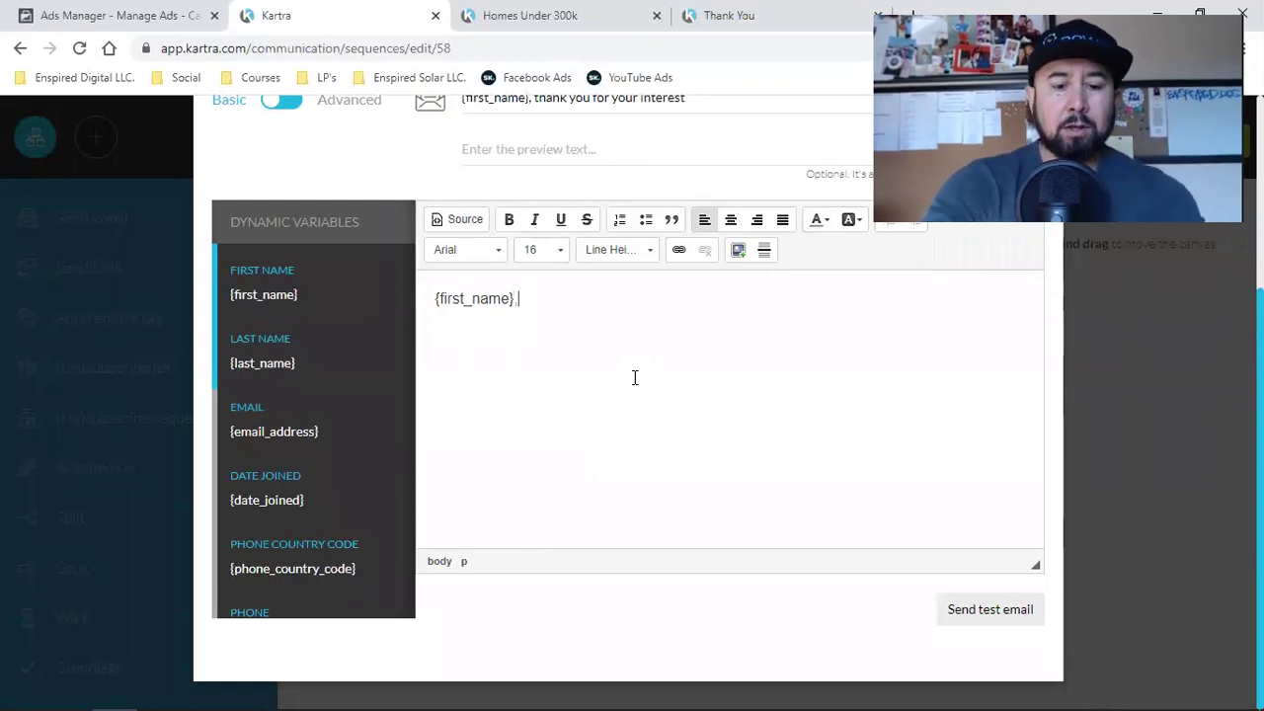
Add a new paragraph below the greeting reading "Thank you for your interest in homes under 300k...".
{"action": "key", "text": "Return"}
{"action": "type", "text": "THnk"}
{"action": "key", "text": "BackSpace"}
{"action": "key", "text": "BackSpace"}
{"action": "type", "text": "ank"}
{"action": "key", "text": "BackSpace"}
{"action": "key", "text": "BackSpace"}
{"action": "key", "text": "BackSpace"}
{"action": "type", "text": "hank y"}
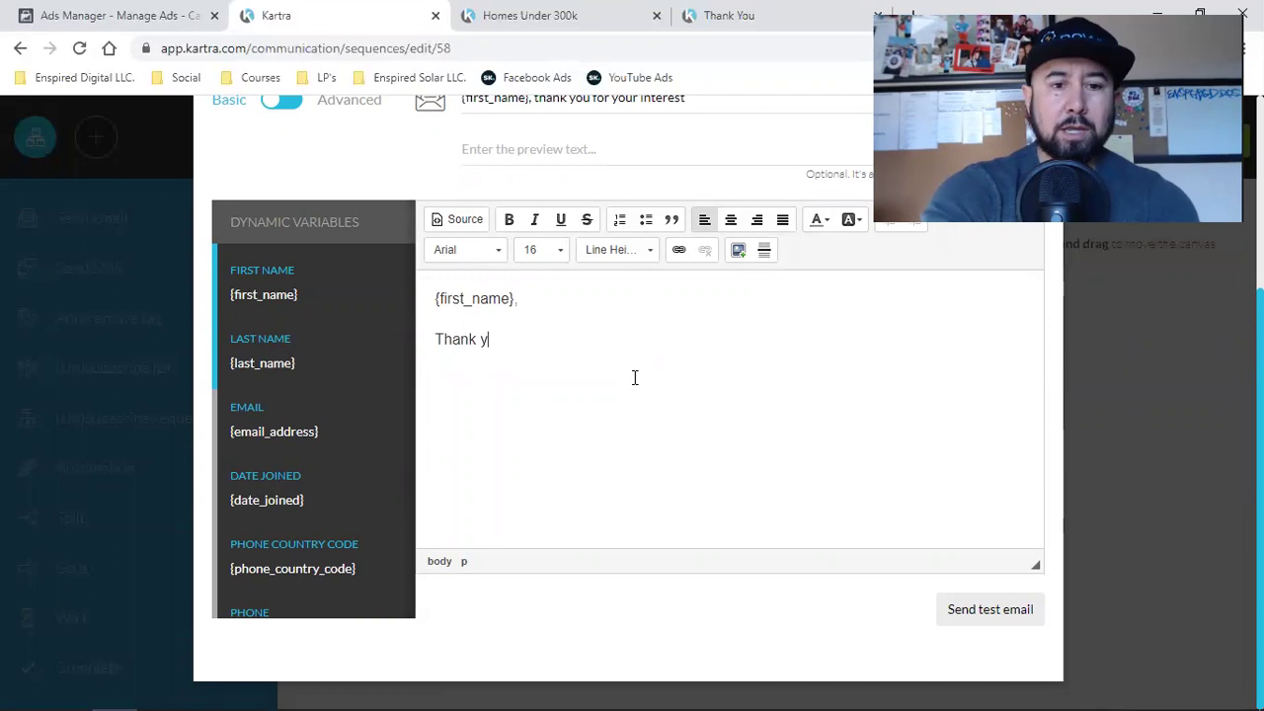
{"action": "type", "text": "ou for you"}
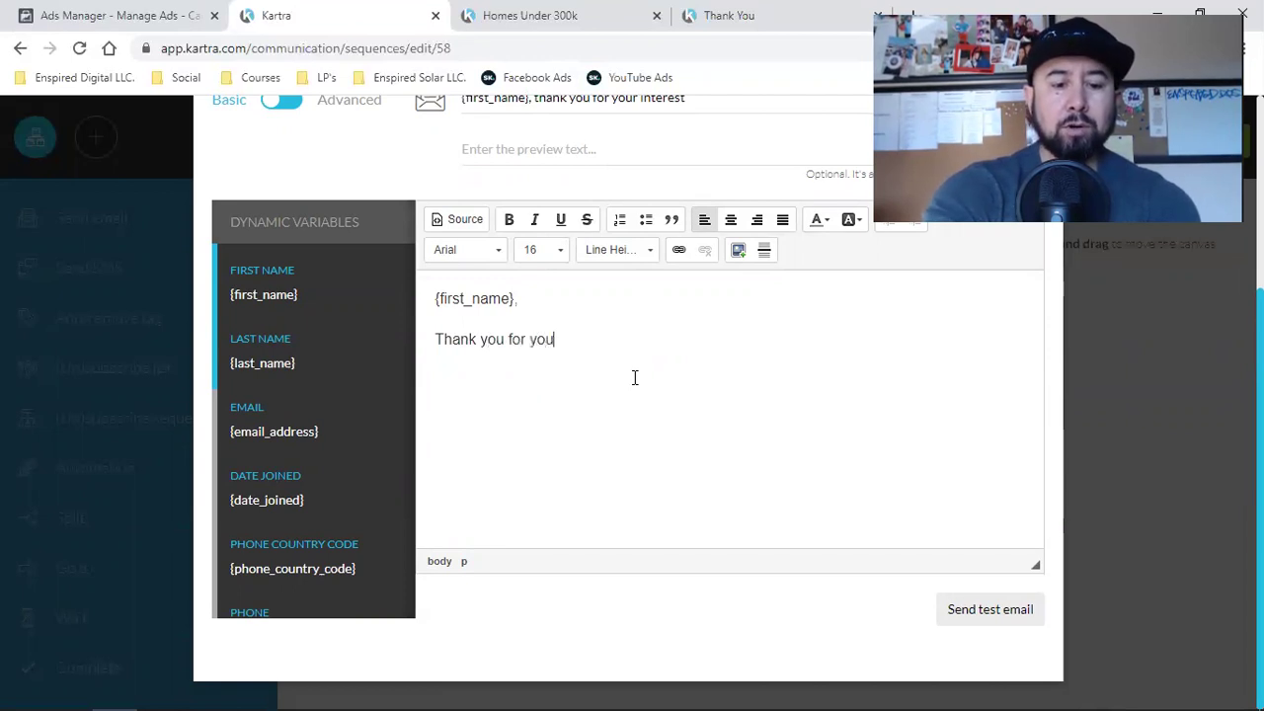
{"action": "type", "text": "r interest in homes und"}
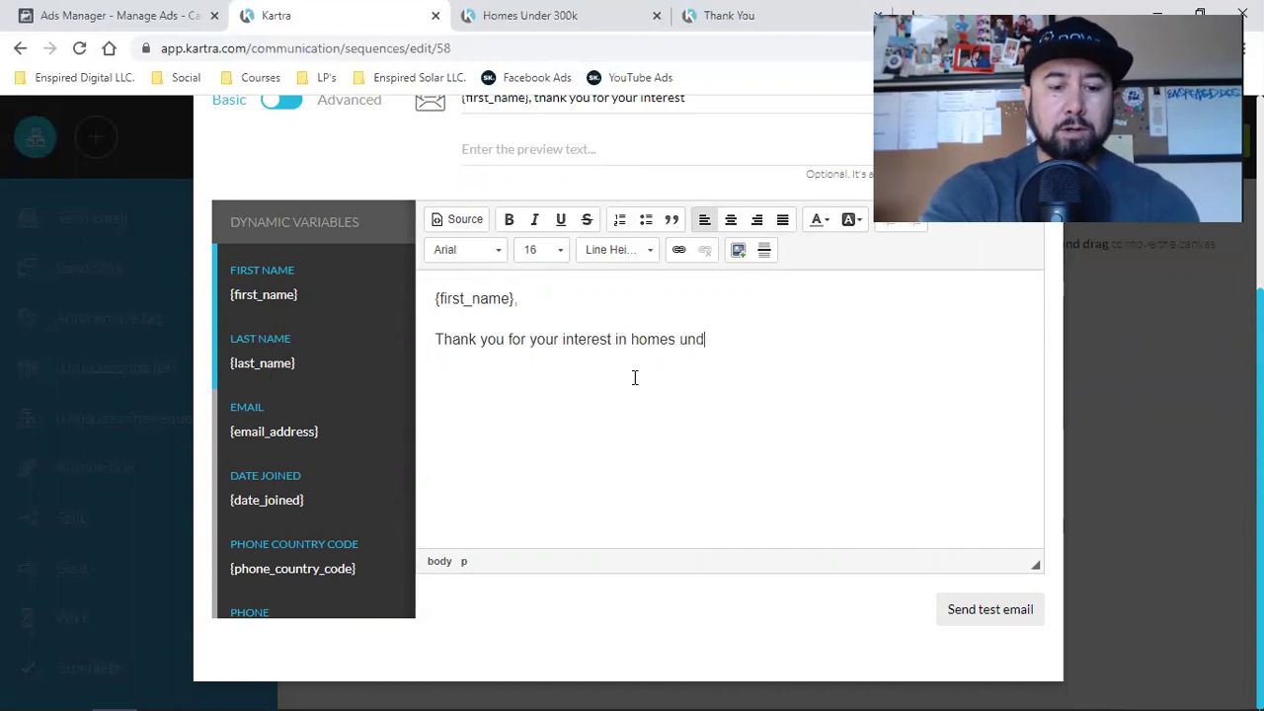
{"action": "type", "text": "er 300k"}
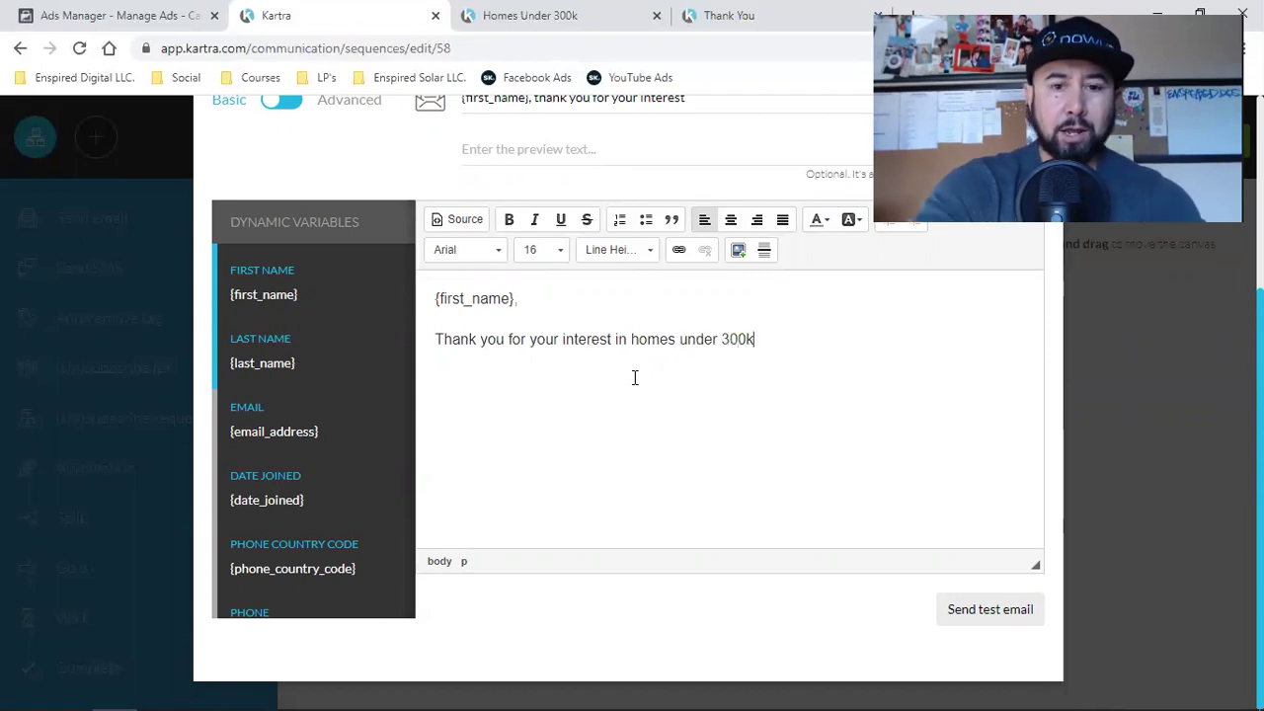
{"action": "type", "text": "..."}
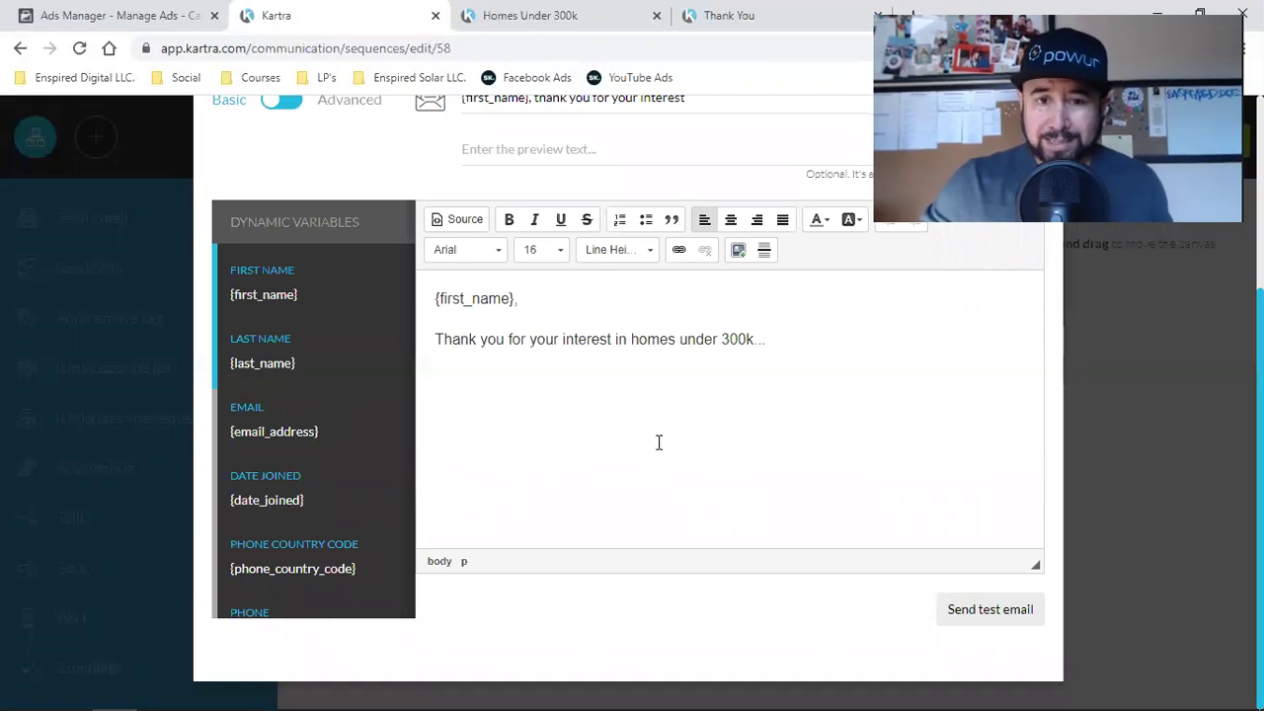
Switch the email editor from Basic to Advanced mode and show the design template categories.
{"action": "scroll", "coordinate": [659, 442], "scroll_direction": "up", "scroll_amount": 3}
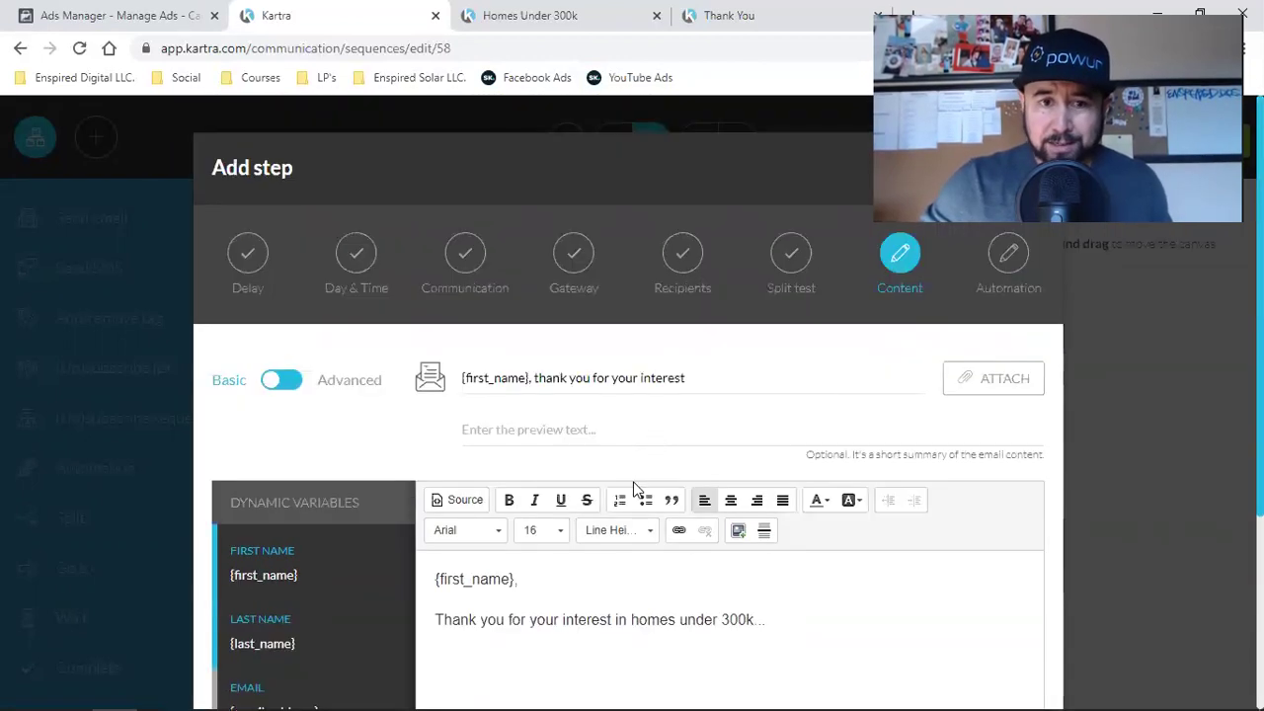
{"action": "left_click", "coordinate": [280, 385]}
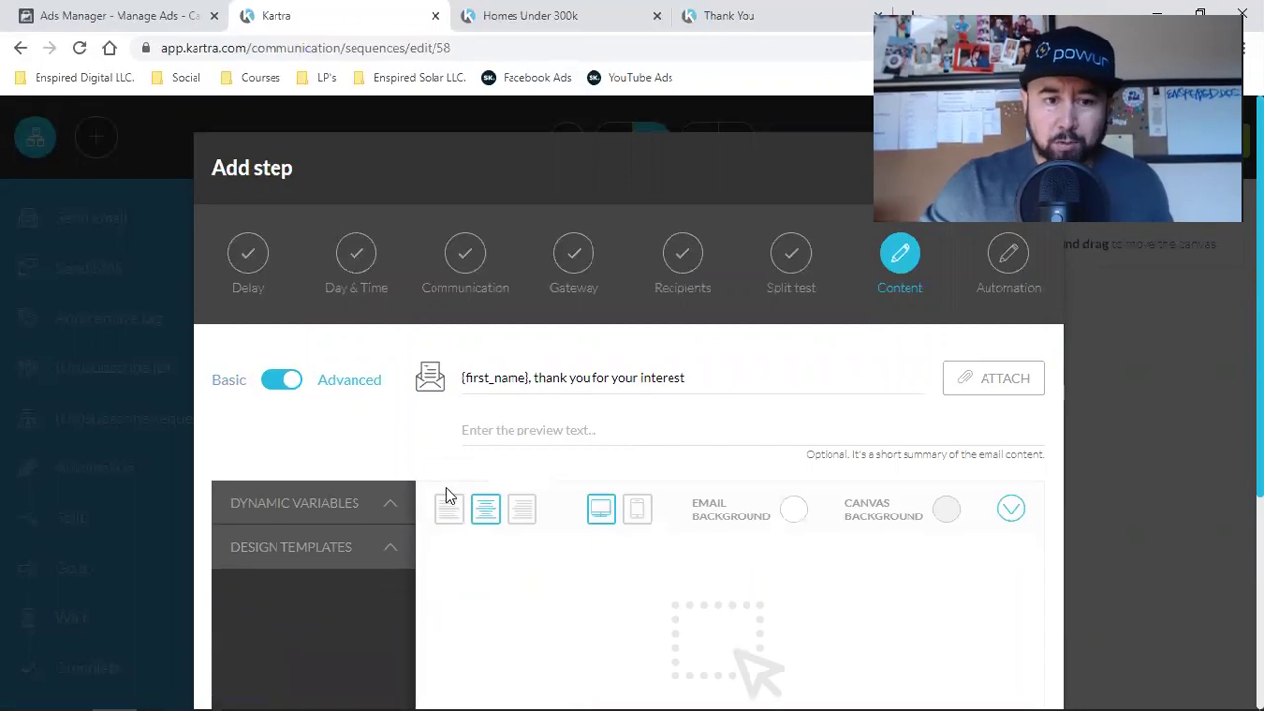
{"action": "left_click", "coordinate": [329, 553]}
{"action": "scroll", "coordinate": [444, 533], "scroll_direction": "down", "scroll_amount": 2}
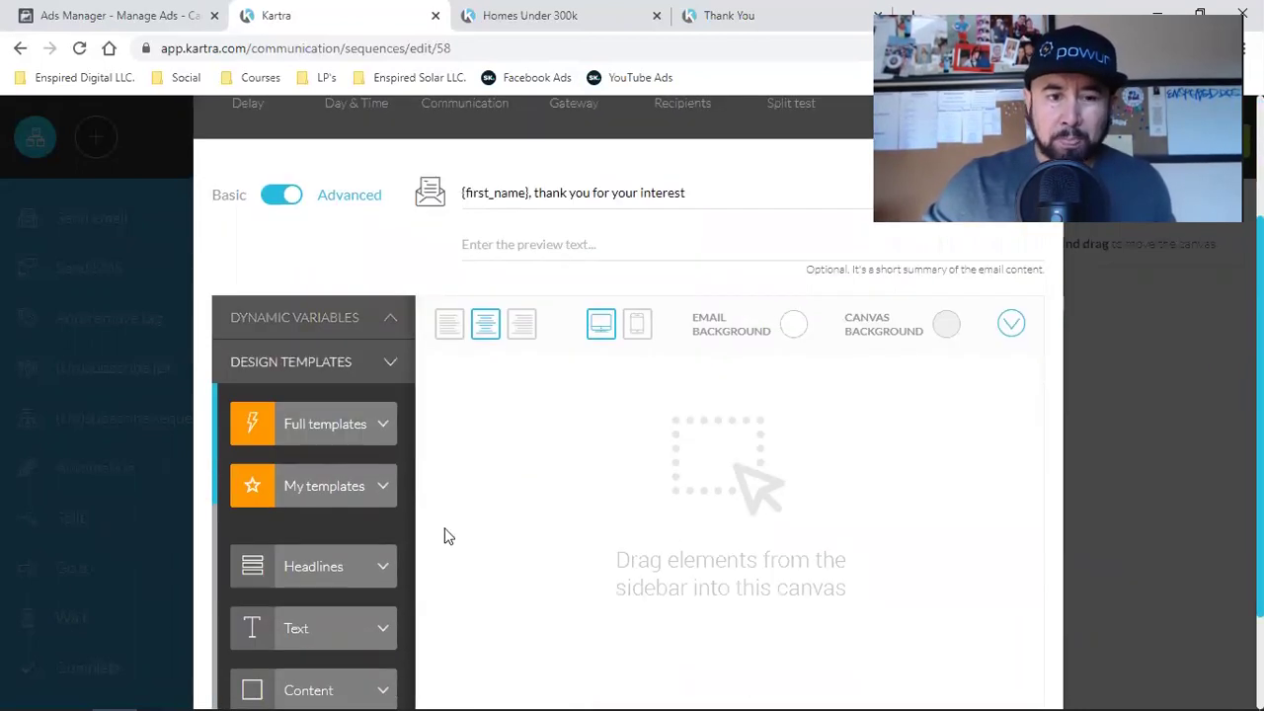
Browse the full email design templates, and return the email editor to Basic mode.
{"action": "left_click", "coordinate": [319, 434]}
{"action": "scroll", "coordinate": [317, 432], "scroll_direction": "down", "scroll_amount": 8}
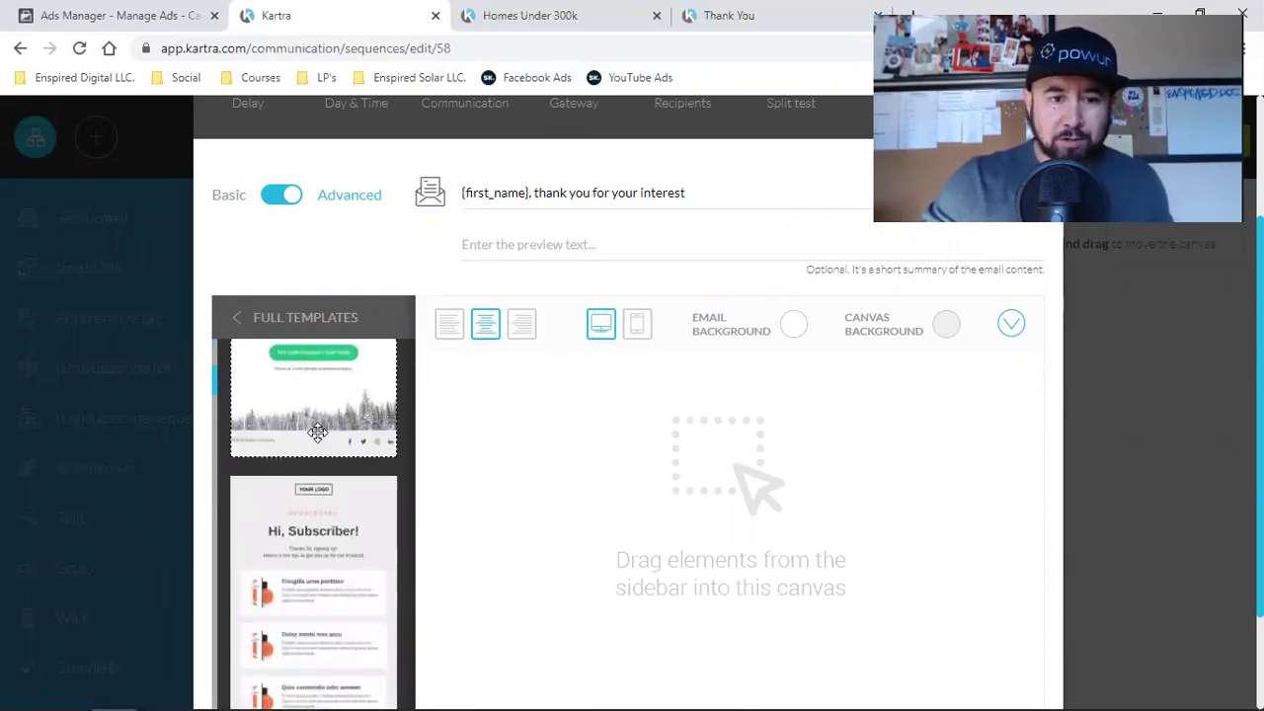
{"action": "scroll", "coordinate": [317, 435], "scroll_direction": "down", "scroll_amount": 10}
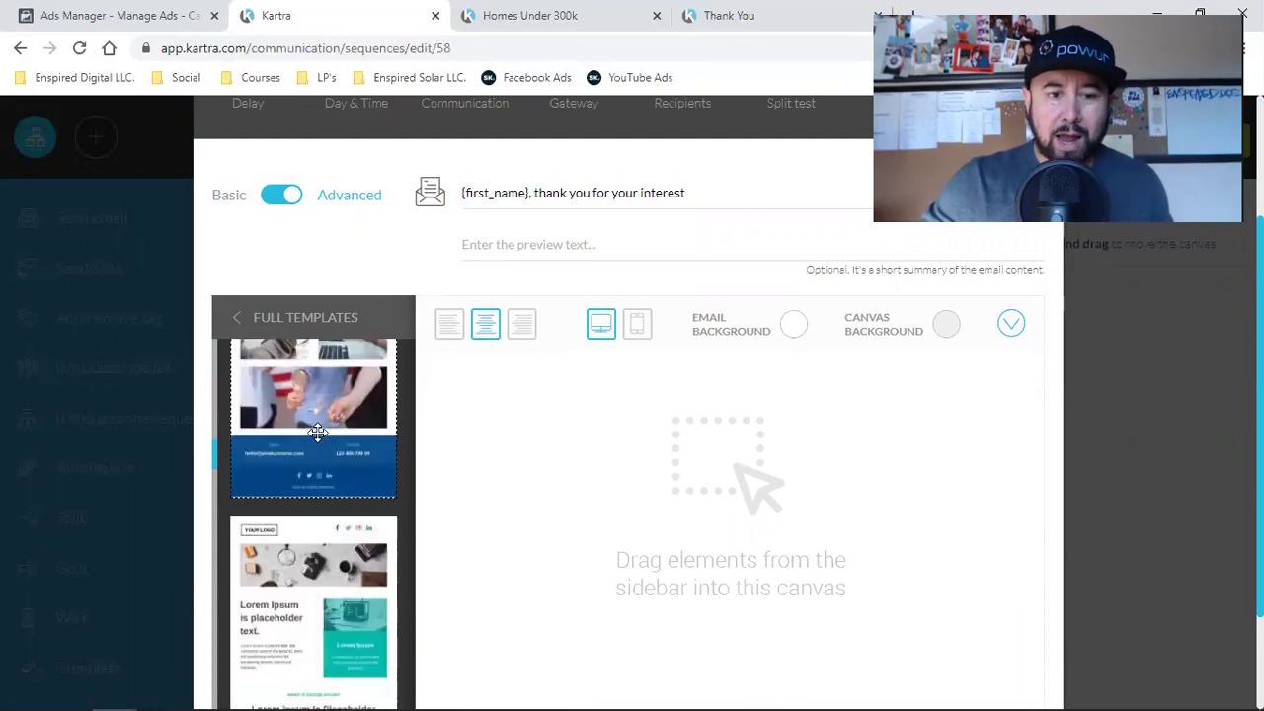
{"action": "scroll", "coordinate": [317, 431], "scroll_direction": "down", "scroll_amount": 5}
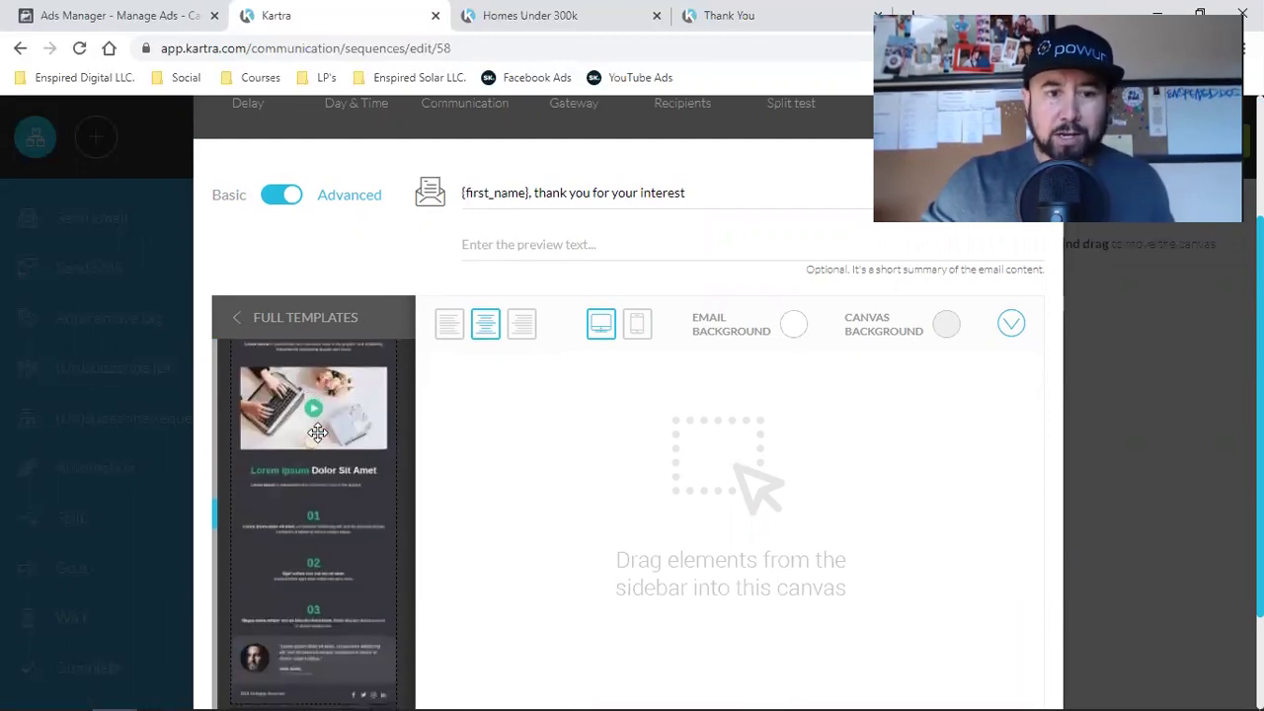
{"action": "scroll", "coordinate": [324, 528], "scroll_direction": "down", "scroll_amount": 3}
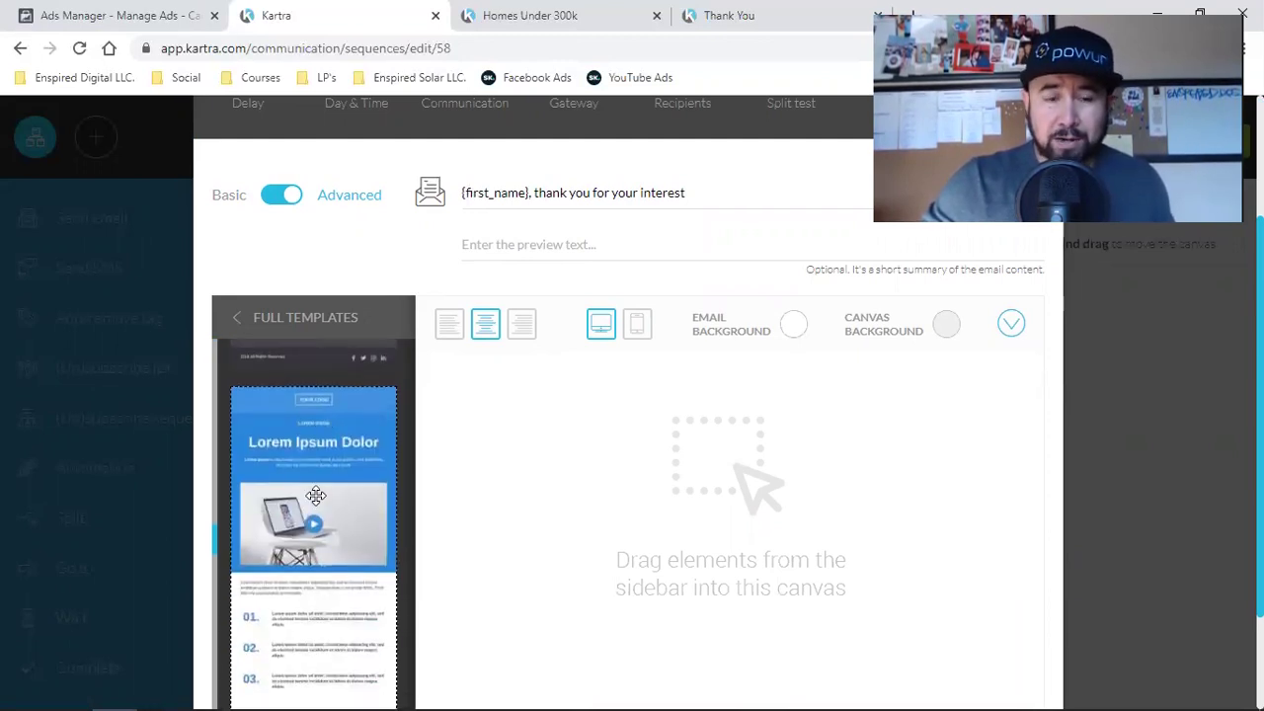
{"action": "scroll", "coordinate": [315, 494], "scroll_direction": "down", "scroll_amount": 8}
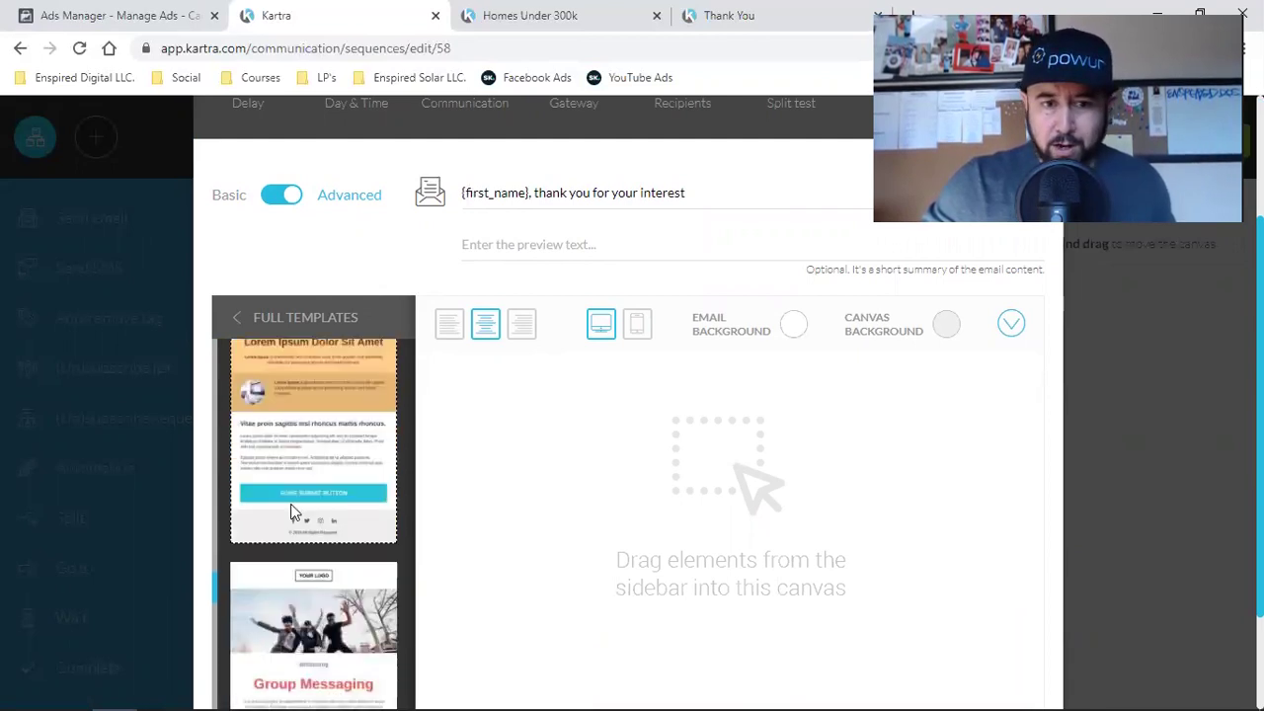
{"action": "scroll", "coordinate": [296, 501], "scroll_direction": "down", "scroll_amount": 10}
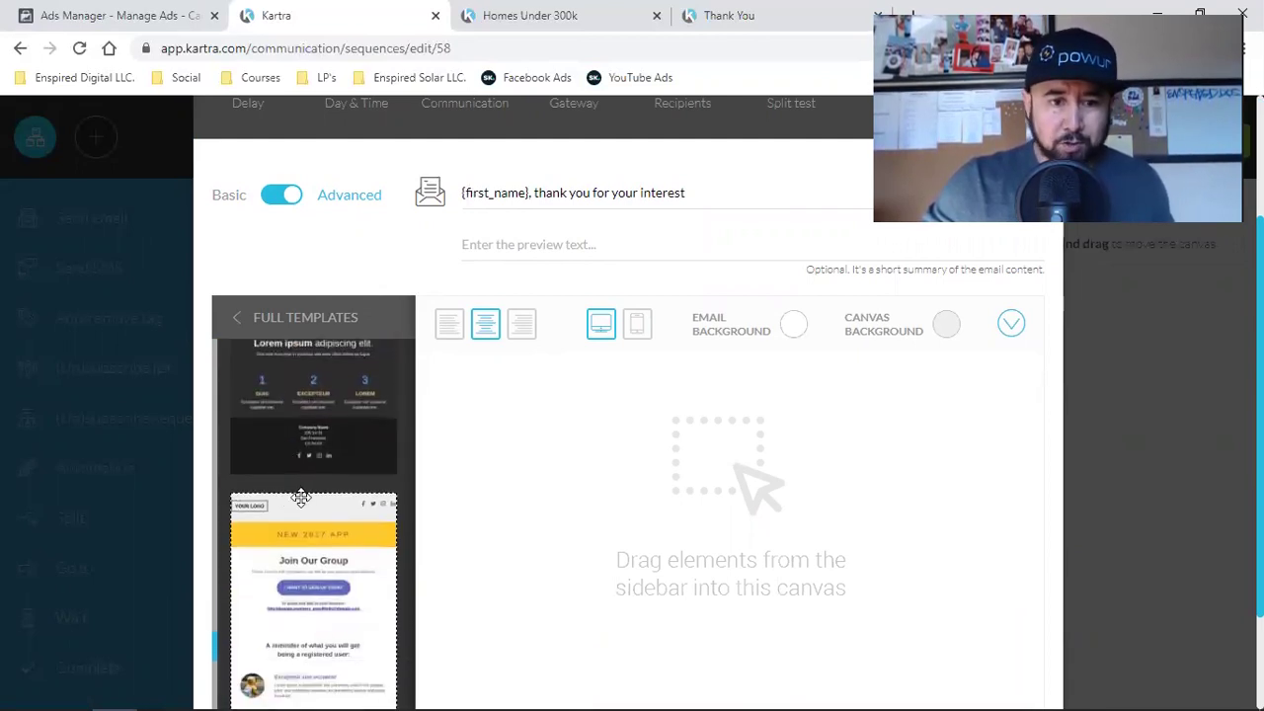
{"action": "scroll", "coordinate": [301, 496], "scroll_direction": "down", "scroll_amount": 6}
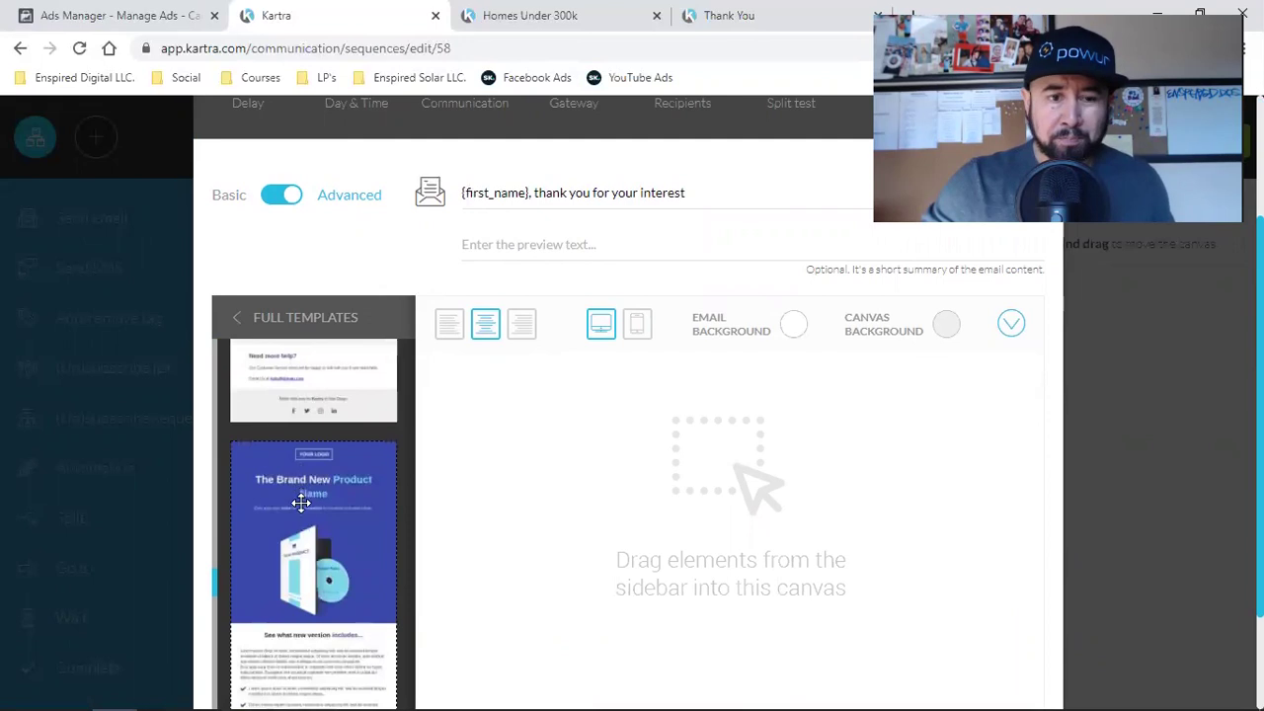
{"action": "mouse_move", "coordinate": [295, 521]}
{"action": "left_mouse_down"}
{"action": "mouse_move", "coordinate": [714, 386]}
{"action": "mouse_move", "coordinate": [467, 491]}
{"action": "mouse_move", "coordinate": [310, 521]}
{"action": "mouse_move", "coordinate": [310, 536]}
{"action": "left_mouse_up"}
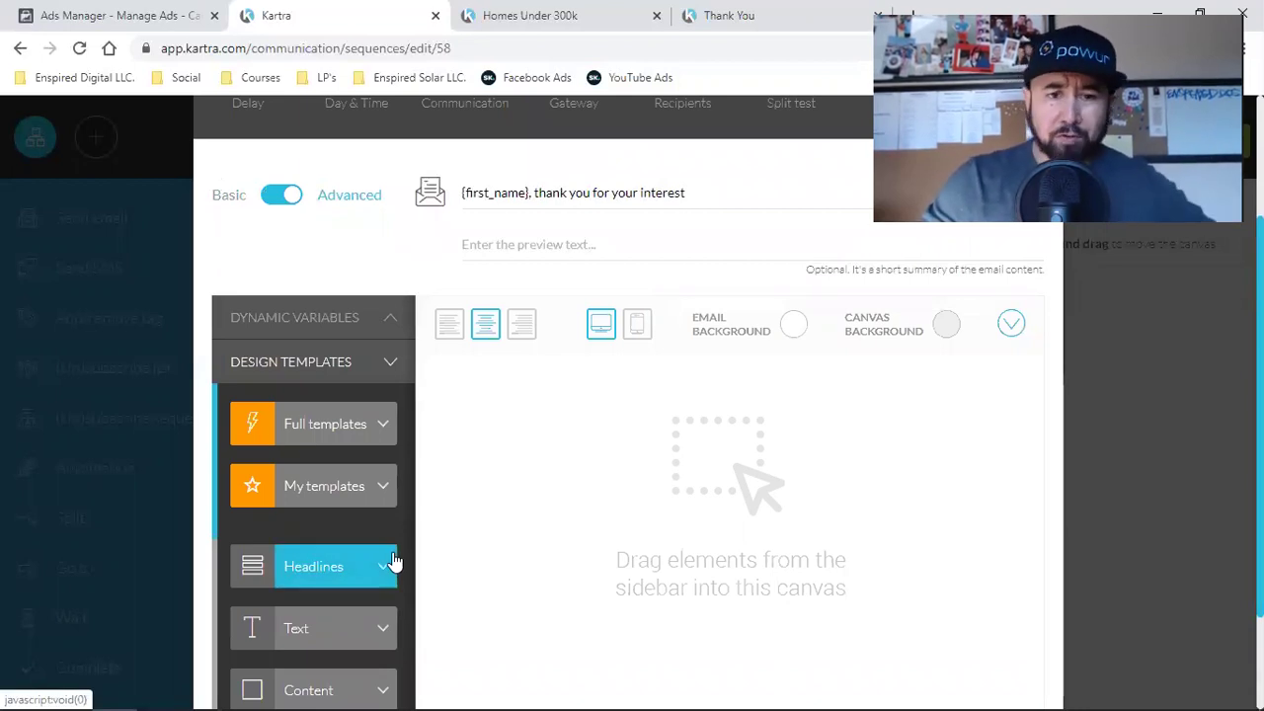
{"action": "left_click", "coordinate": [281, 197]}
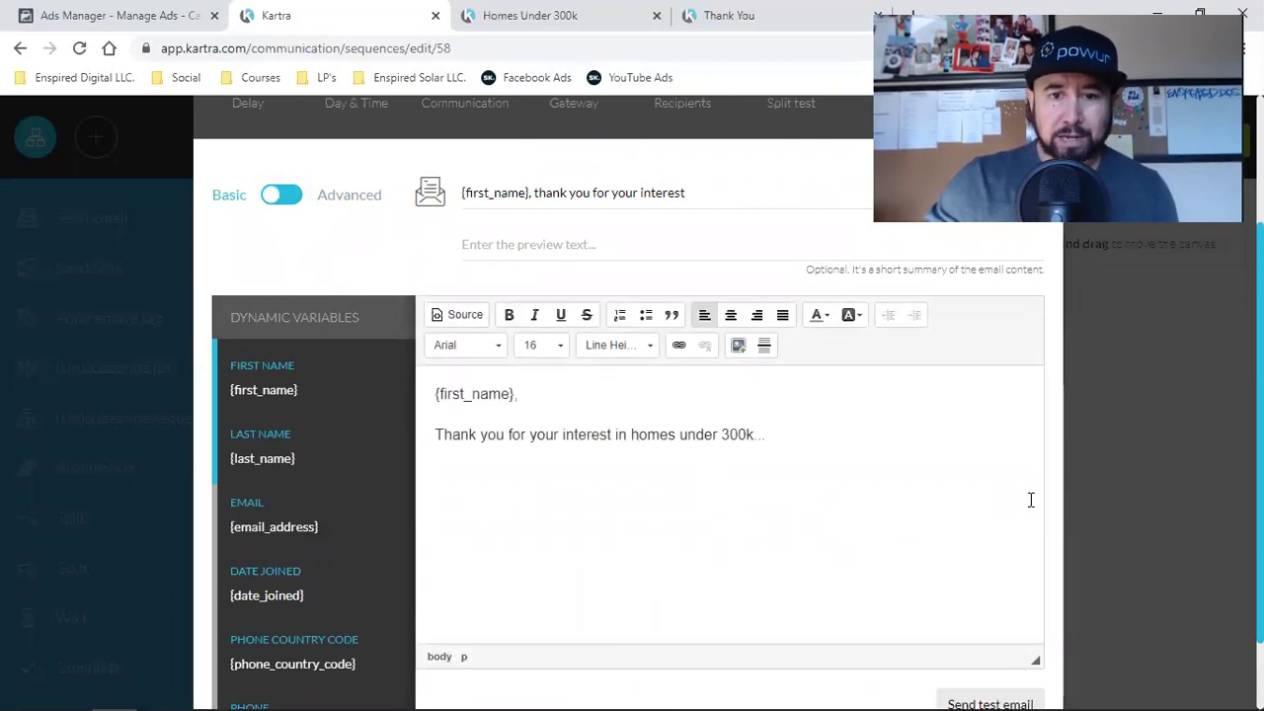
View the Homes Under 300k landing page and return to the email step in the sequence editor.
{"action": "scroll", "coordinate": [883, 538], "scroll_direction": "up", "scroll_amount": 2}
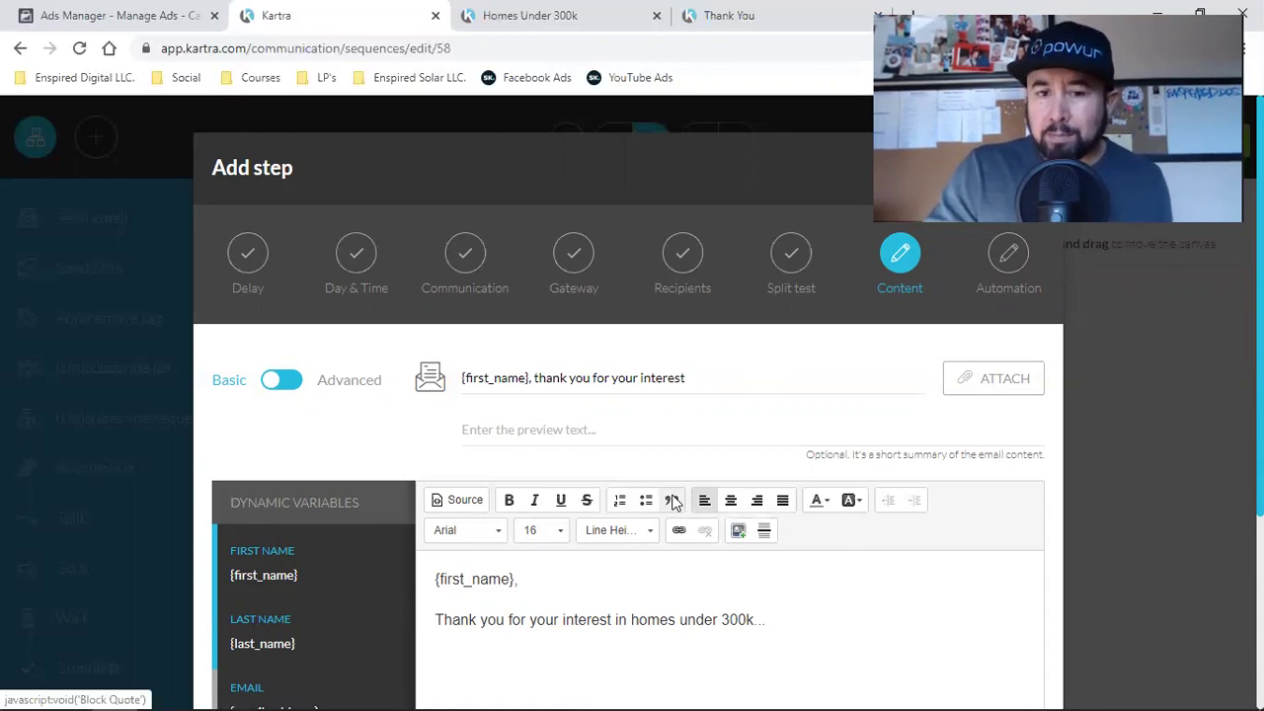
{"action": "scroll", "coordinate": [624, 460], "scroll_direction": "down", "scroll_amount": 2}
{"action": "scroll", "coordinate": [704, 496], "scroll_direction": "up", "scroll_amount": 2}
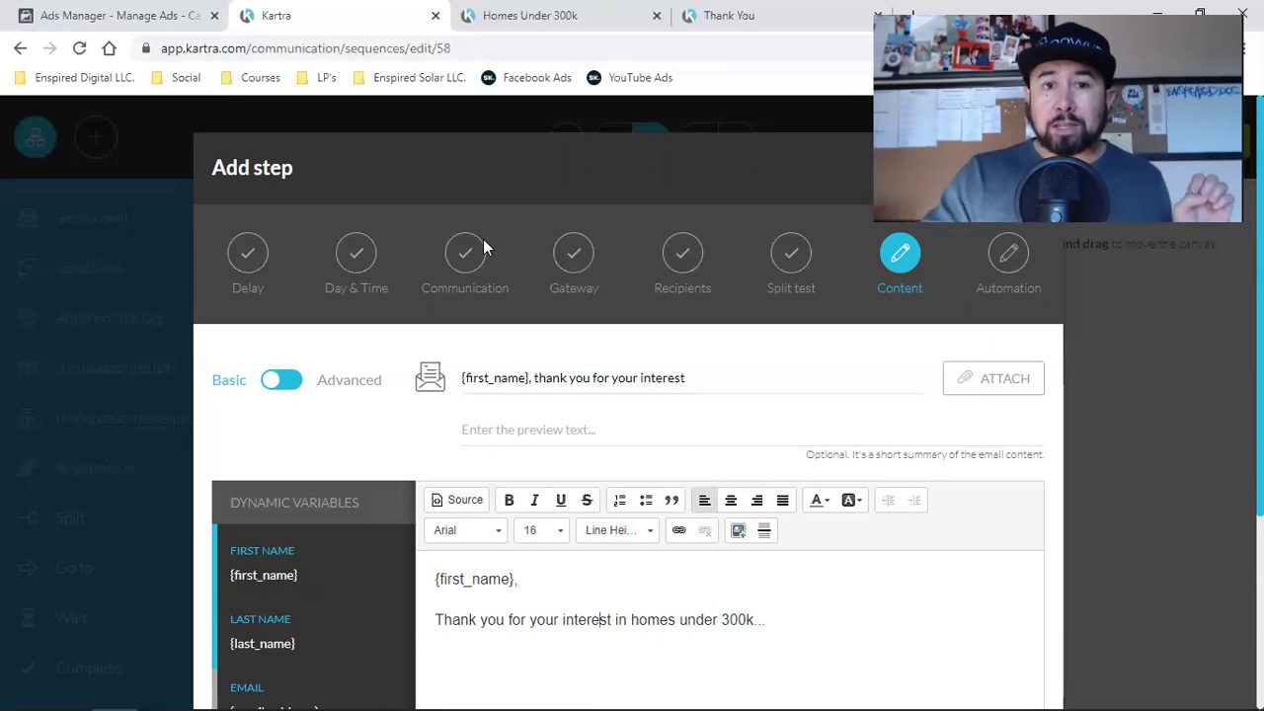
{"action": "left_click", "coordinate": [498, 14]}
{"action": "left_click", "coordinate": [1089, 374]}
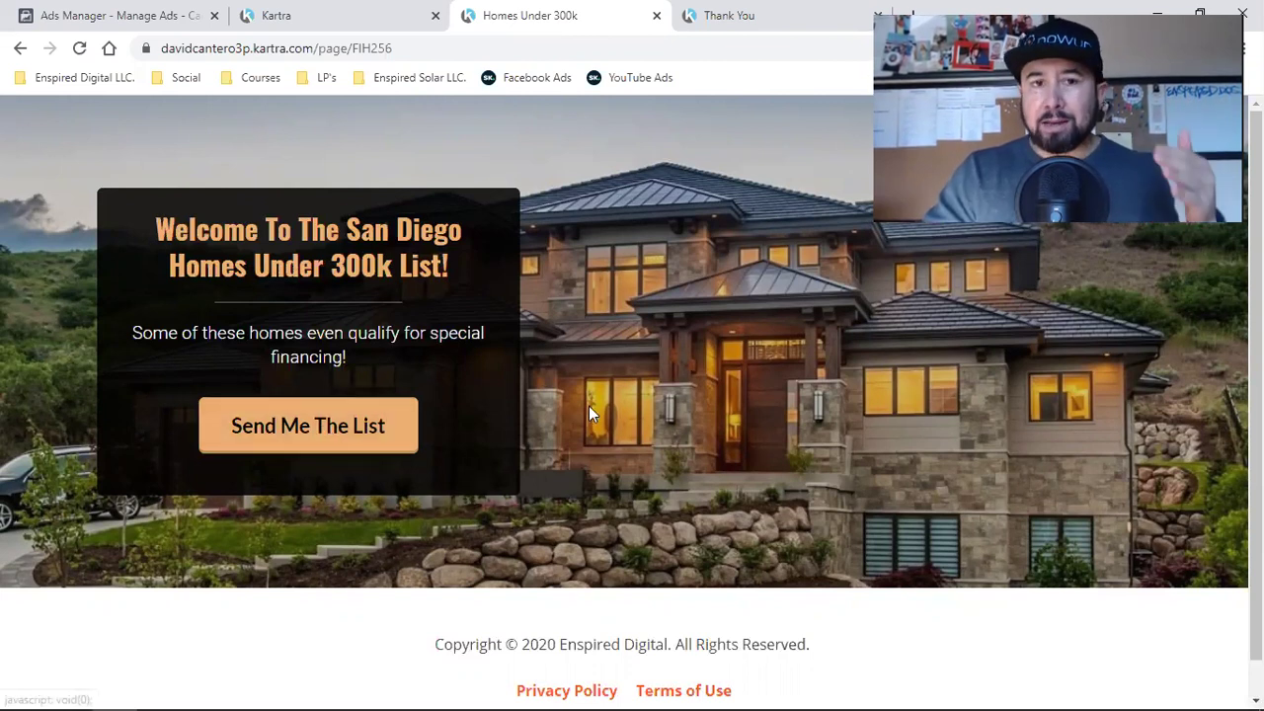
{"action": "left_click", "coordinate": [319, 16]}
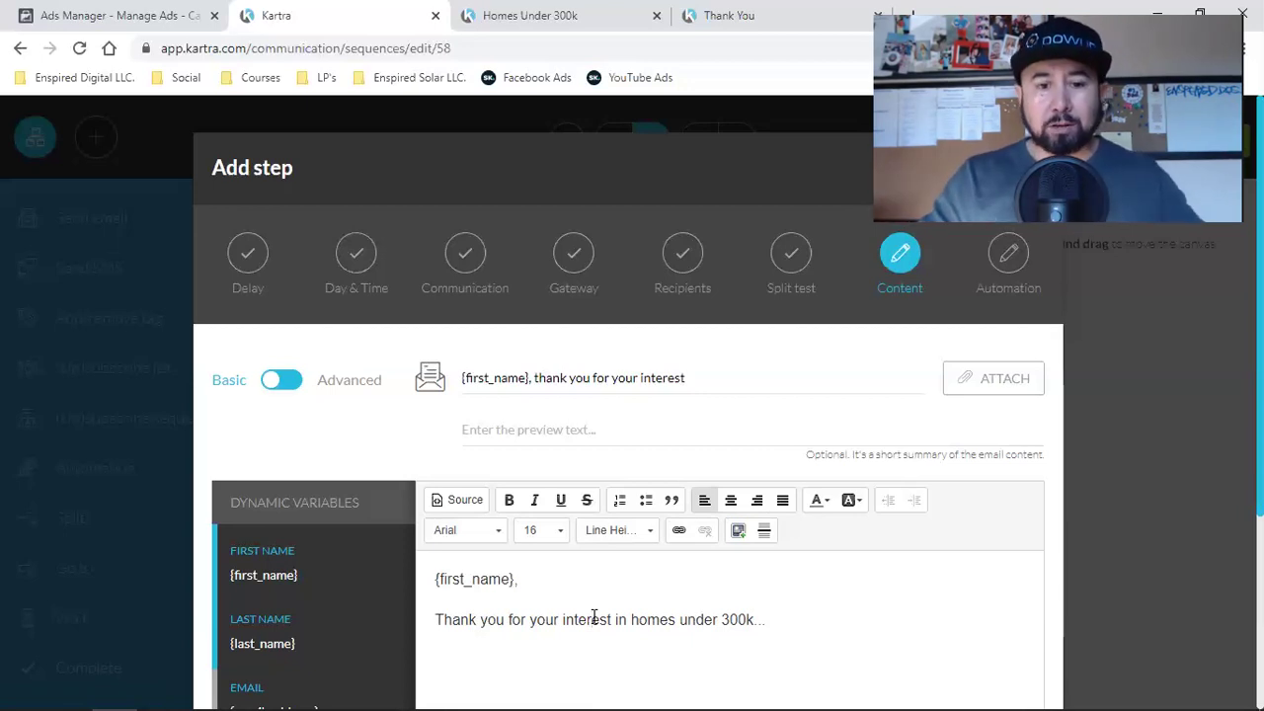
Accept the thank-you email's content without adding automations and save the step to the sequence.
{"action": "scroll", "coordinate": [874, 553], "scroll_direction": "down", "scroll_amount": 3}
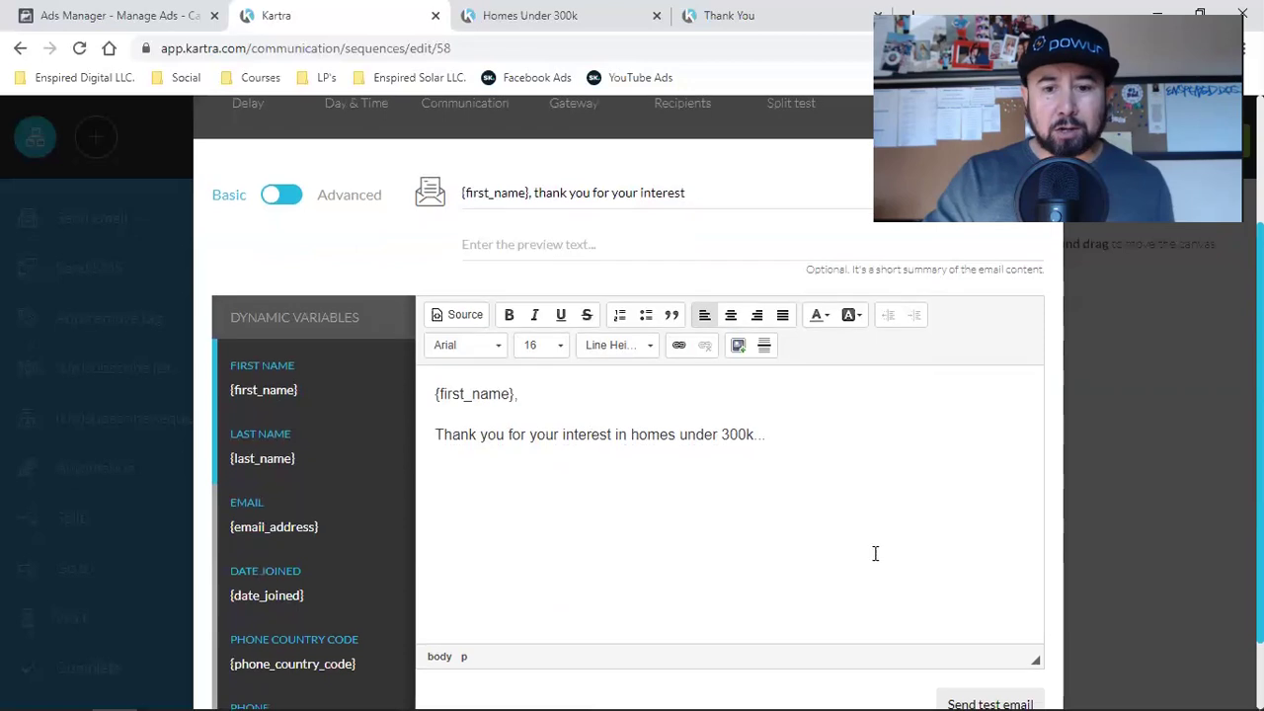
{"action": "scroll", "coordinate": [909, 548], "scroll_direction": "up", "scroll_amount": 3}
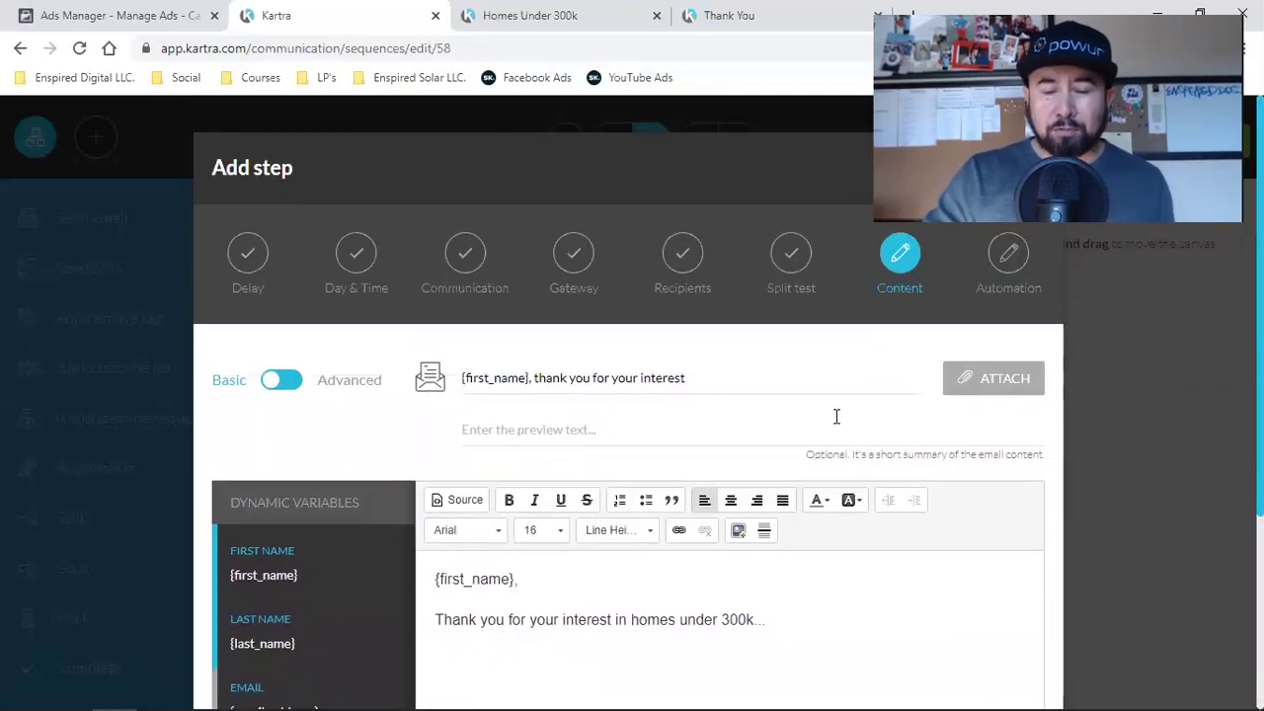
{"action": "scroll", "coordinate": [838, 405], "scroll_direction": "down", "scroll_amount": 3}
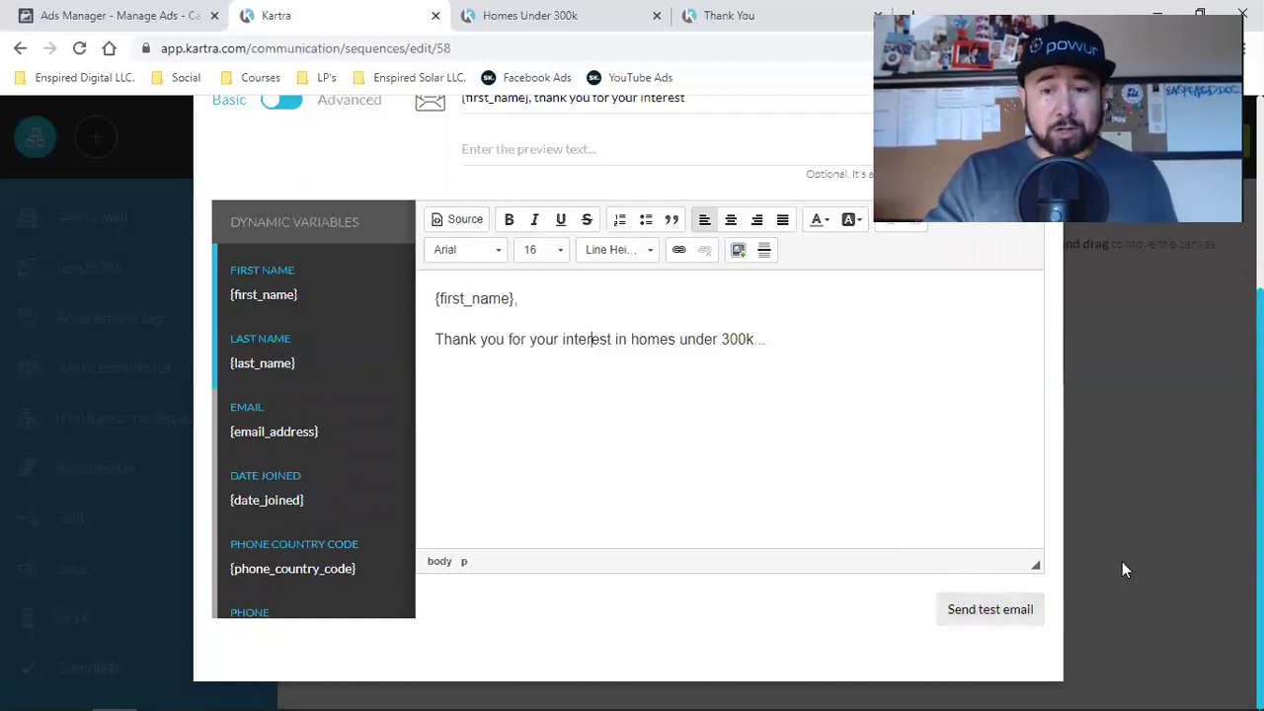
{"action": "scroll", "coordinate": [1106, 474], "scroll_direction": "up", "scroll_amount": 3}
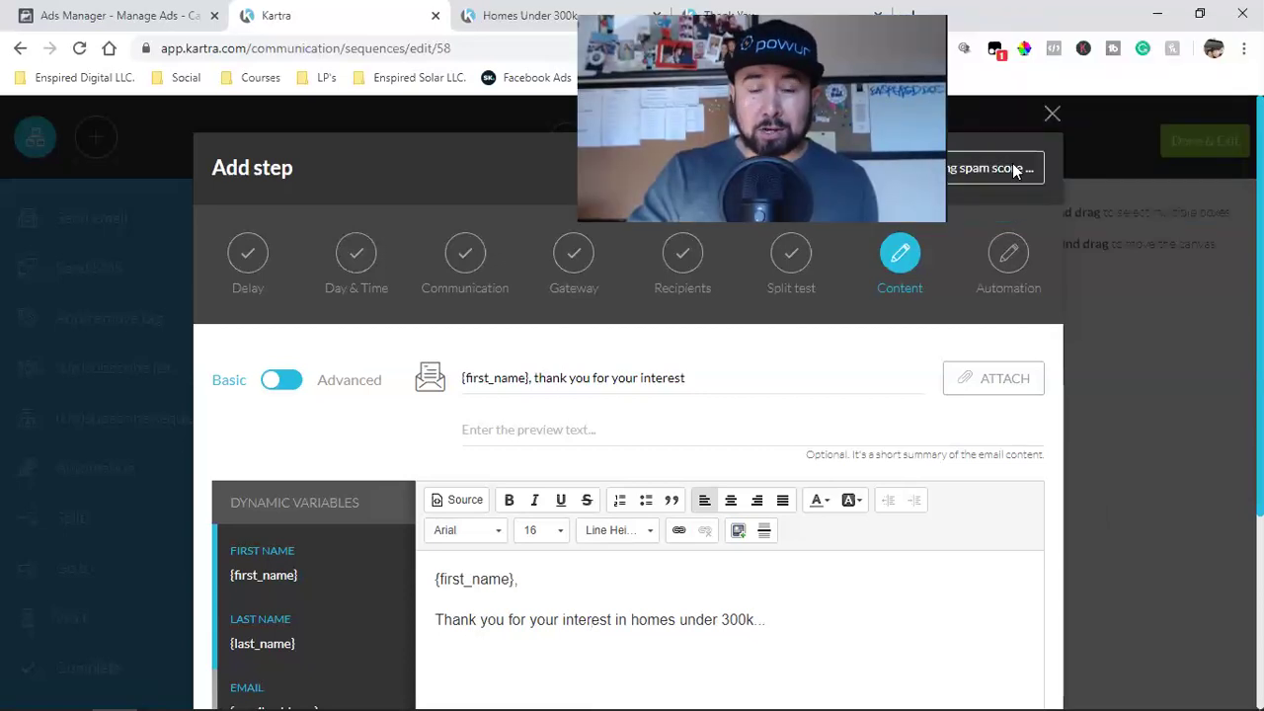
{"action": "left_click", "coordinate": [1017, 169]}
{"action": "left_click", "coordinate": [1020, 172]}
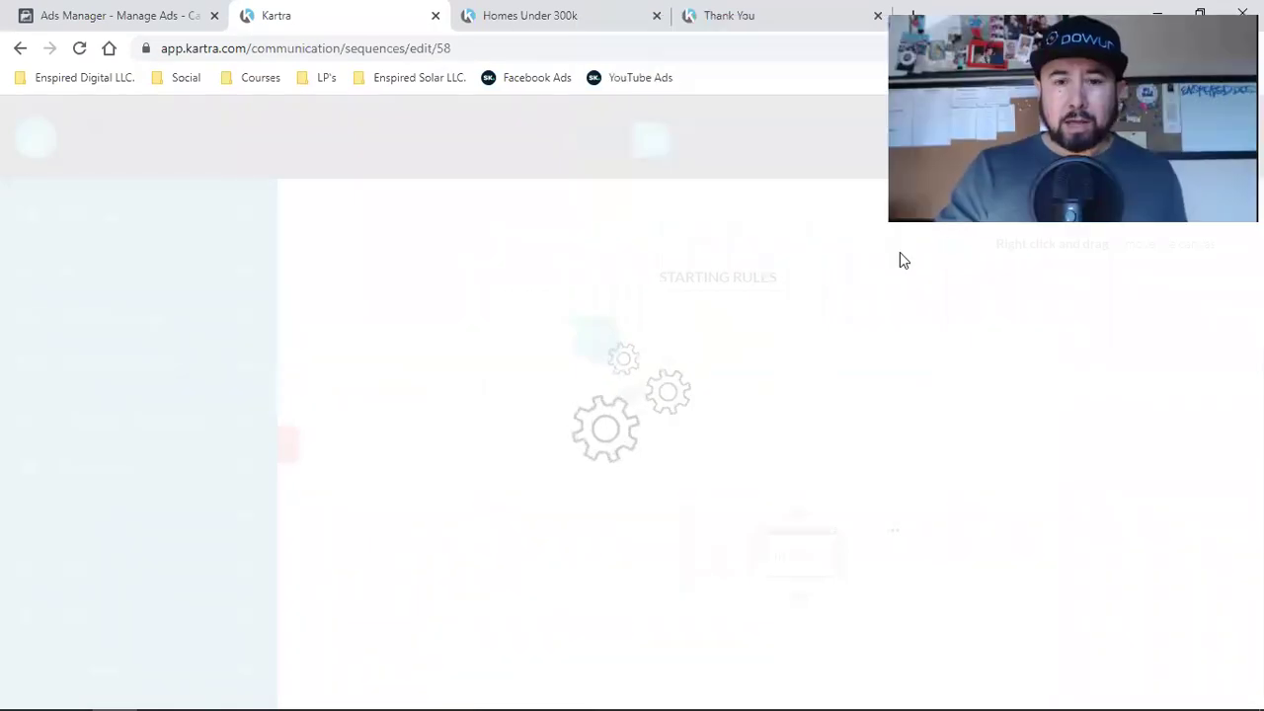
Activate the Day 1 email step and connect the starting rules to it.
{"action": "left_click", "coordinate": [895, 532]}
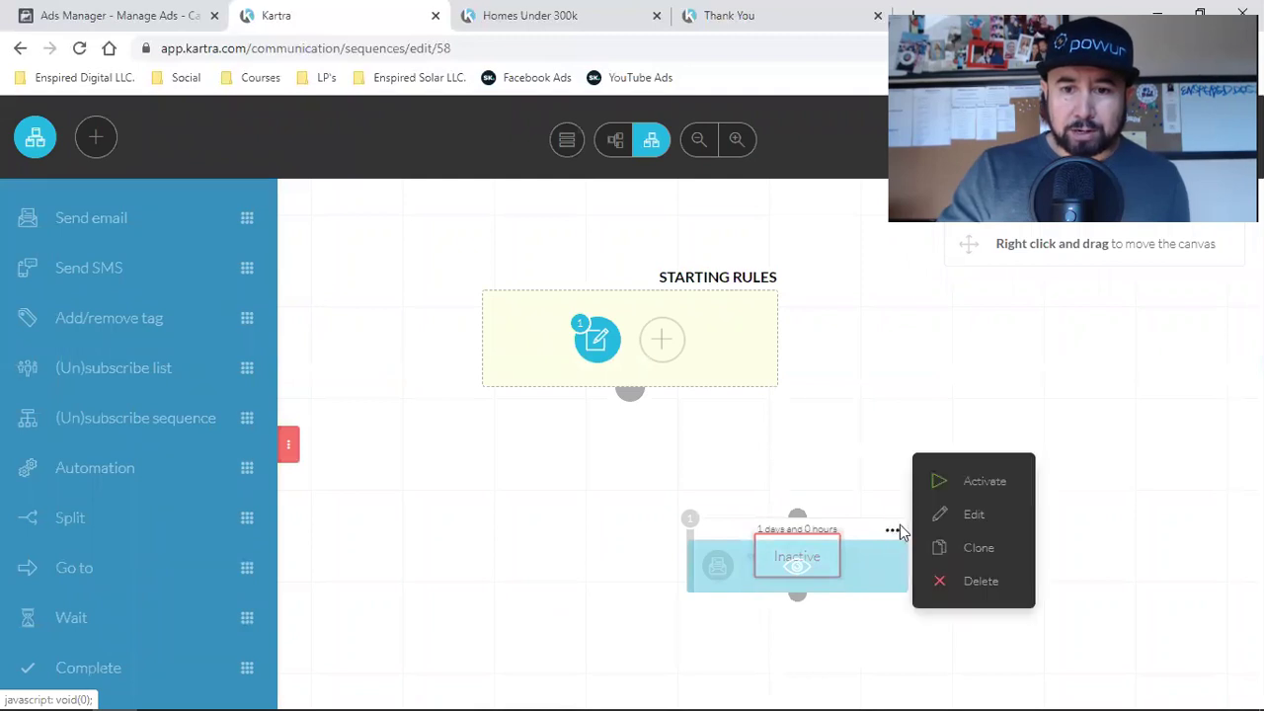
{"action": "left_click", "coordinate": [943, 480]}
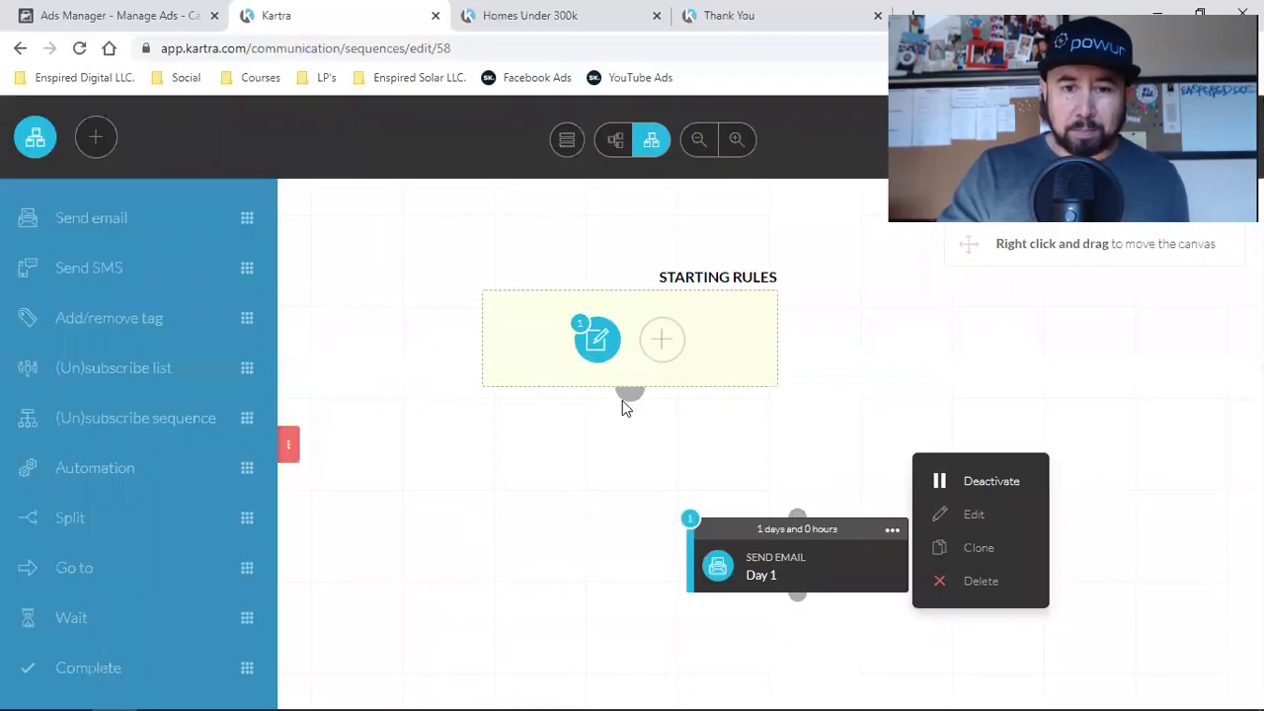
{"action": "left_click_drag", "start_coordinate": [629, 390], "coordinate": [797, 515]}
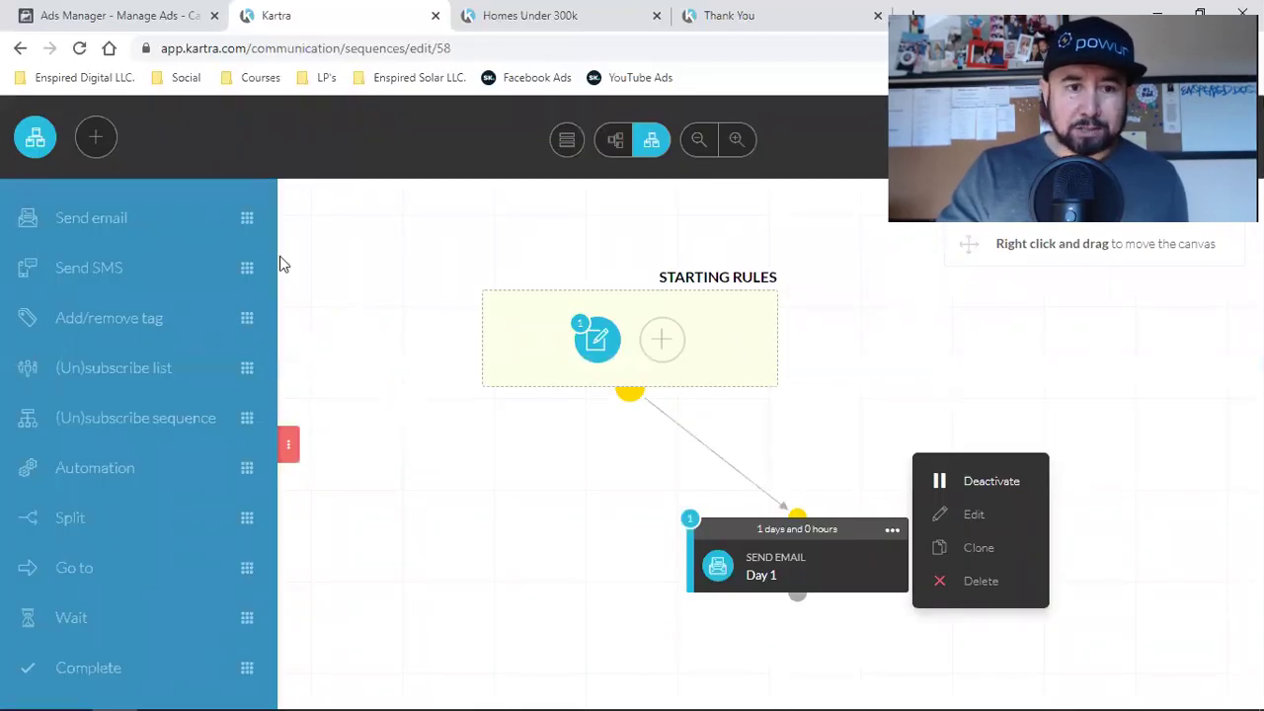
Add a Send email step below Day 1 that waits 1 day and 0 hours, allowed on every day at any time.
{"action": "left_click_drag", "start_coordinate": [247, 217], "coordinate": [863, 558]}
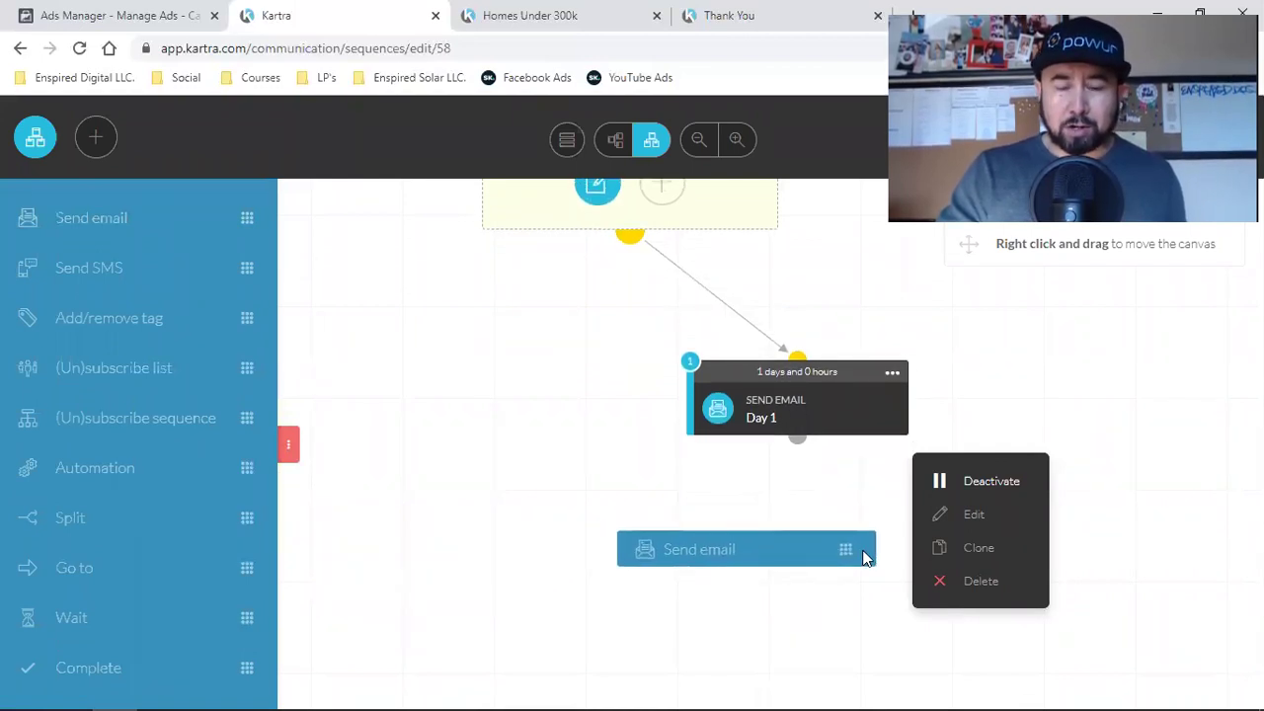
{"action": "left_click_drag", "start_coordinate": [859, 557], "coordinate": [858, 550]}
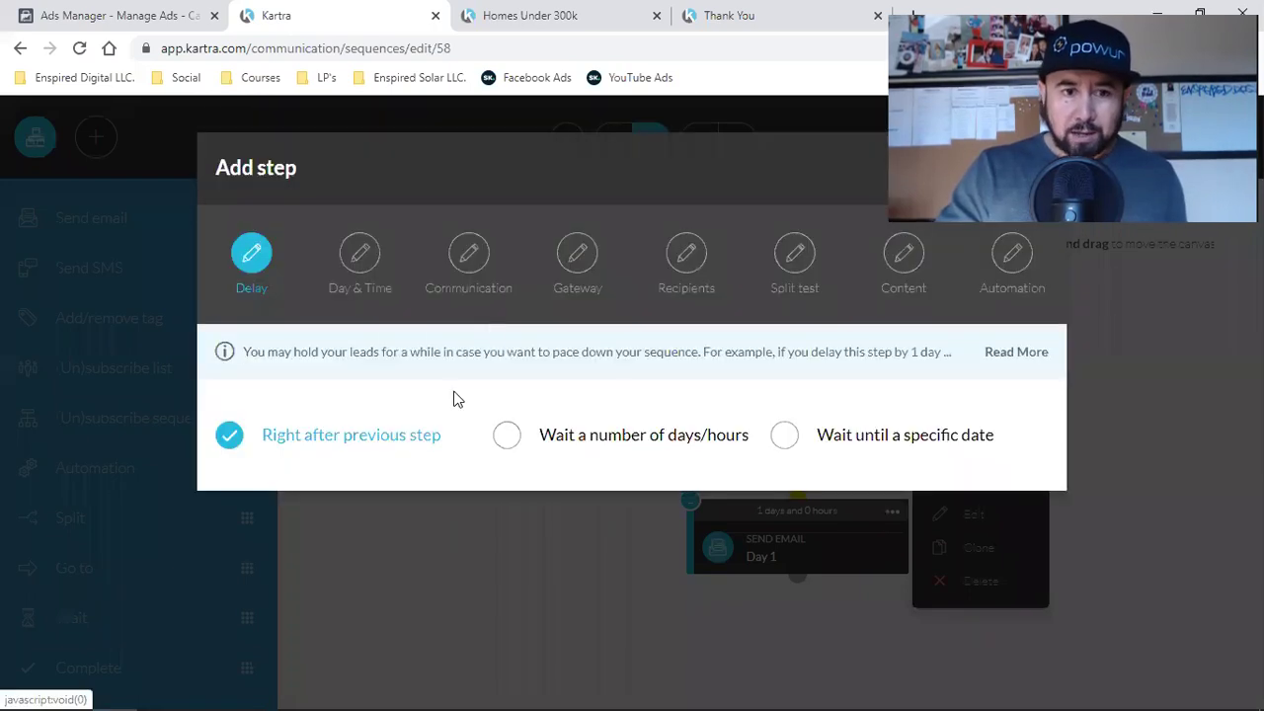
{"action": "left_click", "coordinate": [511, 438]}
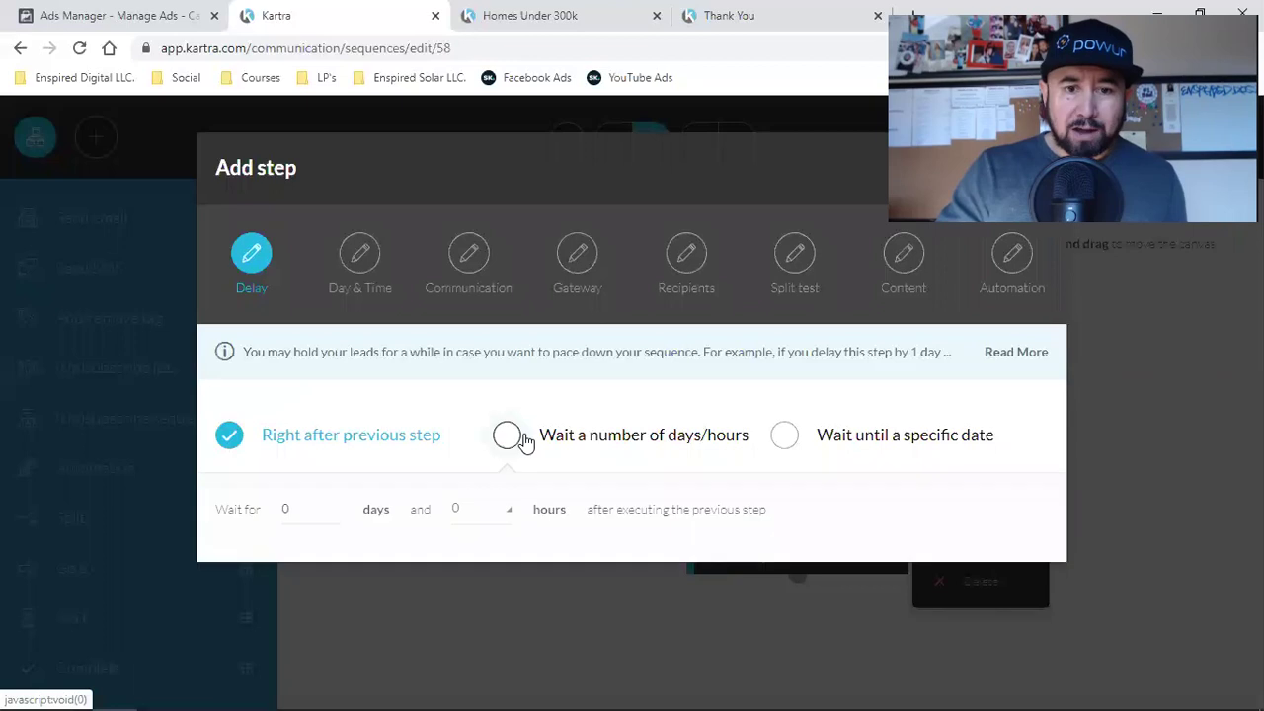
{"action": "double_click", "coordinate": [286, 508]}
{"action": "type", "text": "1"}
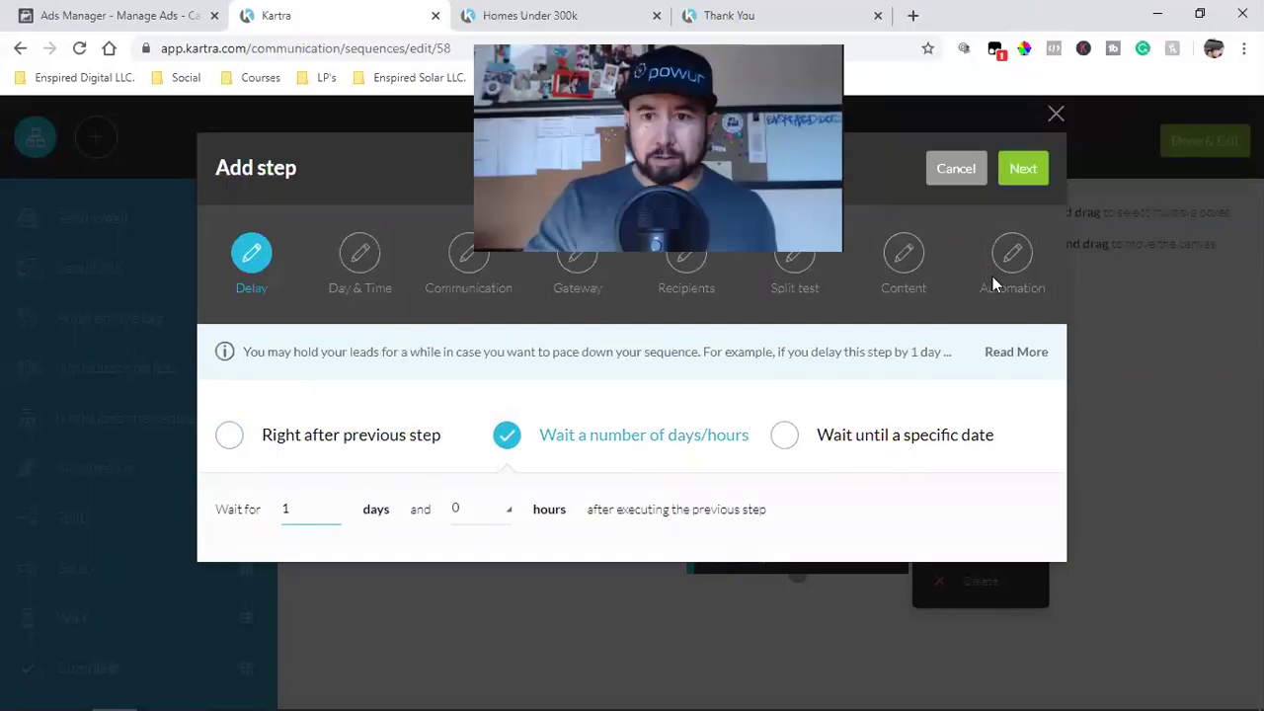
{"action": "left_click", "coordinate": [1023, 168]}
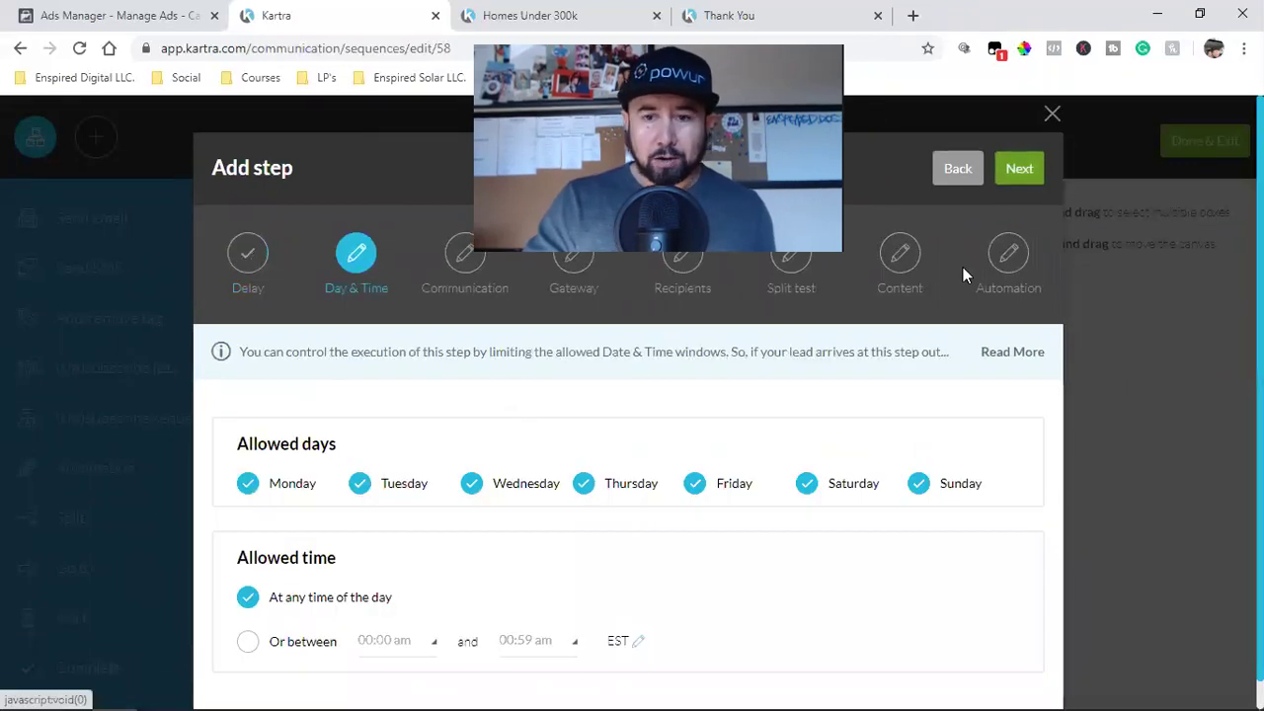
{"action": "left_click", "coordinate": [1017, 169]}
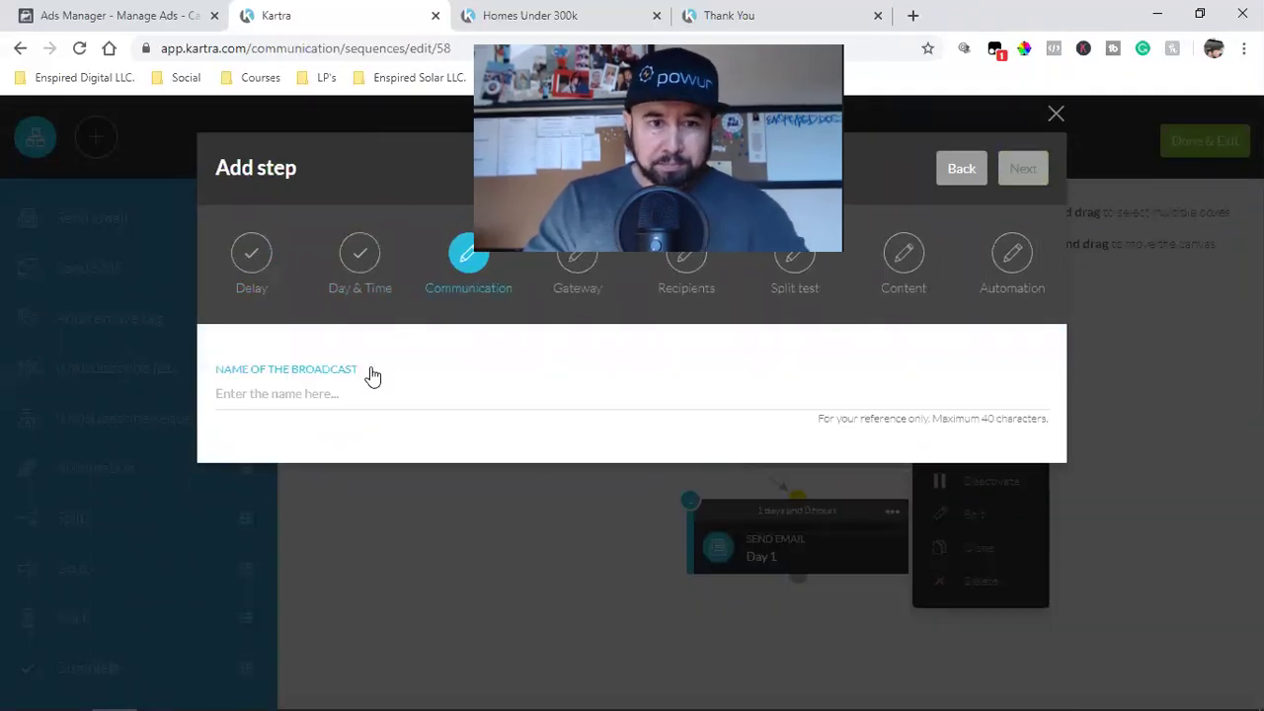
Name the new email broadcast "Day 2" and keep the default gateway.
{"action": "left_click", "coordinate": [350, 398]}
{"action": "type", "text": "Day 2"}
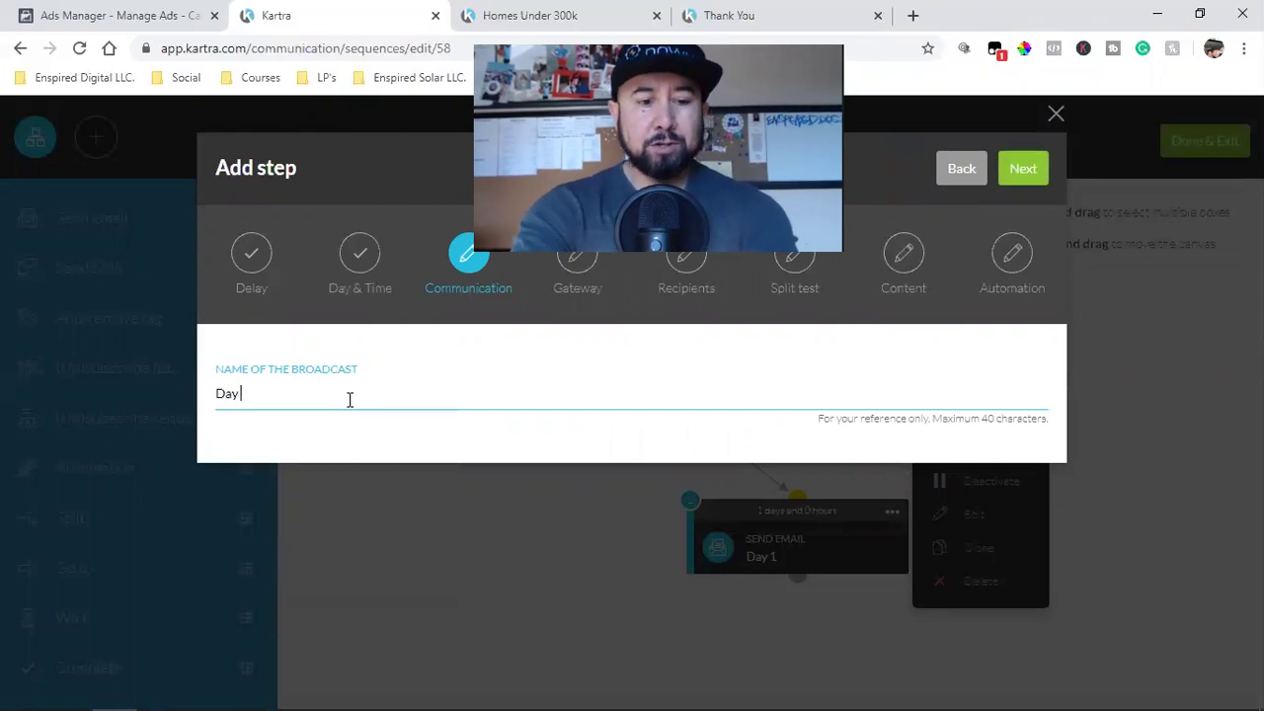
{"action": "left_click", "coordinate": [1016, 170]}
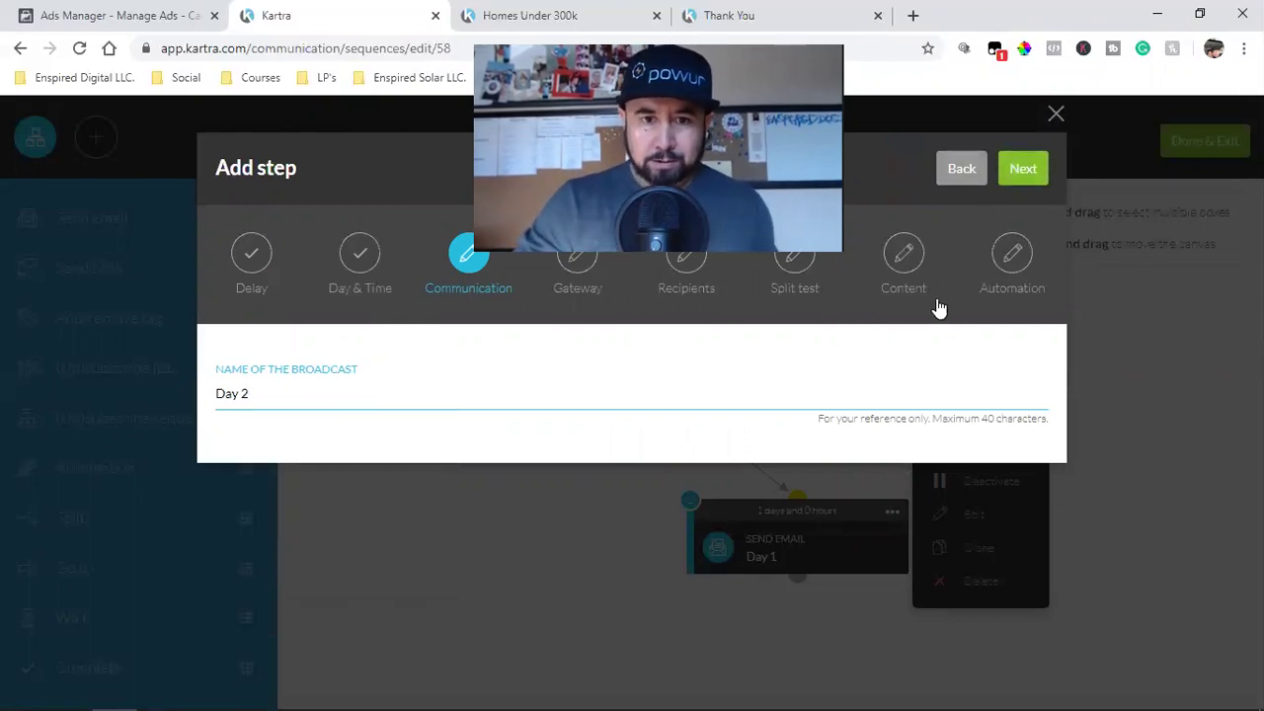
{"action": "left_click", "coordinate": [1023, 169]}
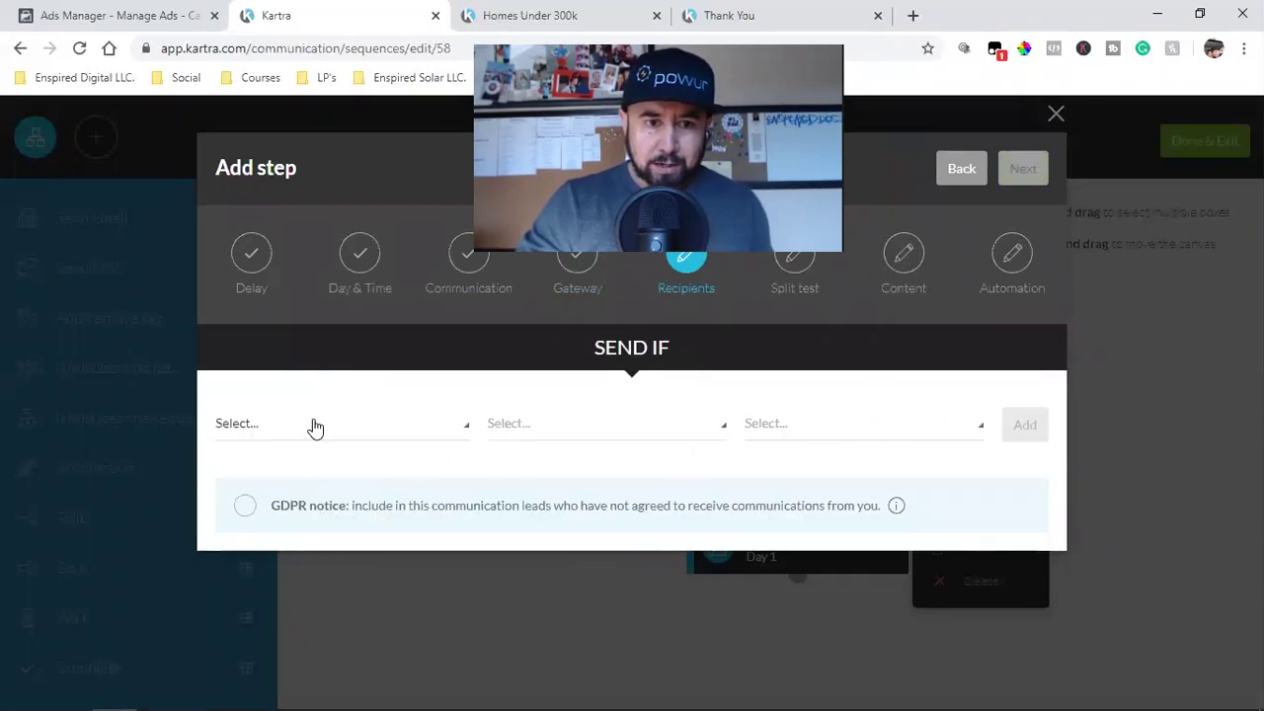
Limit the Day 2 email's recipients to leads subscribed to the list "Buyer Leads - No Listings" and proceed to the split test settings.
{"action": "left_click", "coordinate": [313, 427]}
{"action": "left_click", "coordinate": [302, 286]}
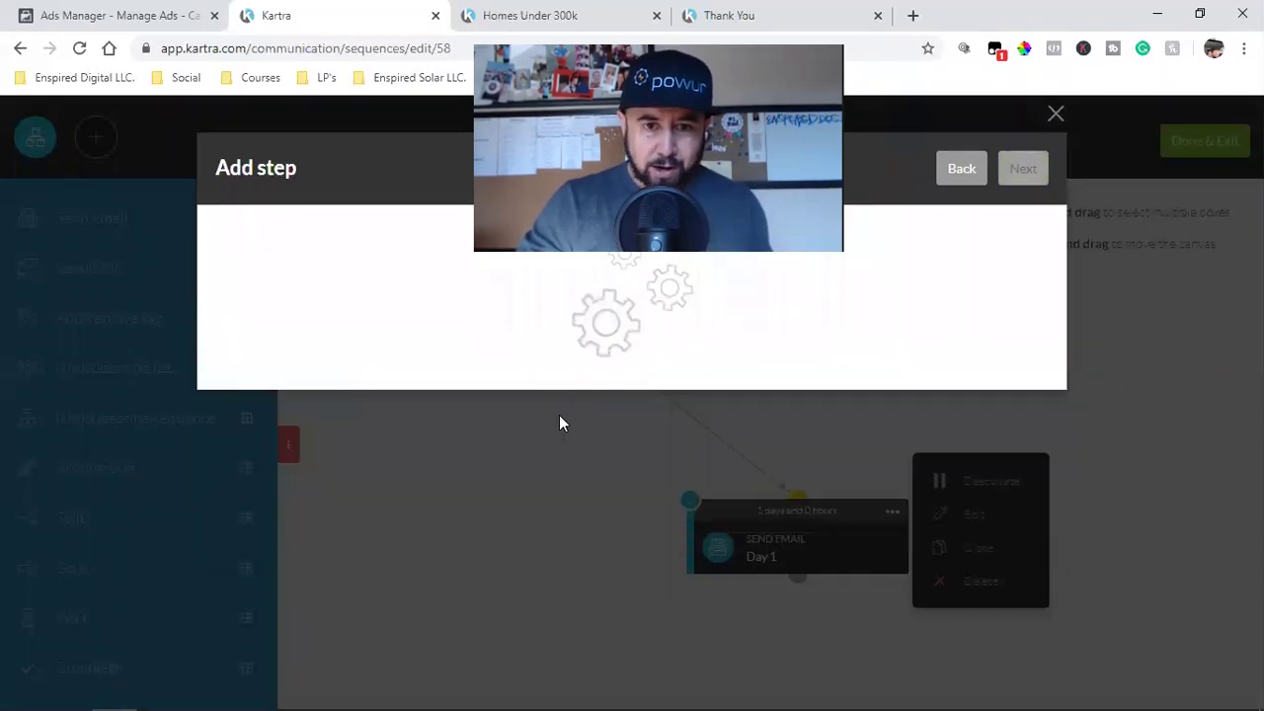
{"action": "left_click", "coordinate": [705, 419]}
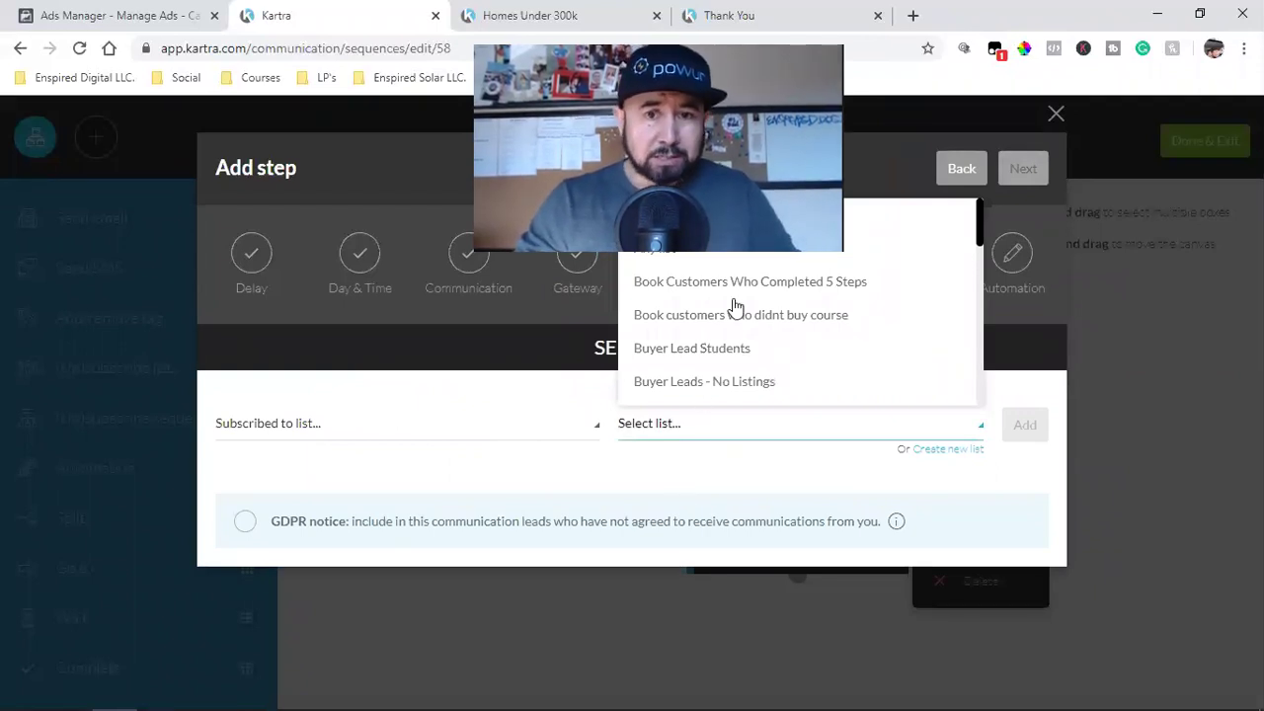
{"action": "left_click", "coordinate": [704, 383]}
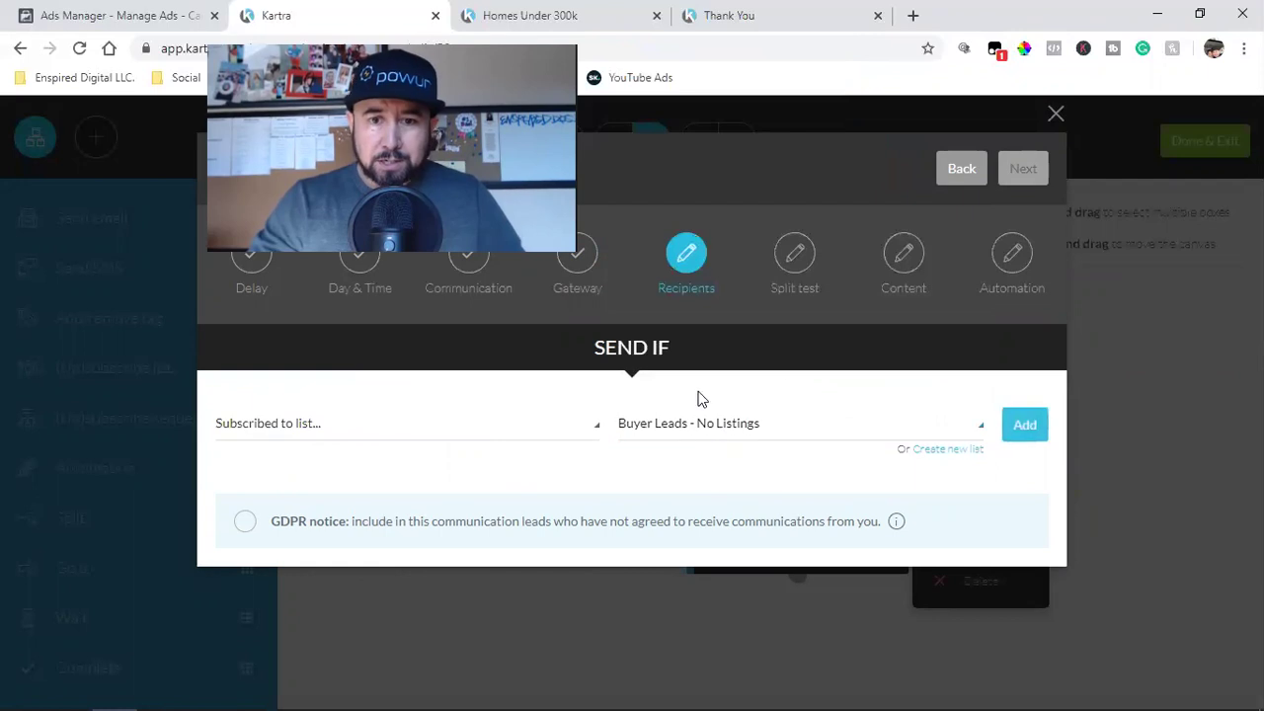
{"action": "left_click", "coordinate": [1033, 434]}
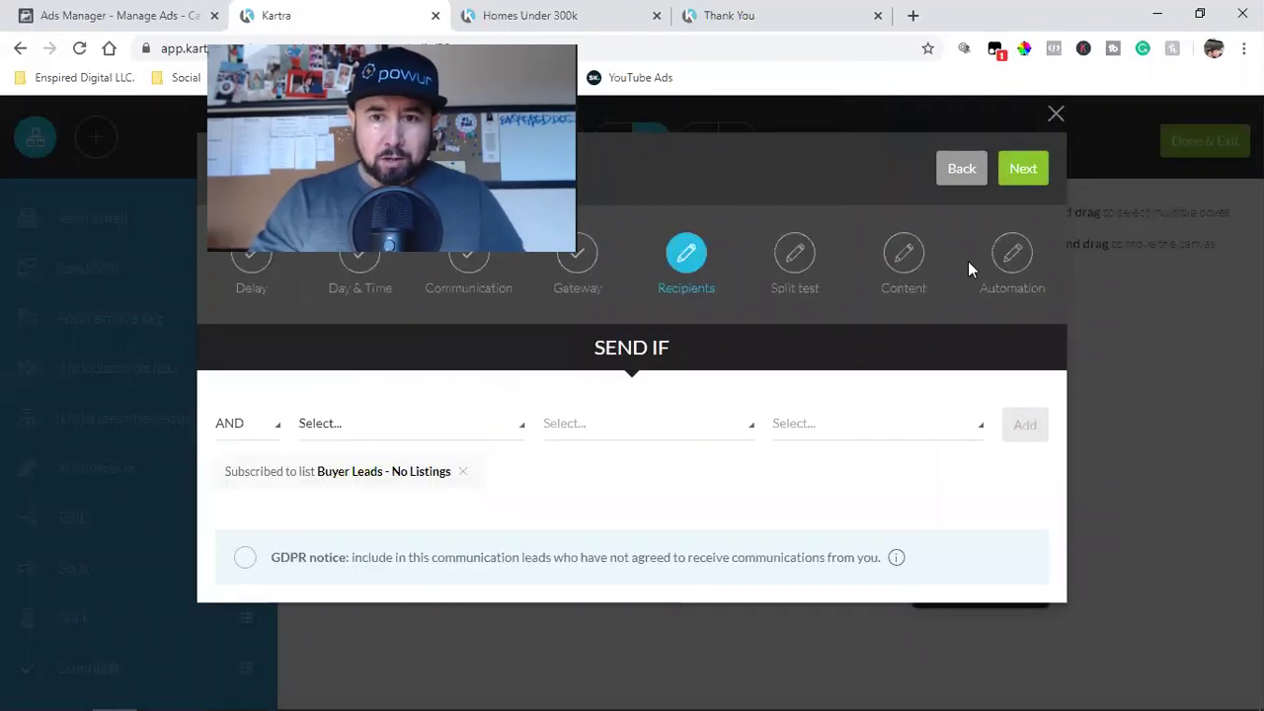
{"action": "left_click", "coordinate": [1016, 172]}
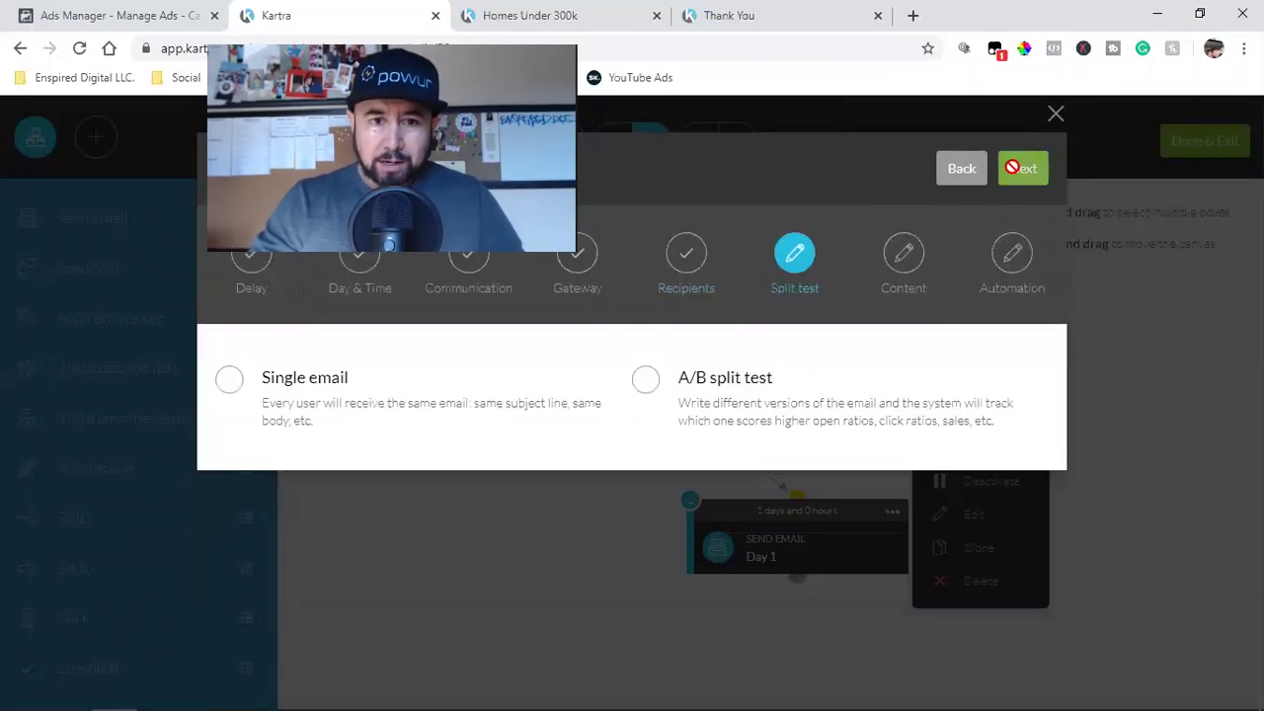
Make the Day 2 message a single email with the subject "Hey {first_name} just wanted to say hello".
{"action": "left_click", "coordinate": [383, 369]}
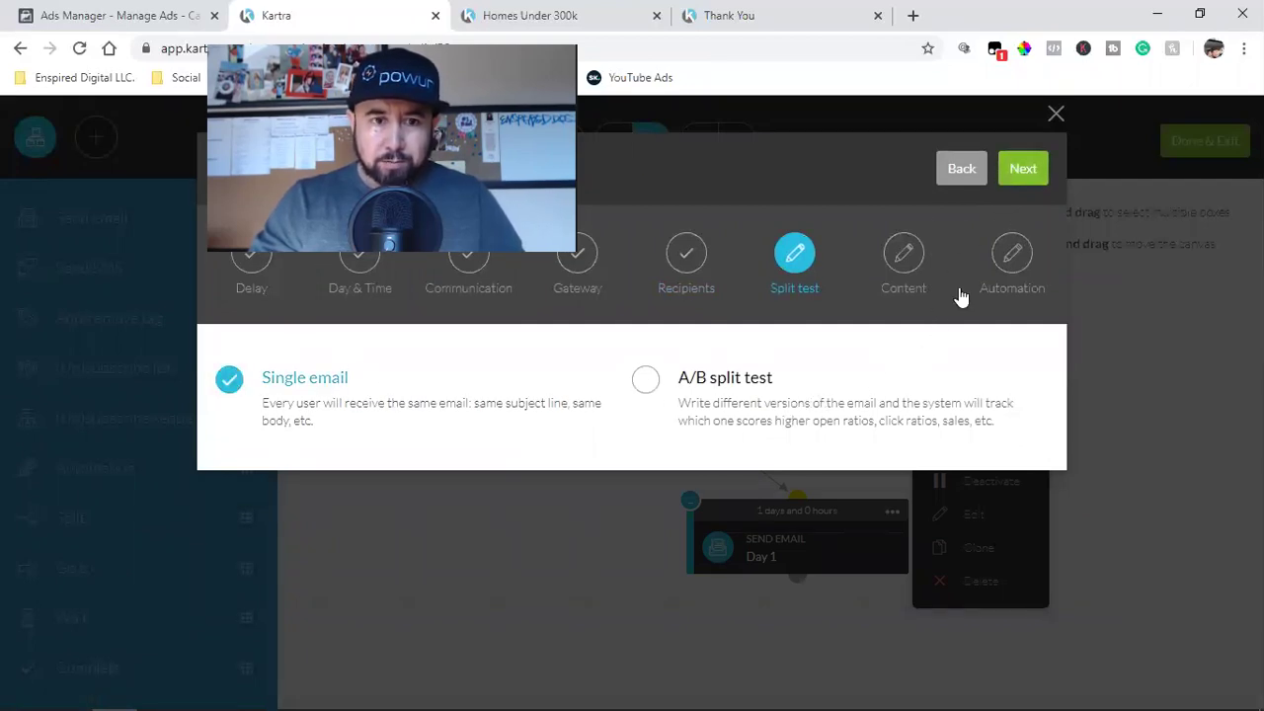
{"action": "left_click", "coordinate": [1023, 173]}
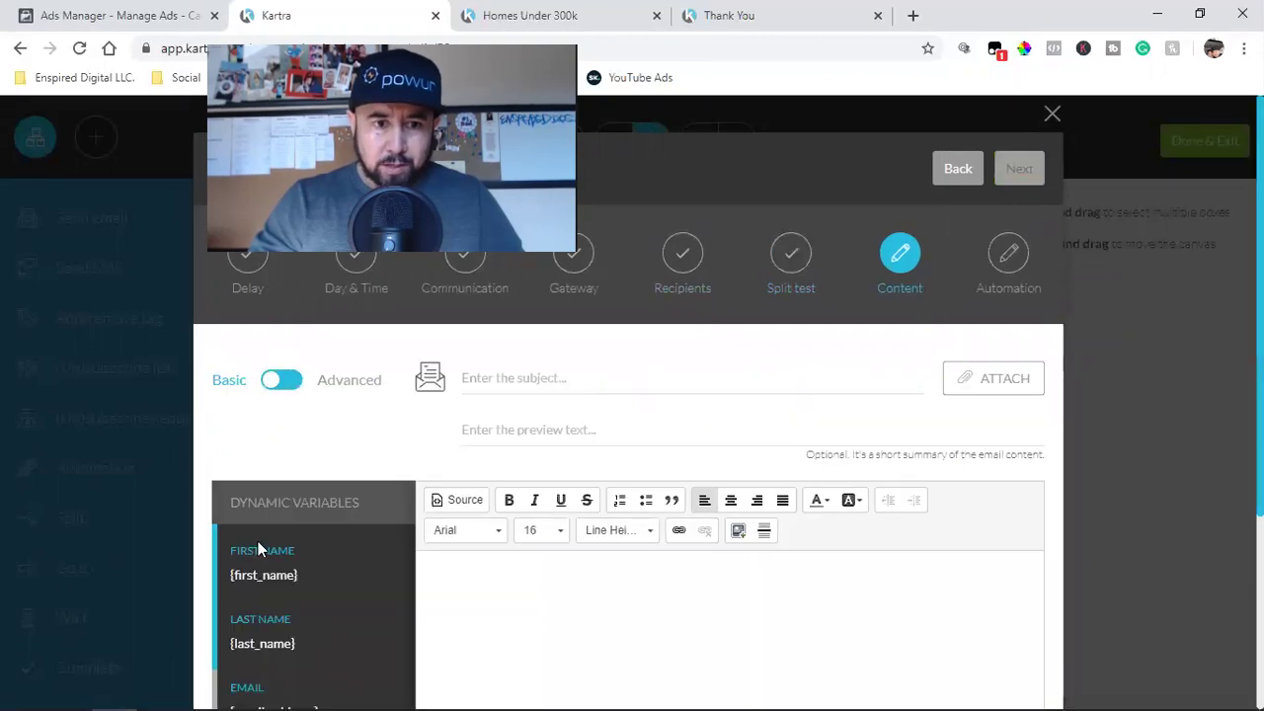
{"action": "left_click", "coordinate": [234, 569]}
{"action": "right_click", "coordinate": [247, 568]}
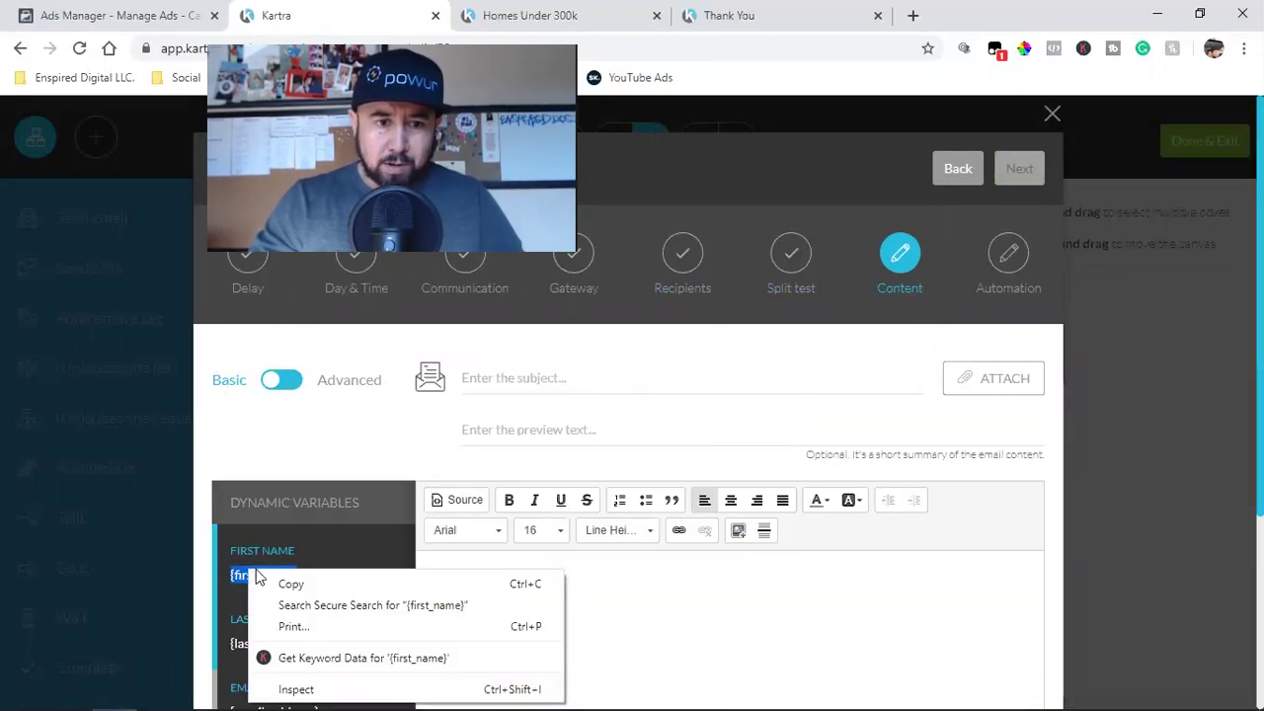
{"action": "left_click", "coordinate": [281, 583]}
{"action": "left_click", "coordinate": [566, 380]}
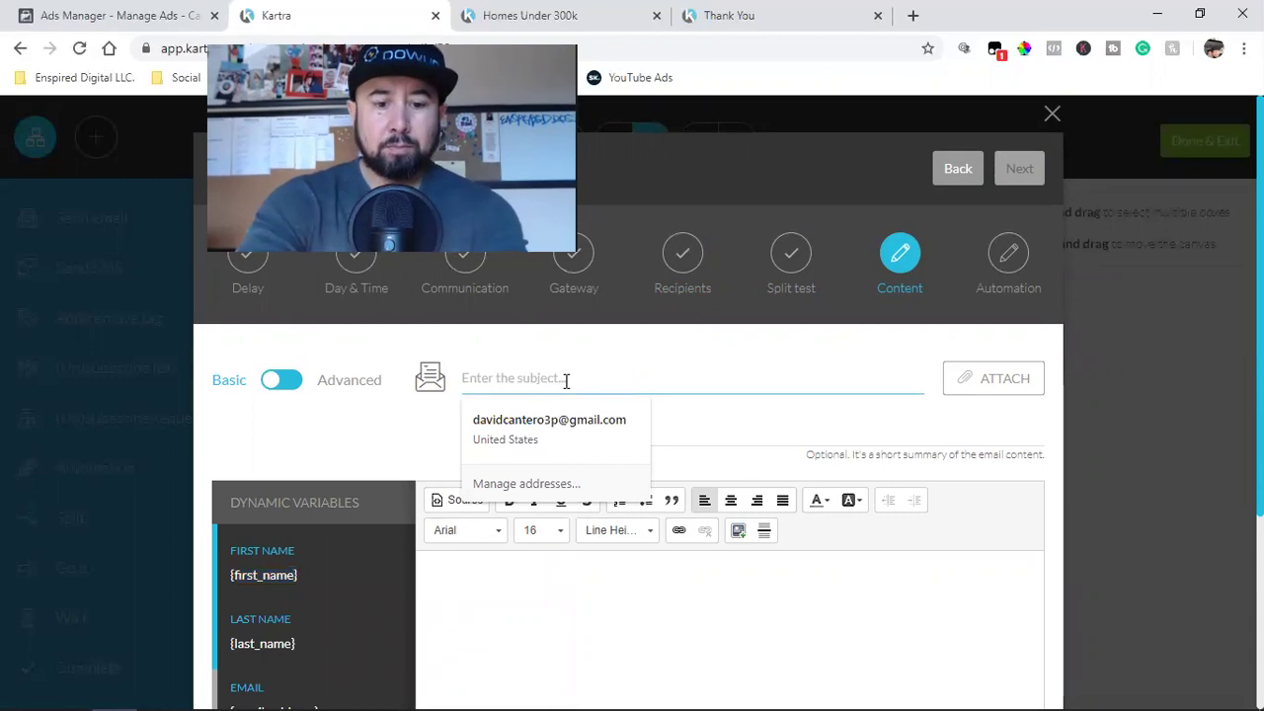
{"action": "type", "text": "Hey"}
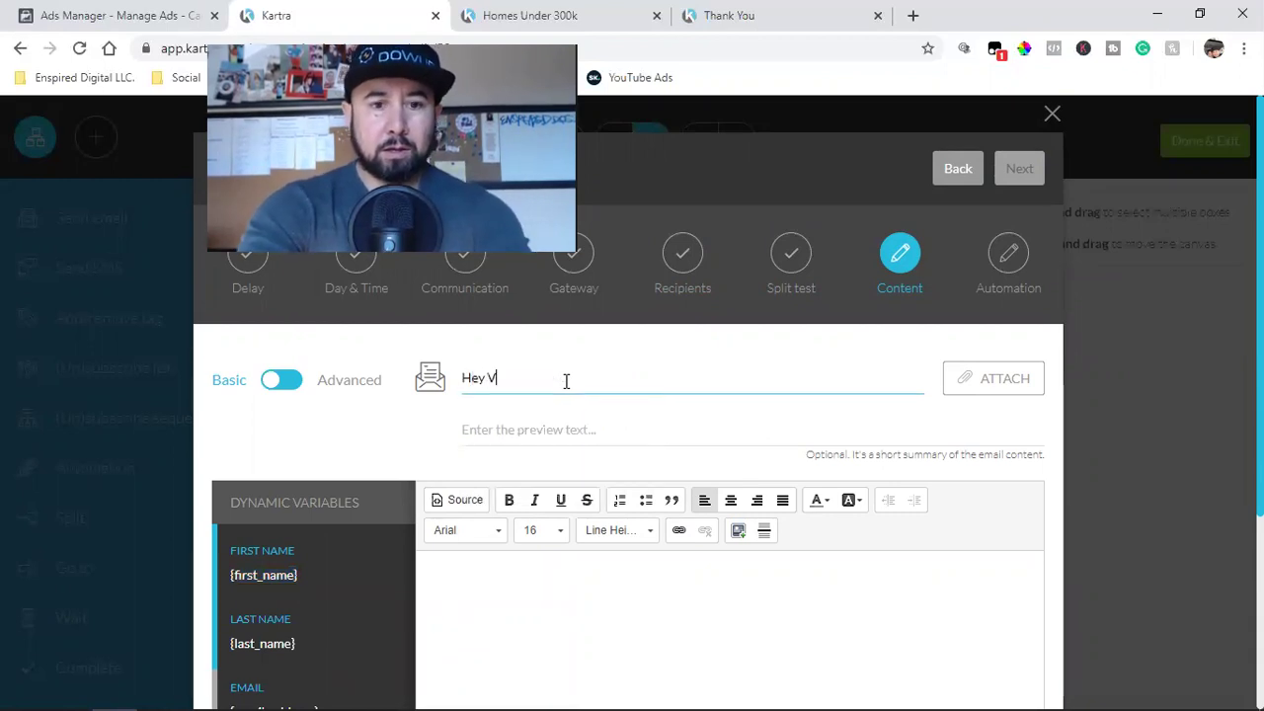
{"action": "key", "text": "ctrl+v"}
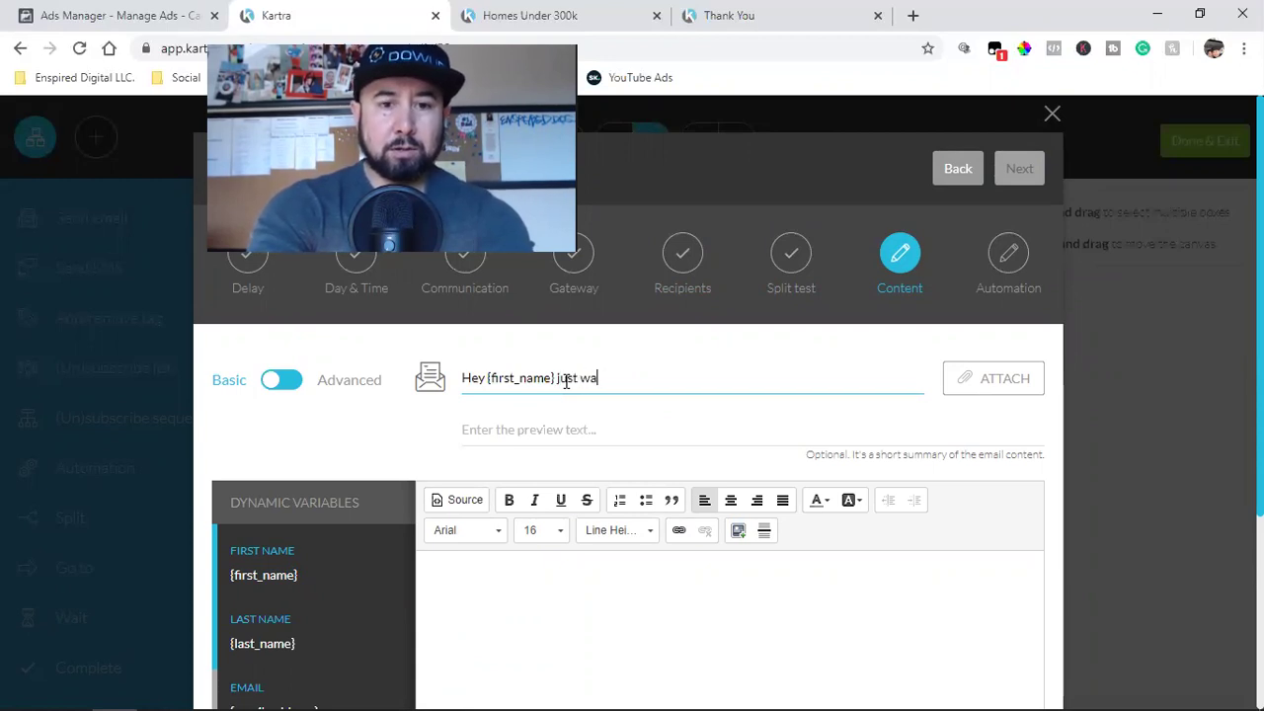
{"action": "type", "text": "just wanted to say hello"}
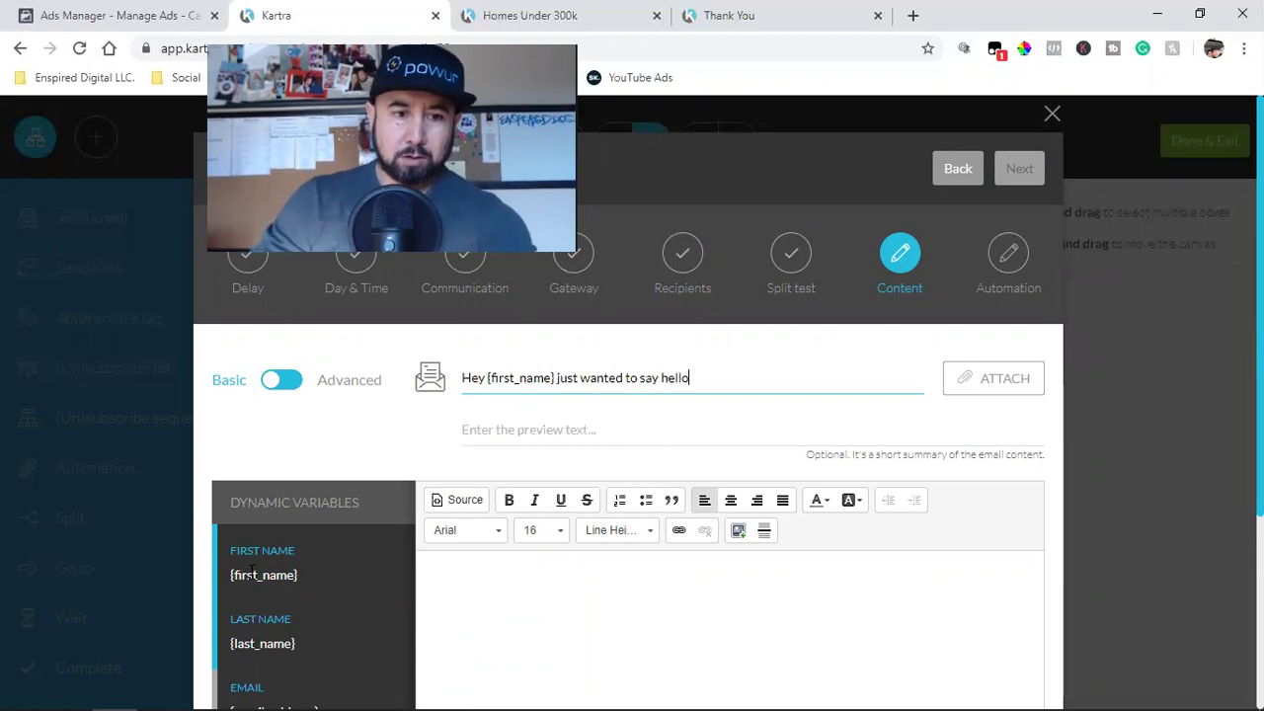
Write the Day 2 email body as "{first_name}," followed by "Write out email...." and save the step without adding automations.
{"action": "double_click", "coordinate": [251, 573]}
{"action": "right_click", "coordinate": [255, 577]}
{"action": "left_click", "coordinate": [284, 589]}
{"action": "left_click", "coordinate": [501, 588]}
{"action": "key", "text": "ctrl+v"}
{"action": "type", "text": ","}
{"action": "key", "text": "Return"}
{"action": "type", "text": "Write ourt"}
{"action": "key", "text": "BackSpace"}
{"action": "key", "text": "BackSpace"}
{"action": "key", "text": "BackSpace"}
{"action": "type", "text": "t email..."}
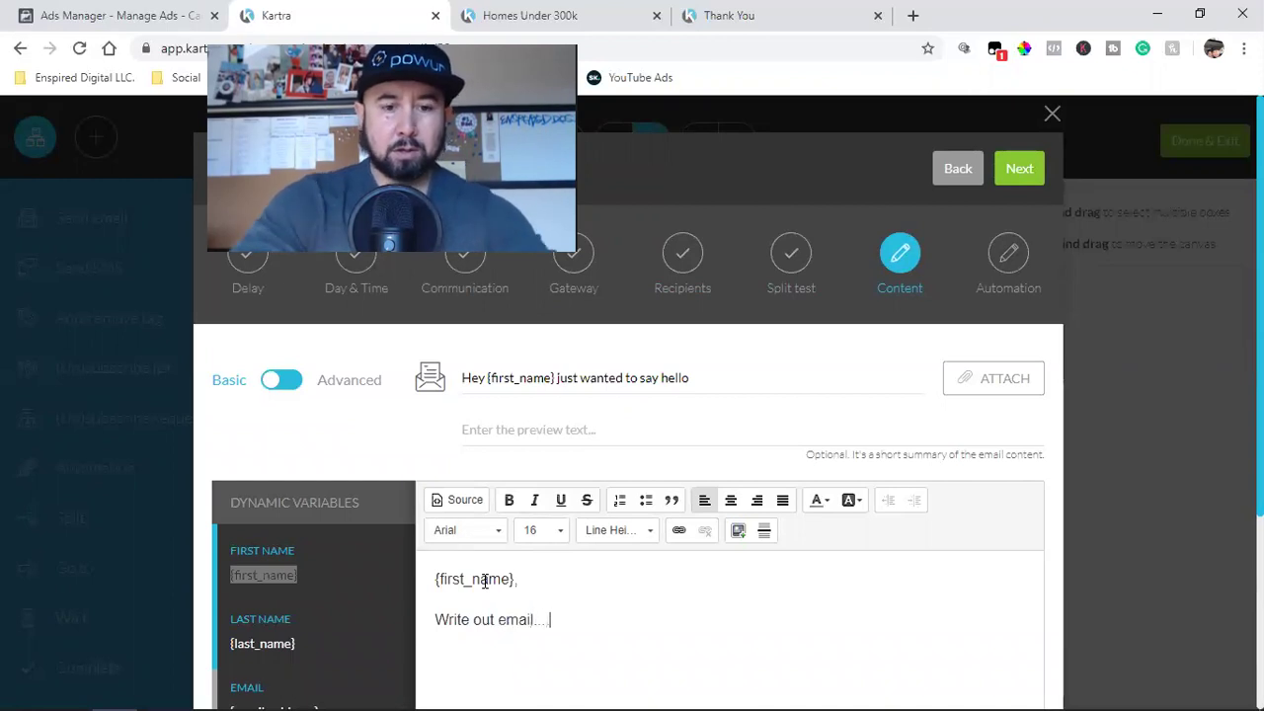
{"action": "left_click", "coordinate": [1035, 177]}
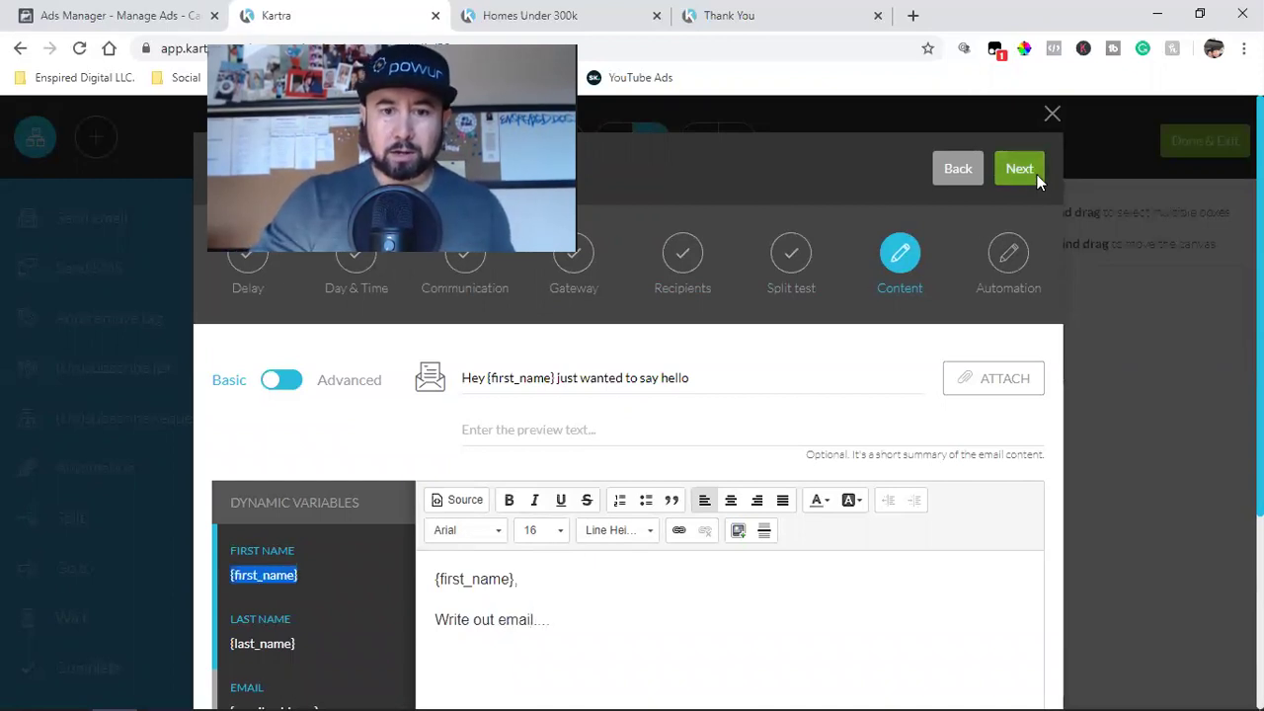
{"action": "left_click", "coordinate": [1032, 180]}
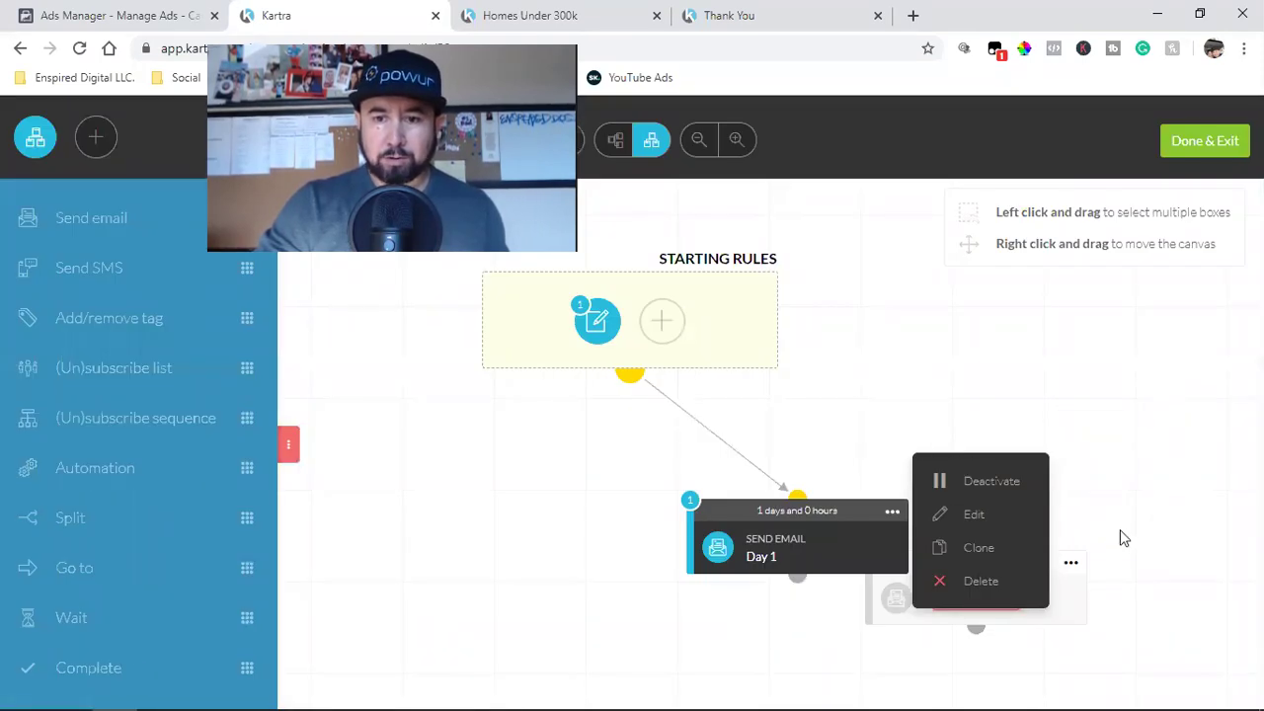
Activate the Day 2 email step and connect the Day 1 step to it.
{"action": "left_click", "coordinate": [1081, 620]}
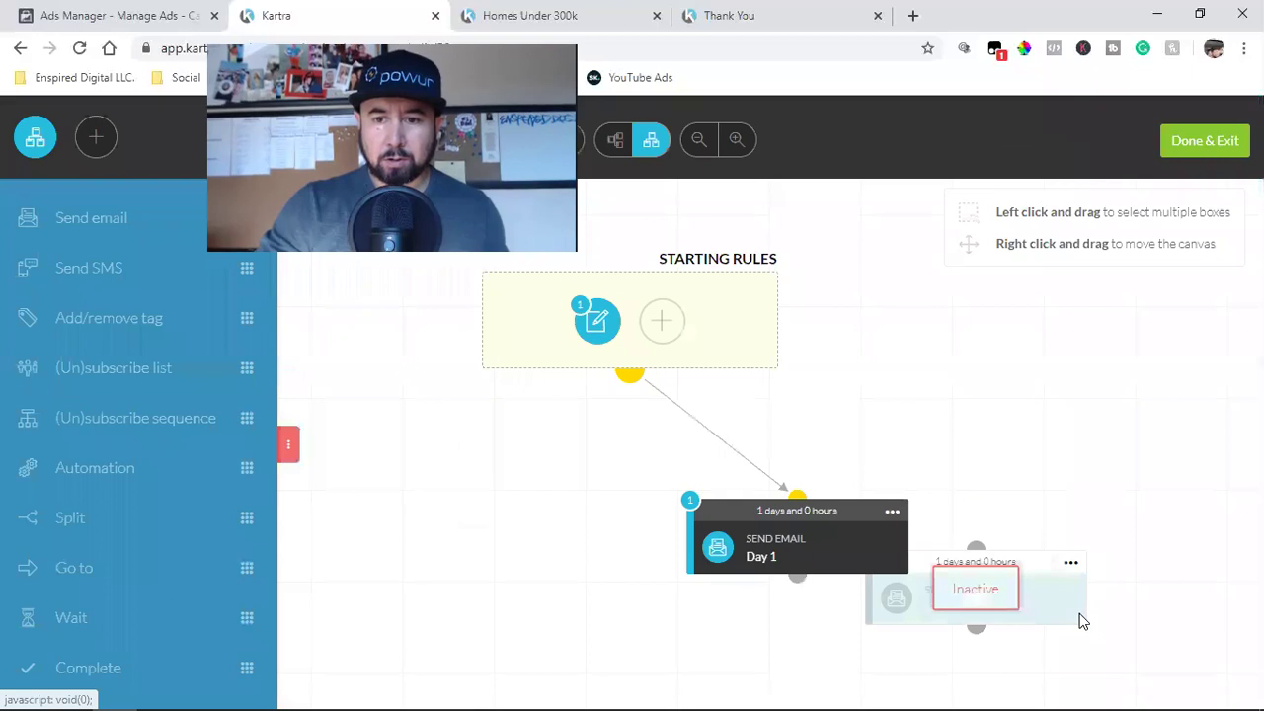
{"action": "left_click", "coordinate": [1070, 562]}
{"action": "left_click", "coordinate": [1153, 524]}
{"action": "left_click_drag", "start_coordinate": [1002, 560], "coordinate": [796, 550]}
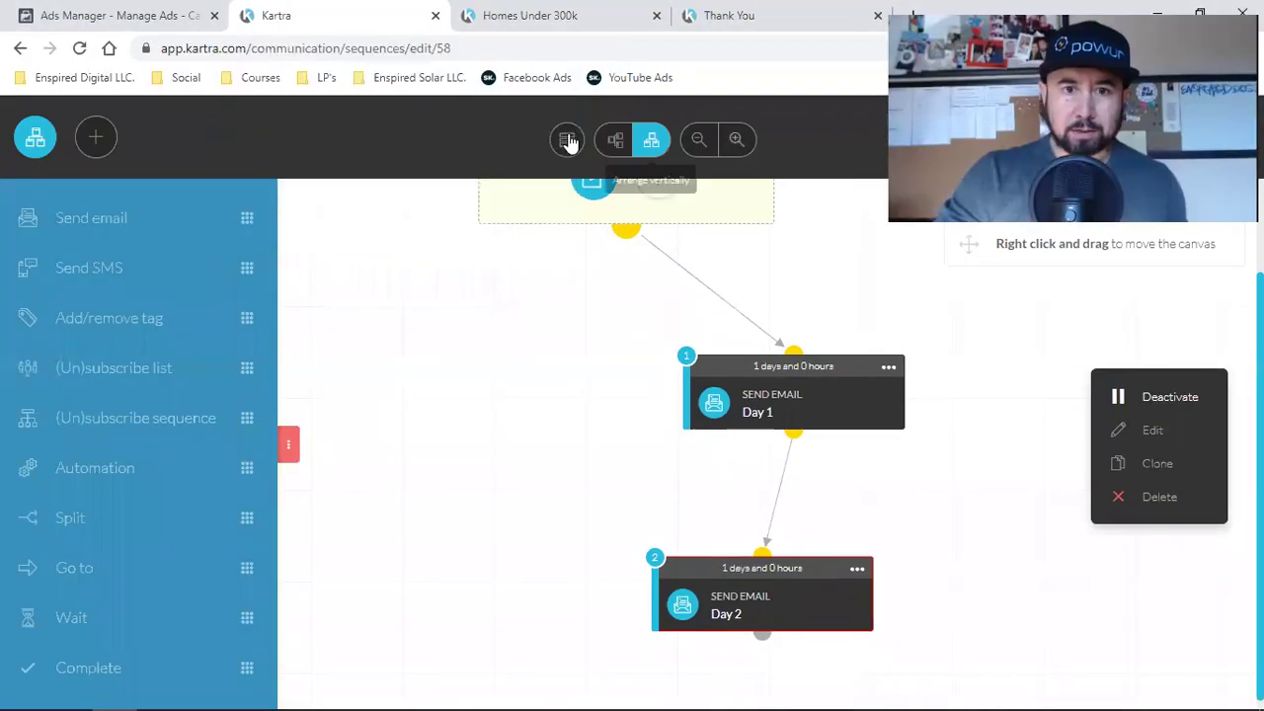
Align the sequence steps automatically, trying the horizontal arrangement and returning to the vertical one.
{"action": "left_click", "coordinate": [566, 142]}
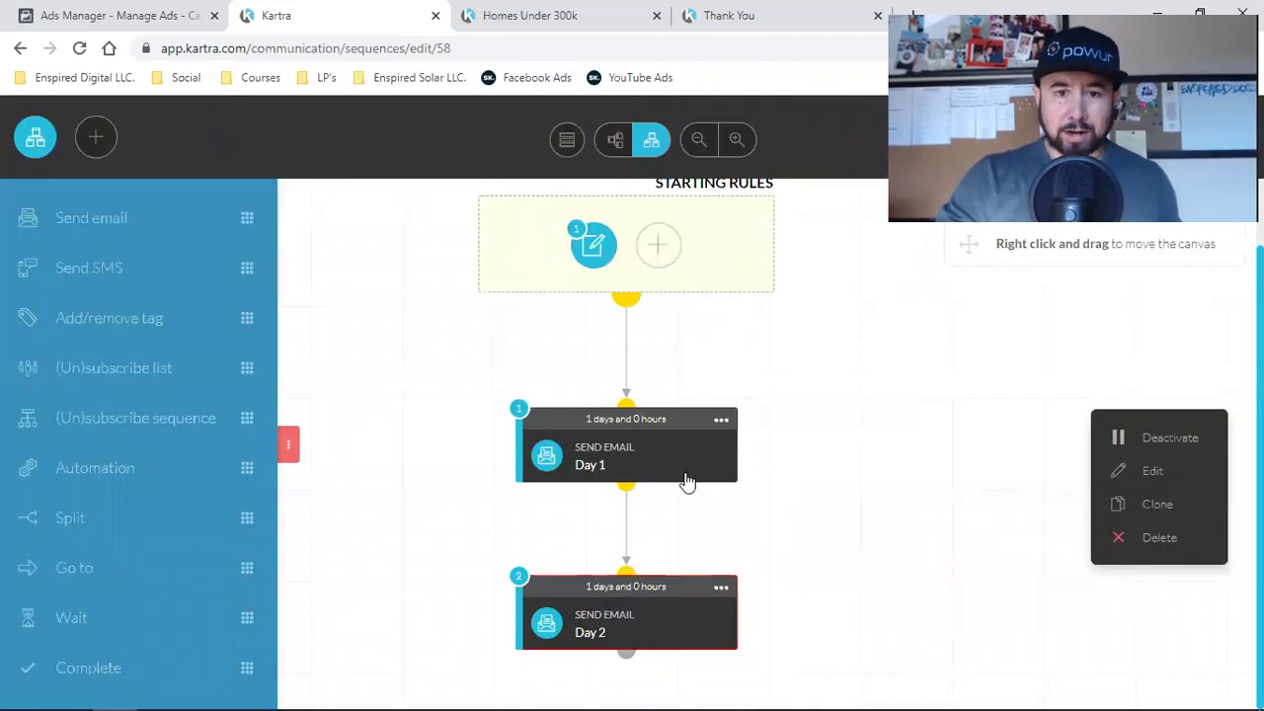
{"action": "left_click", "coordinate": [583, 245]}
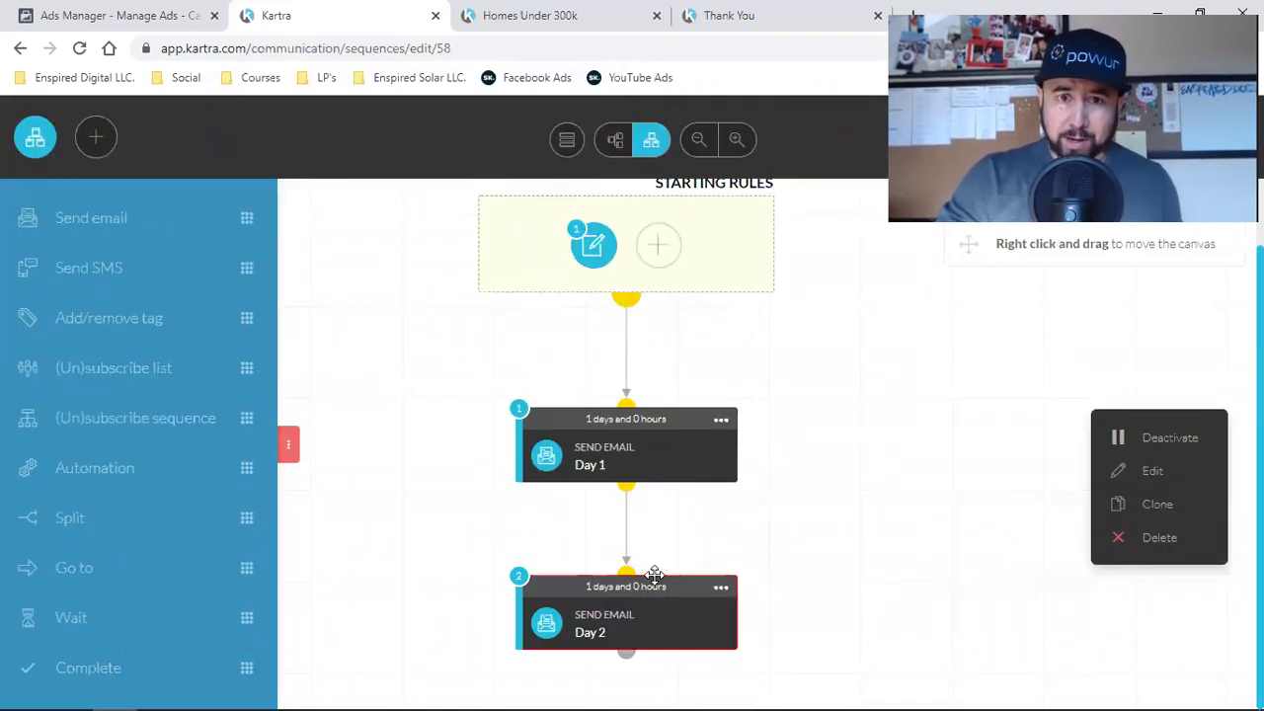
{"action": "left_click", "coordinate": [614, 144]}
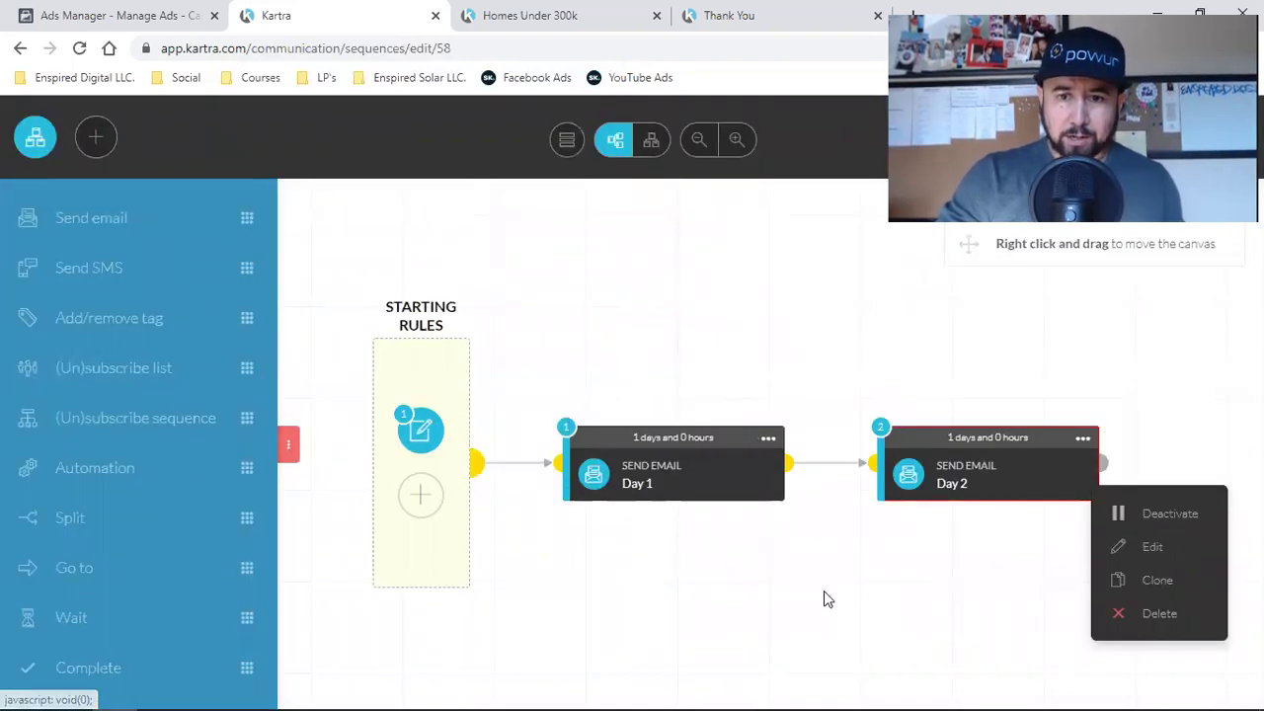
{"action": "left_click", "coordinate": [895, 611]}
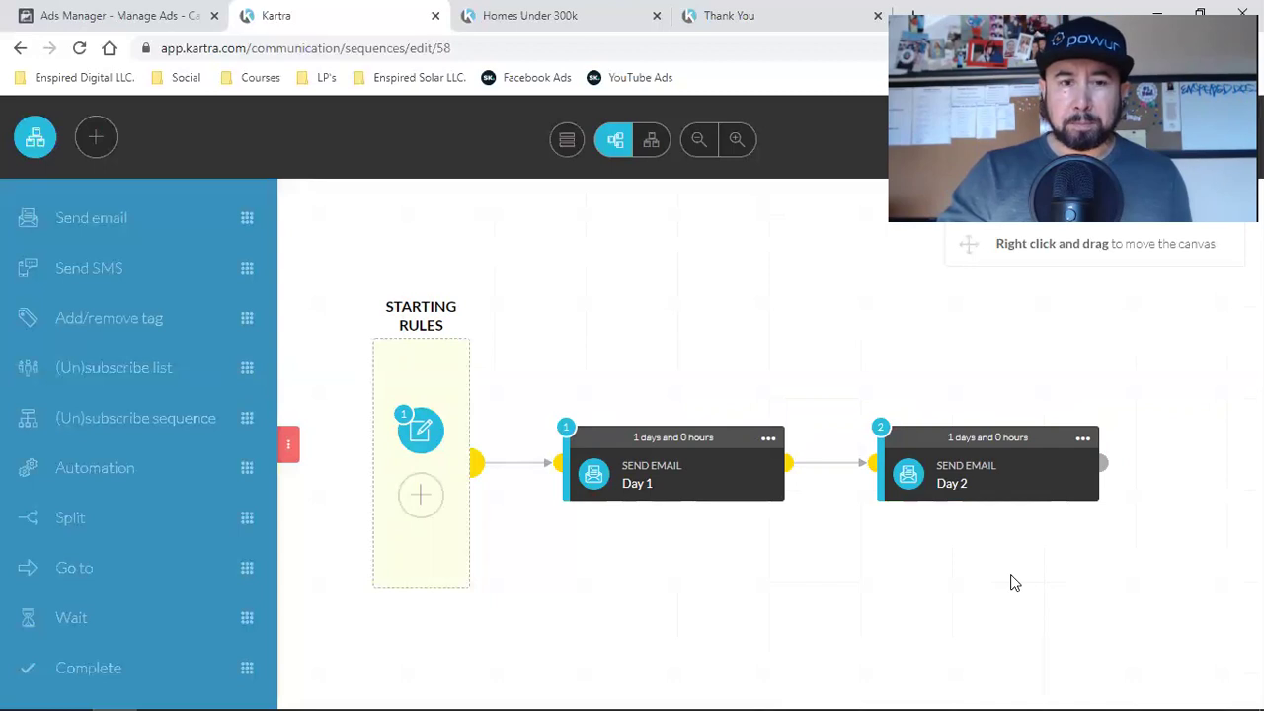
{"action": "left_click", "coordinate": [1086, 438]}
{"action": "left_click", "coordinate": [651, 139]}
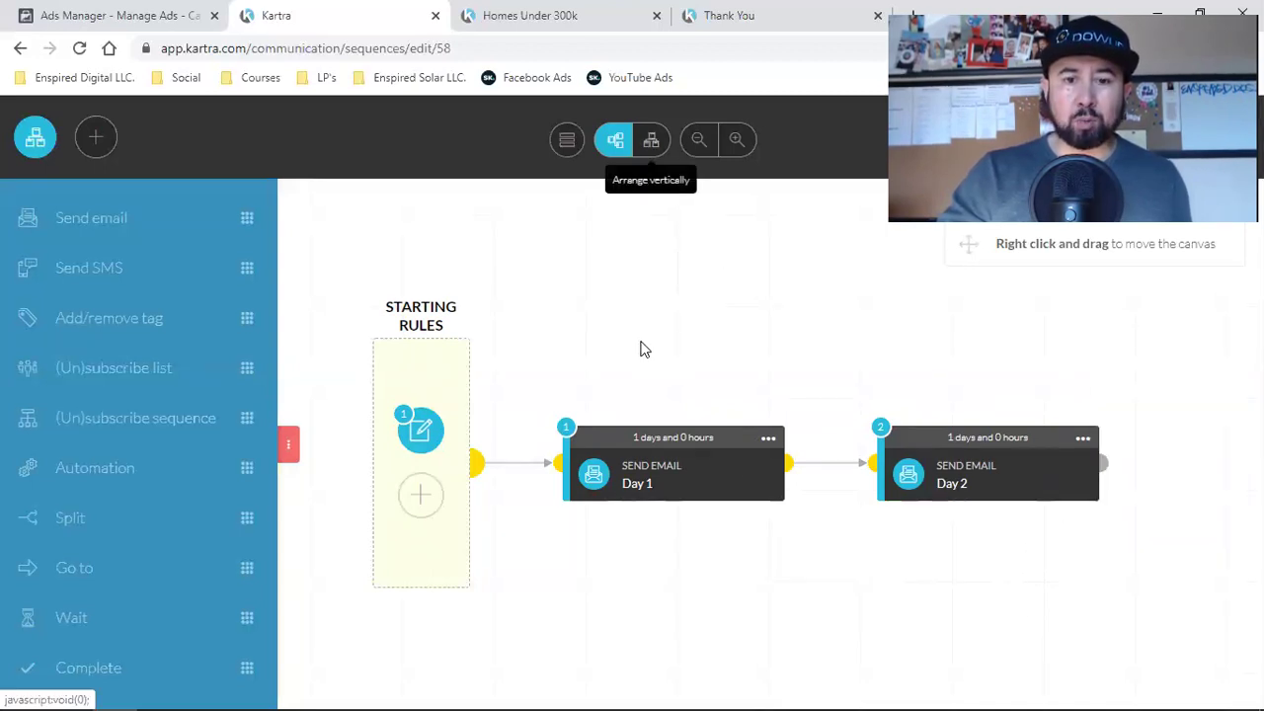
Add another Send email step that waits 1 day and 0 hours, keeping the default day and time settings.
{"action": "scroll", "coordinate": [756, 442], "scroll_direction": "down", "scroll_amount": 1}
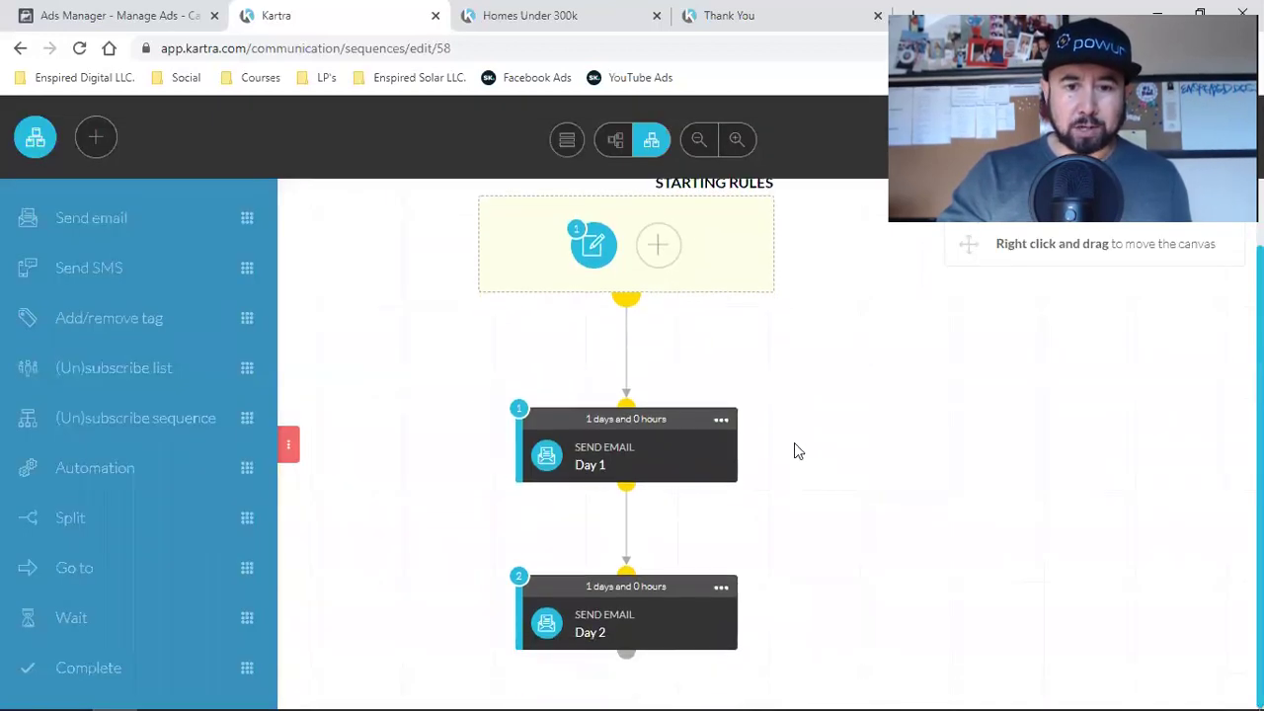
{"action": "left_click_drag", "start_coordinate": [250, 215], "coordinate": [728, 523]}
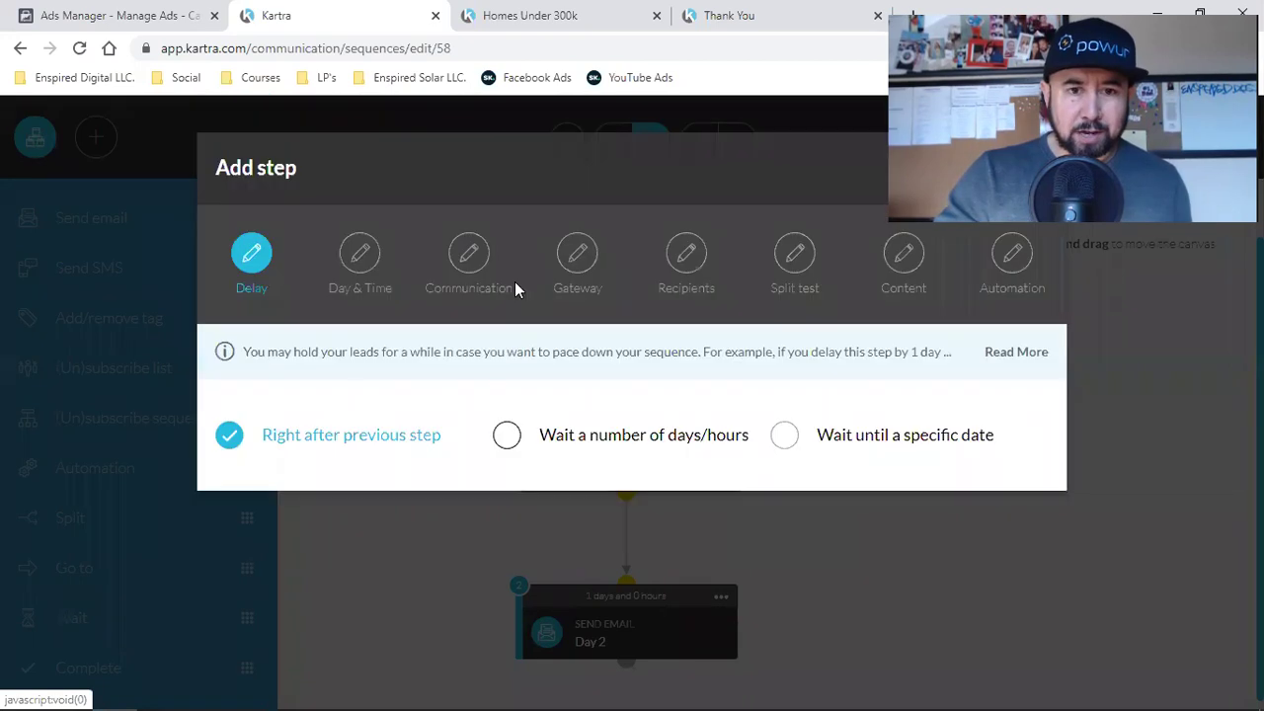
{"action": "left_click", "coordinate": [508, 435]}
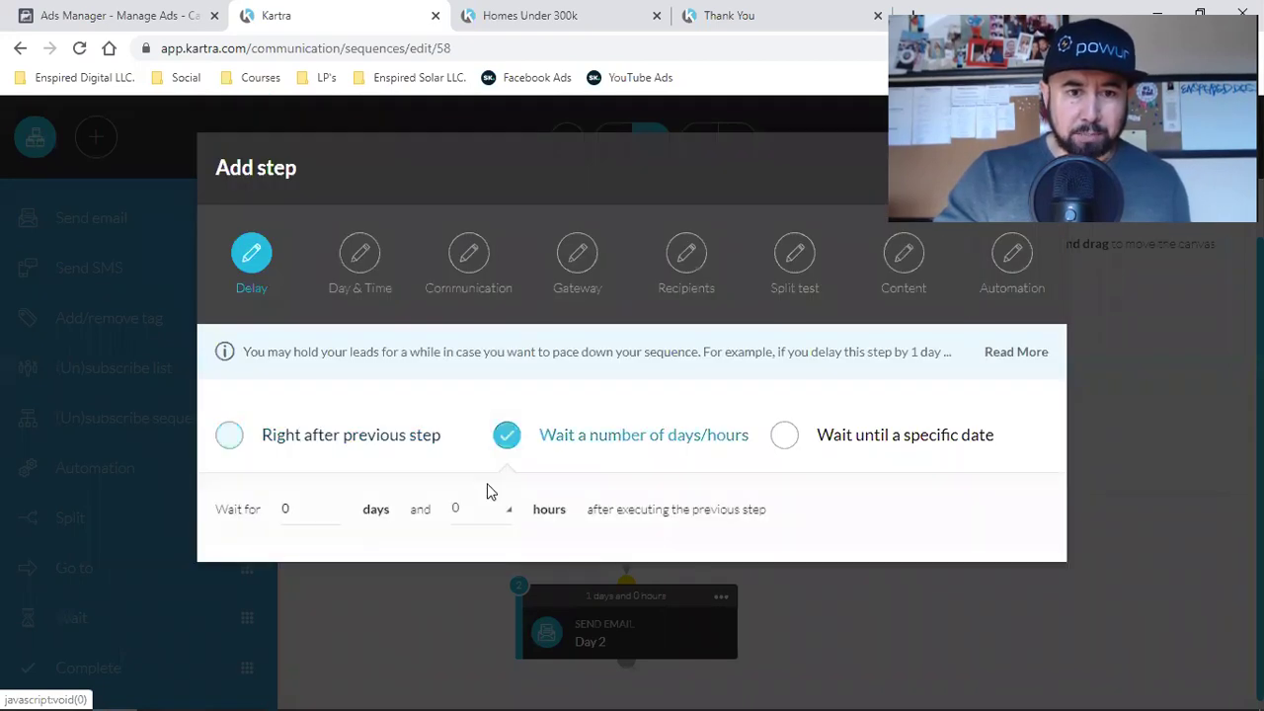
{"action": "double_click", "coordinate": [294, 506]}
{"action": "type", "text": "1"}
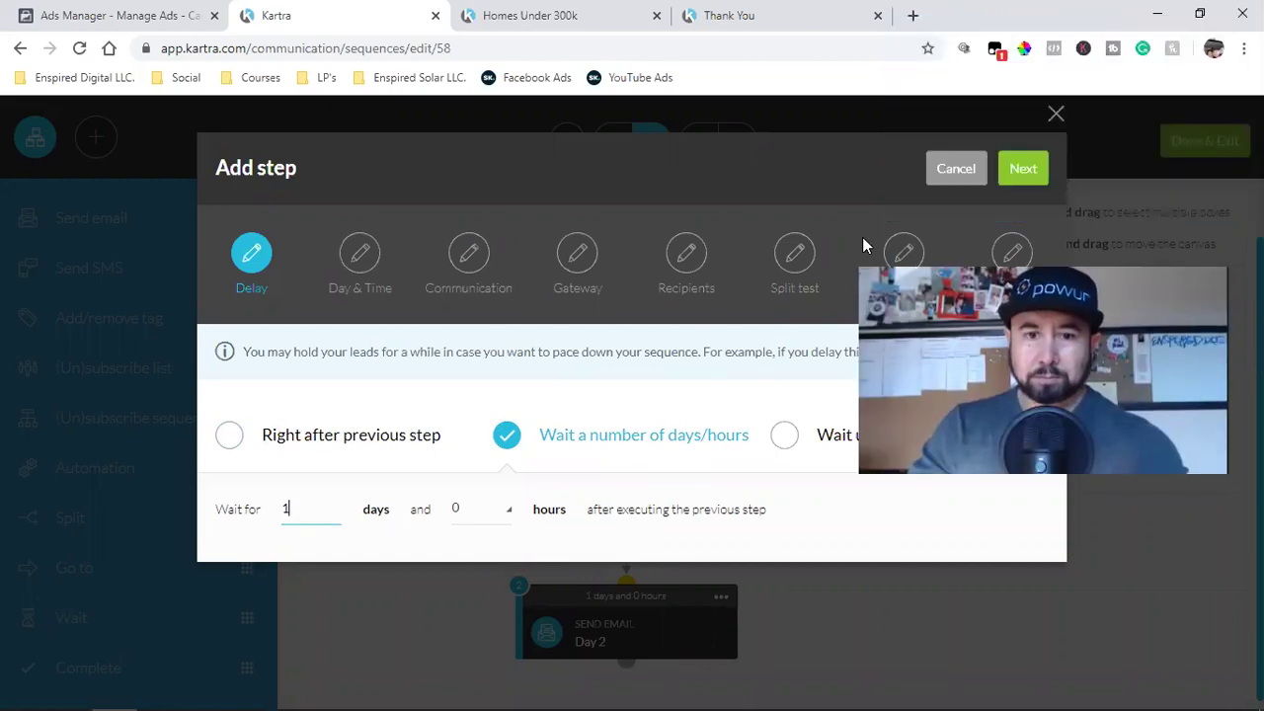
{"action": "left_click", "coordinate": [1019, 168]}
{"action": "left_click", "coordinate": [1019, 168]}
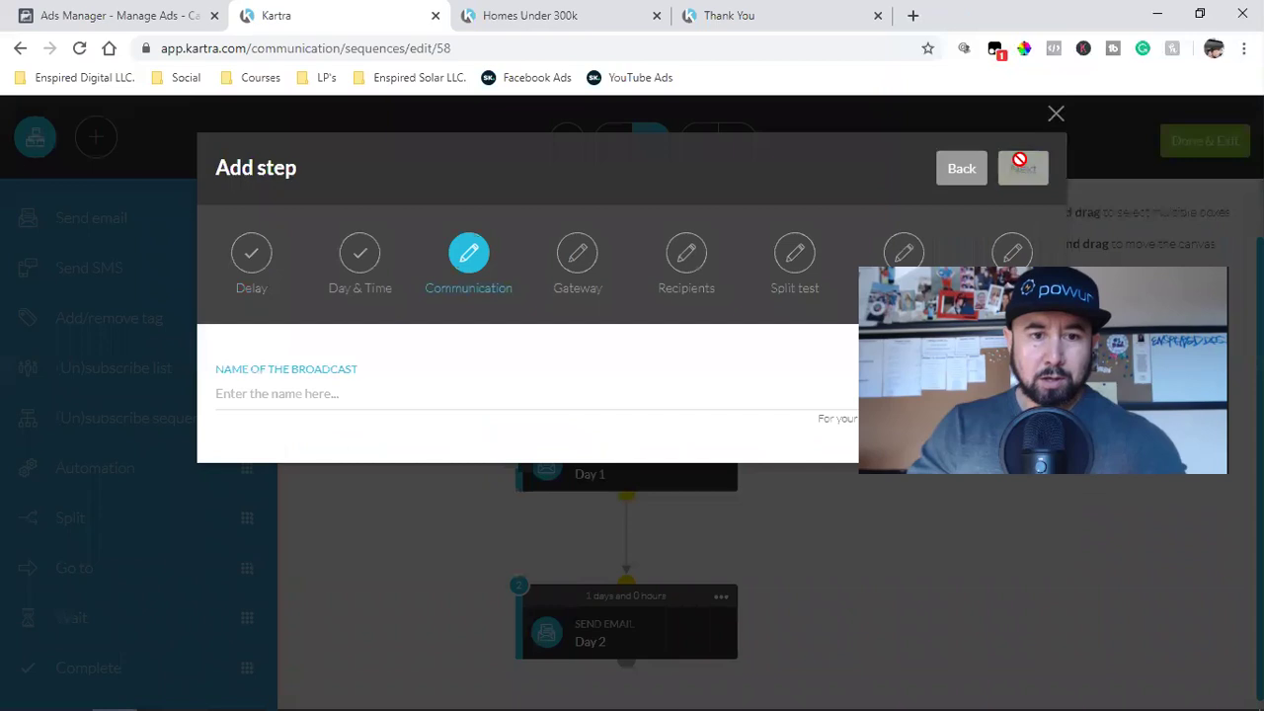
Name the new email broadcast "Day 3" and keep the default gateway.
{"action": "left_click", "coordinate": [432, 387]}
{"action": "type", "text": "Day 3"}
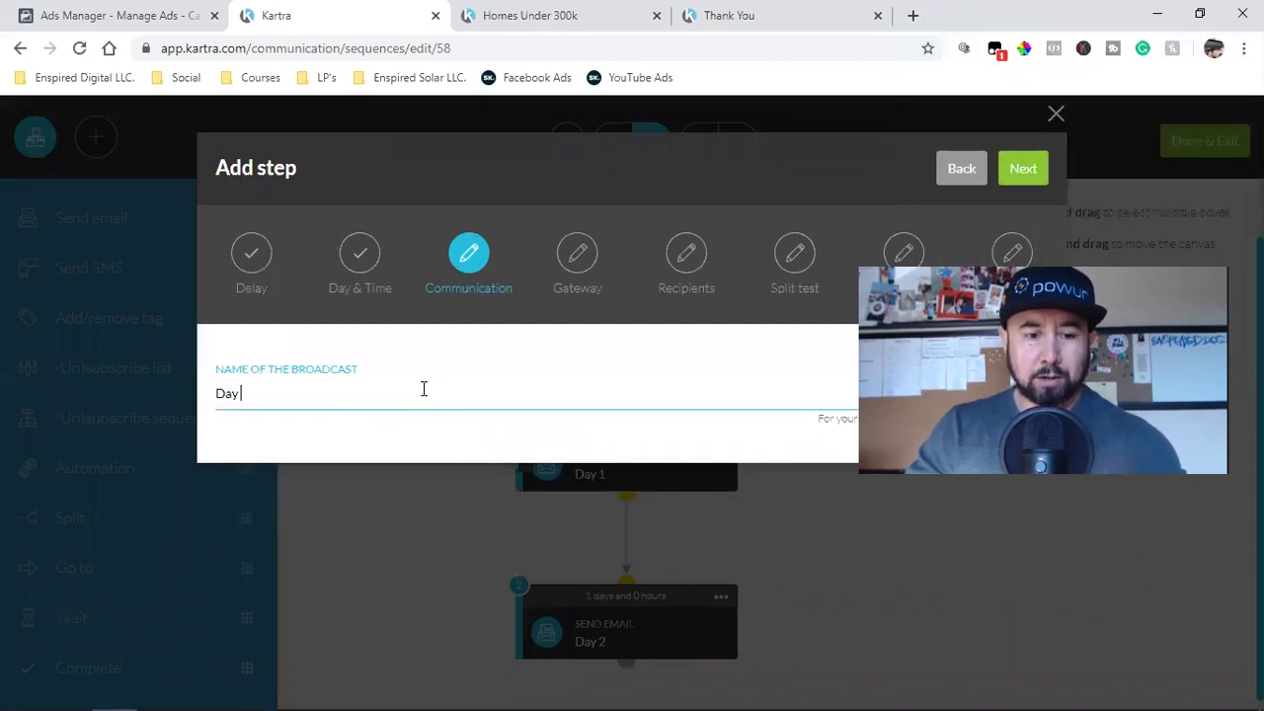
{"action": "left_click", "coordinate": [1023, 168]}
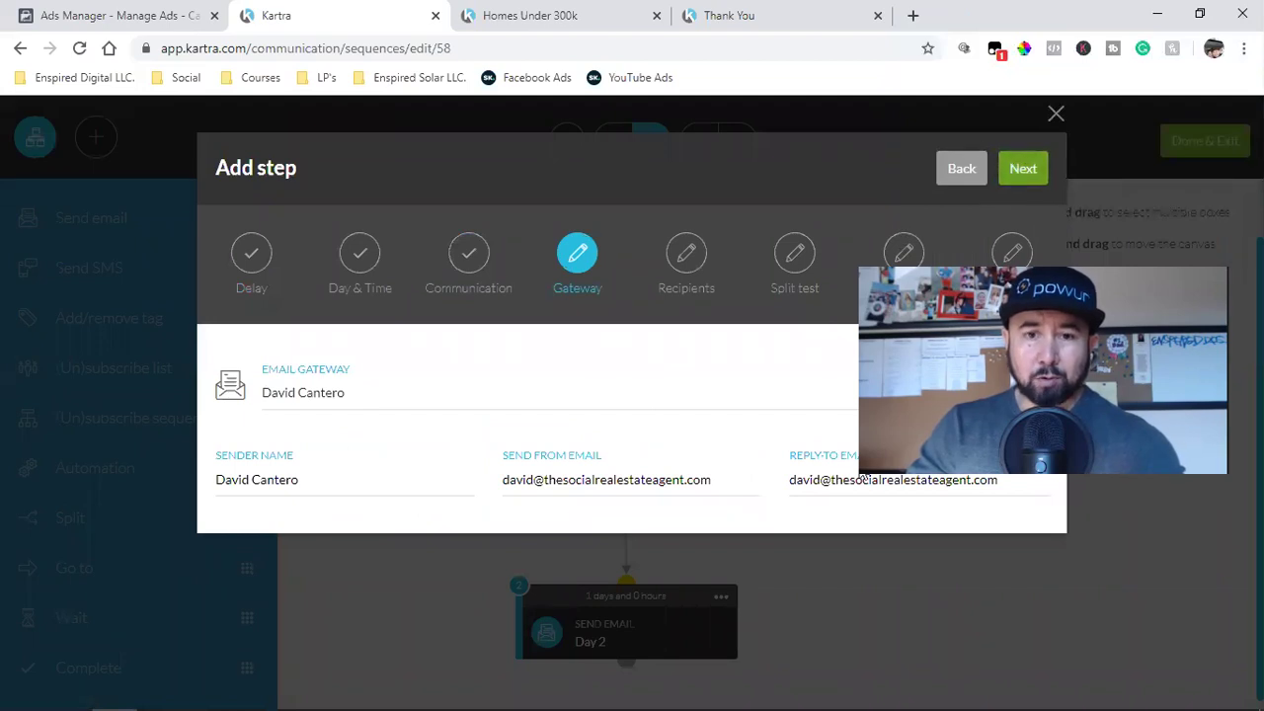
{"action": "left_click", "coordinate": [1023, 168]}
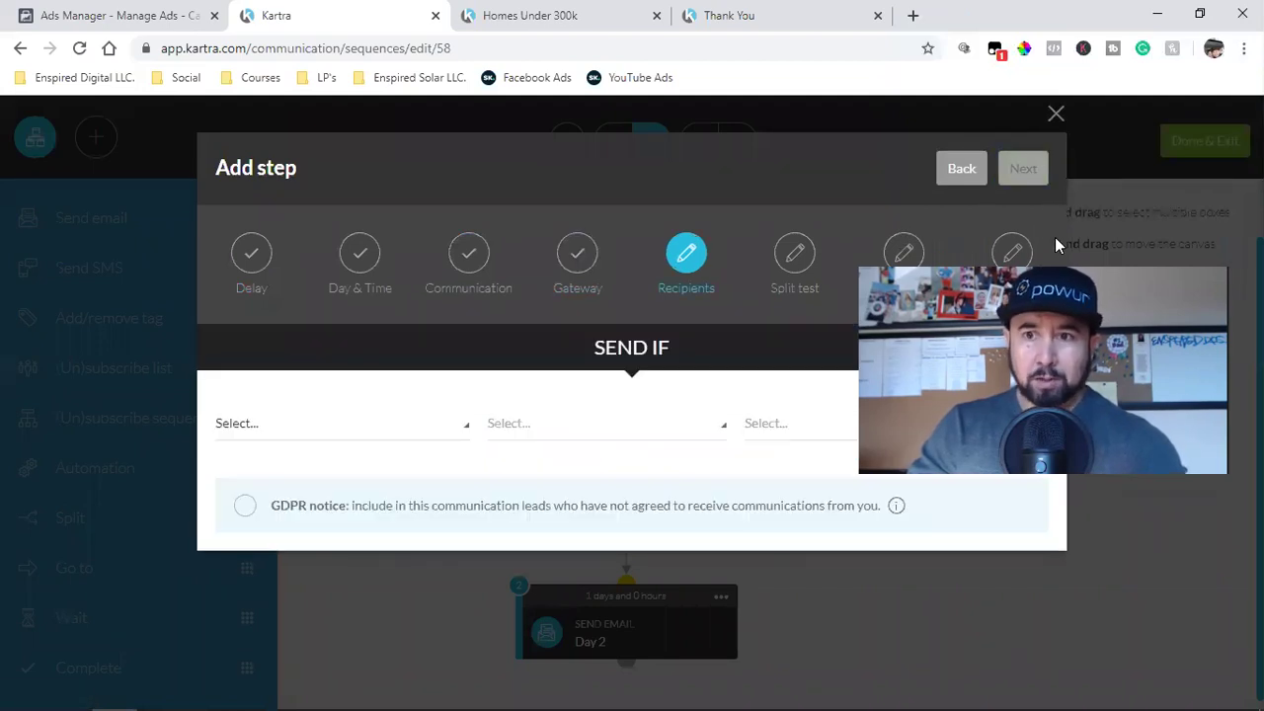
Limit the Day 3 email's recipients to leads subscribed to the list "Buyer Leads - No Listings".
{"action": "left_click", "coordinate": [262, 424]}
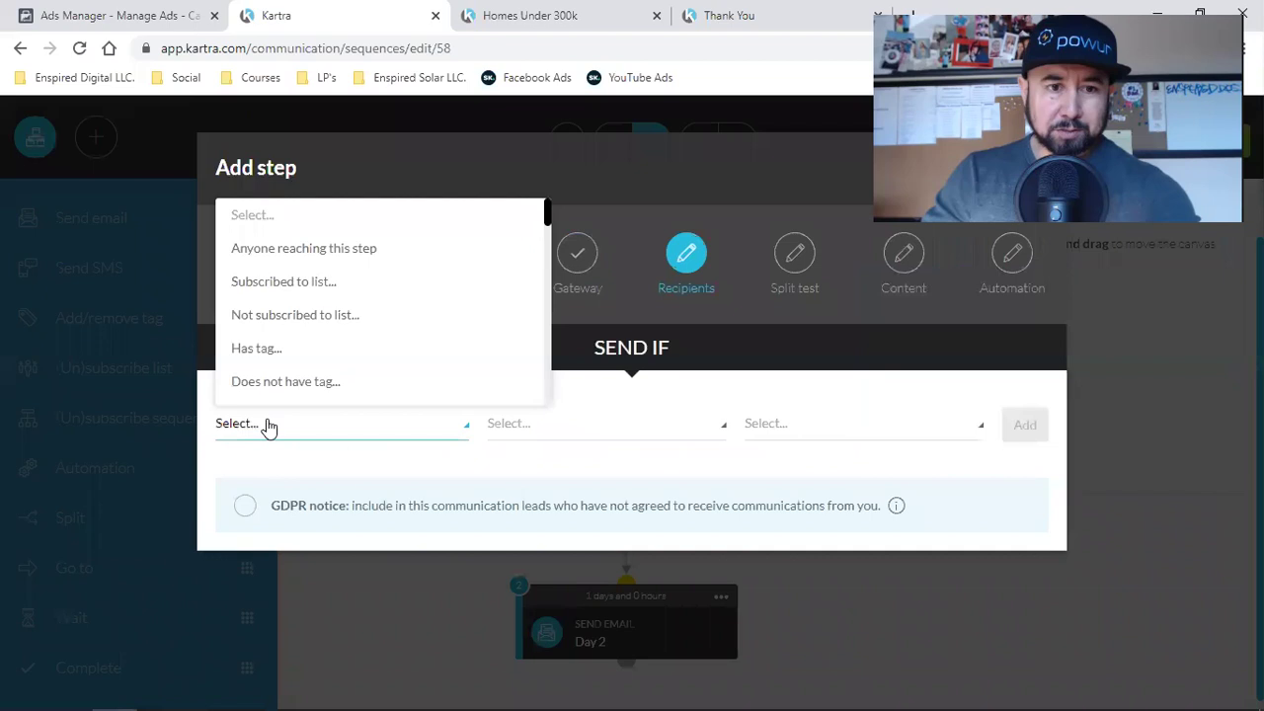
{"action": "left_click", "coordinate": [283, 280]}
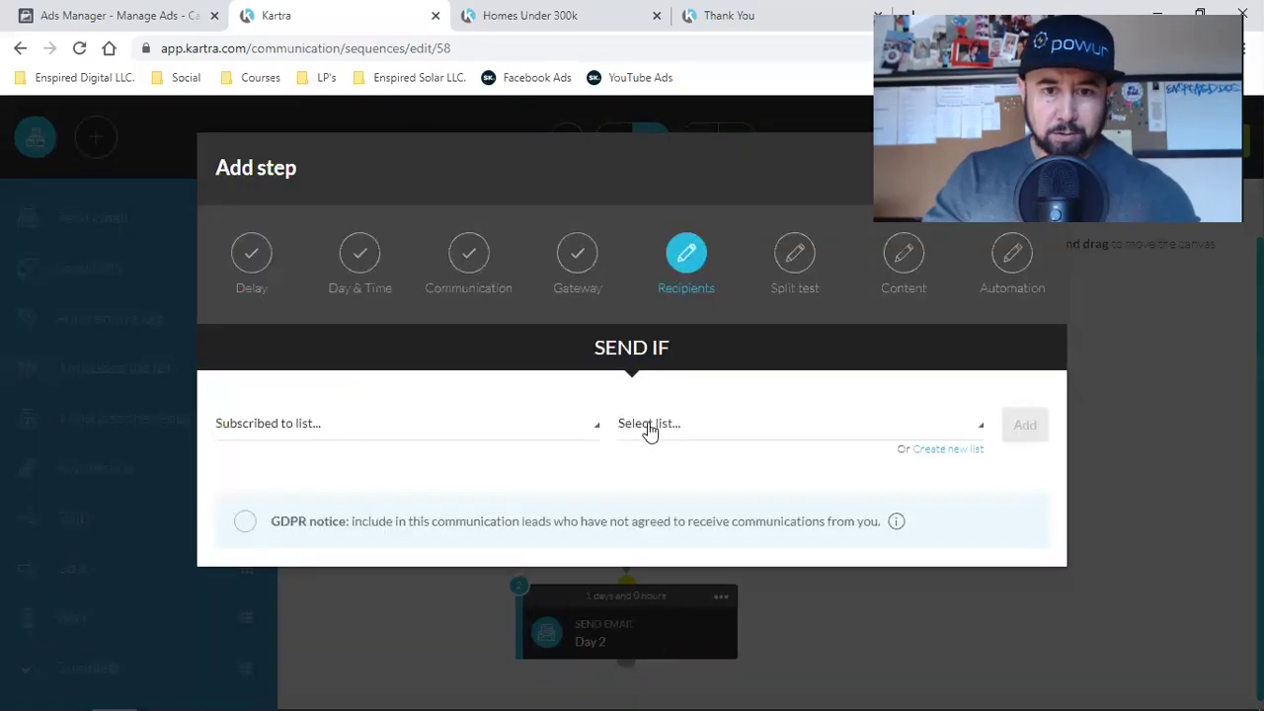
{"action": "left_click", "coordinate": [649, 424]}
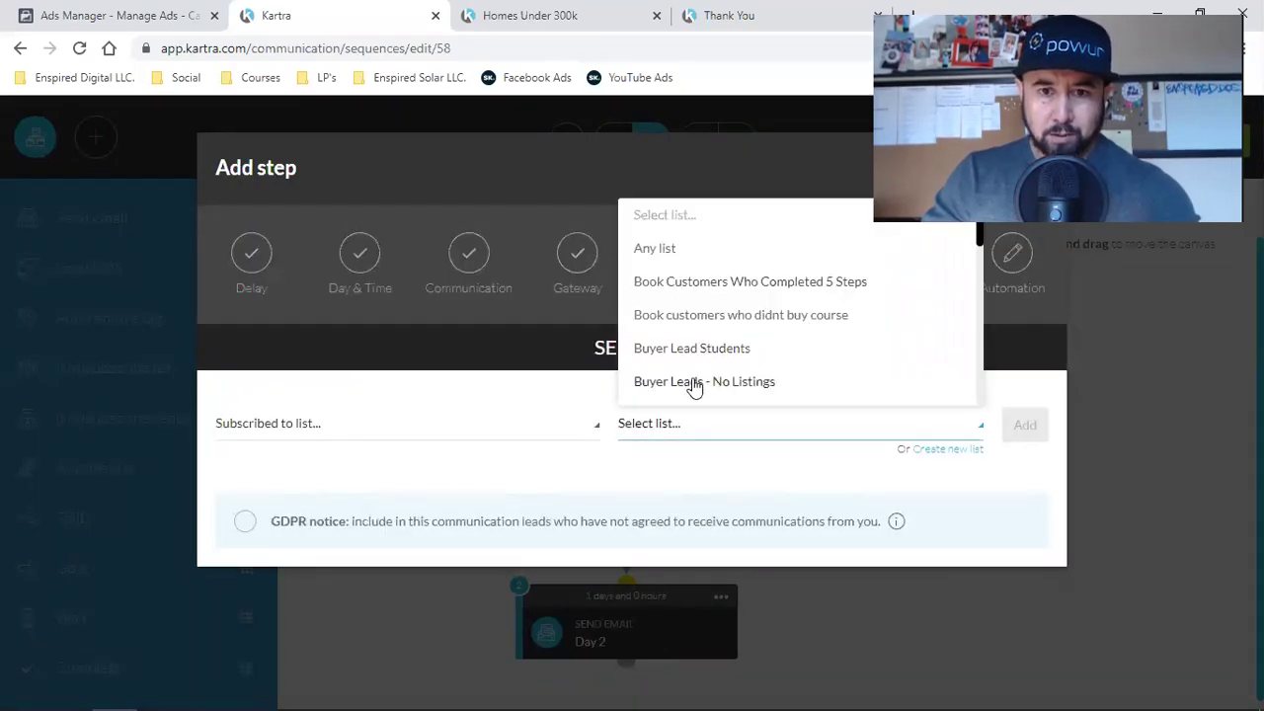
{"action": "left_click", "coordinate": [693, 383]}
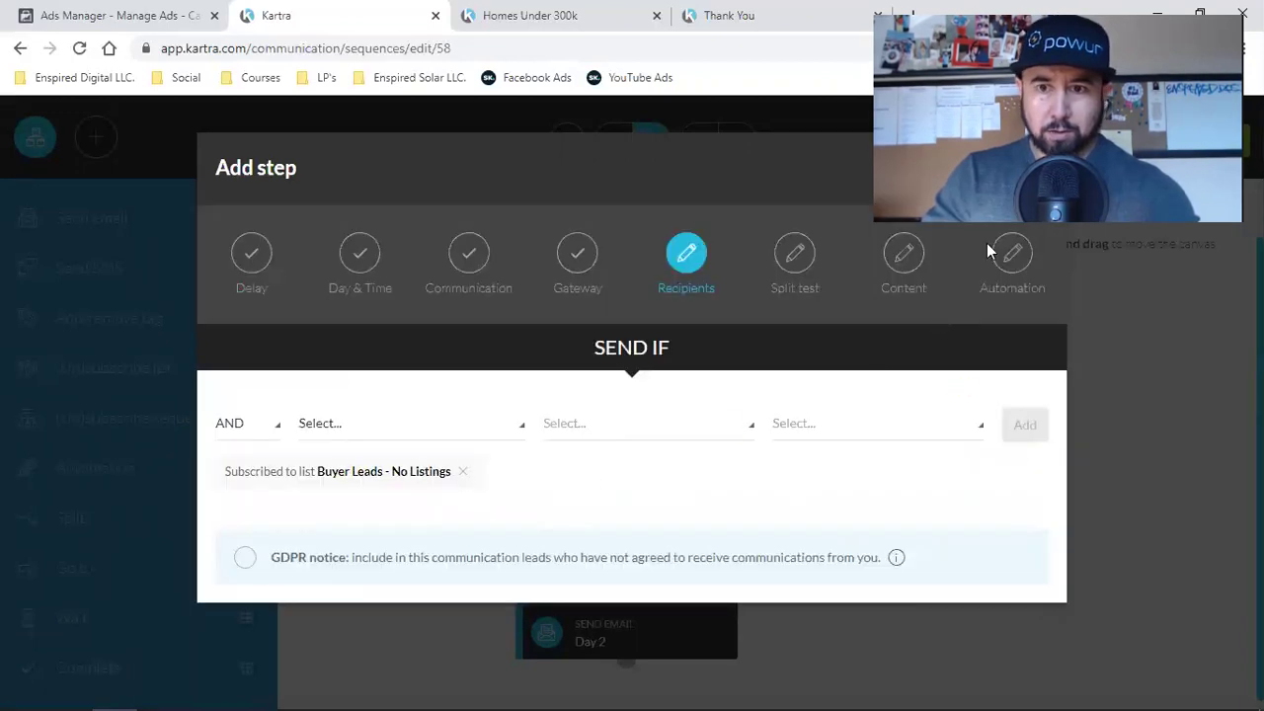
{"action": "left_click", "coordinate": [1027, 171]}
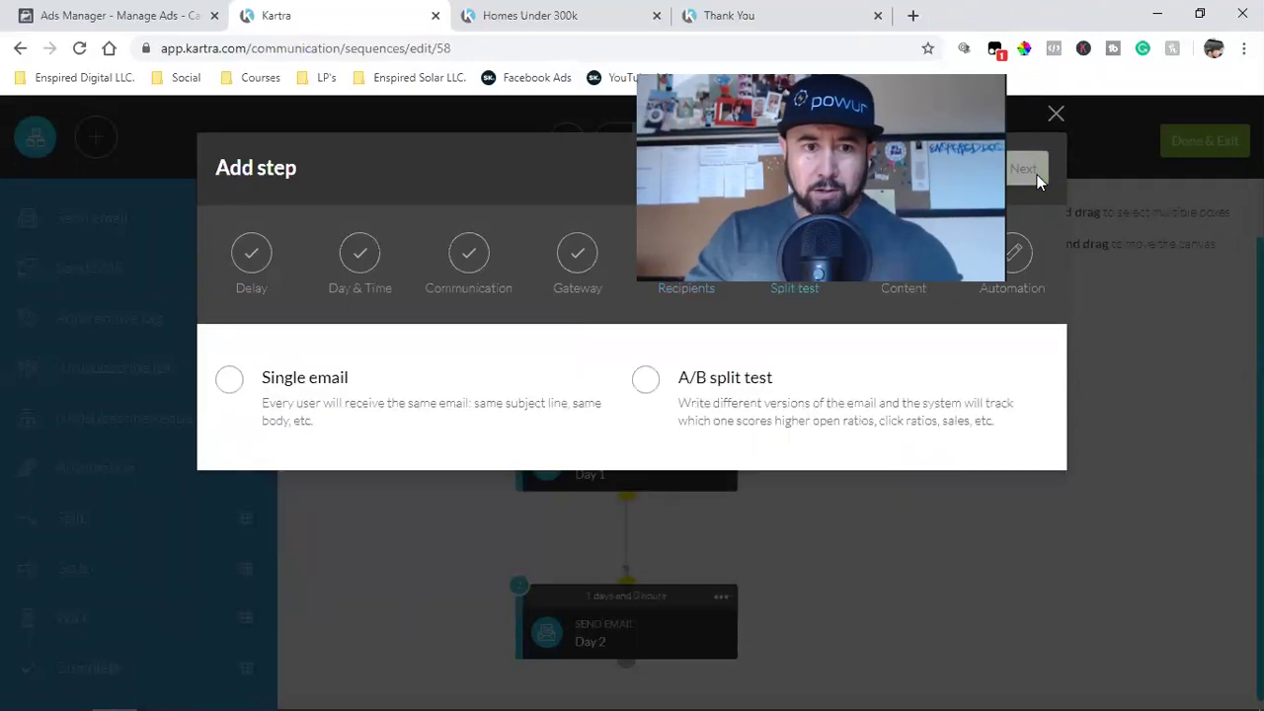
Make the Day 3 message a single email with the subject "{first_name}, did you receive my last email?".
{"action": "left_click", "coordinate": [573, 330]}
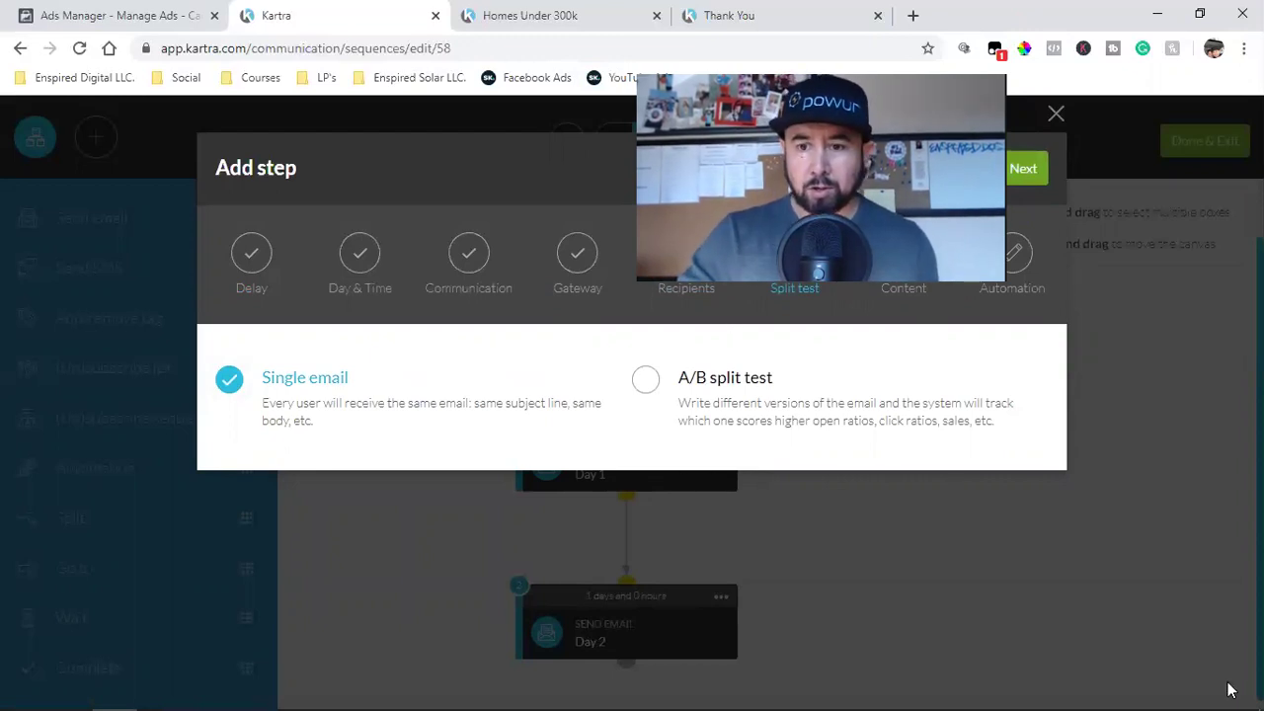
{"action": "left_click", "coordinate": [1023, 169]}
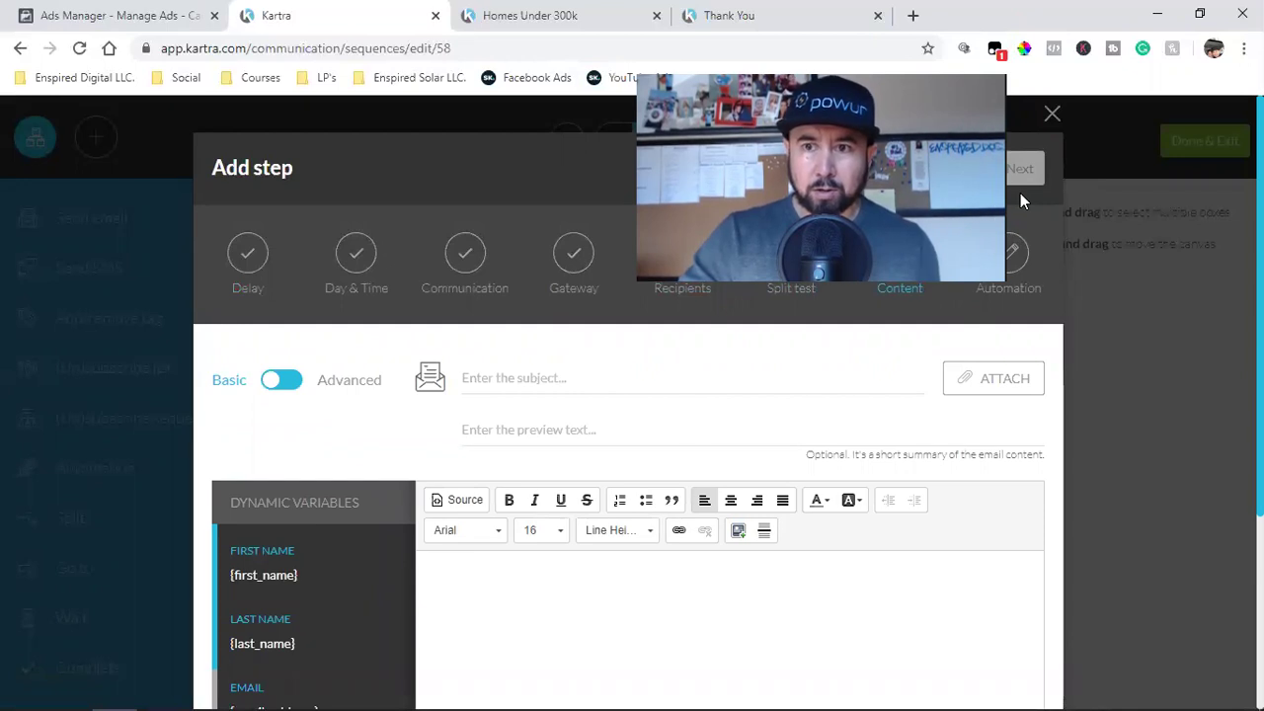
{"action": "left_click", "coordinate": [249, 573]}
{"action": "right_click", "coordinate": [250, 571]}
{"action": "left_click", "coordinate": [282, 584]}
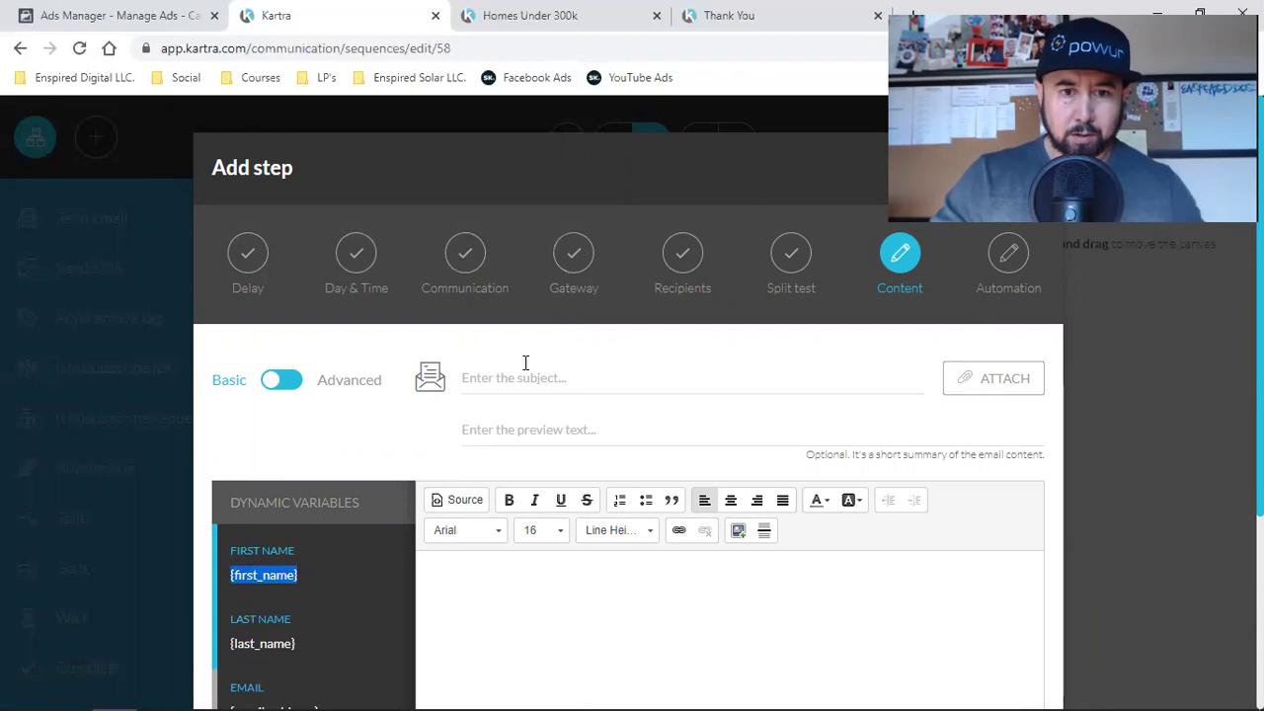
{"action": "left_click", "coordinate": [524, 364]}
{"action": "key", "text": "ctrl+v"}
{"action": "type", "text": ","}
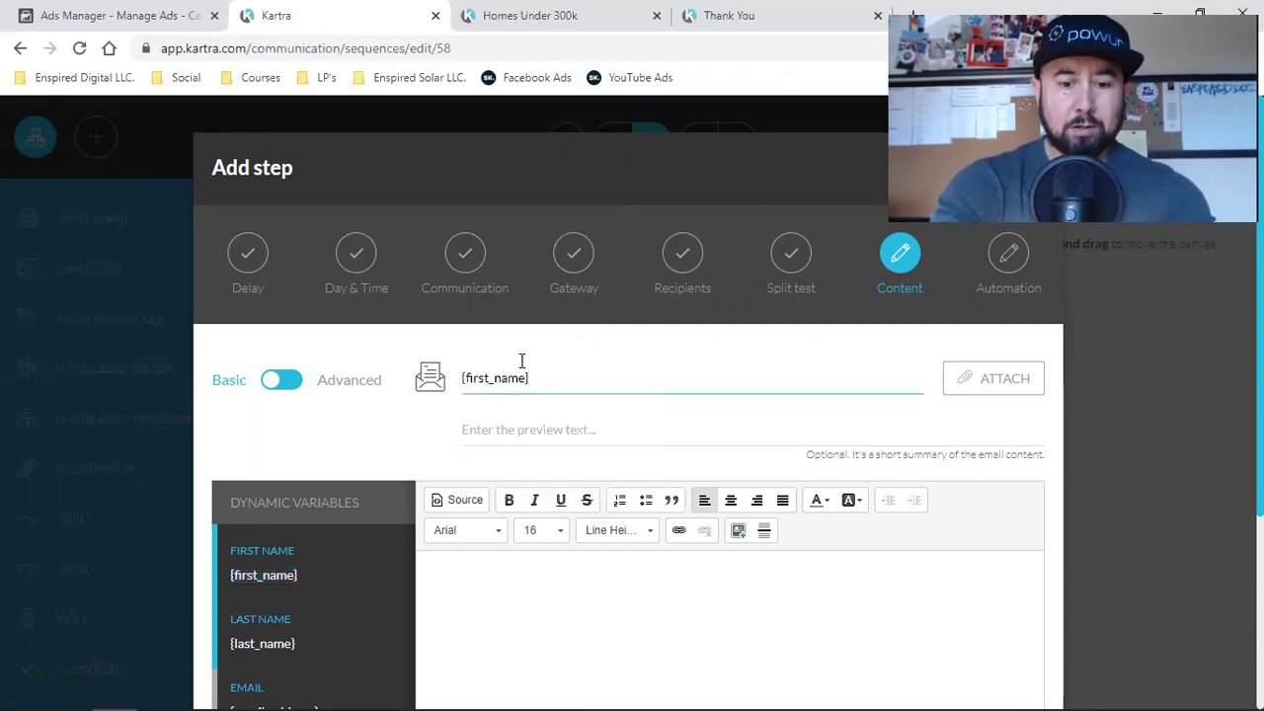
{"action": "type", "text": " did you re"}
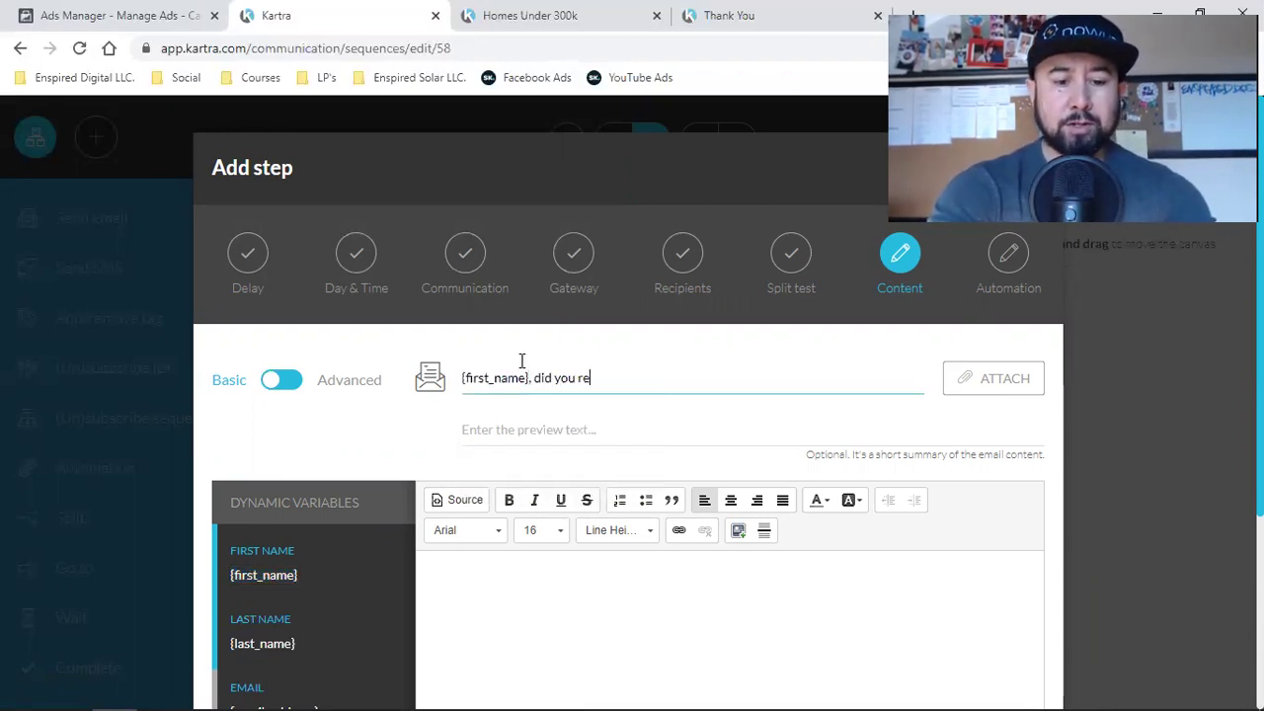
{"action": "type", "text": "ceive my last "}
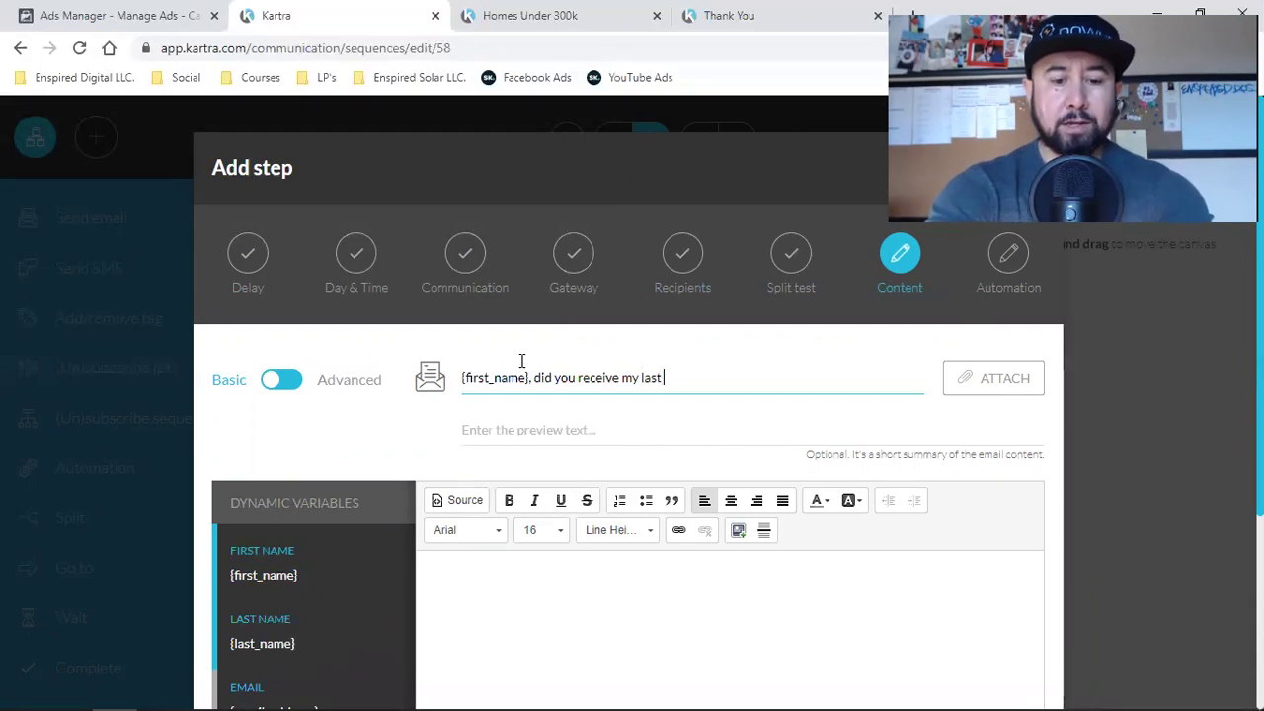
{"action": "type", "text": "email?"}
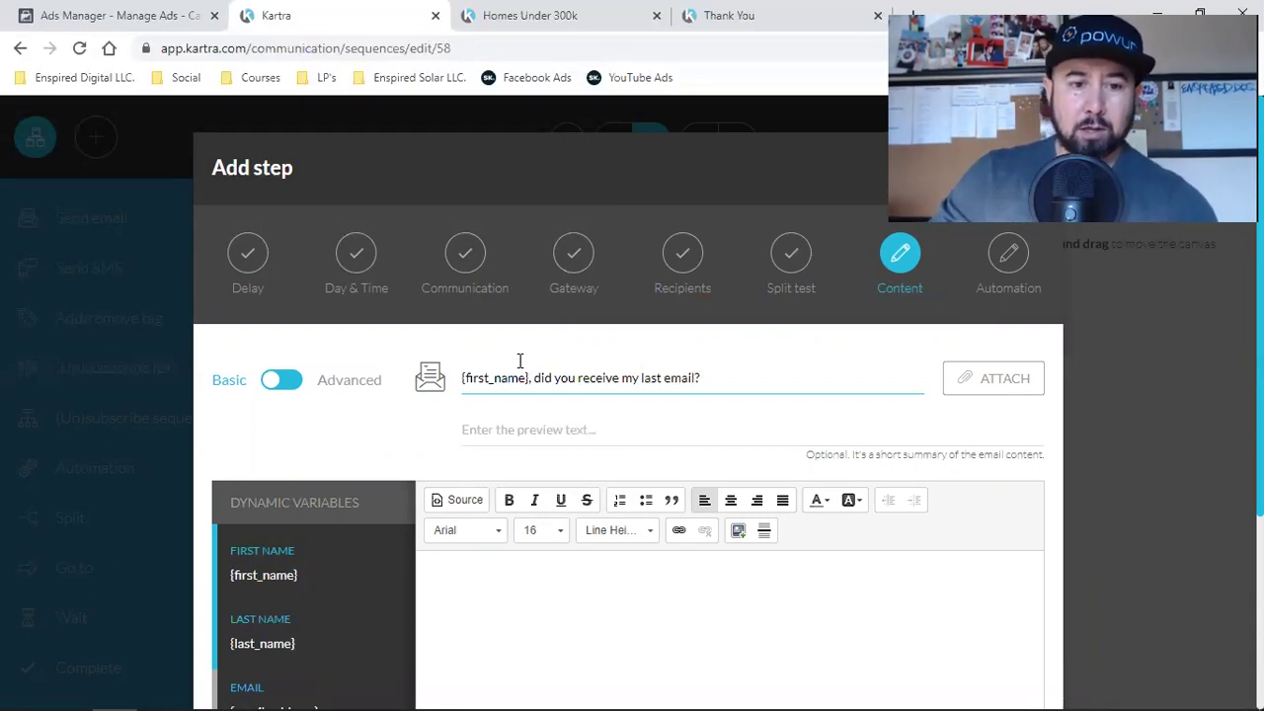
Start the email body with the greeting "{first_name}," using the first name dynamic variable, followed by a new paragraph.
{"action": "left_click", "coordinate": [263, 576]}
{"action": "right_click", "coordinate": [264, 576]}
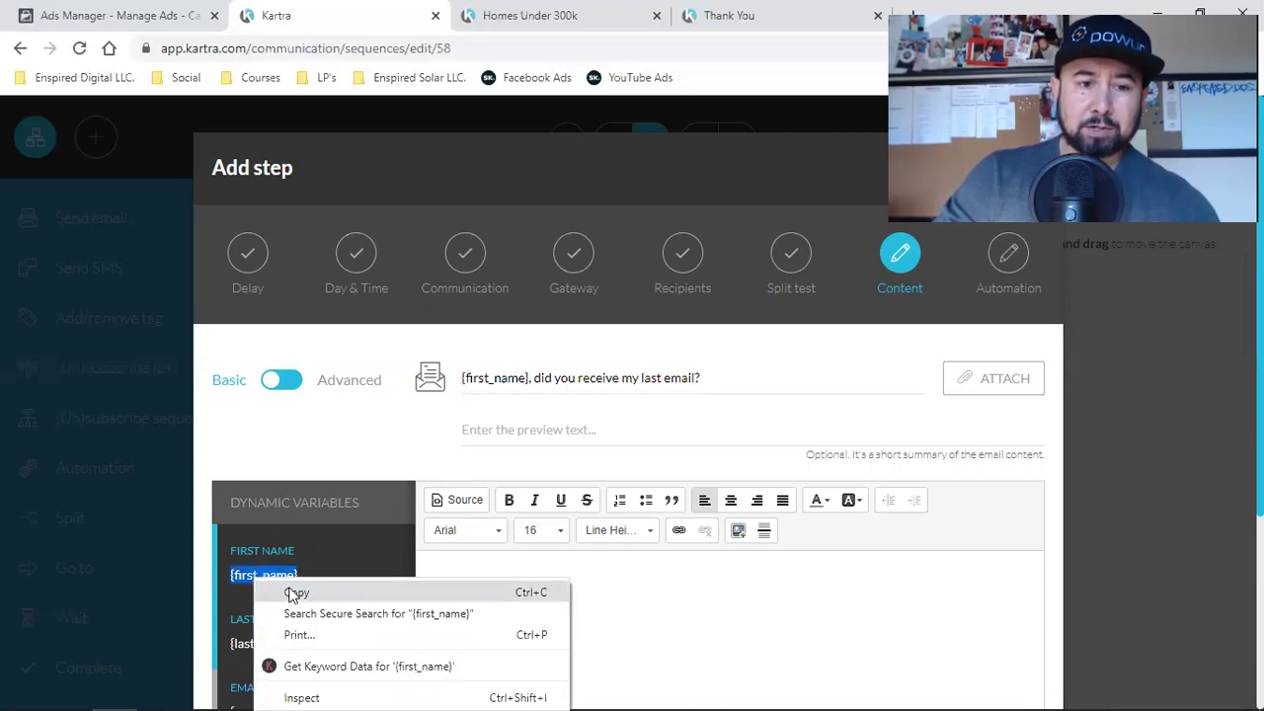
{"action": "left_click", "coordinate": [292, 593]}
{"action": "left_click", "coordinate": [523, 591]}
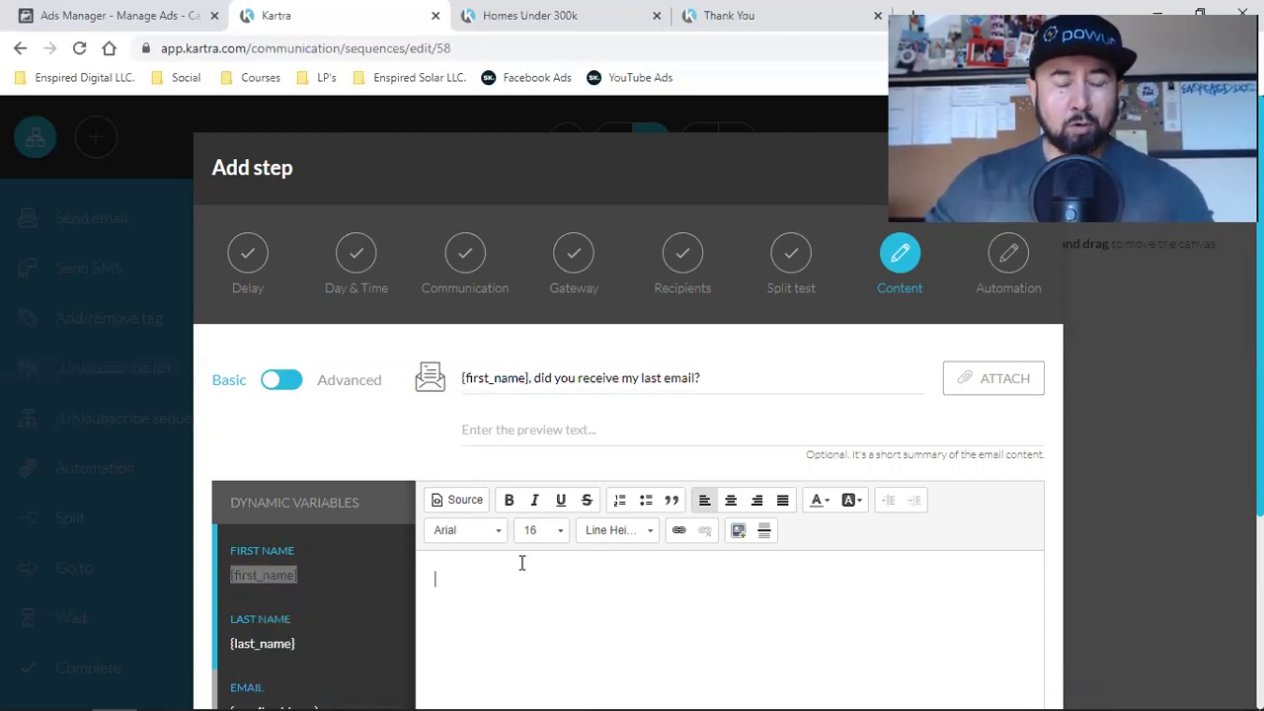
{"action": "key", "text": "ctrl+v"}
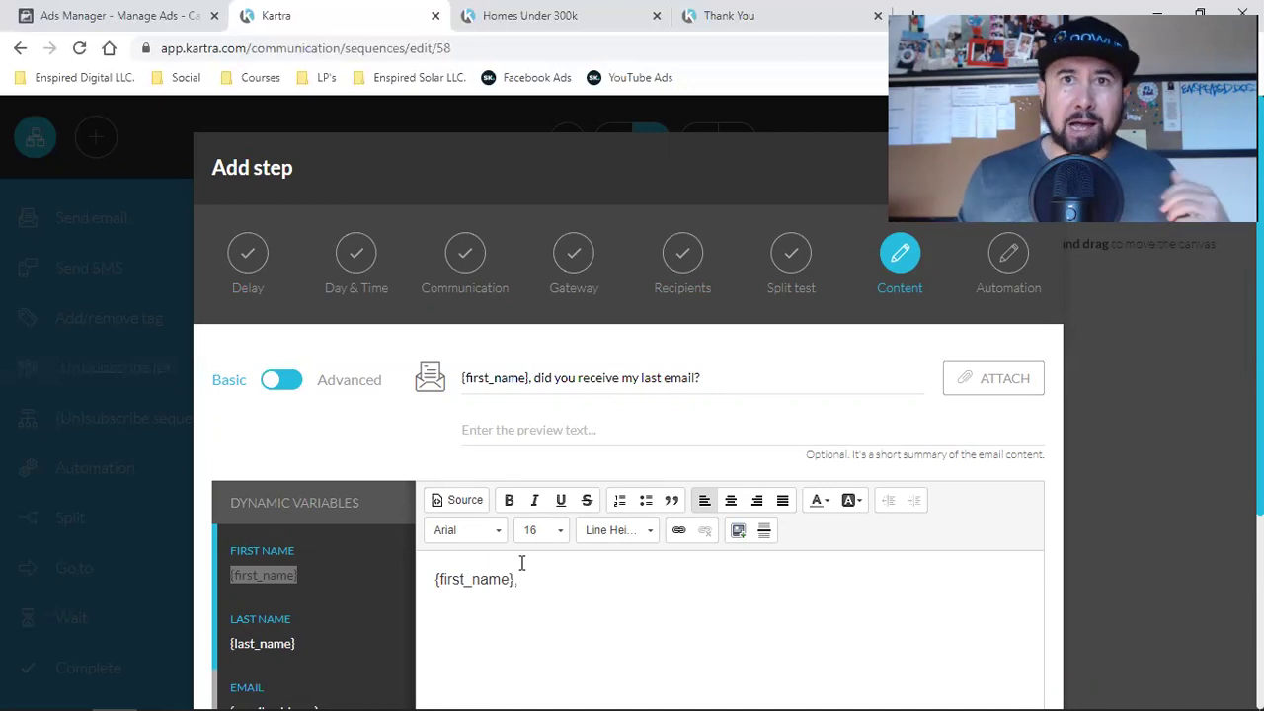
{"action": "key", "text": "Return"}
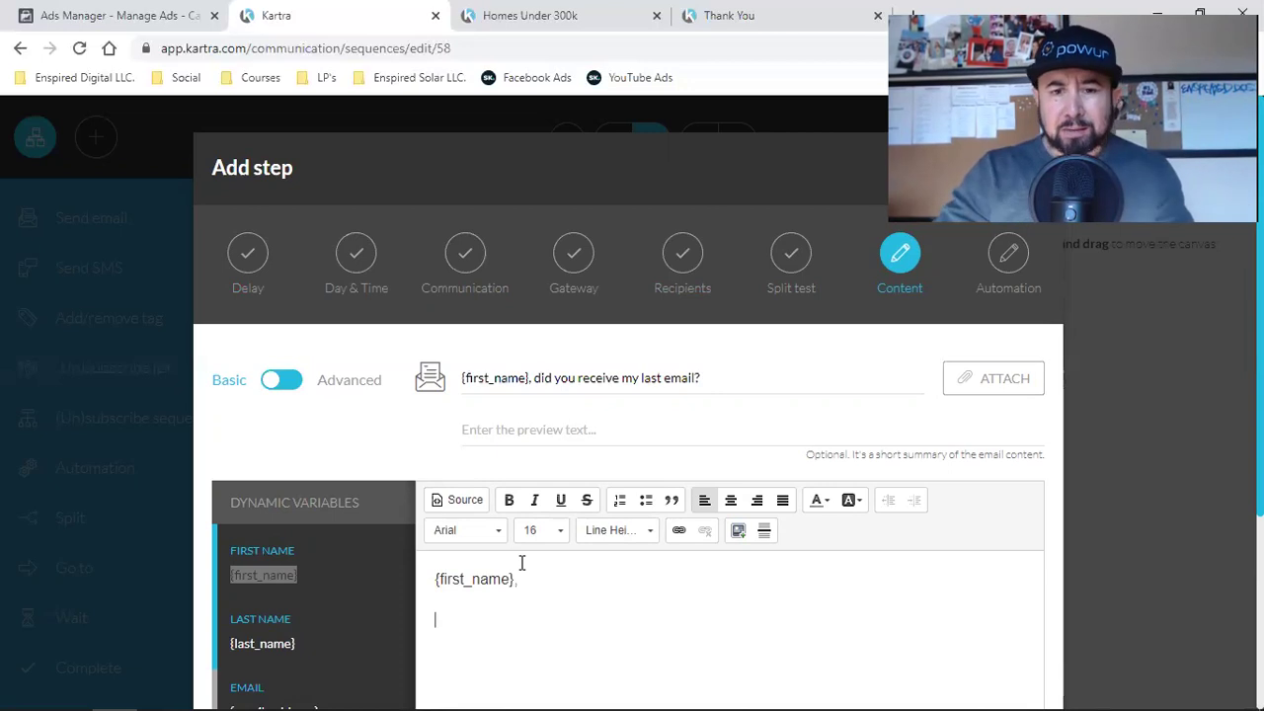
{"action": "key", "text": "Return"}
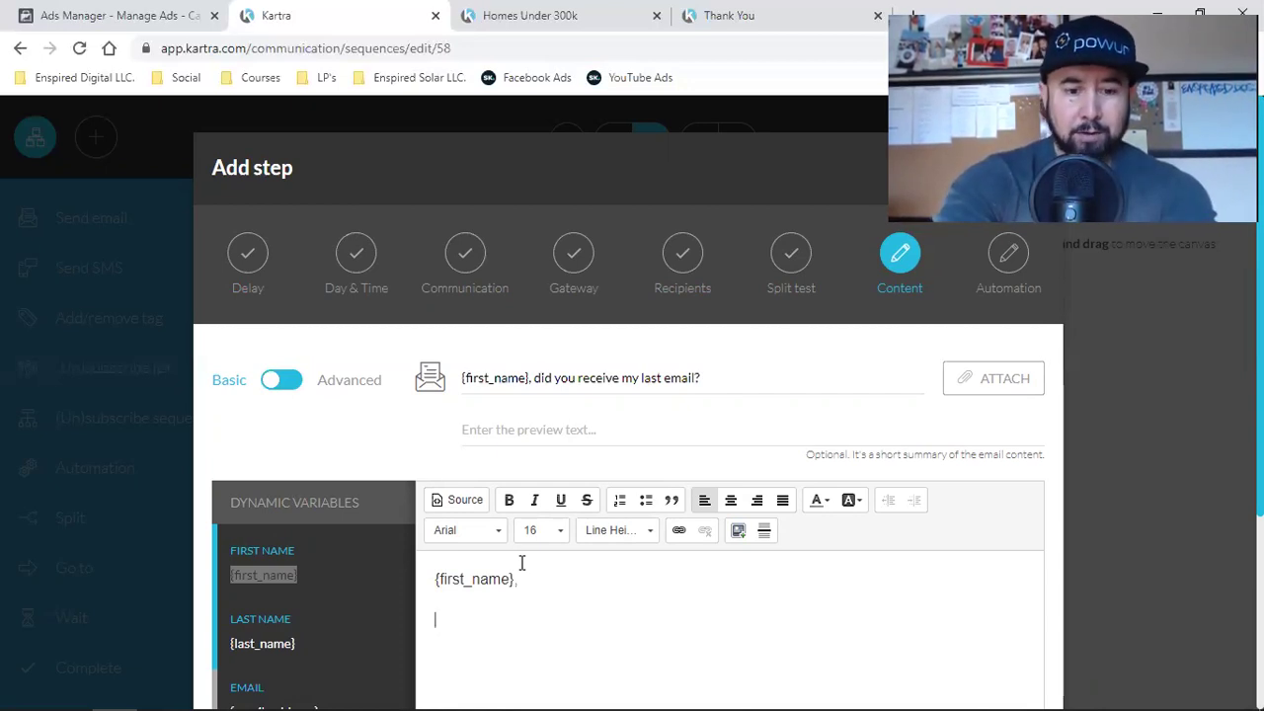
Write the paragraphs "Are you available this week for a quick chat?" and "I'd love to get to know you and find out your goals.".
{"action": "type", "text": "Are you available this week for a quick chat?"}
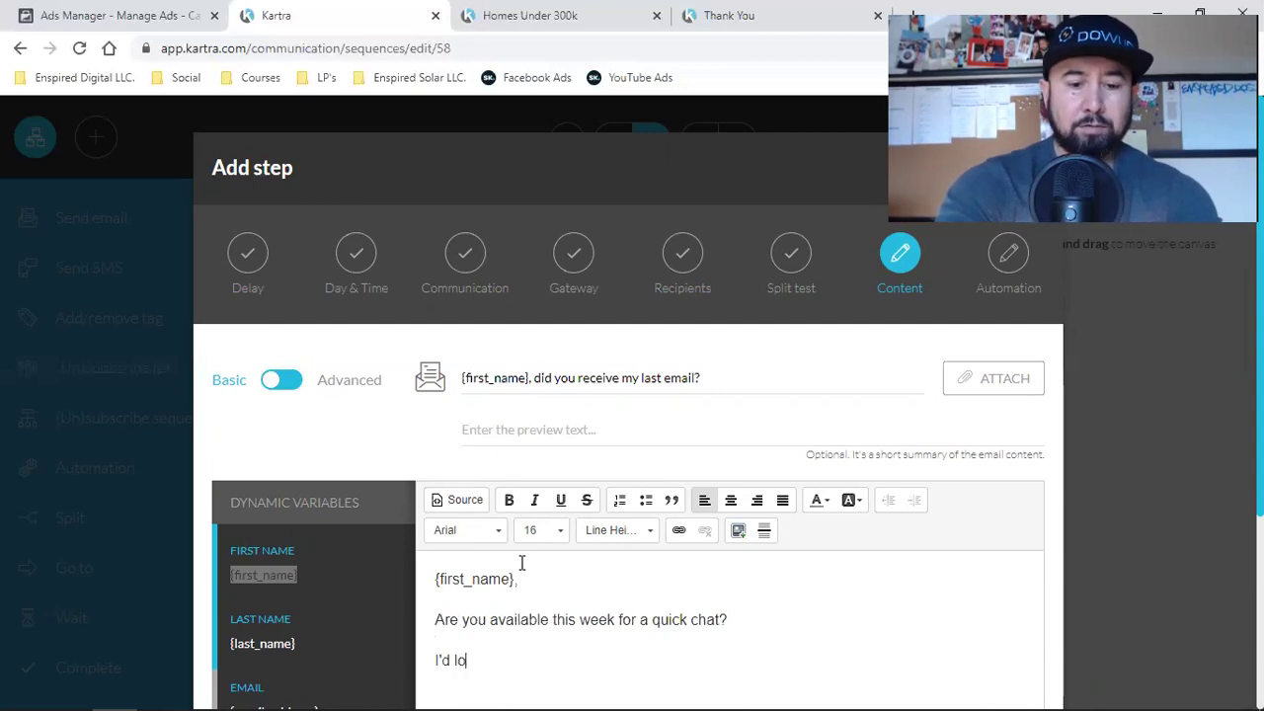
{"action": "type", "text": "to know you and "}
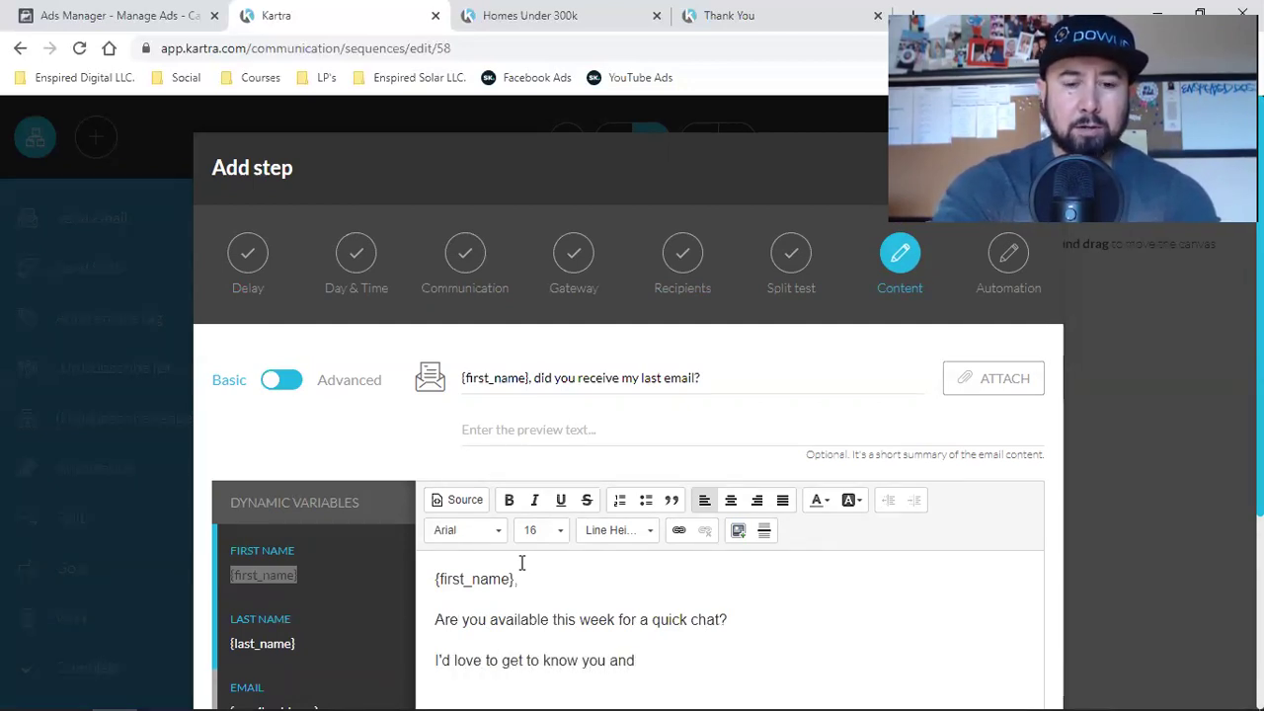
{"action": "type", "text": "find out your goals. "}
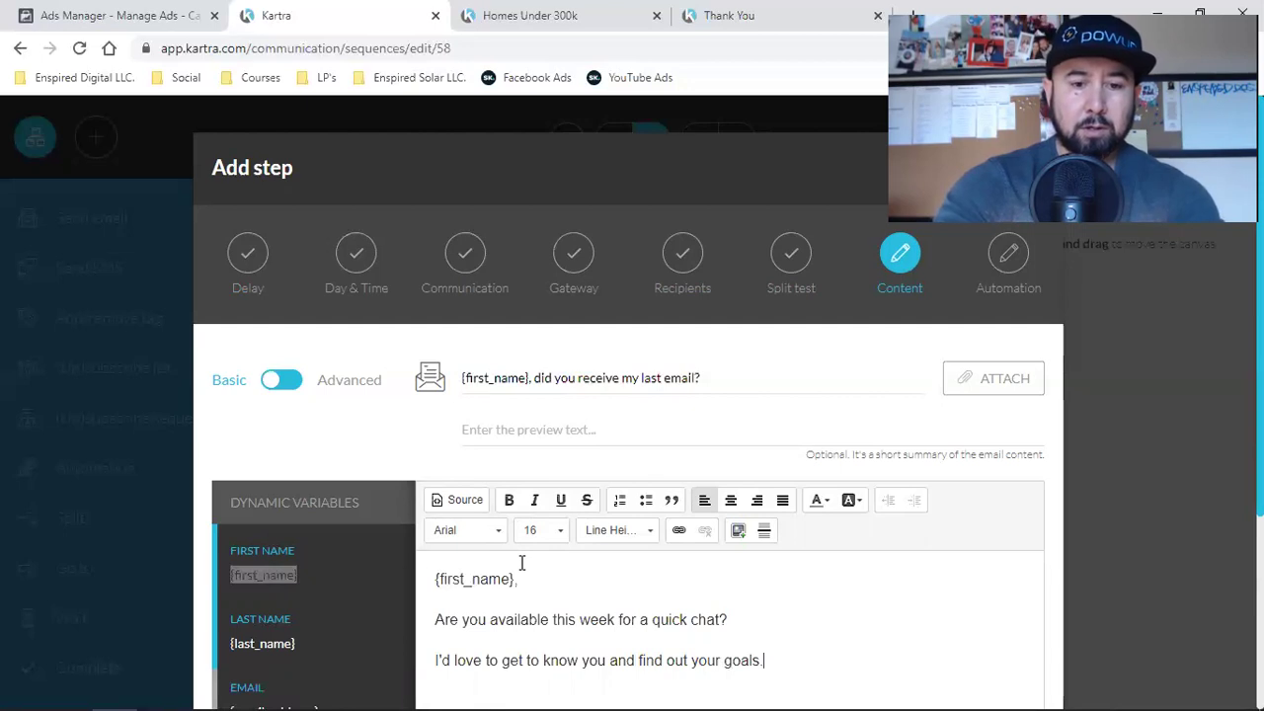
Add the paragraph "Click here and it will take you to my calendar where you can schedule your best time to speak!".
{"action": "type", "text": "Click he"}
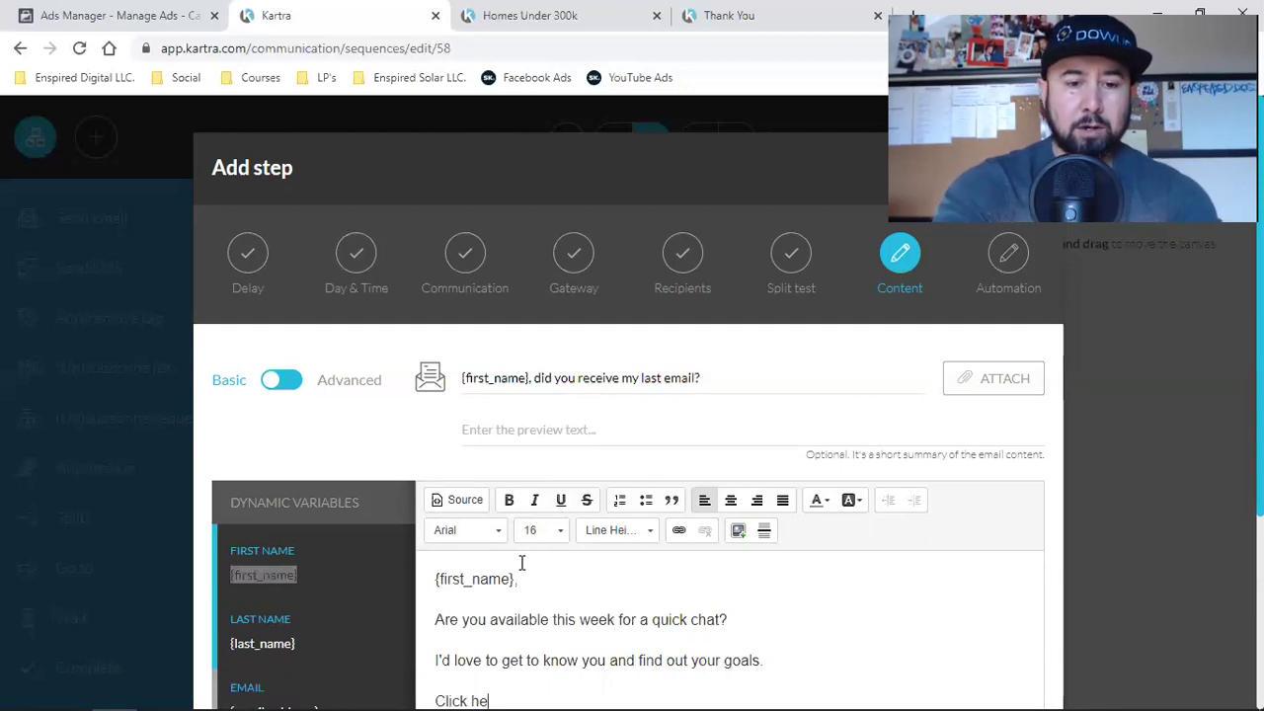
{"action": "type", "text": "re and it will take you"}
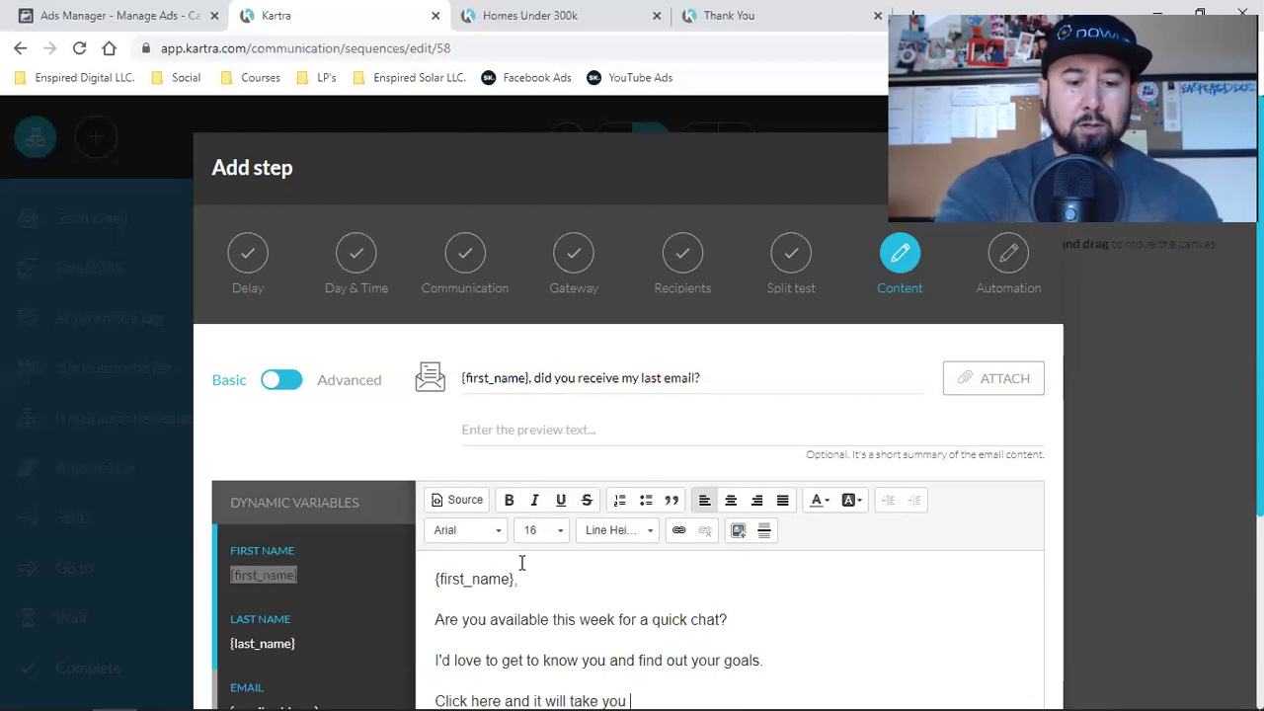
{"action": "type", "text": " to my calendar where you can schedule your best tim"}
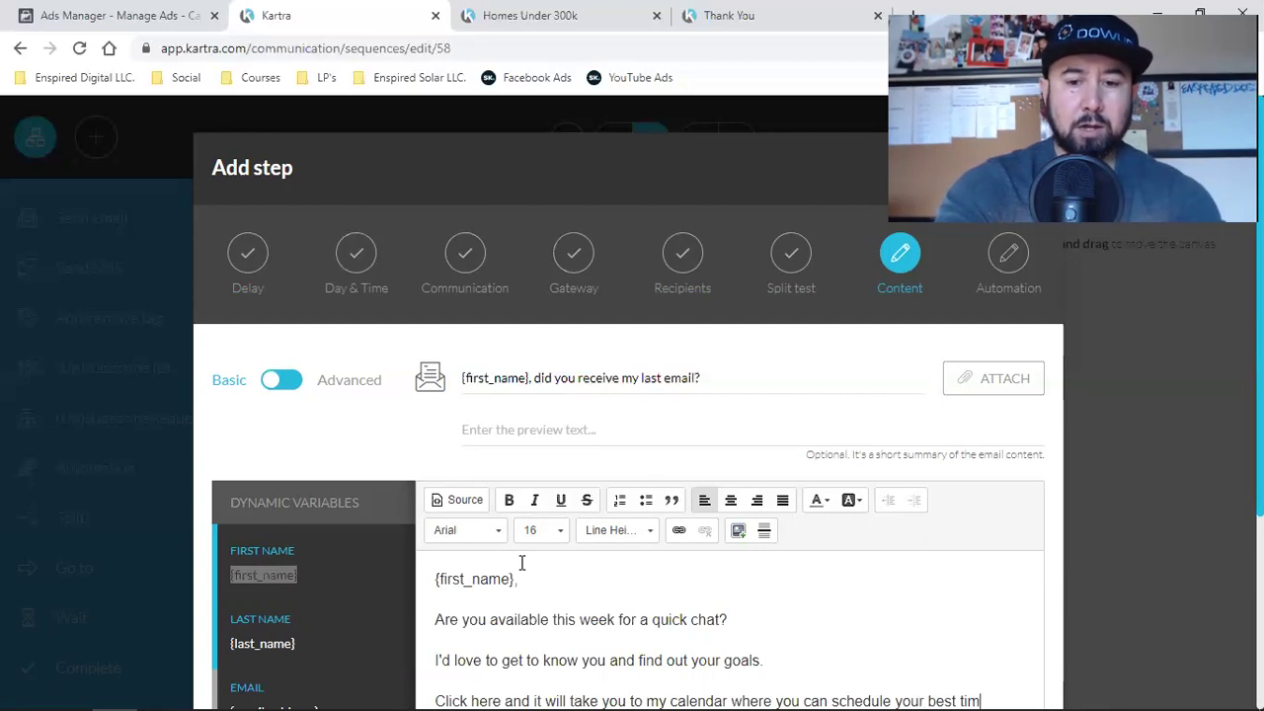
{"action": "type", "text": "to spea"}
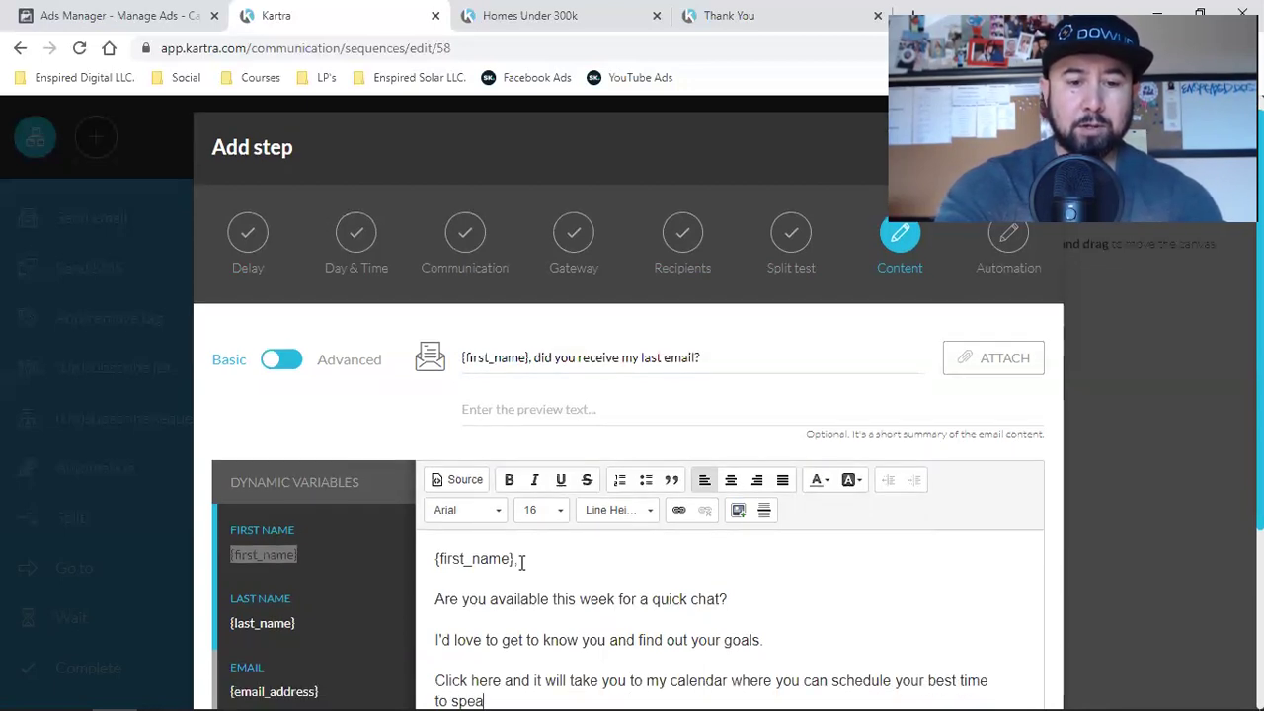
{"action": "type", "text": "k!"}
{"action": "key", "text": "Return"}
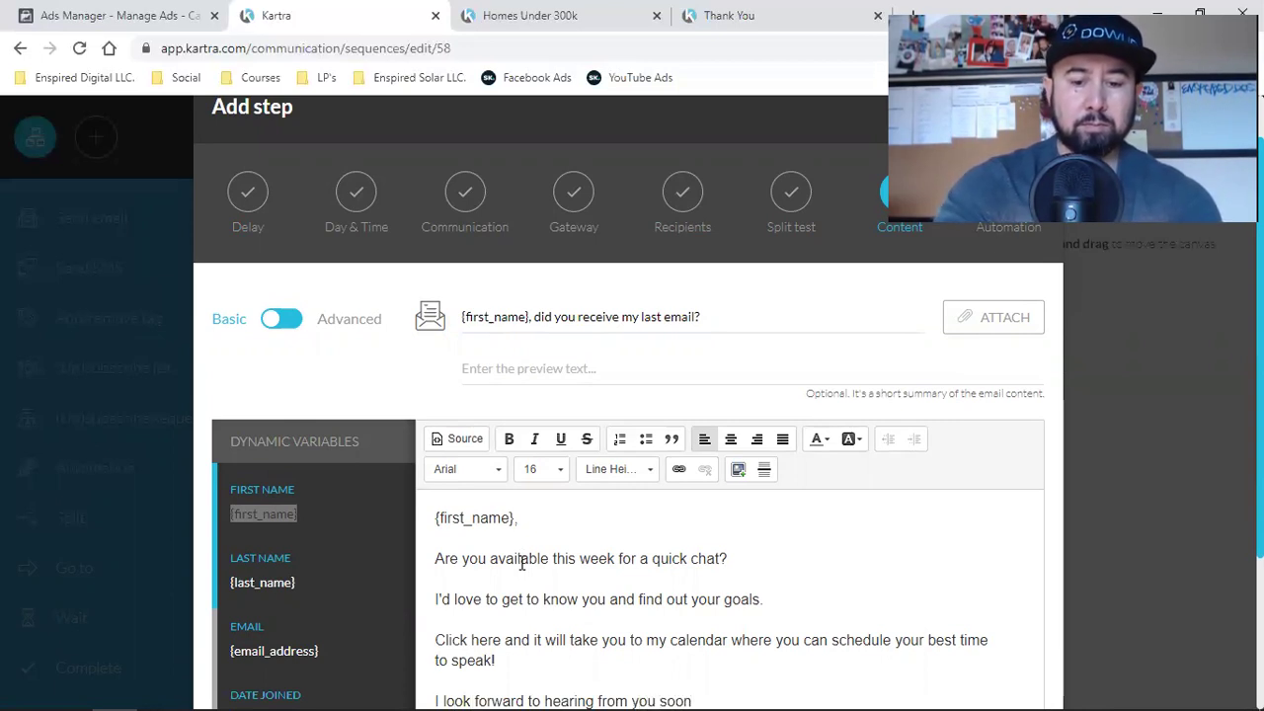
End the email body with the lines "I look forward to hearing from you soon." and "Schedule here!".
{"action": "type", "text": "."}
{"action": "key", "text": "Return"}
{"action": "type", "text": "Sche"}
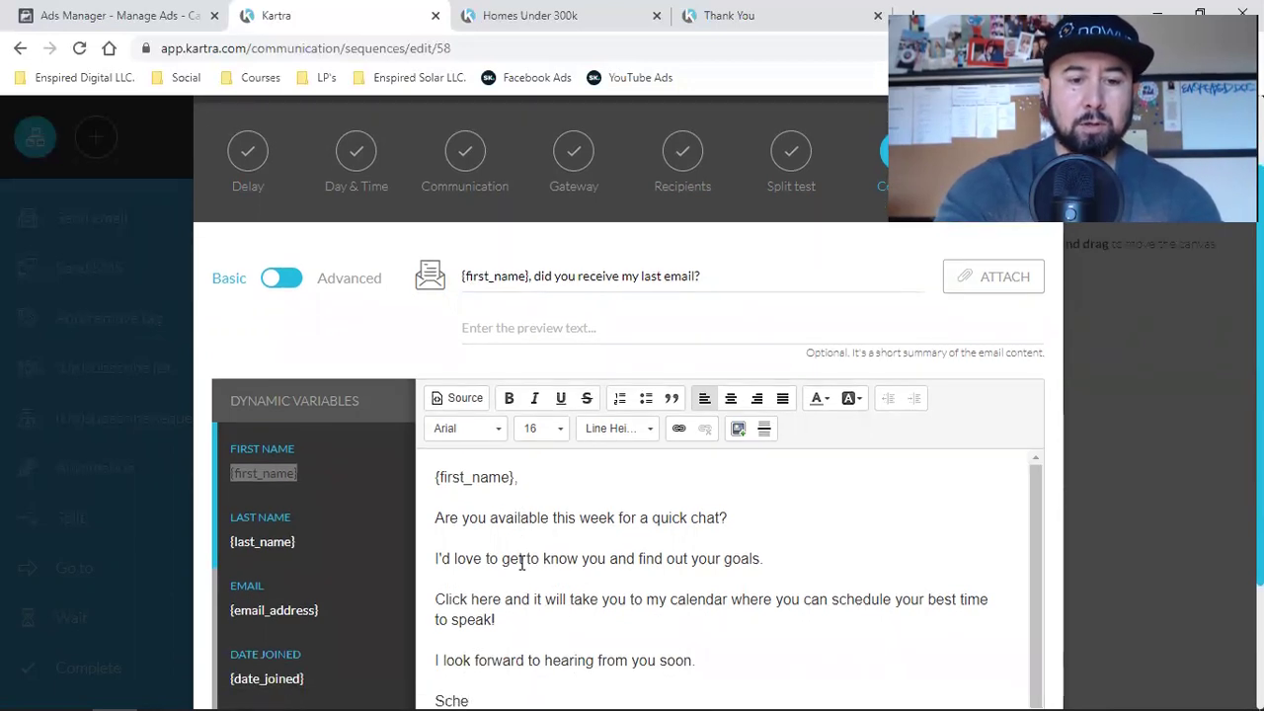
{"action": "type", "text": "dule here"}
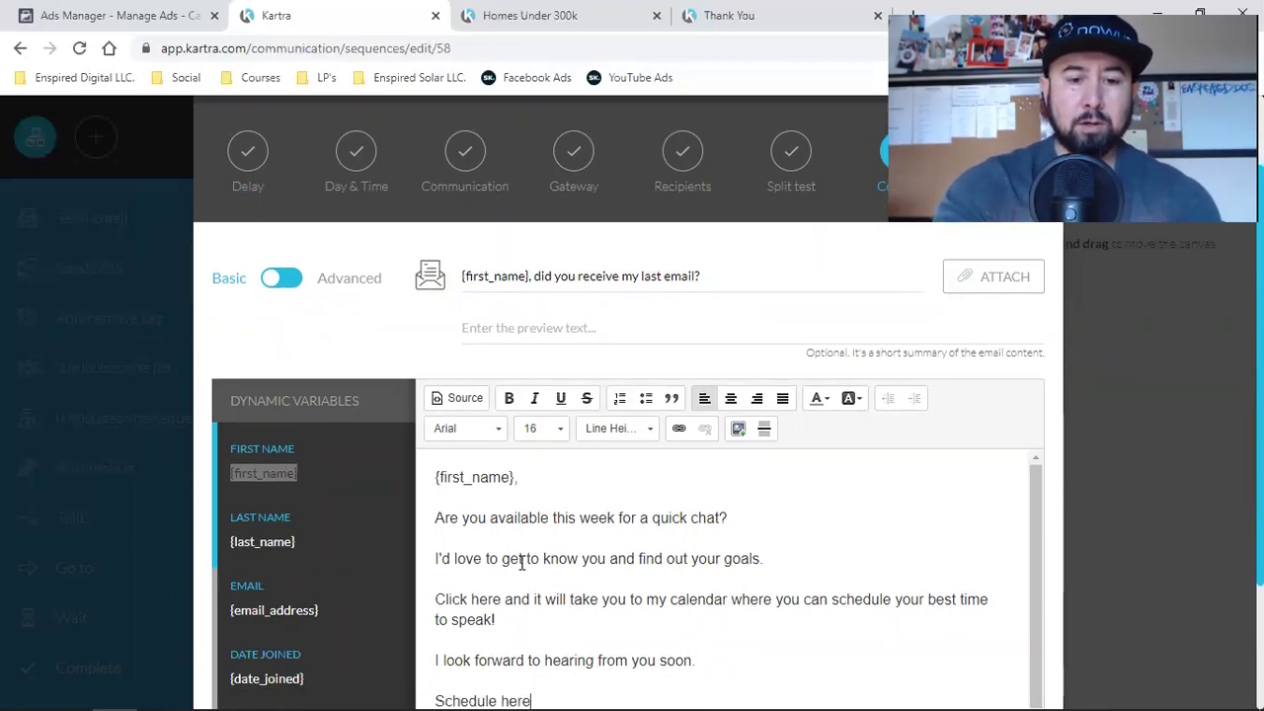
{"action": "type", "text": "!"}
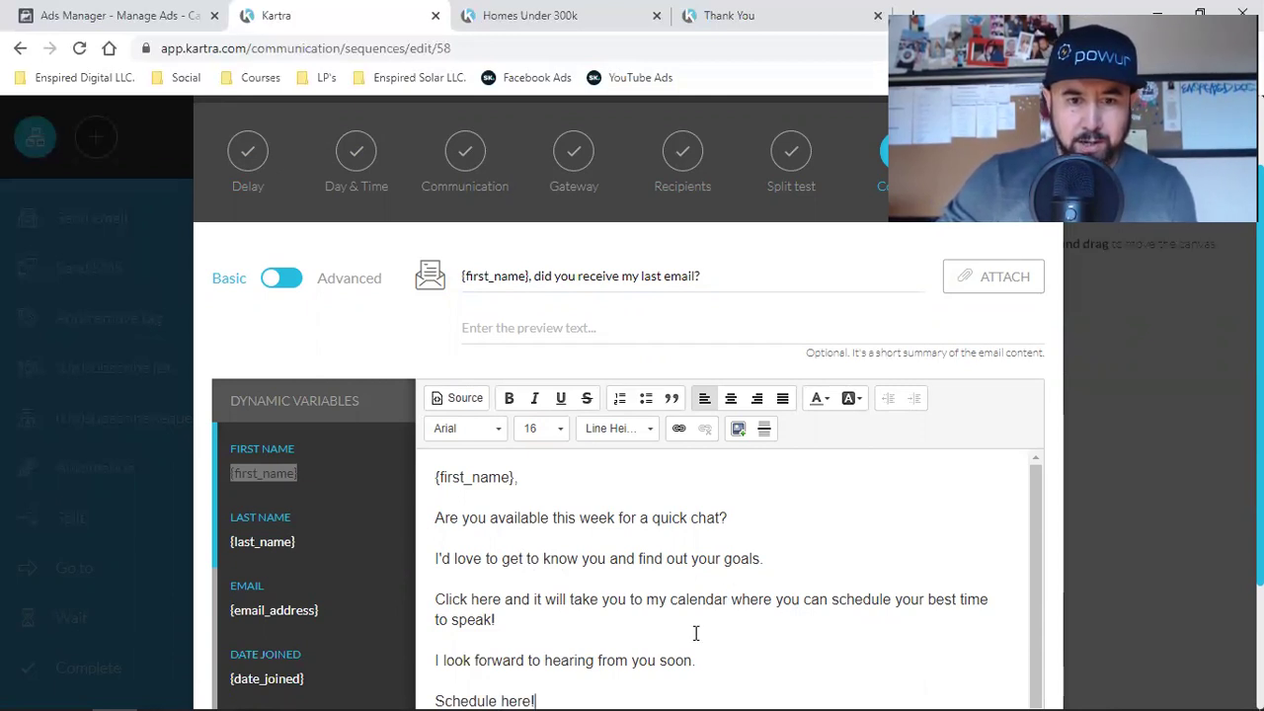
Bold "Click here" for a new link and copy the bookmarked Enspired Digital Strategy Call page's address up to "strategycall/".
{"action": "left_click_drag", "start_coordinate": [502, 596], "coordinate": [458, 595]}
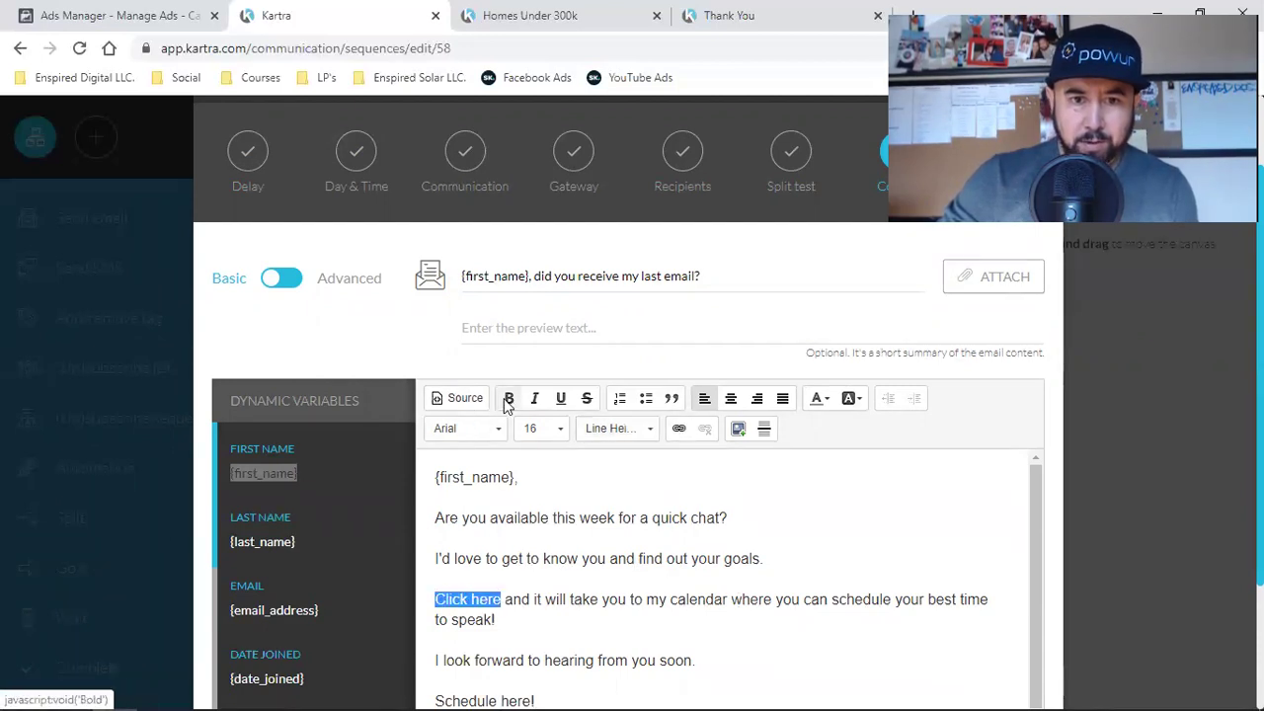
{"action": "left_click", "coordinate": [678, 430]}
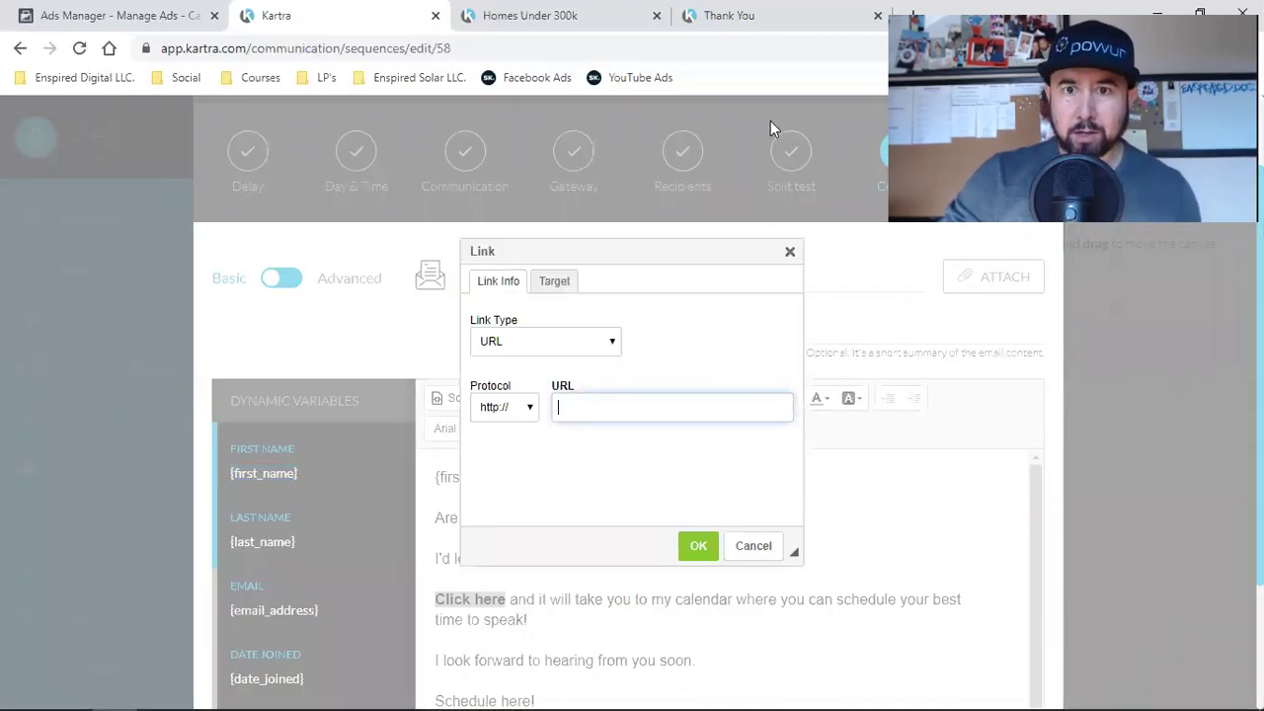
{"action": "key", "text": "ctrl+t"}
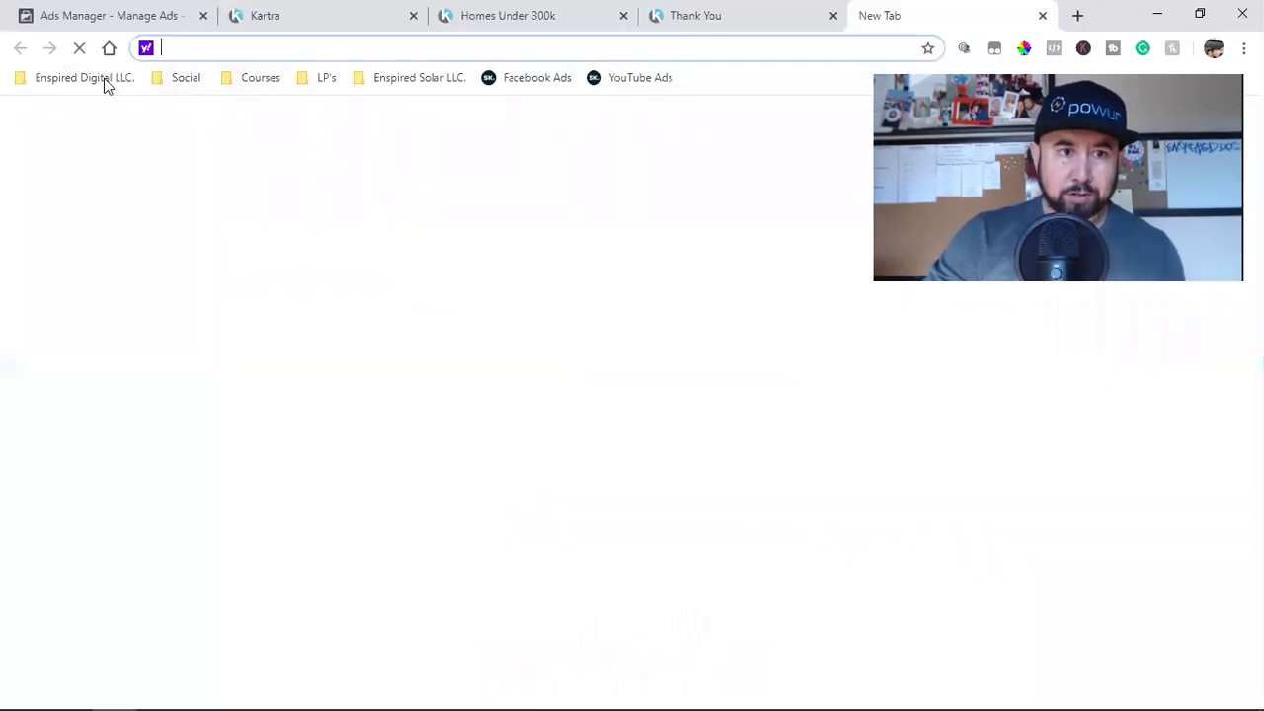
{"action": "left_click", "coordinate": [99, 78]}
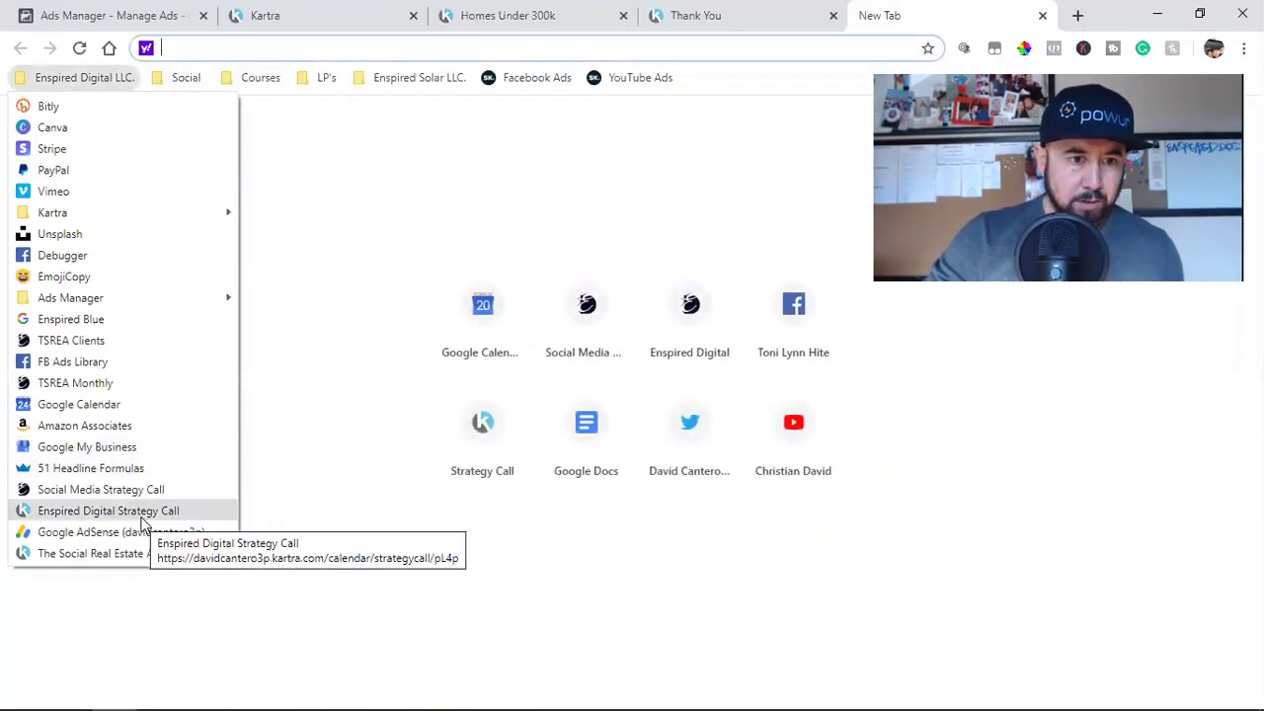
{"action": "left_click", "coordinate": [109, 510]}
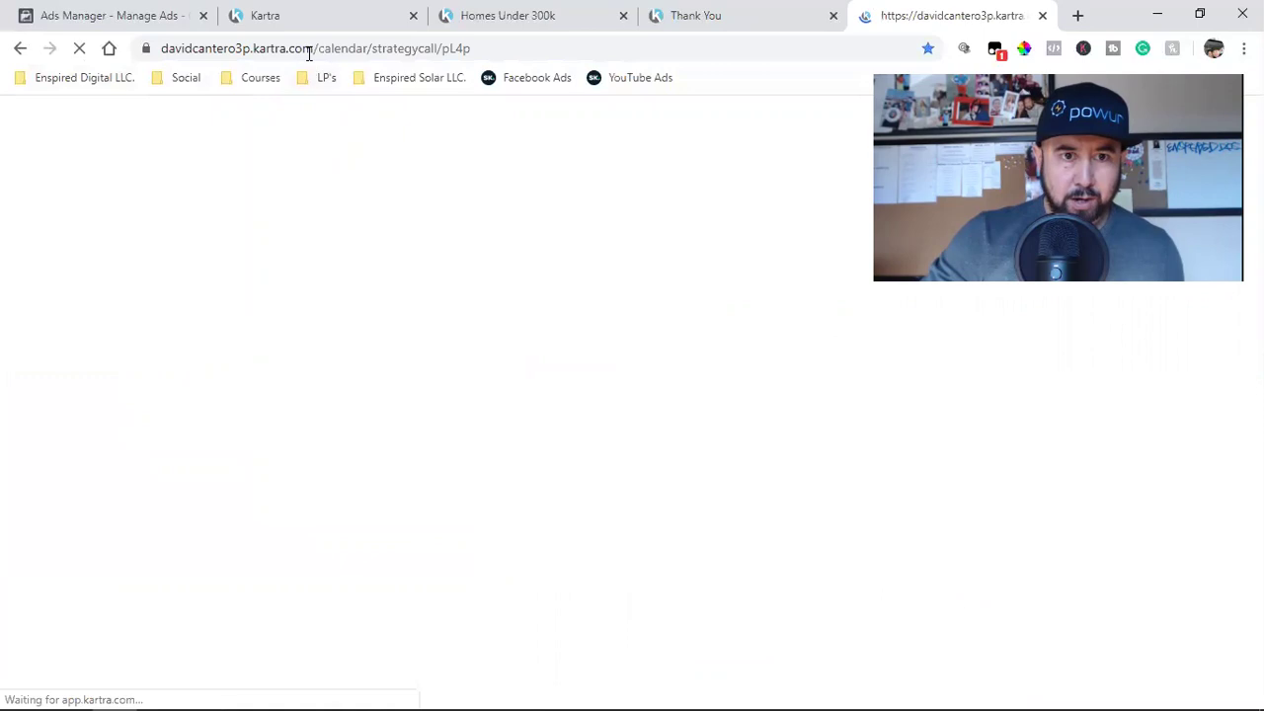
{"action": "left_click_drag", "start_coordinate": [362, 49], "coordinate": [346, 55]}
{"action": "left_click_drag", "start_coordinate": [485, 49], "coordinate": [197, 47]}
{"action": "right_click", "coordinate": [196, 47]}
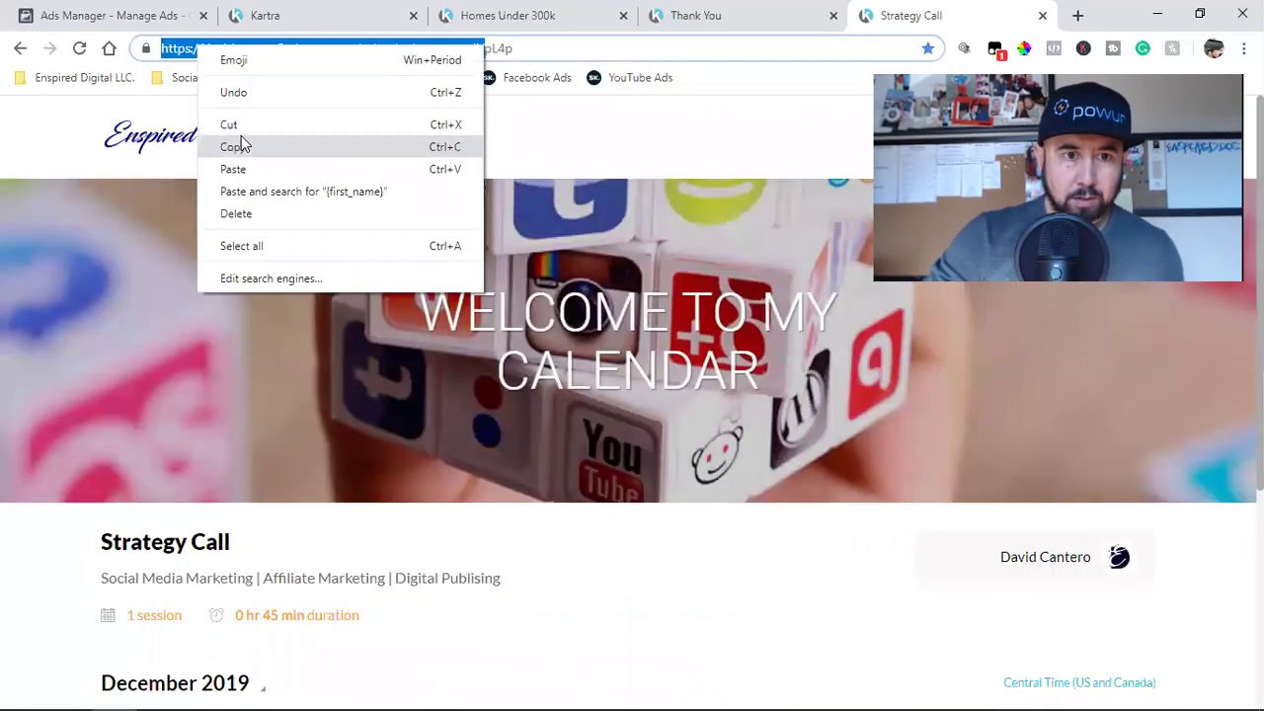
{"action": "left_click", "coordinate": [241, 141]}
Link "Click here" in the email body to the copied https strategy call calendar address.
{"action": "left_click", "coordinate": [287, 14]}
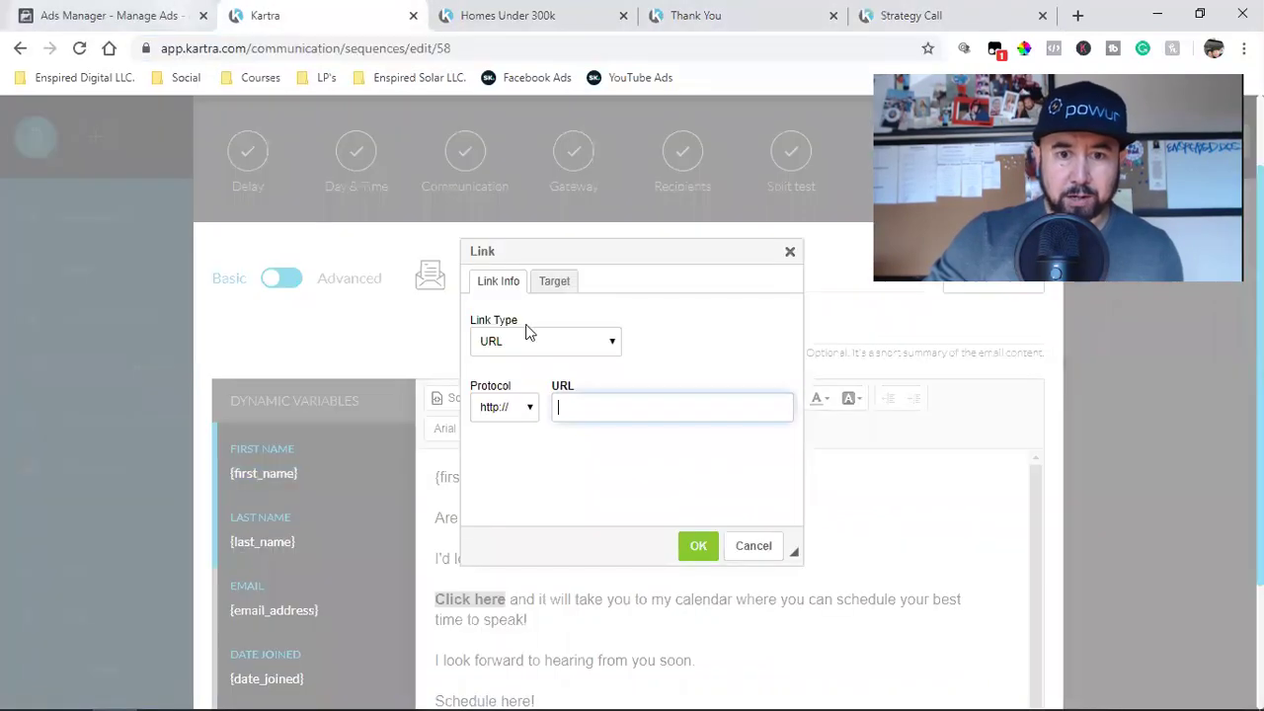
{"action": "key", "text": "ctrl+v"}
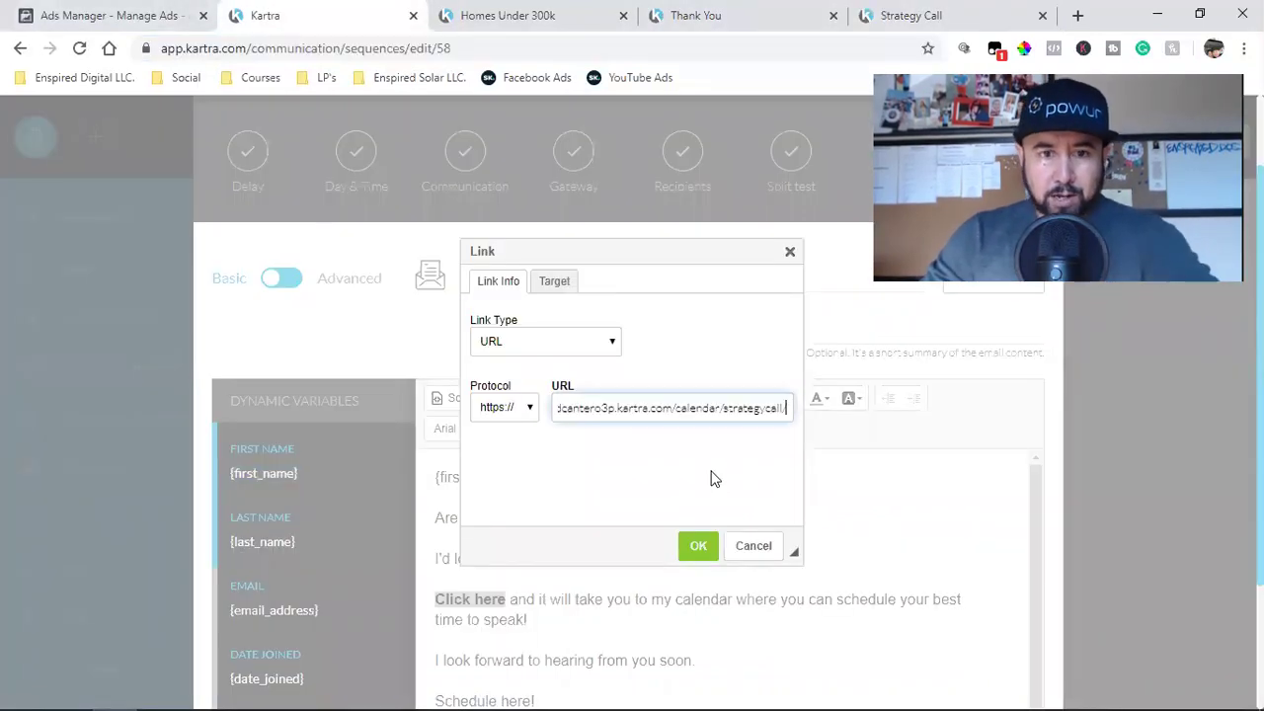
{"action": "left_click", "coordinate": [691, 548]}
{"action": "left_click", "coordinate": [568, 601]}
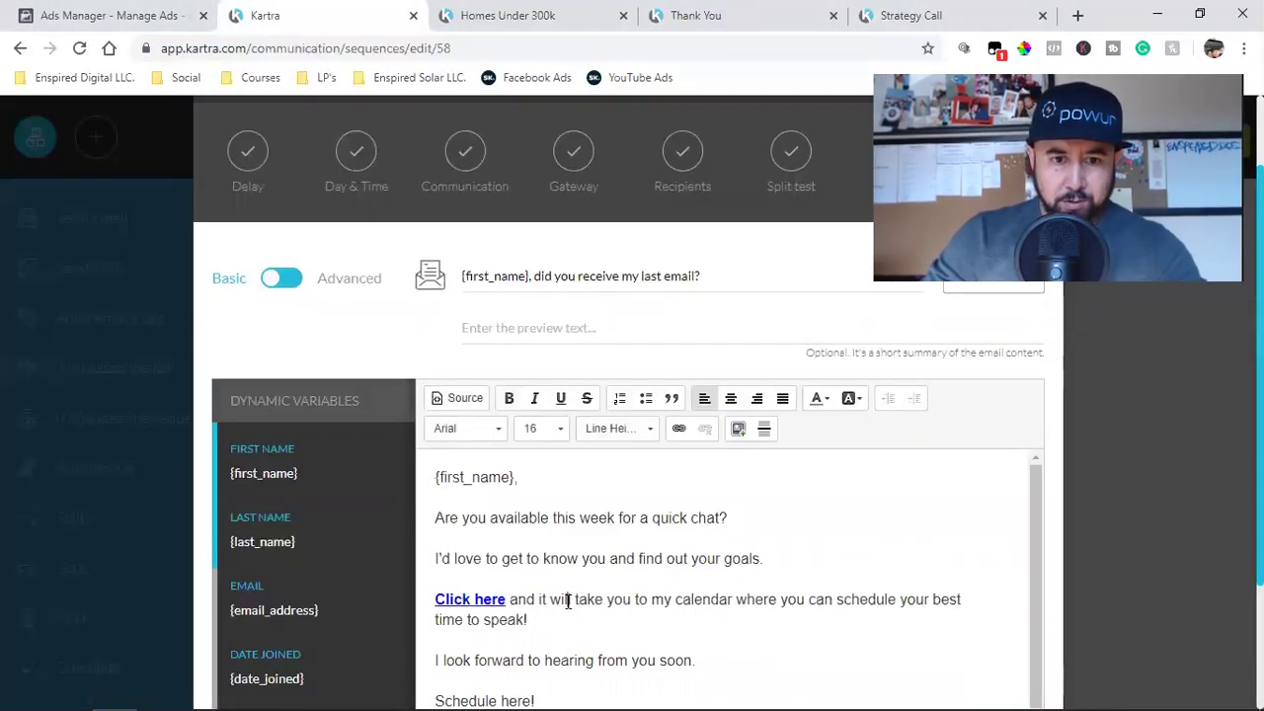
Bold "Schedule here!" at the end of the email and link it to the copied https strategy call calendar address.
{"action": "scroll", "coordinate": [570, 622], "scroll_direction": "down", "scroll_amount": 2}
{"action": "left_click_drag", "start_coordinate": [536, 518], "coordinate": [452, 500]}
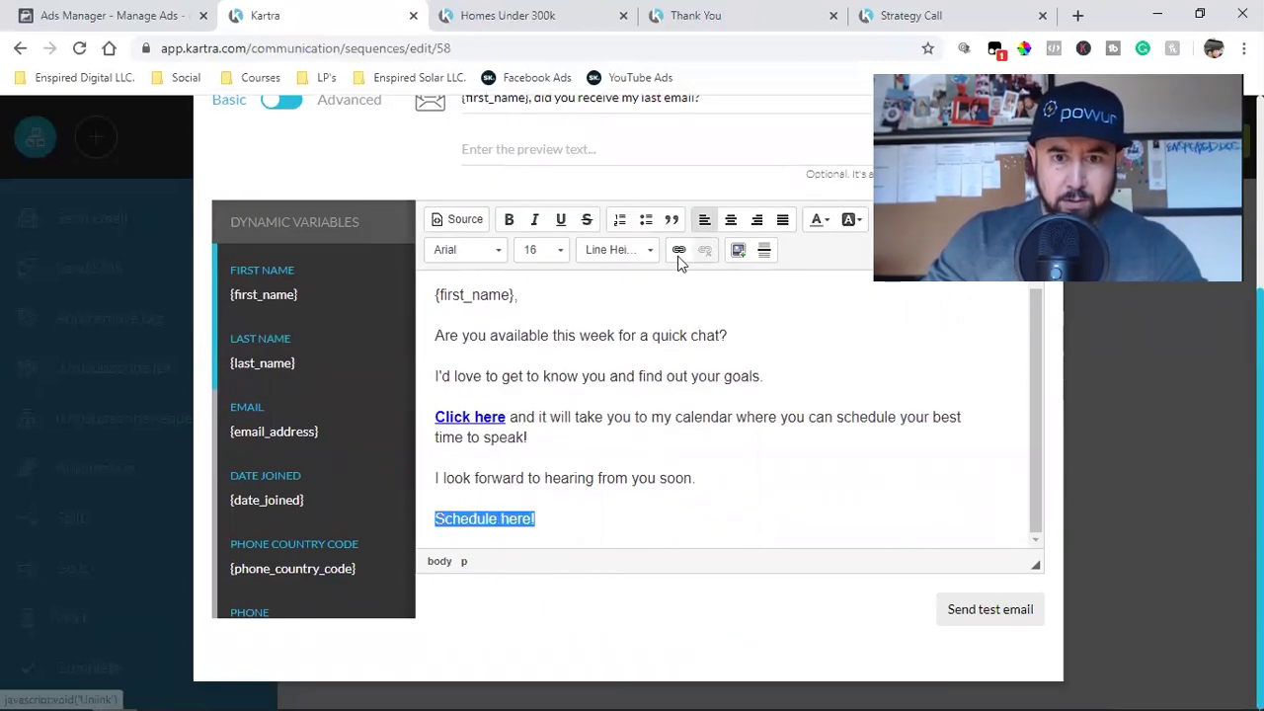
{"action": "left_click", "coordinate": [509, 221]}
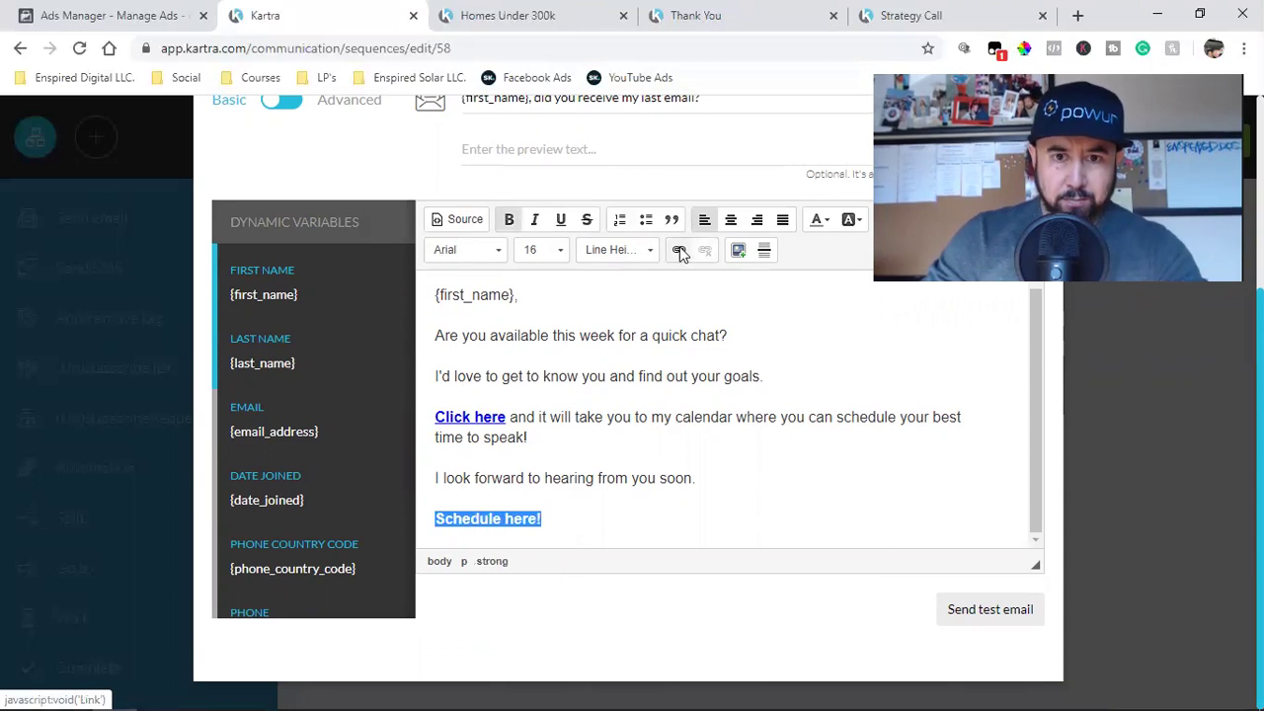
{"action": "left_click", "coordinate": [679, 250]}
{"action": "key", "text": "ctrl+v"}
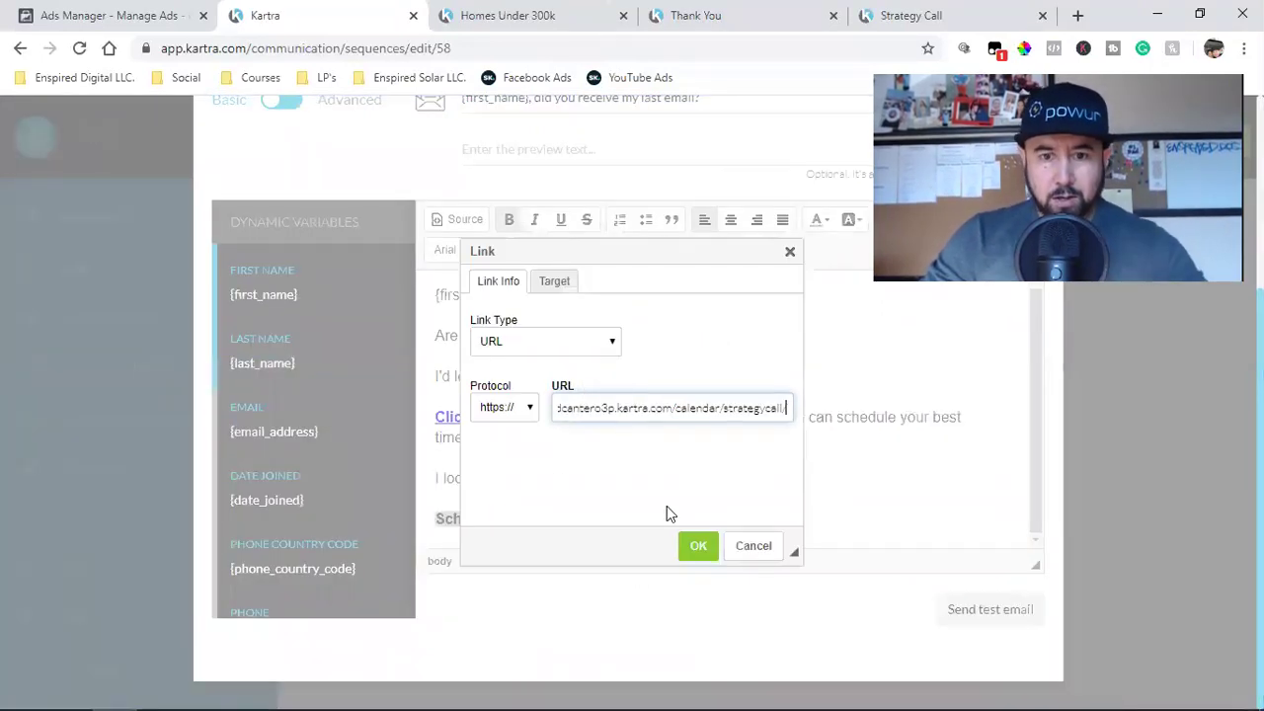
{"action": "left_click", "coordinate": [697, 549]}
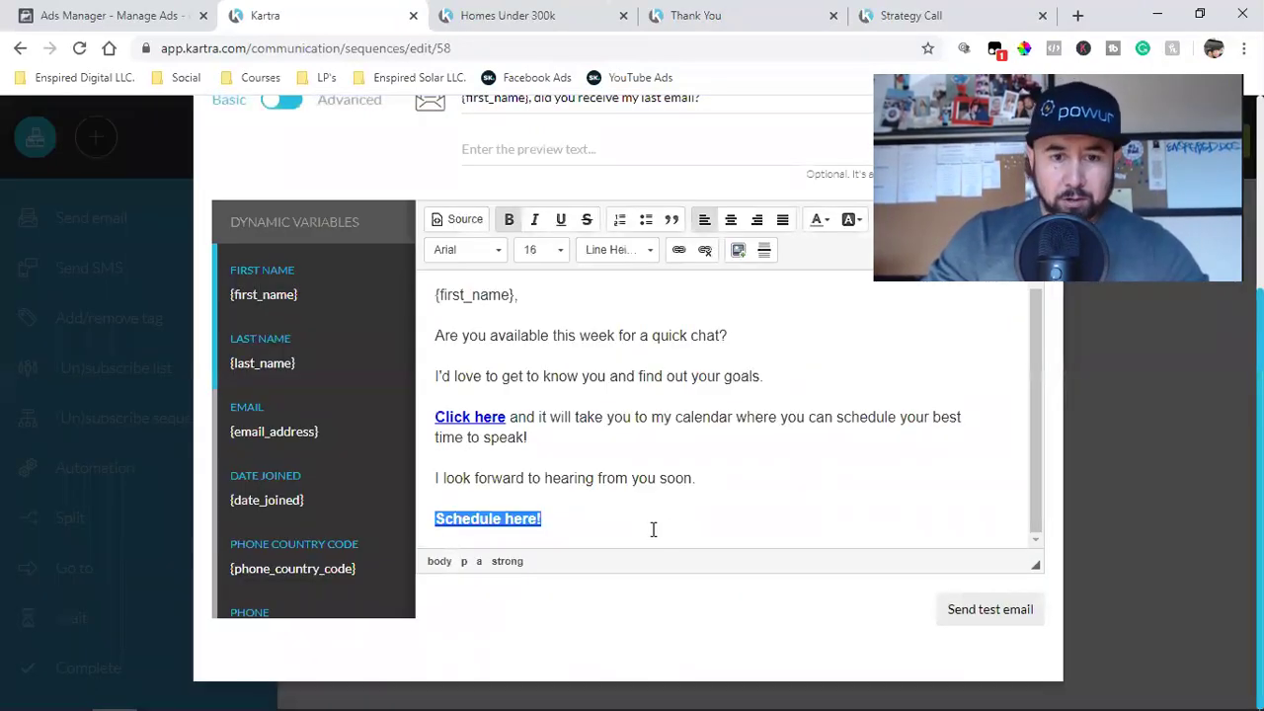
{"action": "left_click", "coordinate": [653, 529]}
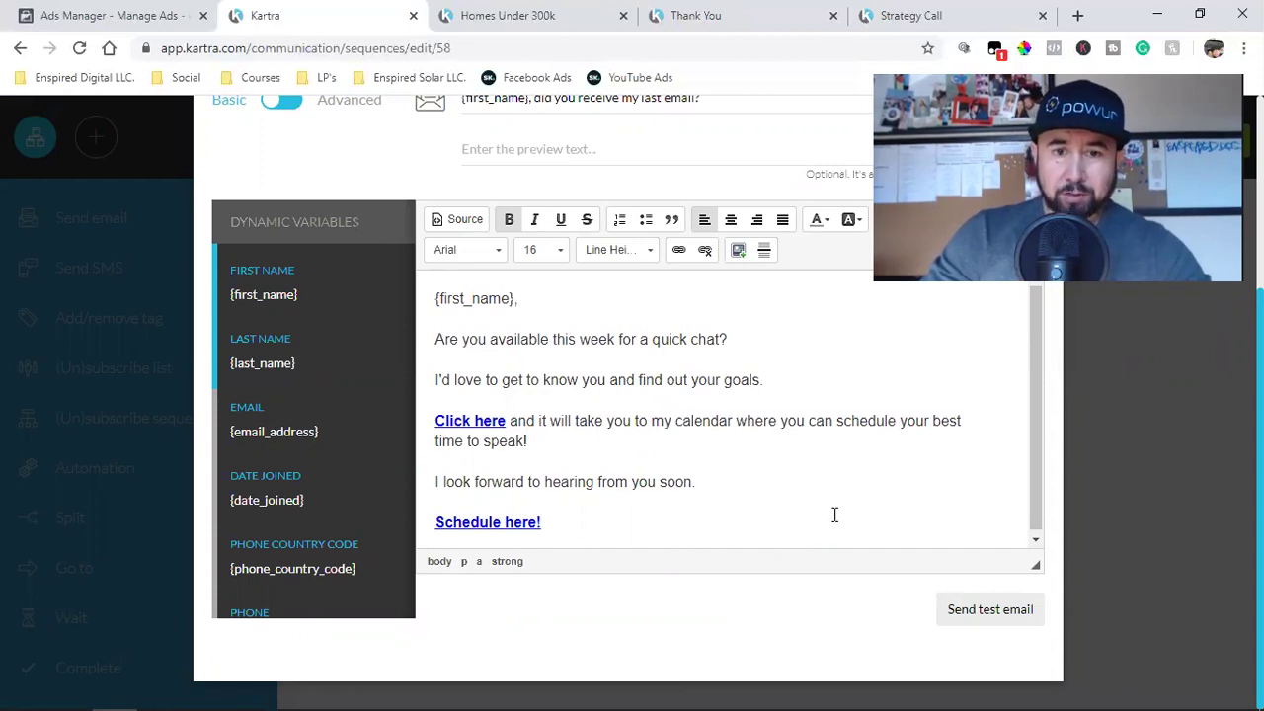
Create the Day 3 email step without any automation and activate it in the sequence.
{"action": "scroll", "coordinate": [832, 514], "scroll_direction": "up", "scroll_amount": 3}
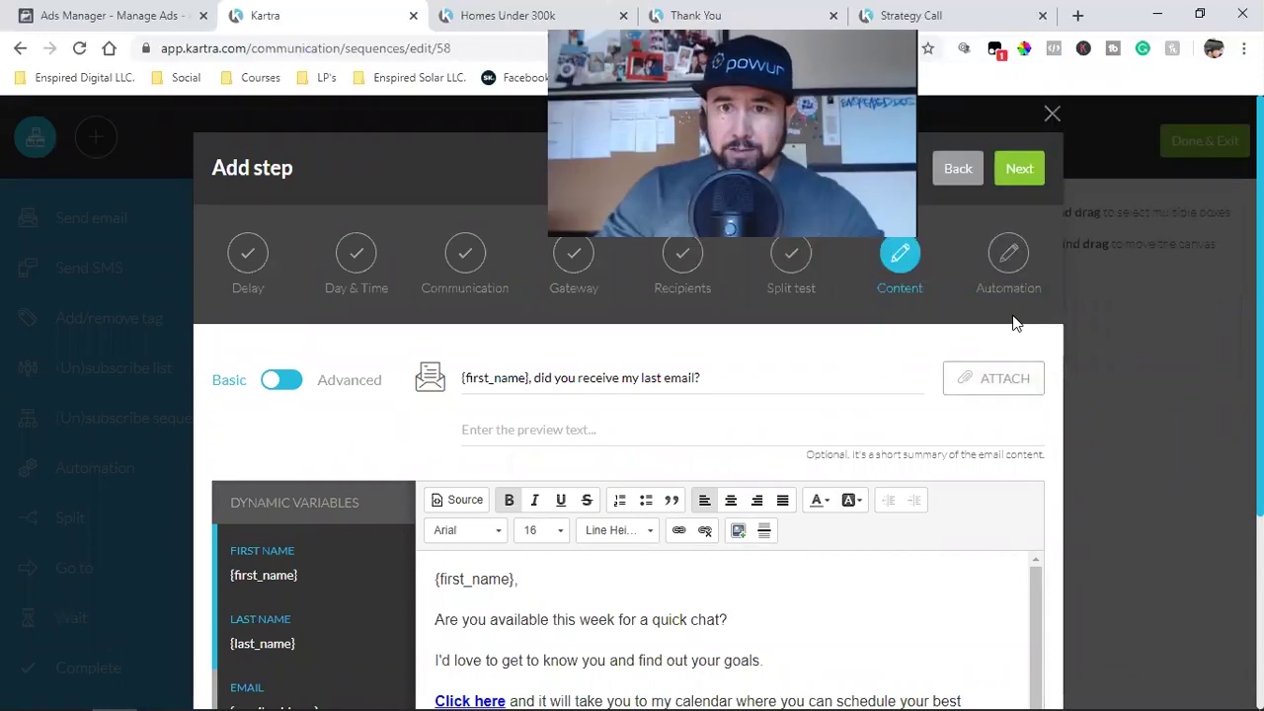
{"action": "left_click", "coordinate": [1020, 173]}
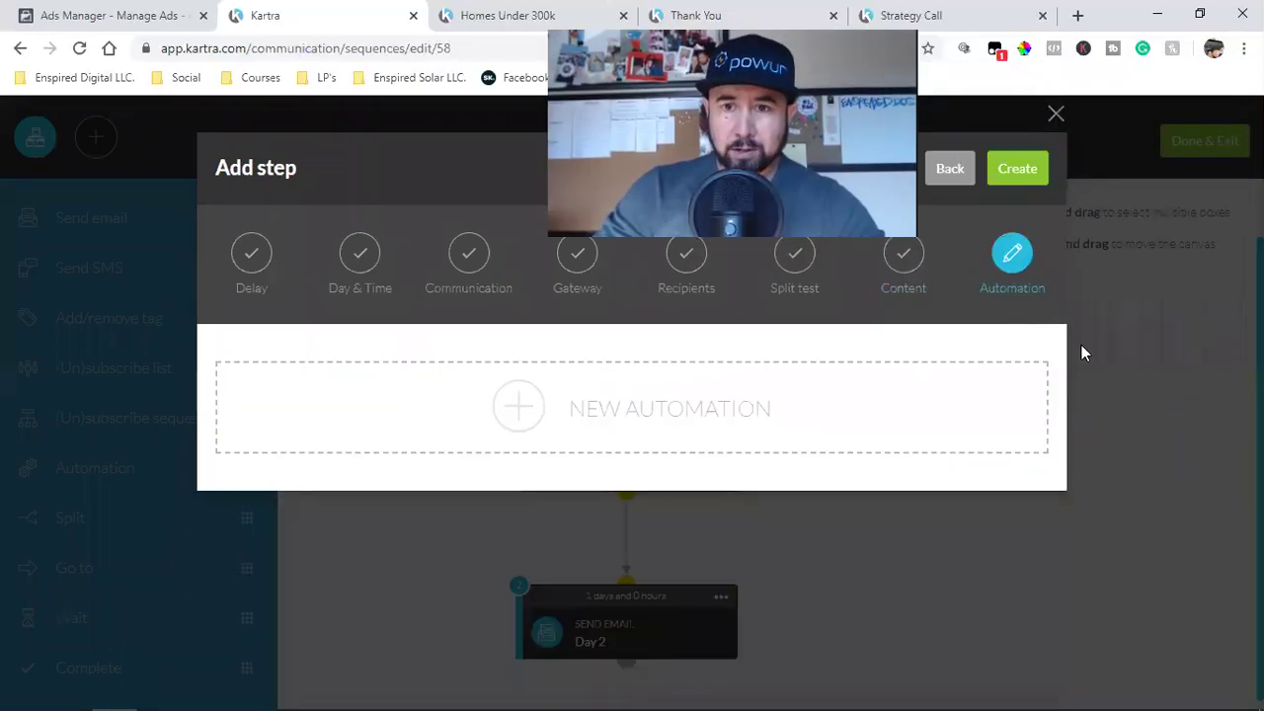
{"action": "left_click", "coordinate": [993, 170]}
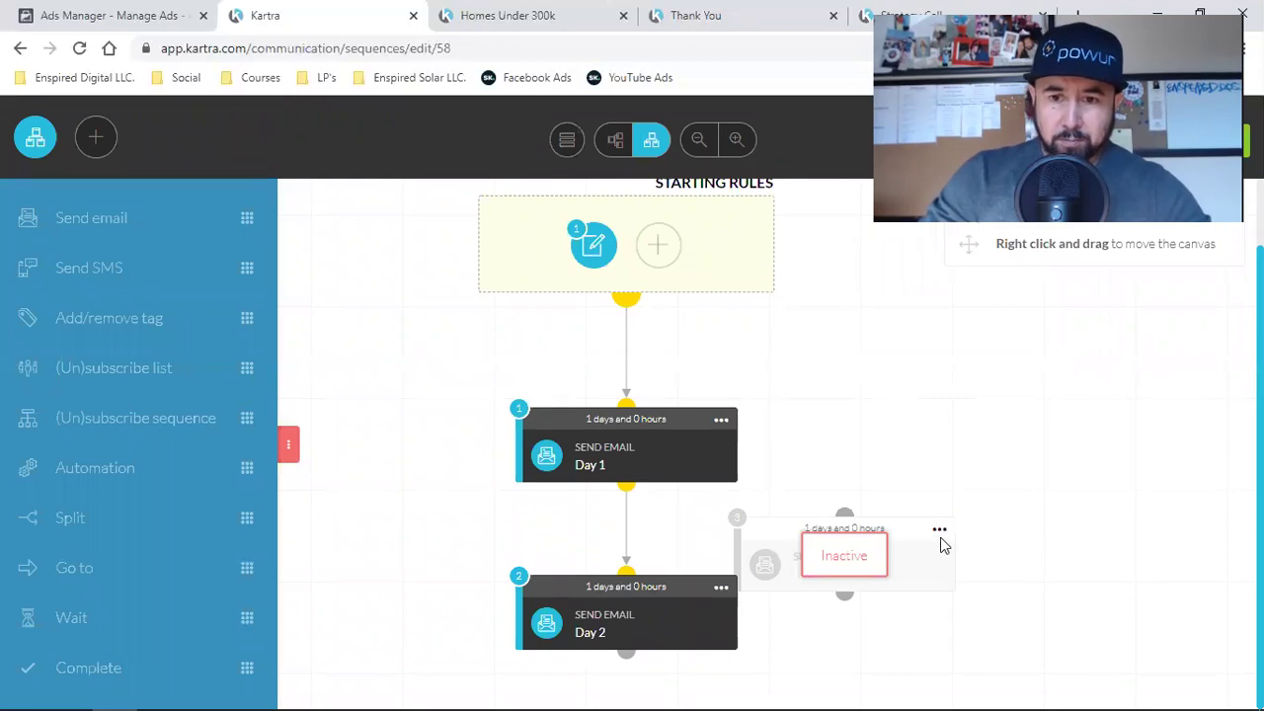
{"action": "left_click", "coordinate": [938, 531]}
{"action": "left_click", "coordinate": [1015, 480]}
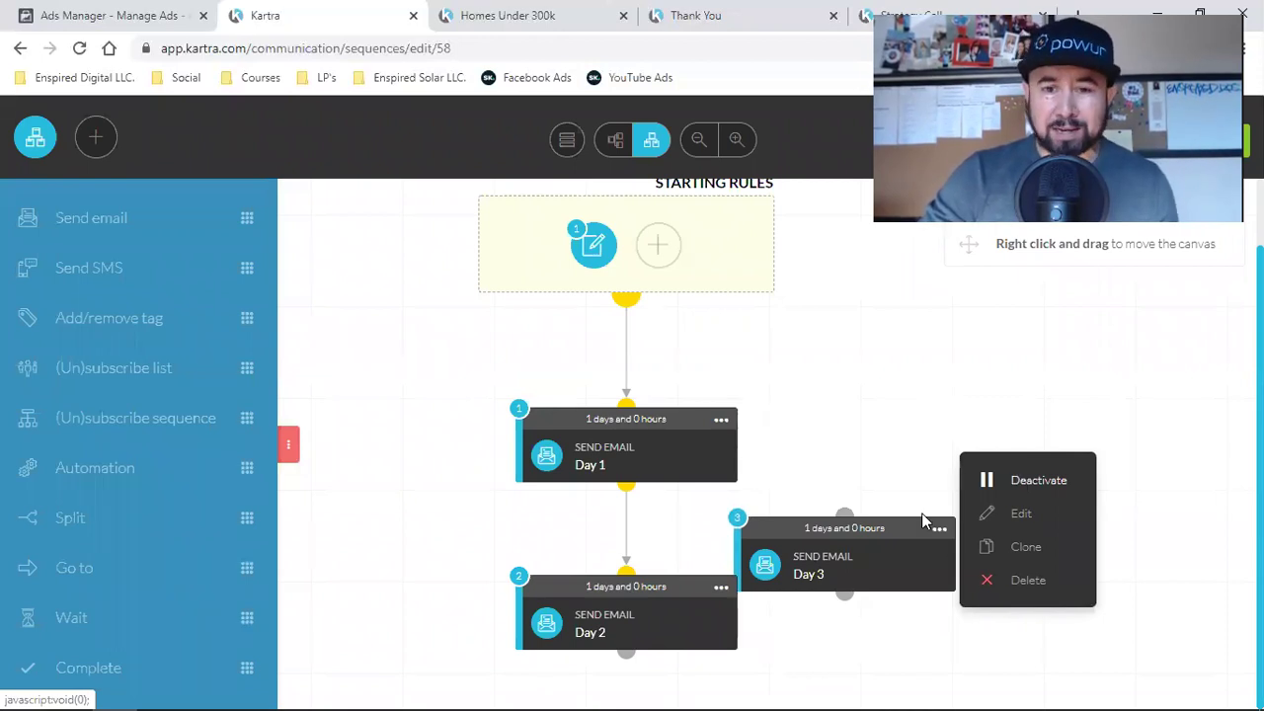
Place the Day 3 email below Day 2, connect it as the following sequence step, and look over the whole flow.
{"action": "left_click_drag", "start_coordinate": [865, 527], "coordinate": [665, 518]}
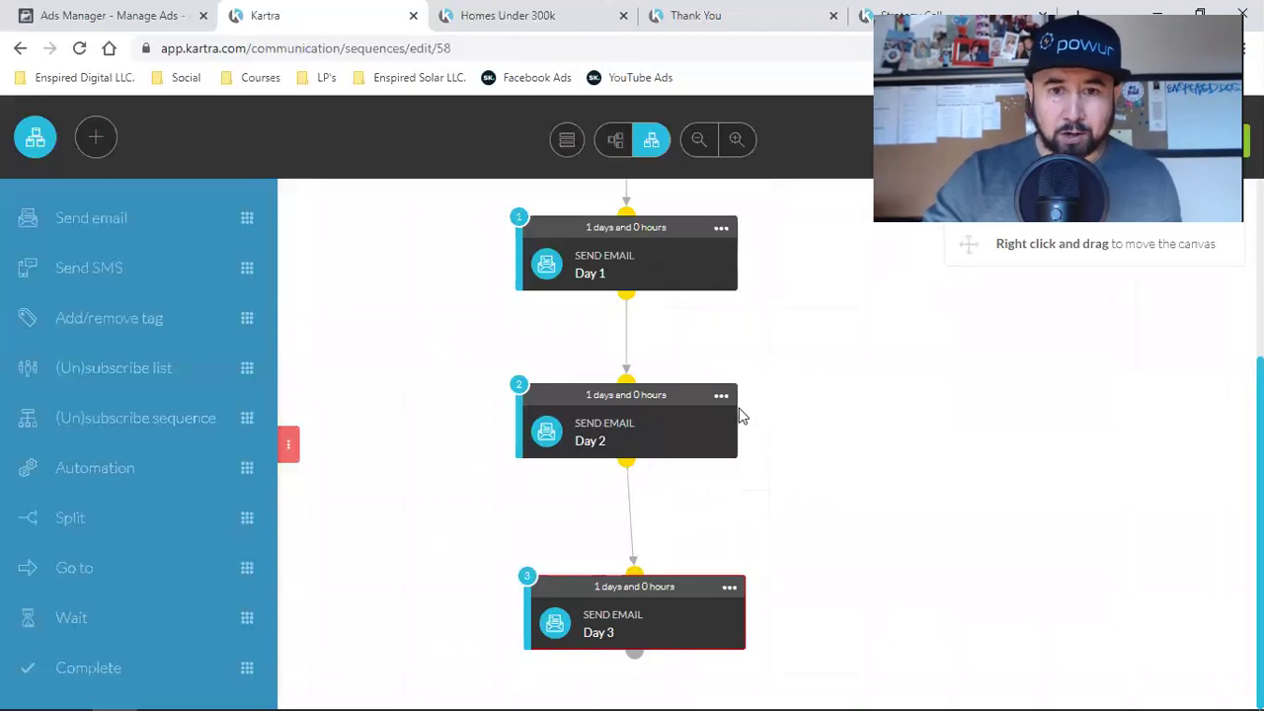
{"action": "scroll", "coordinate": [846, 530], "scroll_direction": "up", "scroll_amount": 3}
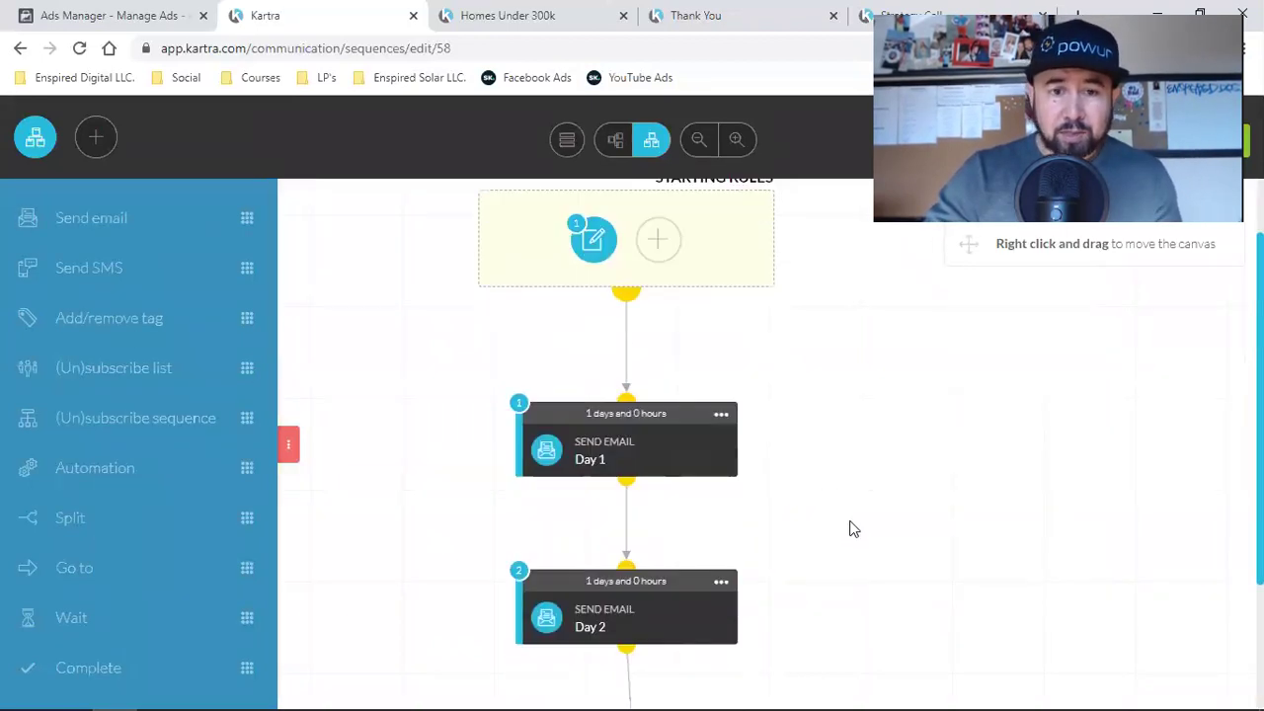
{"action": "scroll", "coordinate": [853, 529], "scroll_direction": "down", "scroll_amount": 2}
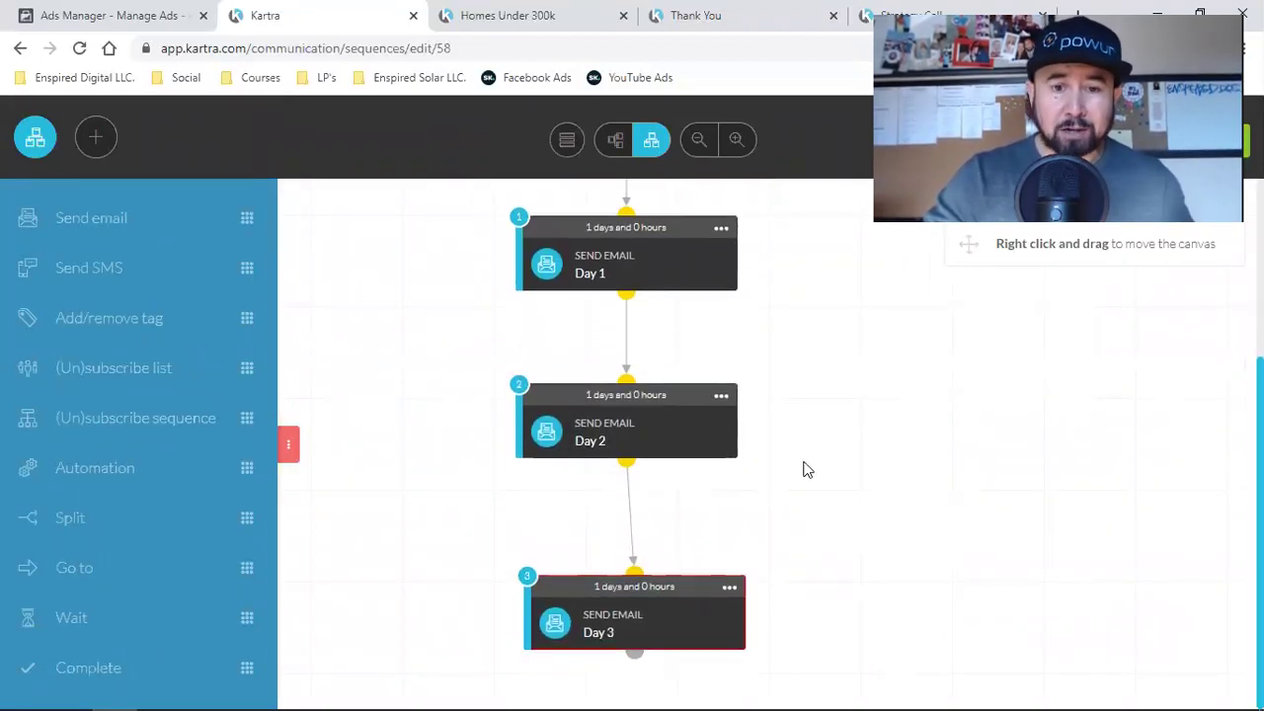
{"action": "scroll", "coordinate": [812, 472], "scroll_direction": "up", "scroll_amount": 3}
{"action": "scroll", "coordinate": [854, 563], "scroll_direction": "down", "scroll_amount": 2}
{"action": "scroll", "coordinate": [1050, 474], "scroll_direction": "up", "scroll_amount": 3}
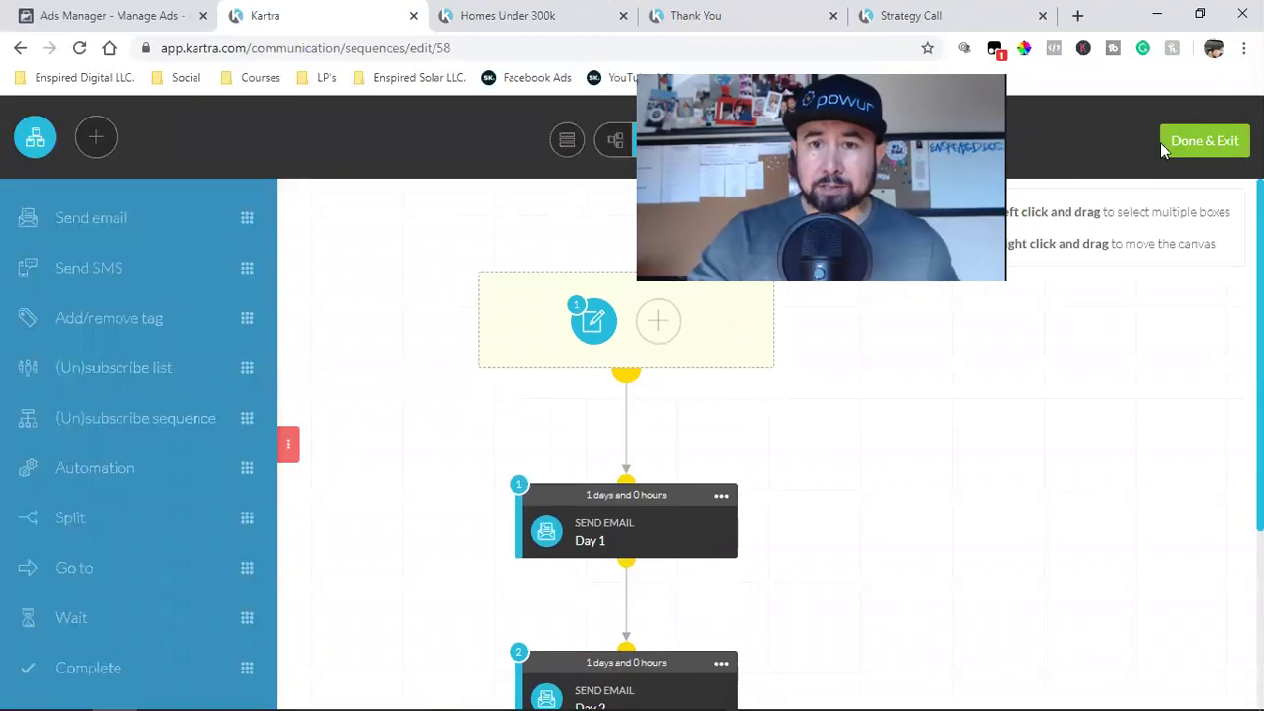
Finish and exit the sequence, and open the "Buyer Leads - No Listing" form for editing.
{"action": "left_click", "coordinate": [1160, 142]}
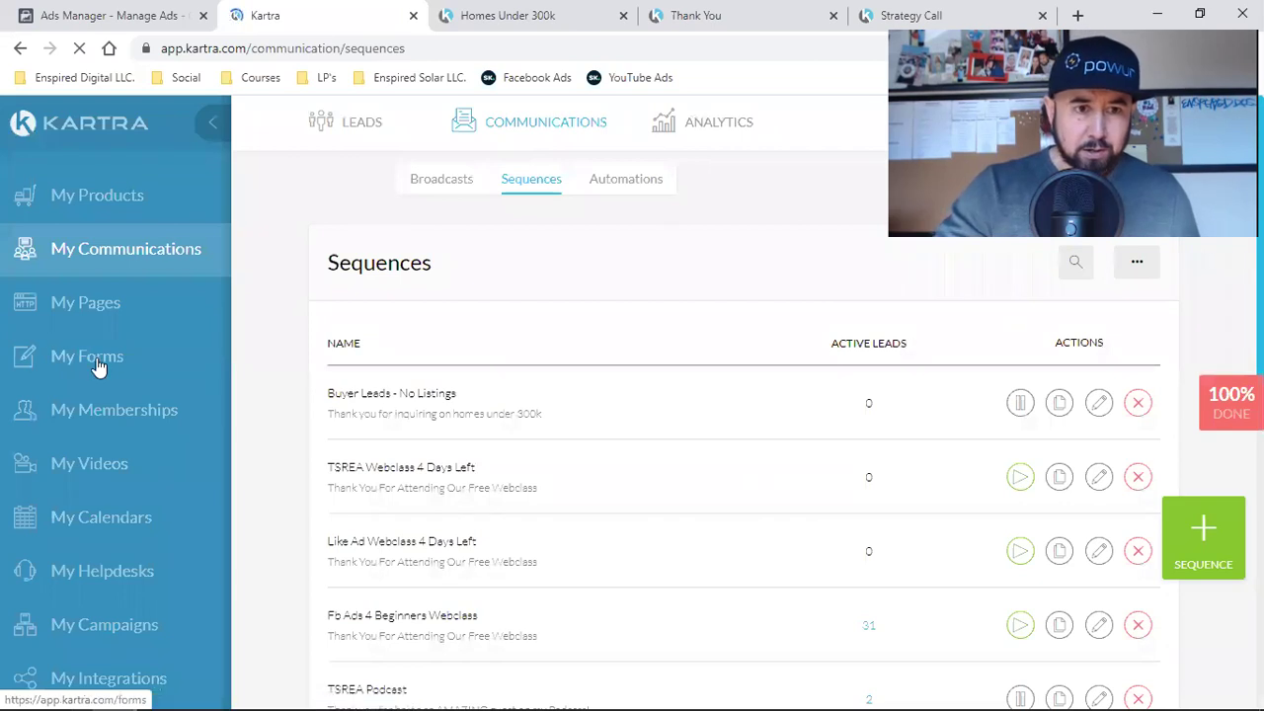
{"action": "left_click", "coordinate": [98, 366]}
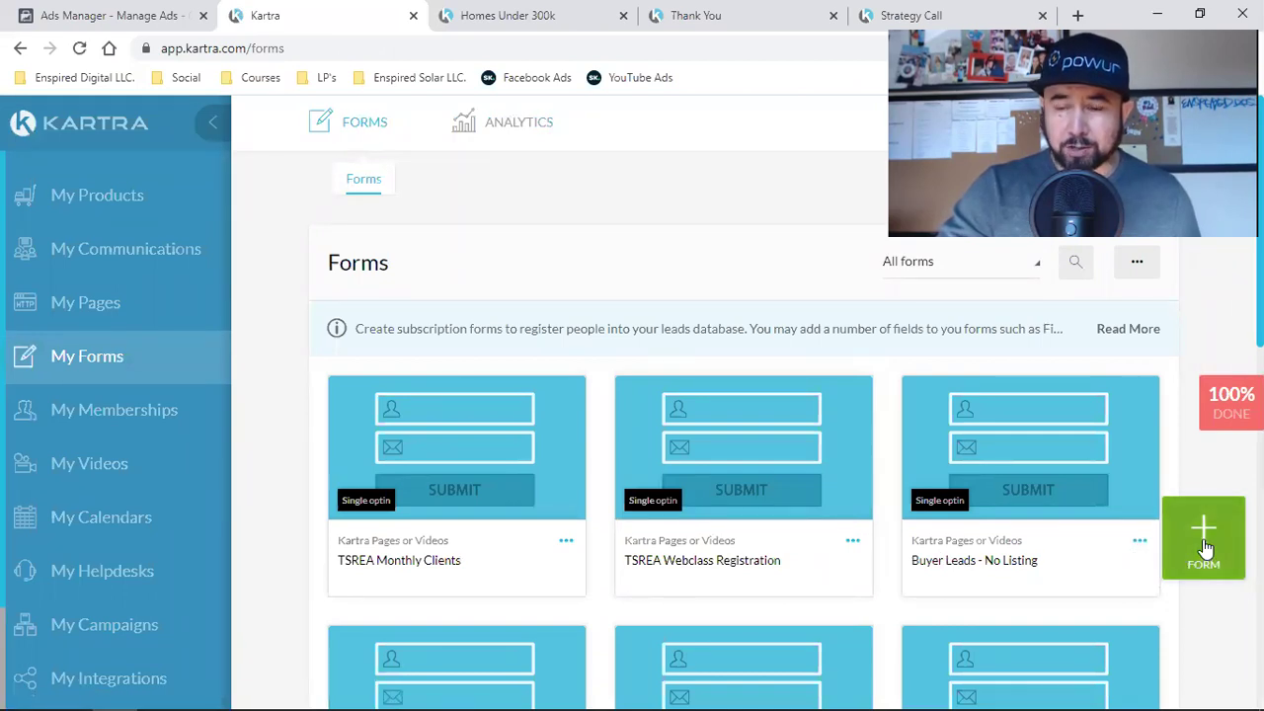
{"action": "left_click", "coordinate": [1138, 541]}
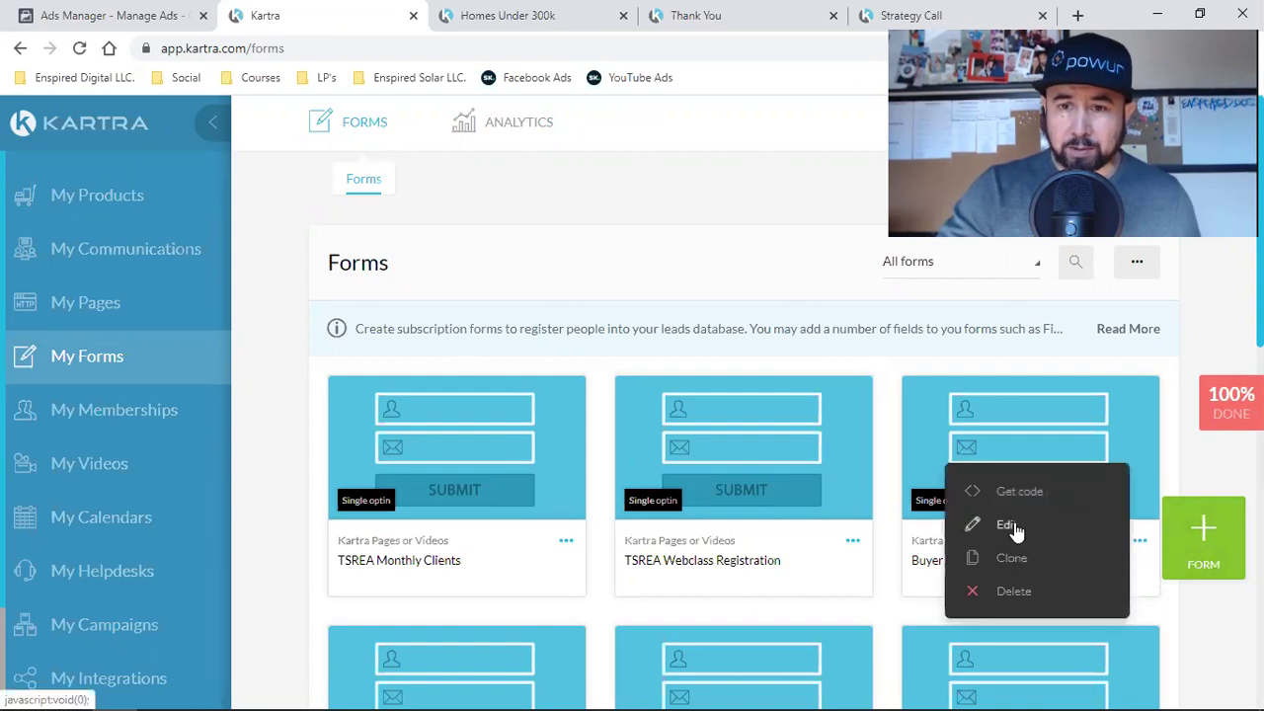
{"action": "left_click", "coordinate": [1009, 526]}
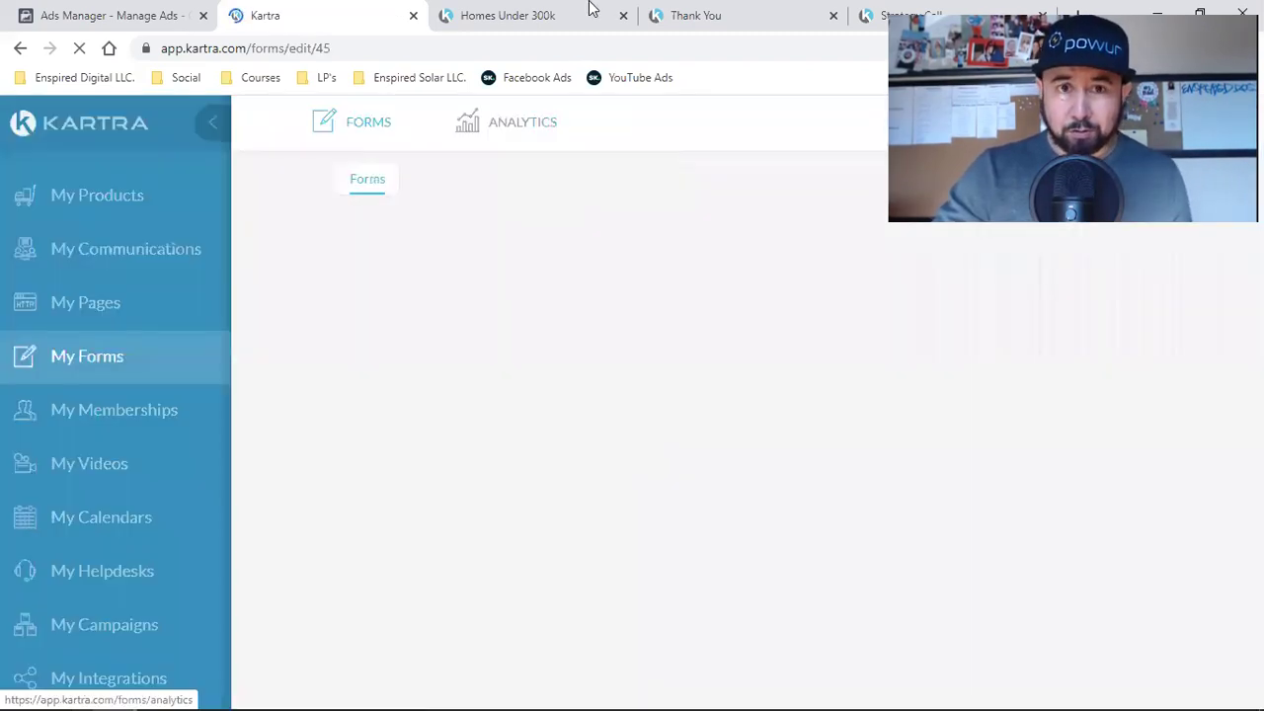
Check the opt-in popup fields on the Homes Under 300k landing page and return to the form.
{"action": "left_click", "coordinate": [538, 12]}
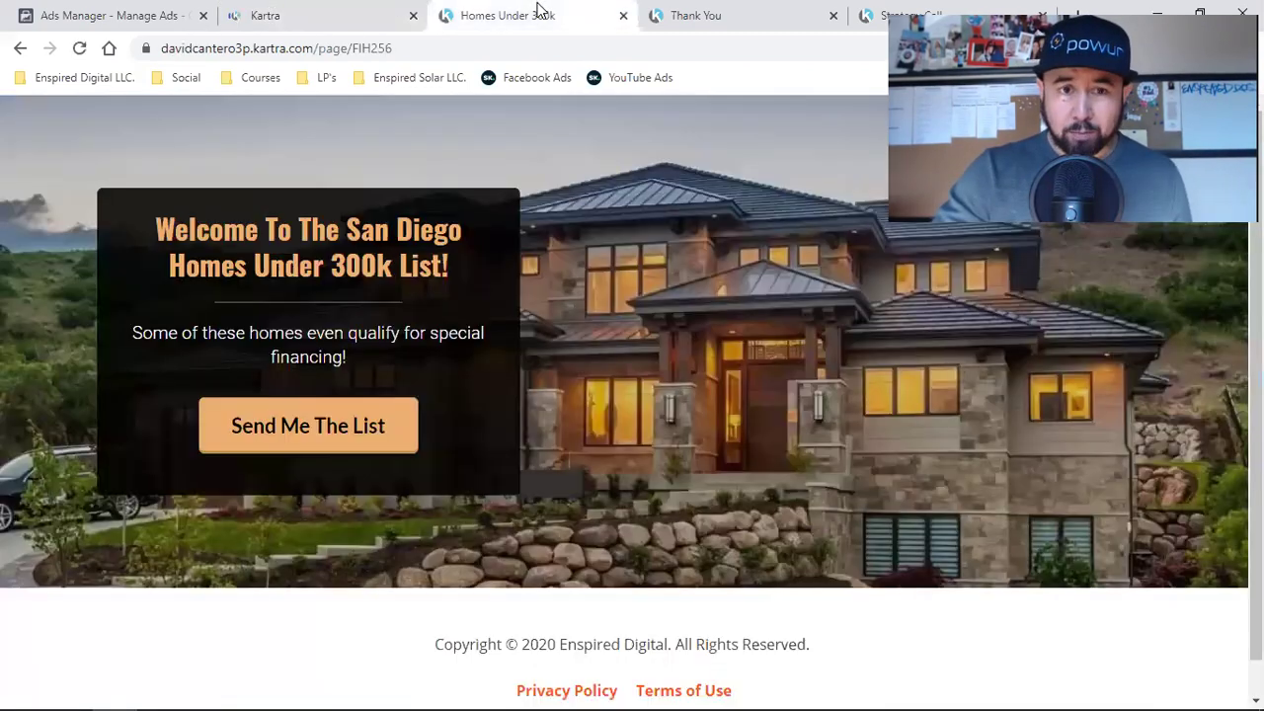
{"action": "left_click", "coordinate": [299, 431]}
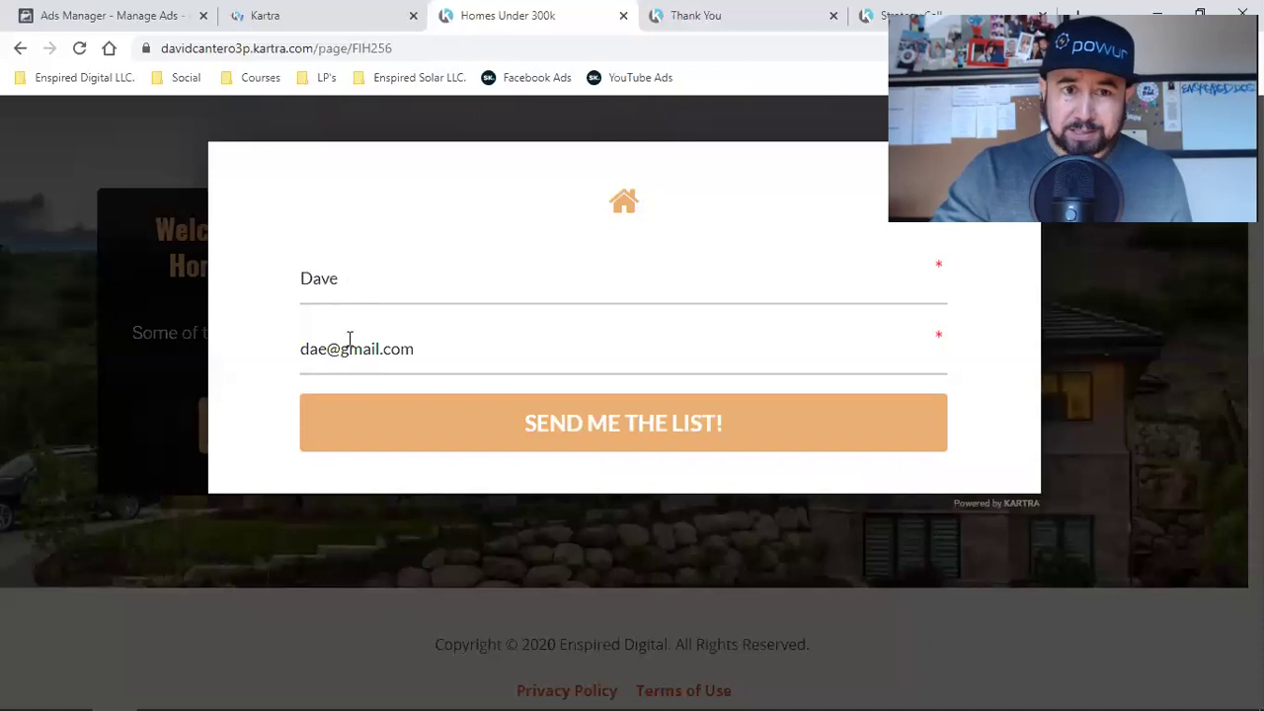
{"action": "left_click", "coordinate": [281, 14]}
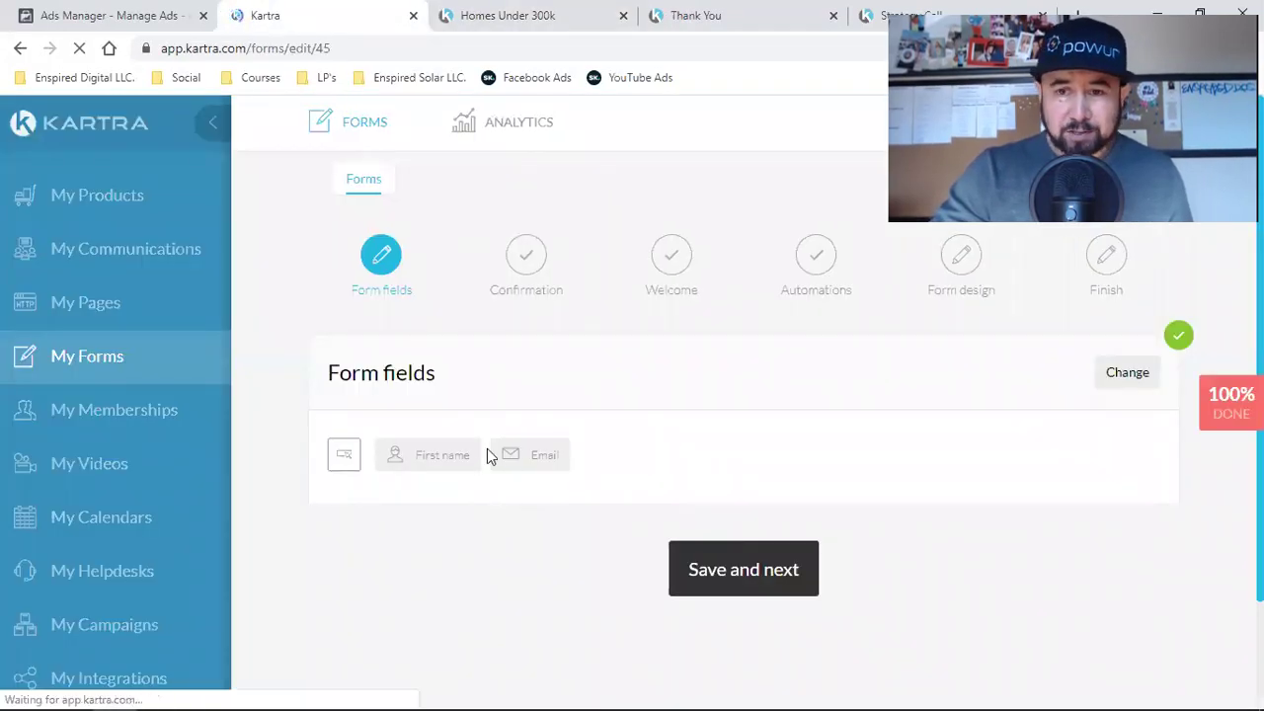
Review the form's field configuration, save it and continue to the confirmation settings.
{"action": "left_click", "coordinate": [1126, 373]}
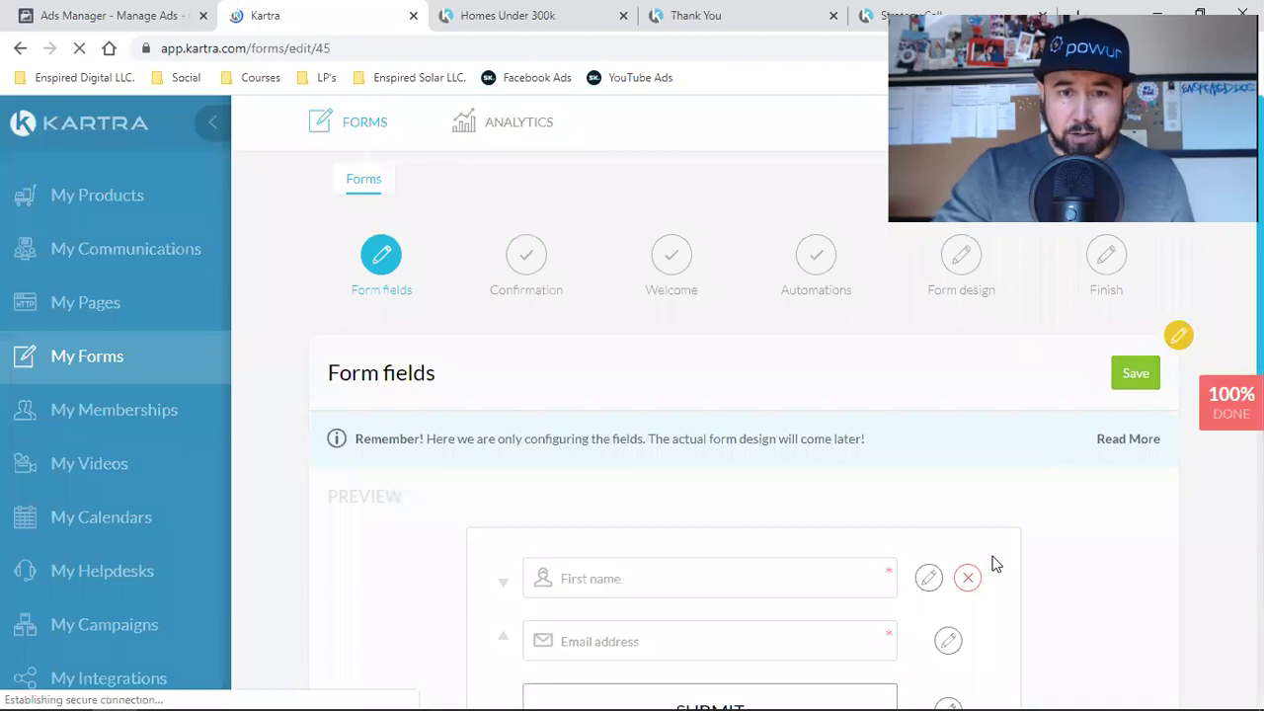
{"action": "scroll", "coordinate": [760, 600], "scroll_direction": "down", "scroll_amount": 4}
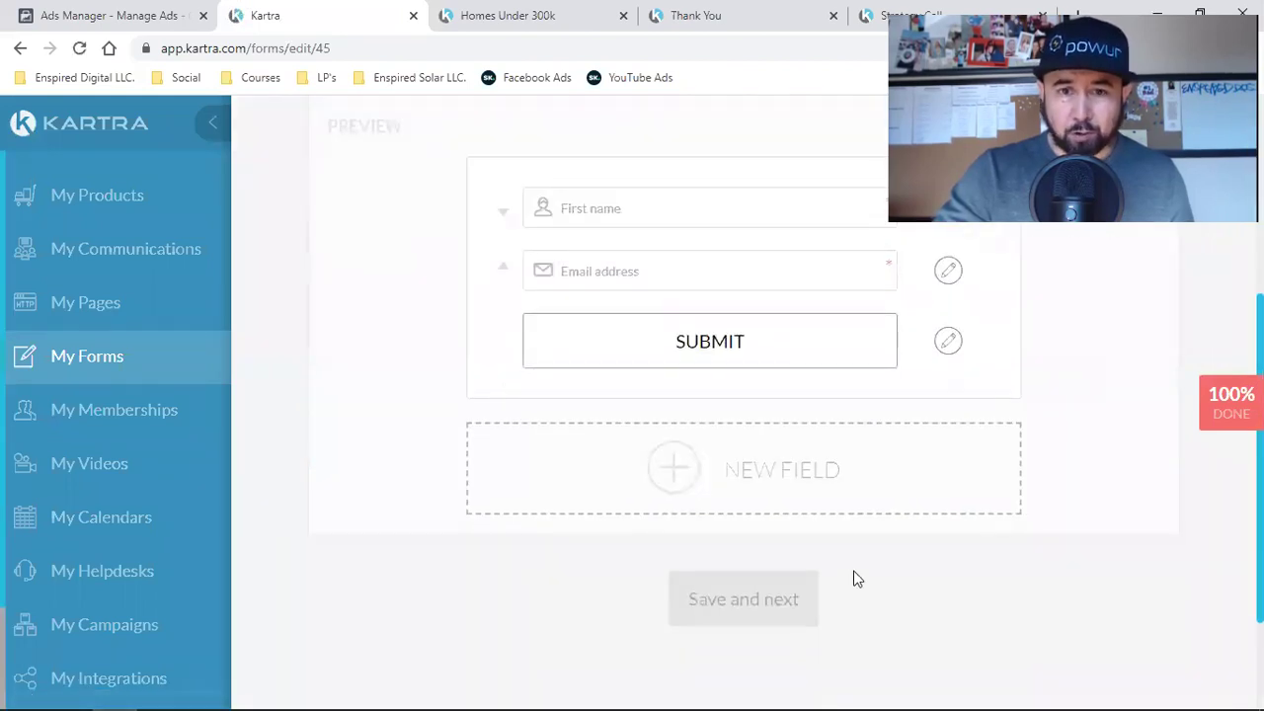
{"action": "scroll", "coordinate": [855, 578], "scroll_direction": "up", "scroll_amount": 2}
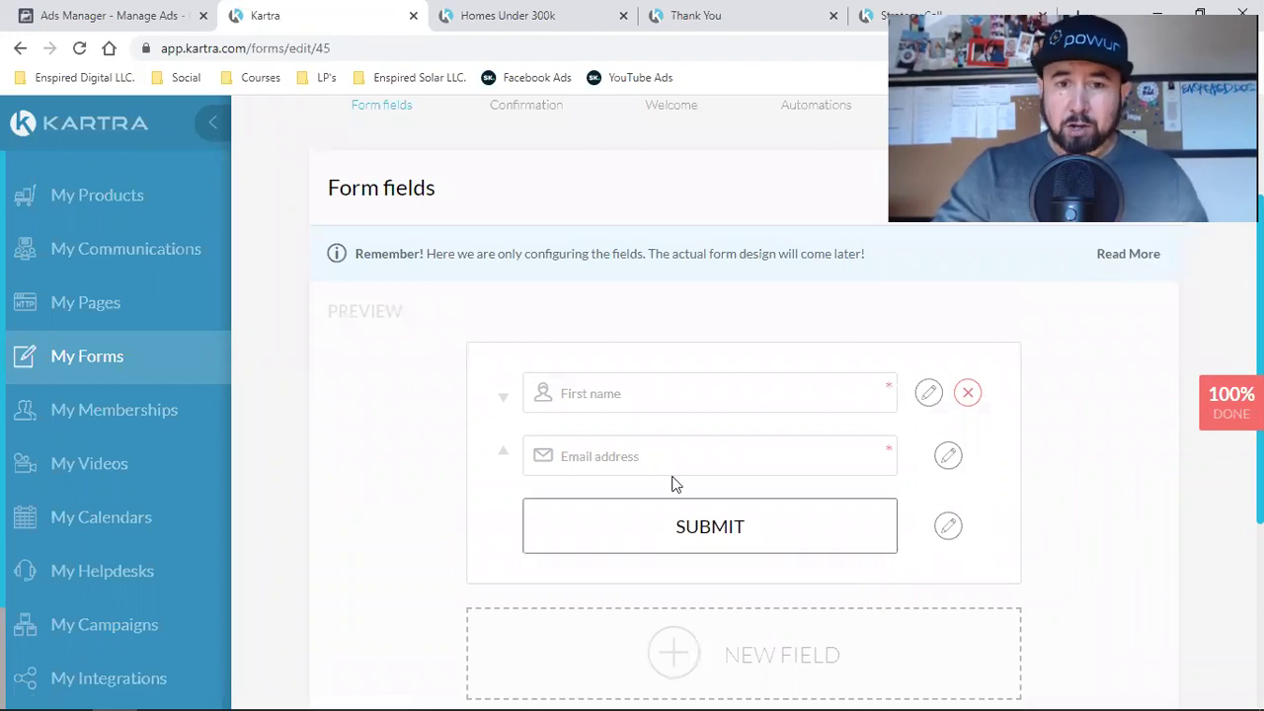
{"action": "scroll", "coordinate": [1119, 487], "scroll_direction": "up", "scroll_amount": 2}
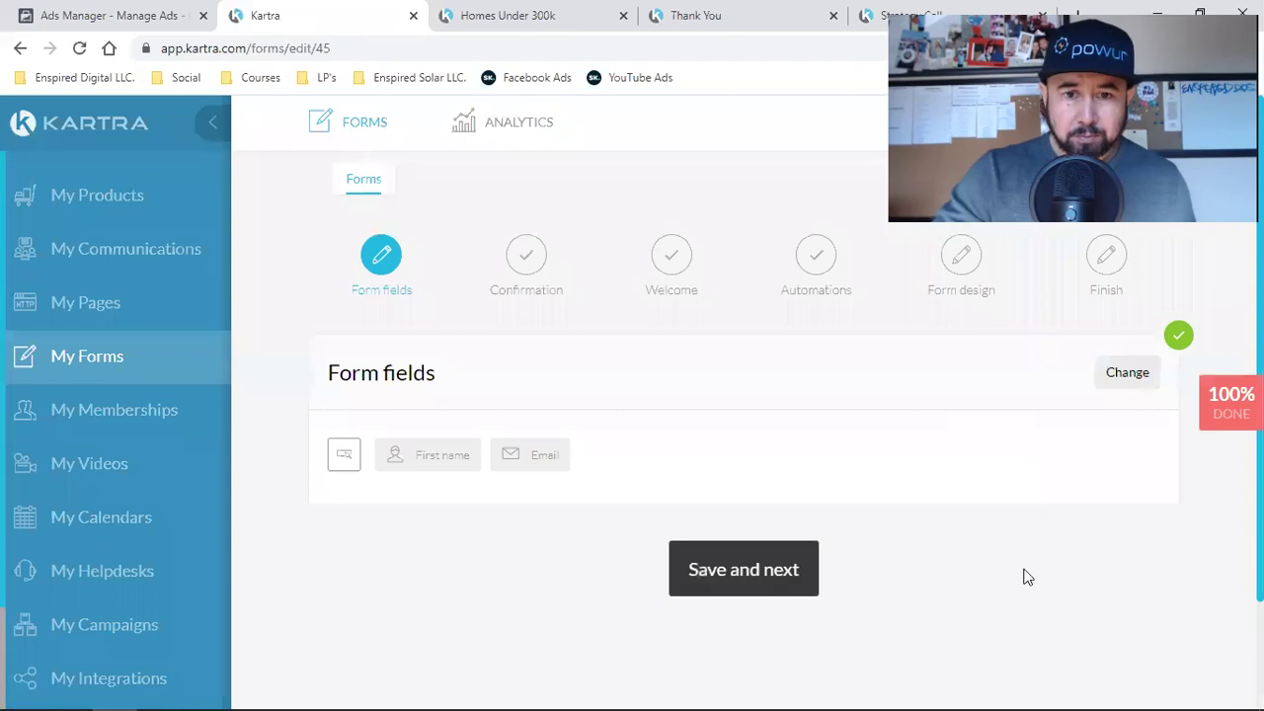
{"action": "left_click", "coordinate": [774, 580]}
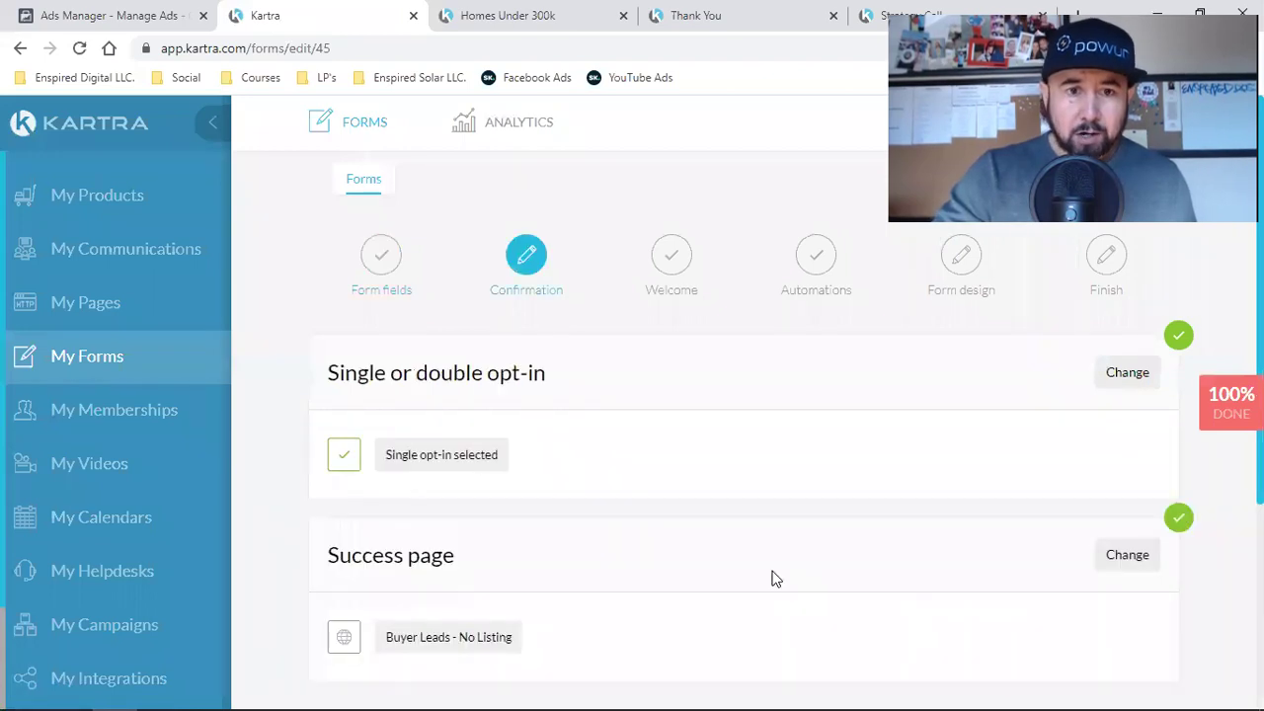
Review the form's success page setting and the sender details in its welcome settings.
{"action": "scroll", "coordinate": [775, 580], "scroll_direction": "down", "scroll_amount": 2}
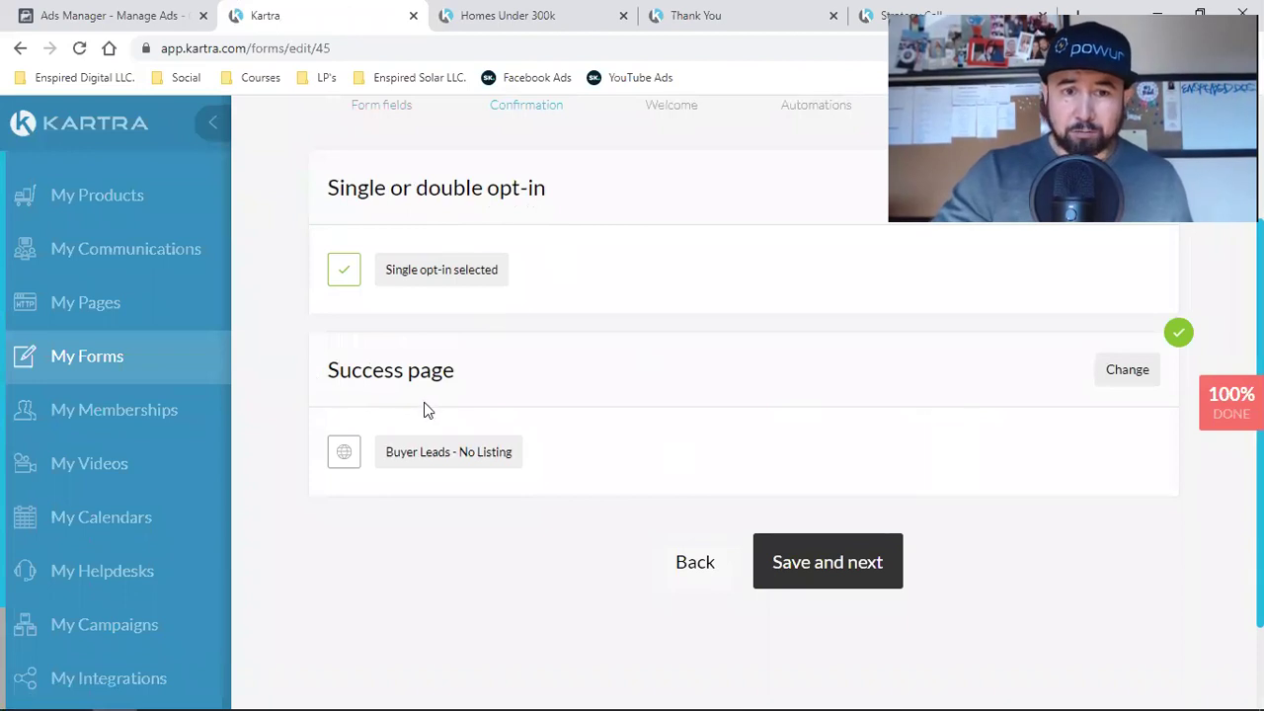
{"action": "left_click", "coordinate": [1113, 373]}
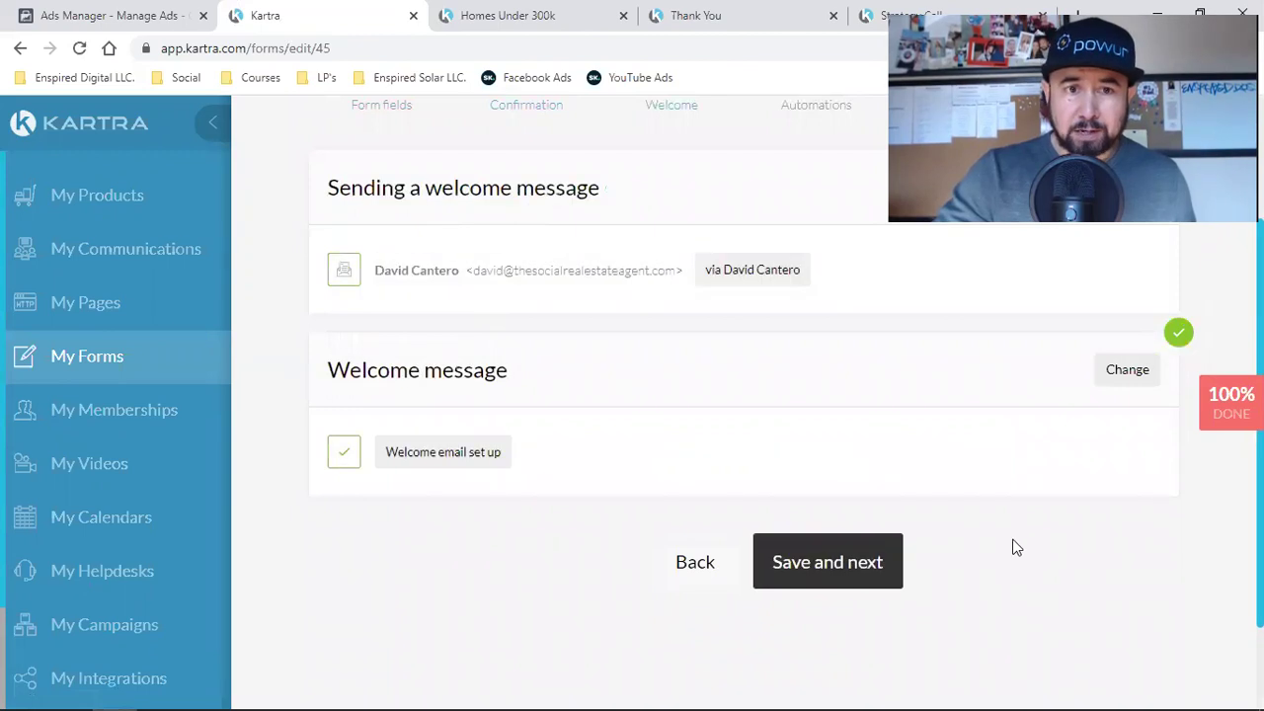
{"action": "scroll", "coordinate": [561, 446], "scroll_direction": "up", "scroll_amount": 2}
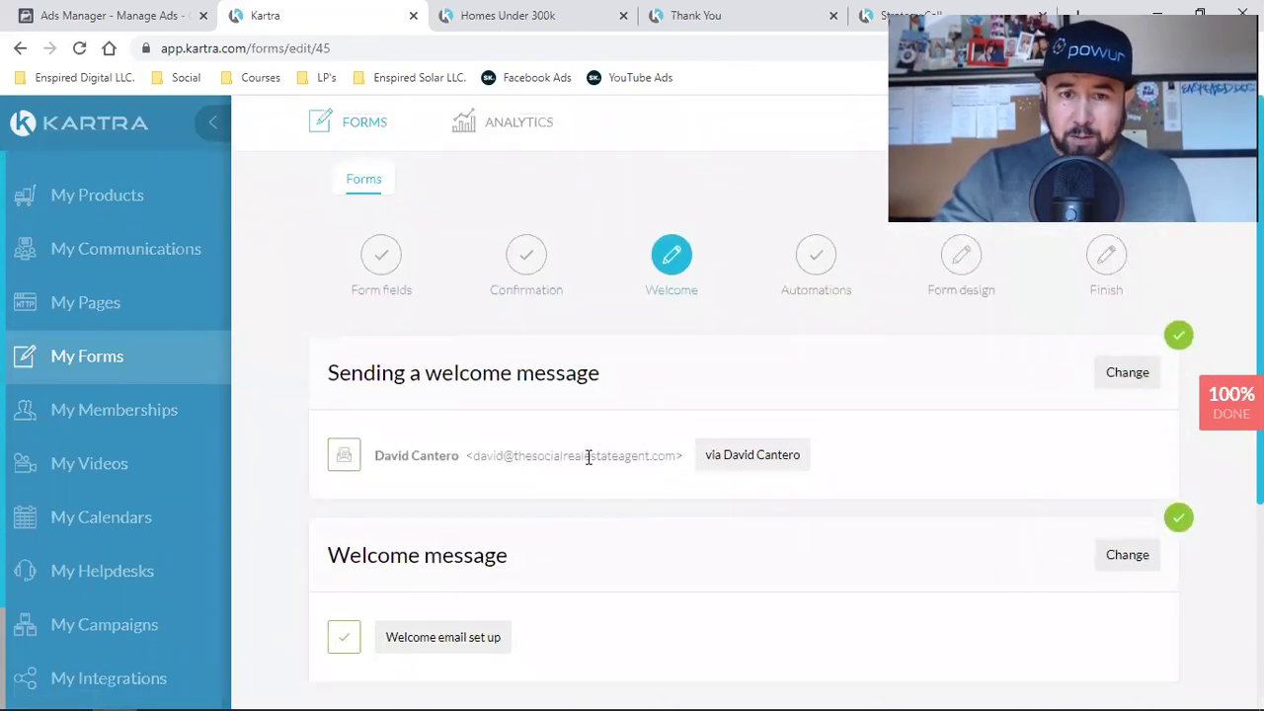
{"action": "triple_click", "coordinate": [588, 457]}
{"action": "scroll", "coordinate": [697, 417], "scroll_direction": "down", "scroll_amount": 2}
{"action": "left_click", "coordinate": [702, 415]}
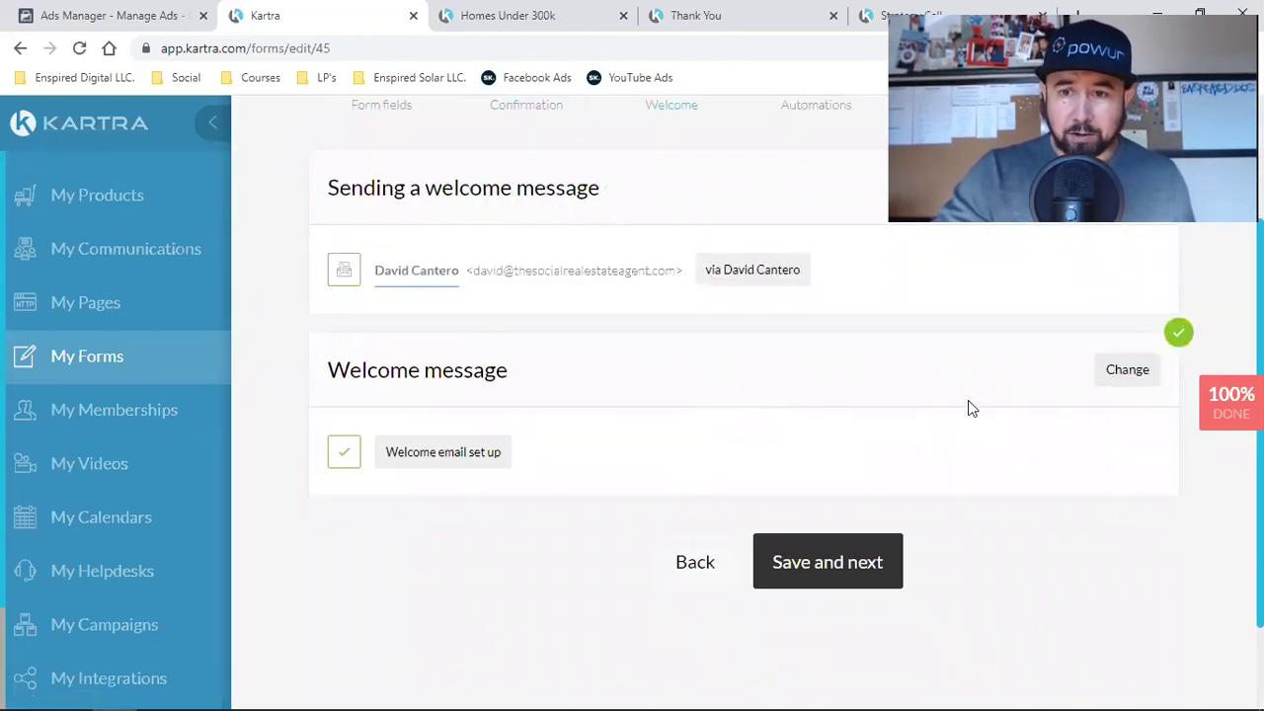
Open the form's welcome message for editing and bold the line "You can access it here:".
{"action": "left_click", "coordinate": [1126, 370]}
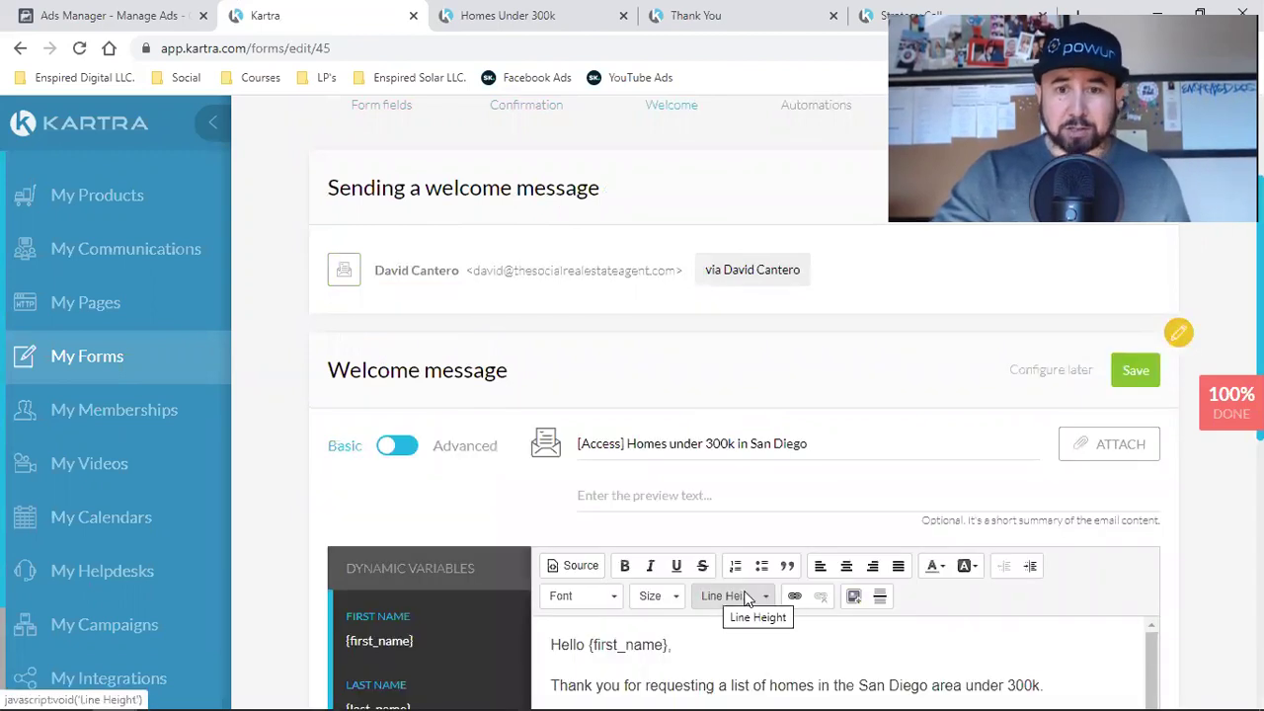
{"action": "scroll", "coordinate": [747, 597], "scroll_direction": "down", "scroll_amount": 2}
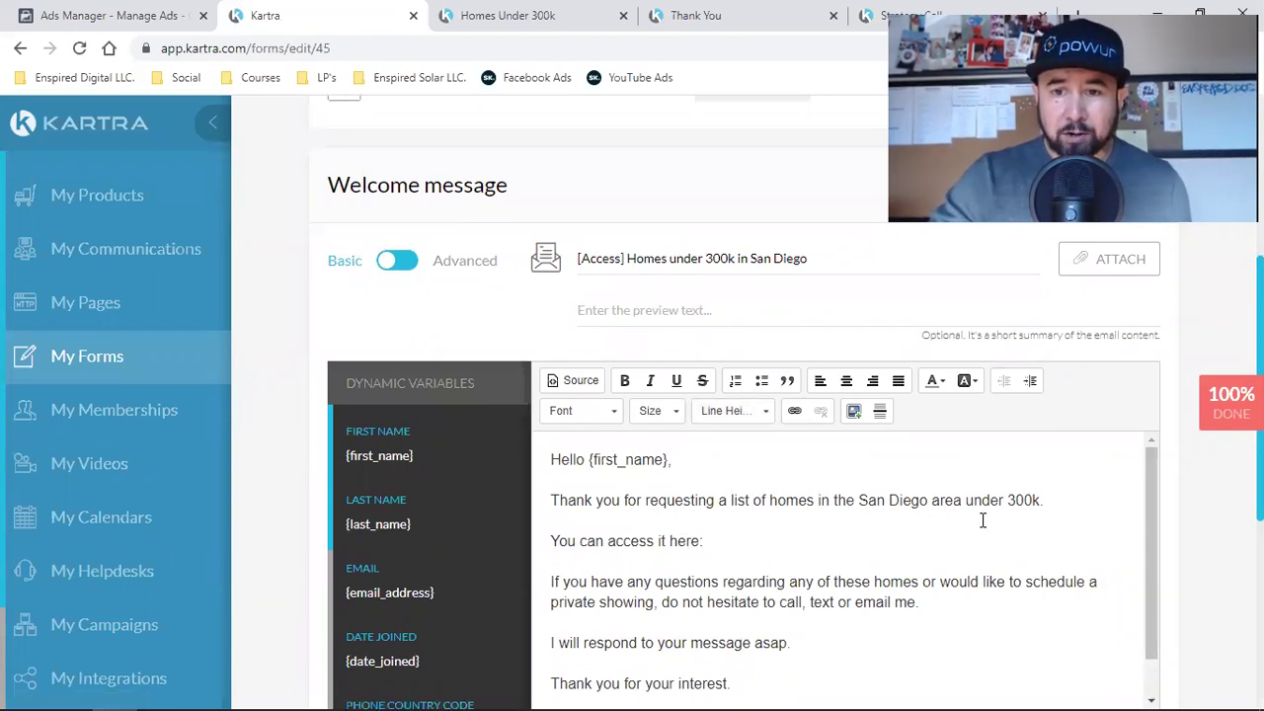
{"action": "scroll", "coordinate": [878, 573], "scroll_direction": "down", "scroll_amount": 1}
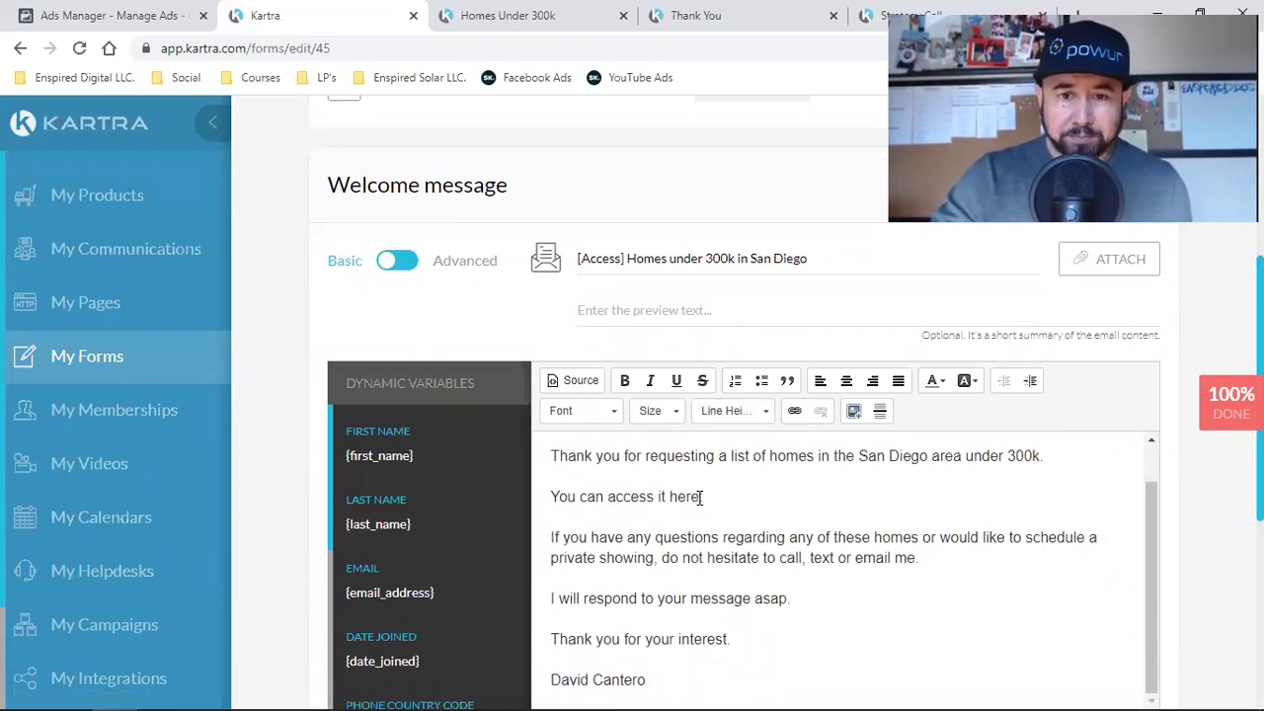
{"action": "left_click_drag", "start_coordinate": [704, 495], "coordinate": [549, 496]}
{"action": "left_click", "coordinate": [624, 380]}
{"action": "left_click", "coordinate": [789, 540]}
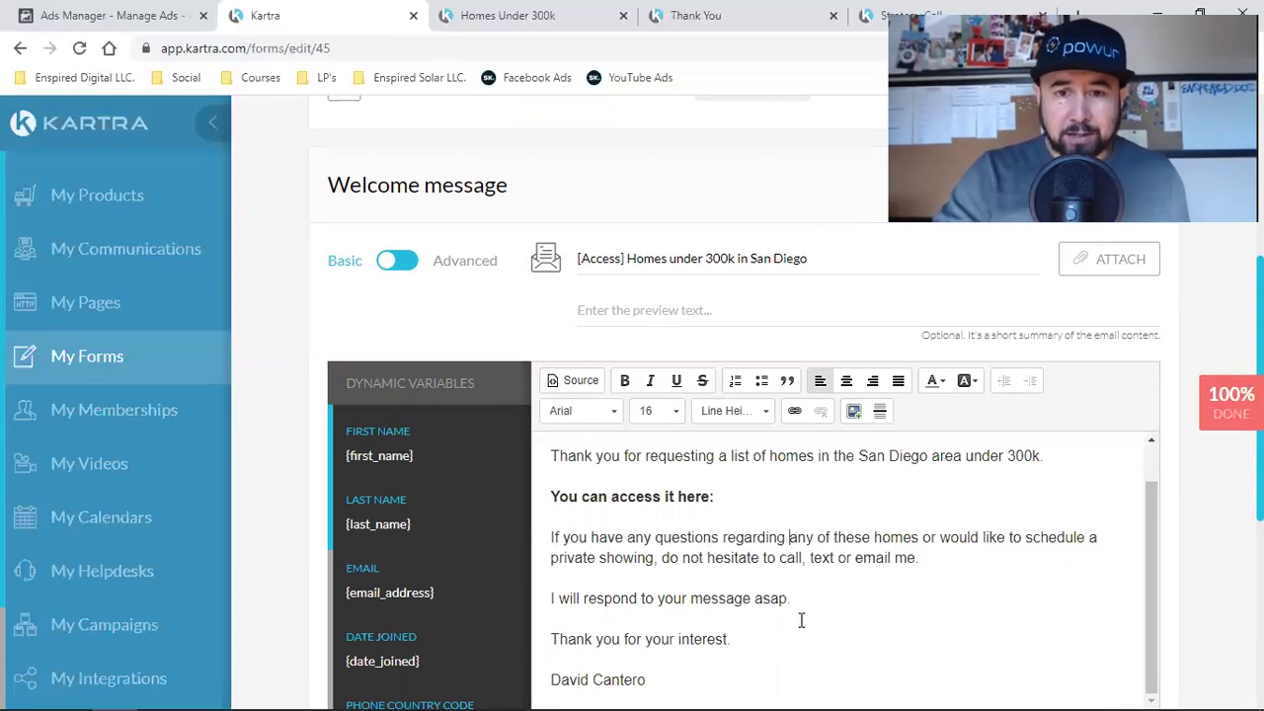
{"action": "scroll", "coordinate": [832, 586], "scroll_direction": "down", "scroll_amount": 2}
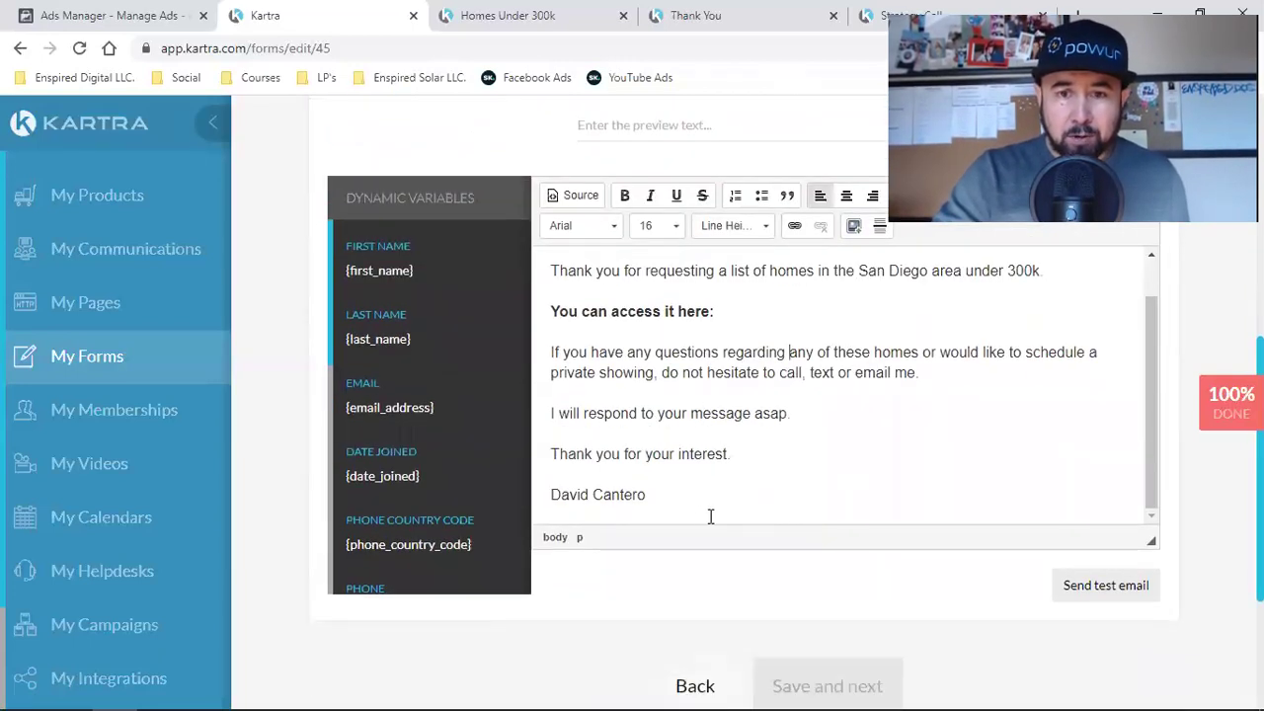
{"action": "scroll", "coordinate": [1016, 622], "scroll_direction": "up", "scroll_amount": 4}
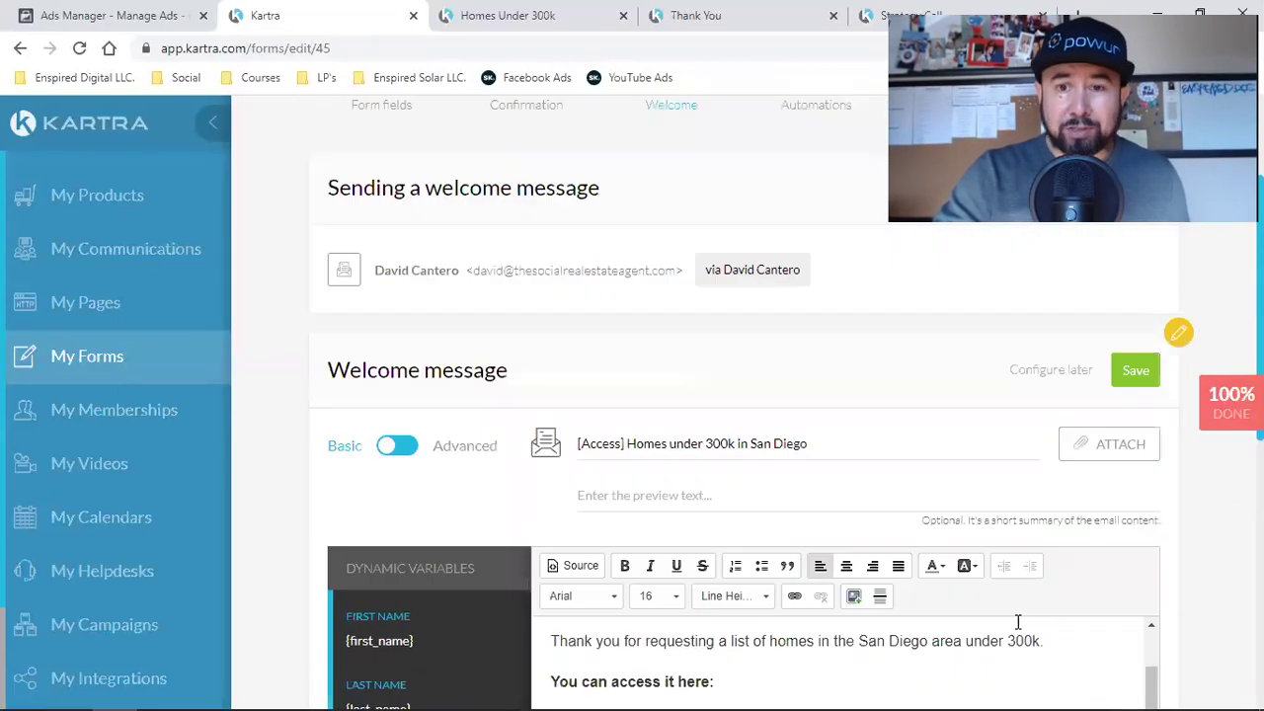
Save the welcome message and advance through the automations and form design settings to finish the form.
{"action": "left_click", "coordinate": [1132, 375]}
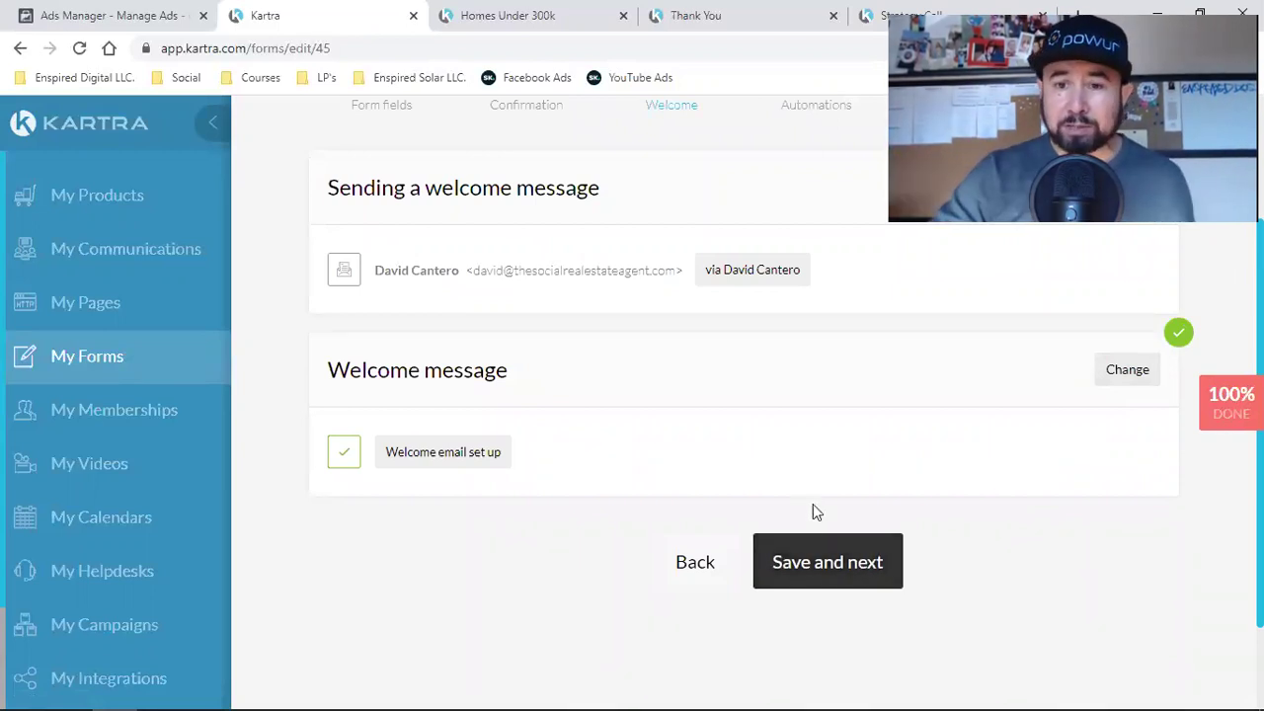
{"action": "left_click", "coordinate": [808, 563]}
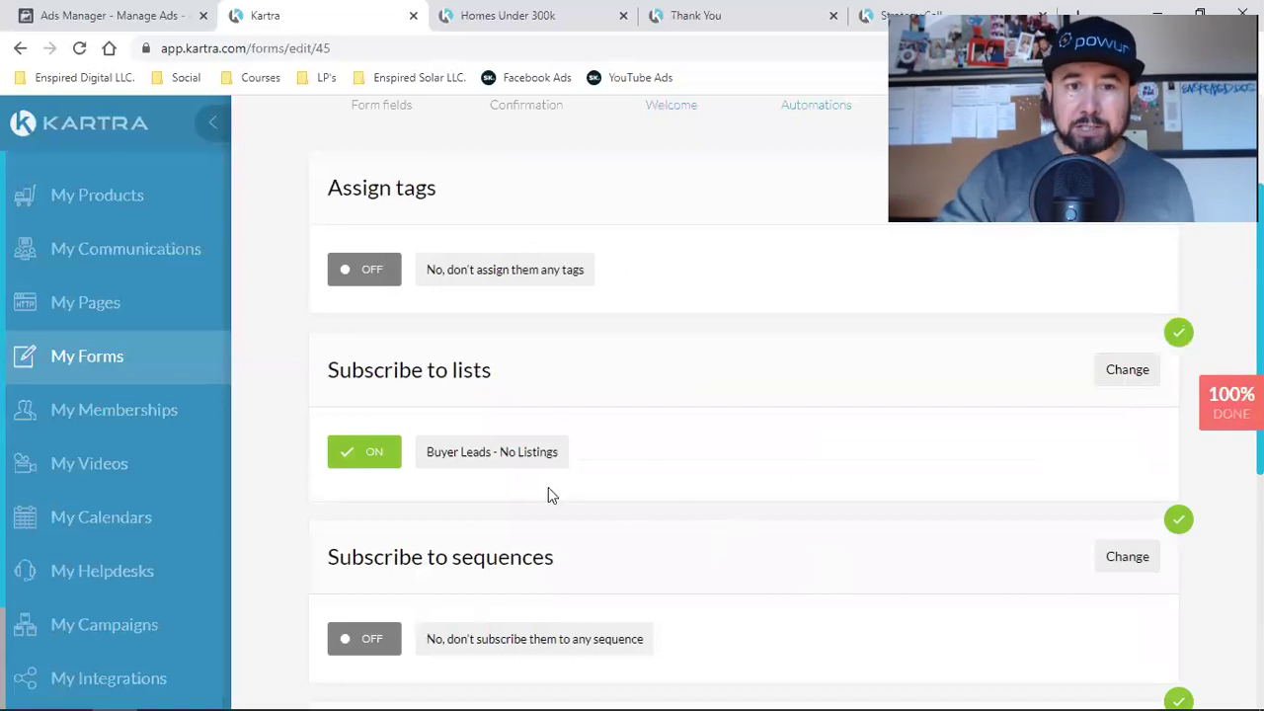
{"action": "scroll", "coordinate": [463, 417], "scroll_direction": "down", "scroll_amount": 2}
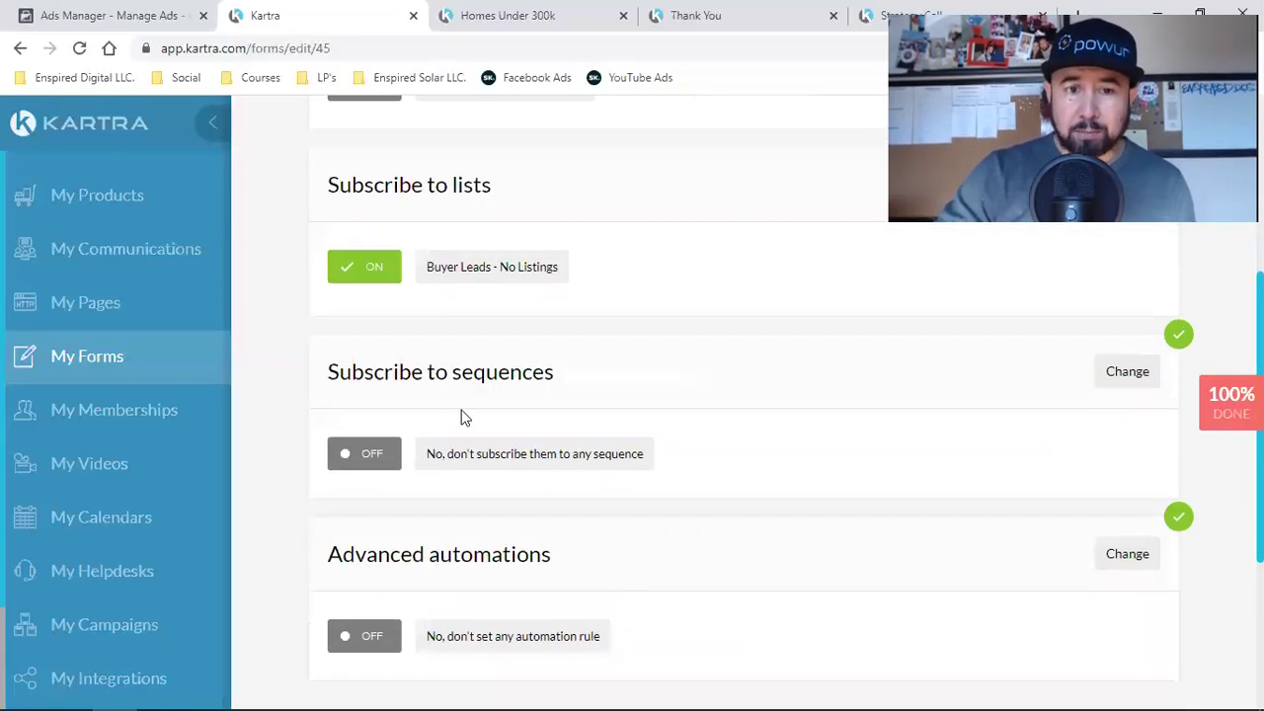
{"action": "scroll", "coordinate": [691, 538], "scroll_direction": "down", "scroll_amount": 3}
{"action": "left_click", "coordinate": [847, 459]}
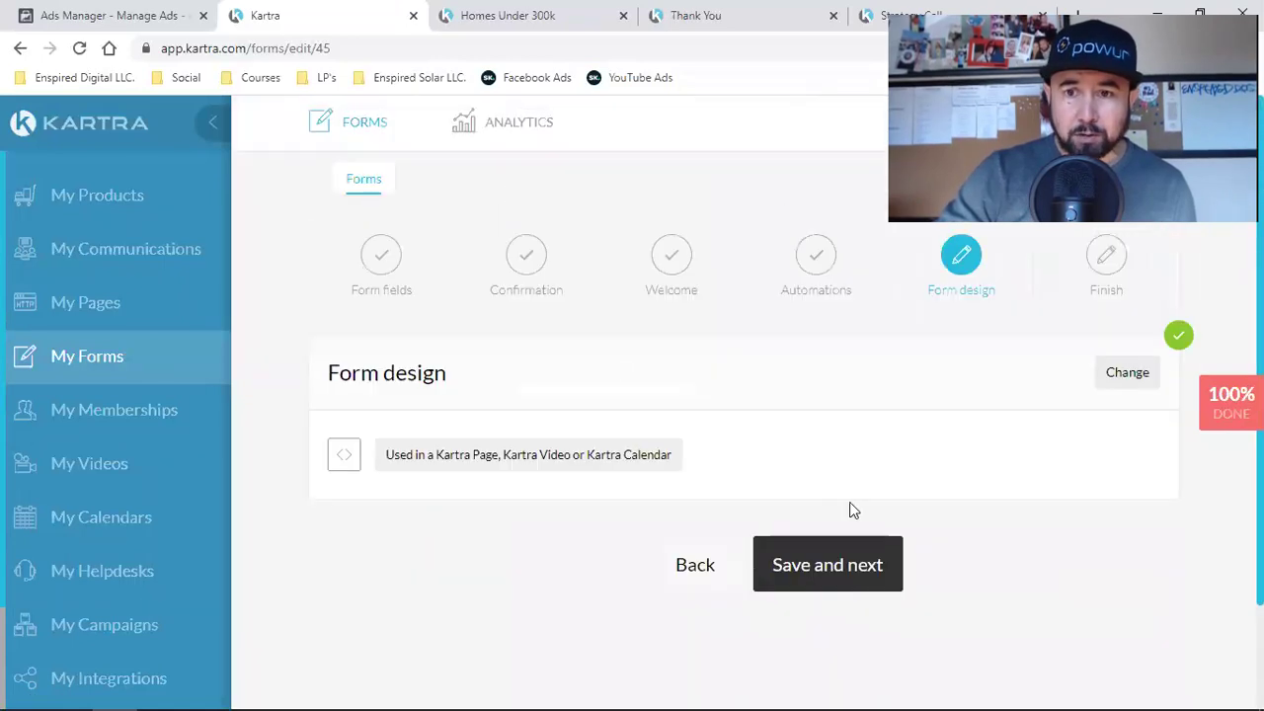
{"action": "left_click", "coordinate": [831, 581]}
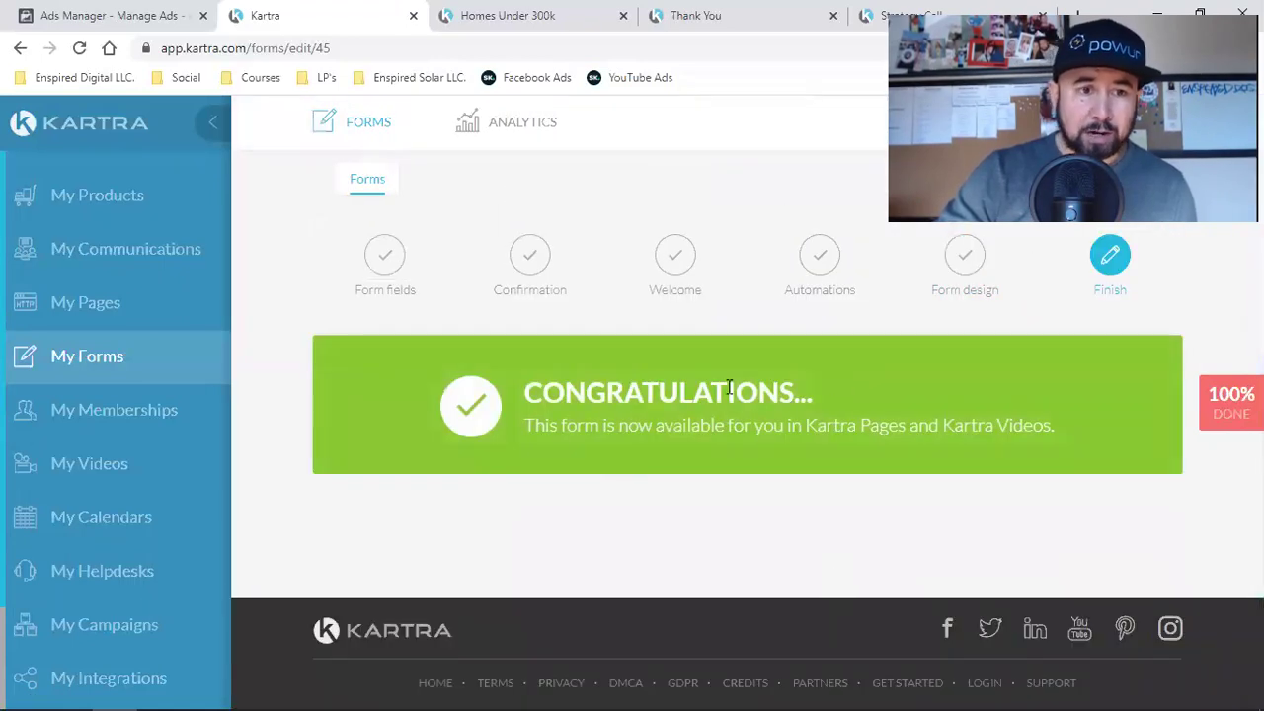
Open the campaigns area and examine the available done-for-you campaigns and the actions offered for the Product Launch campaign.
{"action": "scroll", "coordinate": [89, 464], "scroll_direction": "down", "scroll_amount": 2}
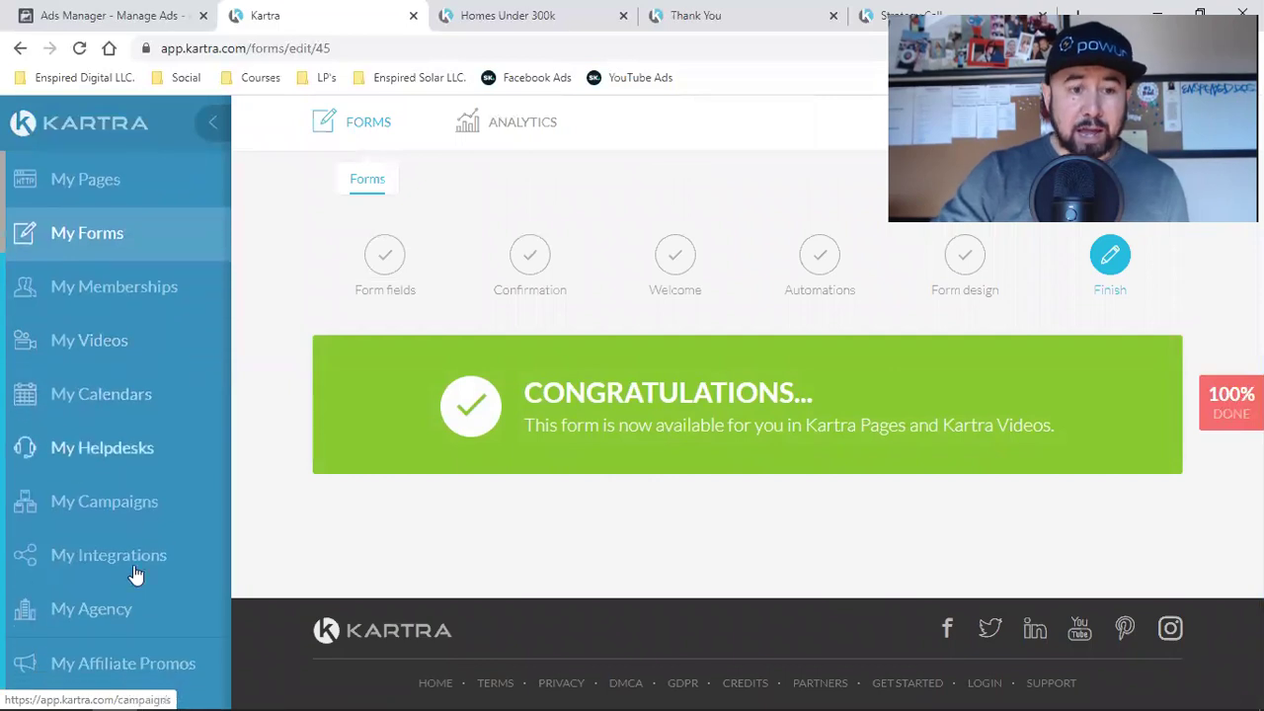
{"action": "left_click", "coordinate": [112, 504]}
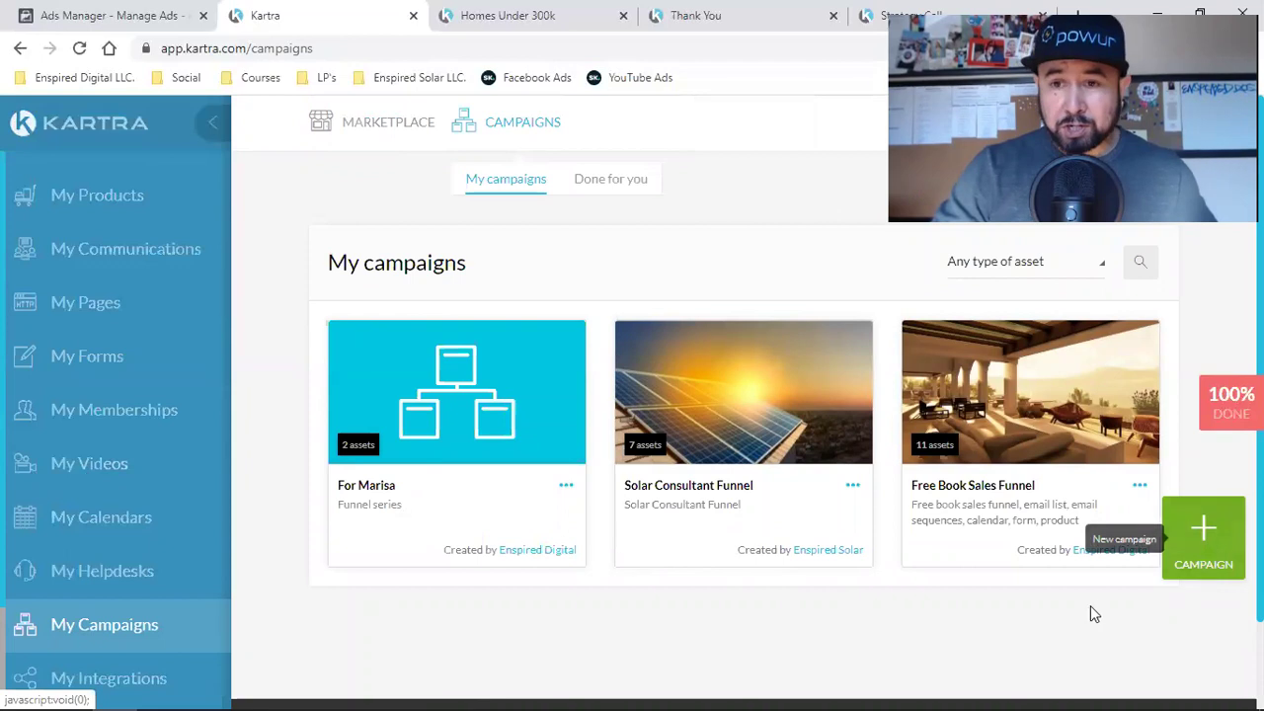
{"action": "left_click", "coordinate": [593, 189]}
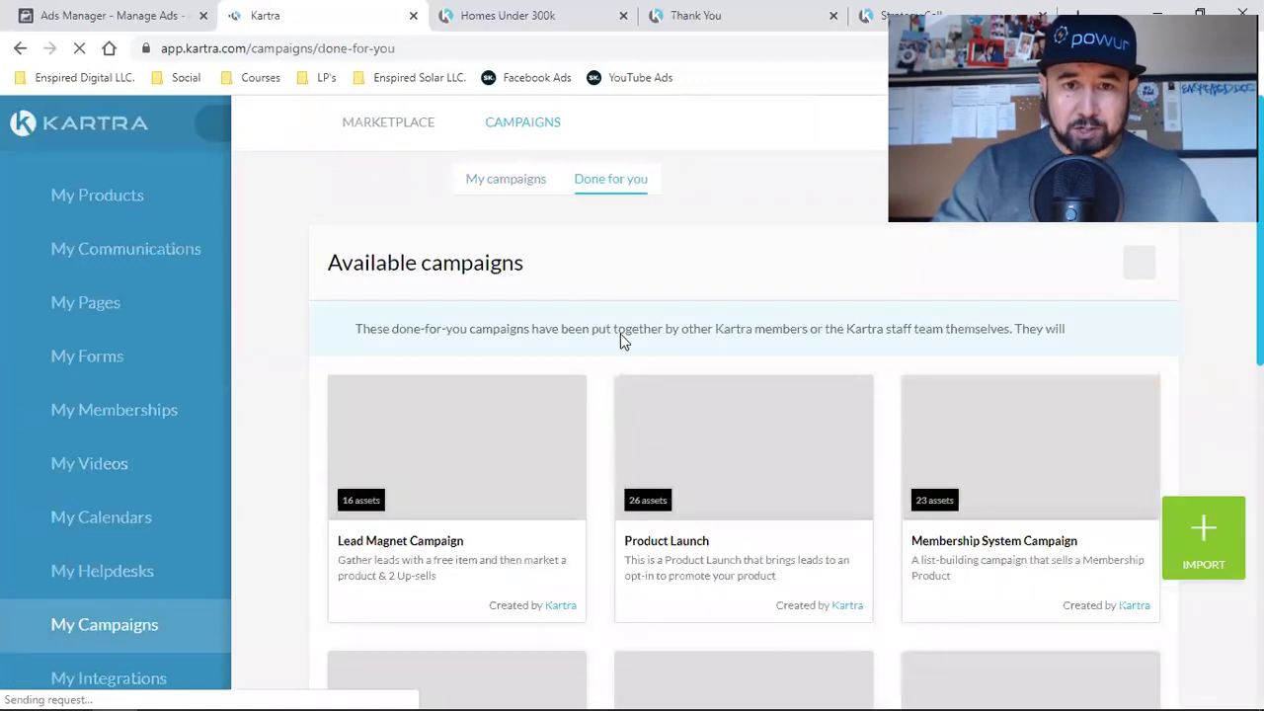
{"action": "mouse_move", "coordinate": [732, 555]}
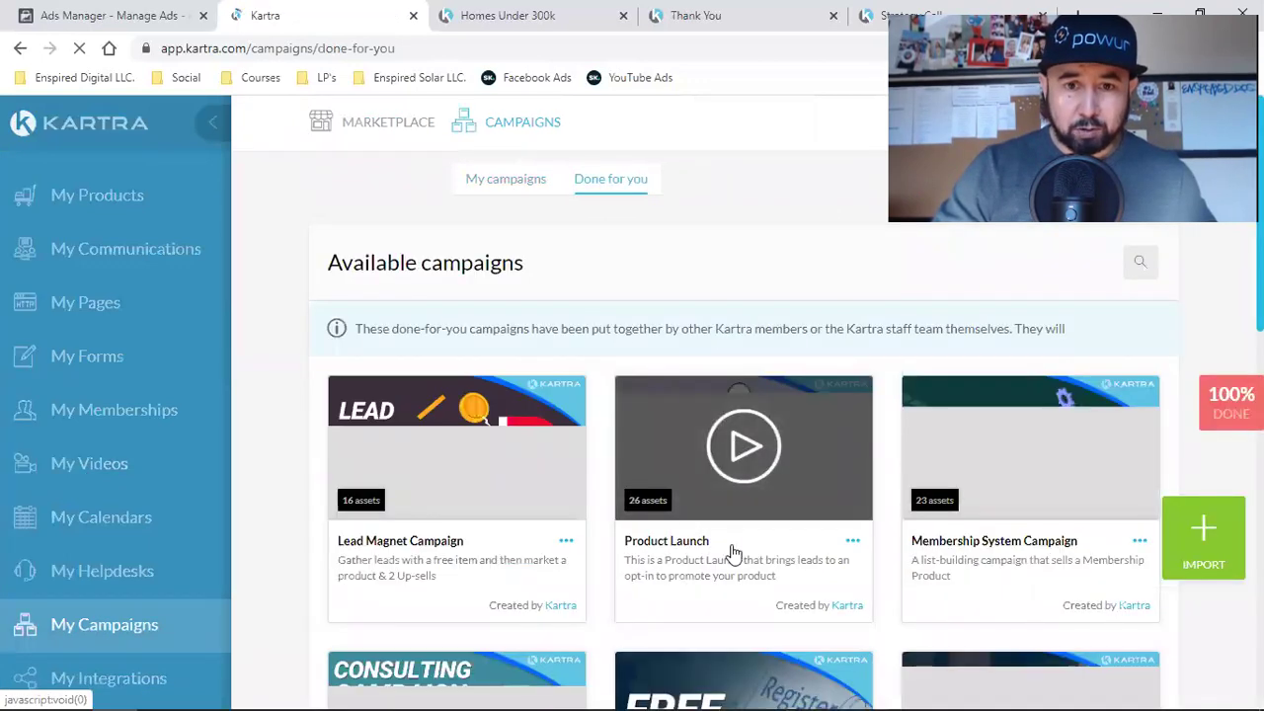
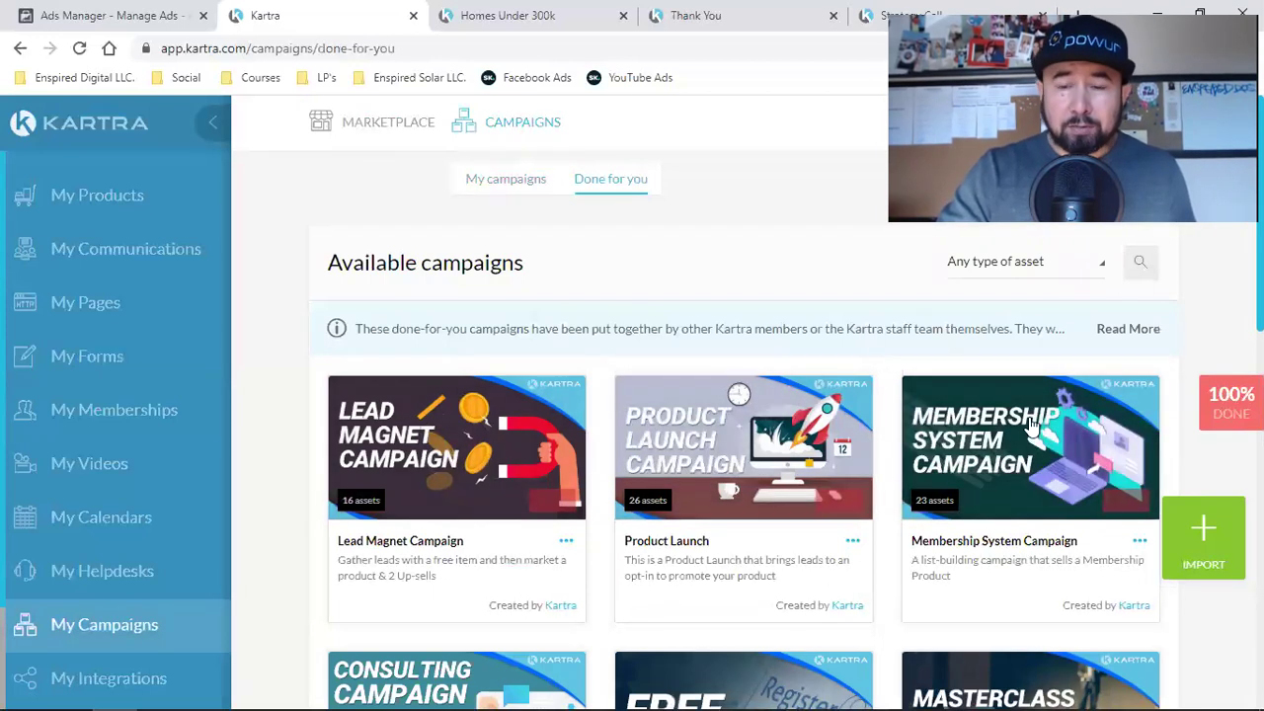
{"action": "scroll", "coordinate": [533, 434], "scroll_direction": "down", "scroll_amount": 2}
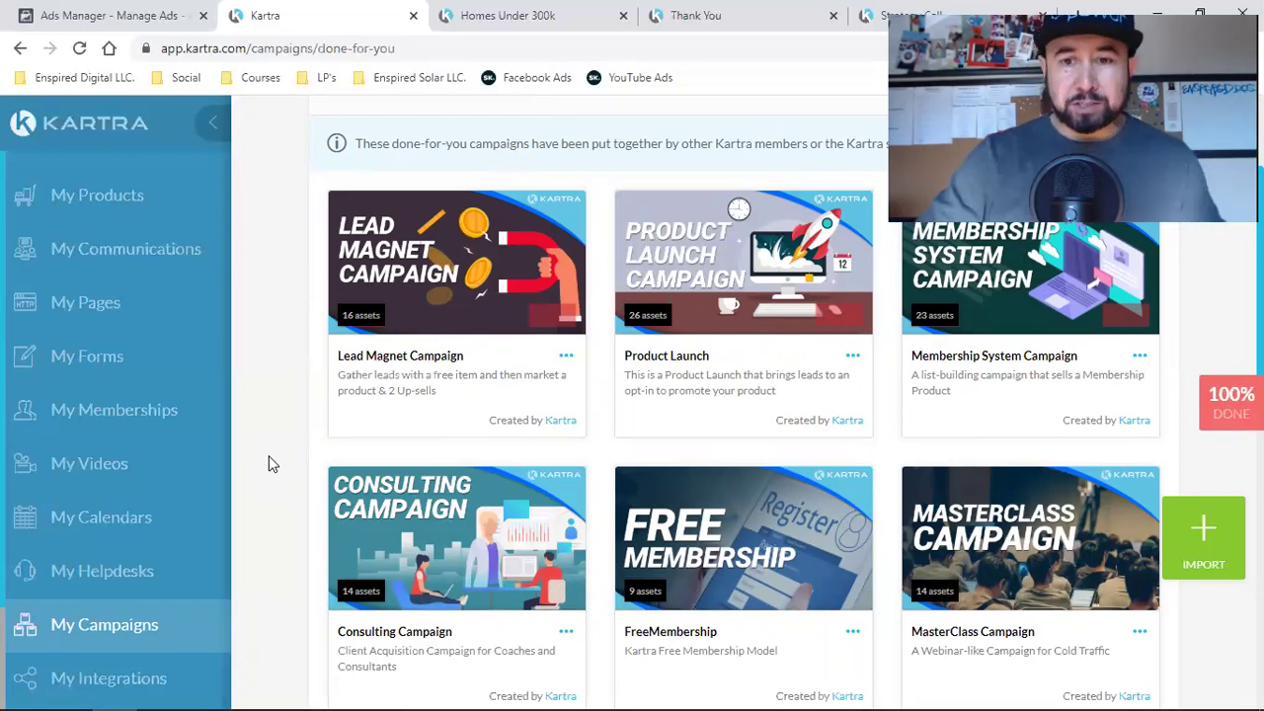
{"action": "scroll", "coordinate": [366, 443], "scroll_direction": "down", "scroll_amount": 3}
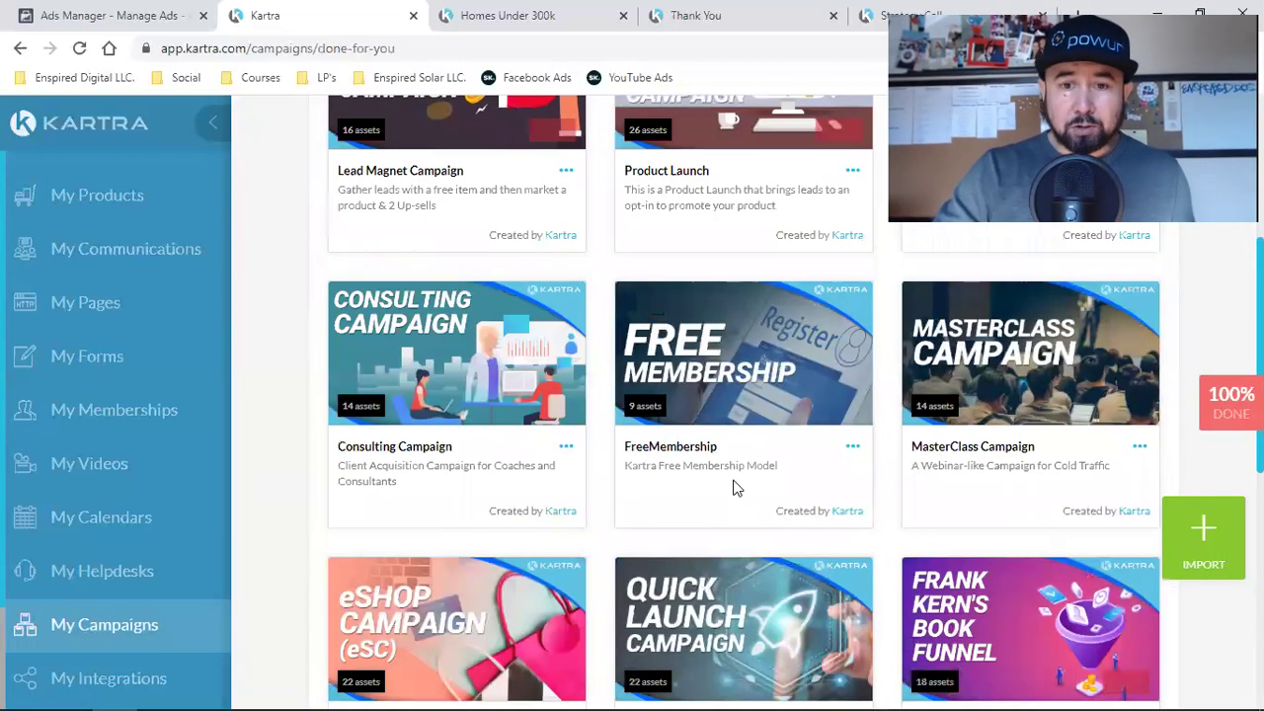
{"action": "scroll", "coordinate": [733, 479], "scroll_direction": "down", "scroll_amount": 1}
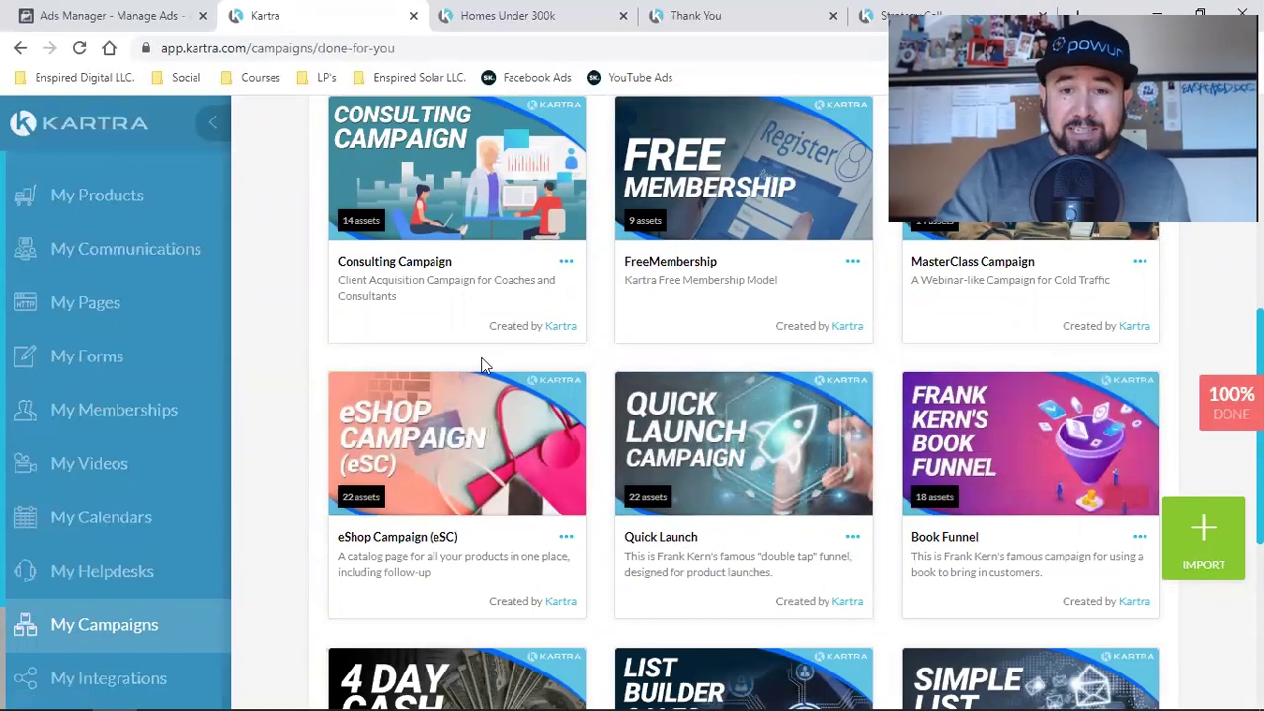
{"action": "scroll", "coordinate": [790, 498], "scroll_direction": "down", "scroll_amount": 4}
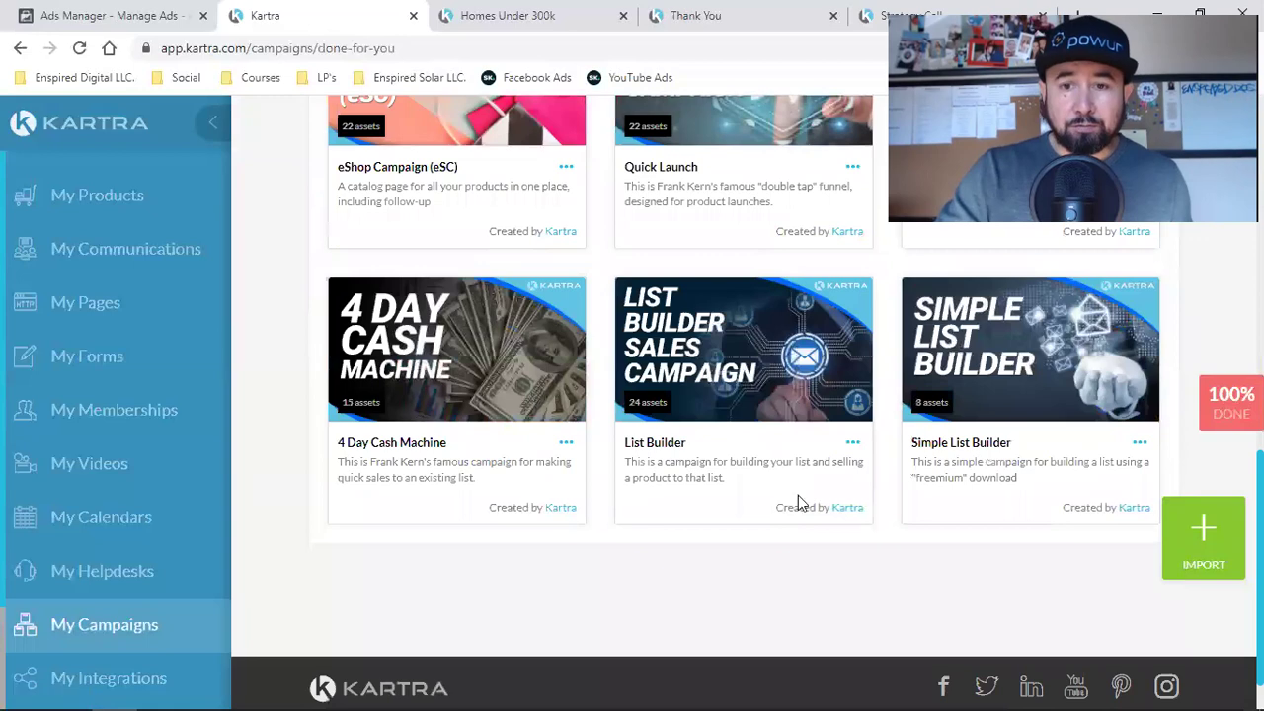
{"action": "scroll", "coordinate": [944, 537], "scroll_direction": "up", "scroll_amount": 10}
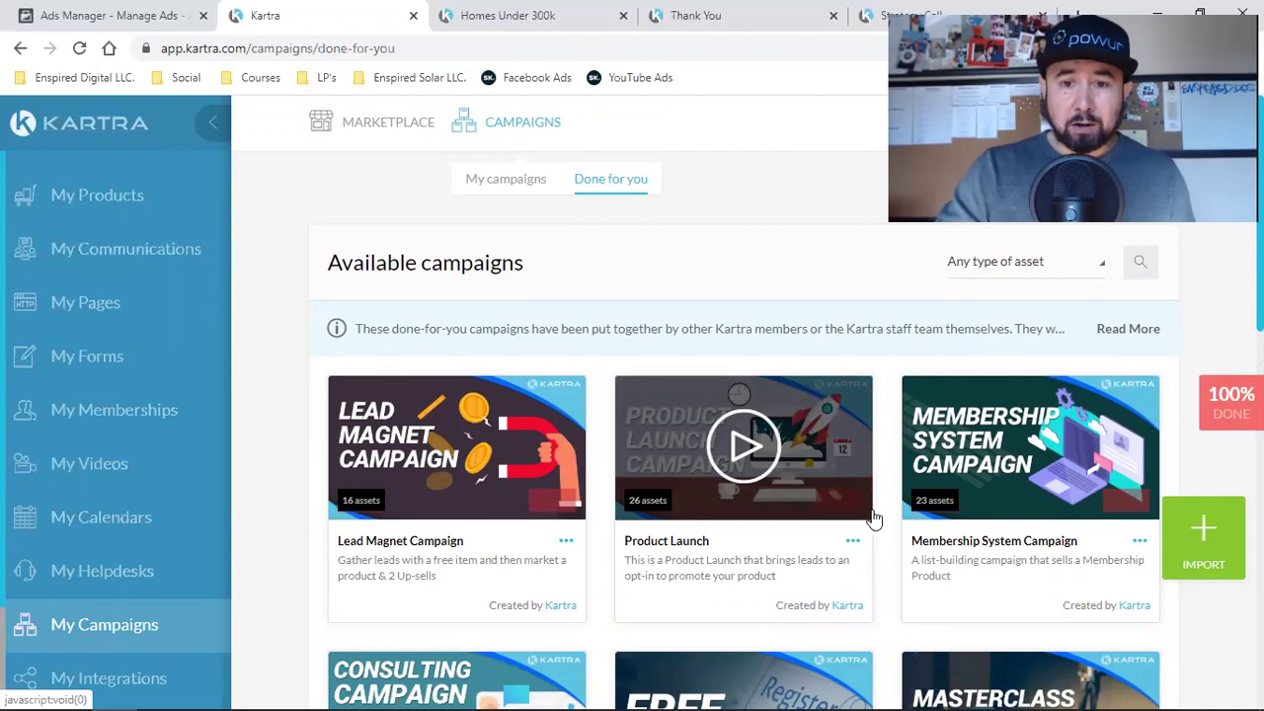
{"action": "left_click", "coordinate": [853, 544]}
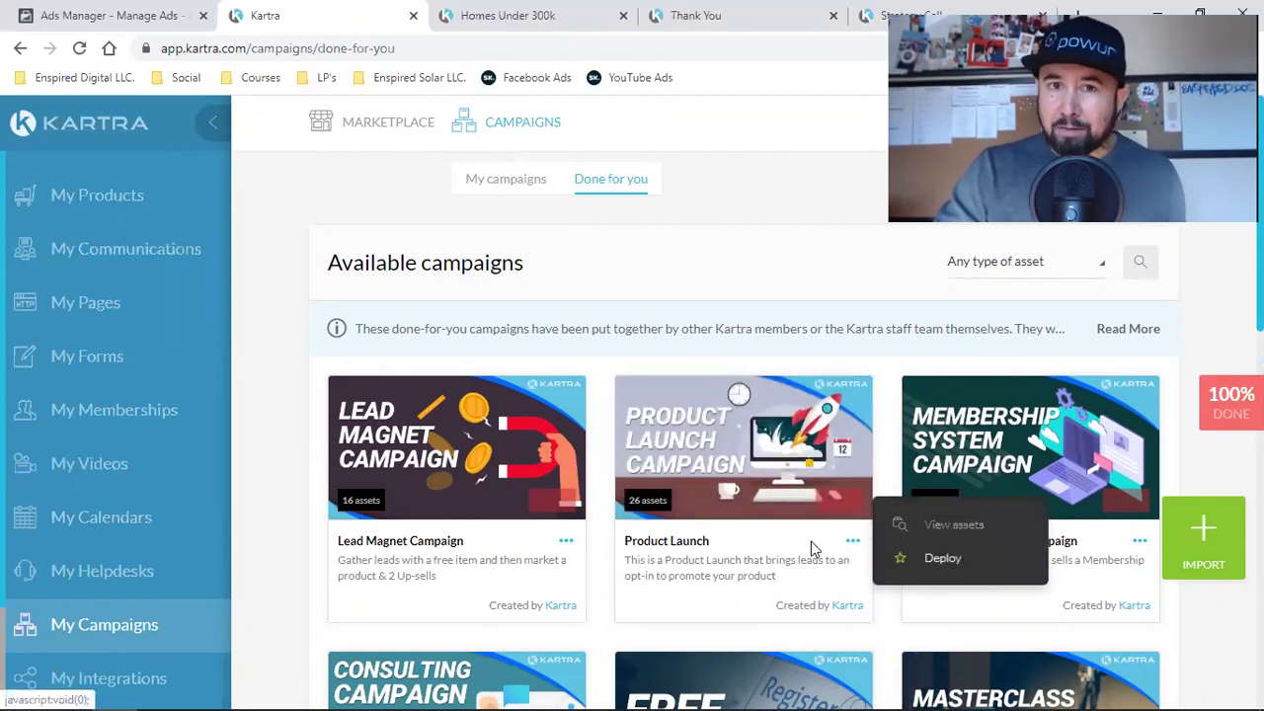
{"action": "left_click", "coordinate": [288, 491]}
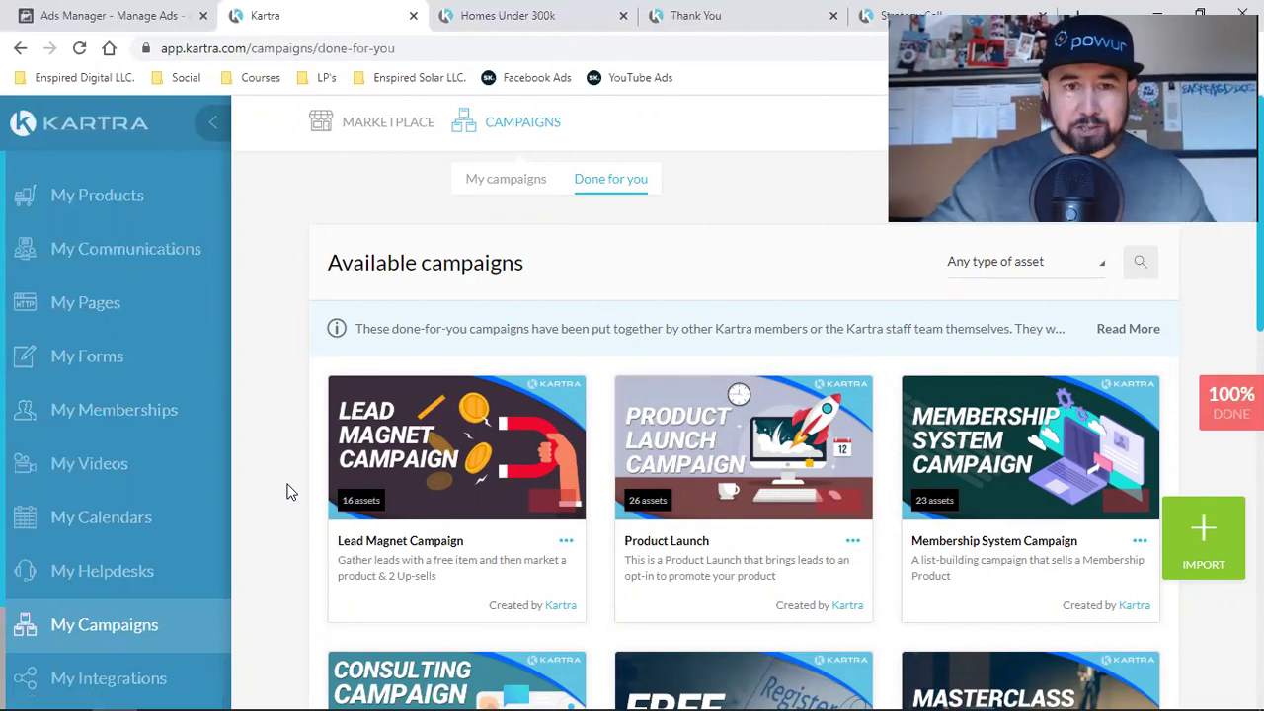
Create a new campaign under My campaigns named "Buyer Leads - No Listing", with the same text as its description.
{"action": "left_click", "coordinate": [482, 186]}
{"action": "mouse_move", "coordinate": [402, 431]}
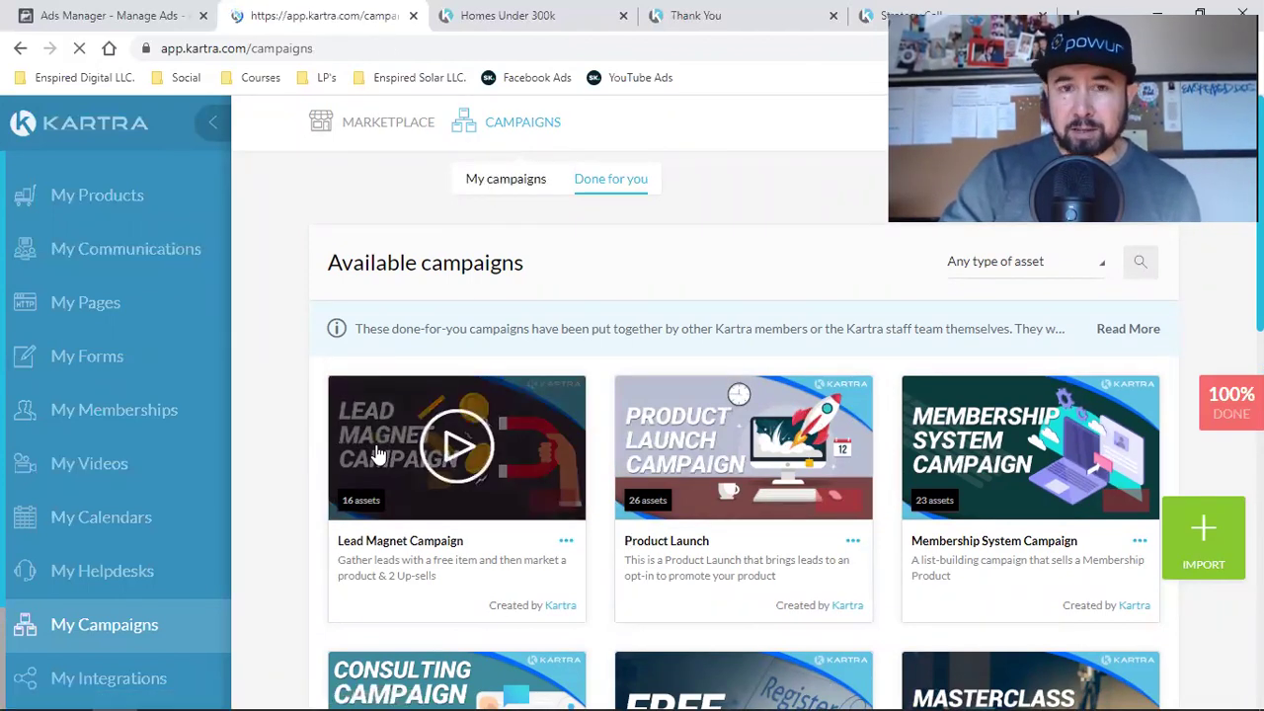
{"action": "left_click", "coordinate": [490, 182]}
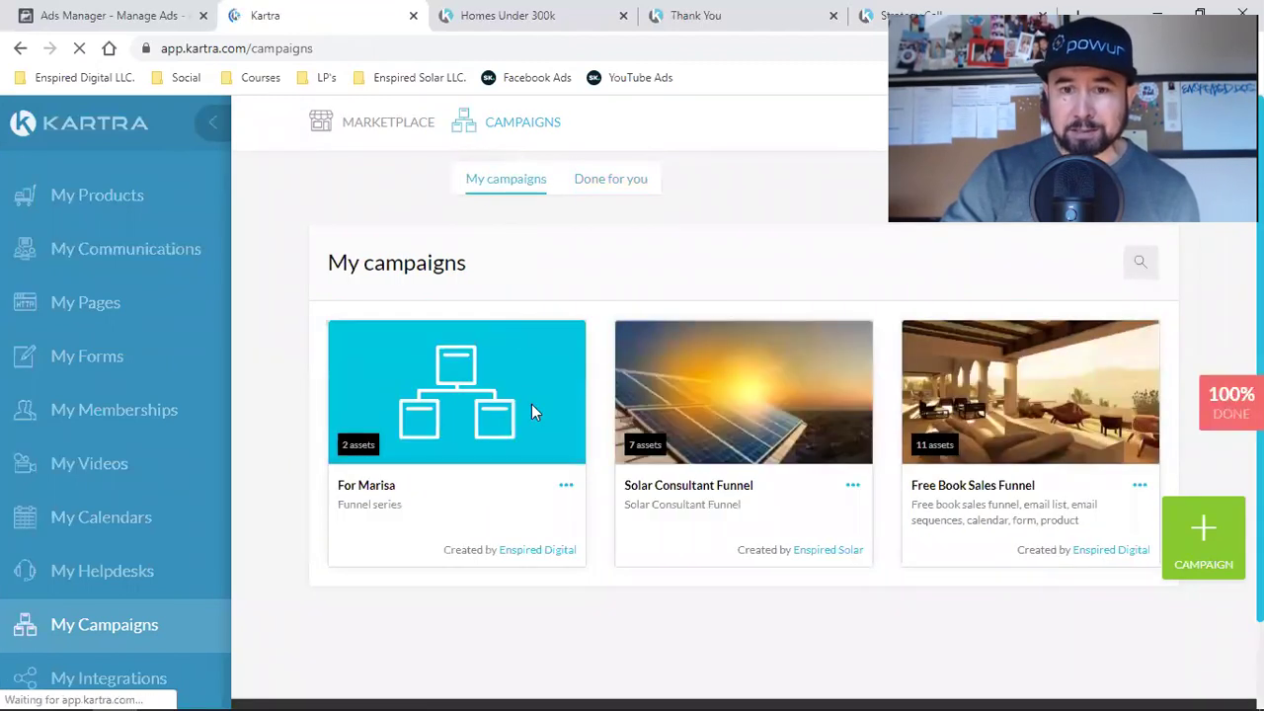
{"action": "left_click", "coordinate": [1202, 538]}
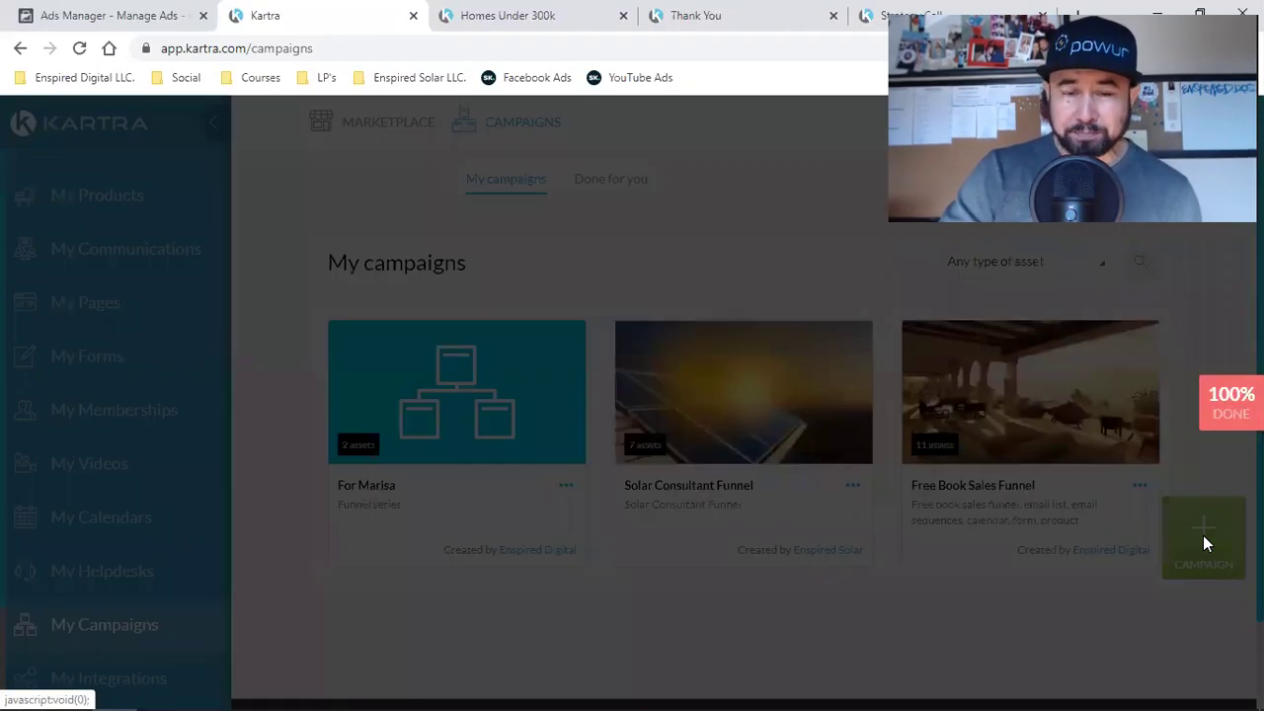
{"action": "left_click", "coordinate": [716, 285]}
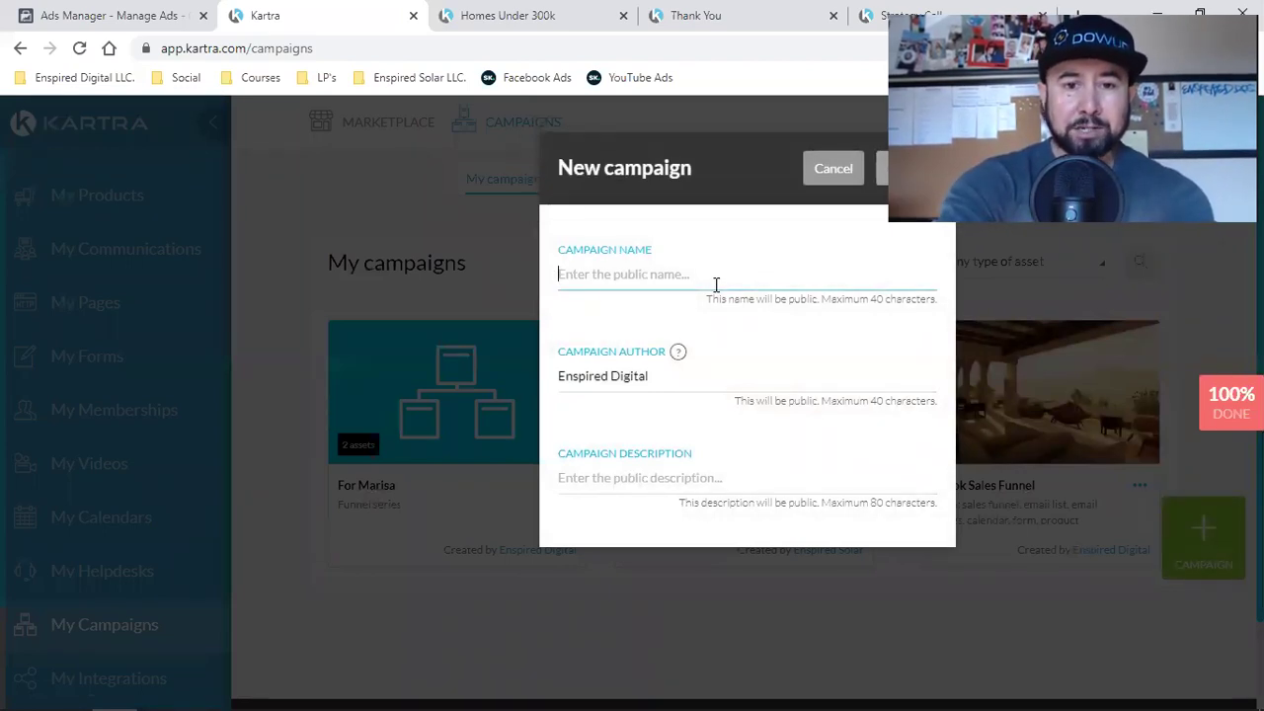
{"action": "type", "text": "Buyer Leads "}
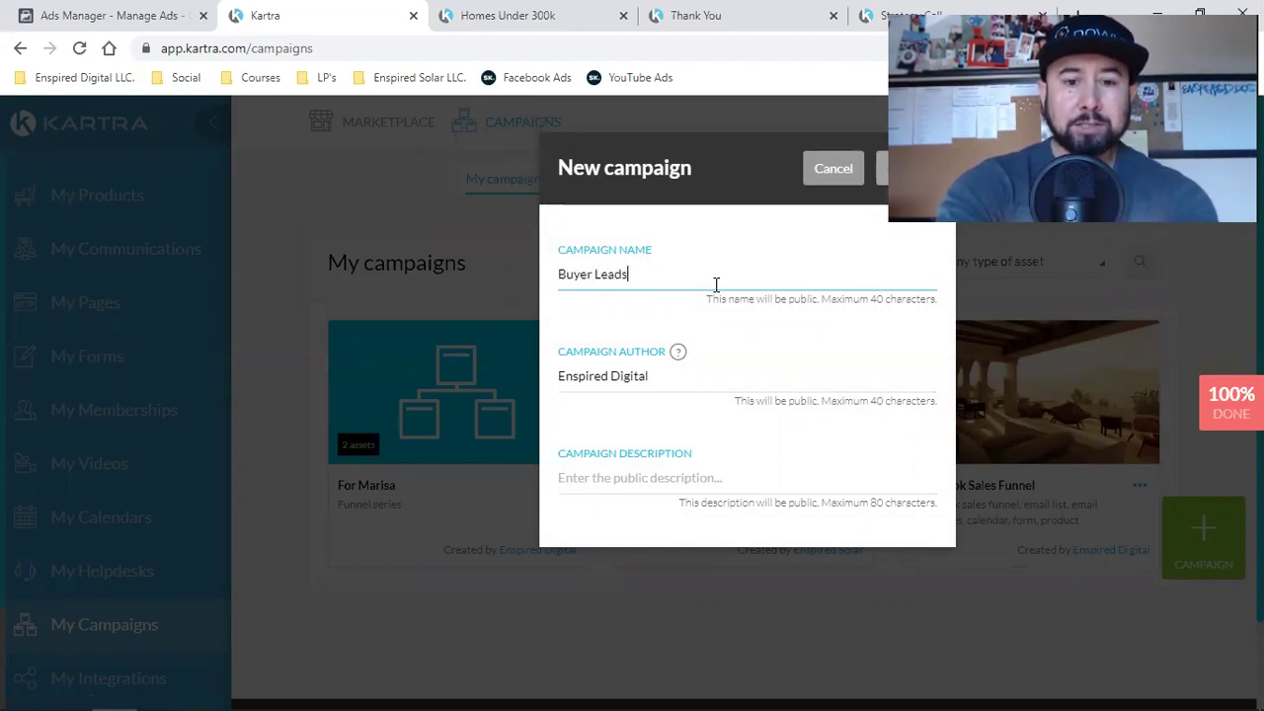
{"action": "type", "text": "- No List"}
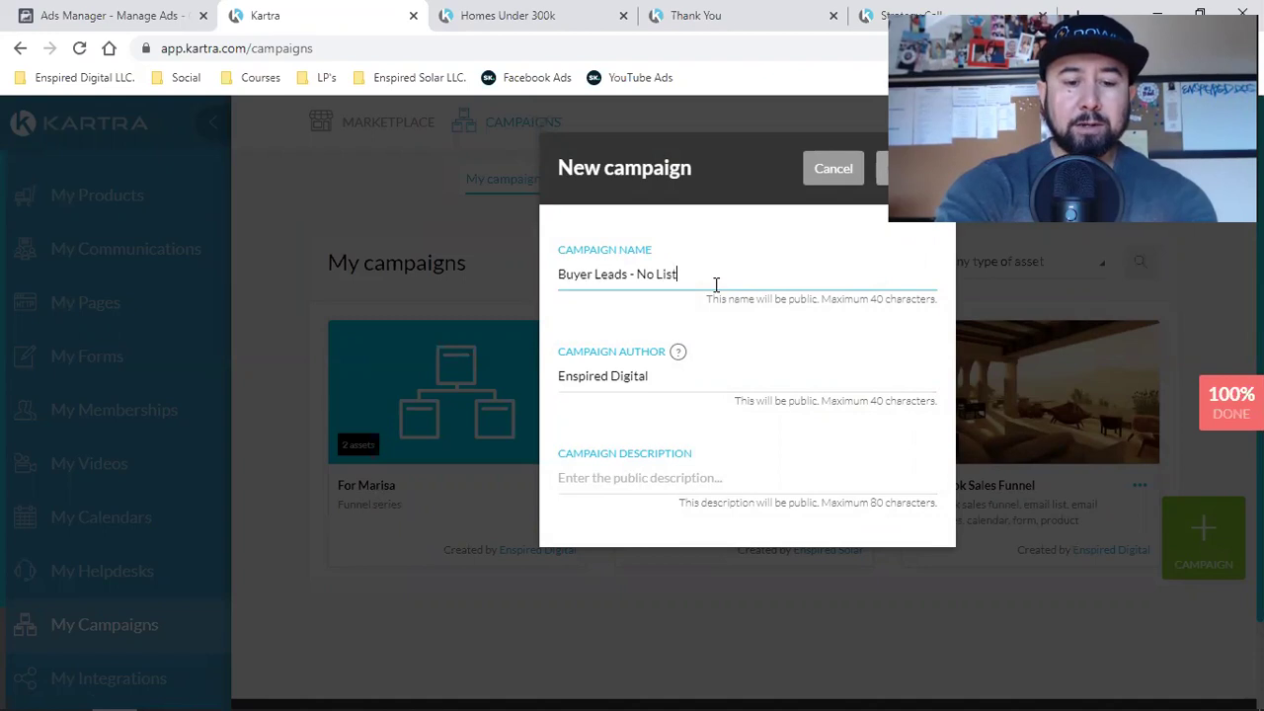
{"action": "type", "text": "ing"}
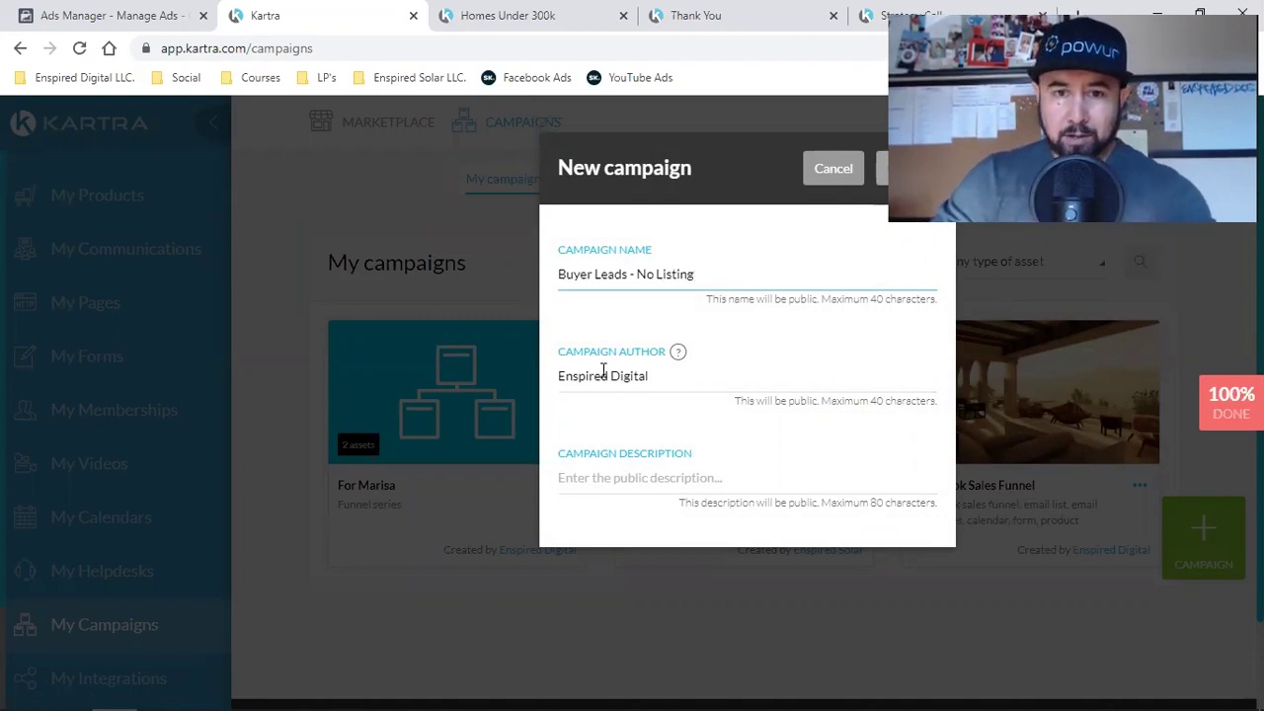
{"action": "left_click", "coordinate": [612, 484]}
{"action": "type", "text": "Buyer Leads - No Listing"}
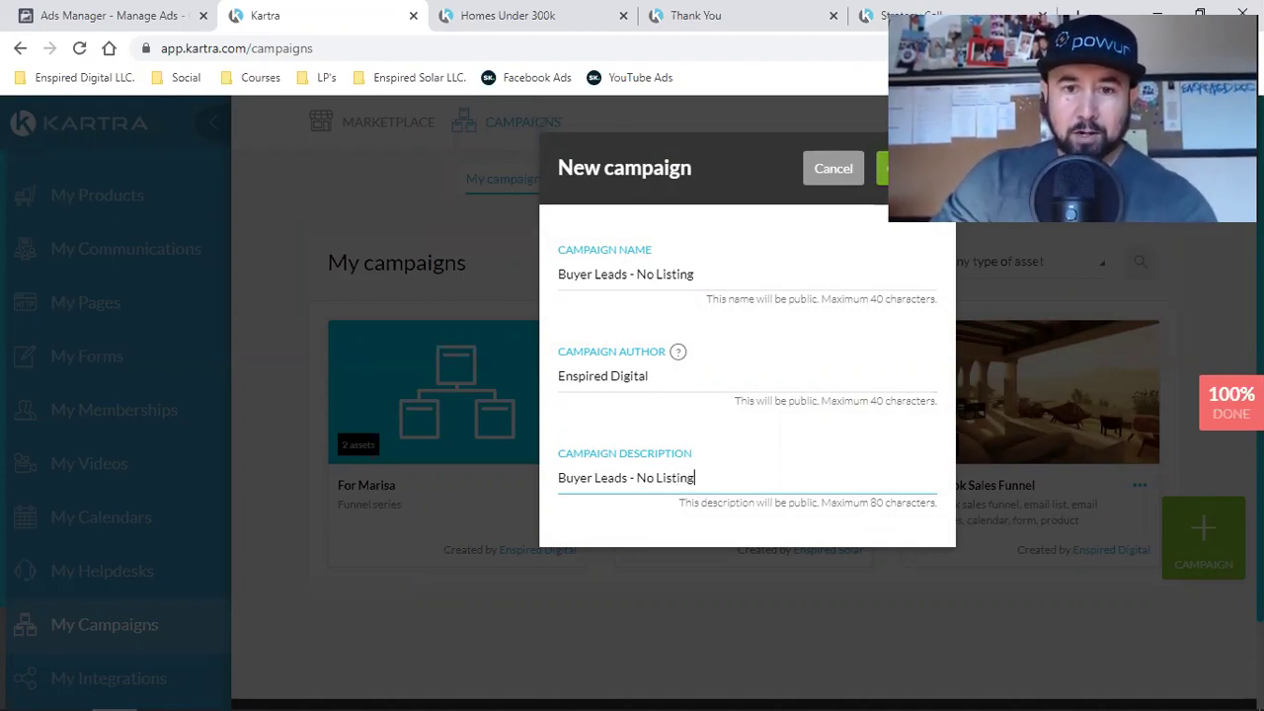
{"action": "key", "text": "Return"}
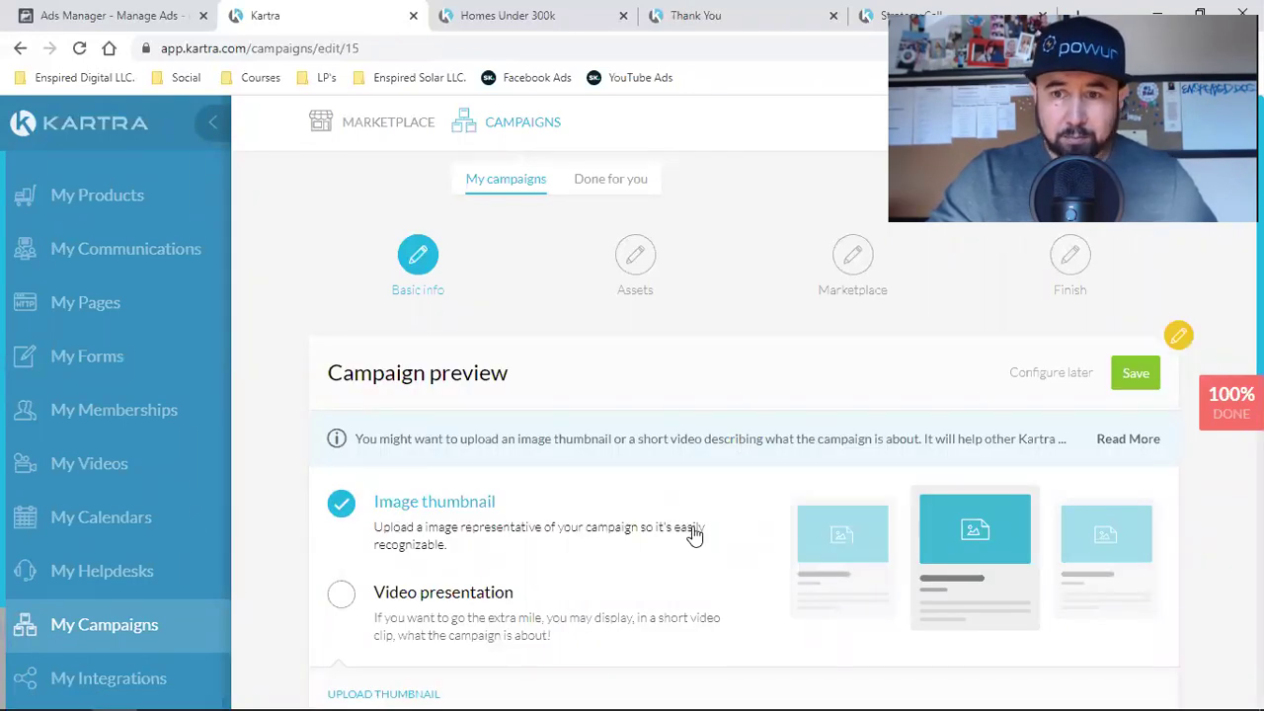
Upload the downloaded image "LUXURY HOMES FOR SALE IN MESA AZ 1" as the campaign thumbnail and check the recommended format.
{"action": "scroll", "coordinate": [741, 491], "scroll_direction": "down", "scroll_amount": 1}
{"action": "scroll", "coordinate": [834, 508], "scroll_direction": "down", "scroll_amount": 1}
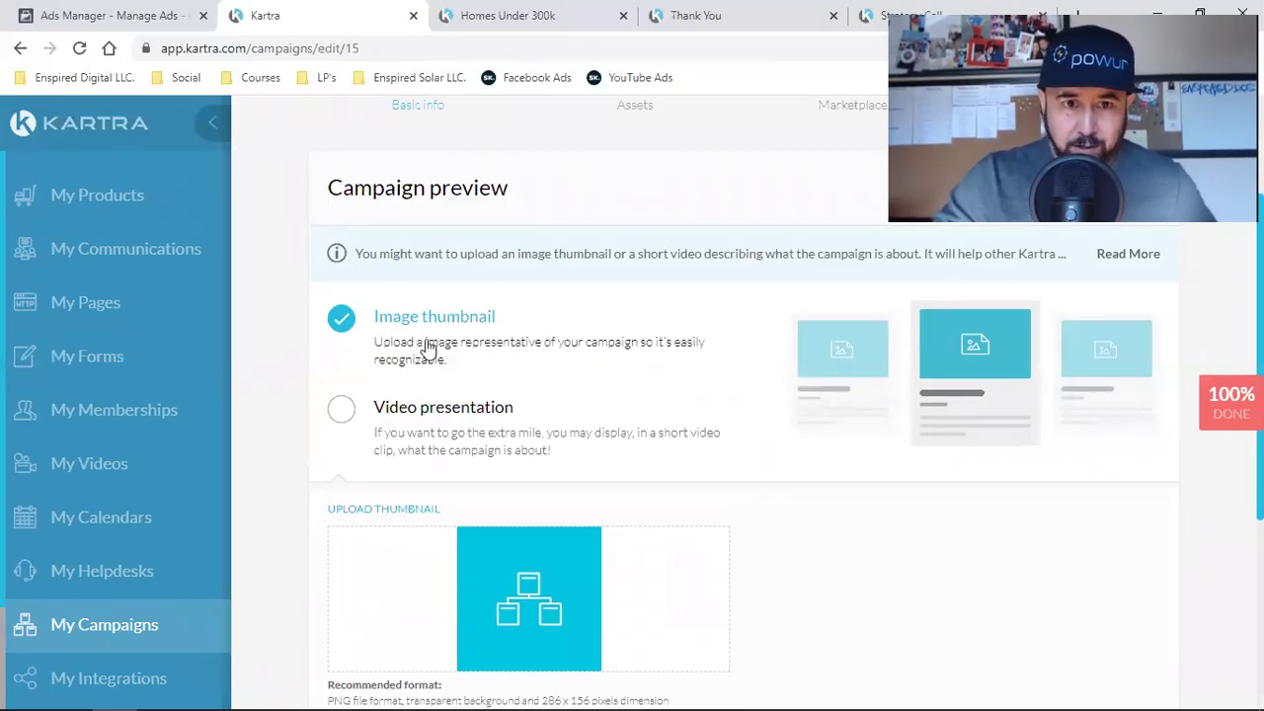
{"action": "scroll", "coordinate": [722, 440], "scroll_direction": "down", "scroll_amount": 2}
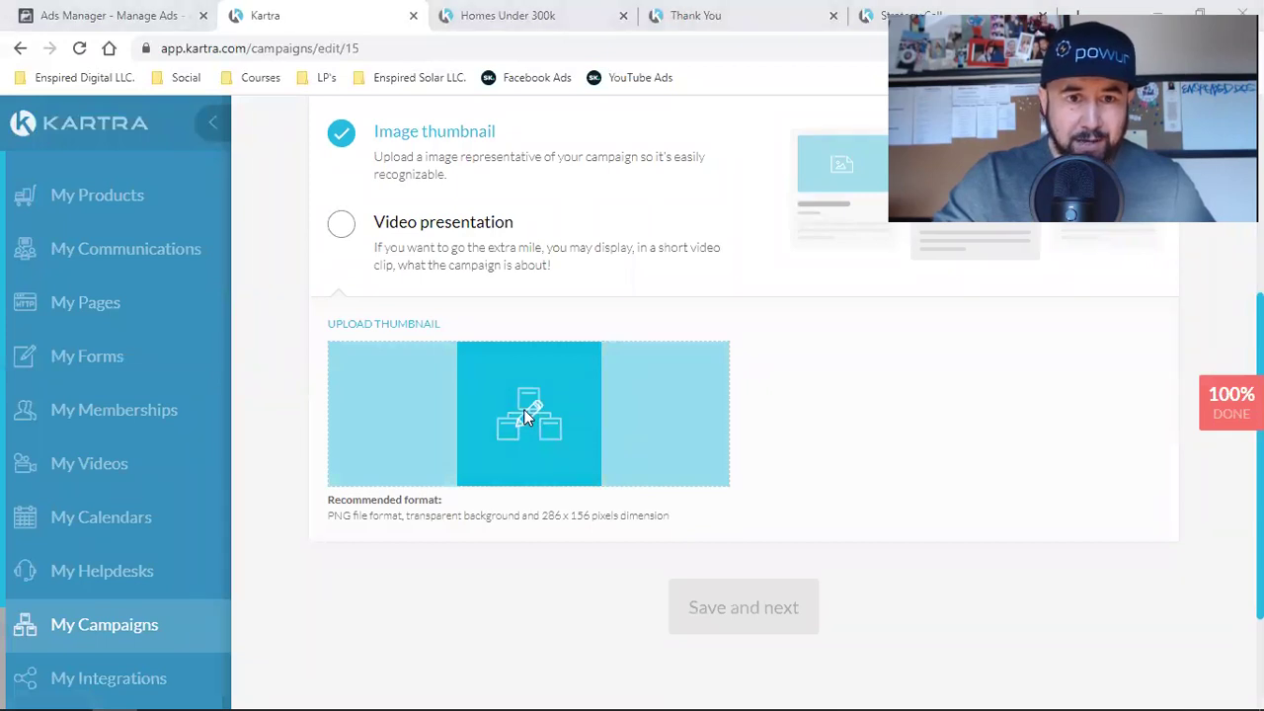
{"action": "left_click", "coordinate": [523, 409]}
{"action": "left_click", "coordinate": [71, 138]}
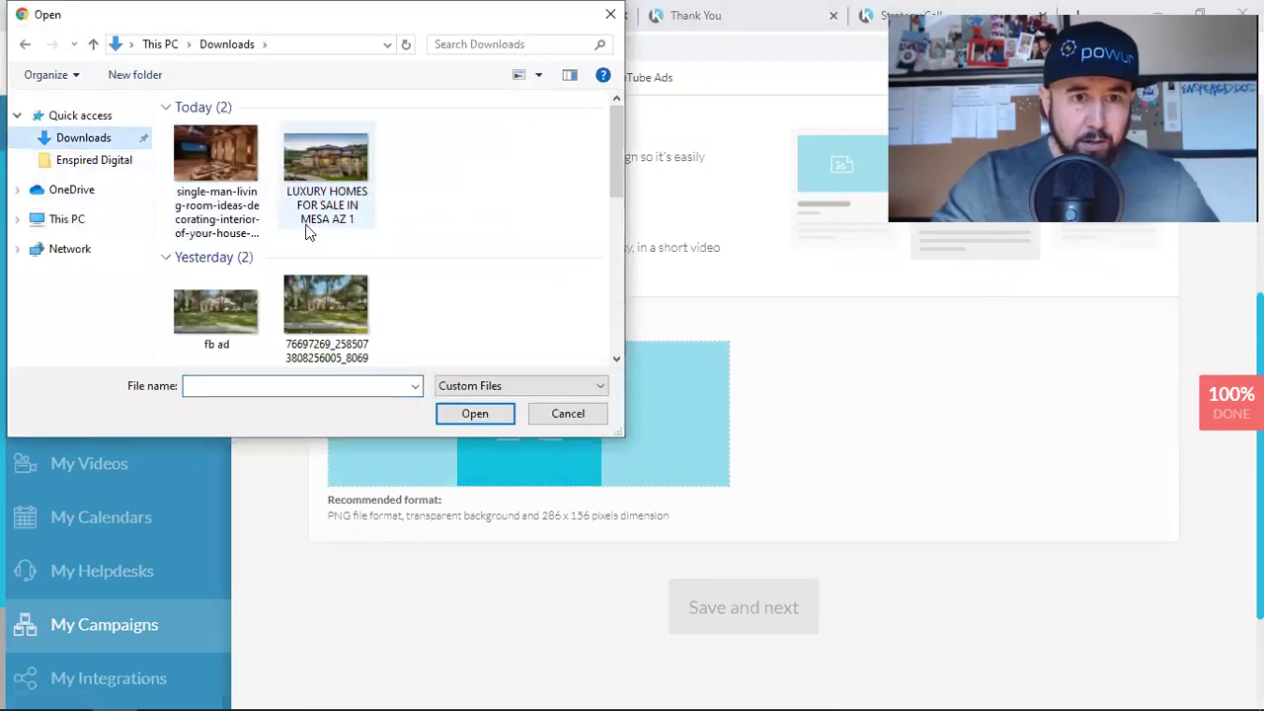
{"action": "left_click", "coordinate": [326, 163]}
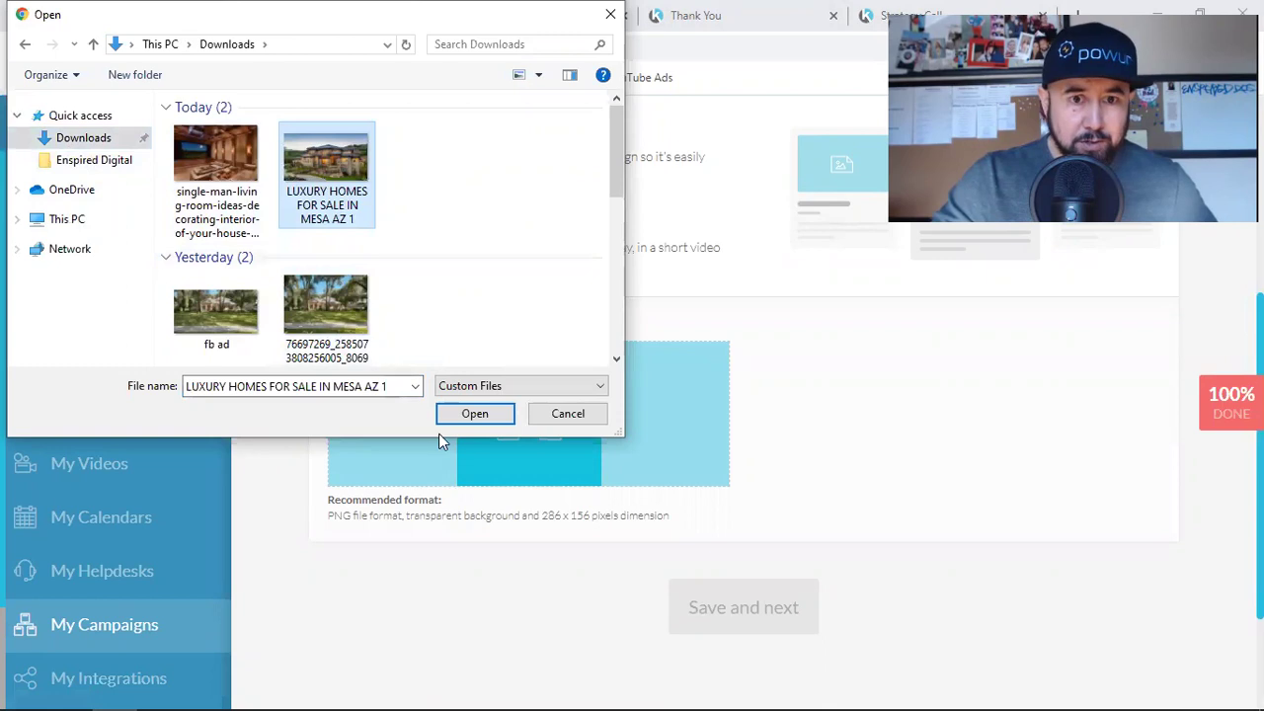
{"action": "left_click", "coordinate": [474, 414]}
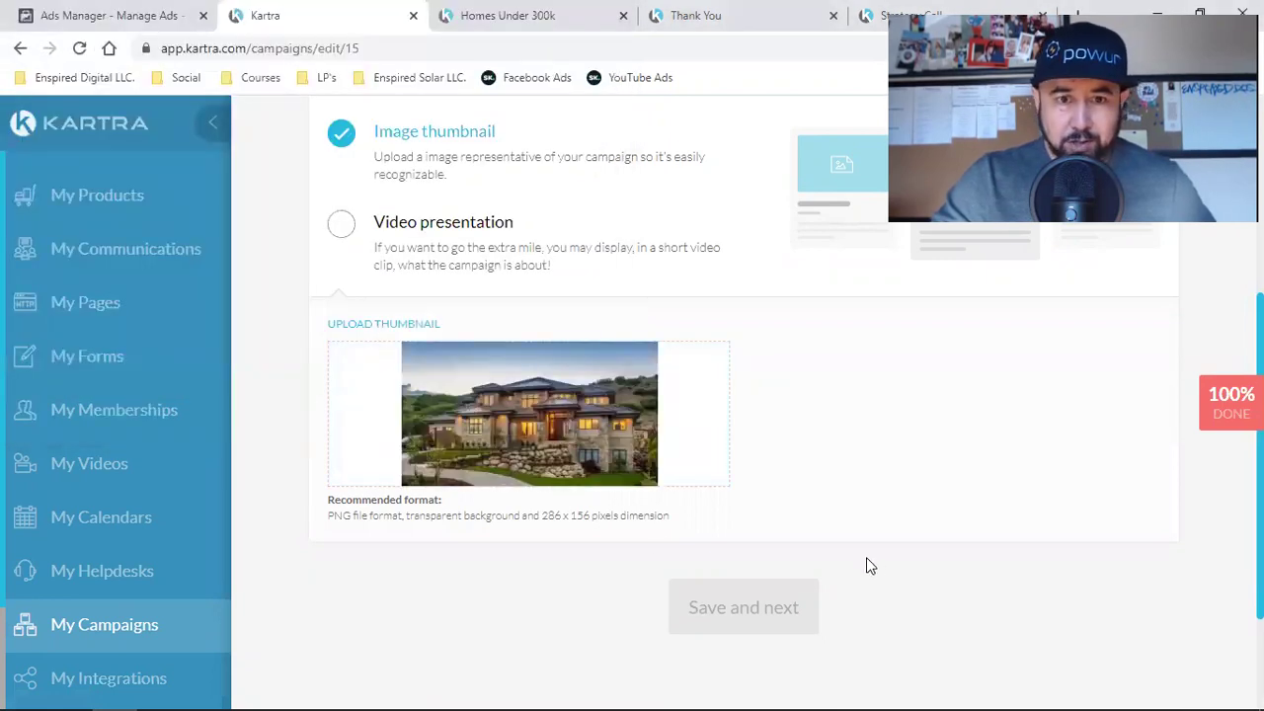
{"action": "scroll", "coordinate": [866, 564], "scroll_direction": "down", "scroll_amount": 2}
{"action": "scroll", "coordinate": [865, 564], "scroll_direction": "up", "scroll_amount": 4}
{"action": "scroll", "coordinate": [866, 557], "scroll_direction": "down", "scroll_amount": 2}
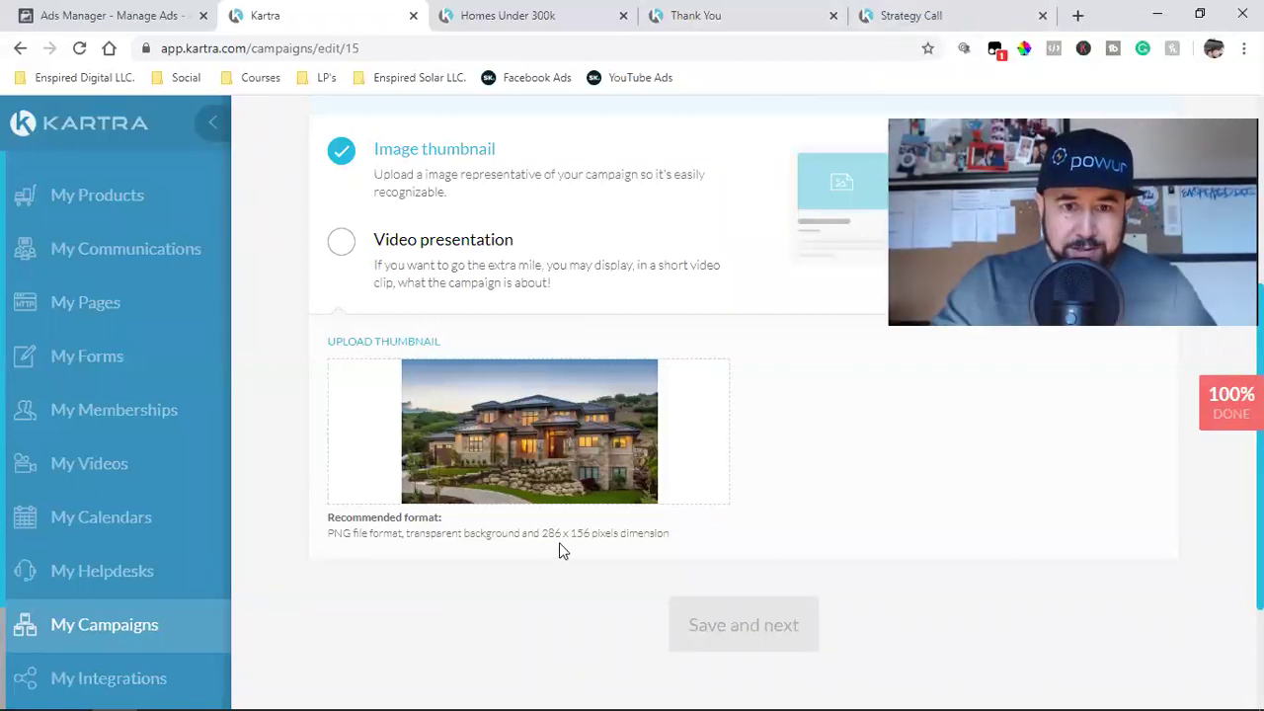
Switch to Canva and create a new design with custom dimensions of 286 x 156 px, matching the recommended thumbnail format.
{"action": "left_click", "coordinate": [1077, 17]}
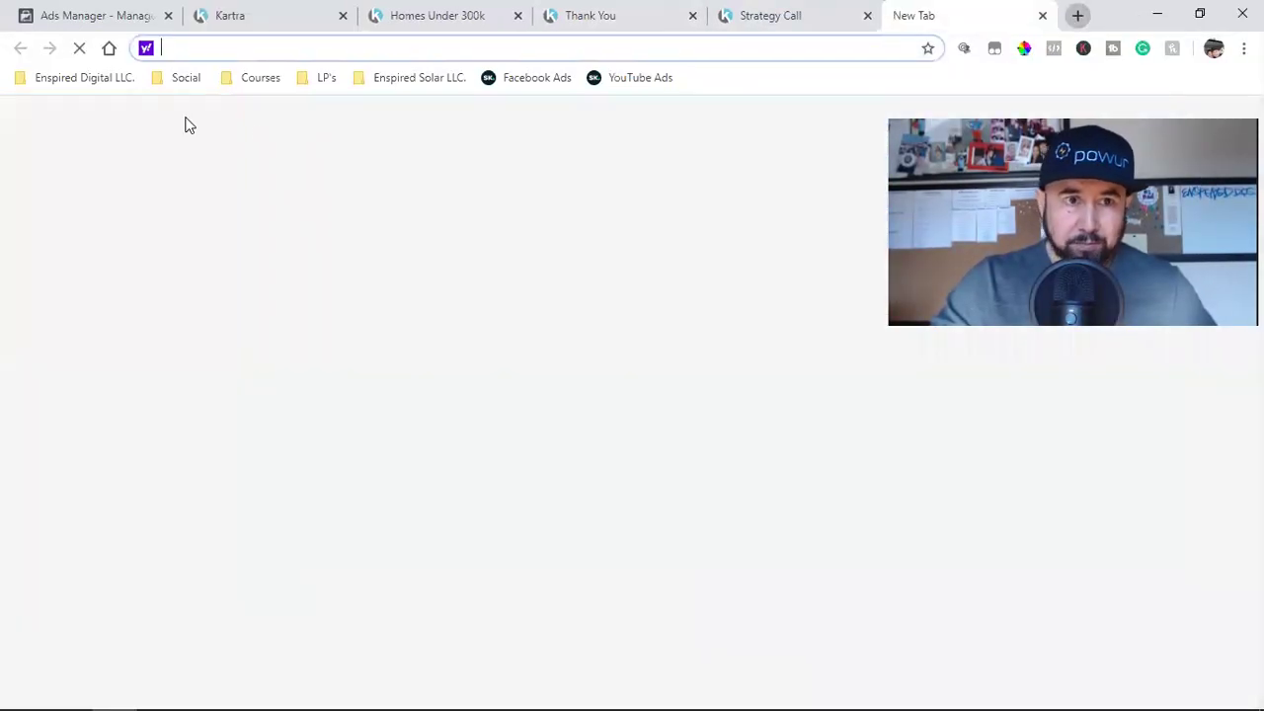
{"action": "left_click", "coordinate": [91, 79]}
{"action": "left_click", "coordinate": [59, 128]}
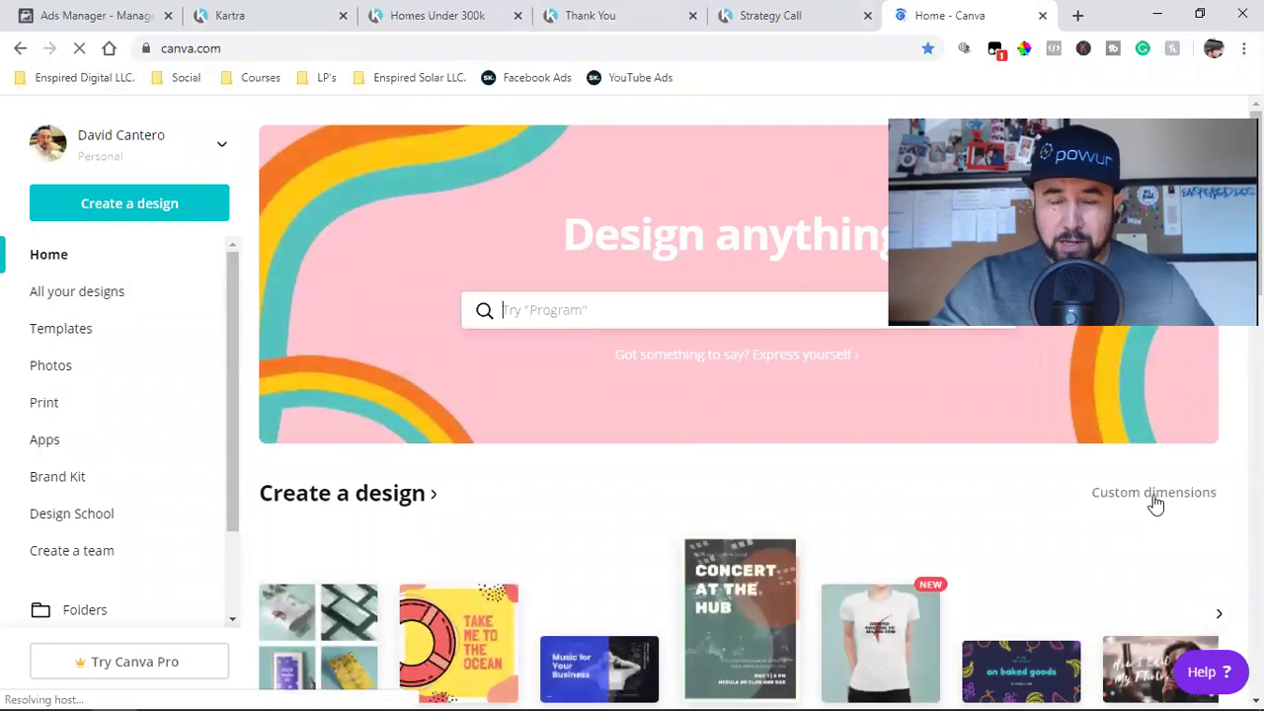
{"action": "left_click", "coordinate": [1152, 496]}
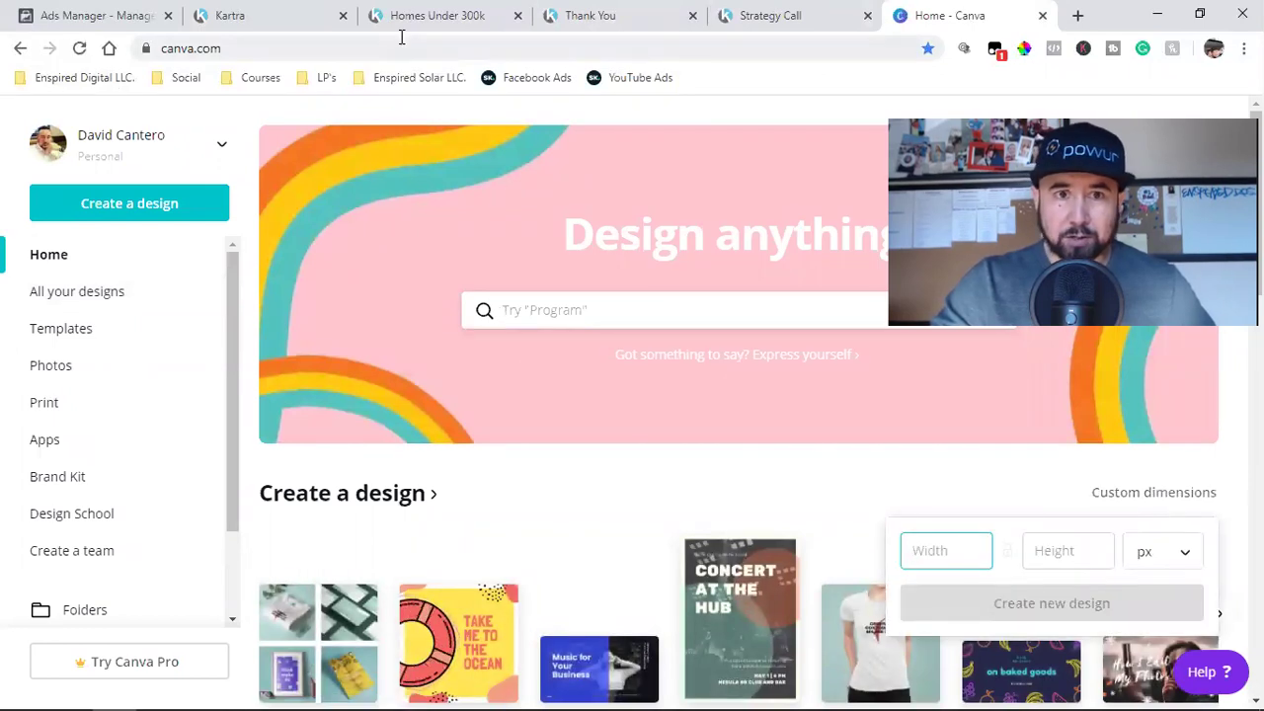
{"action": "left_click", "coordinate": [241, 20]}
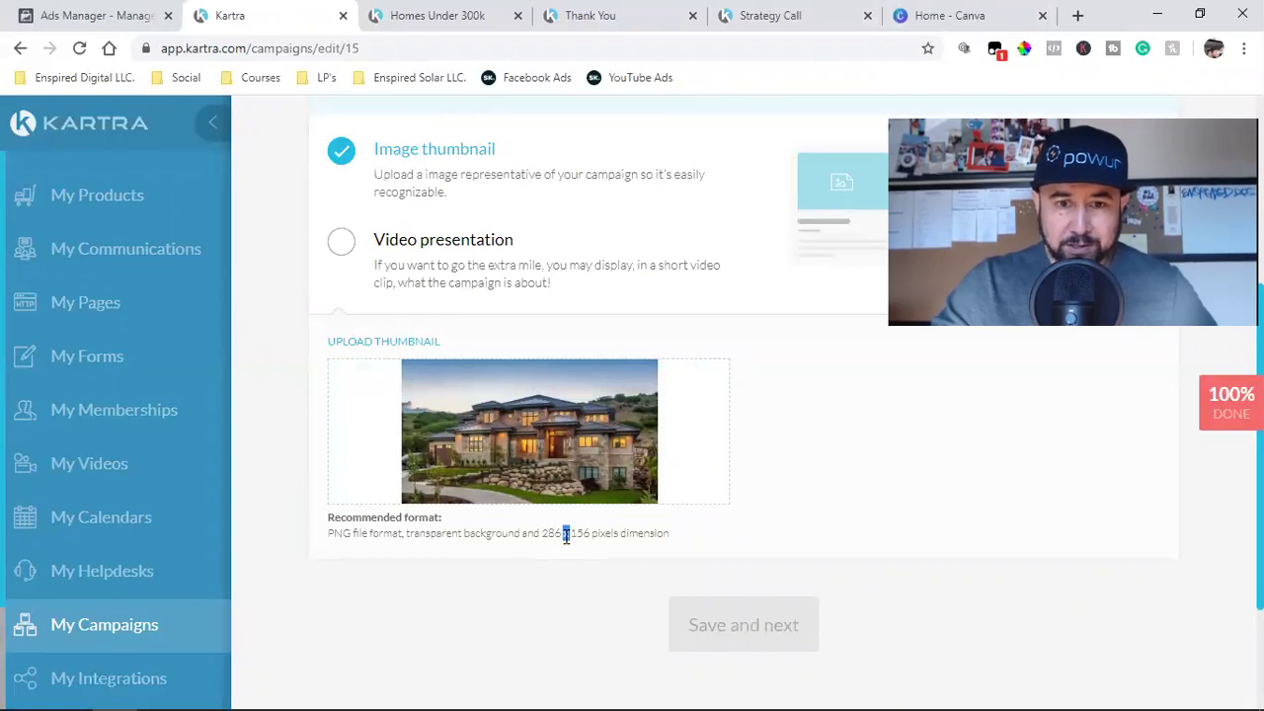
{"action": "left_click", "coordinate": [932, 12]}
{"action": "type", "text": "286"}
{"action": "key", "text": "Tab"}
{"action": "type", "text": "156"}
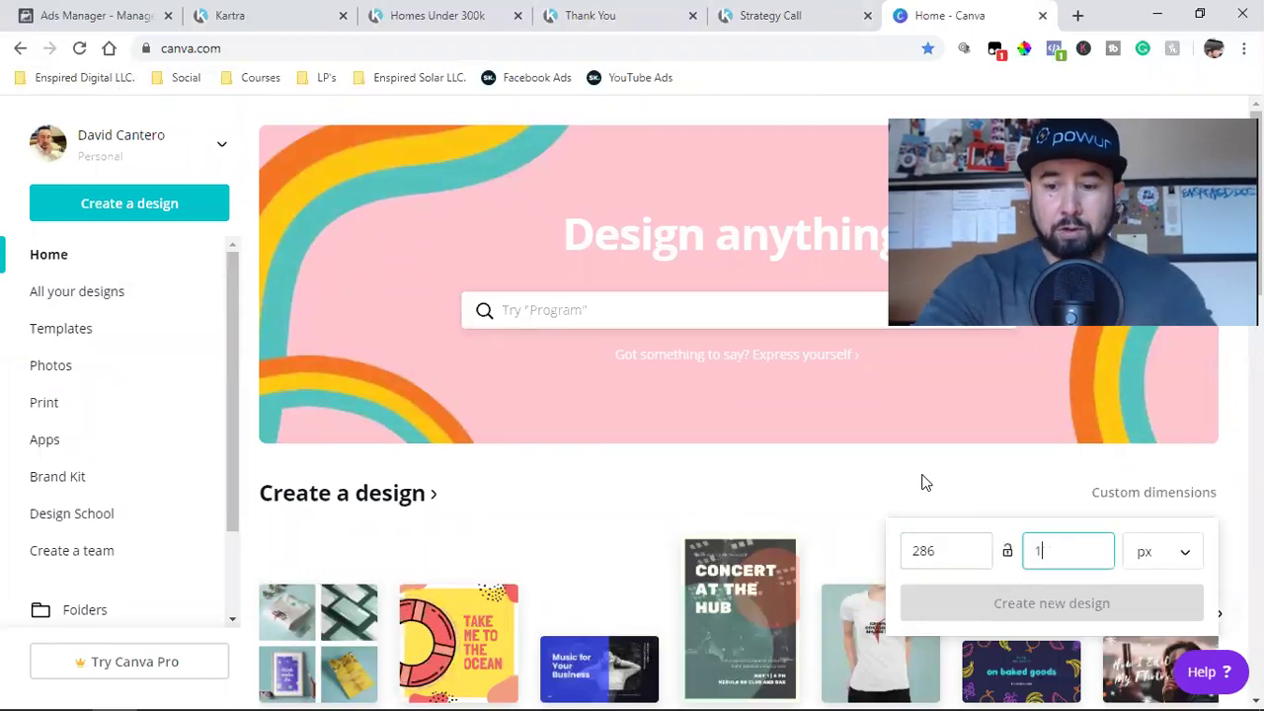
{"action": "left_click", "coordinate": [993, 601]}
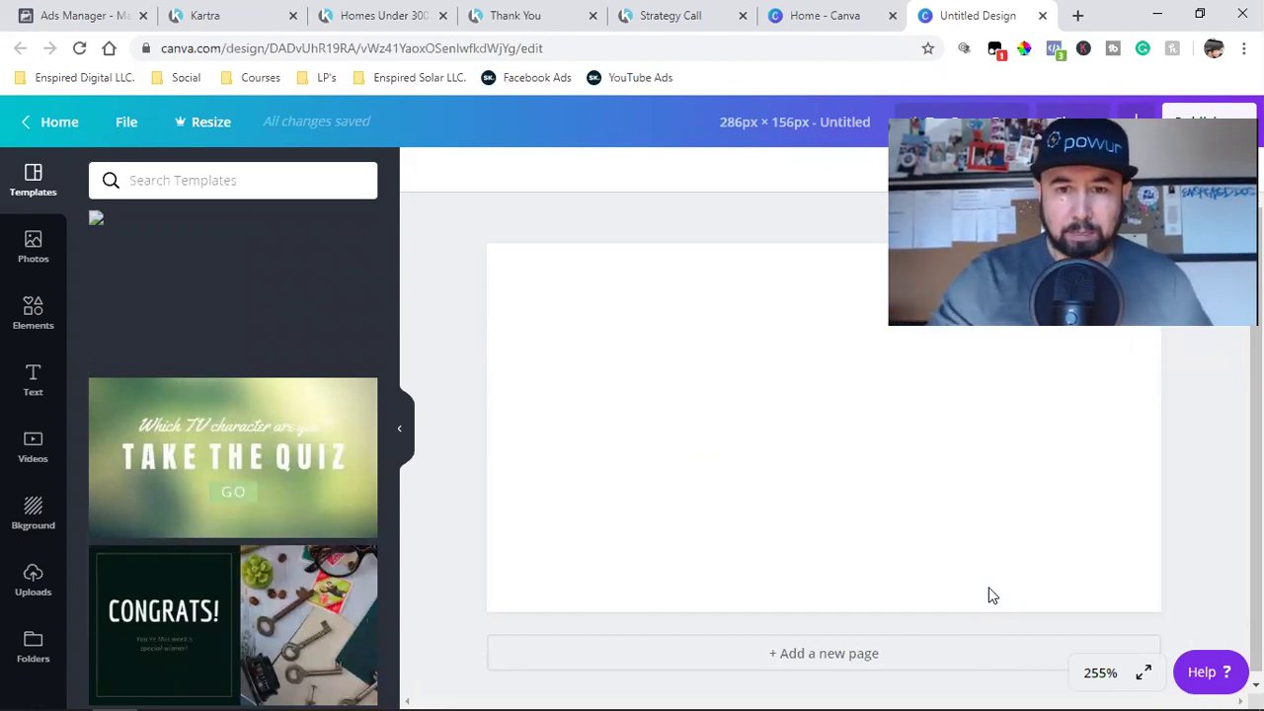
Upload the image "LUXURY HOMES FOR SALE IN MESA AZ 1" from Downloads and place it in the design.
{"action": "left_click", "coordinate": [33, 578]}
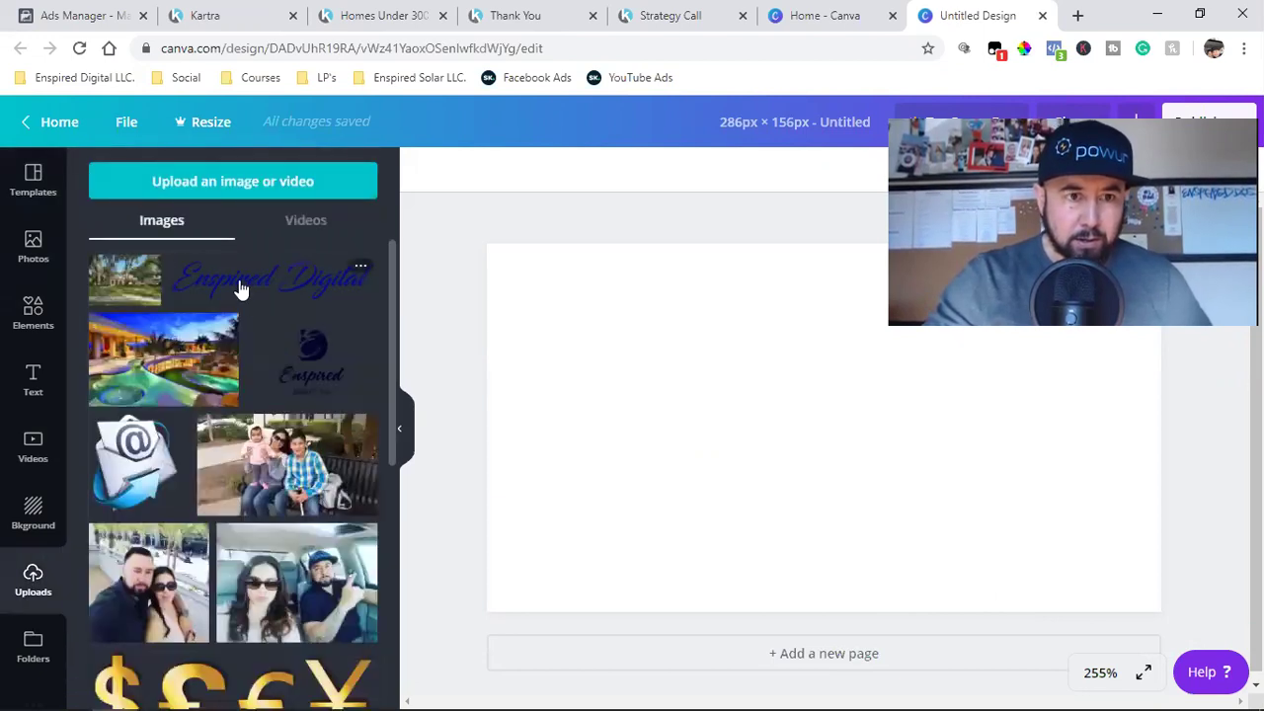
{"action": "left_click", "coordinate": [144, 266]}
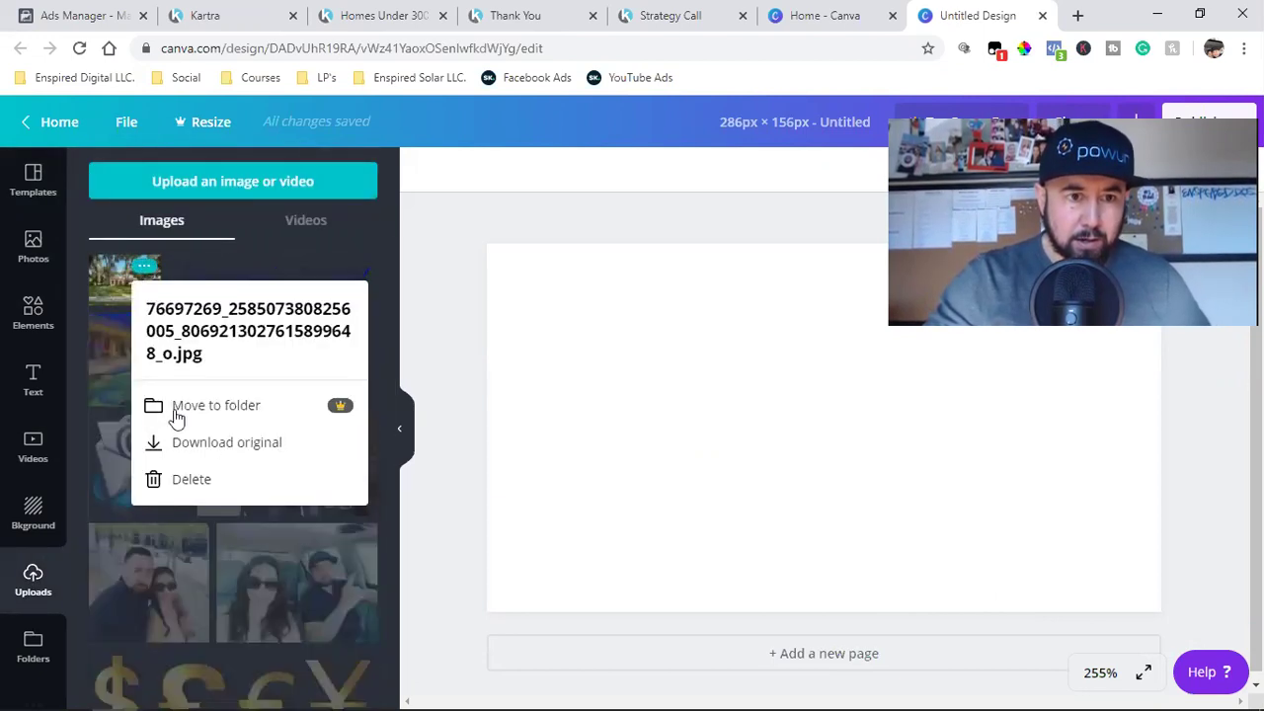
{"action": "left_click", "coordinate": [203, 209]}
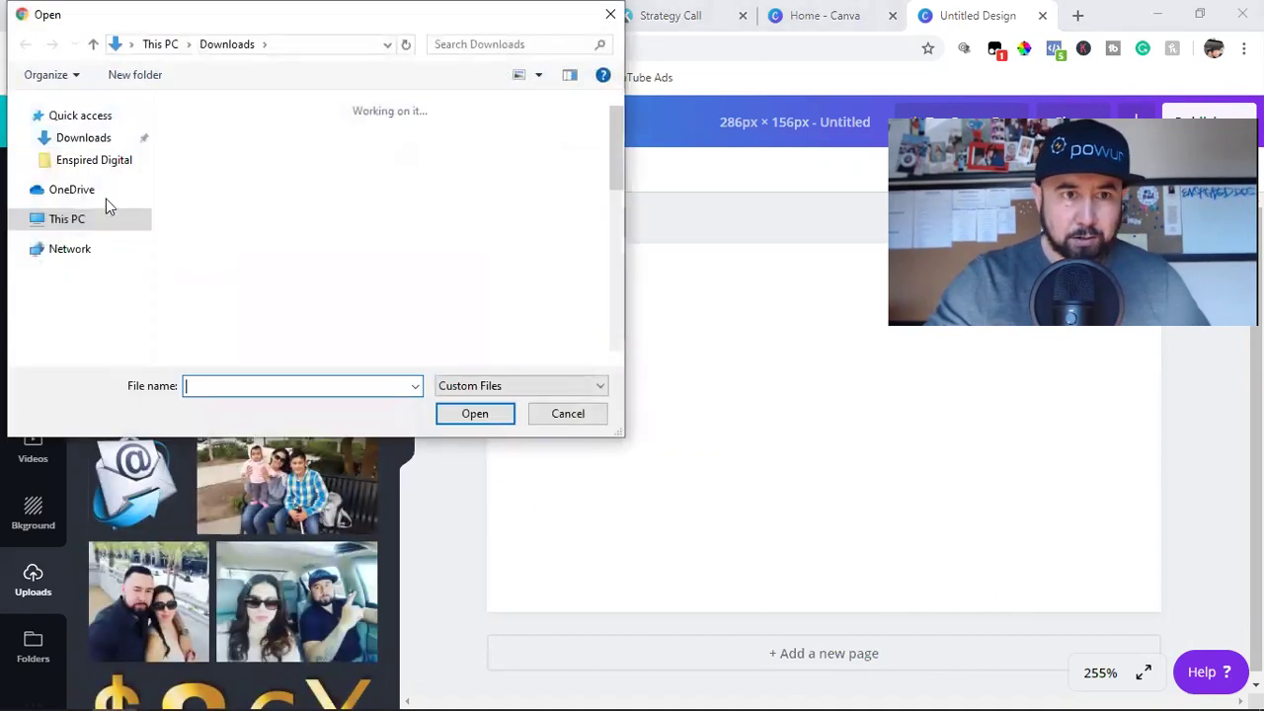
{"action": "left_click", "coordinate": [307, 199]}
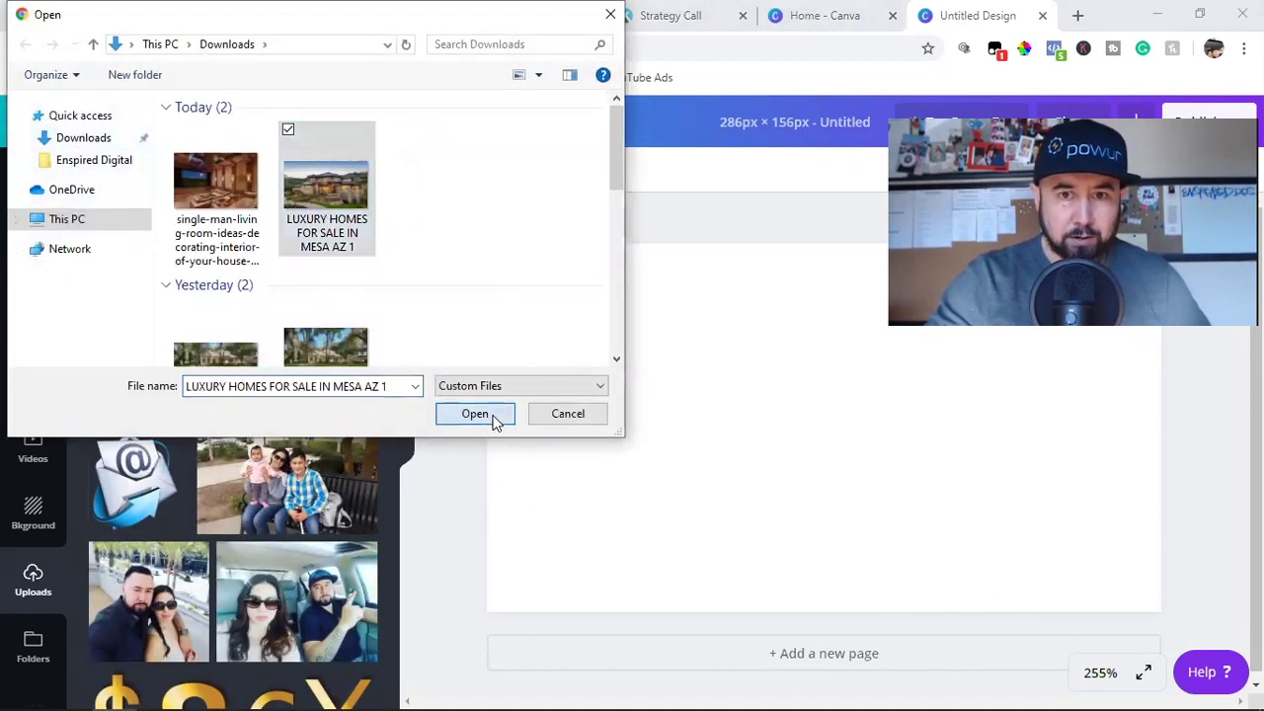
{"action": "left_click", "coordinate": [494, 417]}
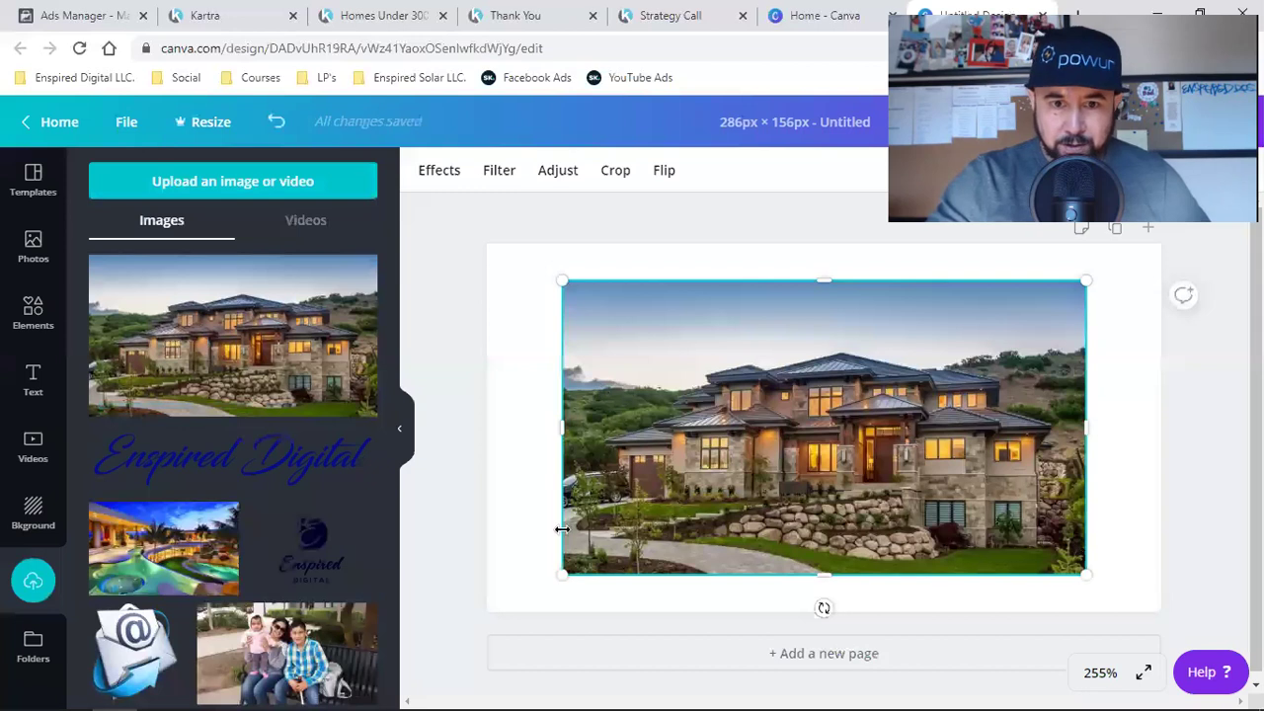
Enlarge the house image to cover the whole canvas and title the design "good".
{"action": "left_click_drag", "start_coordinate": [562, 573], "coordinate": [486, 617]}
{"action": "left_click_drag", "start_coordinate": [1089, 279], "coordinate": [1159, 244]}
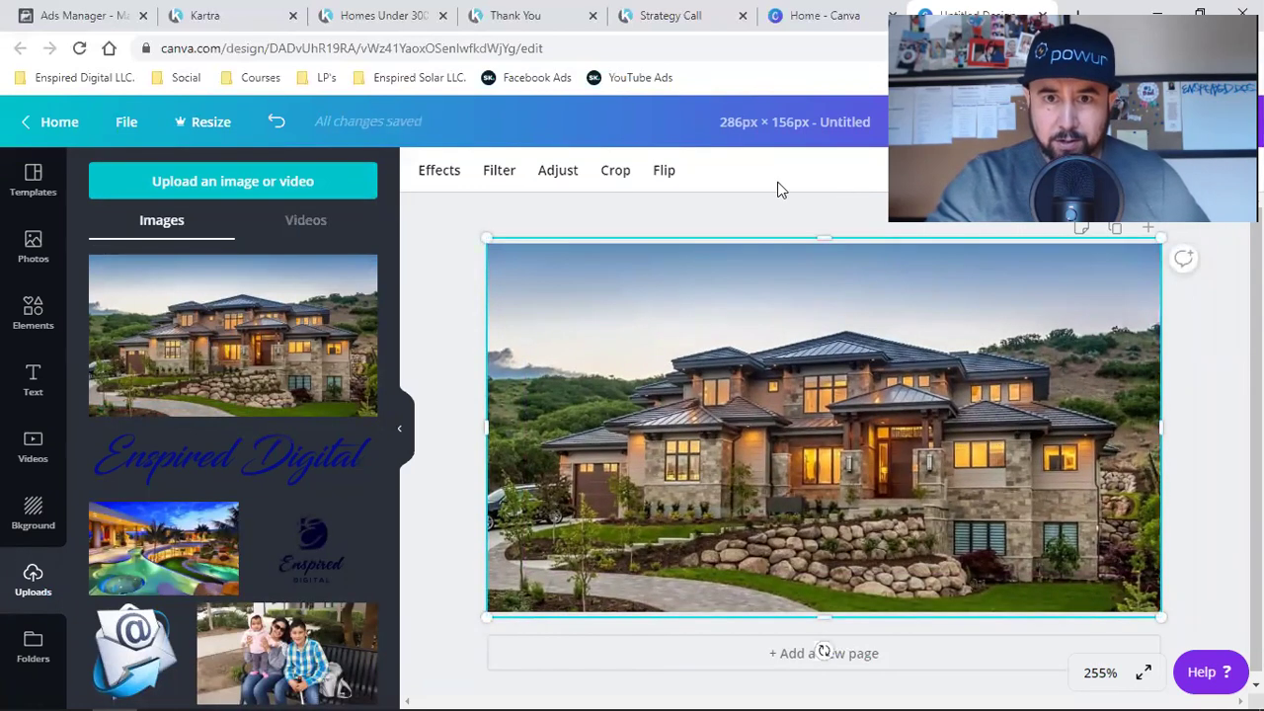
{"action": "left_click", "coordinate": [779, 125]}
{"action": "type", "text": "good"}
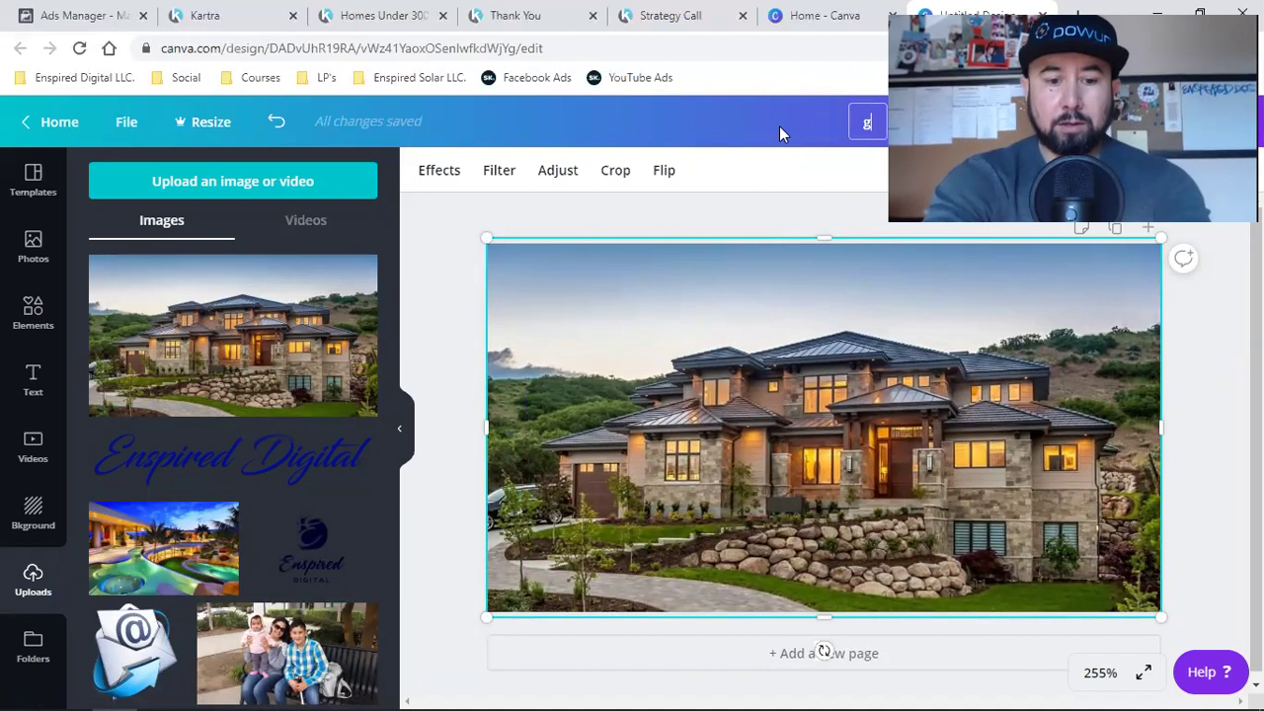
{"action": "left_click", "coordinate": [1202, 352]}
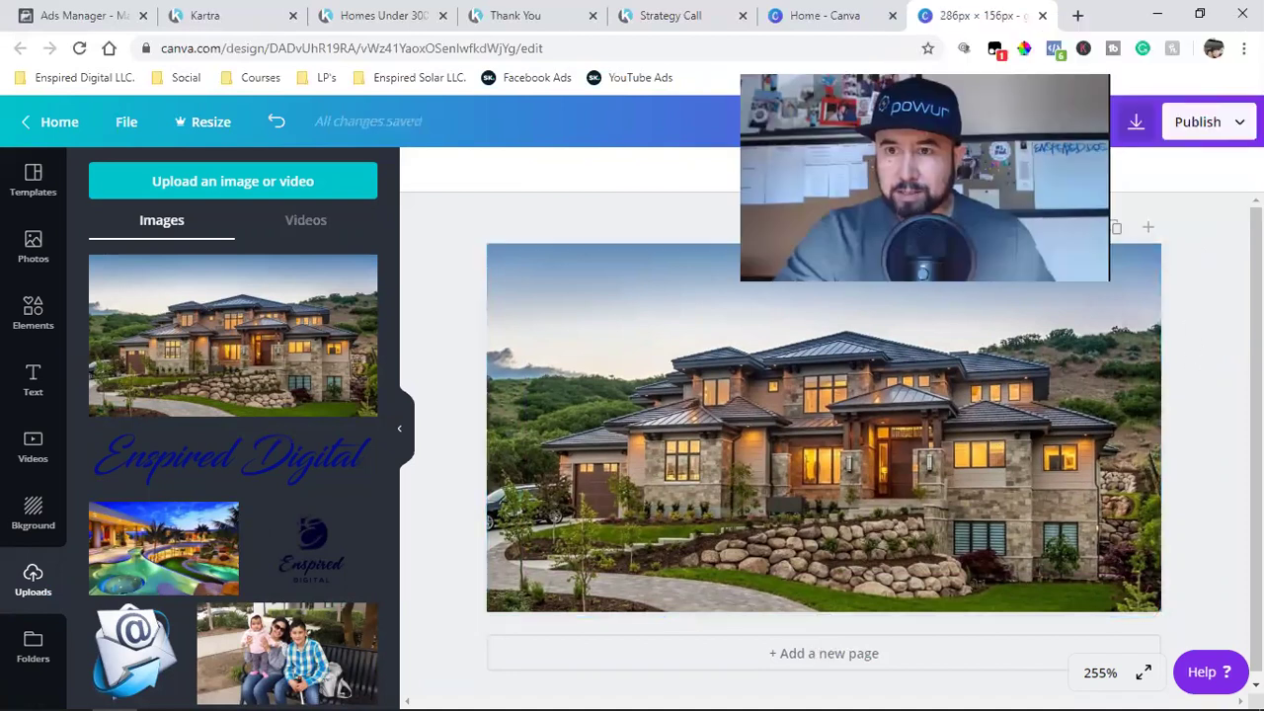
Download the finished thumbnail design as a PNG file.
{"action": "left_click", "coordinate": [1198, 121]}
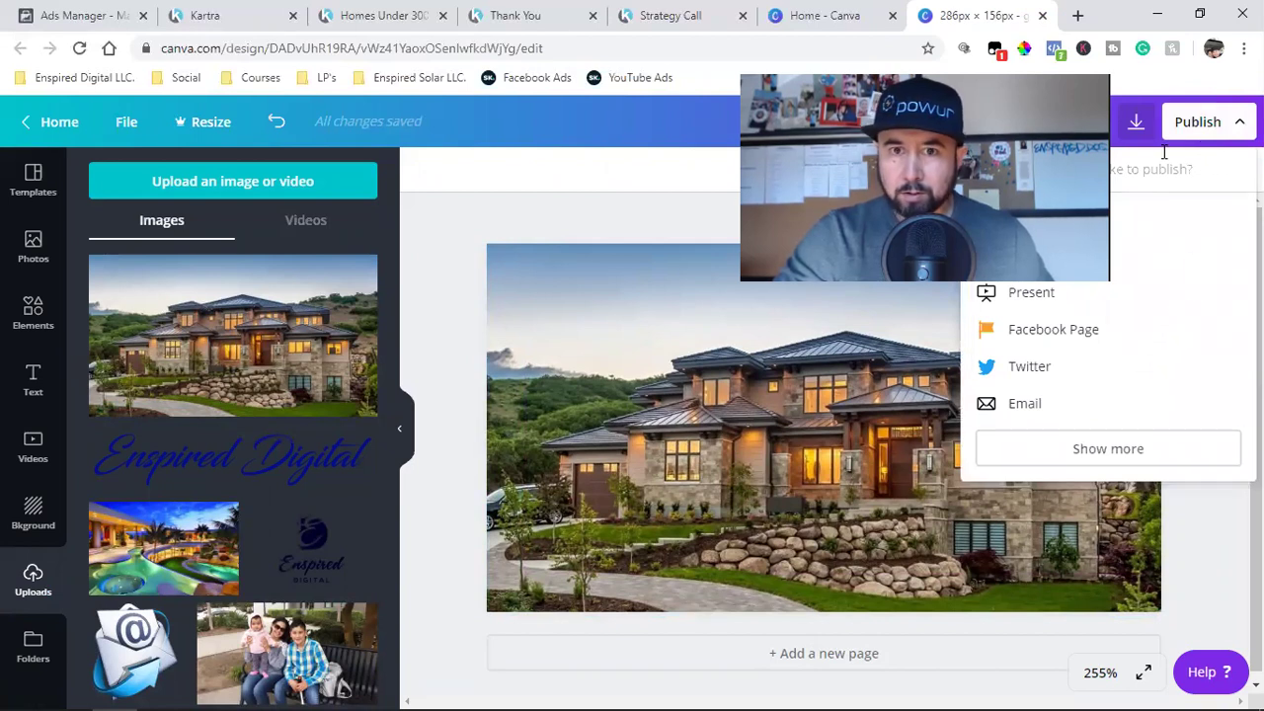
{"action": "left_click", "coordinate": [1039, 219]}
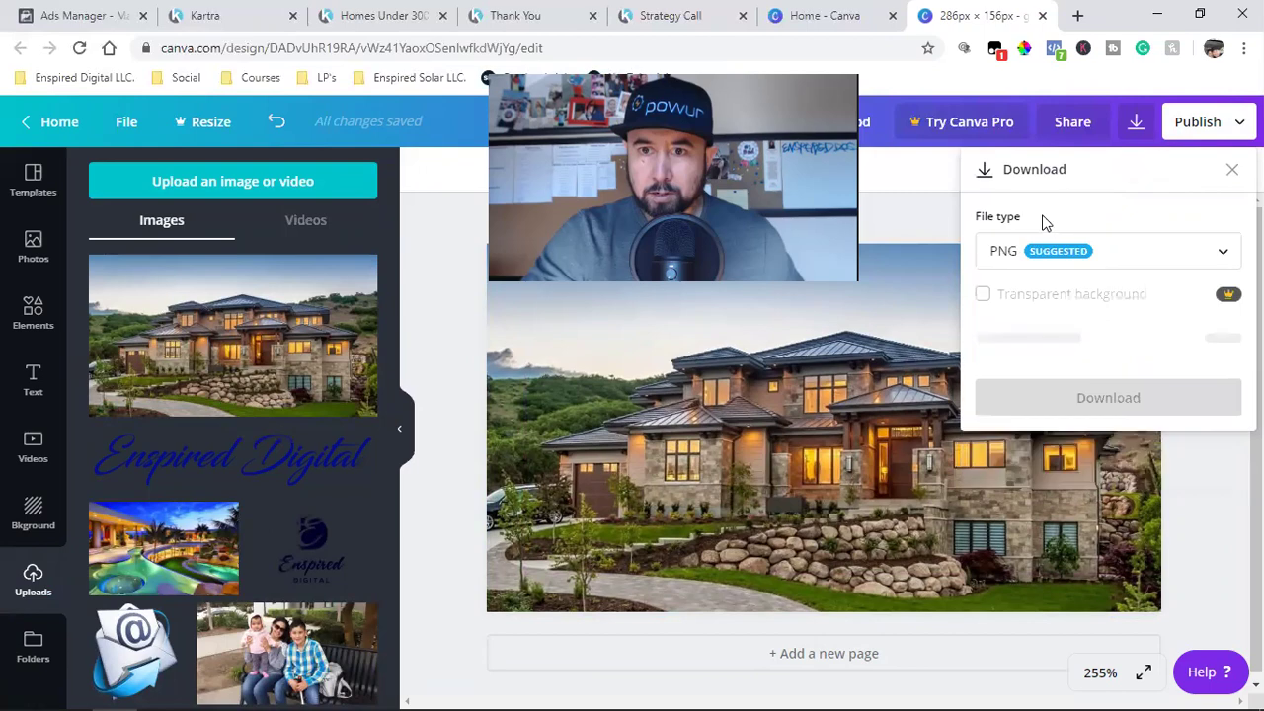
{"action": "left_click", "coordinate": [1088, 351]}
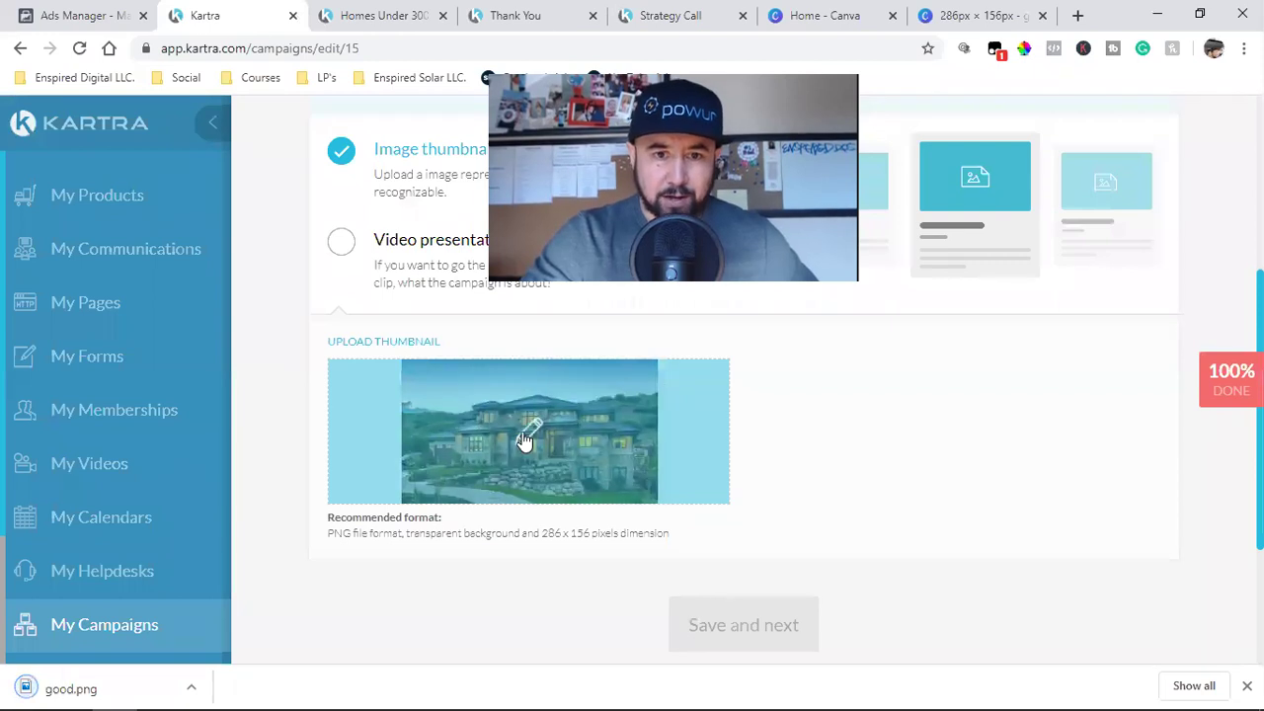
Switch back to Kartra and replace the campaign thumbnail with the downloaded image "good".
{"action": "left_click", "coordinate": [528, 430]}
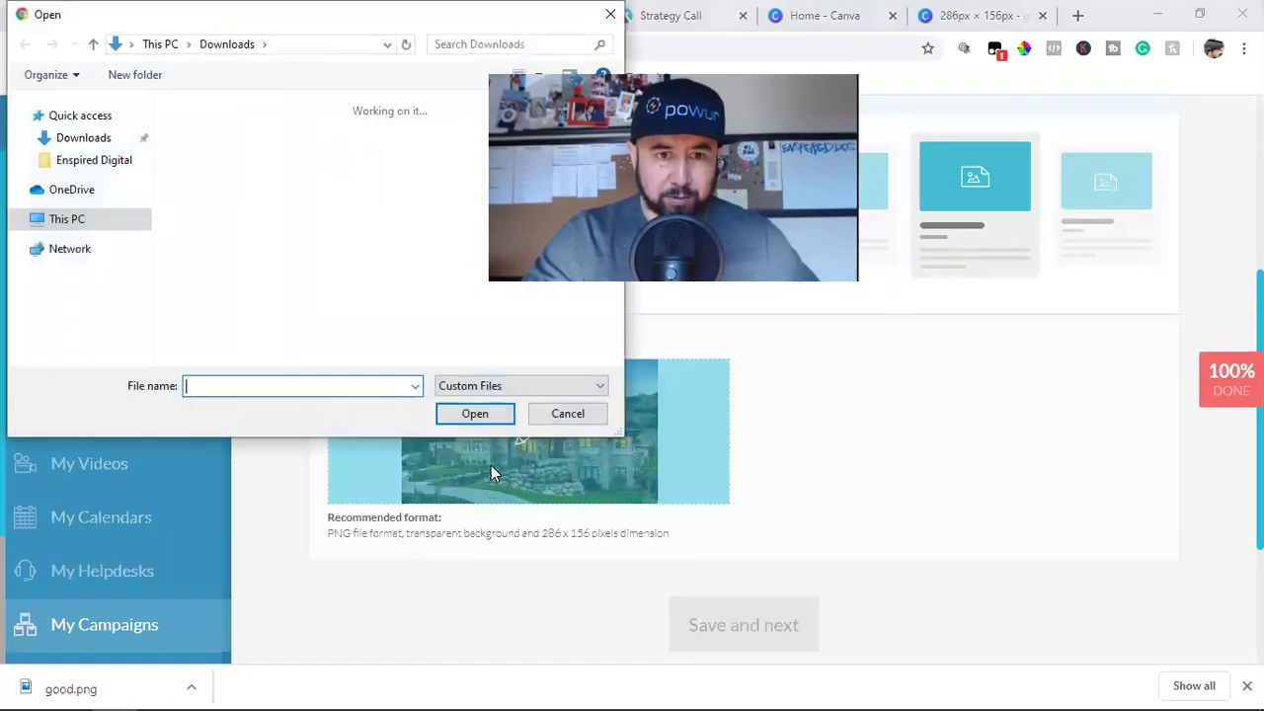
{"action": "left_click", "coordinate": [194, 204]}
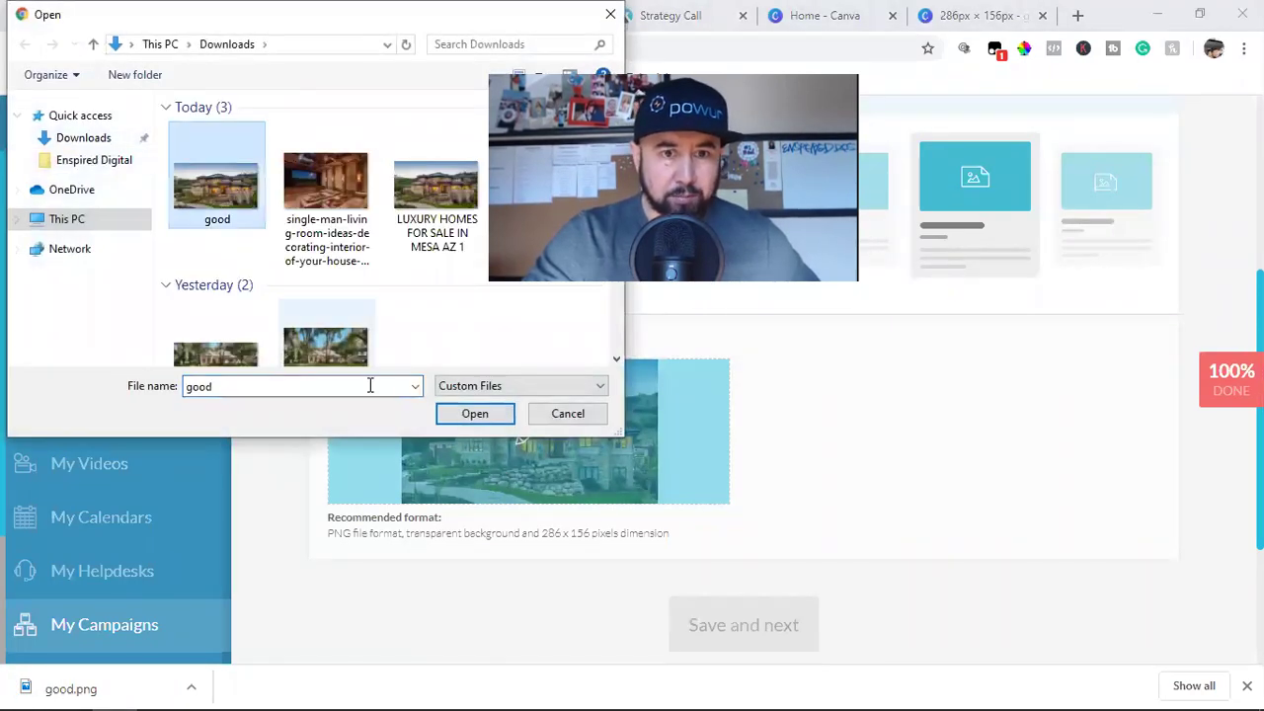
{"action": "left_click", "coordinate": [456, 411]}
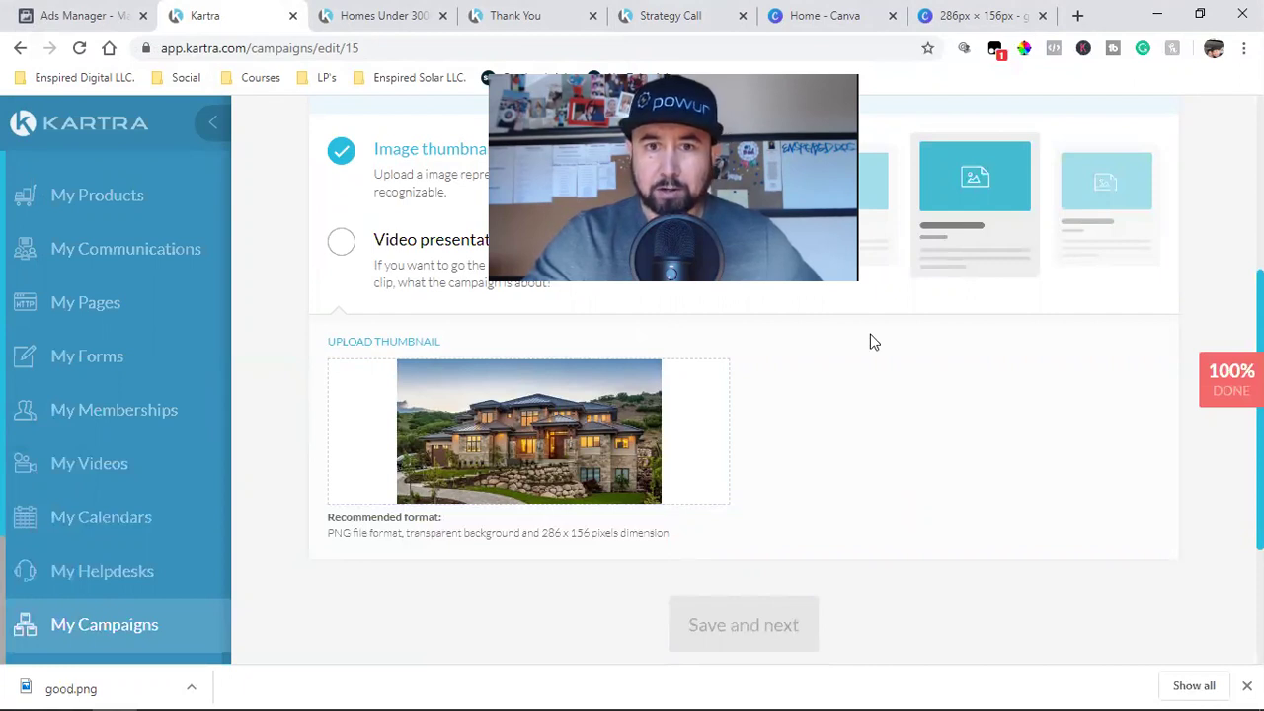
Save the campaign preview and advance from the basic info to the campaign's assets.
{"action": "scroll", "coordinate": [1033, 539], "scroll_direction": "up", "scroll_amount": 4}
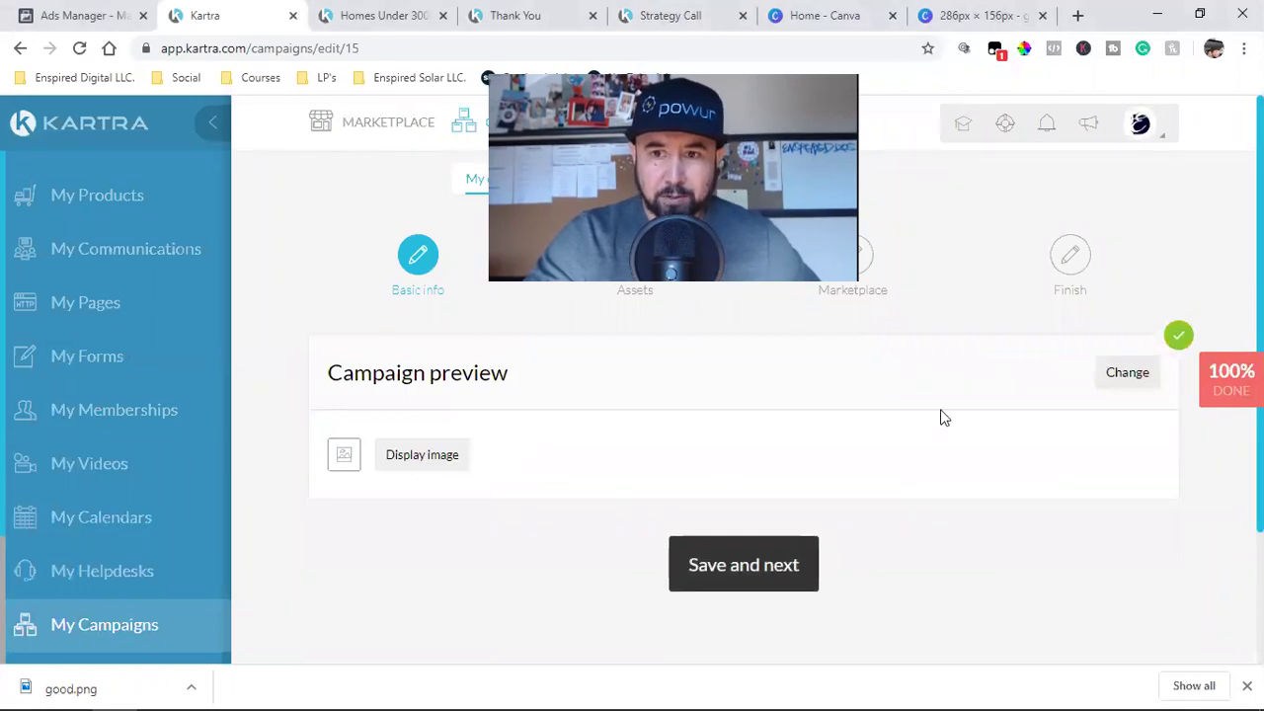
{"action": "left_click", "coordinate": [1125, 374]}
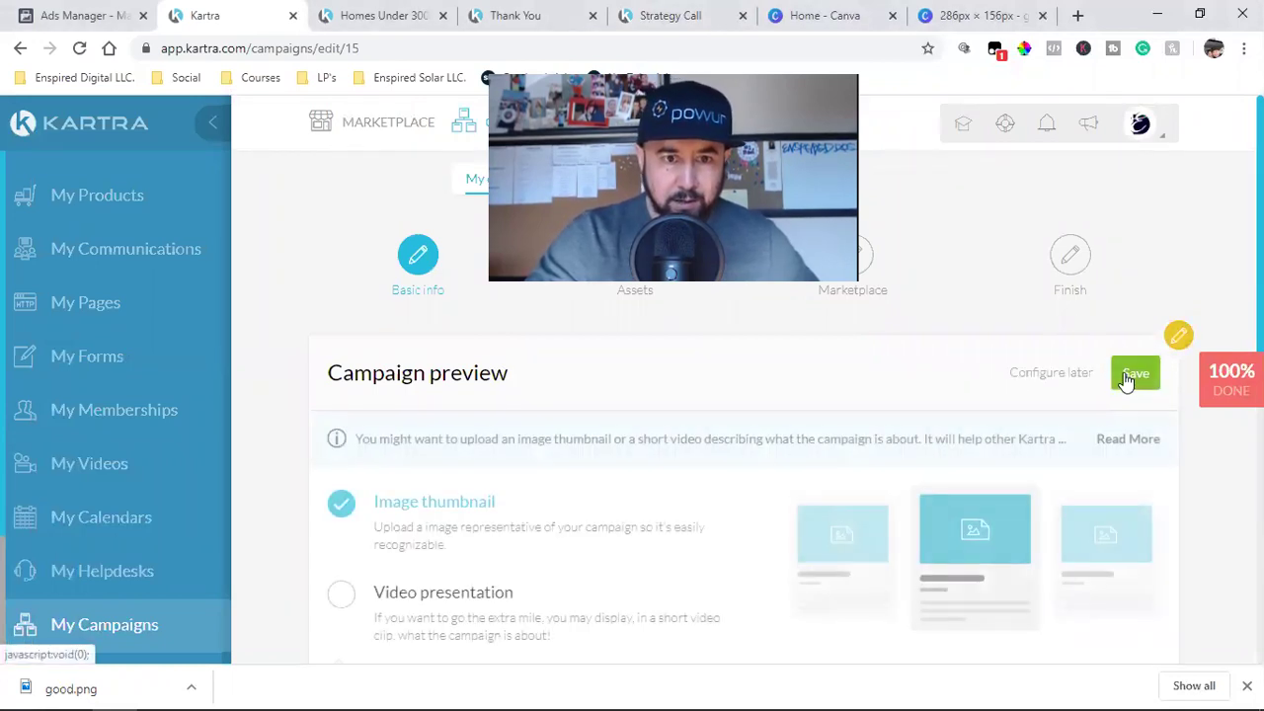
{"action": "left_click", "coordinate": [1133, 374]}
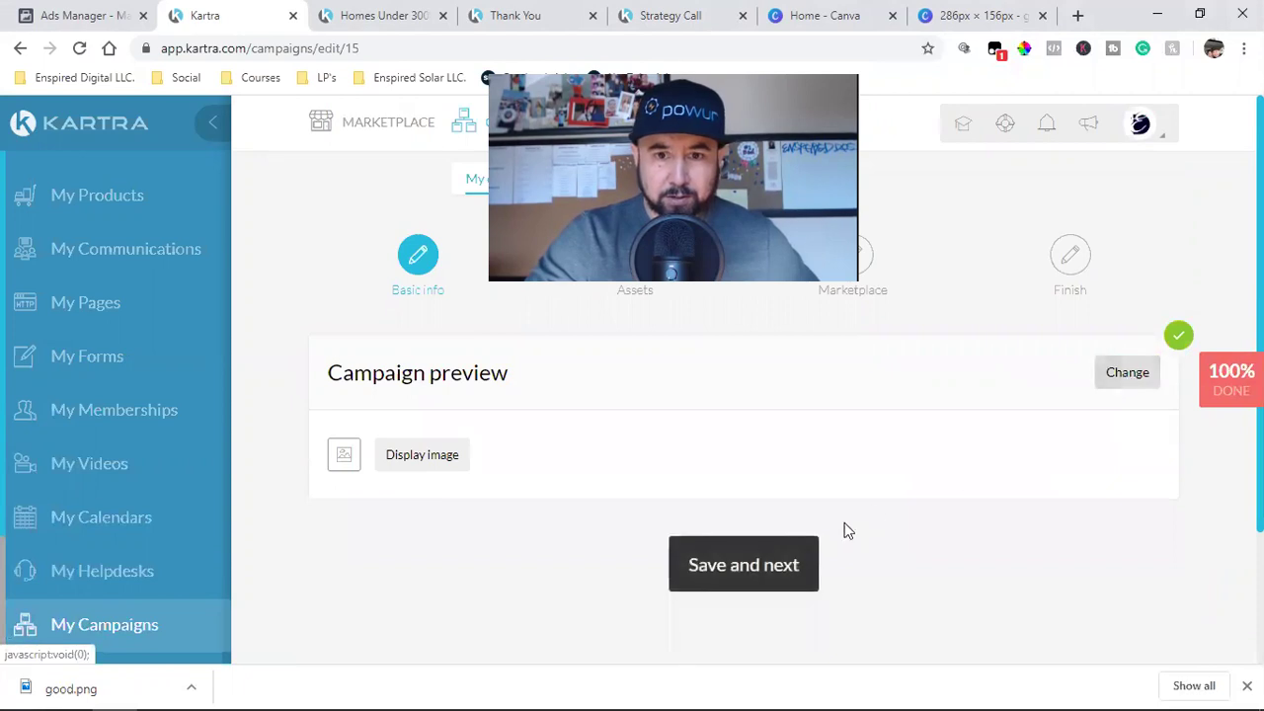
{"action": "left_click", "coordinate": [702, 578]}
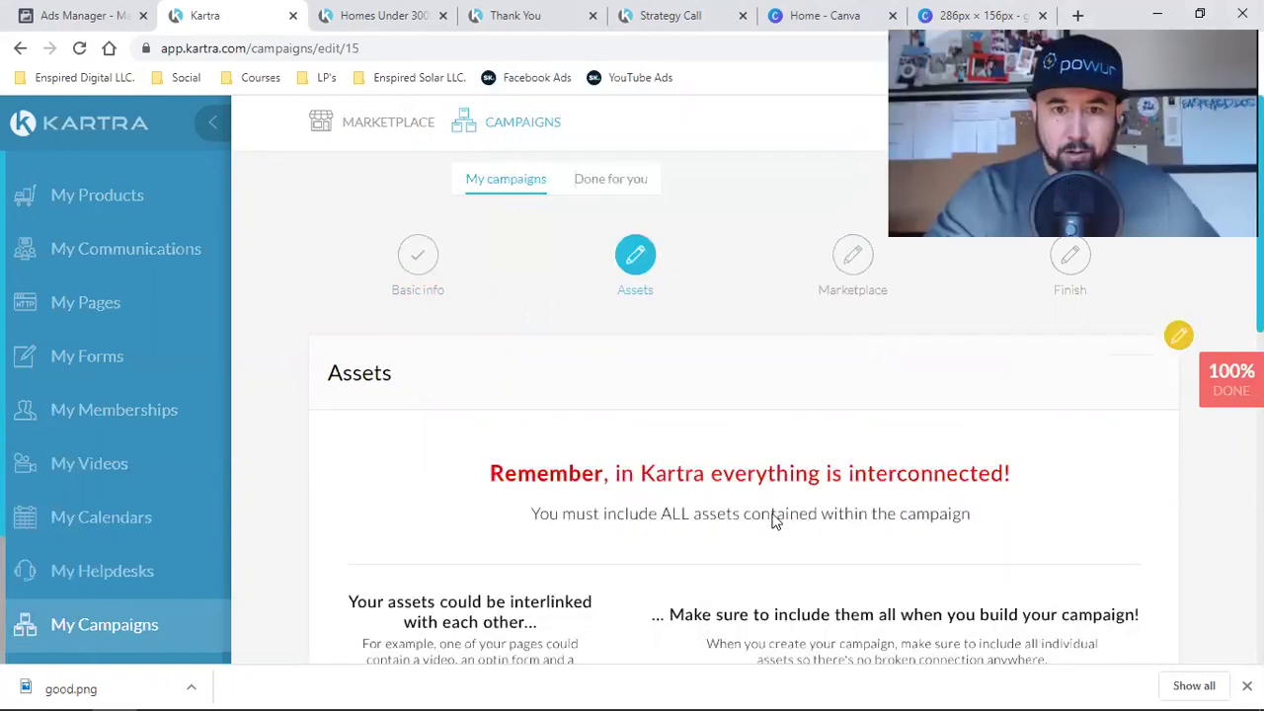
Review the notice about including all interconnected assets and acknowledge it to reach the asset selection.
{"action": "scroll", "coordinate": [770, 523], "scroll_direction": "down", "scroll_amount": 2}
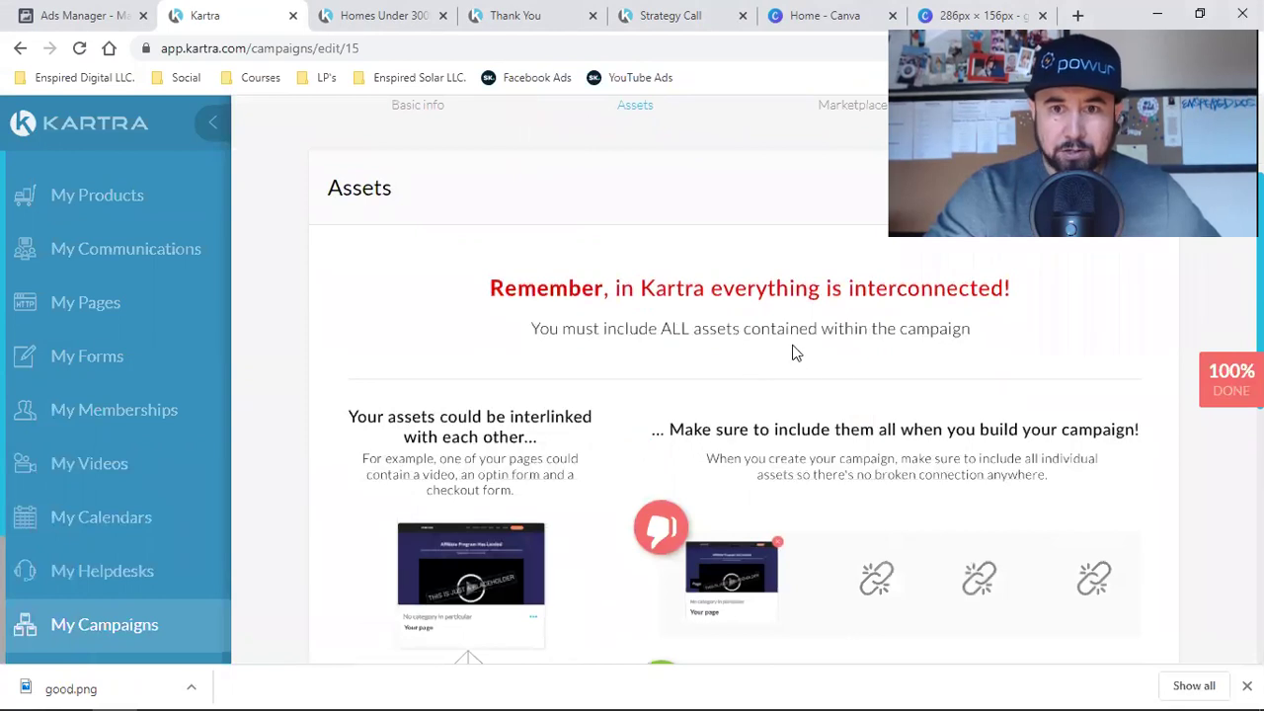
{"action": "scroll", "coordinate": [827, 488], "scroll_direction": "down", "scroll_amount": 2}
{"action": "scroll", "coordinate": [761, 438], "scroll_direction": "down", "scroll_amount": 4}
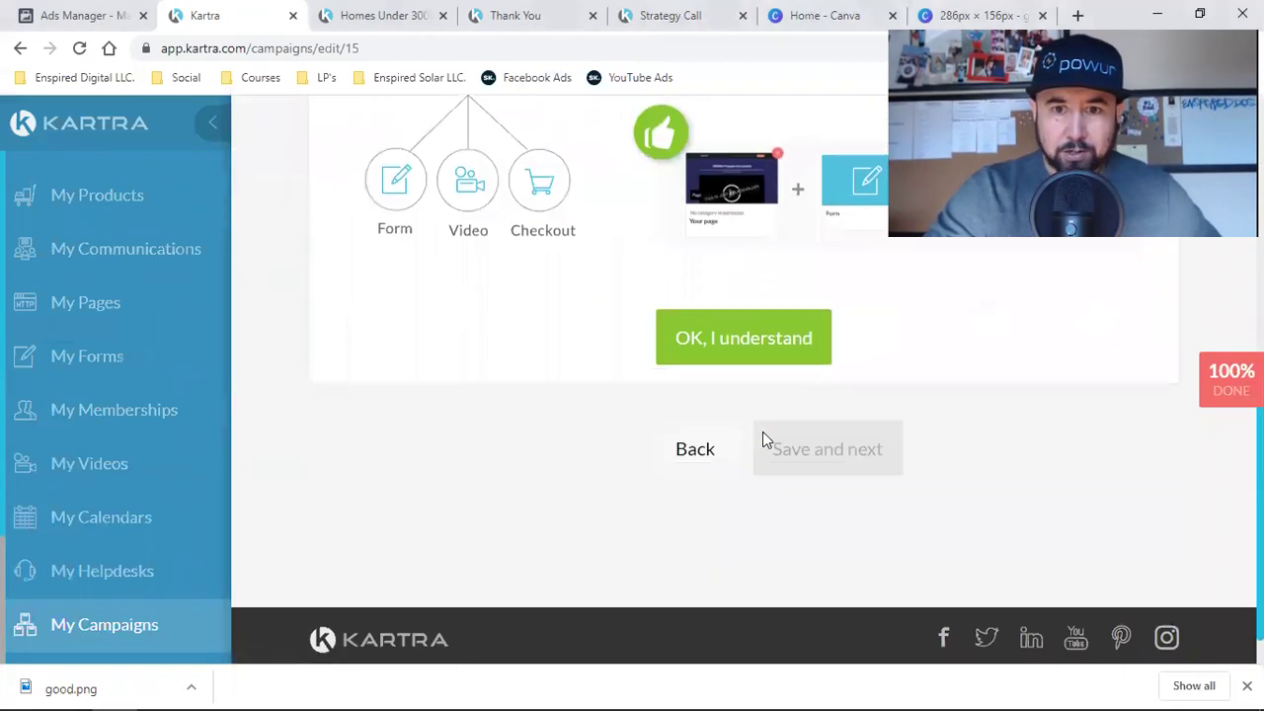
{"action": "left_click", "coordinate": [732, 339]}
{"action": "scroll", "coordinate": [940, 494], "scroll_direction": "up", "scroll_amount": 6}
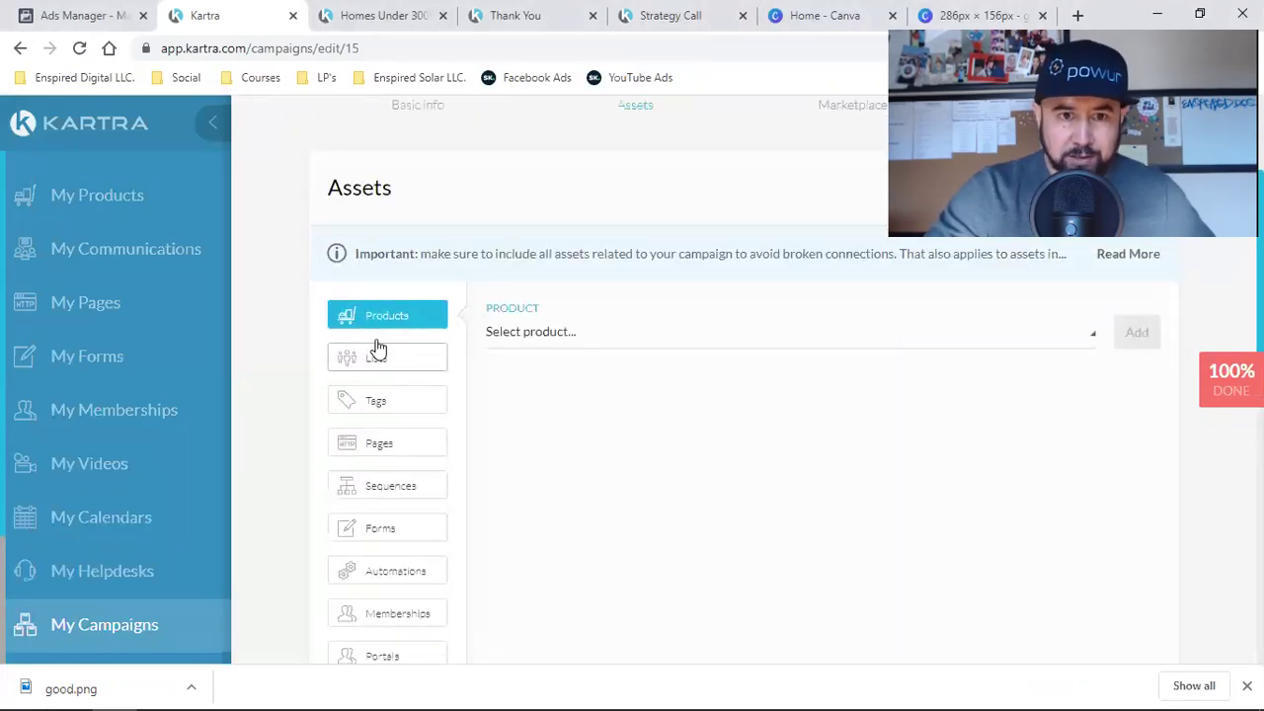
Add the list "Buyer Leads - No Listings" to the campaign assets.
{"action": "left_click", "coordinate": [381, 360]}
{"action": "left_click", "coordinate": [527, 336]}
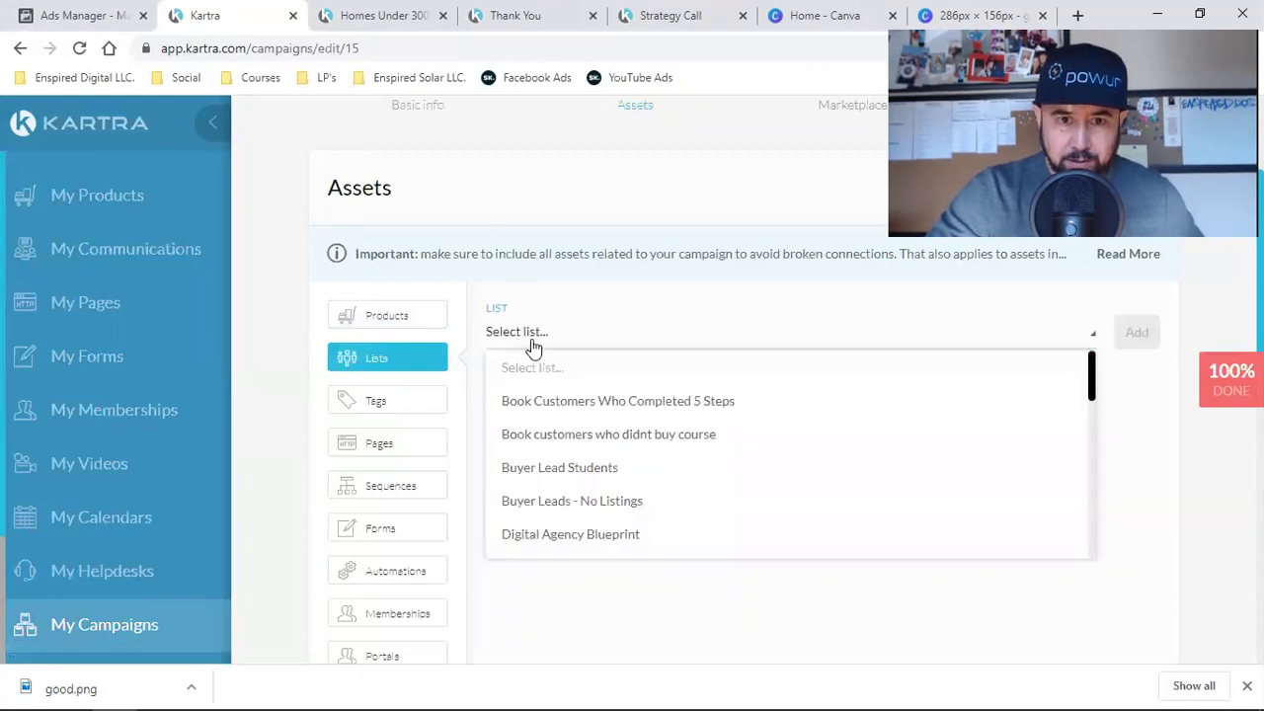
{"action": "left_click", "coordinate": [568, 503]}
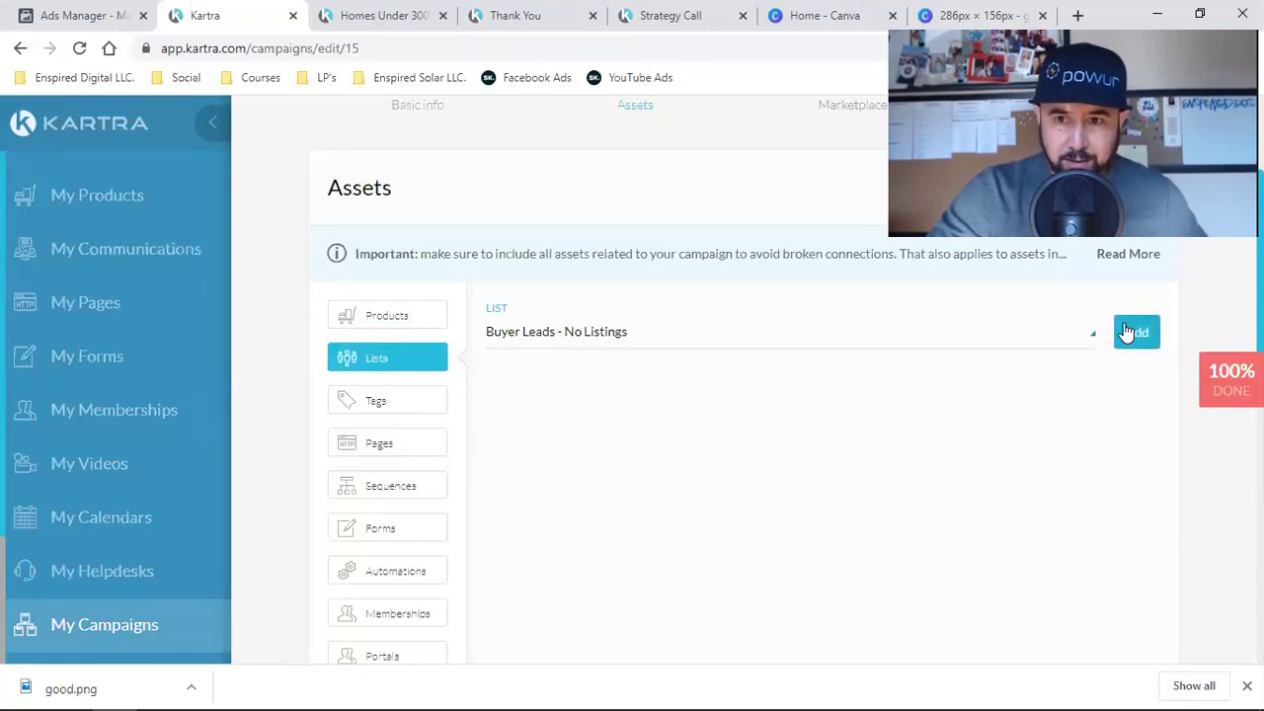
Add the page "Buyer Leads - No Listing" from "No site in particular" to the campaign assets.
{"action": "left_click", "coordinate": [373, 446]}
{"action": "left_click", "coordinate": [570, 341]}
{"action": "left_click", "coordinate": [571, 403]}
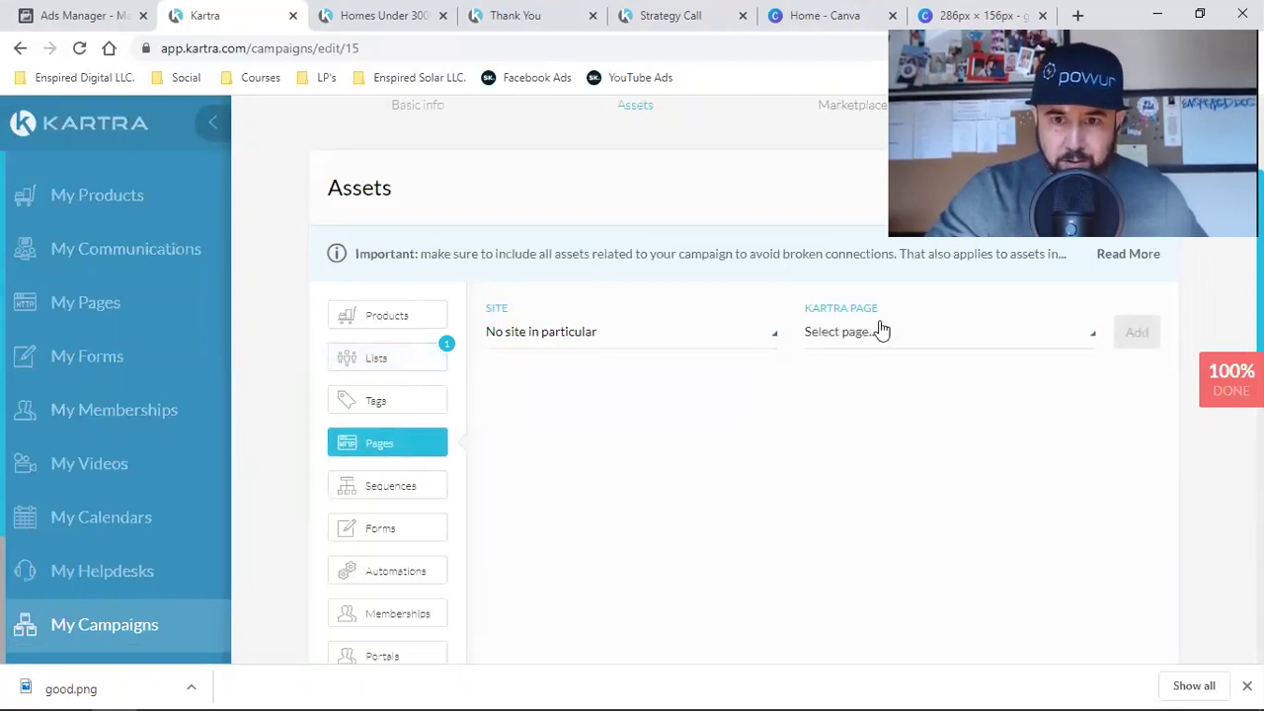
{"action": "left_click", "coordinate": [877, 331]}
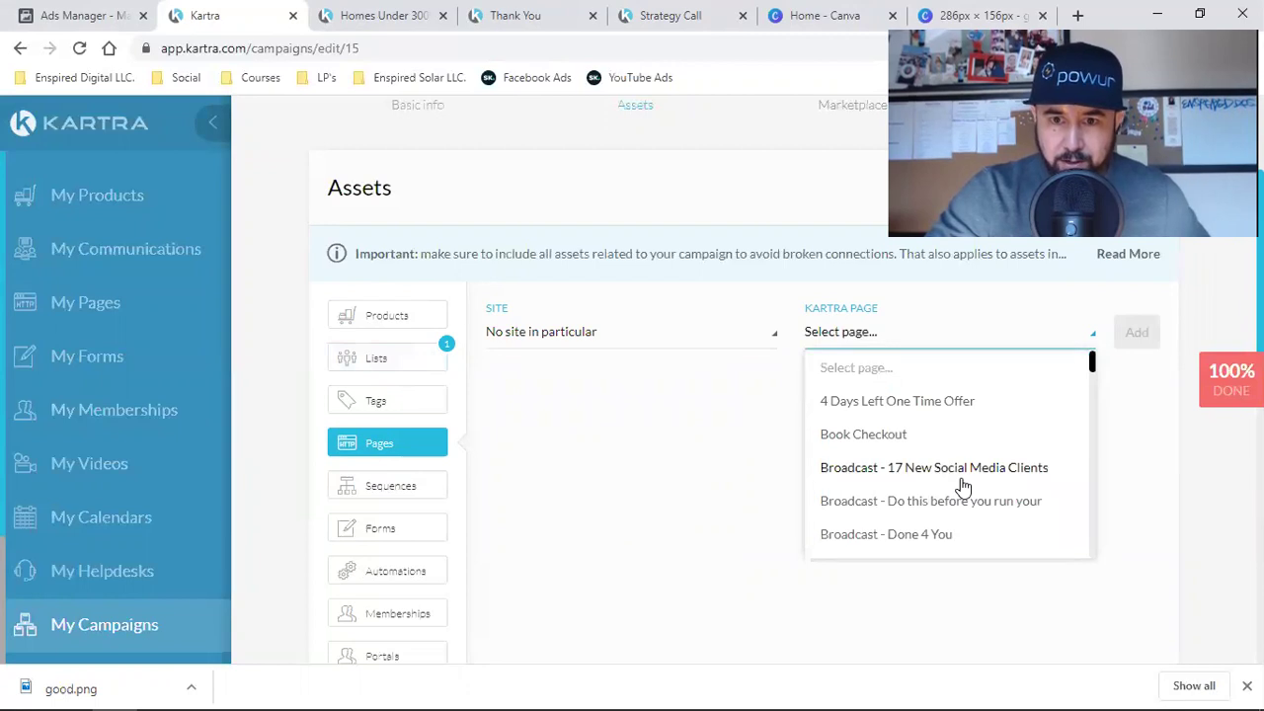
{"action": "scroll", "coordinate": [963, 485], "scroll_direction": "down", "scroll_amount": 2}
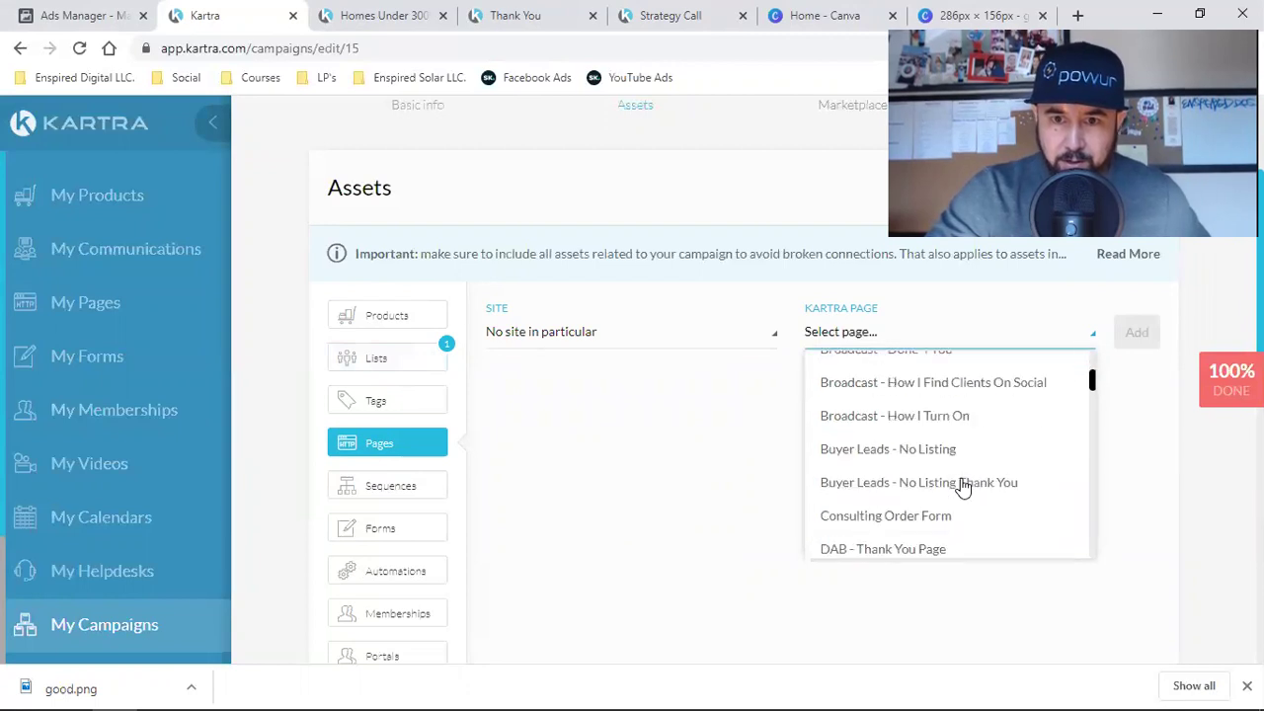
{"action": "left_click", "coordinate": [864, 456]}
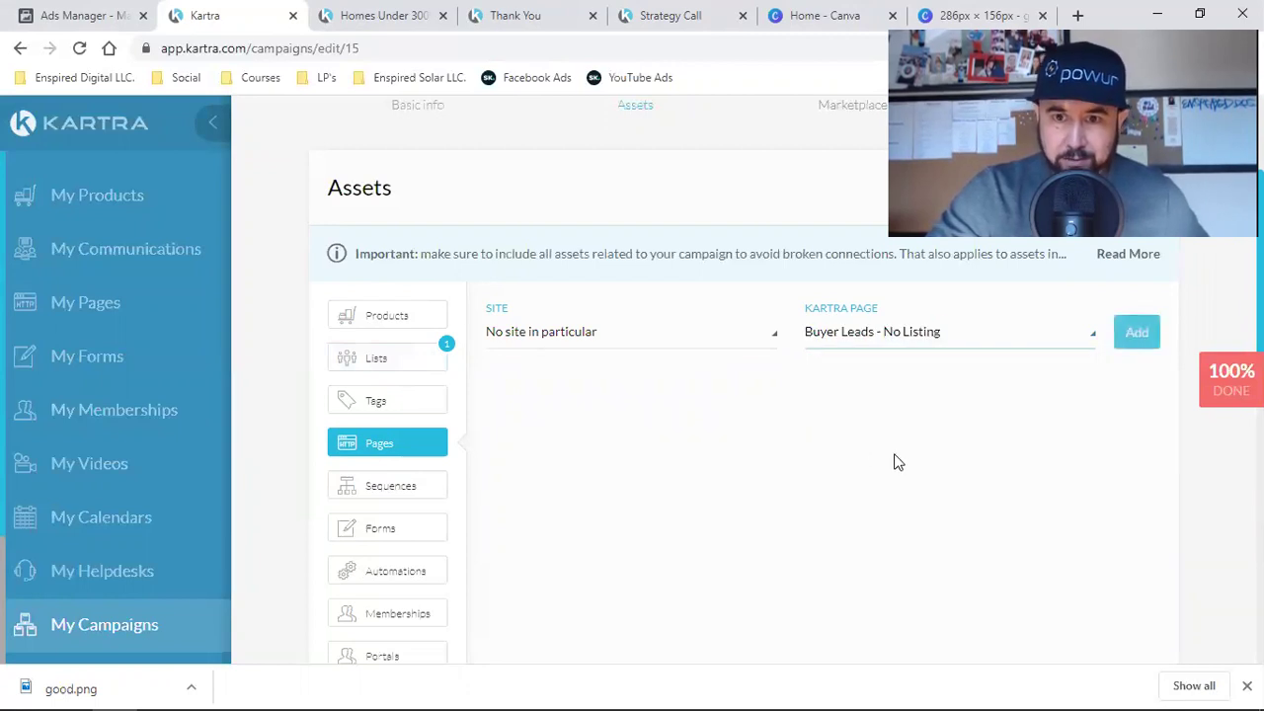
{"action": "left_click", "coordinate": [1133, 332]}
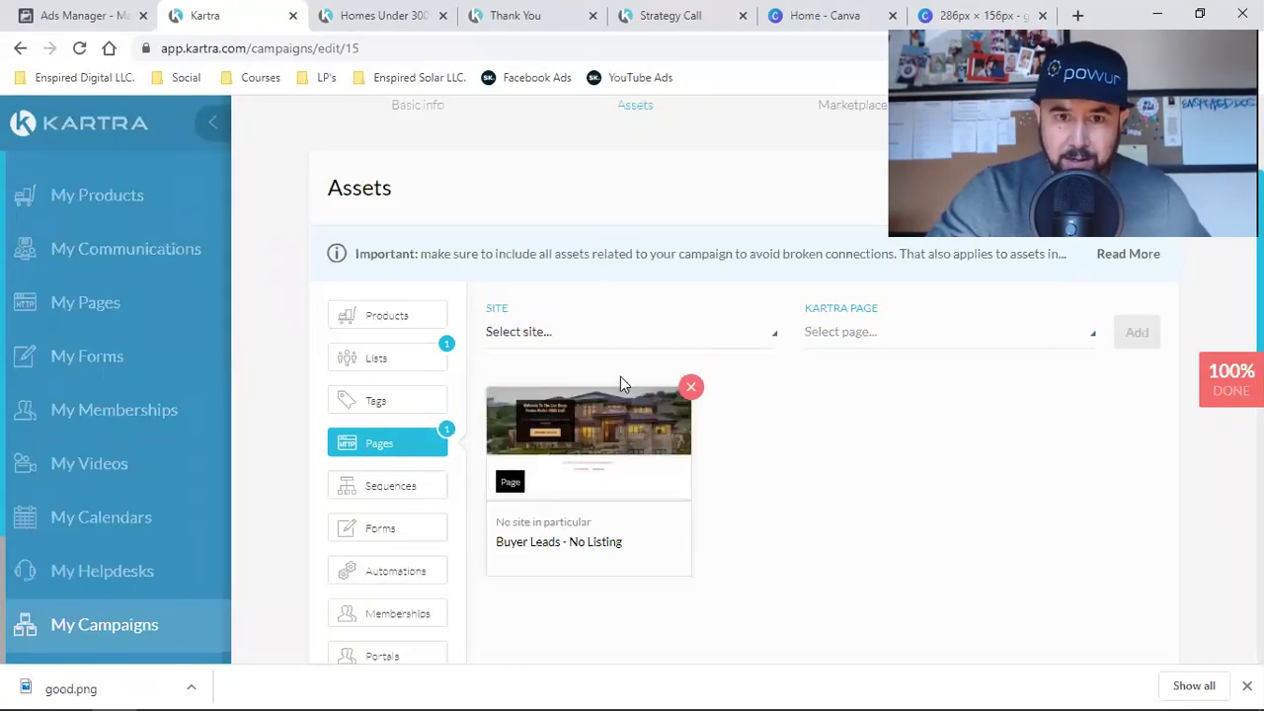
Add the page "Buyer Leads - No Listing Thank You" from "No site in particular" to the campaign assets.
{"action": "left_click", "coordinate": [656, 345]}
{"action": "left_click", "coordinate": [544, 401]}
{"action": "left_click", "coordinate": [880, 335]}
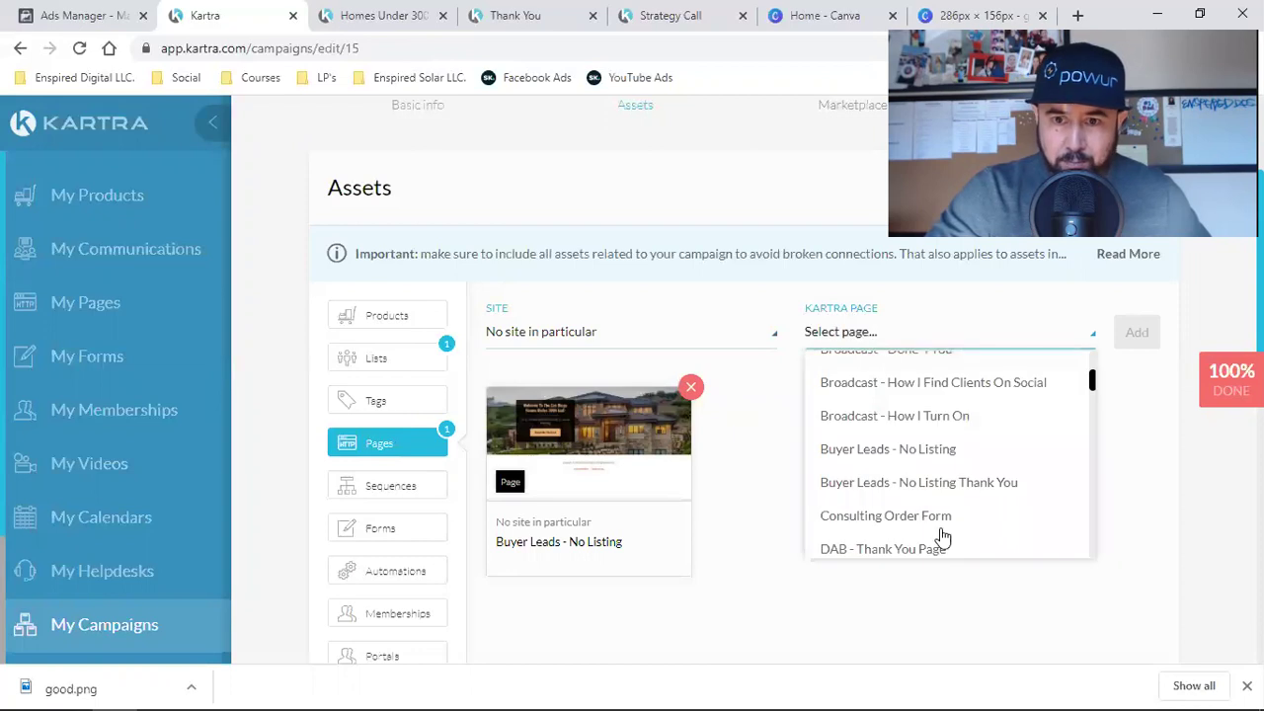
{"action": "left_click", "coordinate": [918, 486]}
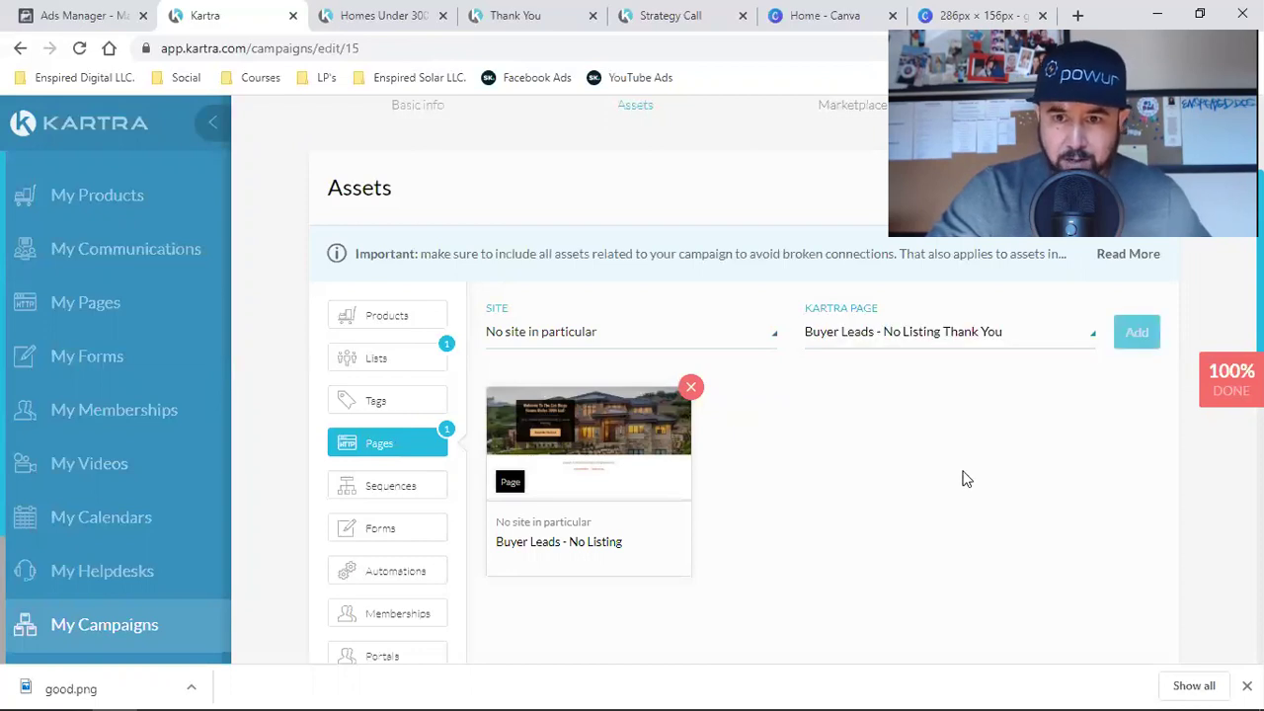
{"action": "left_click", "coordinate": [1137, 332]}
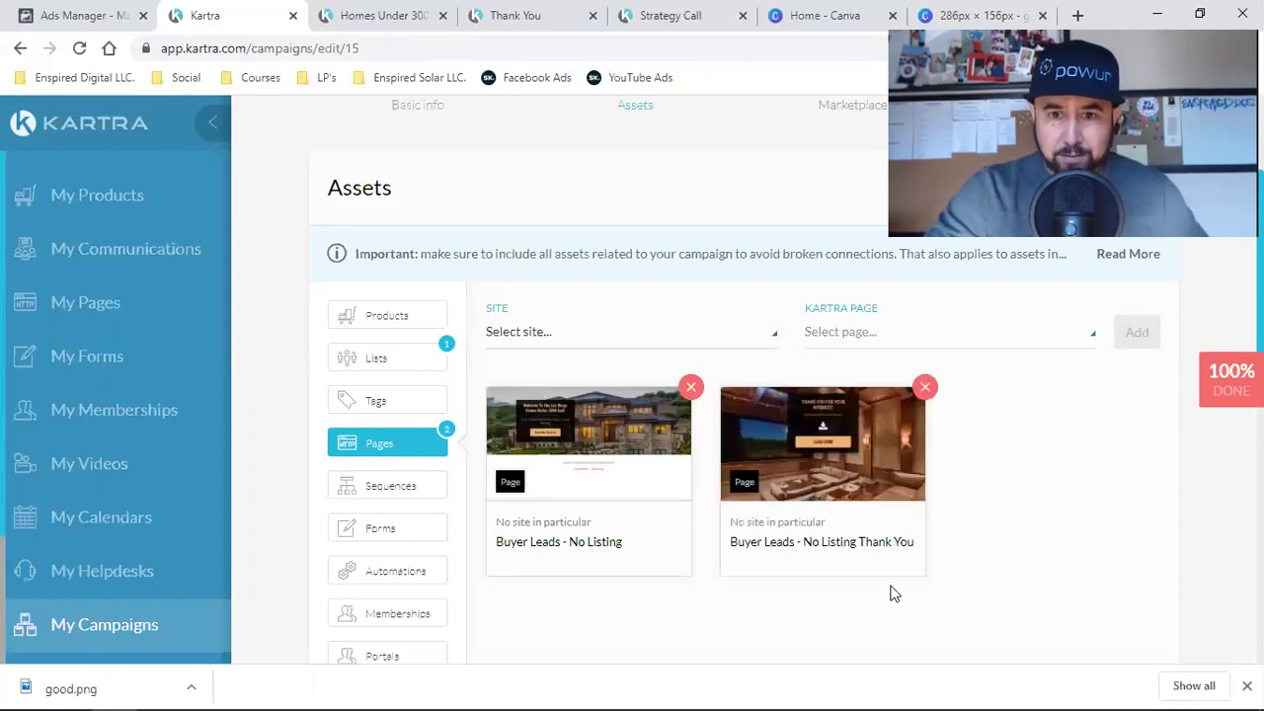
Add the sequence "Buyer Leads - No Listings" to the campaign assets.
{"action": "left_click", "coordinate": [381, 494]}
{"action": "left_click", "coordinate": [541, 345]}
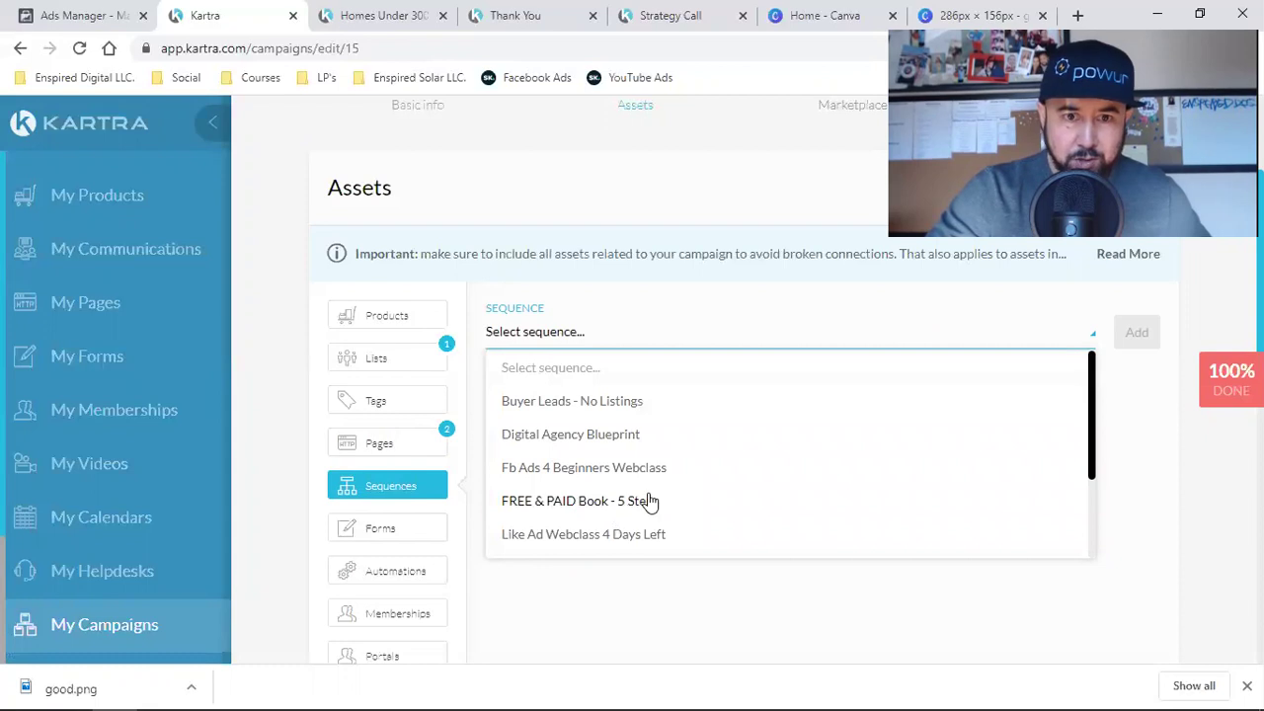
{"action": "left_click", "coordinate": [626, 403]}
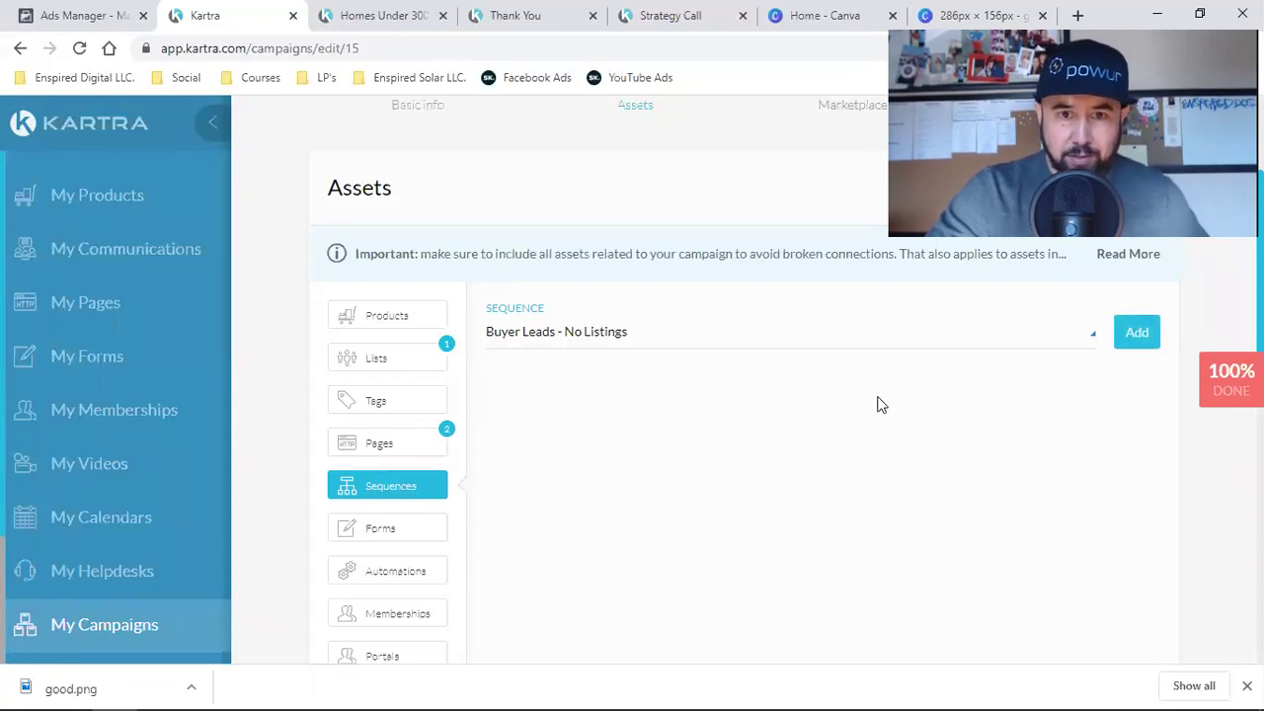
{"action": "left_click", "coordinate": [1136, 334]}
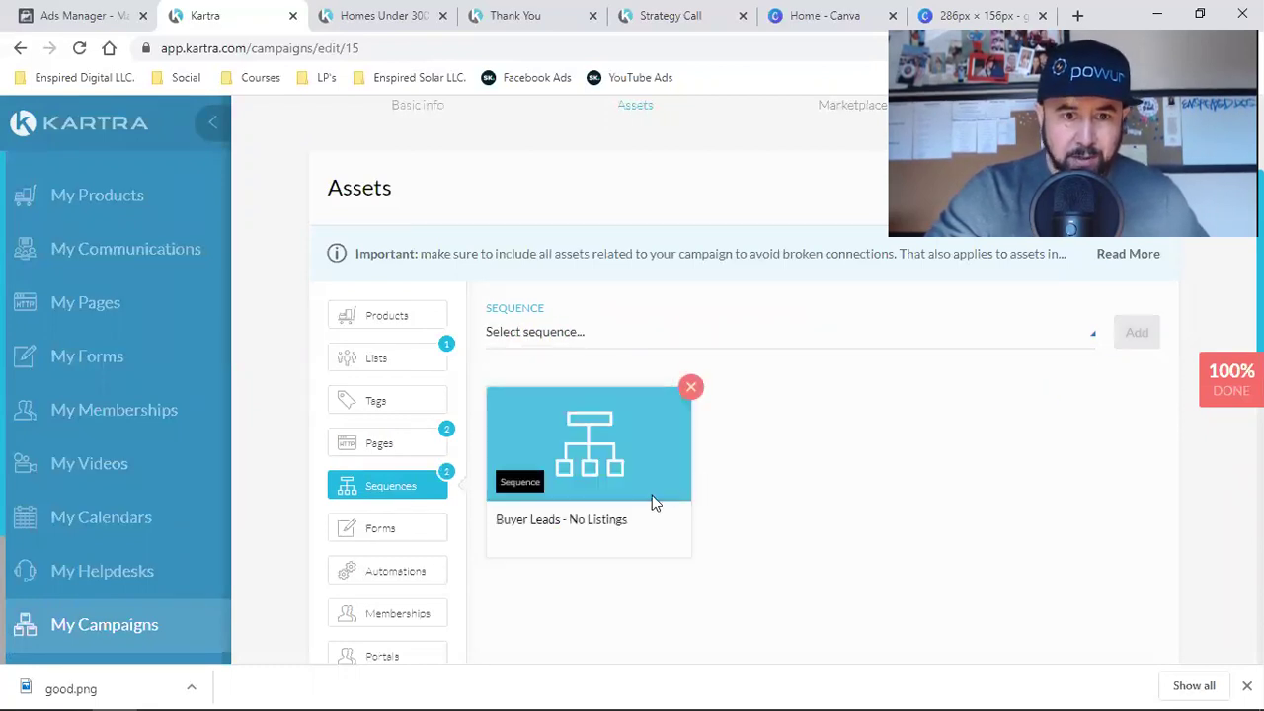
Add the form "Buyer Leads - No Listing" to the campaign assets.
{"action": "left_click", "coordinate": [404, 536]}
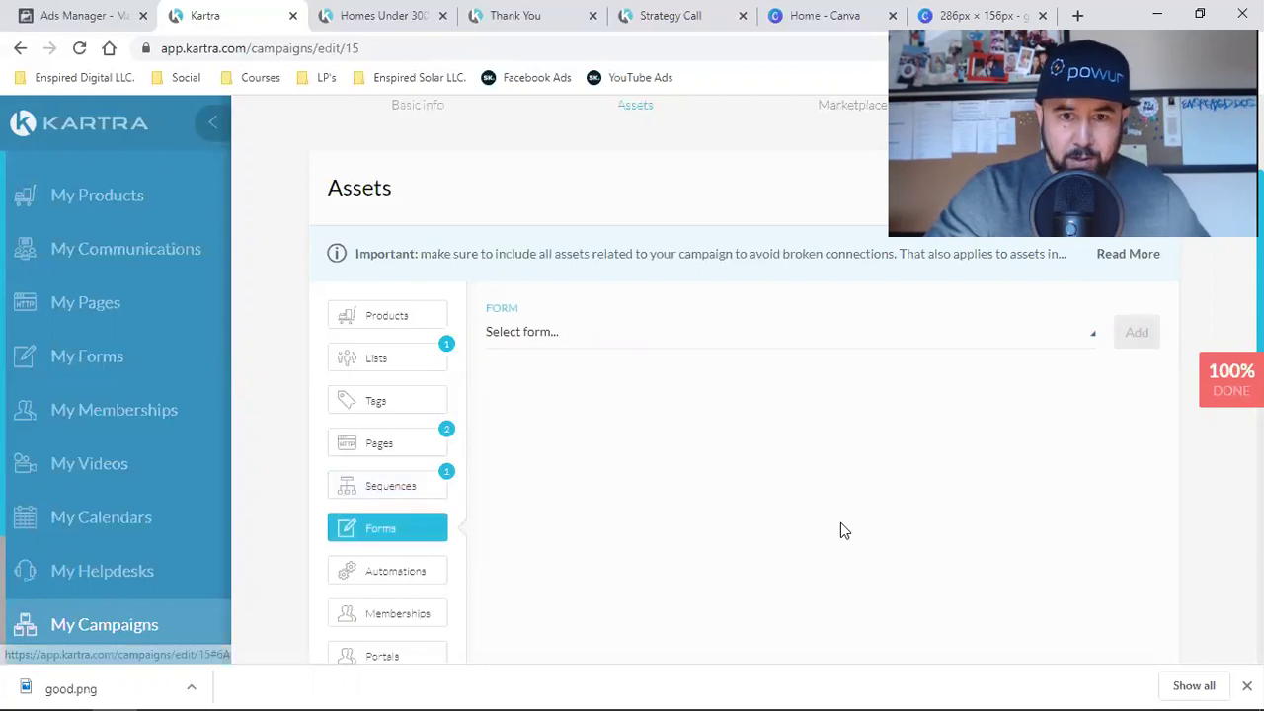
{"action": "left_click", "coordinate": [533, 341]}
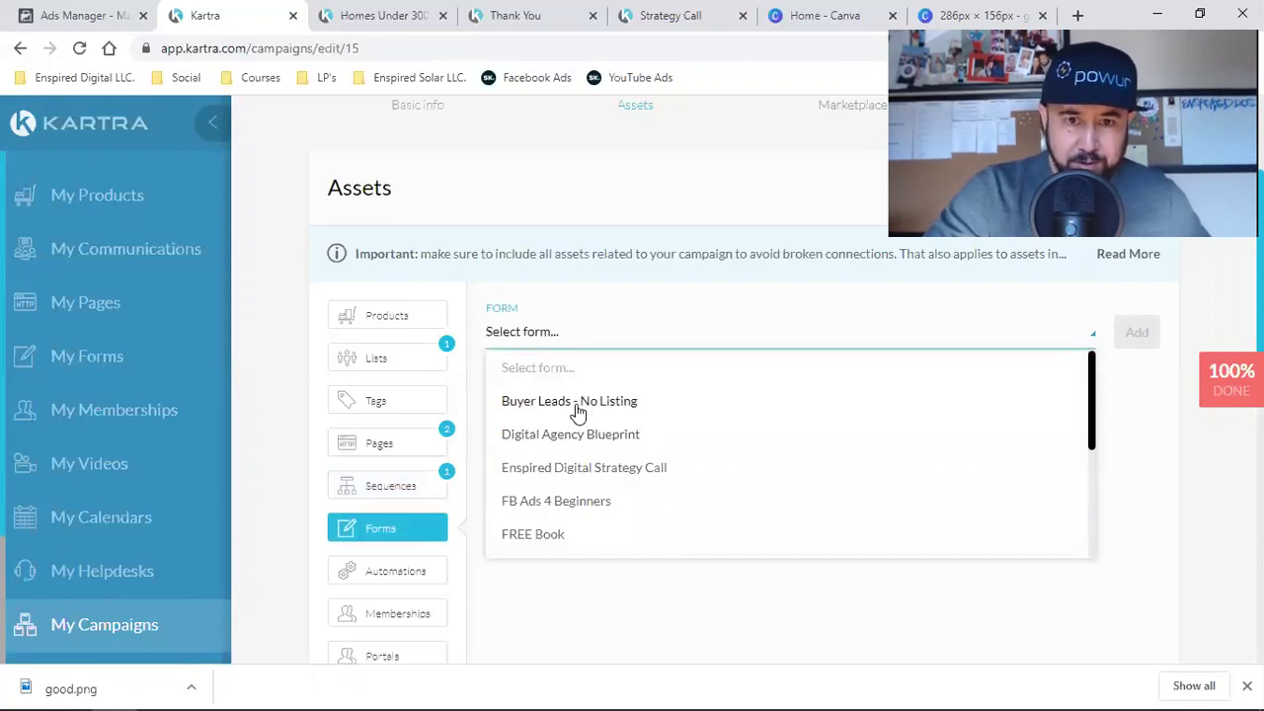
{"action": "left_click", "coordinate": [578, 412]}
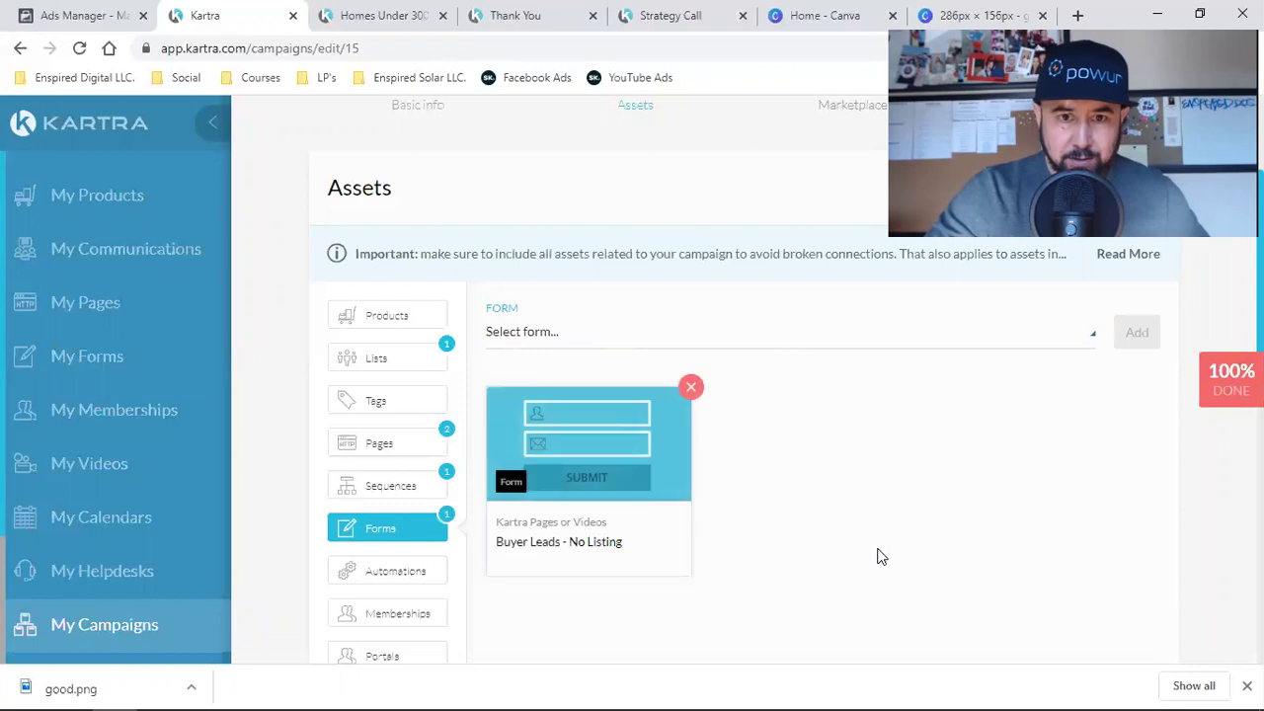
Add the calendar "The Social Real Estate Agent" to the campaign assets.
{"action": "scroll", "coordinate": [454, 578], "scroll_direction": "down", "scroll_amount": 2}
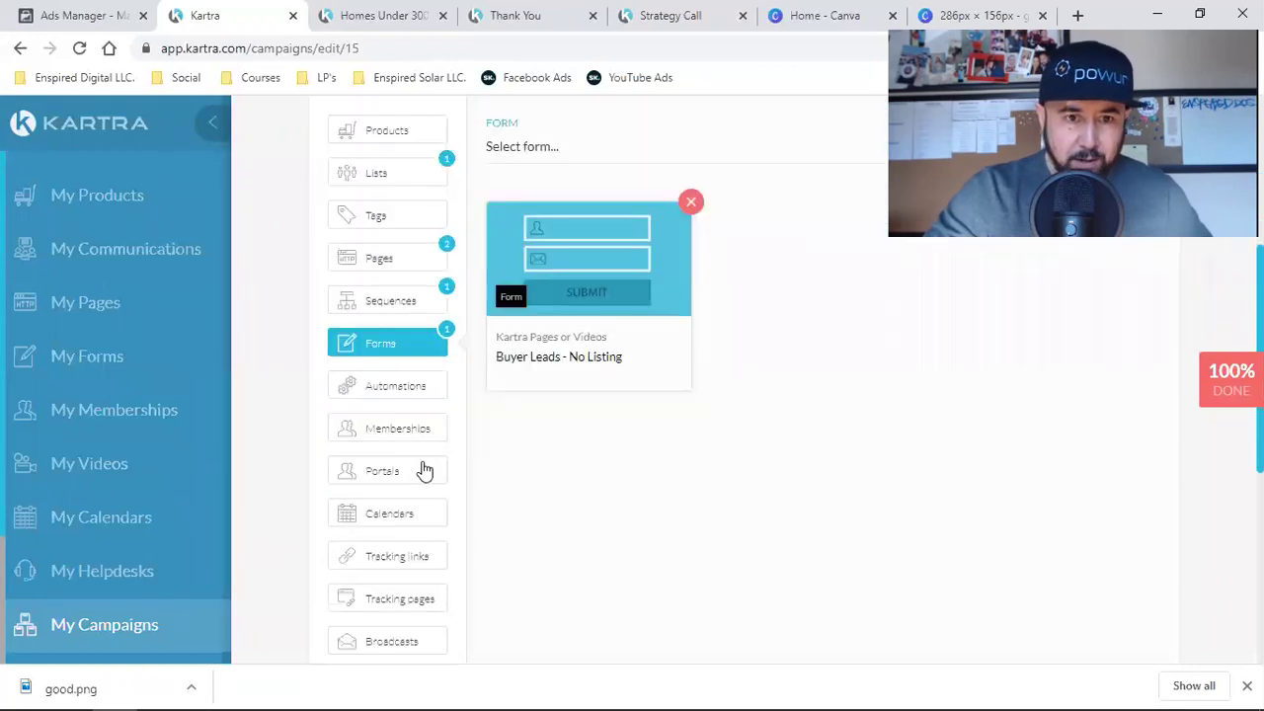
{"action": "left_click", "coordinate": [393, 516]}
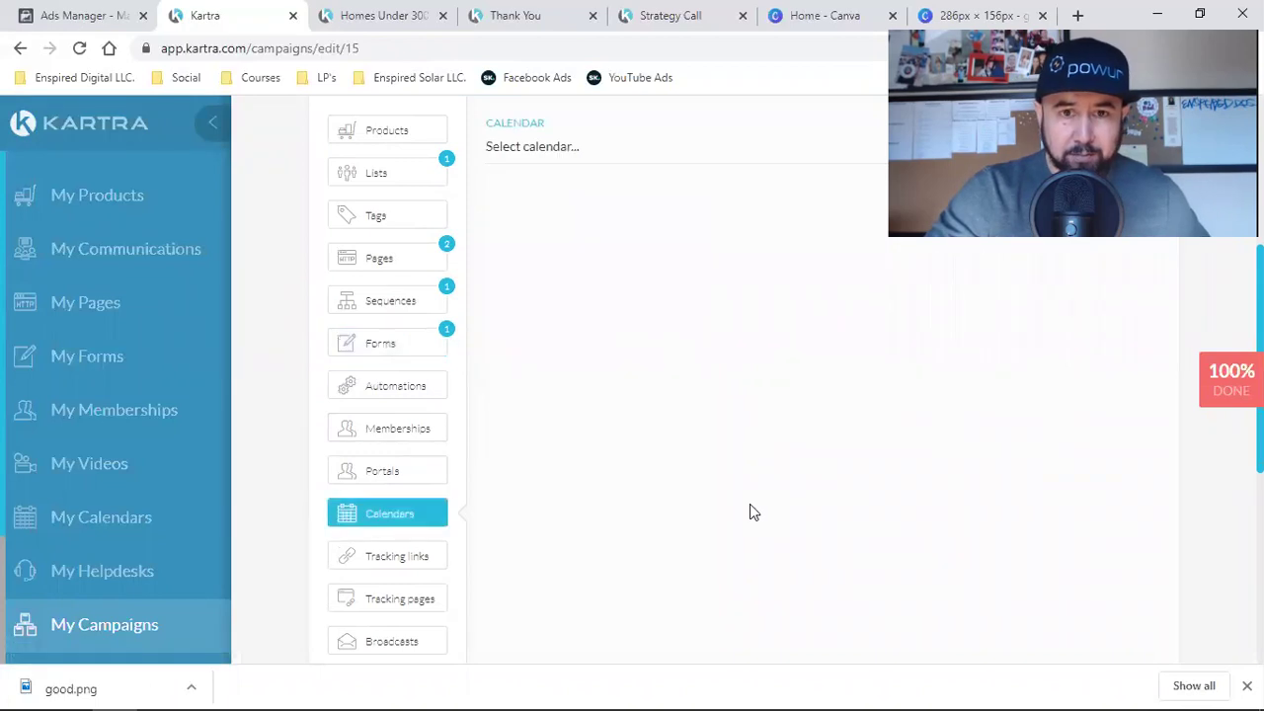
{"action": "scroll", "coordinate": [691, 489], "scroll_direction": "up", "scroll_amount": 2}
{"action": "left_click", "coordinate": [570, 333]}
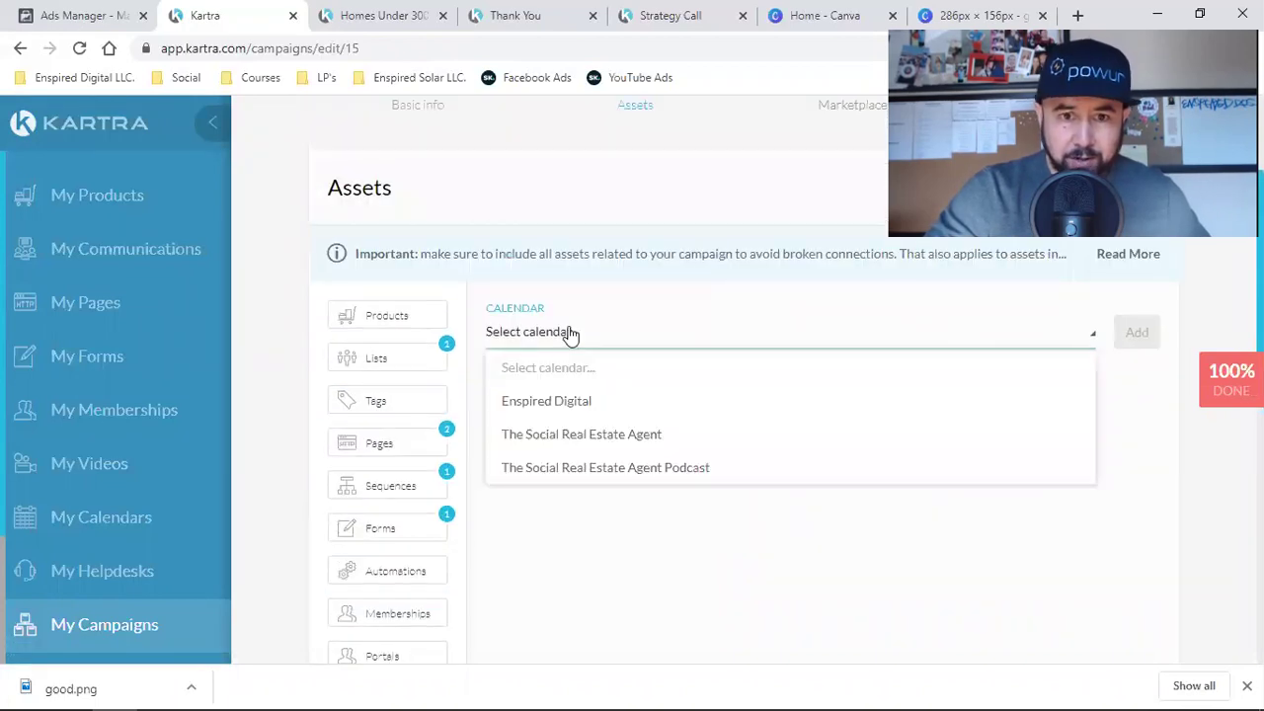
{"action": "left_click", "coordinate": [616, 438]}
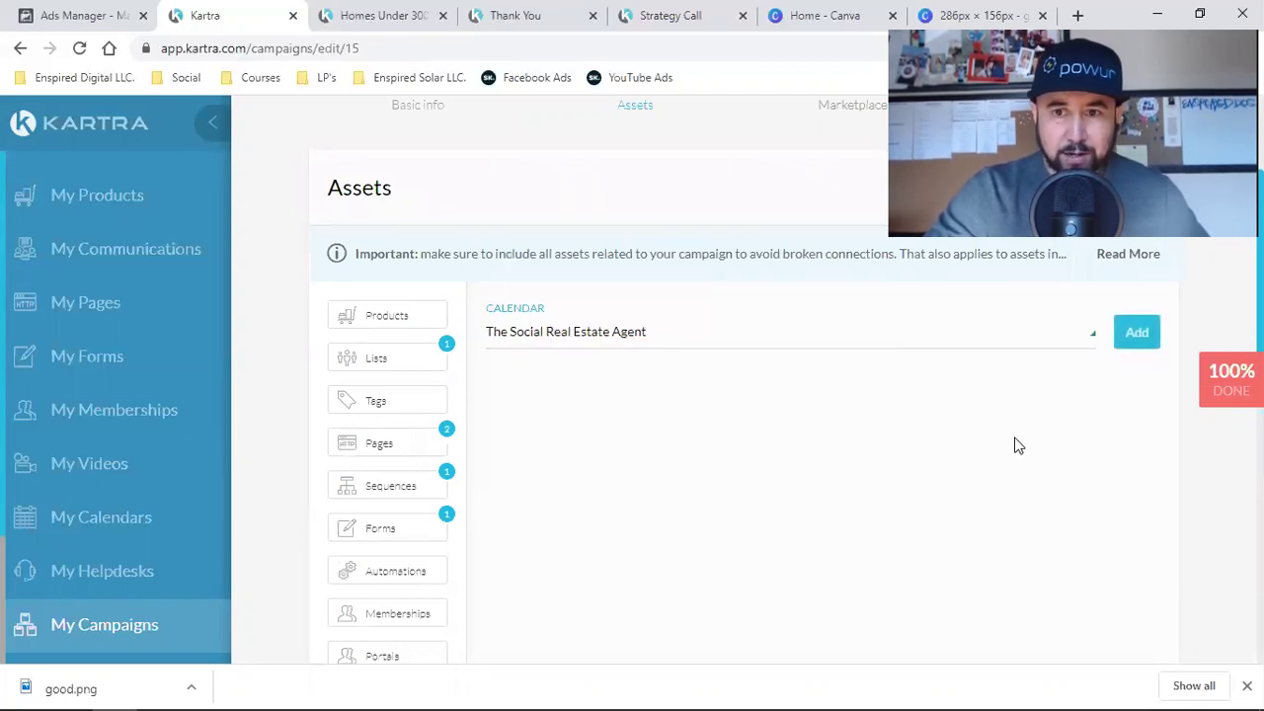
{"action": "left_click", "coordinate": [1137, 333]}
Check the remaining asset types, save the campaign's assets and advance to the marketplace settings.
{"action": "scroll", "coordinate": [857, 564], "scroll_direction": "down", "scroll_amount": 3}
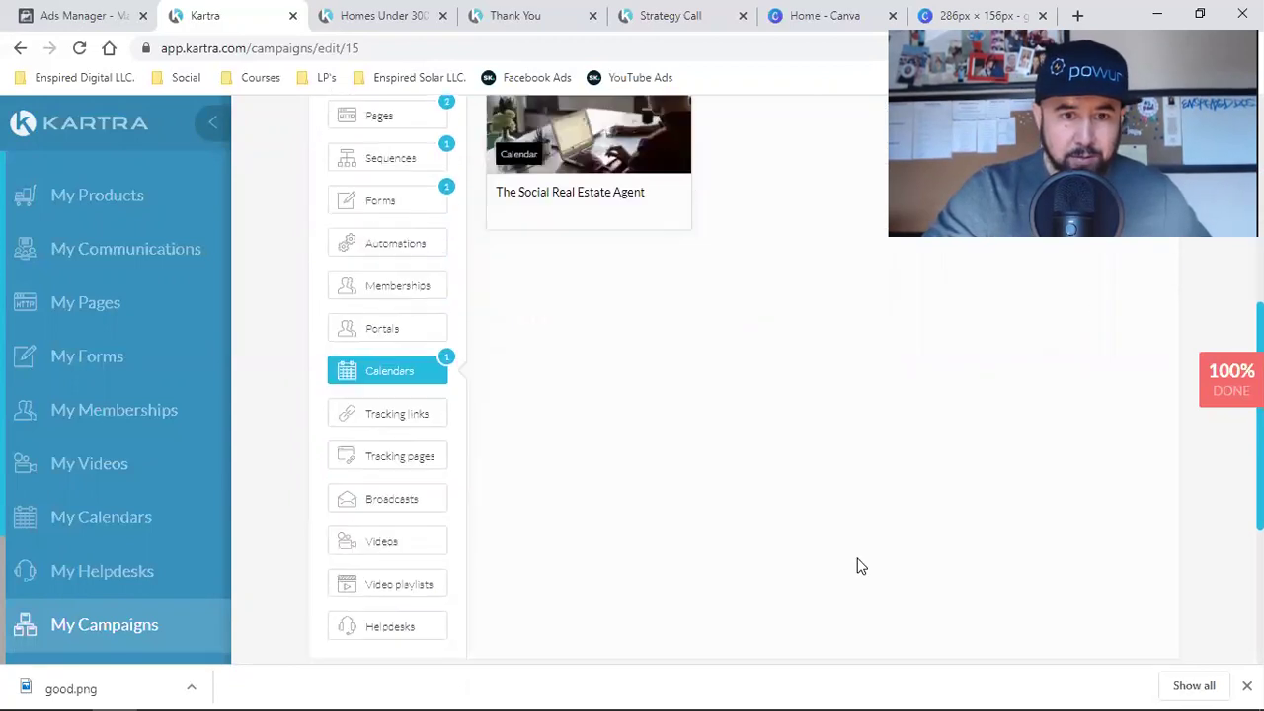
{"action": "scroll", "coordinate": [857, 564], "scroll_direction": "down", "scroll_amount": 1}
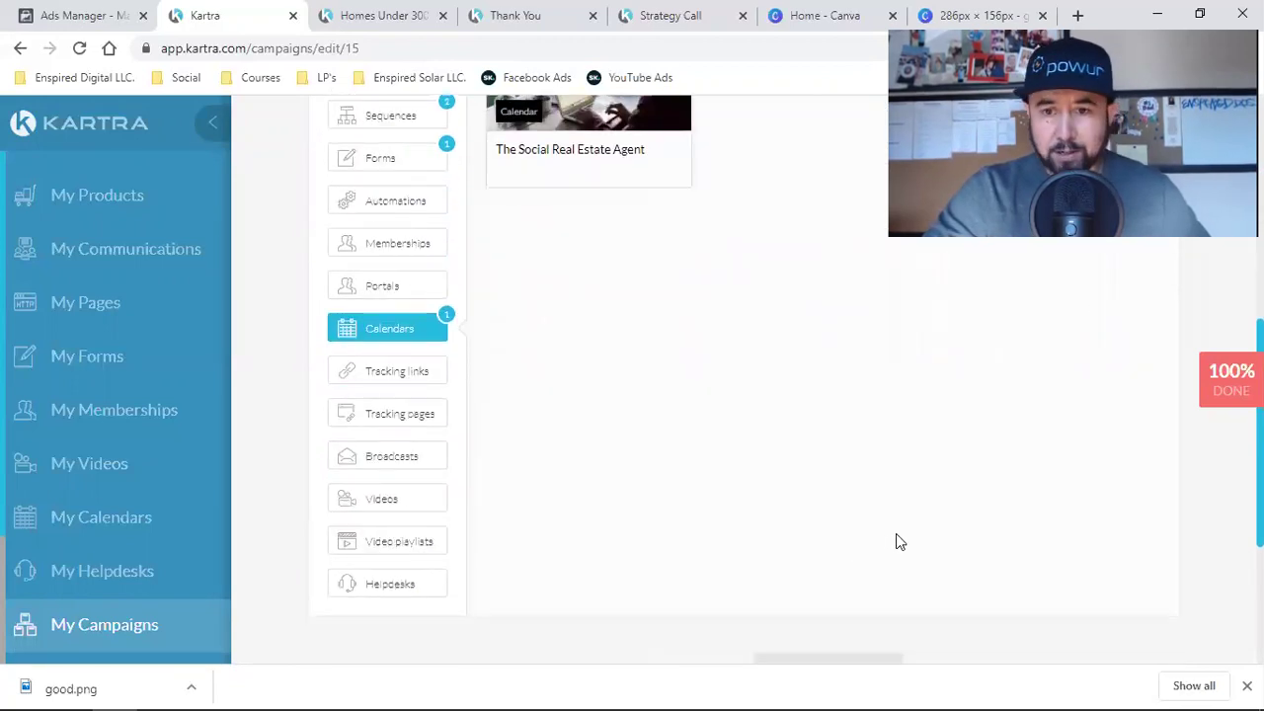
{"action": "scroll", "coordinate": [897, 536], "scroll_direction": "up", "scroll_amount": 5}
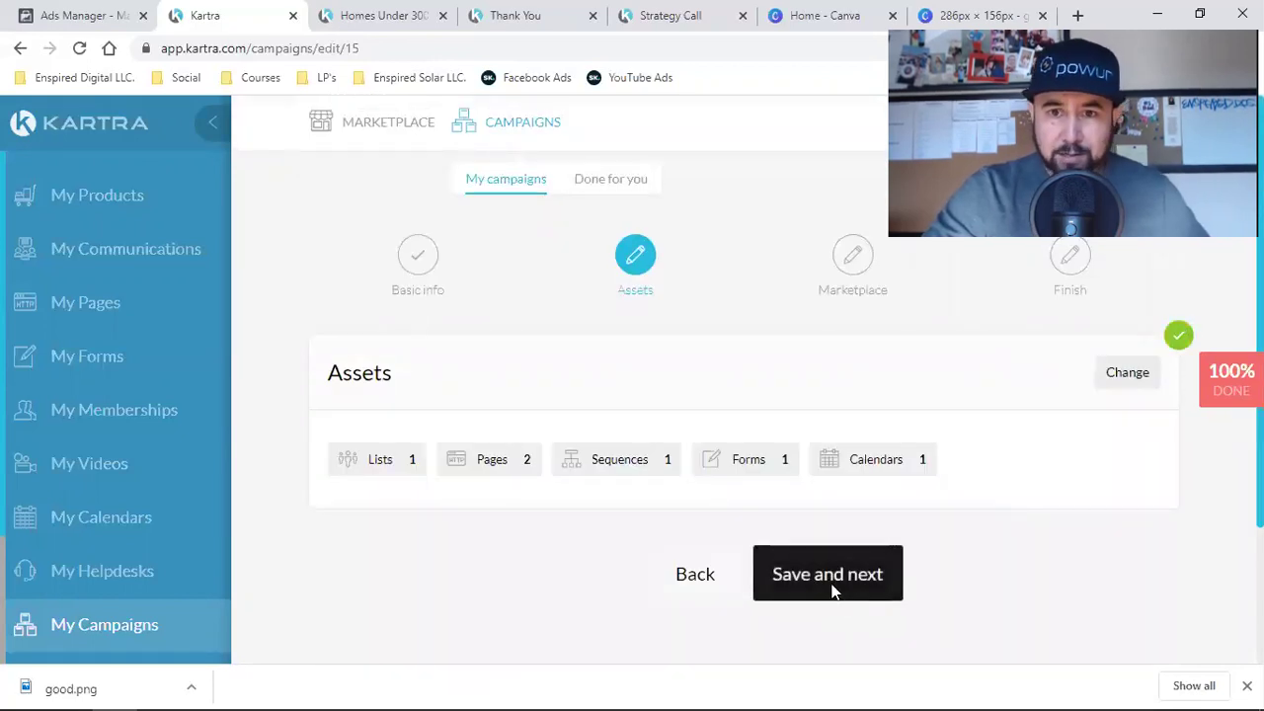
{"action": "left_click", "coordinate": [827, 588]}
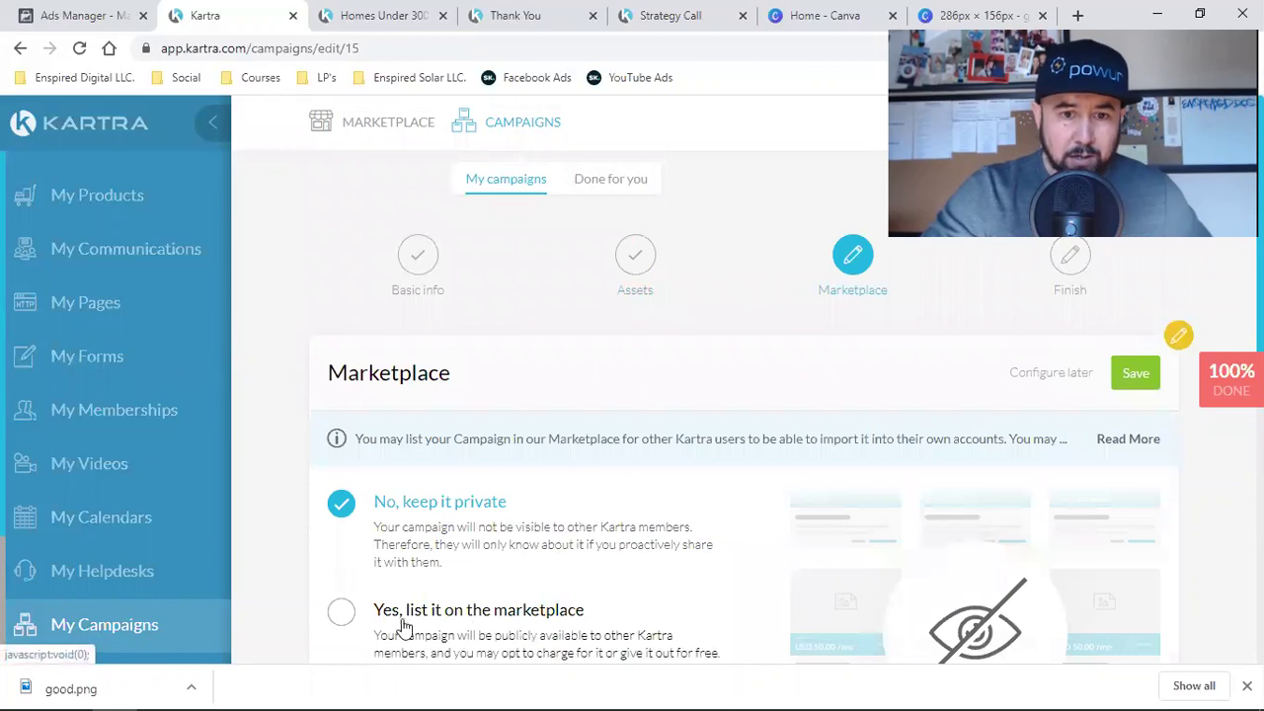
Look at the affiliate marketplace's product listings in a separate browser tab and return to the campaign's marketplace settings.
{"action": "scroll", "coordinate": [494, 550], "scroll_direction": "down", "scroll_amount": 2}
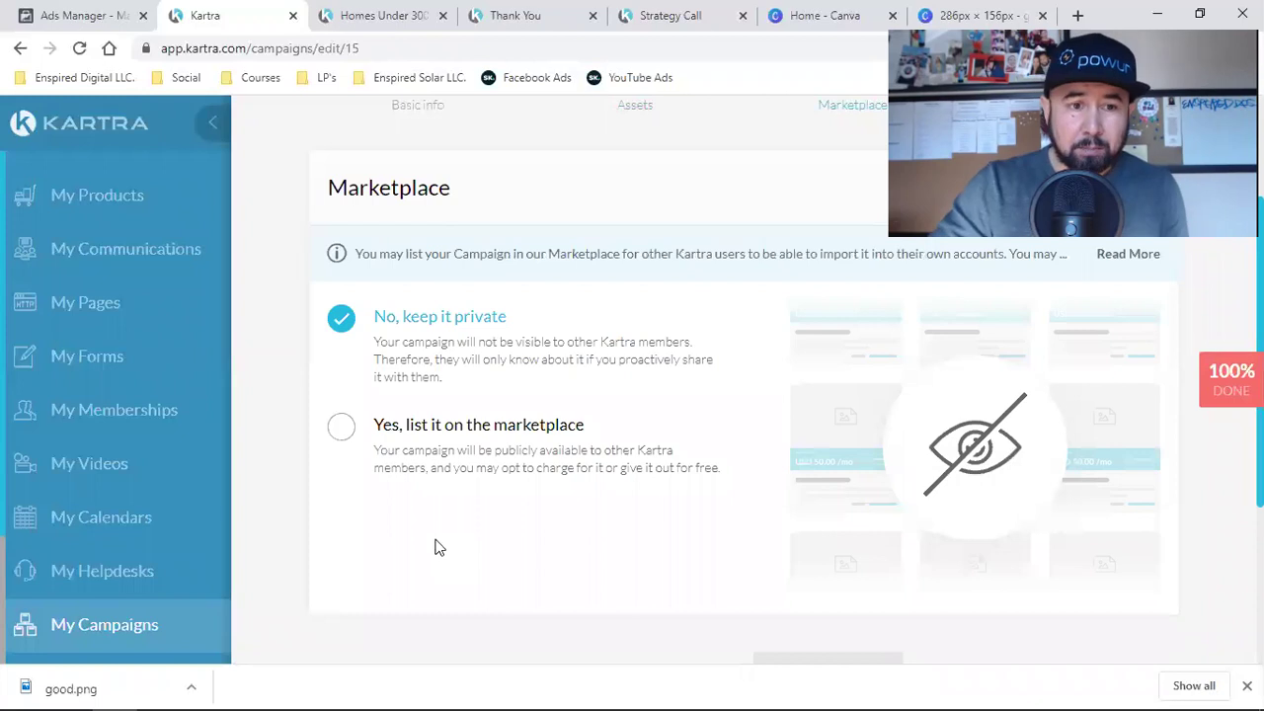
{"action": "scroll", "coordinate": [167, 558], "scroll_direction": "down", "scroll_amount": 3}
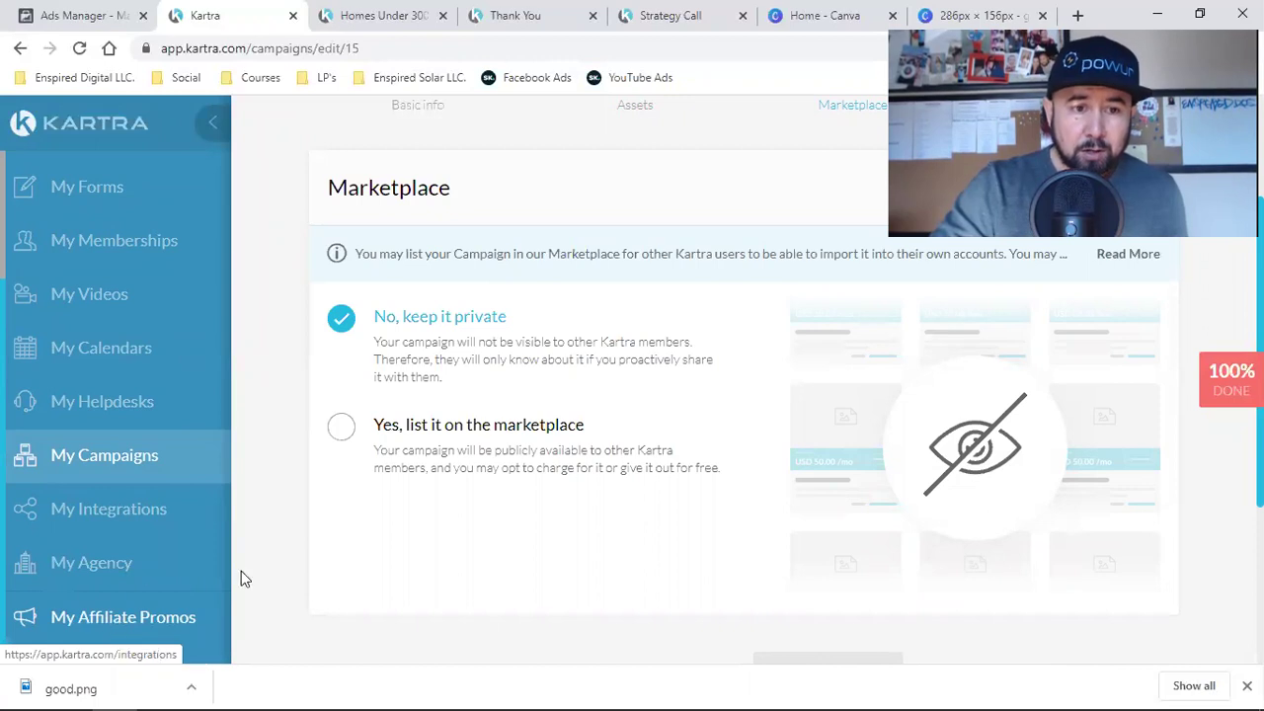
{"action": "right_click", "coordinate": [125, 620]}
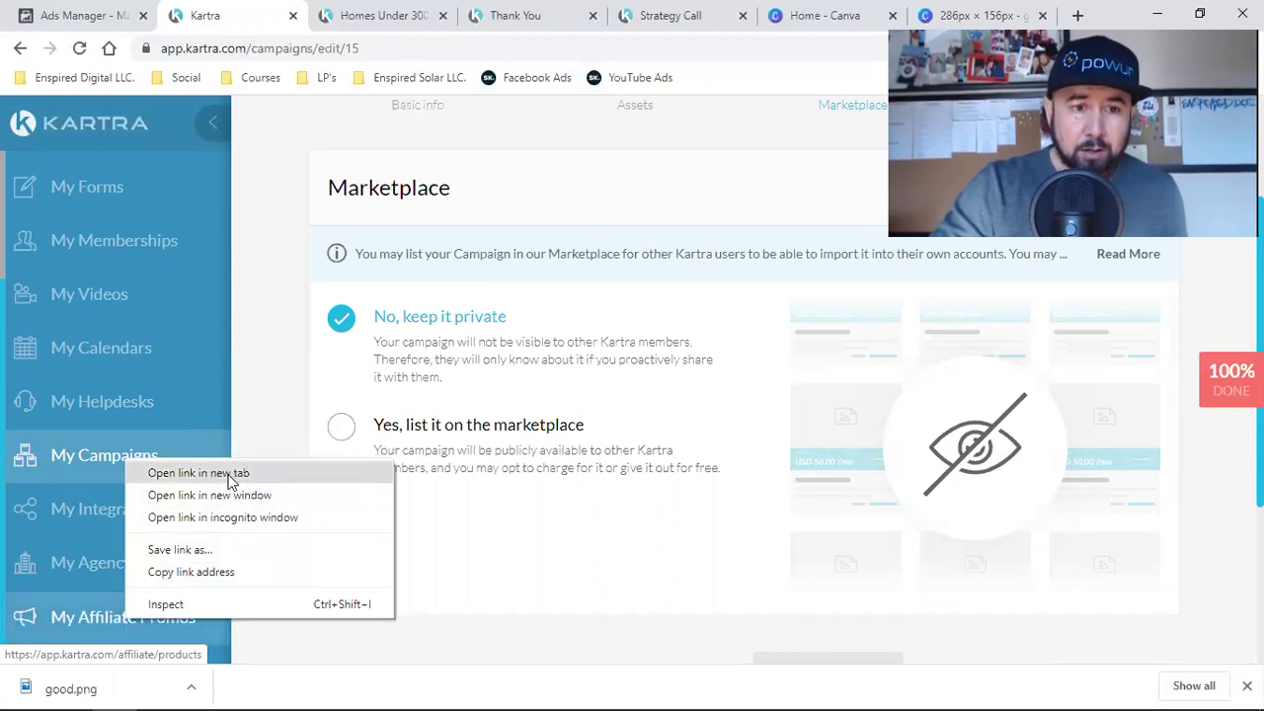
{"action": "left_click", "coordinate": [203, 473]}
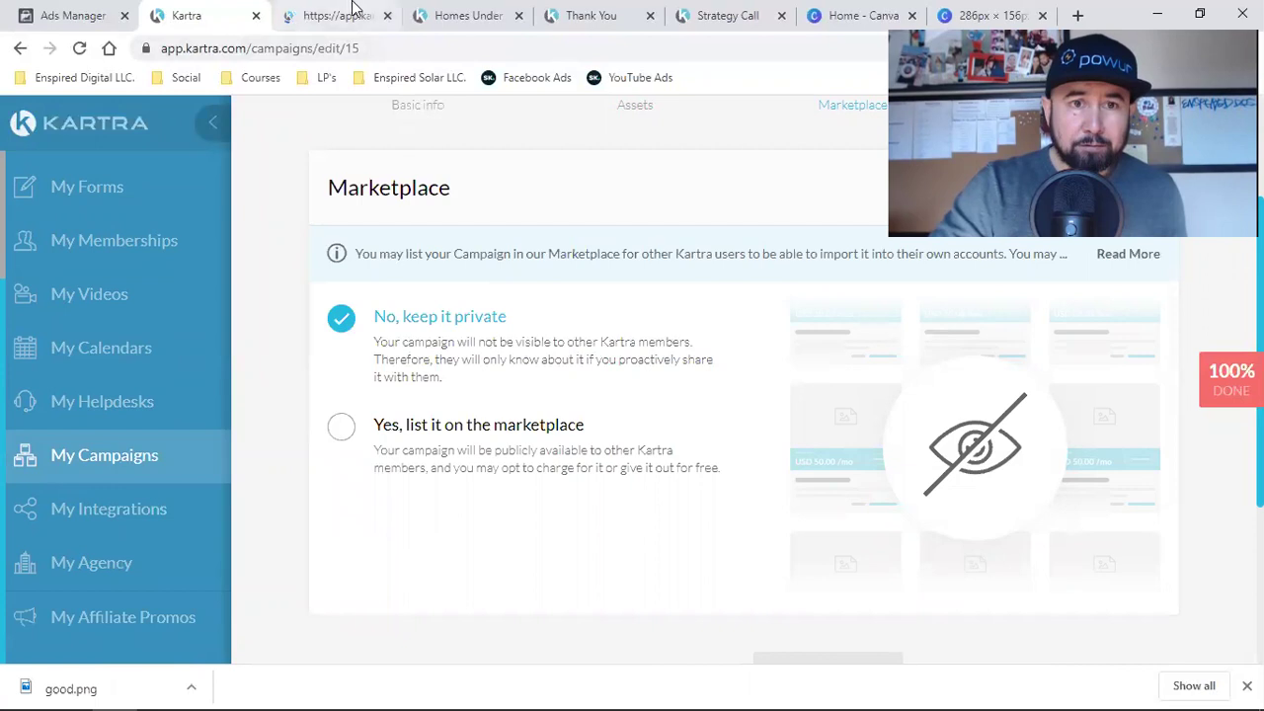
{"action": "left_click", "coordinate": [357, 12]}
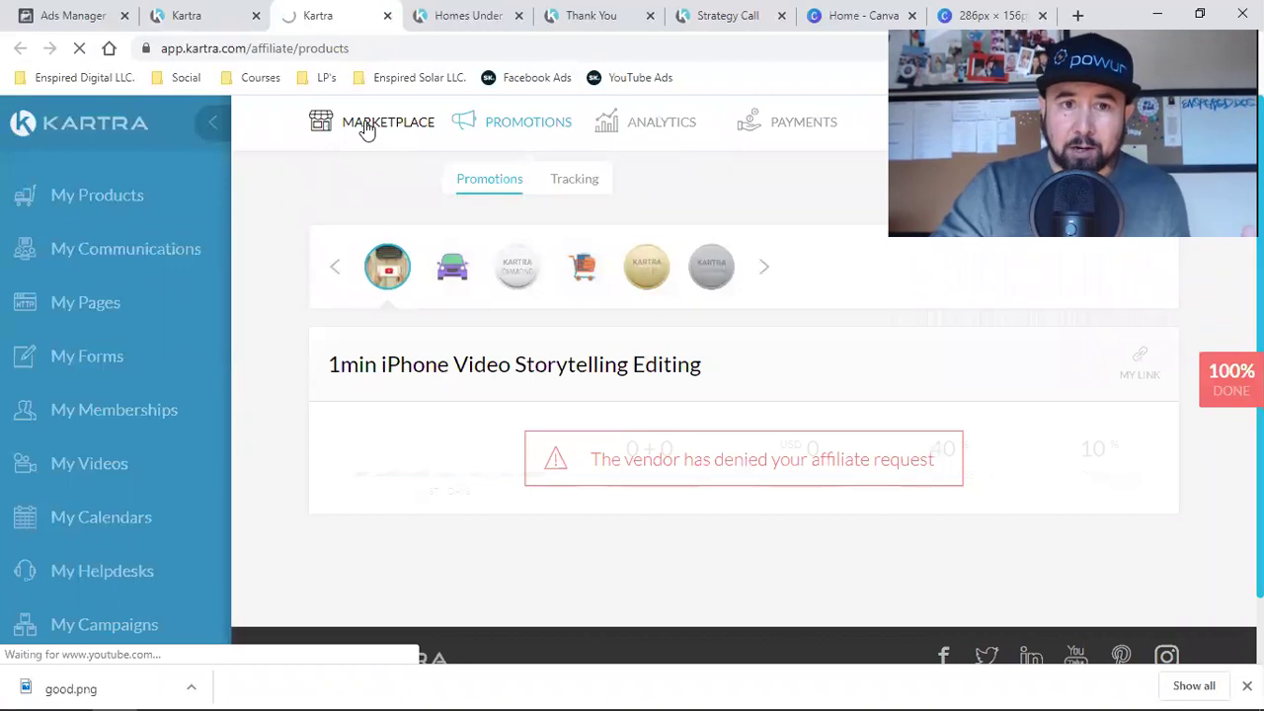
{"action": "left_click", "coordinate": [366, 126]}
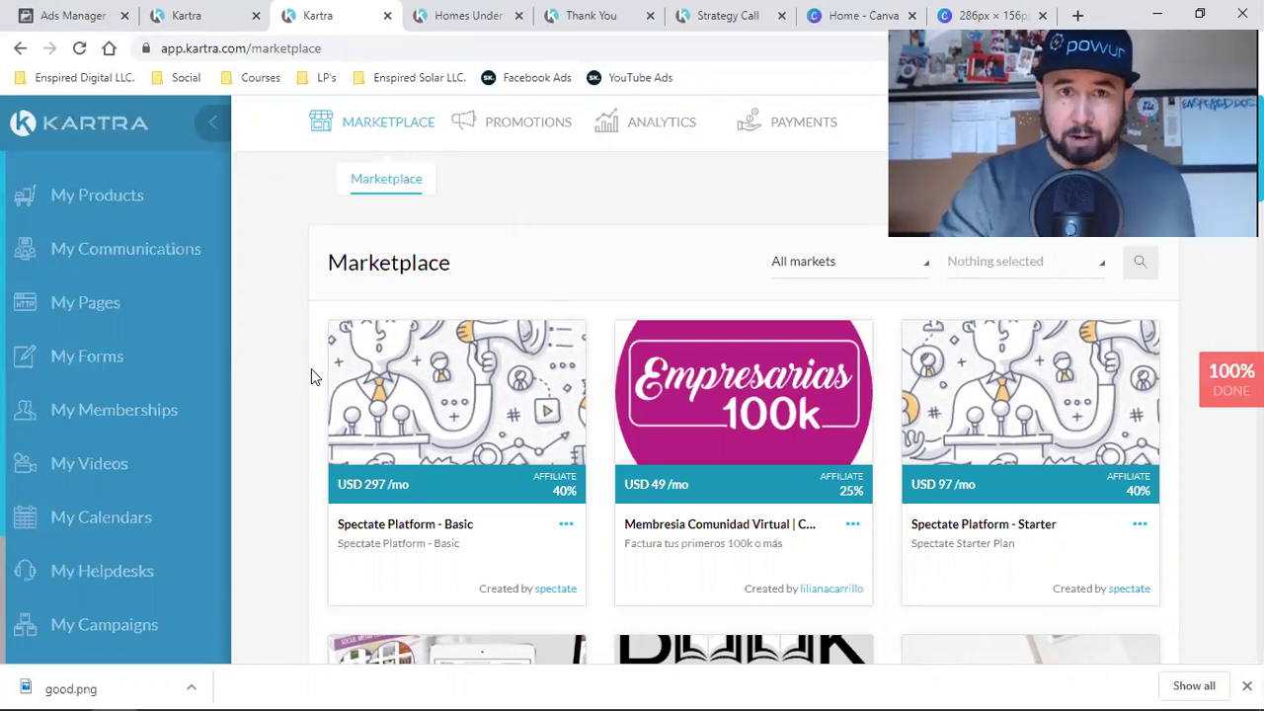
{"action": "left_click", "coordinate": [192, 10]}
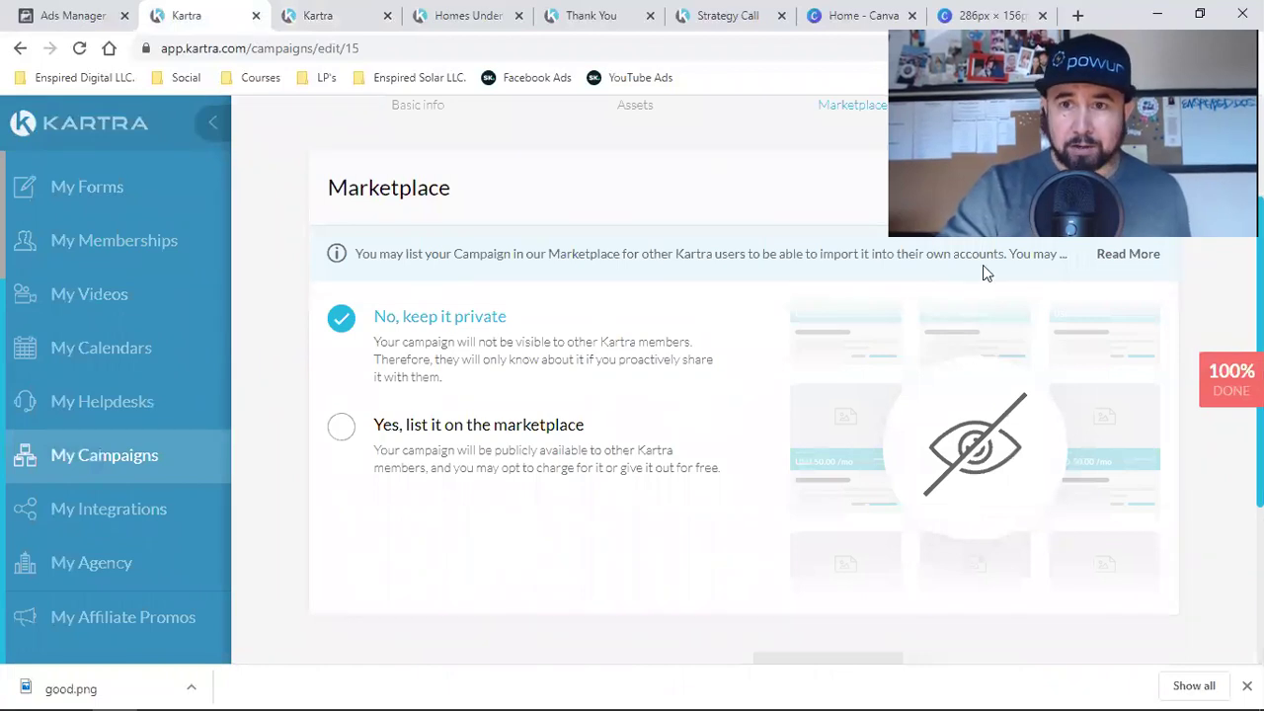
Keep the campaign private, unlisted on the marketplace, and finish creating it.
{"action": "left_click", "coordinate": [1032, 188]}
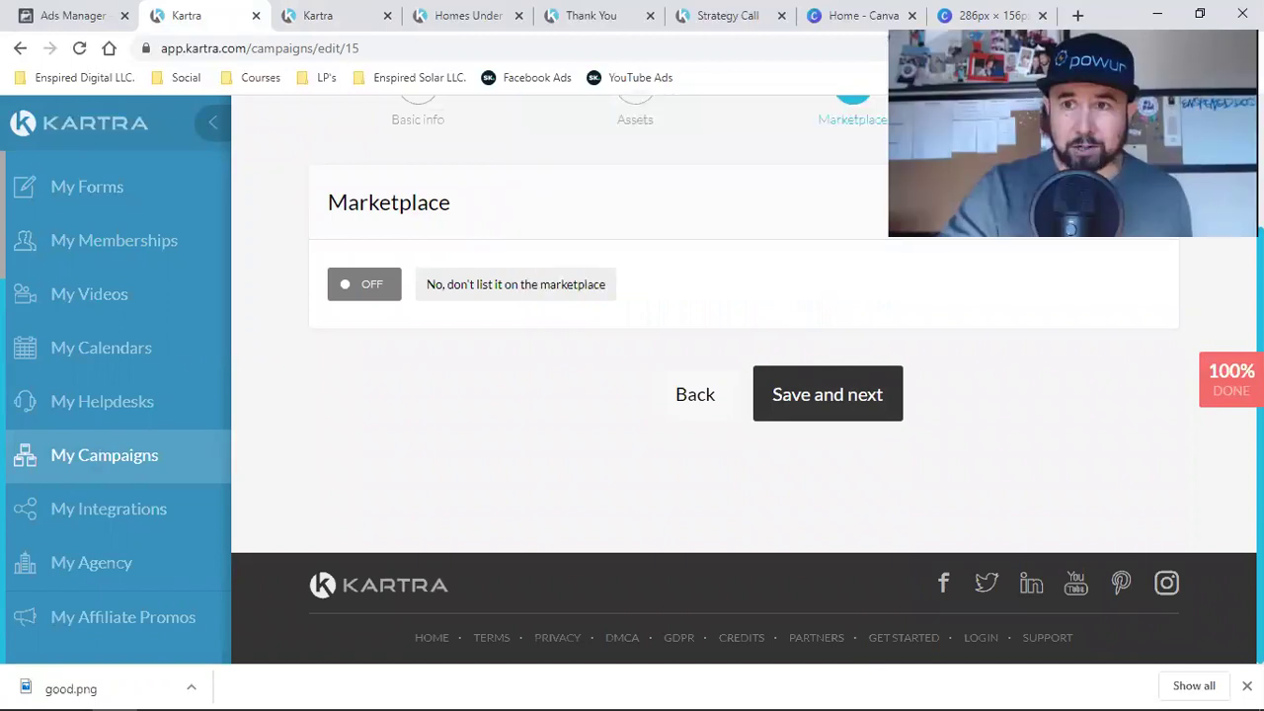
{"action": "left_click", "coordinate": [873, 396]}
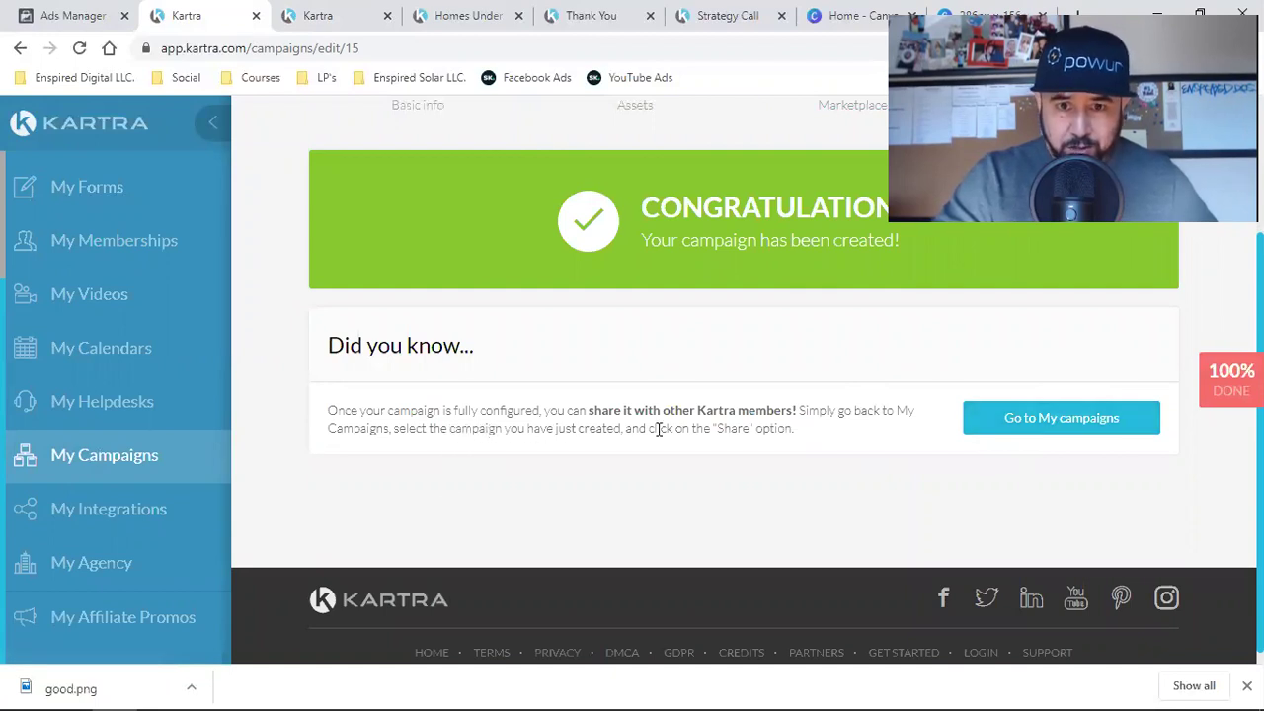
Start sharing the "Buyer Leads - No Listing" campaign from the campaign list and accept the sharing terms and conditions.
{"action": "scroll", "coordinate": [895, 522], "scroll_direction": "up", "scroll_amount": 2}
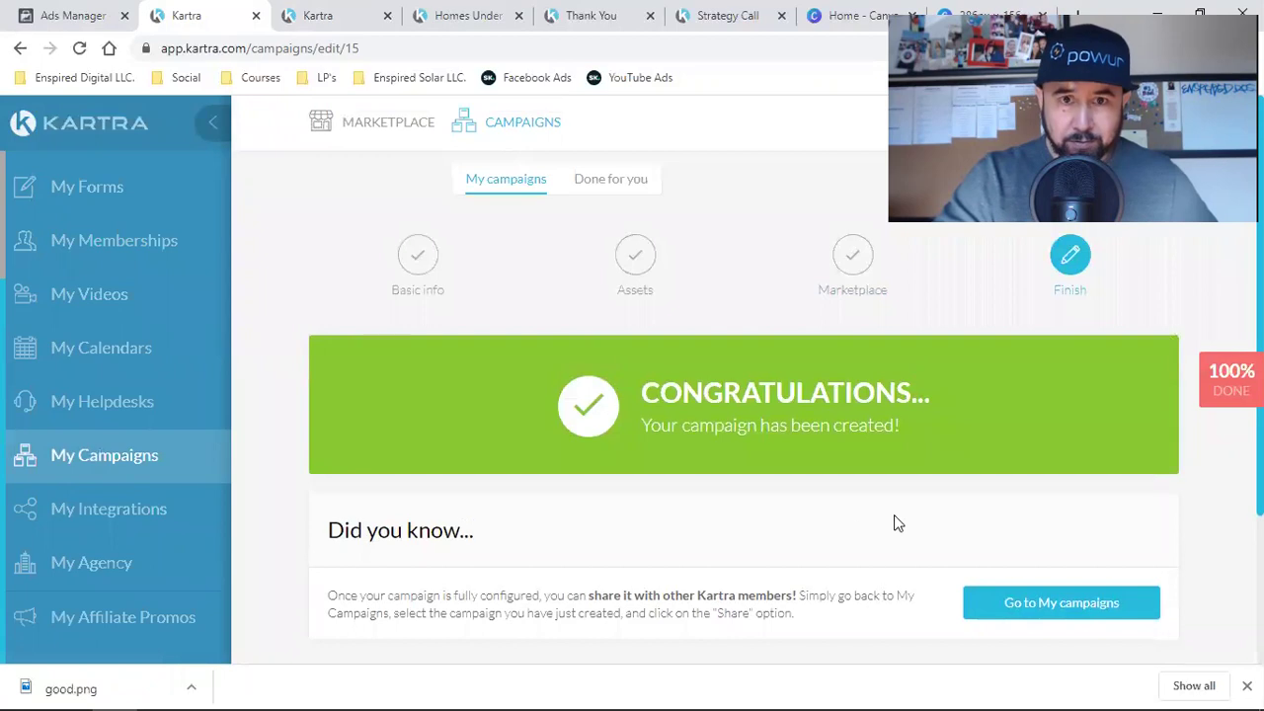
{"action": "left_click", "coordinate": [1041, 605]}
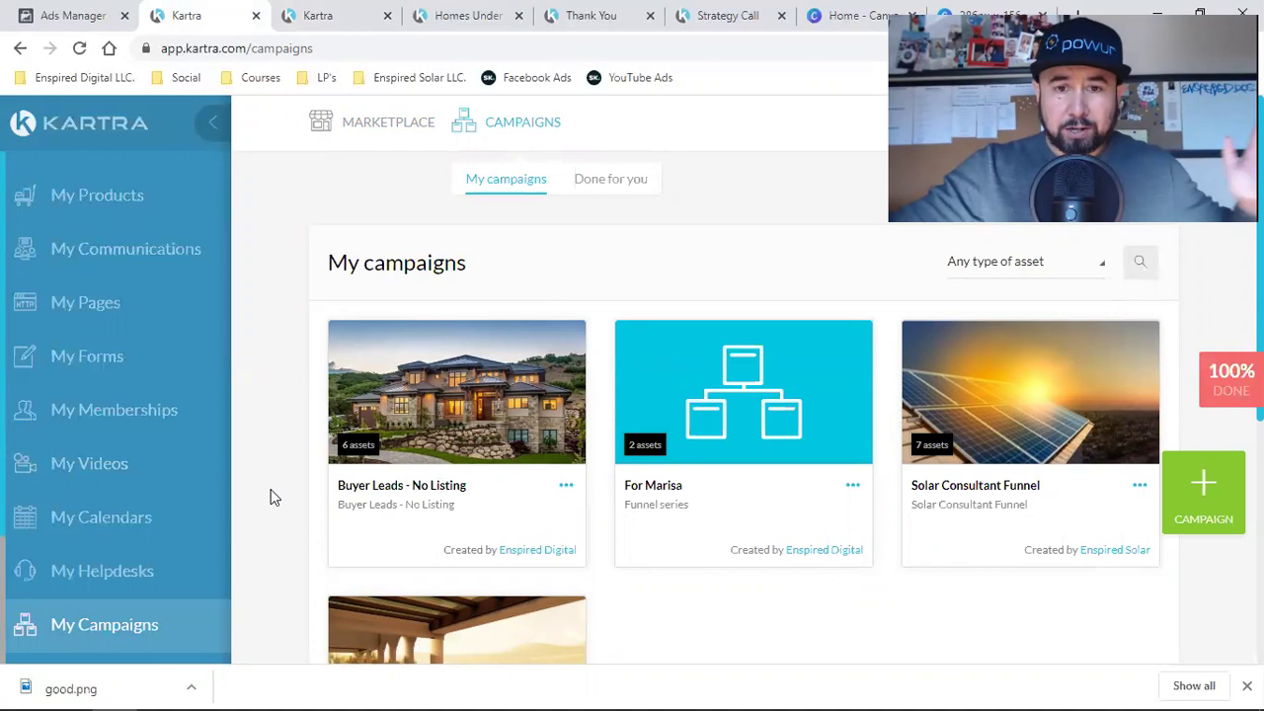
{"action": "left_click", "coordinate": [566, 486]}
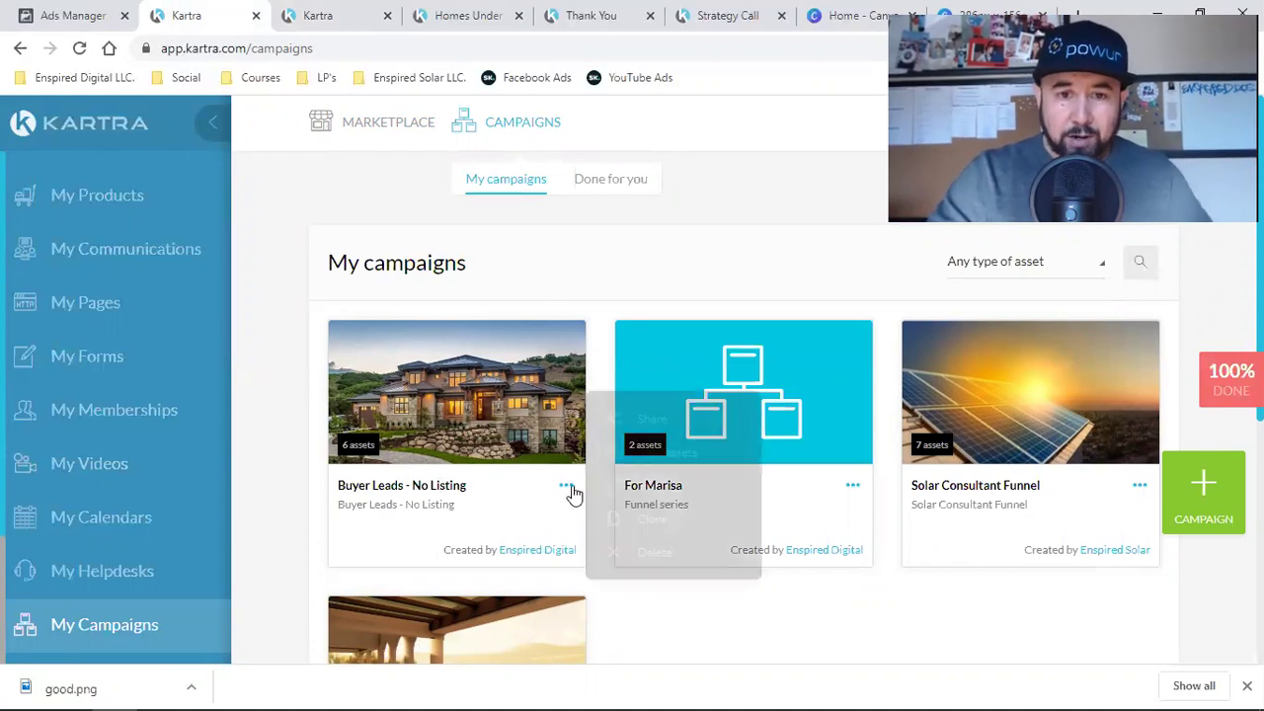
{"action": "left_click", "coordinate": [653, 422]}
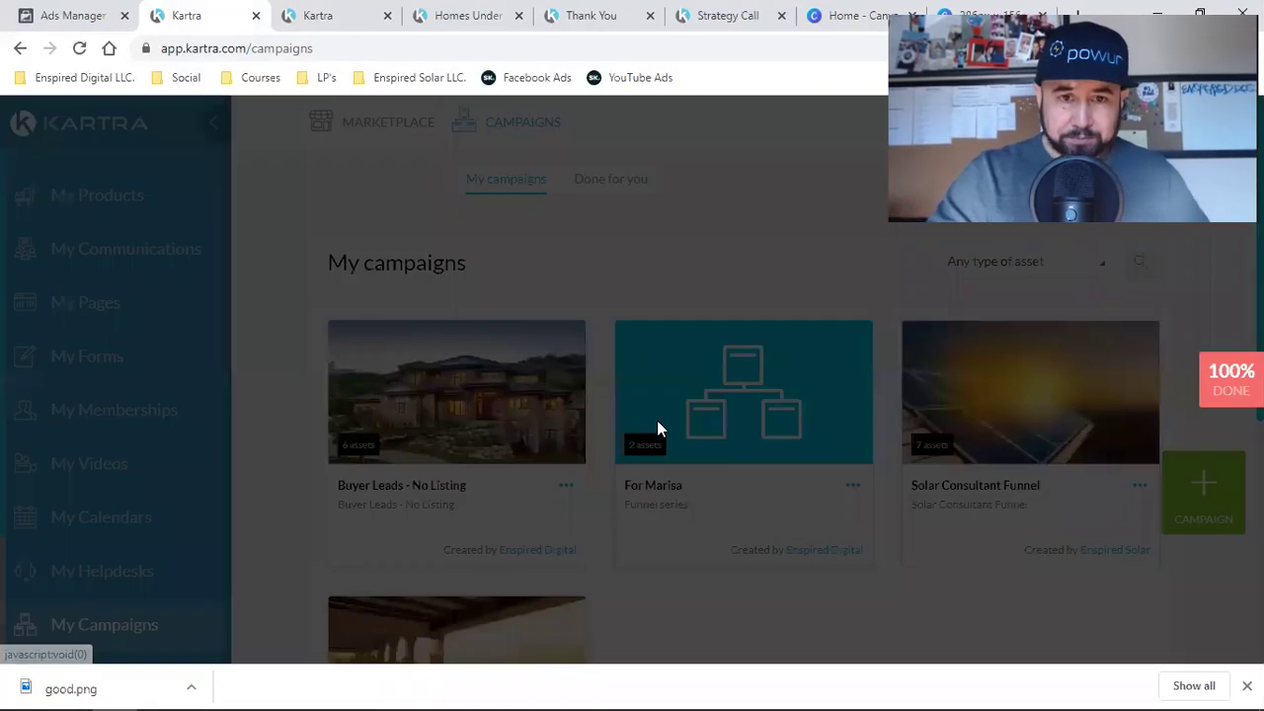
{"action": "scroll", "coordinate": [658, 427], "scroll_direction": "down", "scroll_amount": 1}
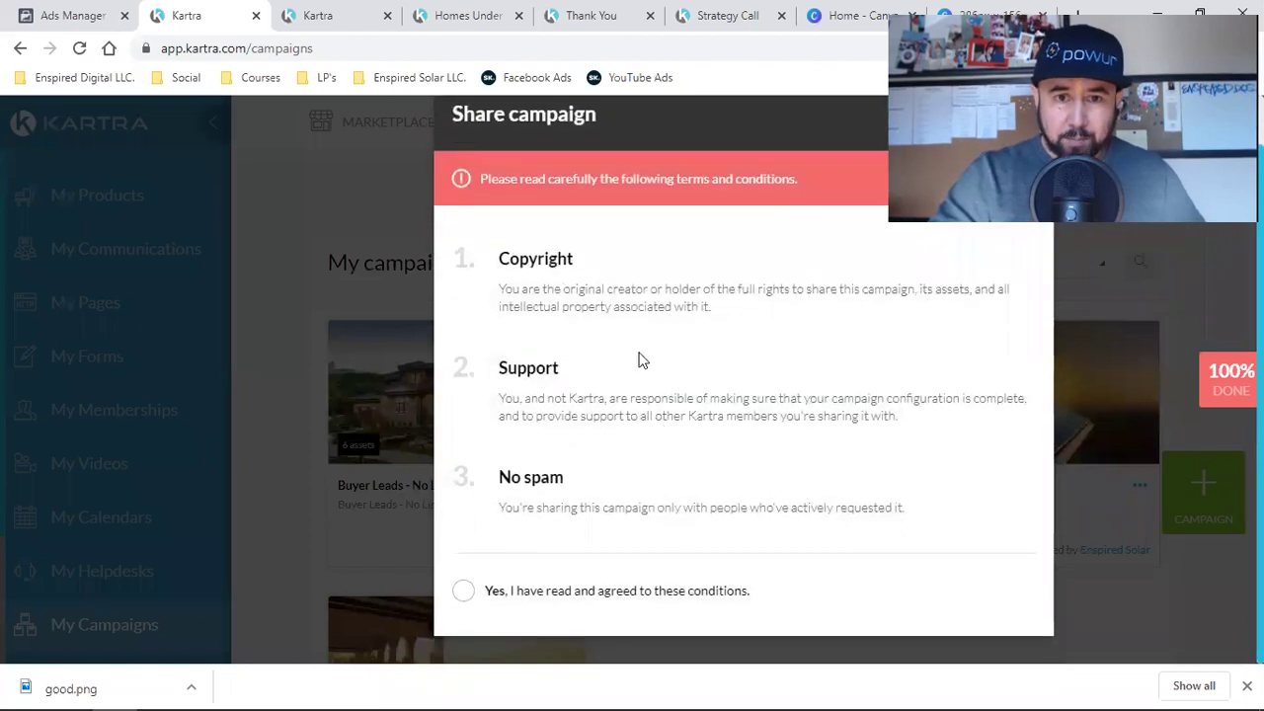
{"action": "left_click", "coordinate": [464, 591]}
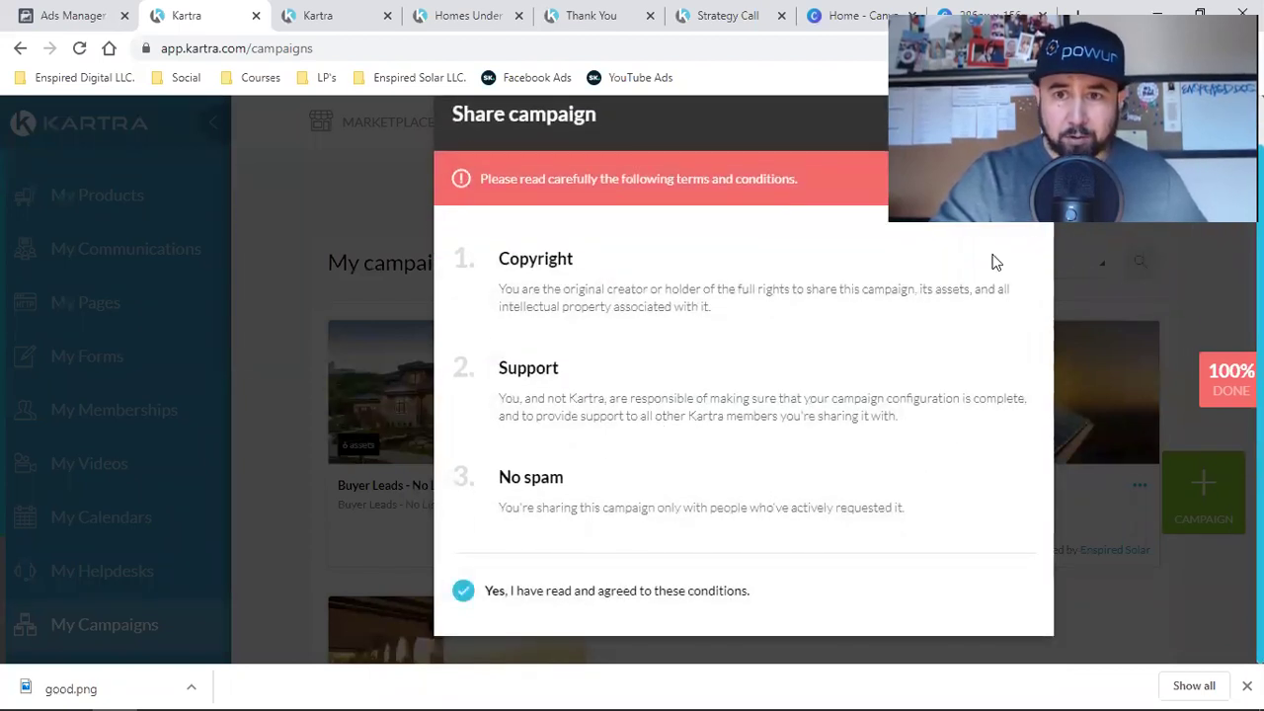
{"action": "key", "text": "Return"}
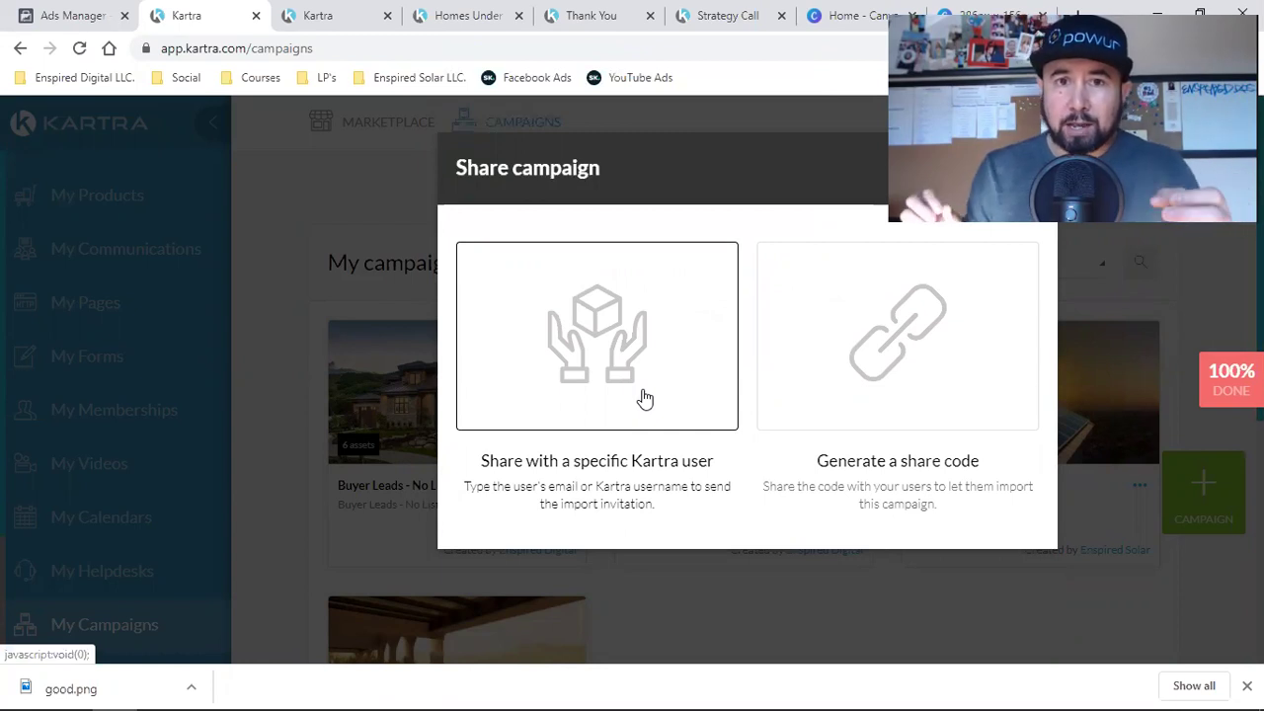
Choose sharing by code for the campaign and generate a new share code with the one-download-only lock off.
{"action": "left_click", "coordinate": [832, 374]}
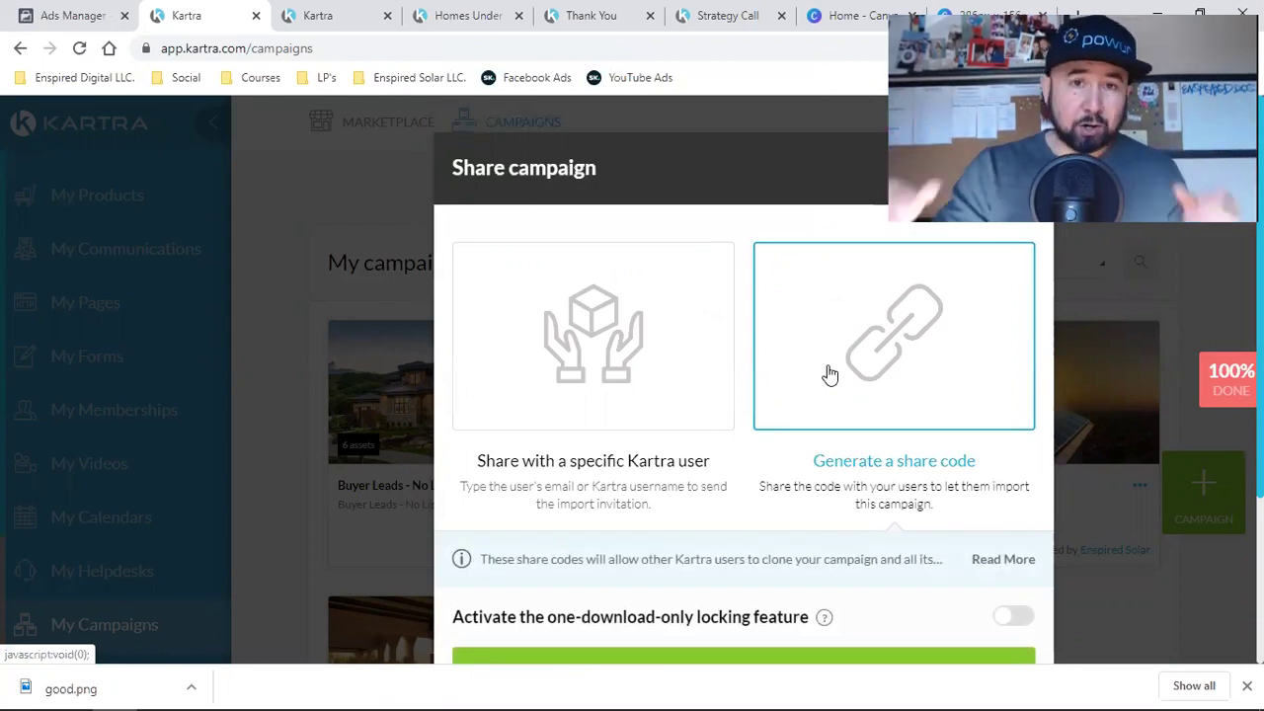
{"action": "scroll", "coordinate": [827, 373], "scroll_direction": "down", "scroll_amount": 2}
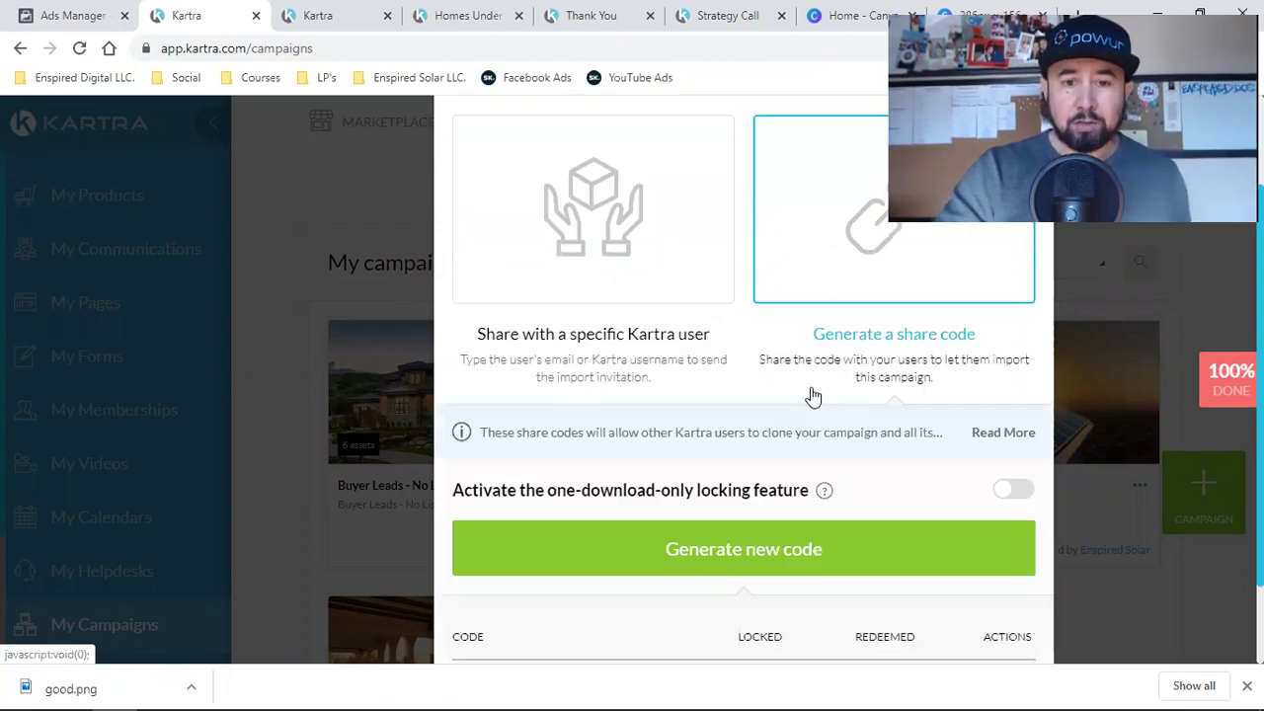
{"action": "left_click", "coordinate": [790, 460]}
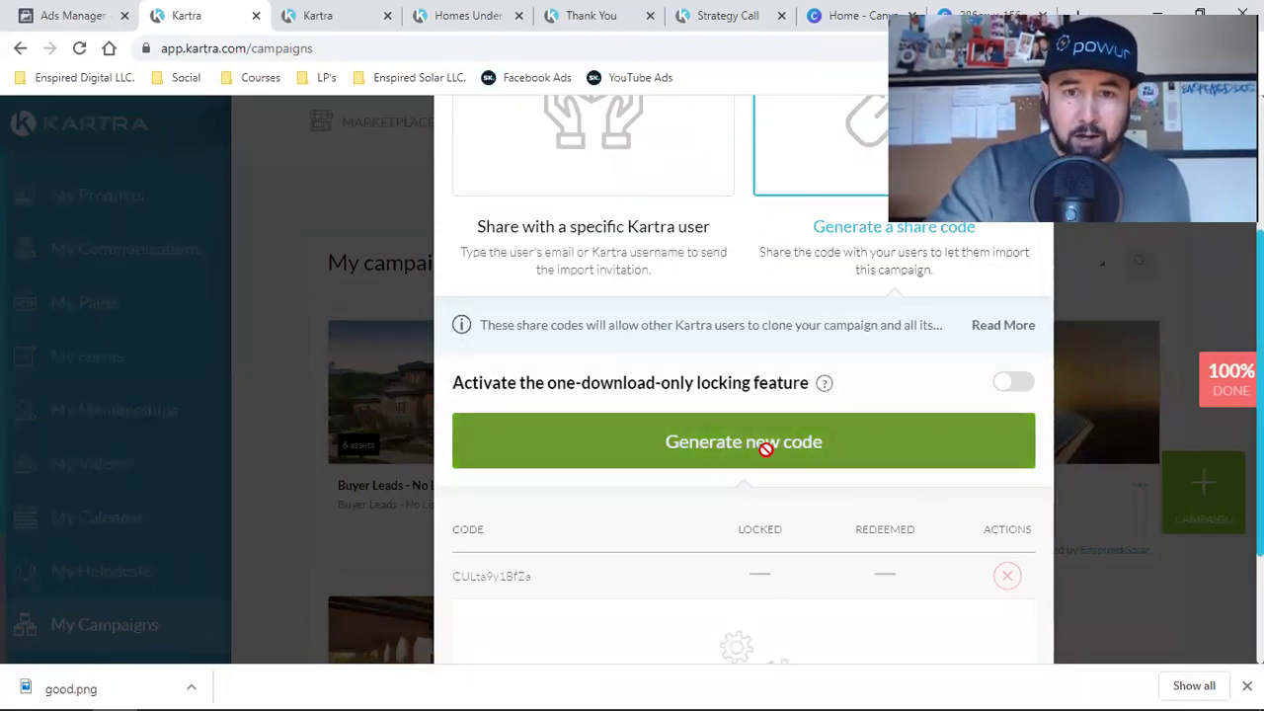
{"action": "scroll", "coordinate": [559, 590], "scroll_direction": "down", "scroll_amount": 1}
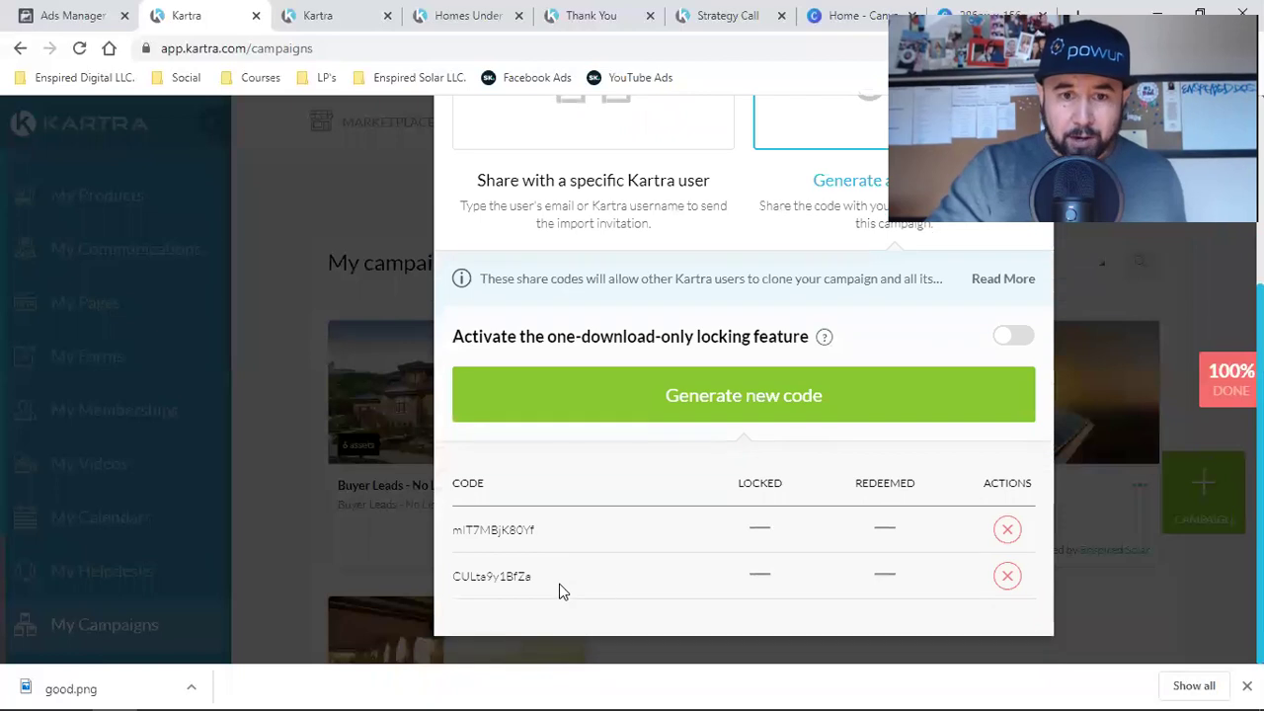
Delete the extra share code at the top of the code list, highlight the remaining code and leave the sharing dialog.
{"action": "left_click", "coordinate": [1006, 531]}
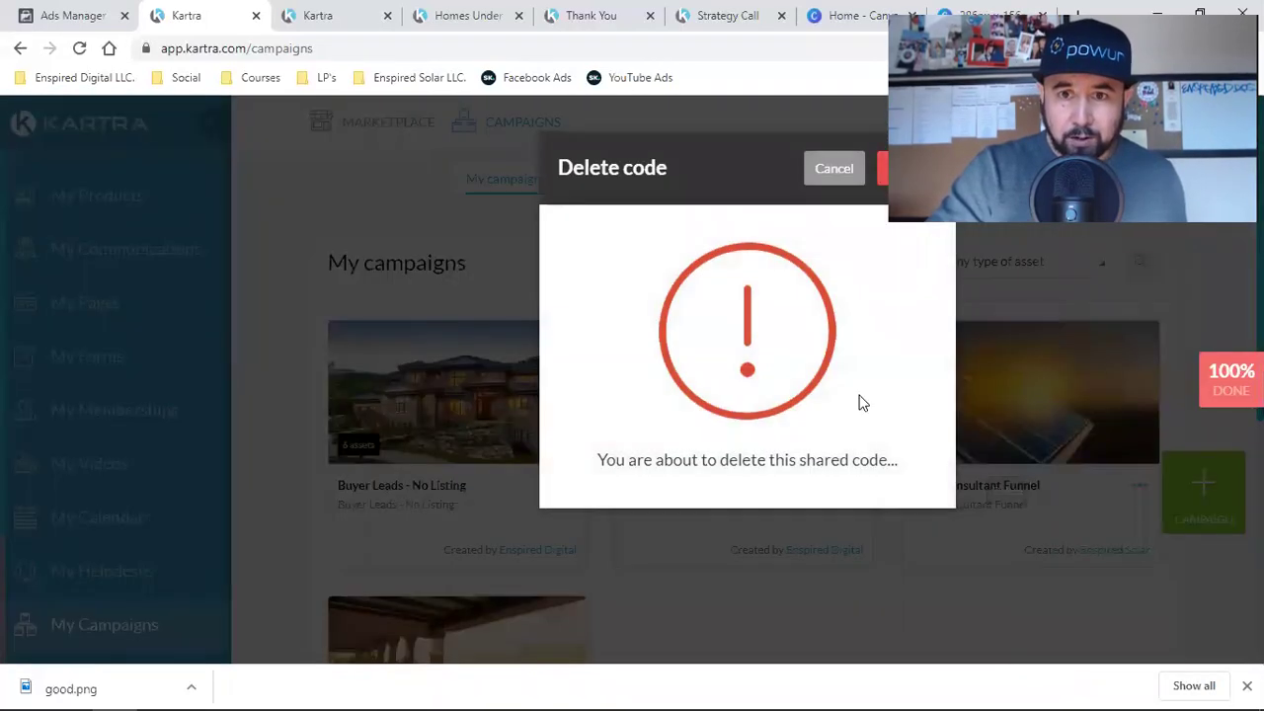
{"action": "key", "text": "Return"}
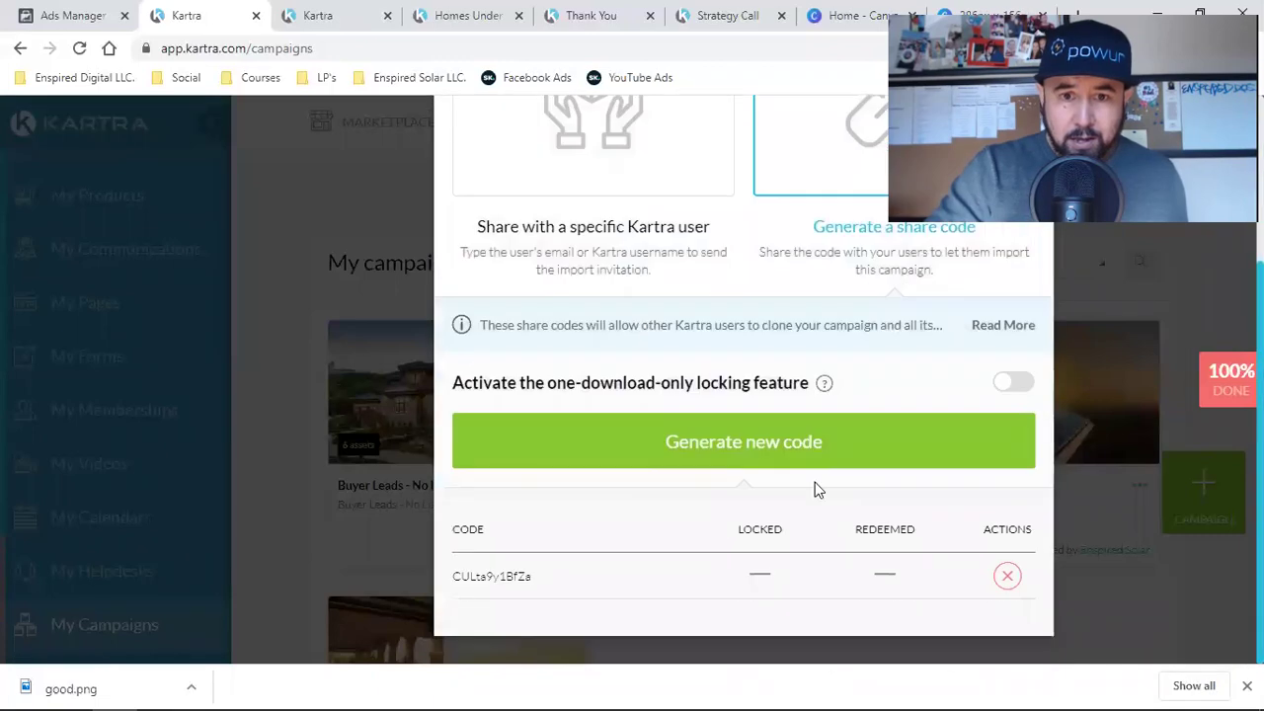
{"action": "double_click", "coordinate": [491, 575]}
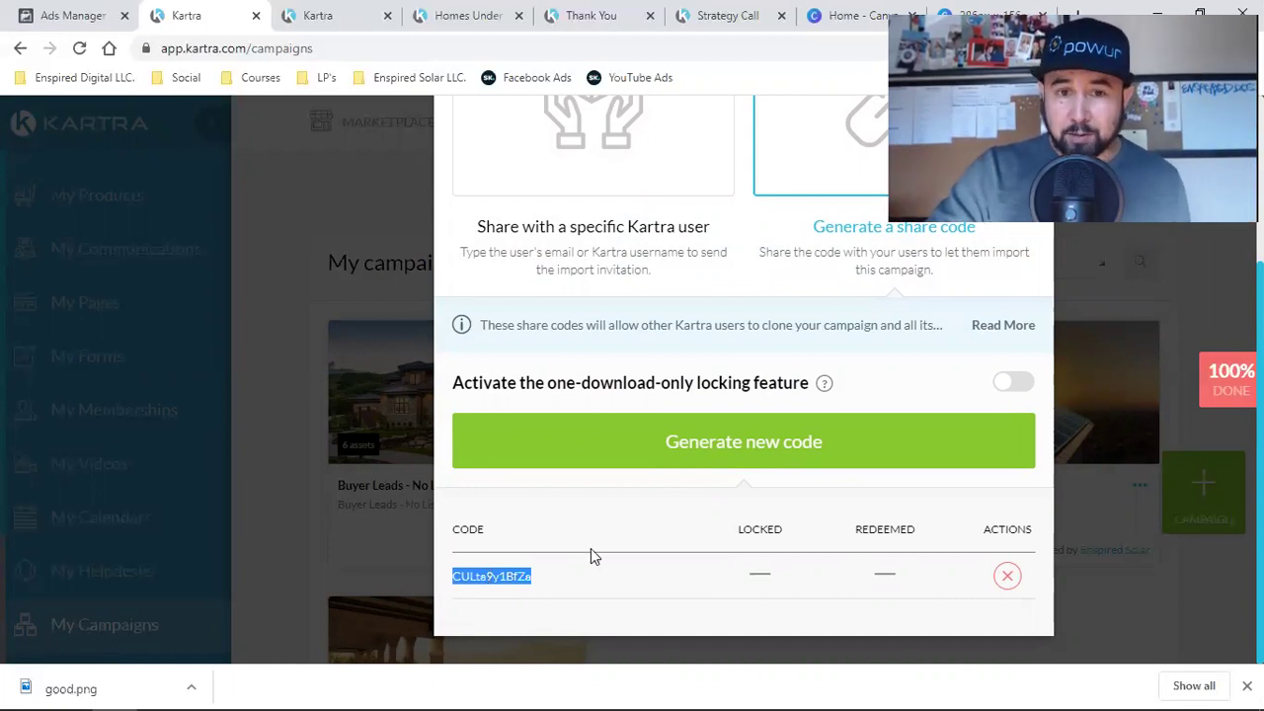
{"action": "scroll", "coordinate": [674, 530], "scroll_direction": "up", "scroll_amount": 3}
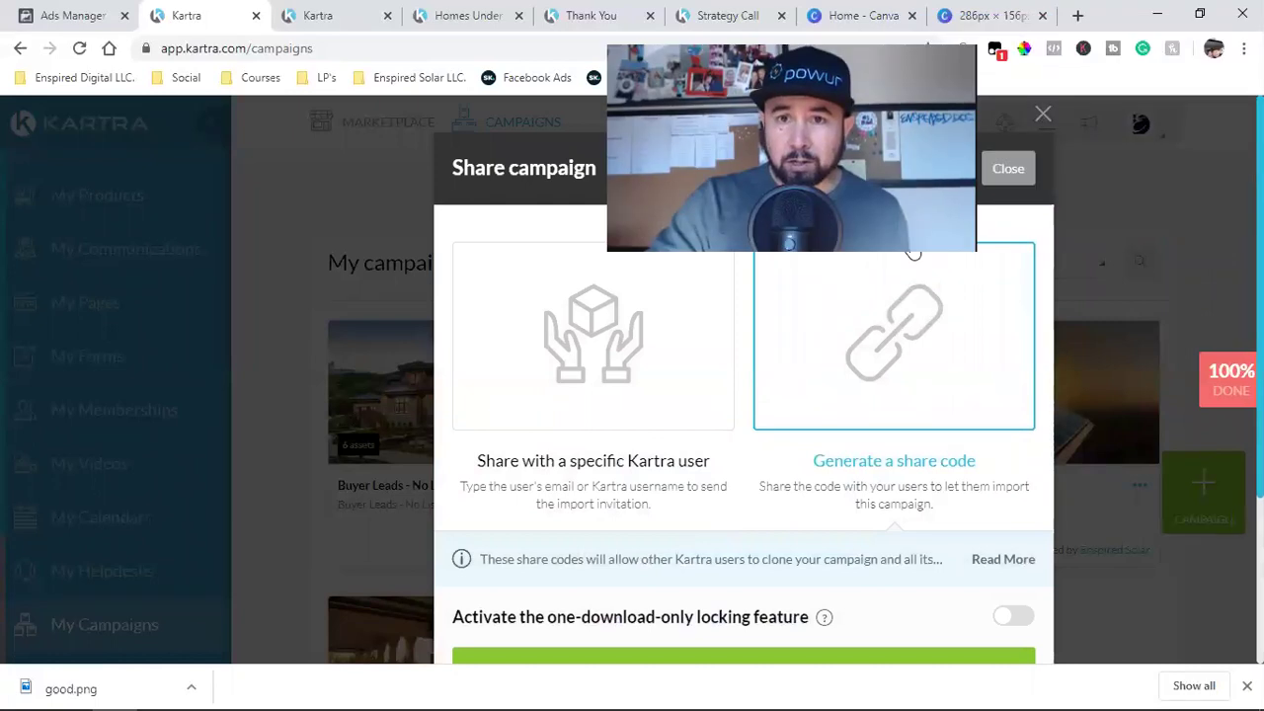
{"action": "key", "text": "Escape"}
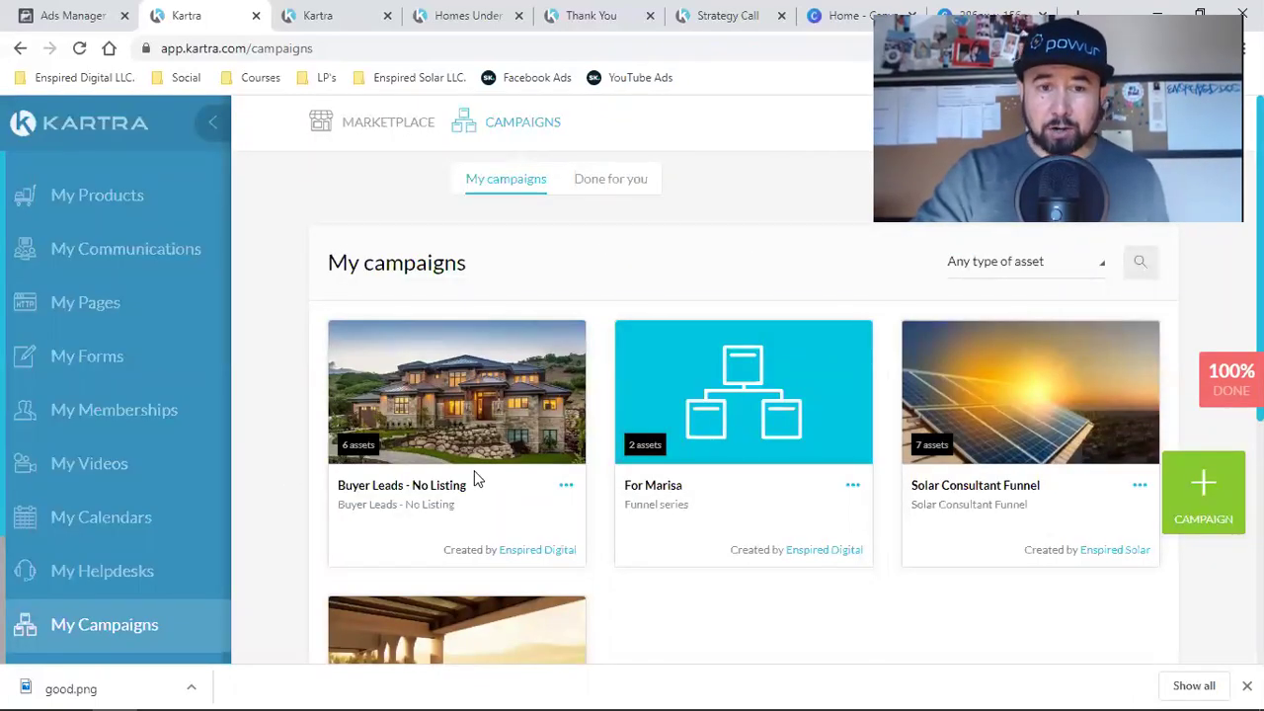
Reopen sharing for the "Buyer Leads - No Listing" campaign and agree to the sharing conditions again.
{"action": "left_click", "coordinate": [566, 486]}
{"action": "left_click", "coordinate": [676, 427]}
{"action": "left_click", "coordinate": [464, 590]}
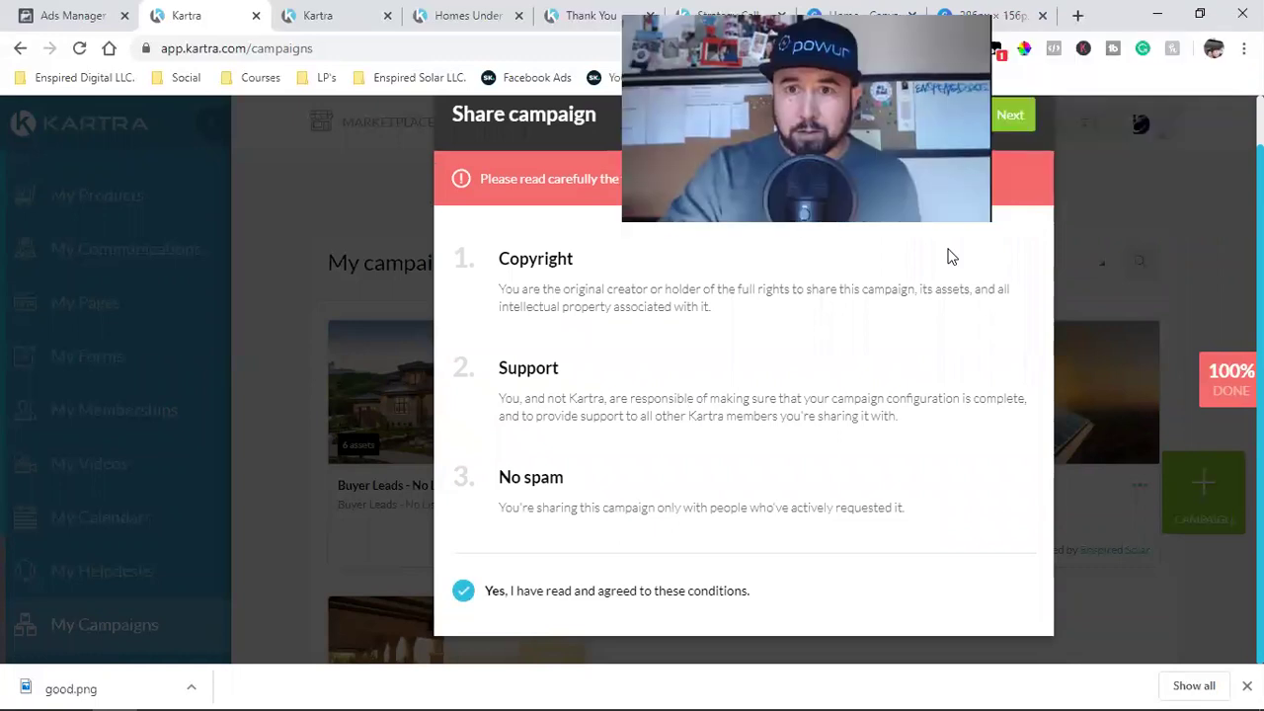
{"action": "left_click", "coordinate": [1007, 118]}
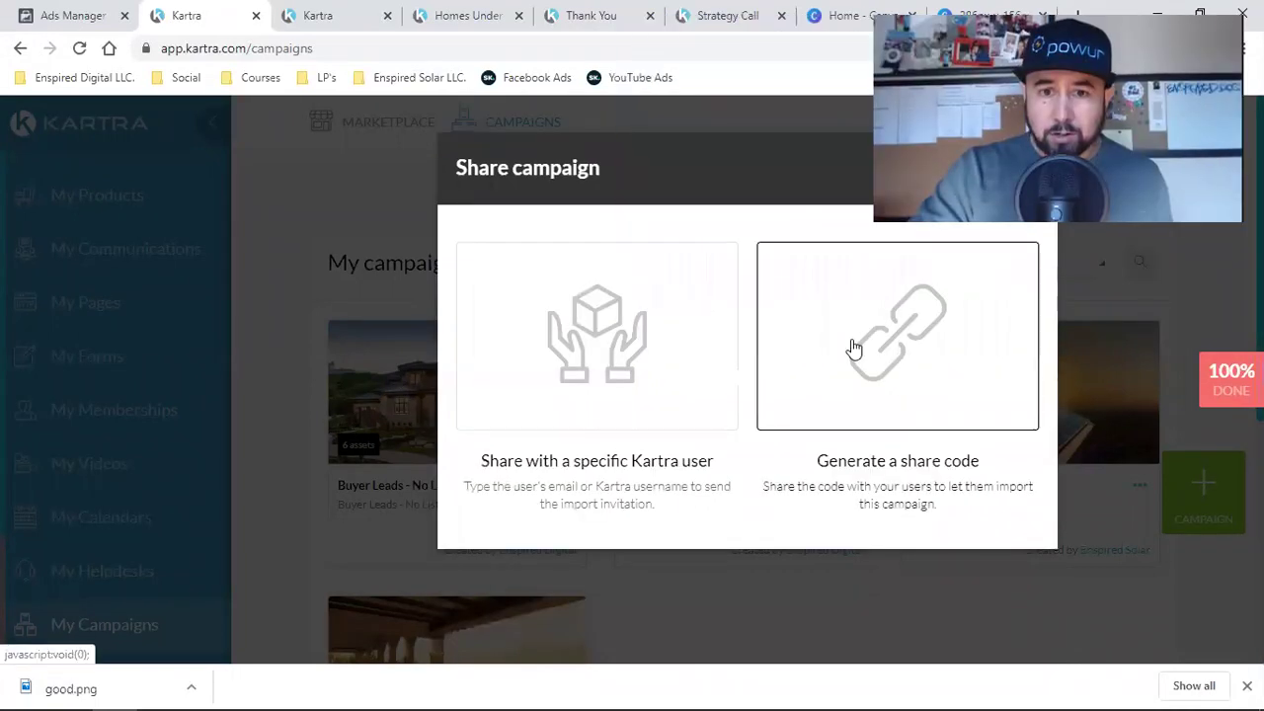
View the campaign's existing share code, highlight it and close the sharing dialog.
{"action": "left_click", "coordinate": [871, 392]}
{"action": "scroll", "coordinate": [918, 539], "scroll_direction": "down", "scroll_amount": 2}
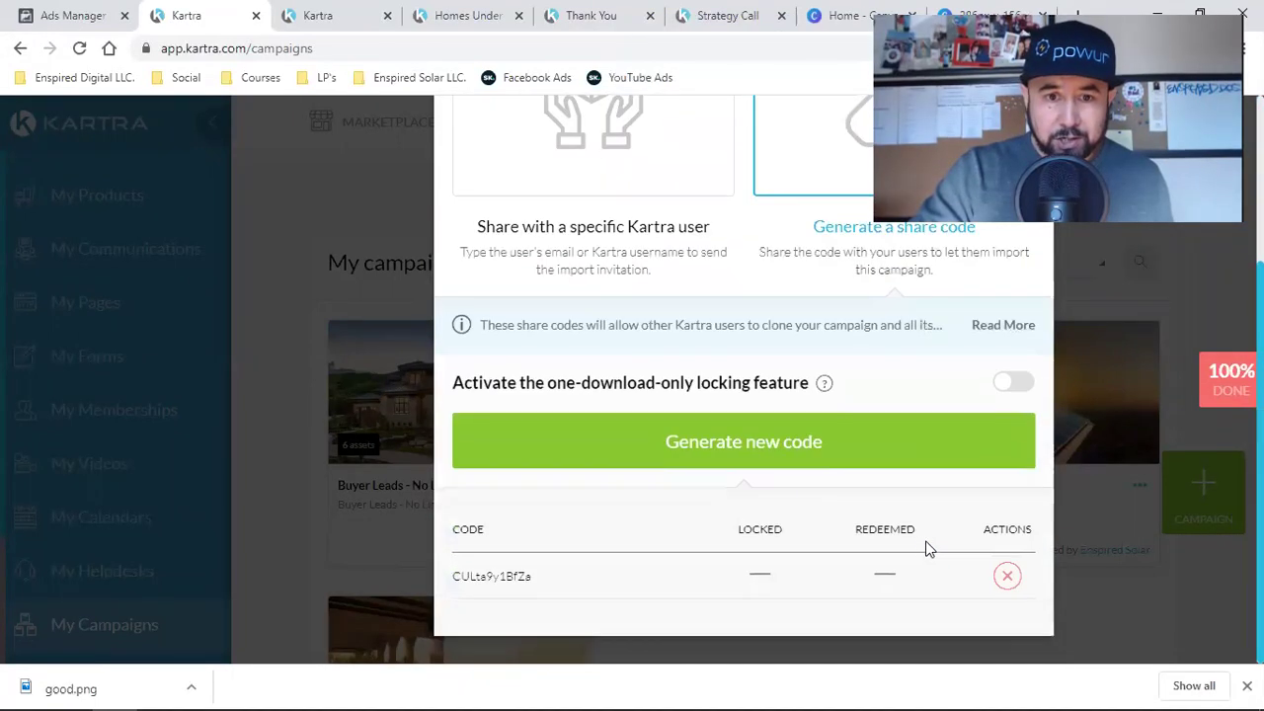
{"action": "double_click", "coordinate": [499, 576]}
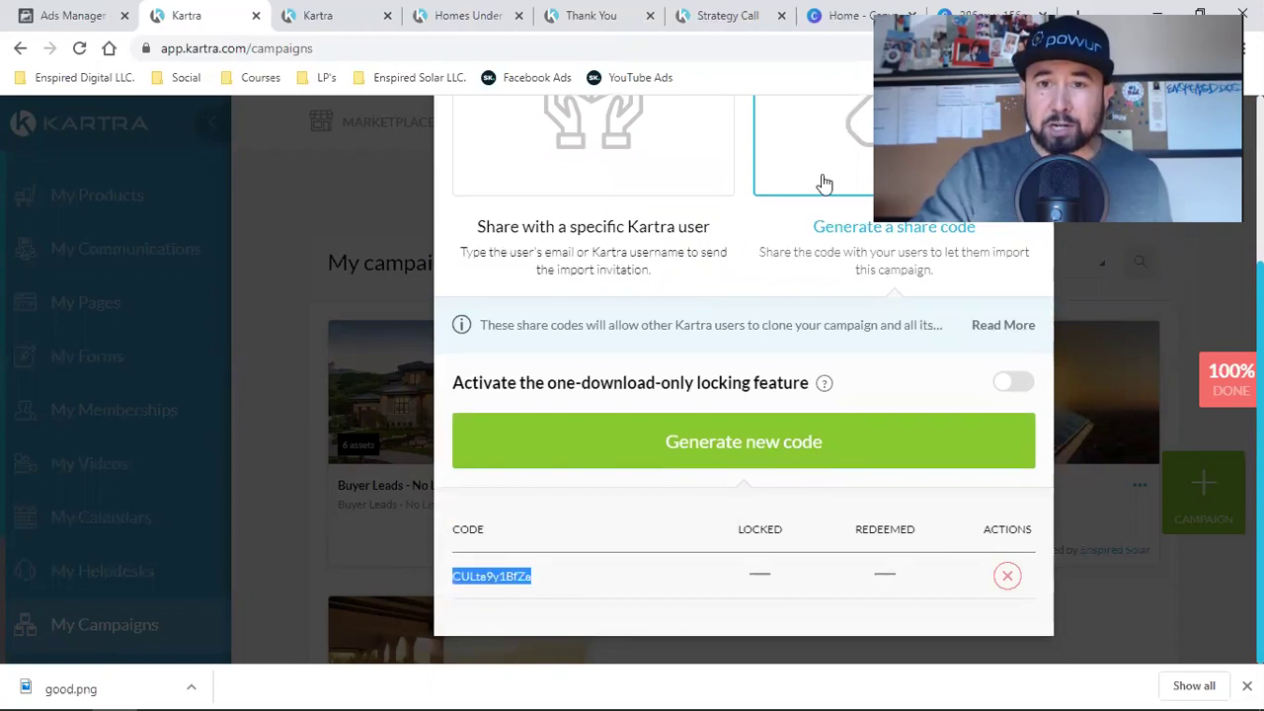
{"action": "scroll", "coordinate": [987, 178], "scroll_direction": "up", "scroll_amount": 3}
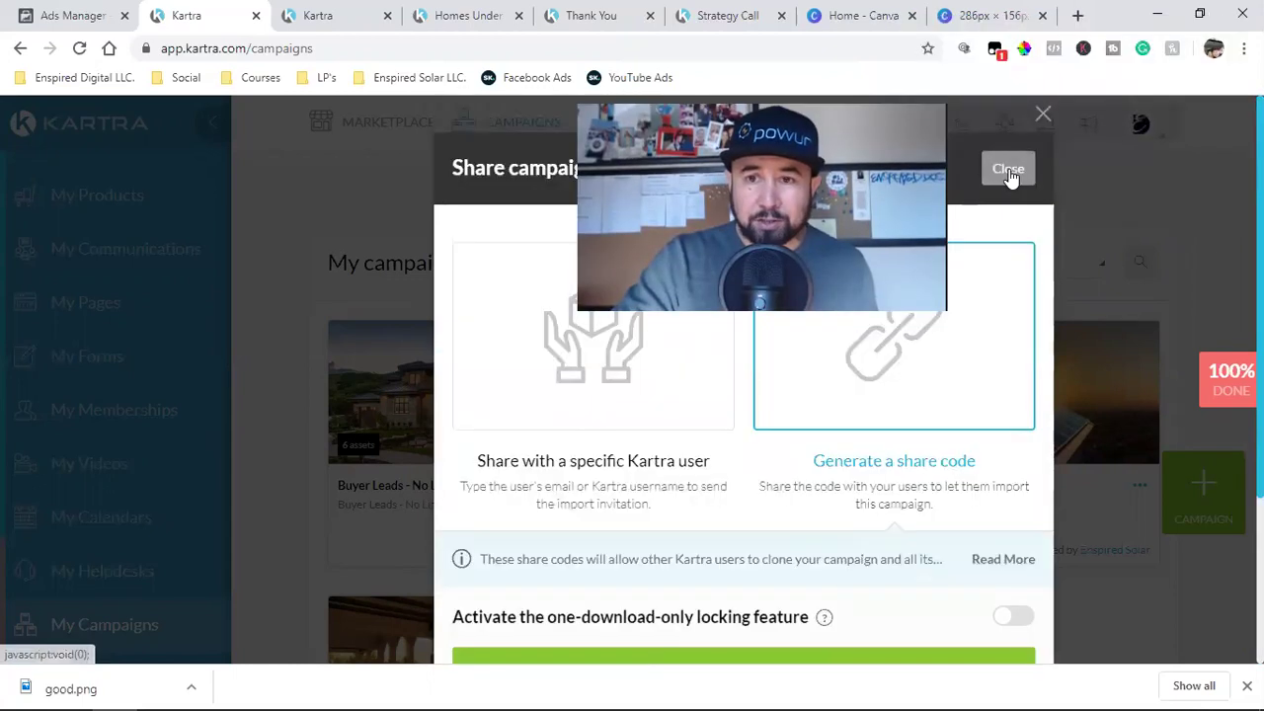
{"action": "left_click", "coordinate": [1007, 170]}
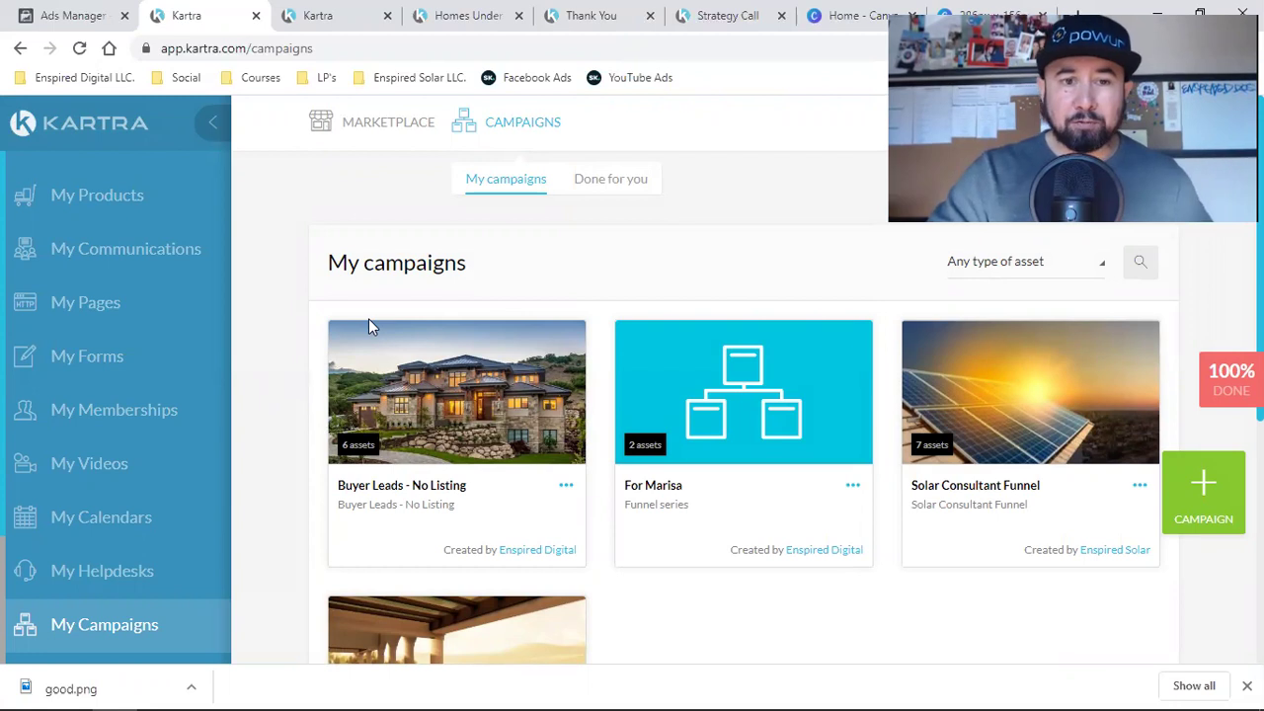
Look at the share code entry for importing a campaign among the done-for-you campaigns, and close it without importing.
{"action": "scroll", "coordinate": [59, 510], "scroll_direction": "down", "scroll_amount": 3}
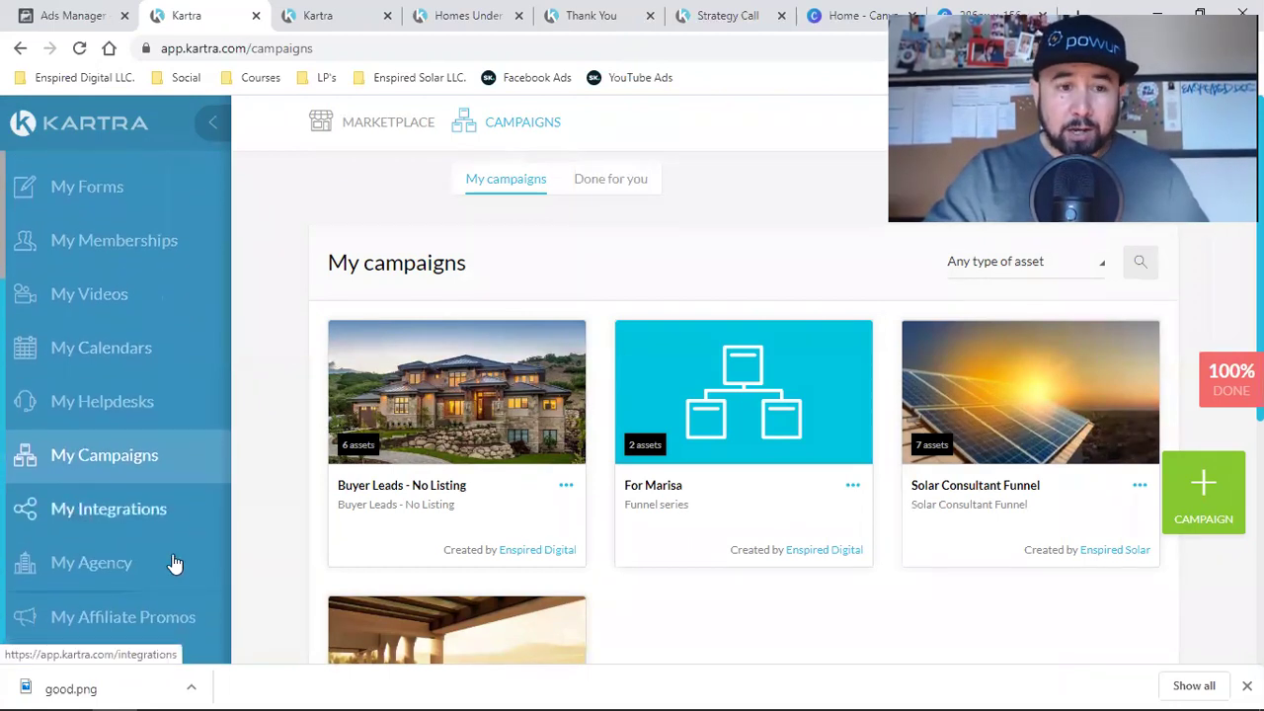
{"action": "left_click", "coordinate": [86, 464]}
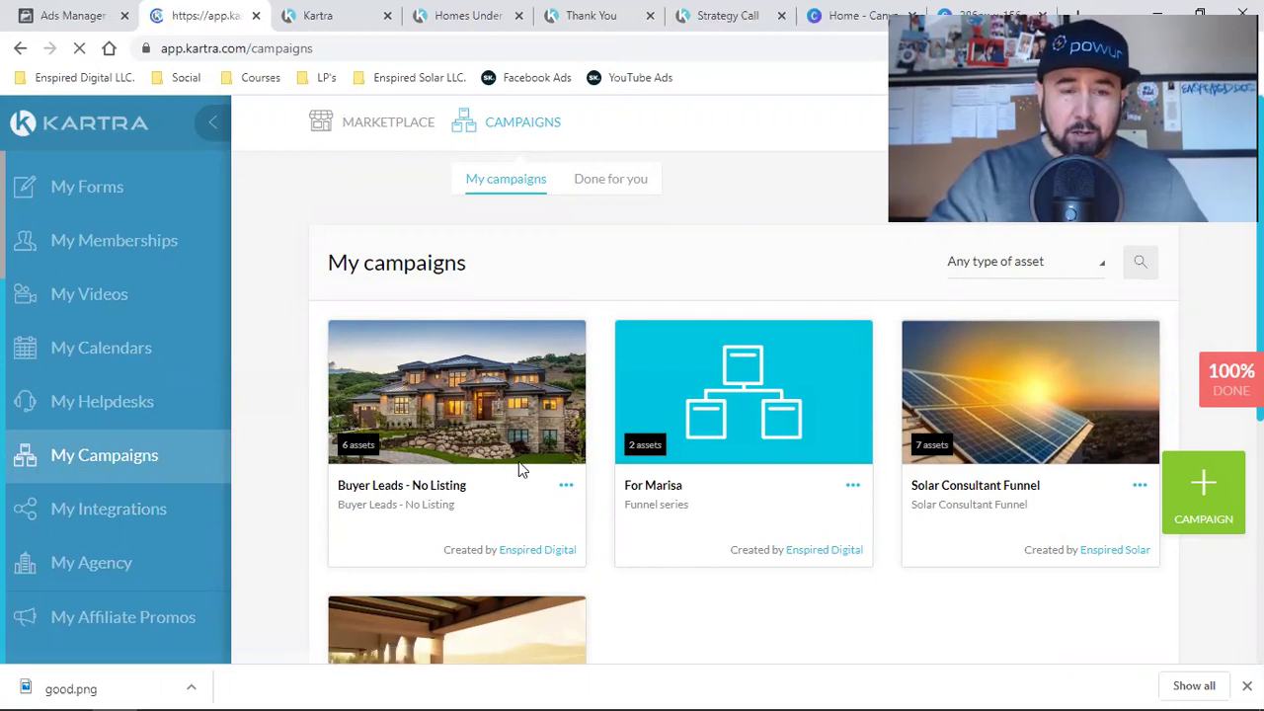
{"action": "left_click", "coordinate": [611, 182]}
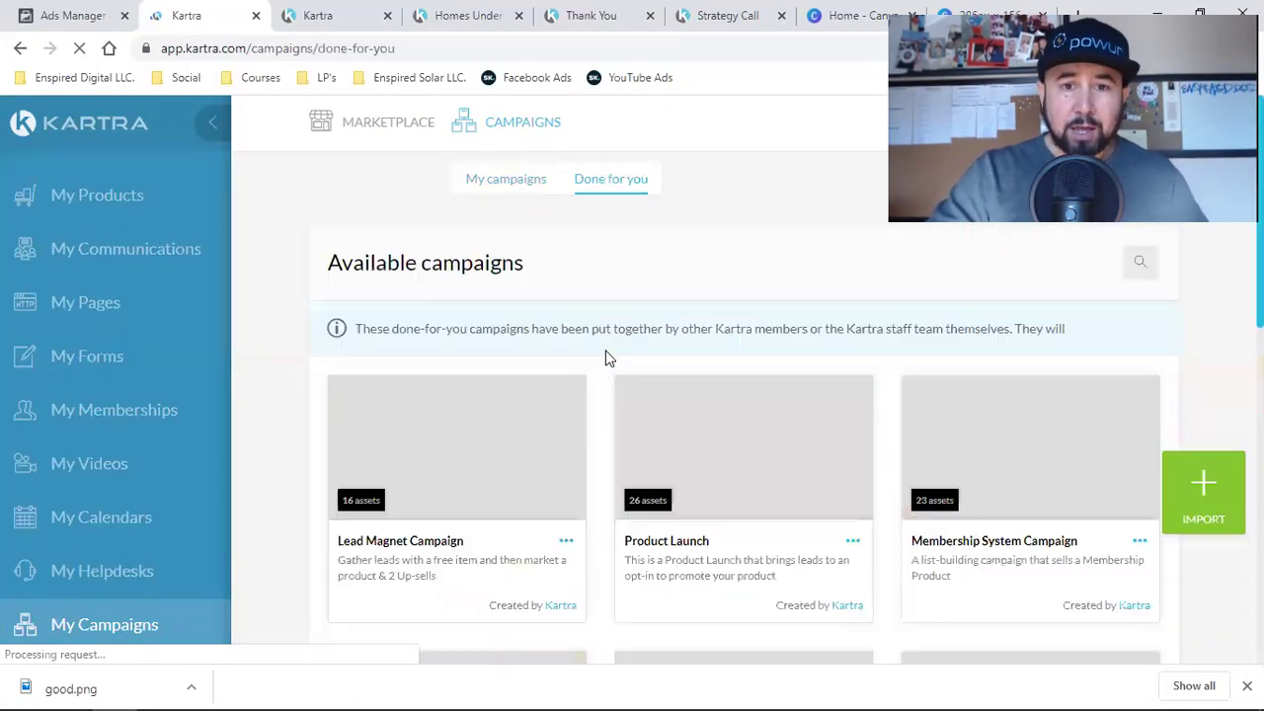
{"action": "left_click", "coordinate": [1203, 488]}
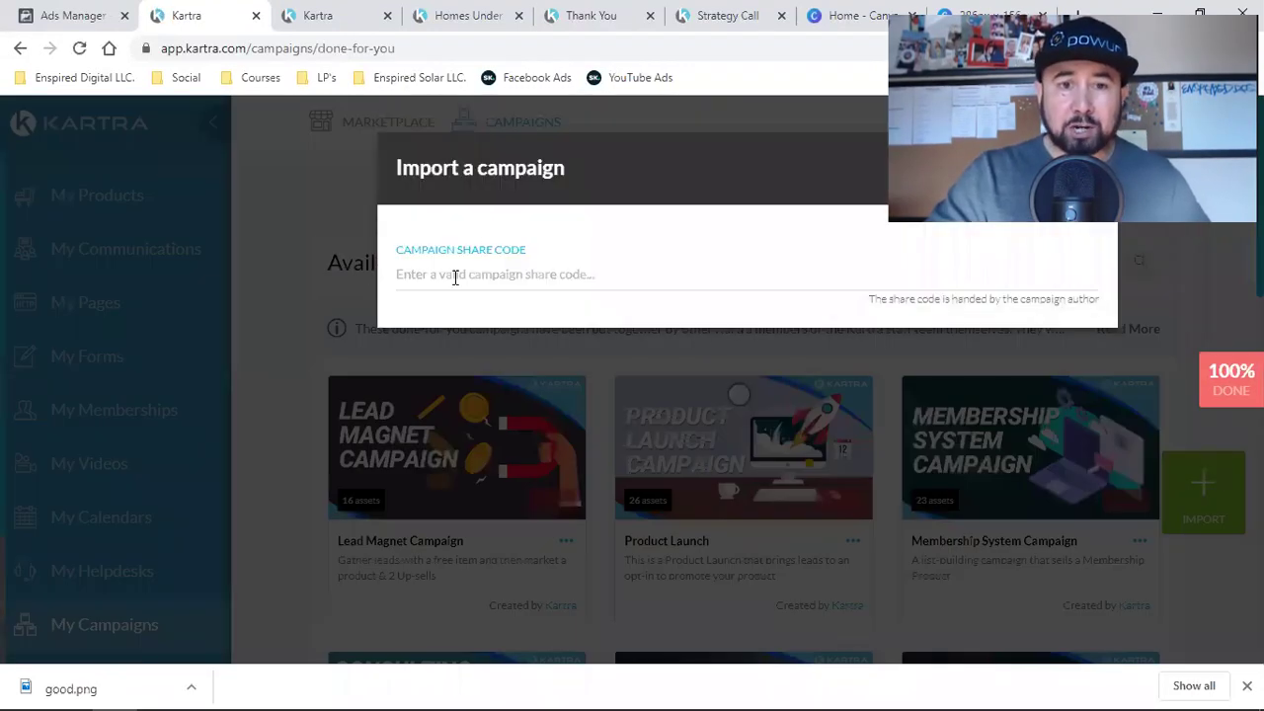
{"action": "left_click", "coordinate": [454, 277]}
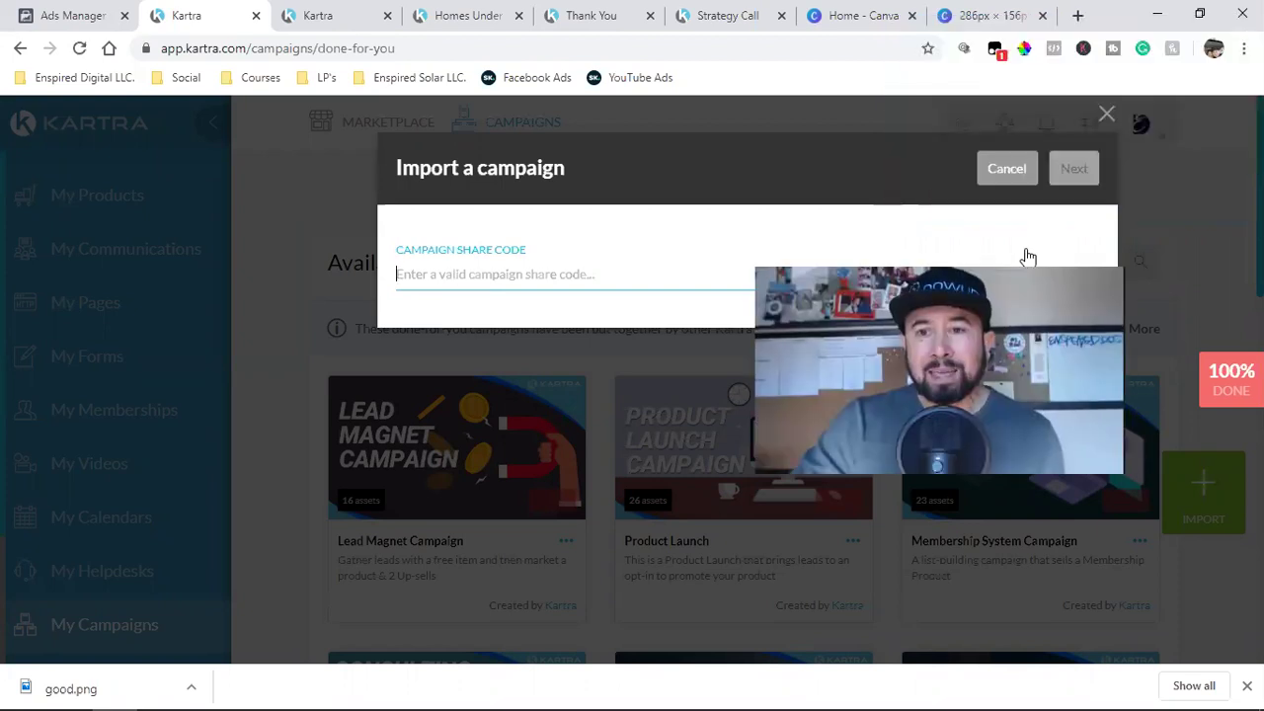
{"action": "left_click", "coordinate": [1105, 116]}
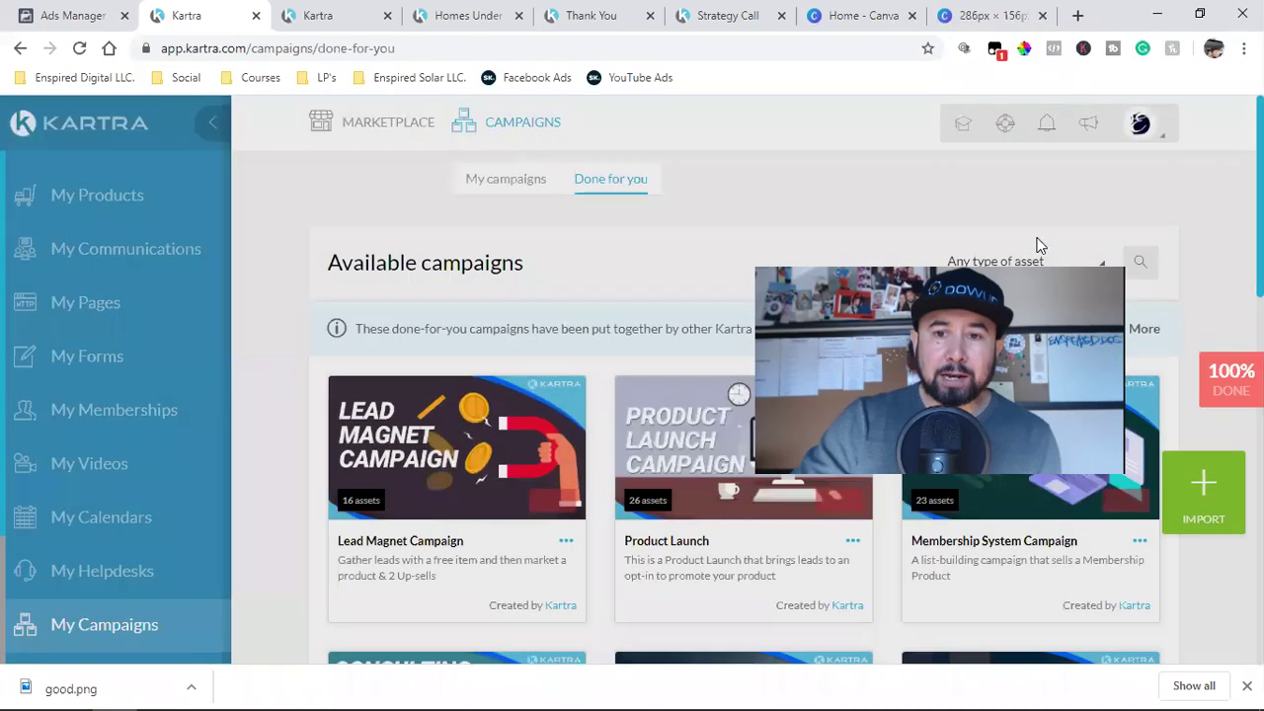